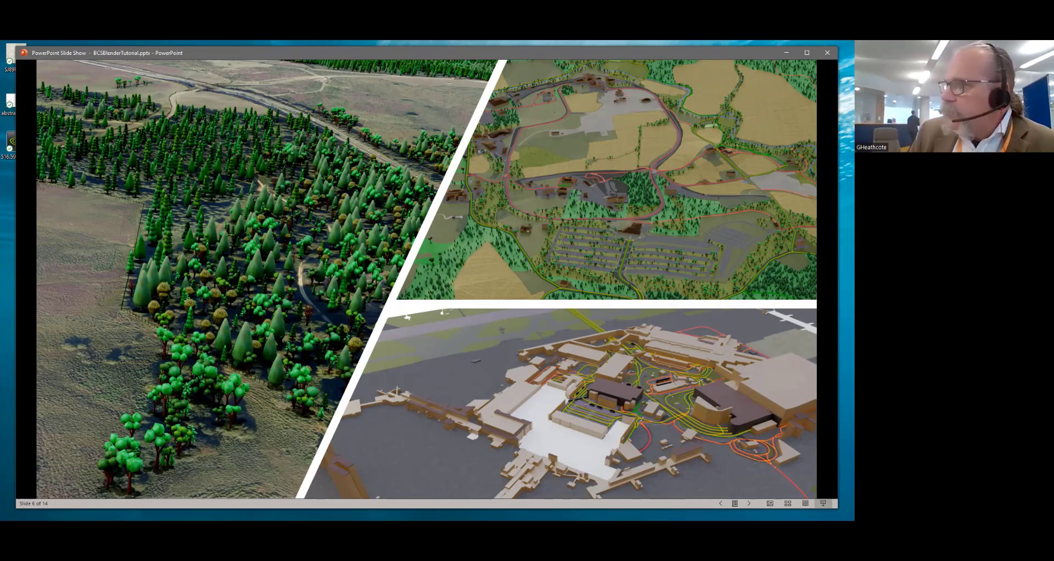
Advance the slide show past the Twitter examples to the Blender Downloads slide
key("Right")
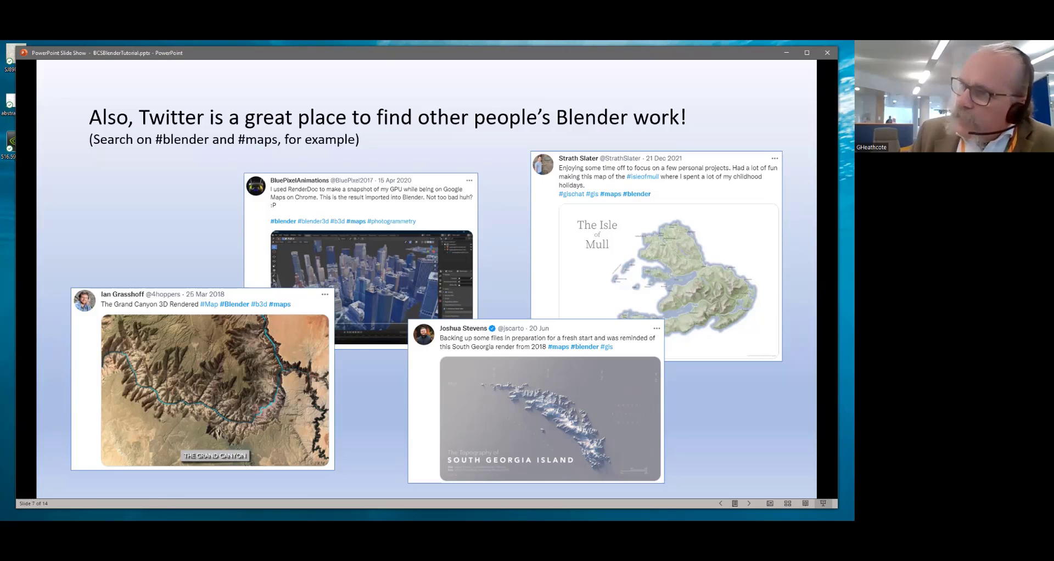
key("Right")
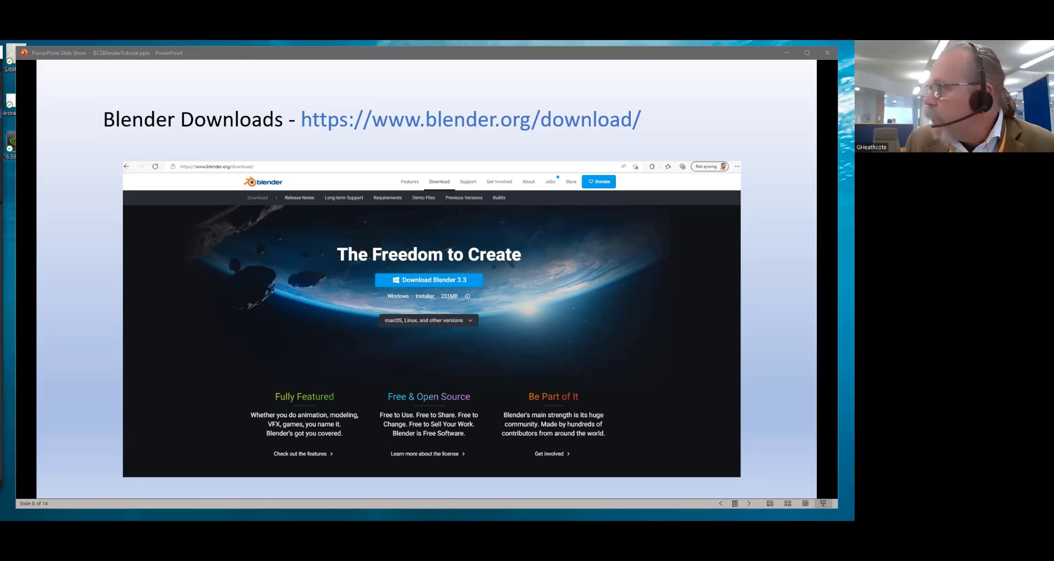
Switch to Blender, bring its window fully onto the desktop and dismiss the splash screen
left_click_drag(740, 40, 772, 47)
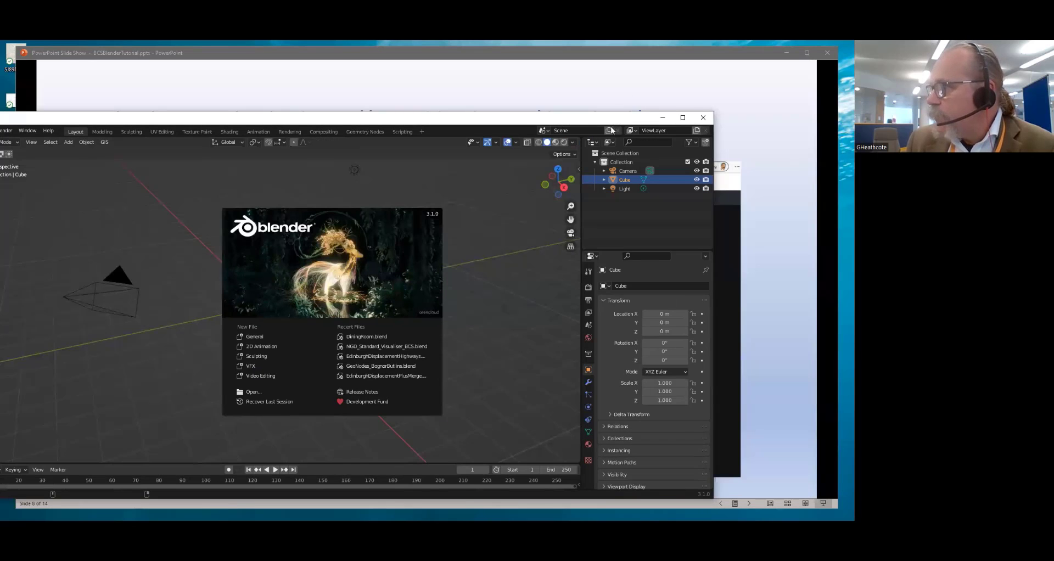
left_click_drag(569, 119, 658, 77)
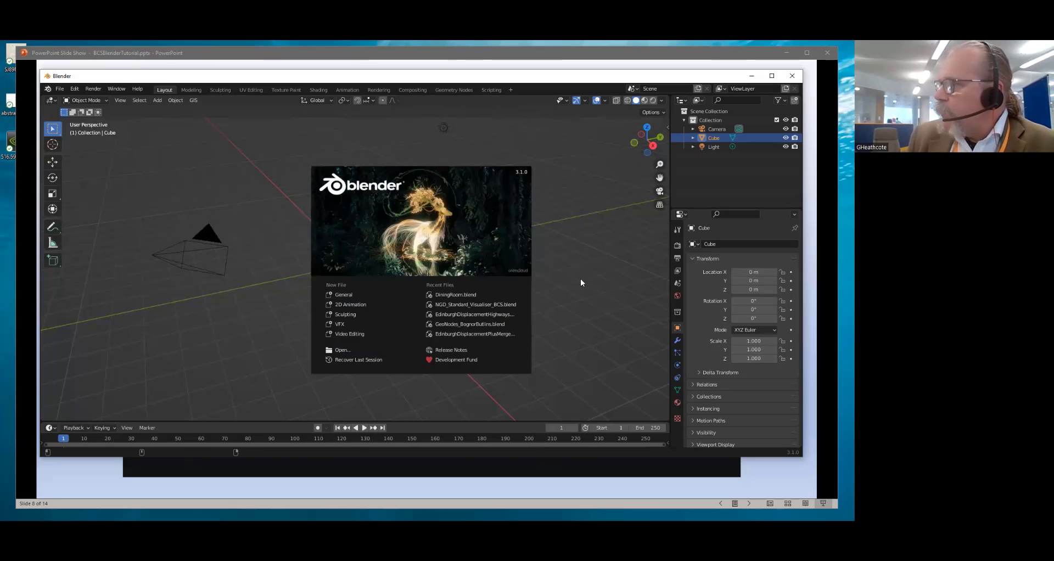
left_click(576, 249)
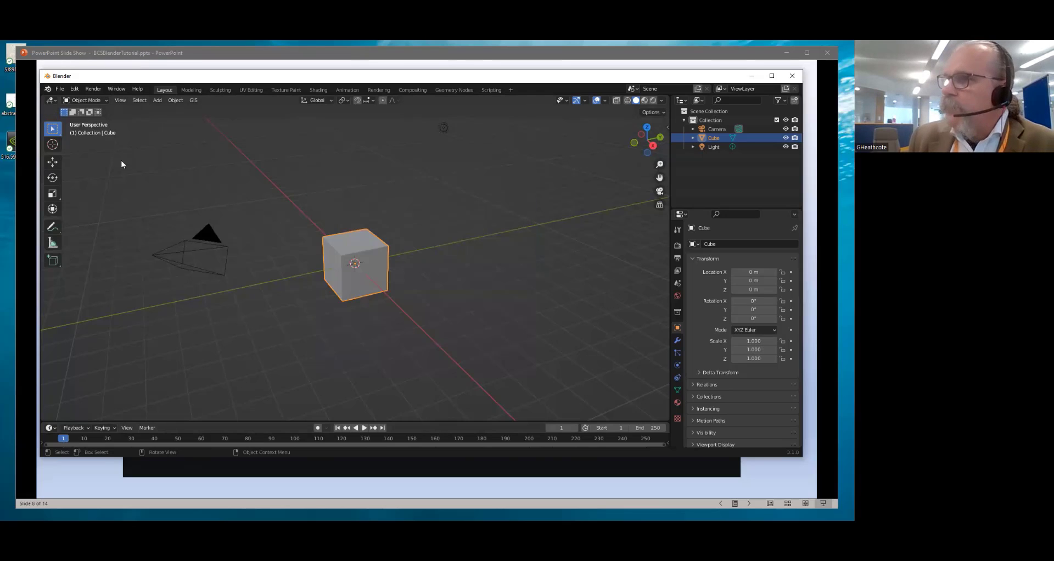
Minimize the PowerPoint slide show and enlarge the Blender window to cover most of the desktop
left_click_drag(194, 53, 183, 51)
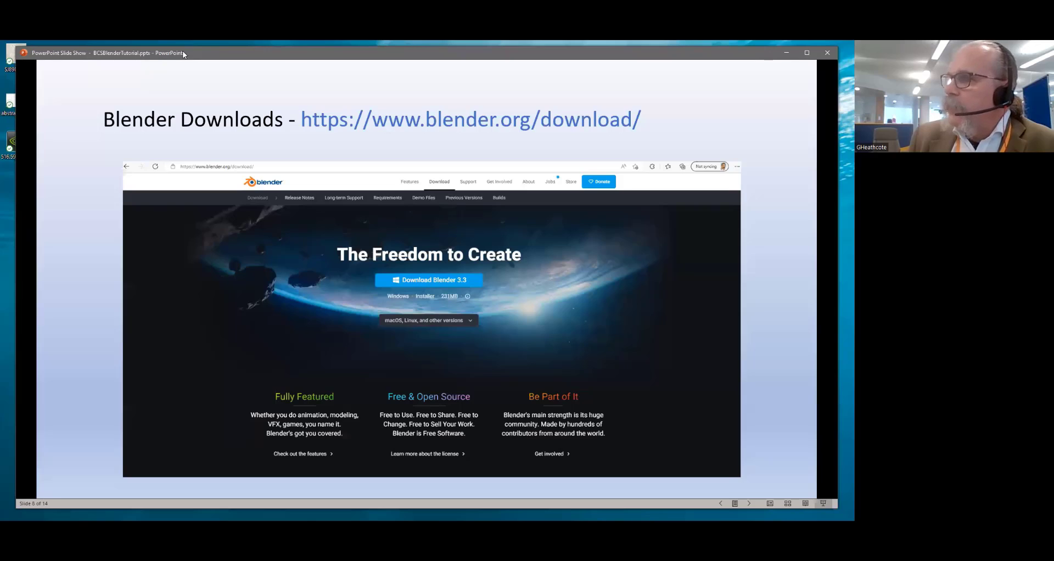
left_click(775, 50)
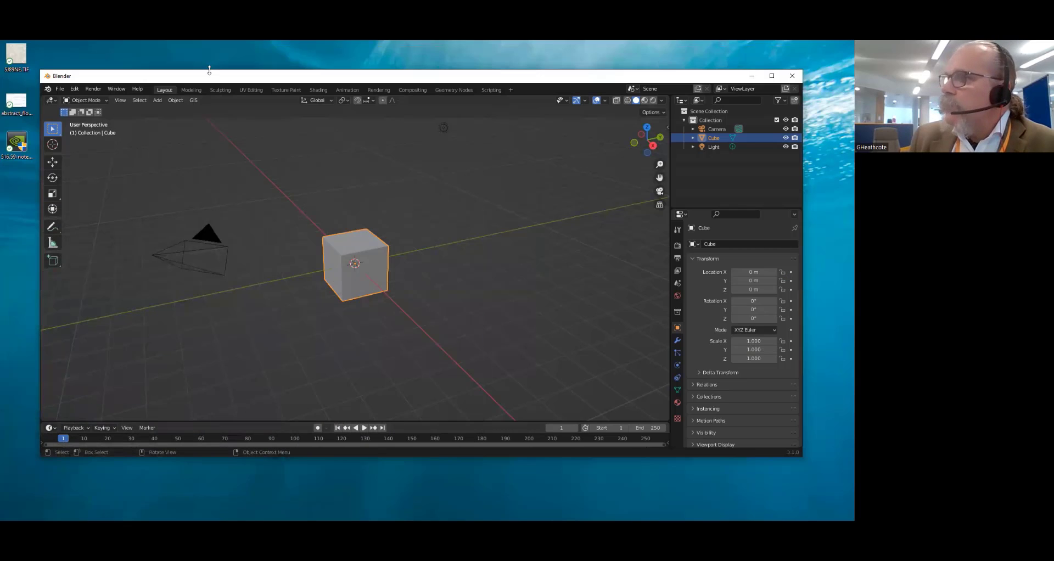
left_click_drag(188, 82, 167, 92)
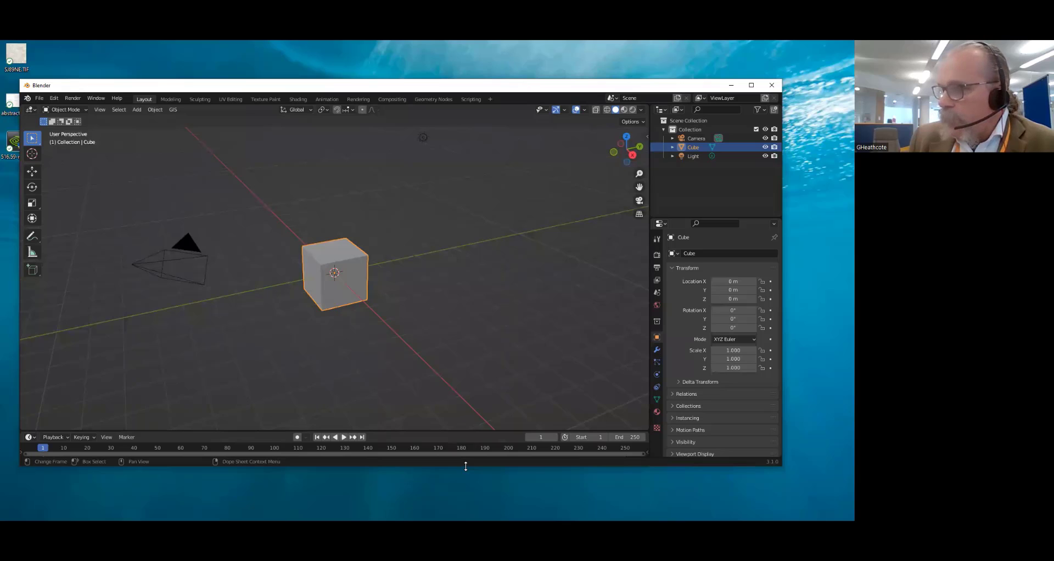
left_click_drag(465, 466, 466, 514)
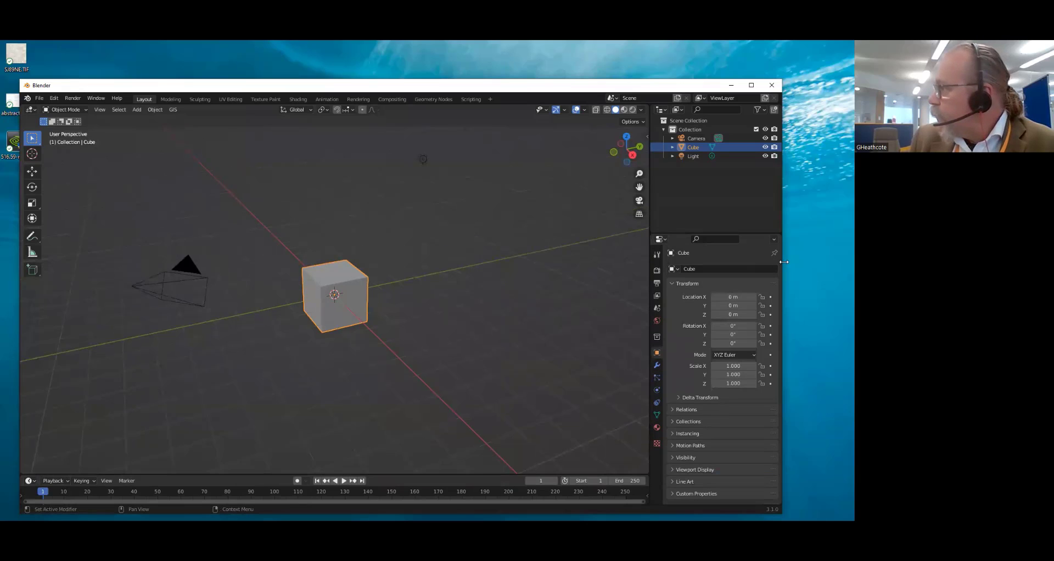
left_click_drag(782, 263, 845, 263)
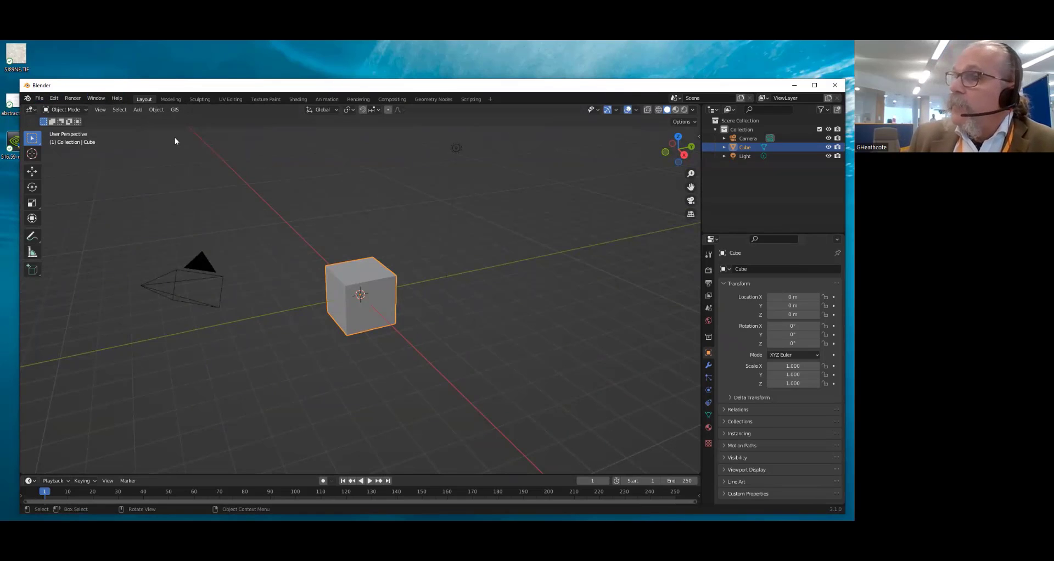
left_click(44, 99)
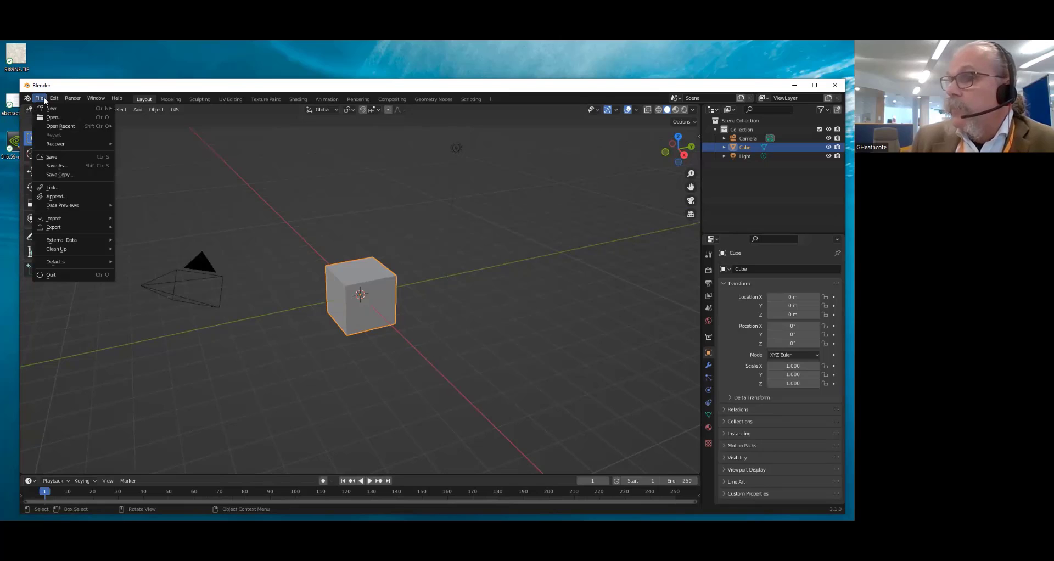
mouse_move(117, 98)
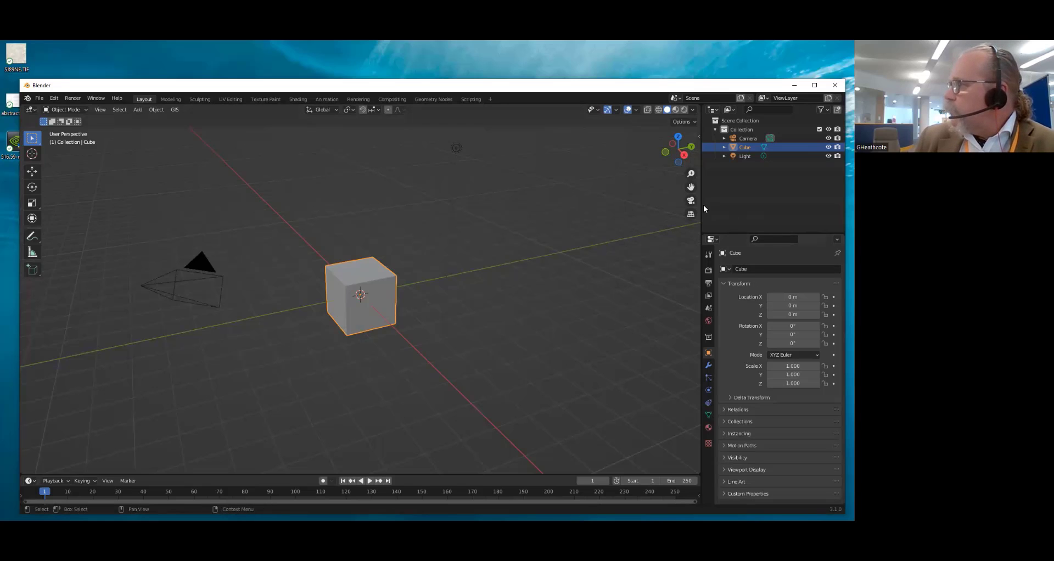
Widen the 3D viewport and try splitting it into two side-by-side areas before joining them back into one
left_click_drag(702, 206, 743, 236)
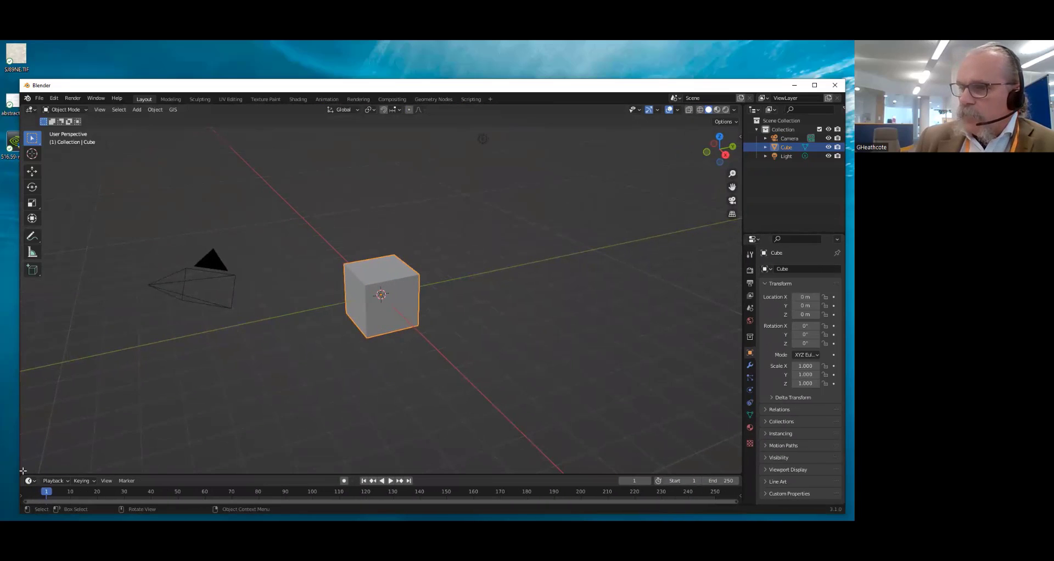
left_click_drag(23, 471, 393, 427)
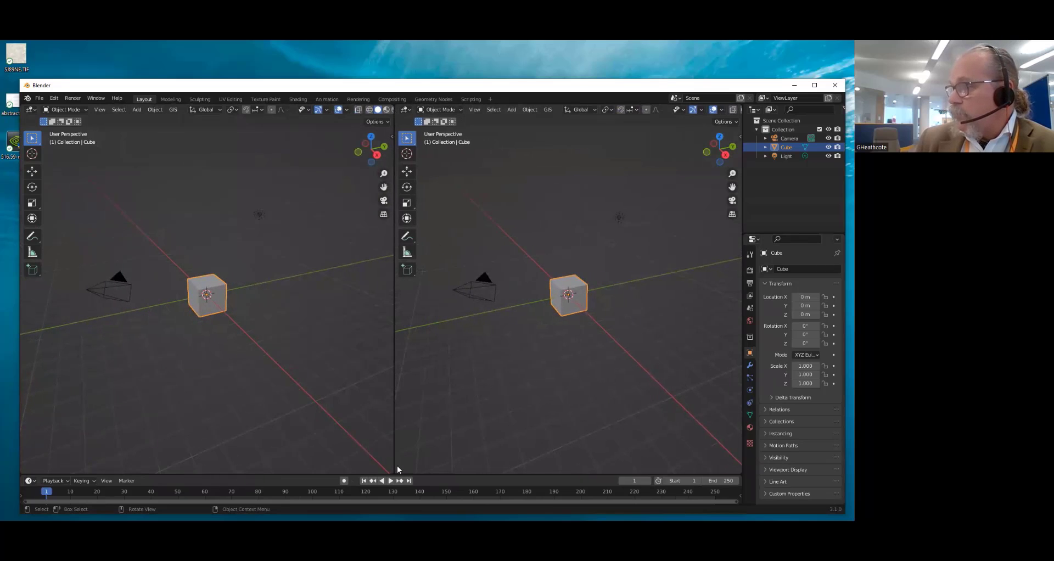
left_click_drag(397, 470, 376, 466)
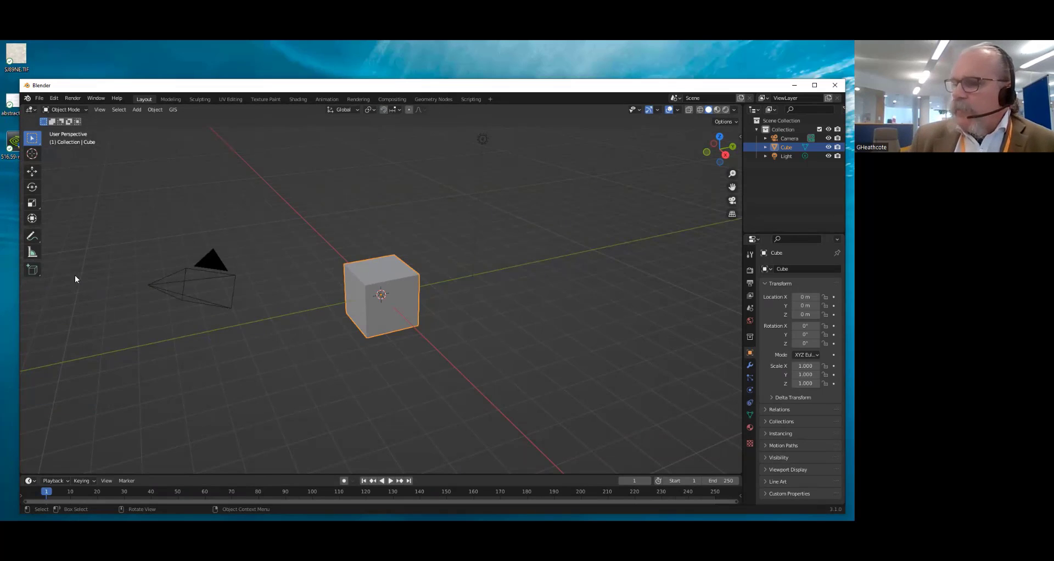
Change the main editor area to the Python Console and return it to the 3D Viewport
left_click(30, 110)
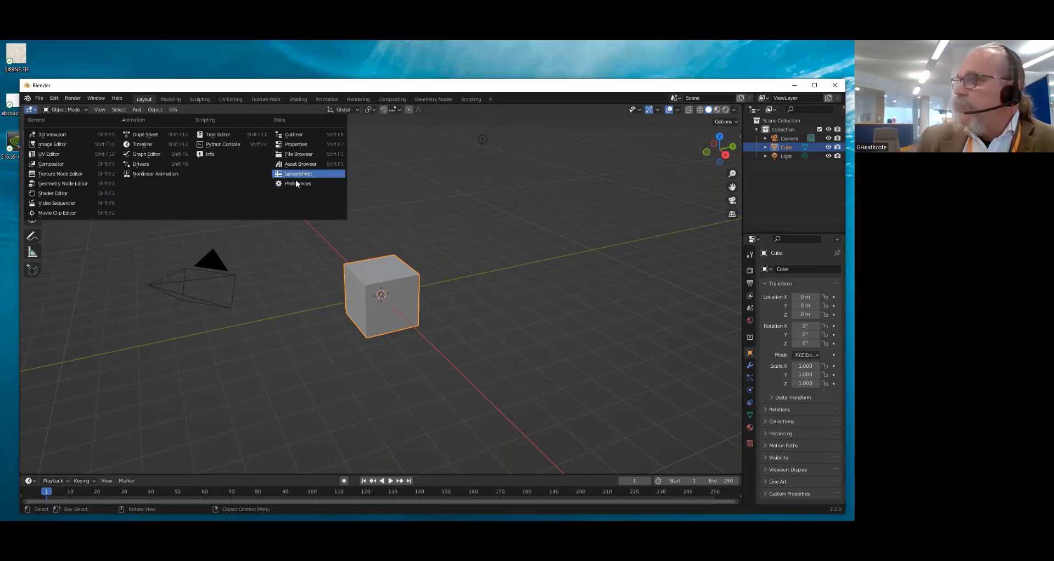
left_click(231, 144)
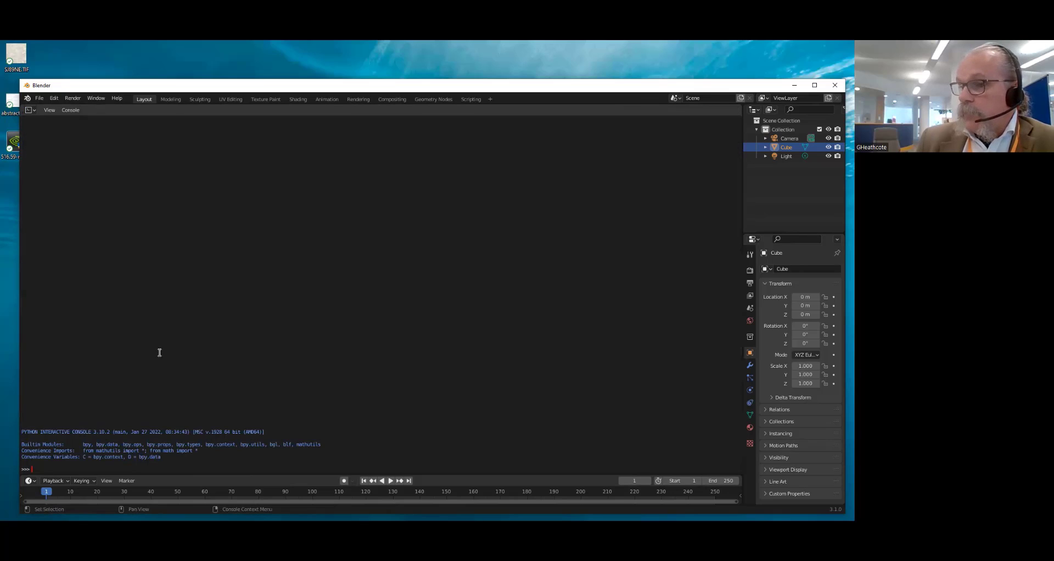
left_click(29, 109)
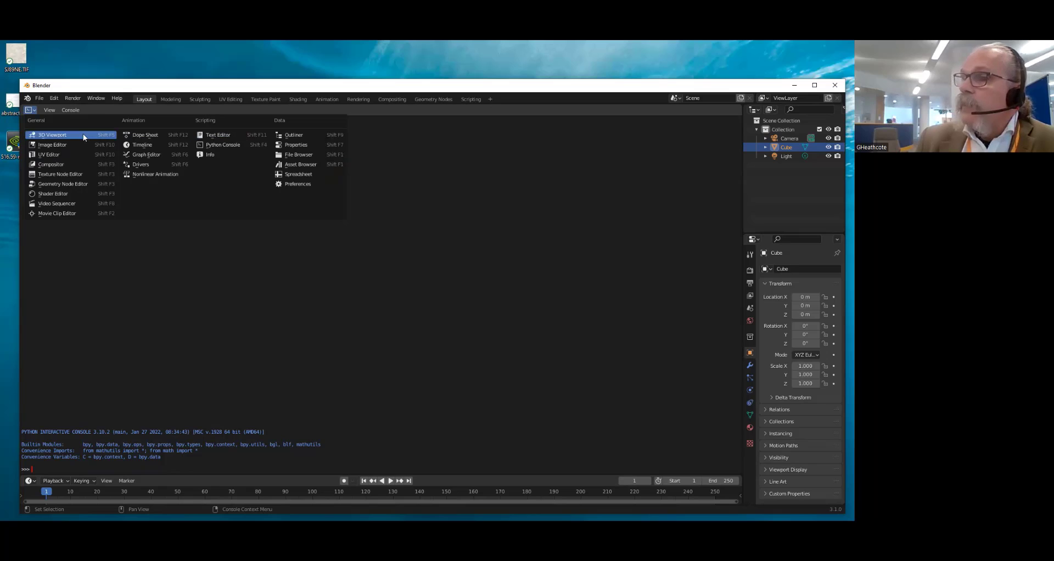
left_click(67, 134)
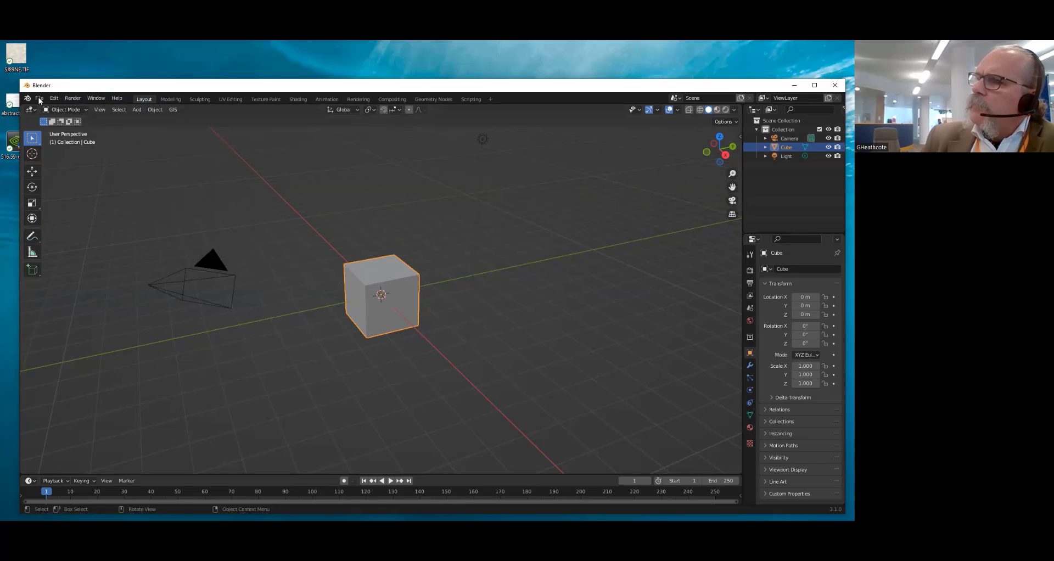
Look through the UV Editing, Sculpting, Shading, Rendering and Animation workspaces and return to the Layout workspace
left_click(229, 99)
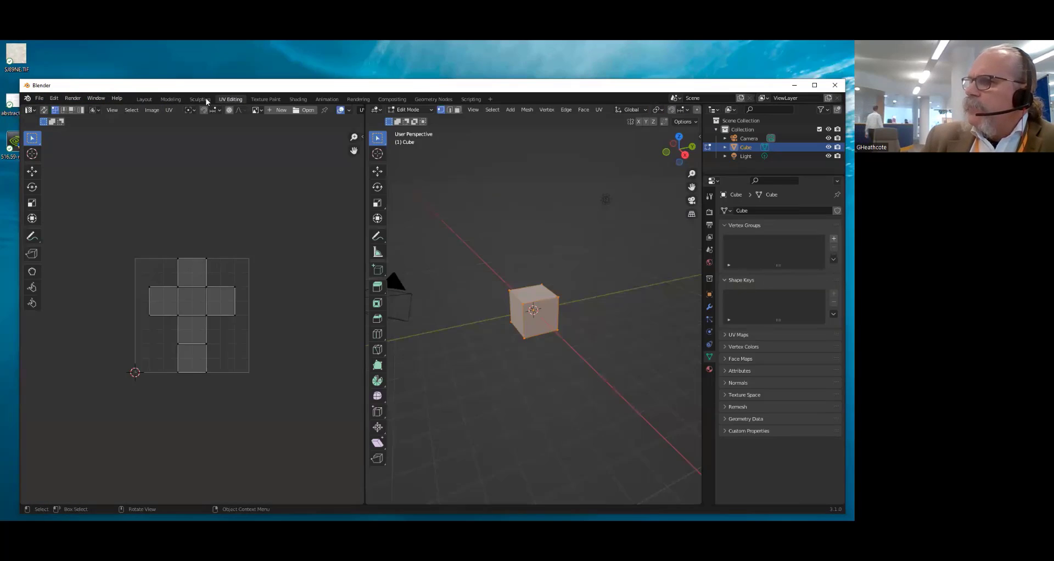
left_click(202, 99)
left_click(303, 99)
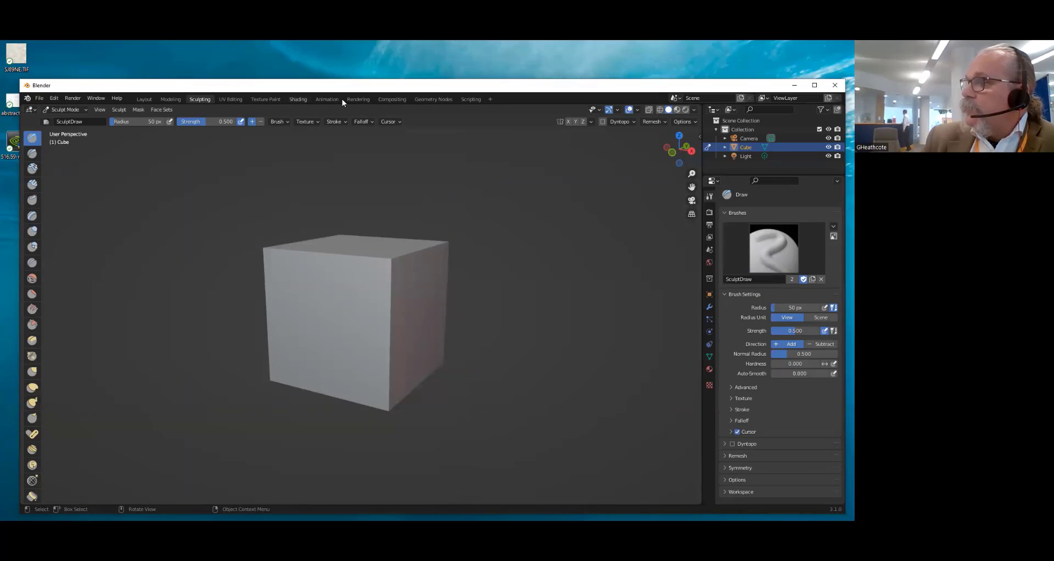
left_click(358, 98)
left_click(328, 99)
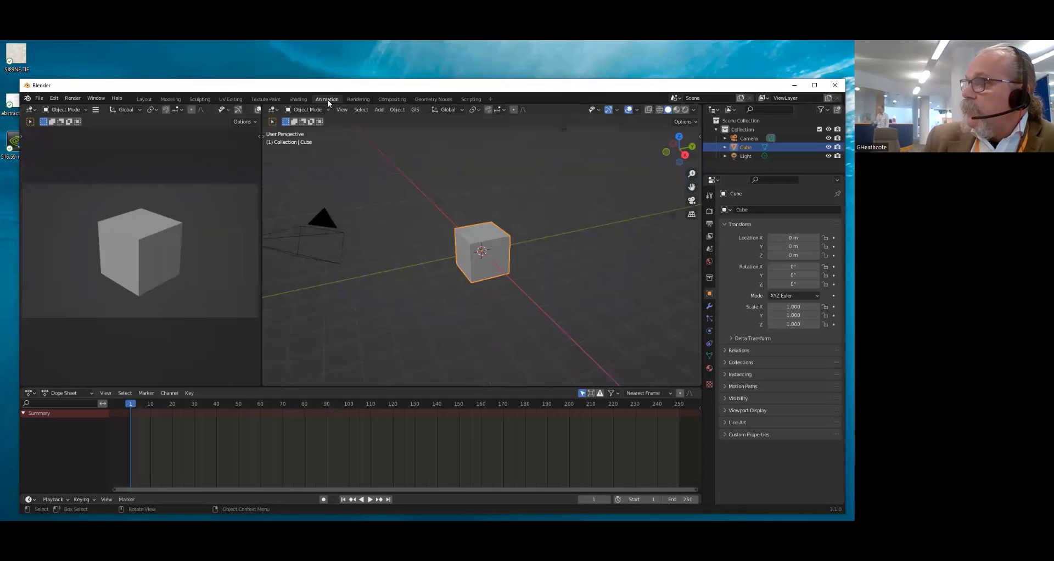
left_click(145, 99)
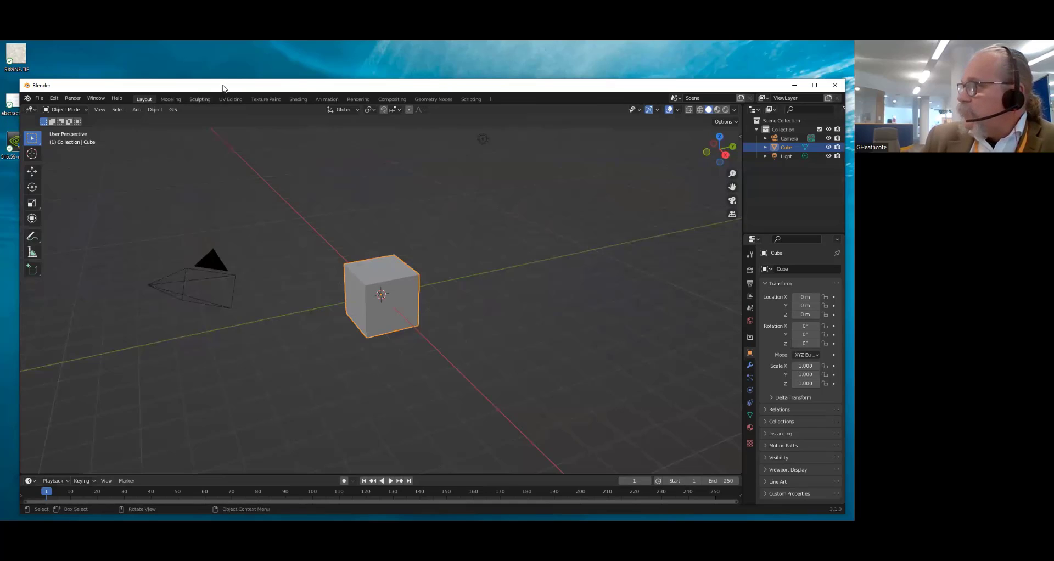
Move the Blender window higher on the desktop and extend its height slightly
left_click_drag(224, 88, 215, 74)
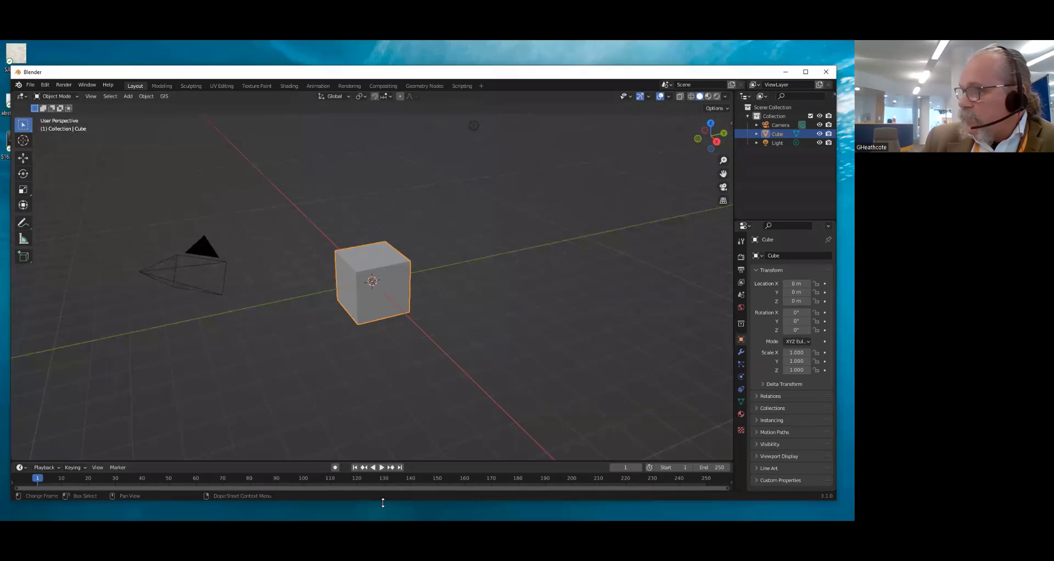
left_click_drag(382, 503, 383, 506)
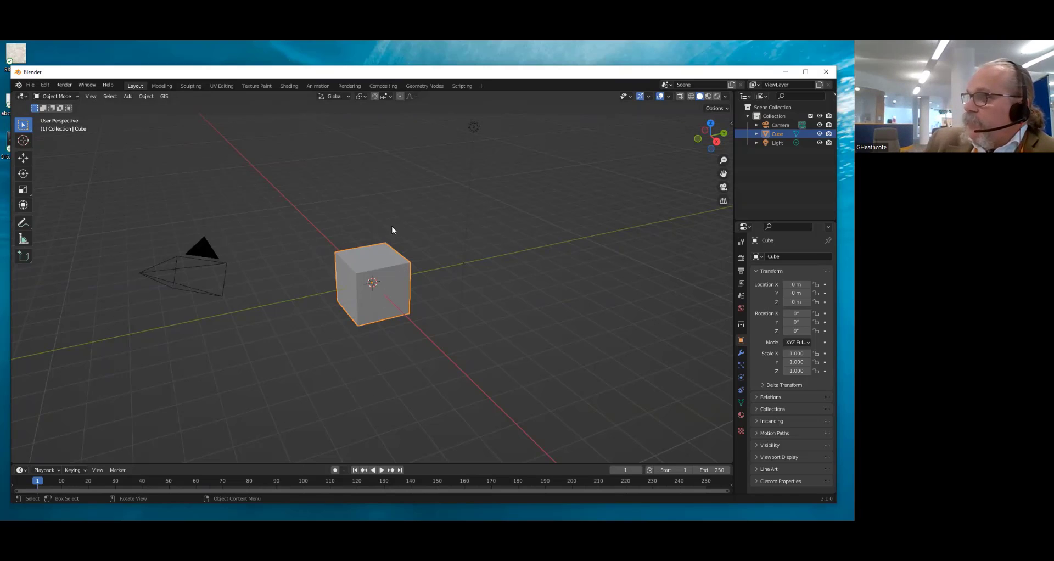
Examine the default cube from another angle and at different zoom levels
scroll(401, 216, "down", 3)
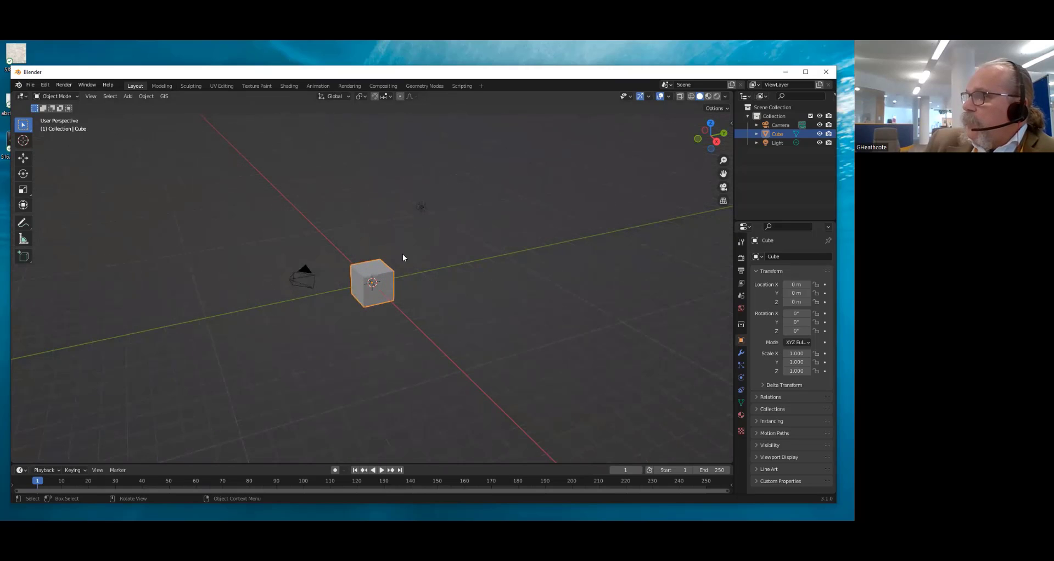
mouse_move(394, 267)
middle_mouse_down()
mouse_move(414, 247)
mouse_move(406, 253)
middle_mouse_up()
scroll(393, 225, "up", 5)
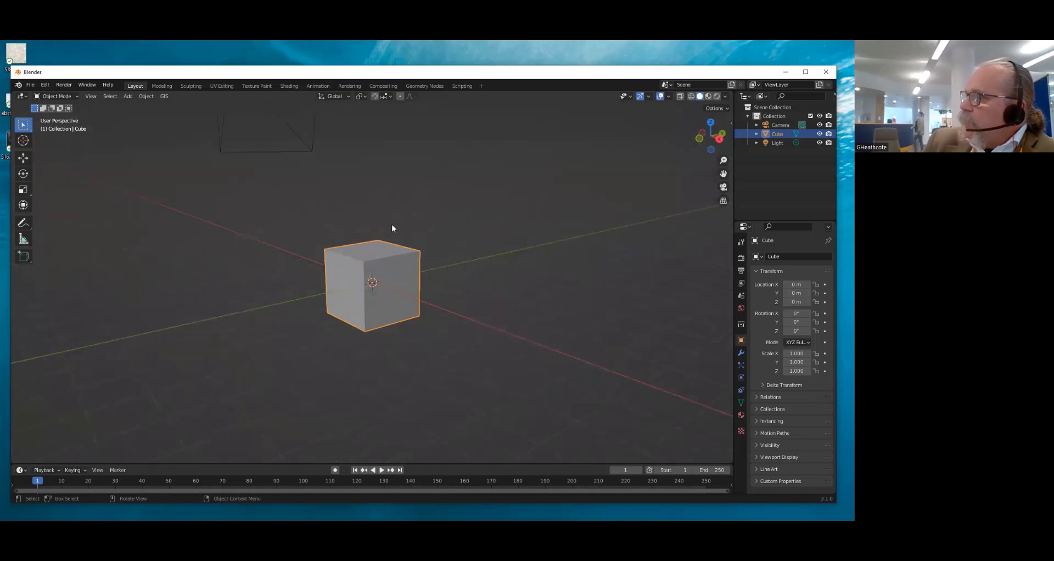
scroll(391, 225, "down", 7)
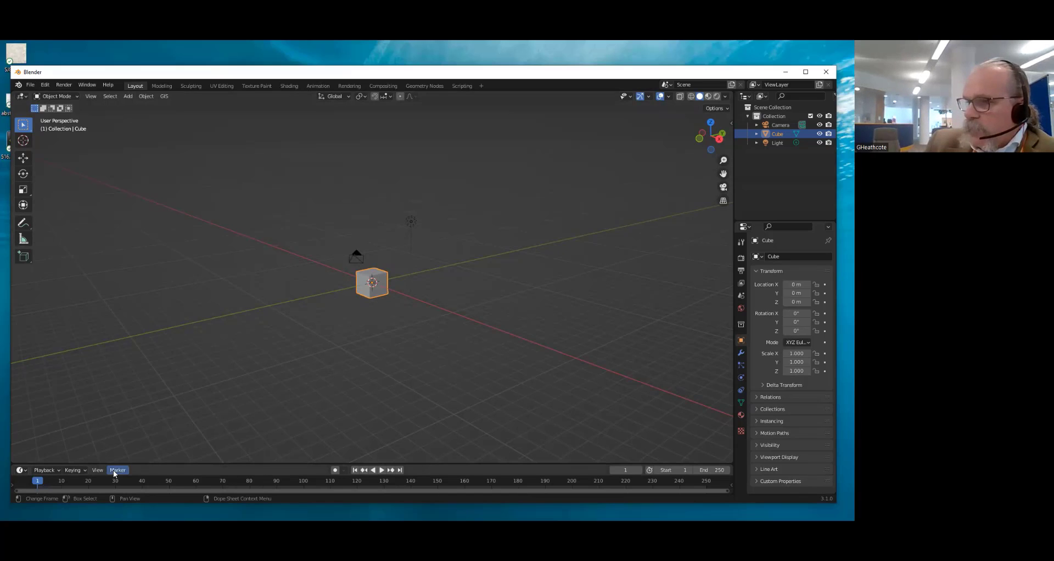
Close the timeline area by extending the 3D viewport over it, and widen the outliner and properties column
left_click_drag(151, 464, 162, 432)
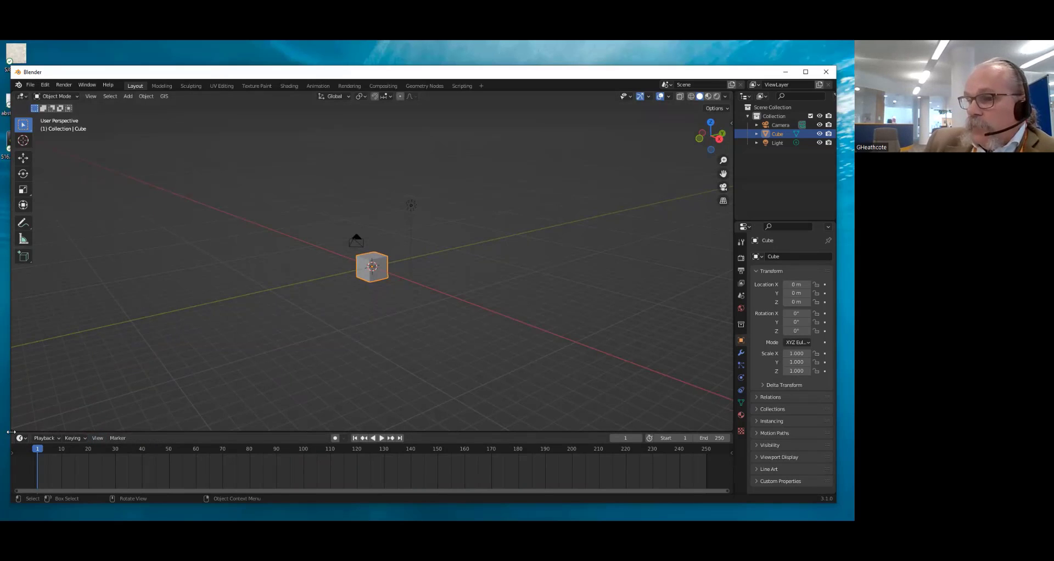
left_click_drag(12, 428, 15, 438)
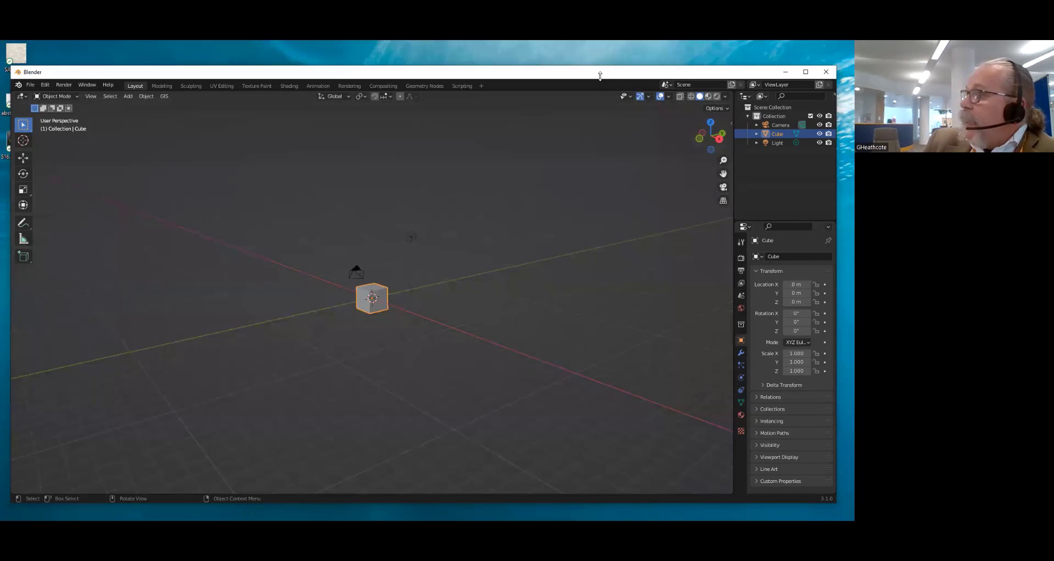
left_click_drag(597, 72, 589, 74)
left_click_drag(726, 160, 689, 159)
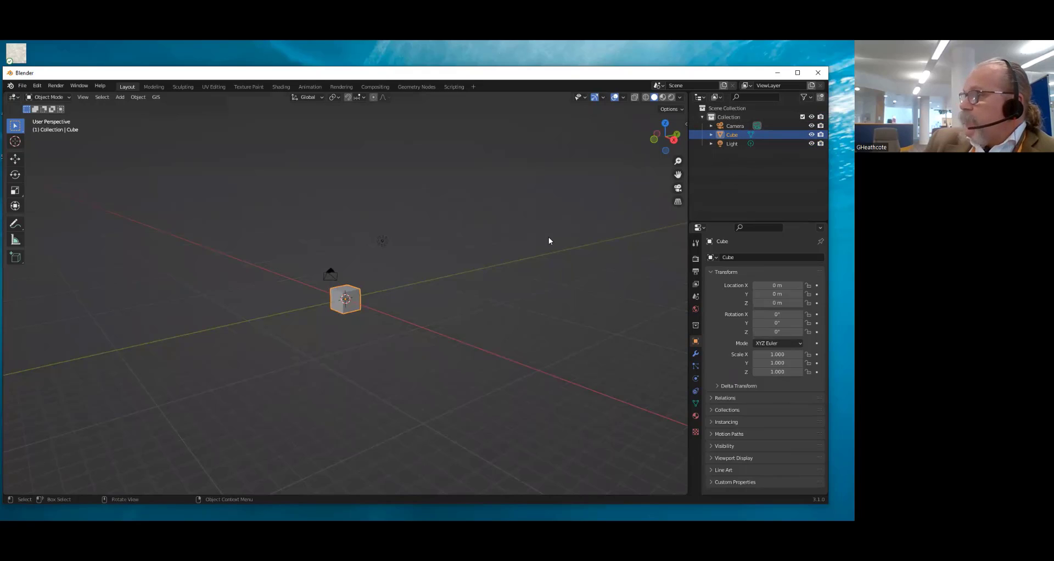
Look through the View Layer, World, Scene and Physics properties with the default cube selected
scroll(370, 287, "up", 6)
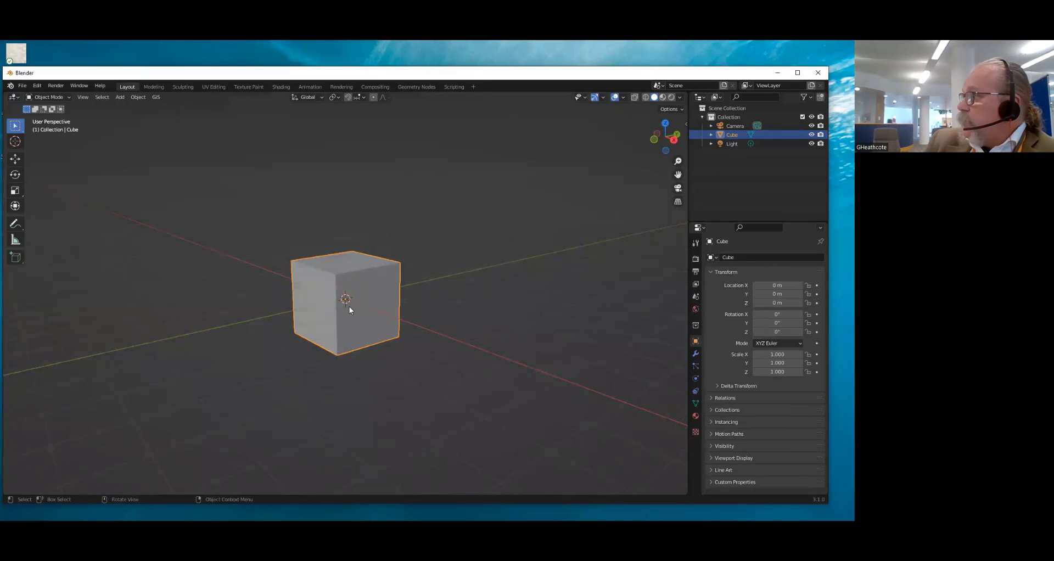
scroll(349, 307, "down", 3)
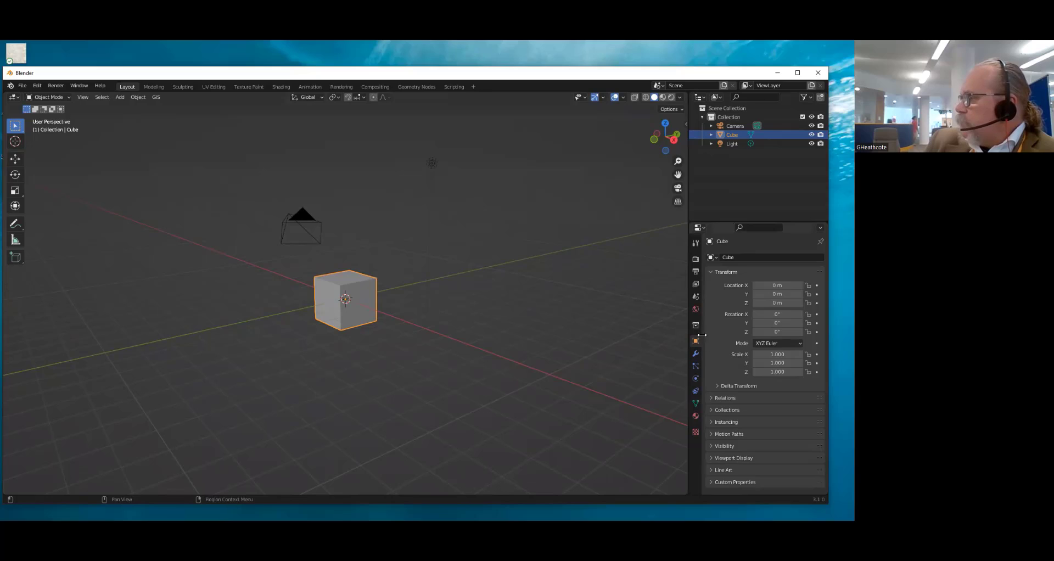
left_click(695, 284)
left_click(695, 309)
left_click(695, 297)
left_click(695, 284)
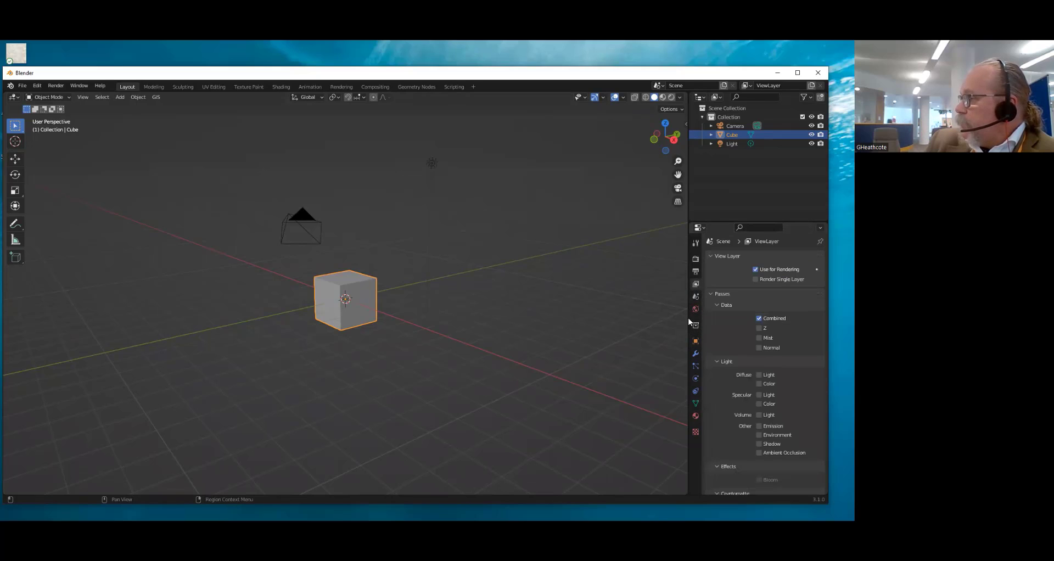
left_click(696, 379)
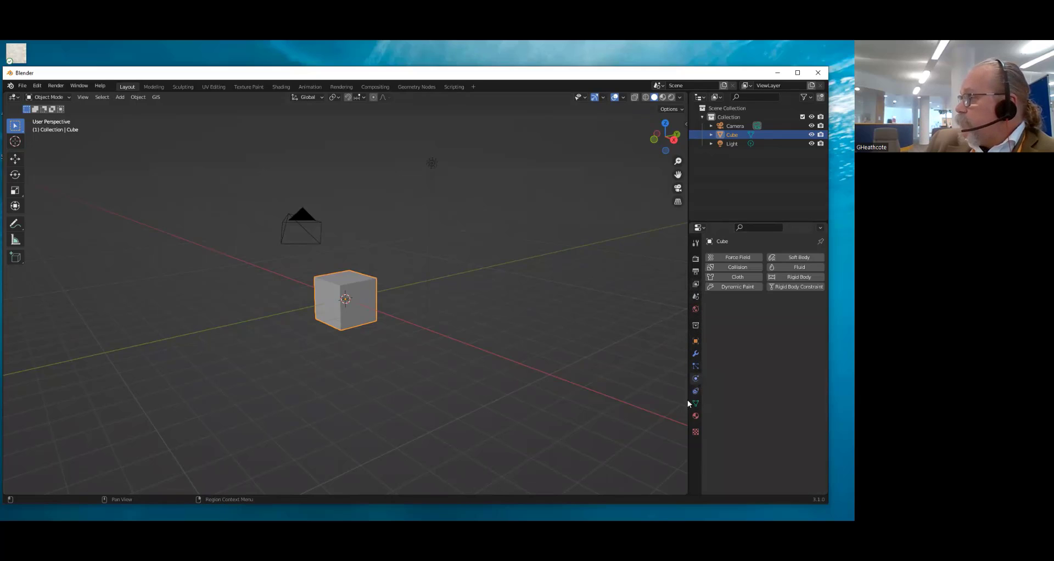
Look through the Render properties and the cube's object constraints, and examine the cube from several angles and distances
left_click(695, 391)
left_click(694, 259)
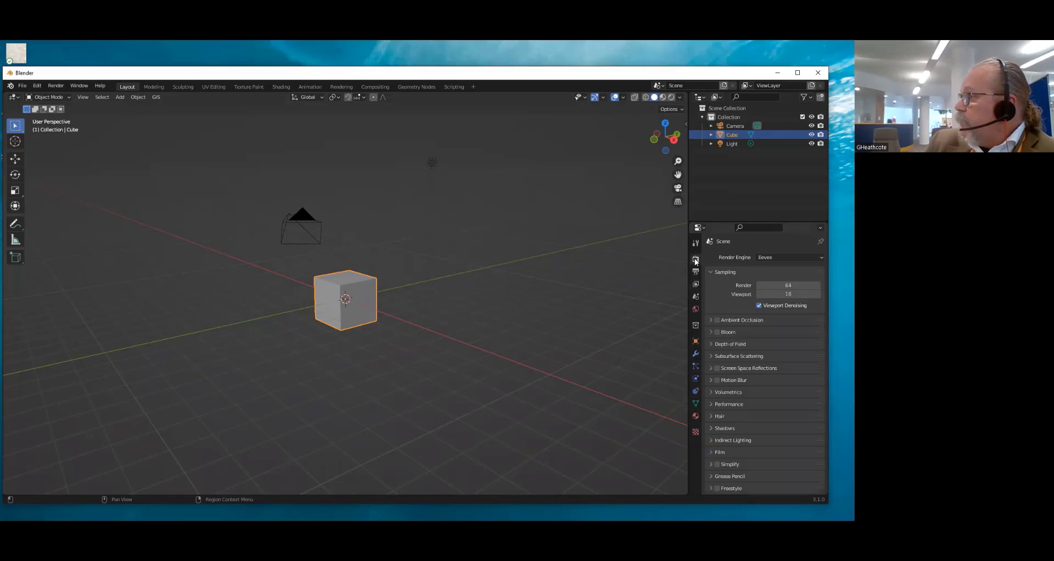
left_click(695, 391)
middle_click_drag(394, 236, 390, 314)
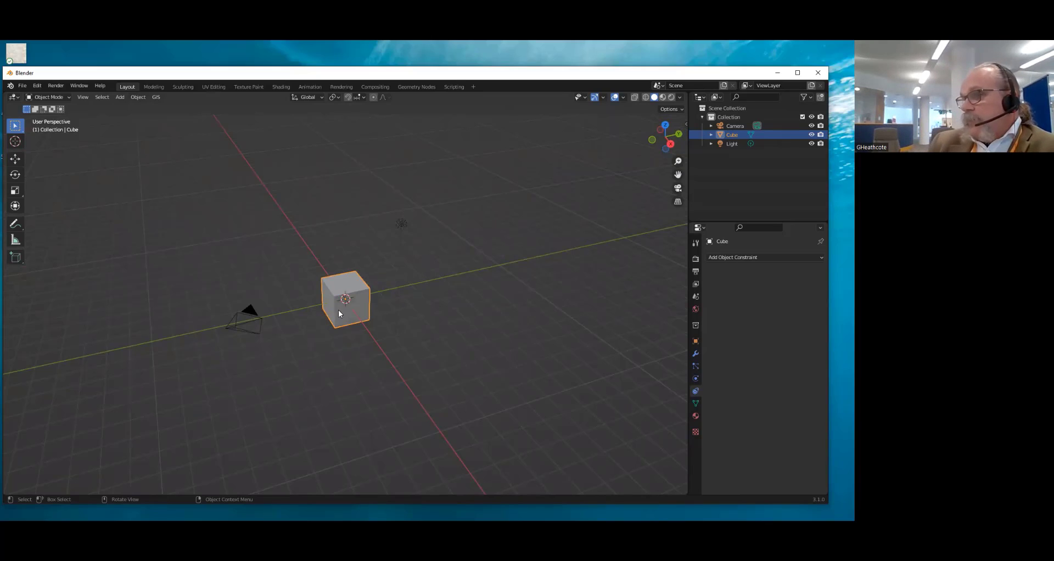
middle_click_drag(337, 334, 349, 302)
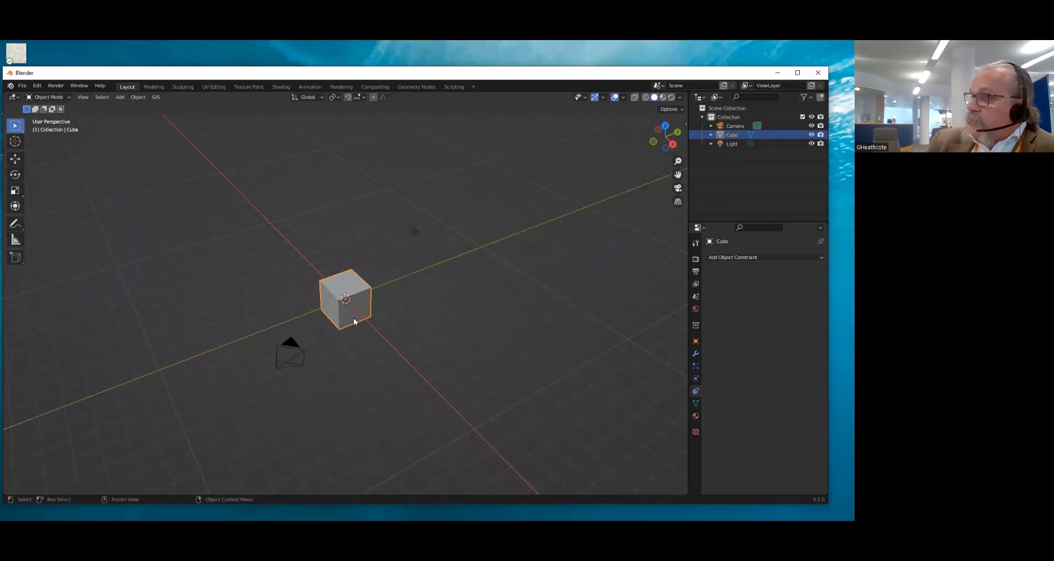
scroll(348, 318, "up", 5)
scroll(347, 317, "down", 6)
scroll(370, 302, "up", 1)
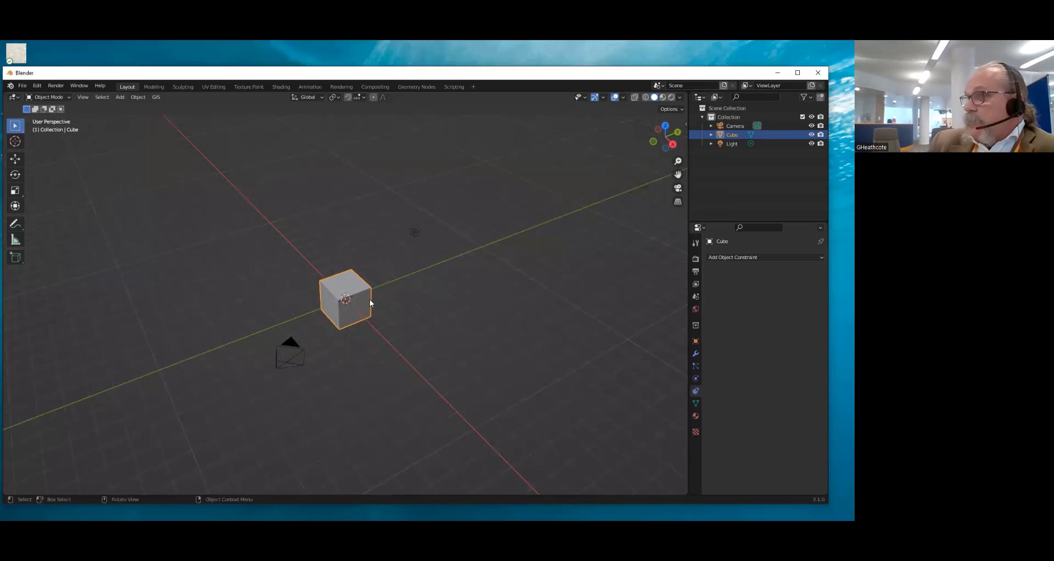
middle_click_drag(371, 303, 364, 290)
scroll(360, 291, "up", 2)
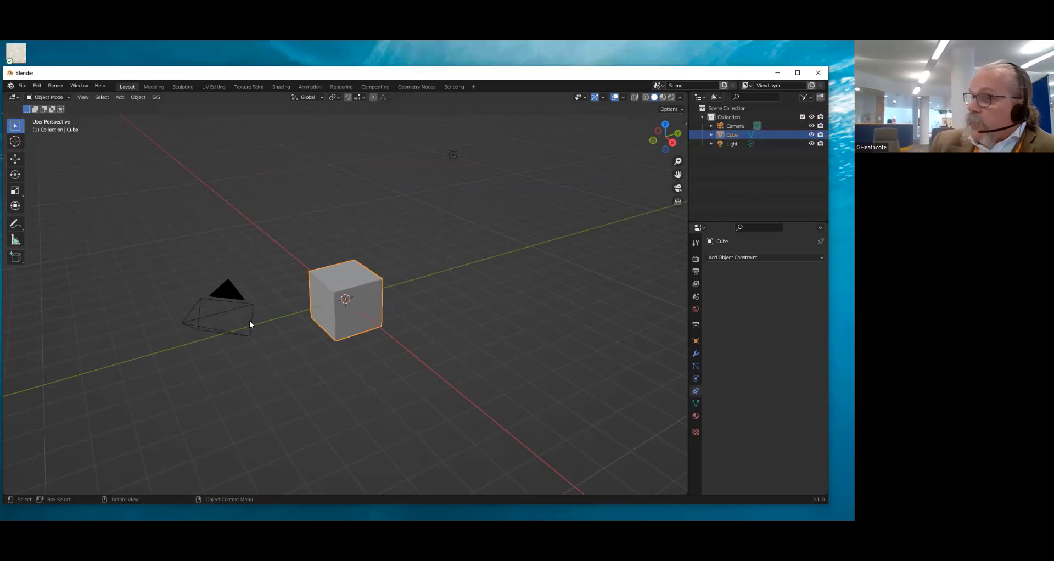
Select the camera in the viewport and show its lens properties
left_click(221, 312)
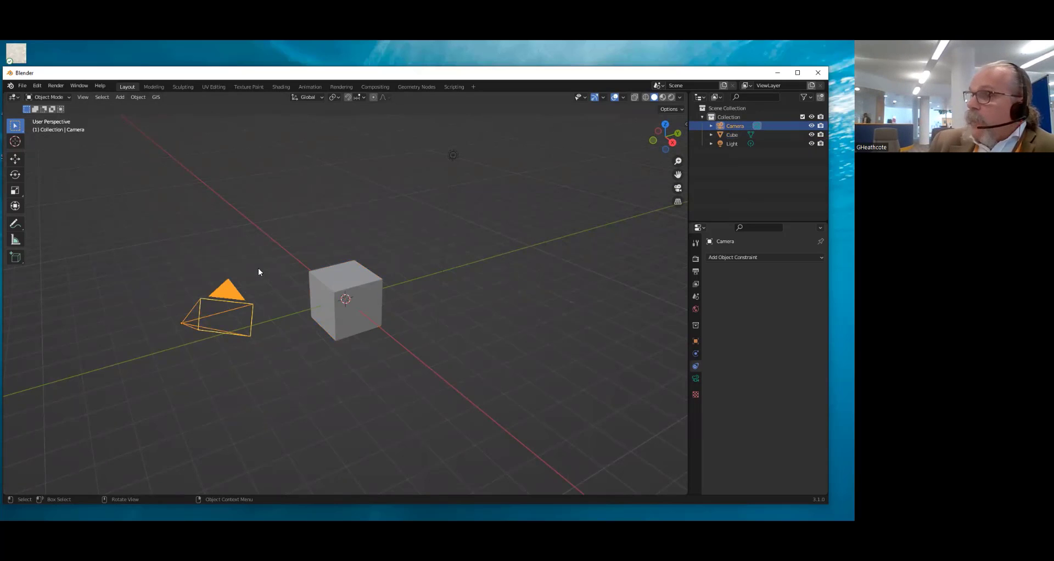
mouse_move(259, 269)
middle_mouse_down()
mouse_move(278, 296)
mouse_move(253, 278)
mouse_move(270, 284)
middle_mouse_up()
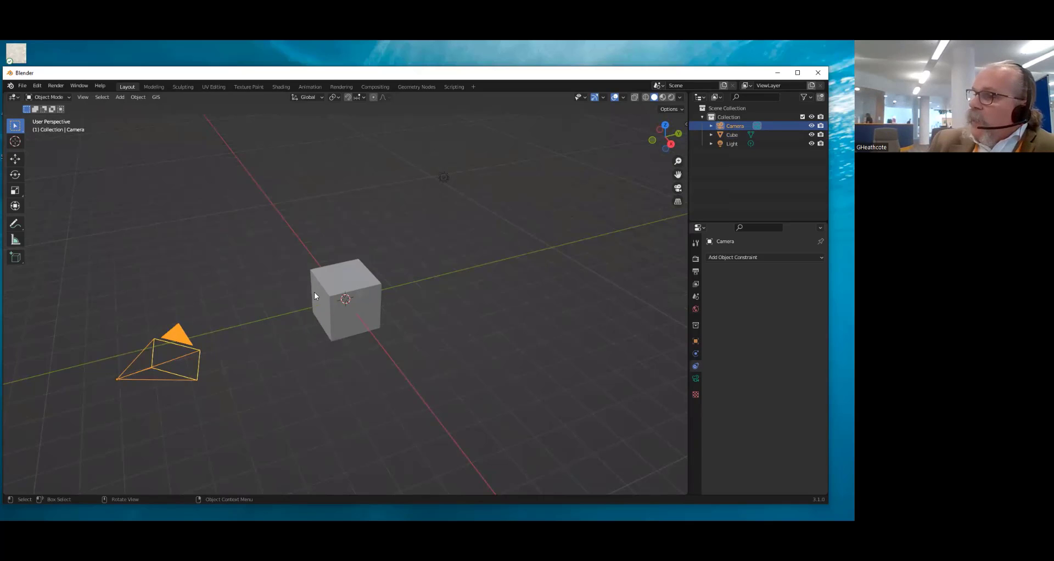
middle_click_drag(317, 291, 329, 293)
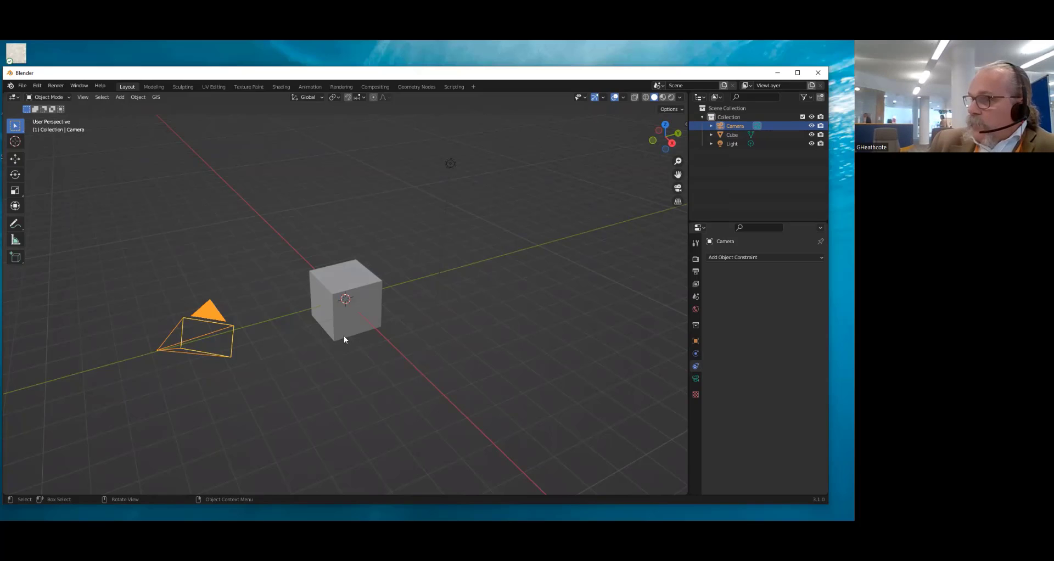
mouse_move(247, 312)
middle_mouse_down()
mouse_move(263, 310)
mouse_move(242, 304)
middle_mouse_up()
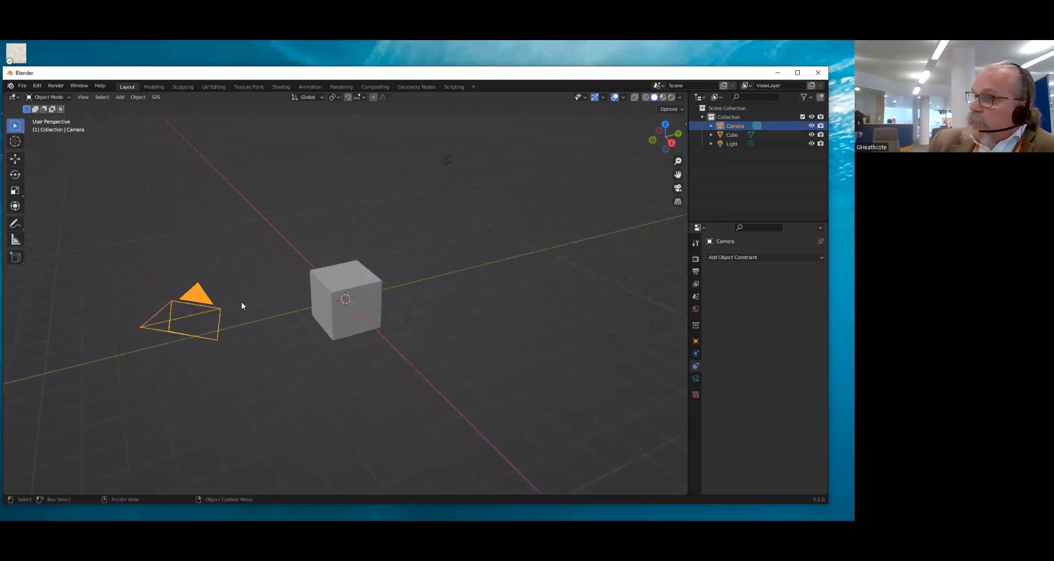
left_click(695, 378)
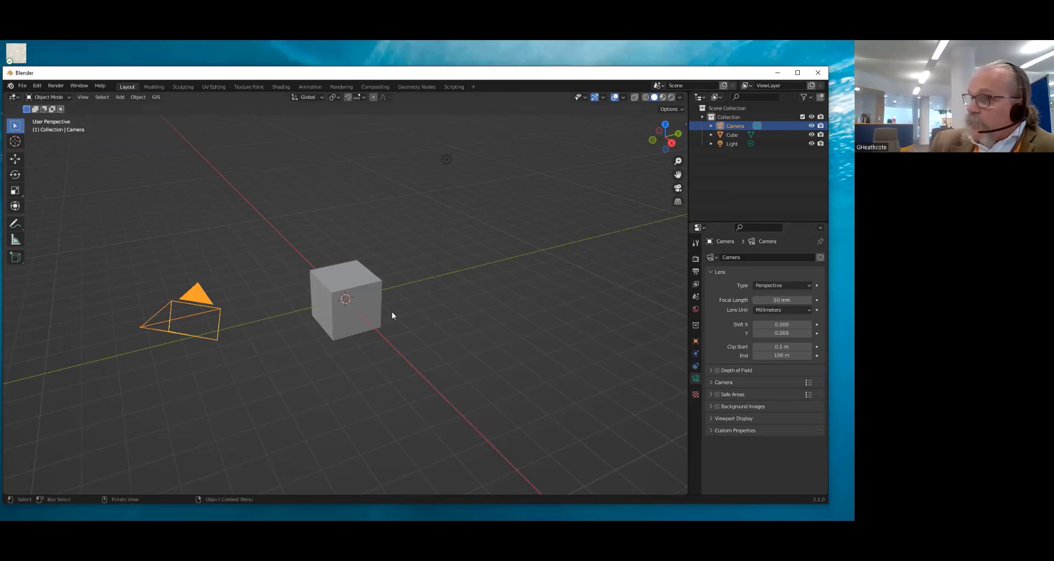
middle_click_drag(258, 317, 262, 324)
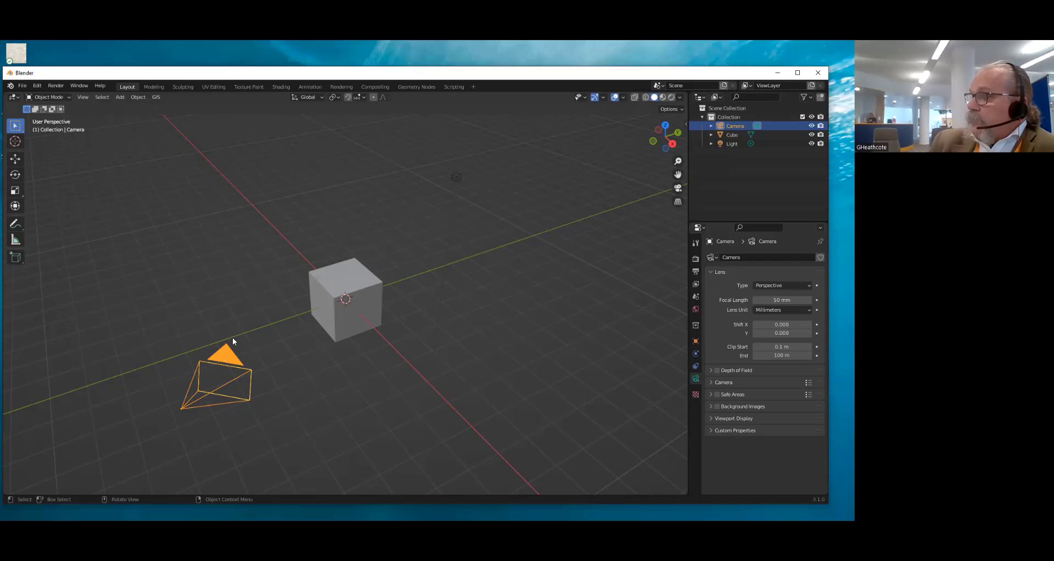
Select the light above the cube to show its properties, and view it from different distances
left_click(455, 176)
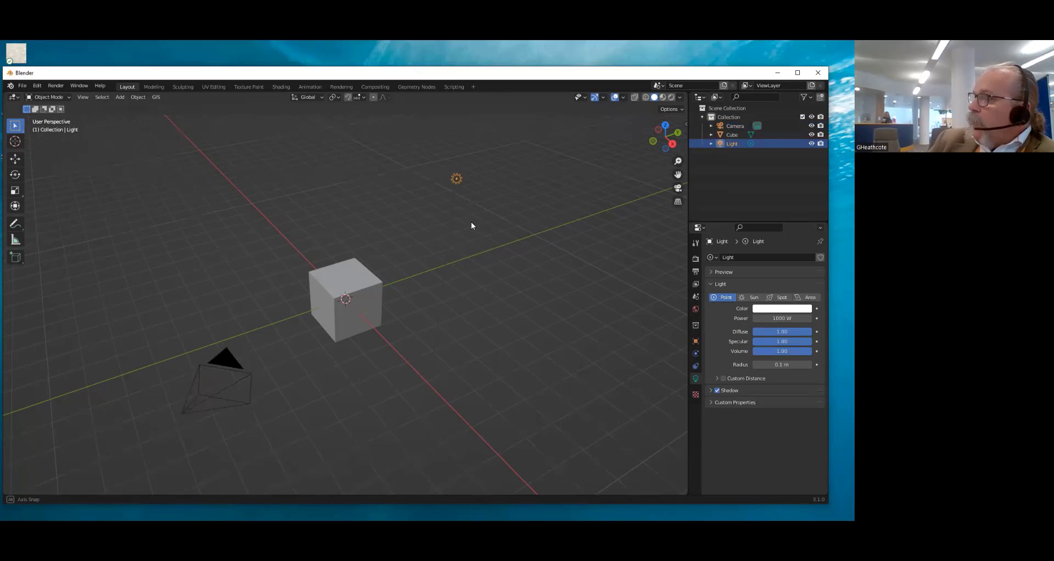
middle_click_drag(604, 304, 608, 301)
scroll(557, 292, "down", 5)
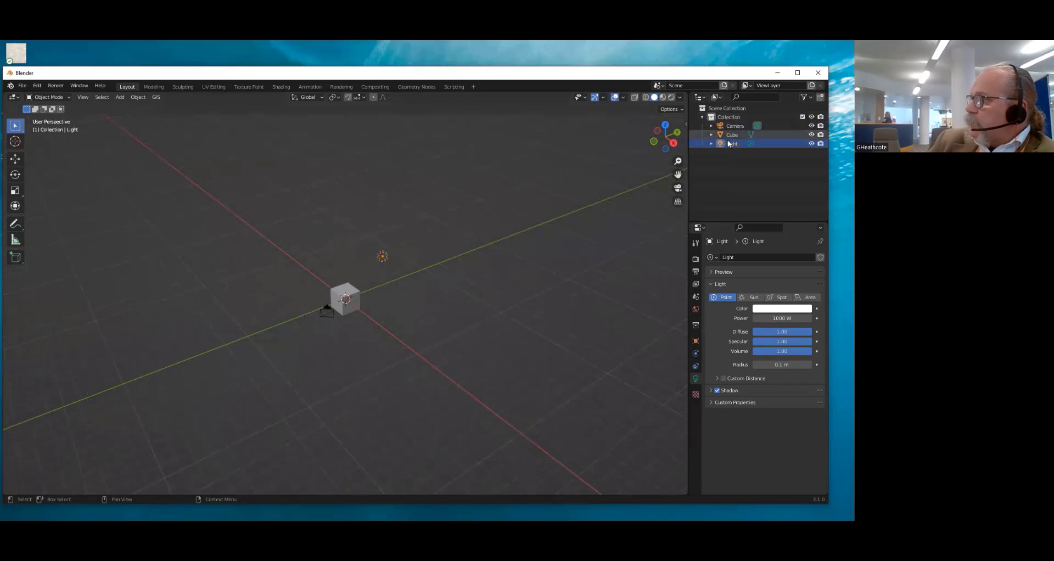
scroll(428, 264, "up", 5)
middle_click_drag(406, 291, 433, 285)
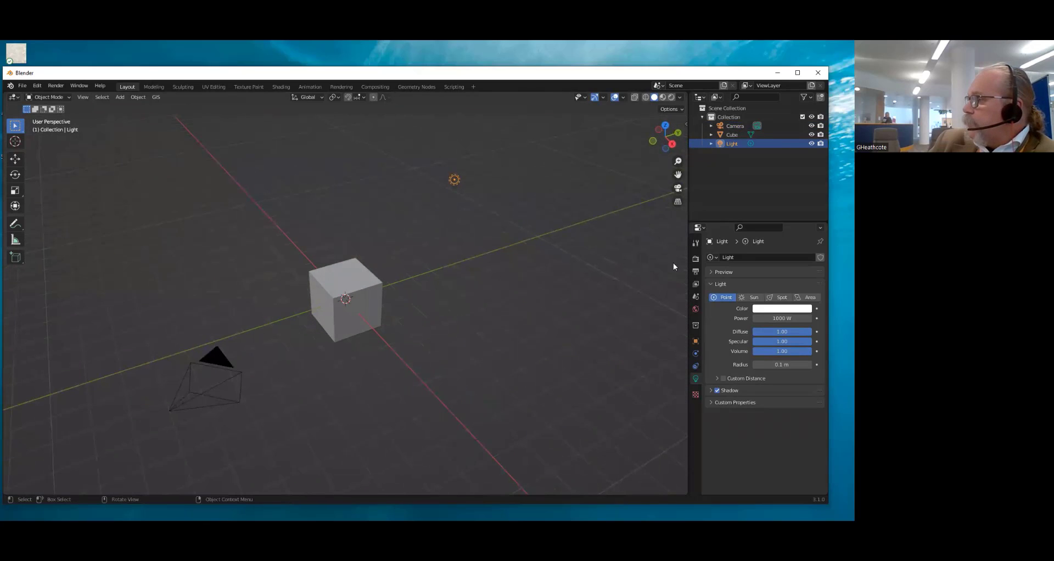
With the World properties shown, hide the light in the viewport and switch to rendered viewport shading
left_click(695, 310)
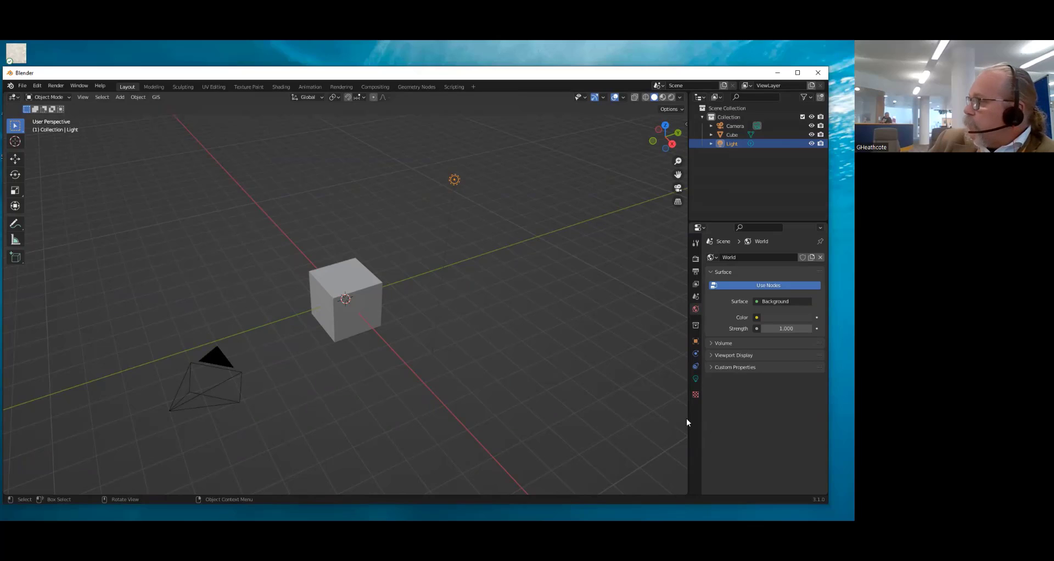
left_click(812, 143)
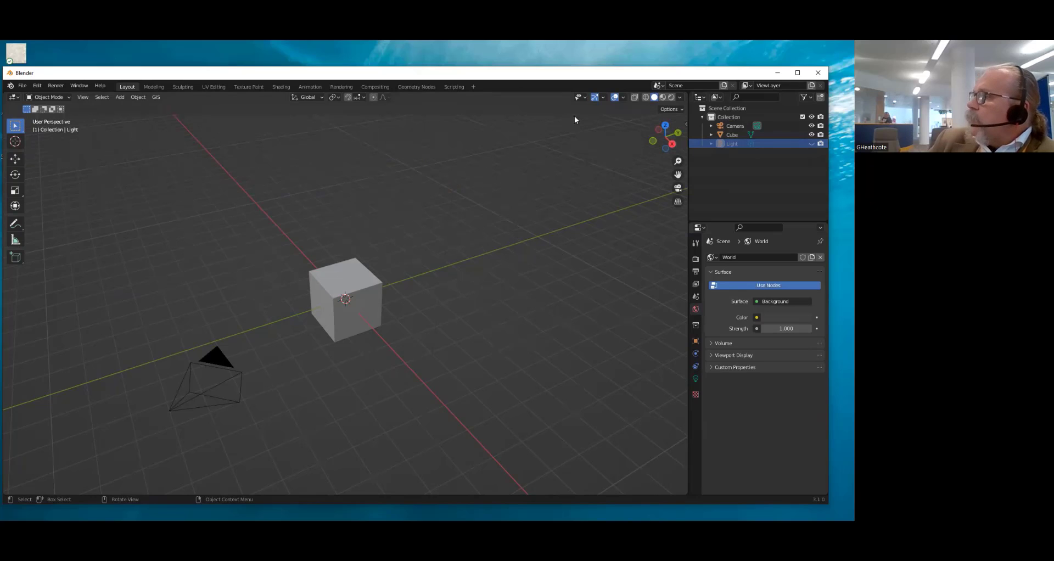
left_click(672, 98)
middle_click_drag(481, 273, 302, 282)
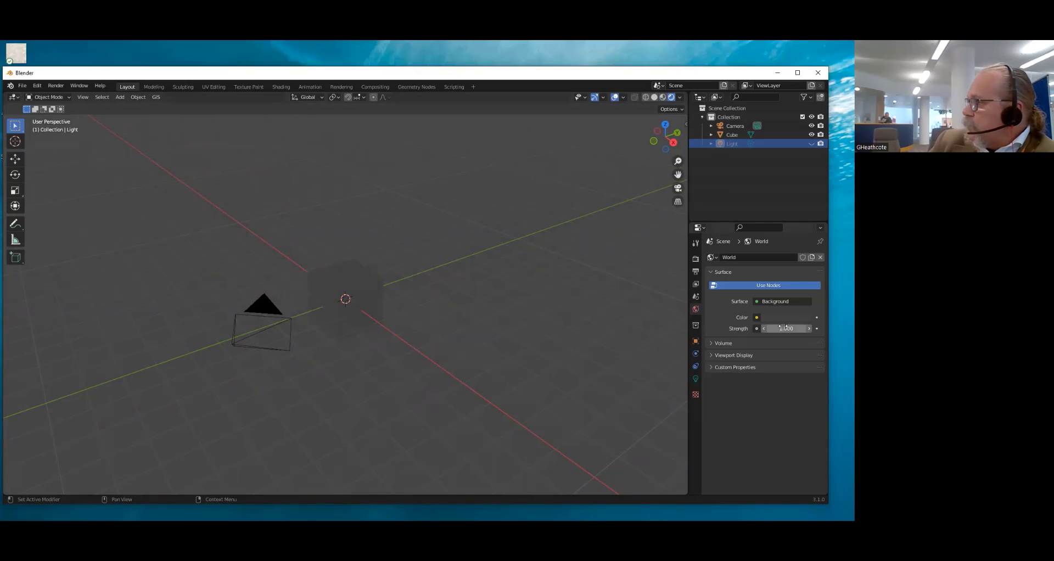
Lower the world background strength to 0.600, and set it back to 1
mouse_move(787, 328)
left_mouse_down()
mouse_move(736, 328)
mouse_move(824, 328)
mouse_move(753, 328)
mouse_move(801, 329)
mouse_move(774, 328)
left_mouse_up()
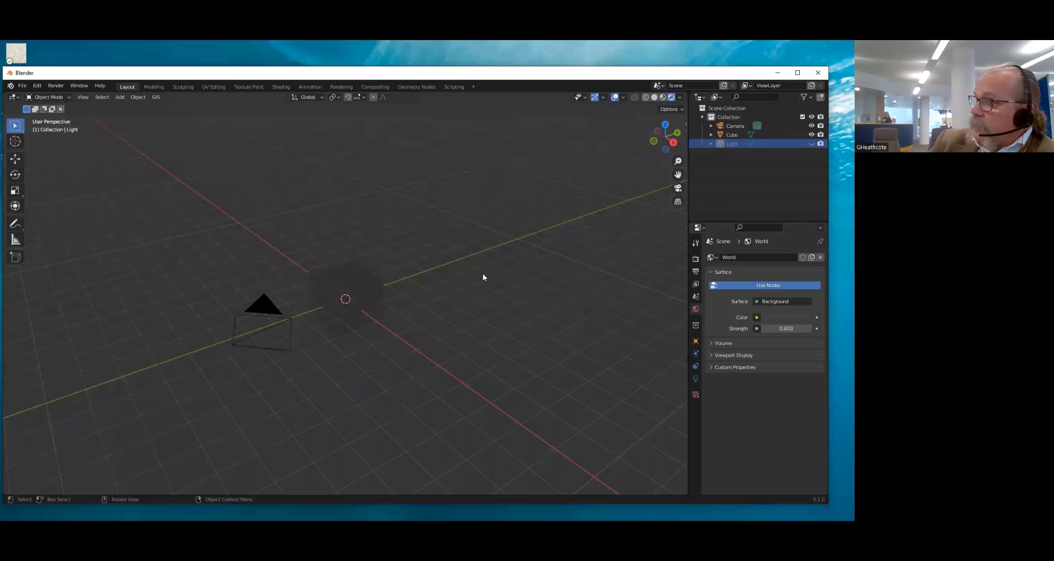
left_click(791, 328)
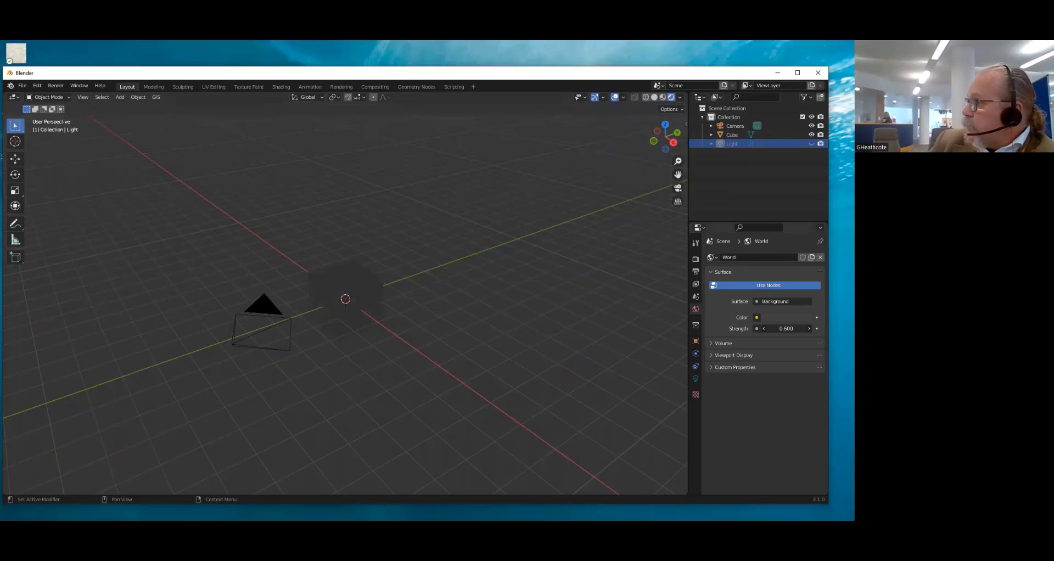
type("1")
key("Return")
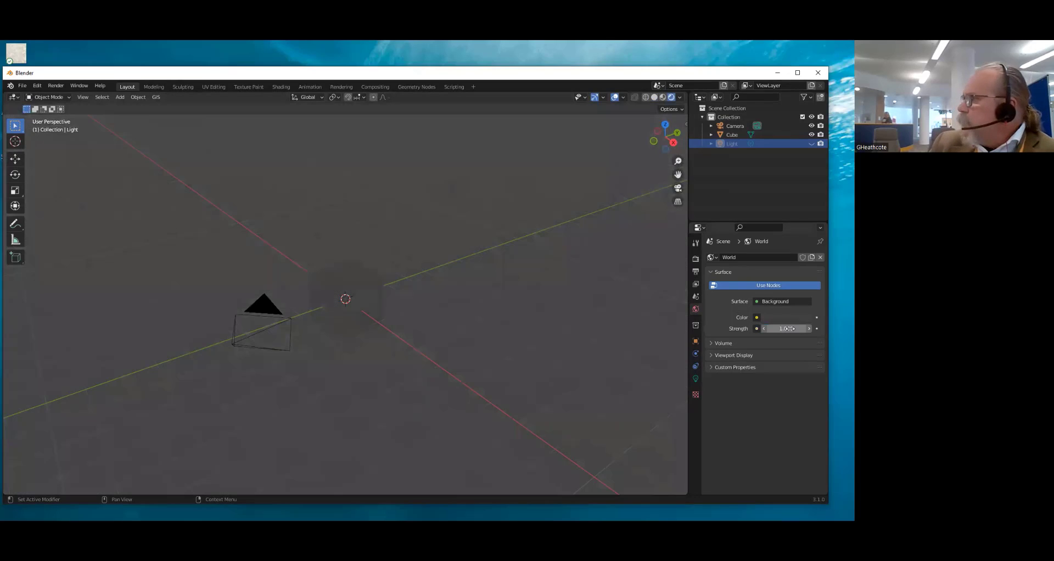
Unhide the light in the viewport and move the Blender window slightly on the desktop
left_click(811, 143)
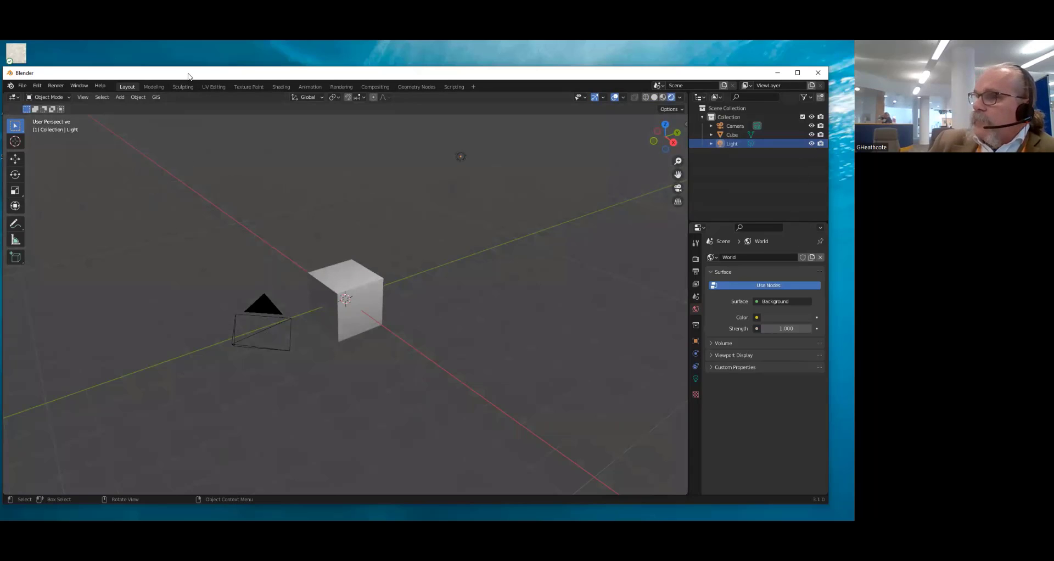
left_click_drag(188, 76, 203, 67)
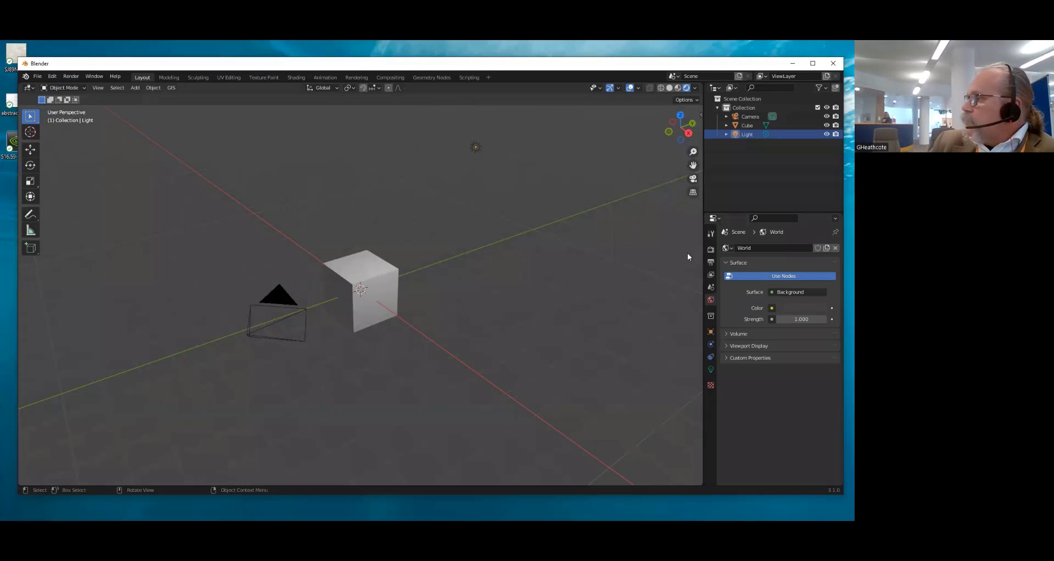
Show the Render properties and render a still image of the scene through the camera
left_click(711, 249)
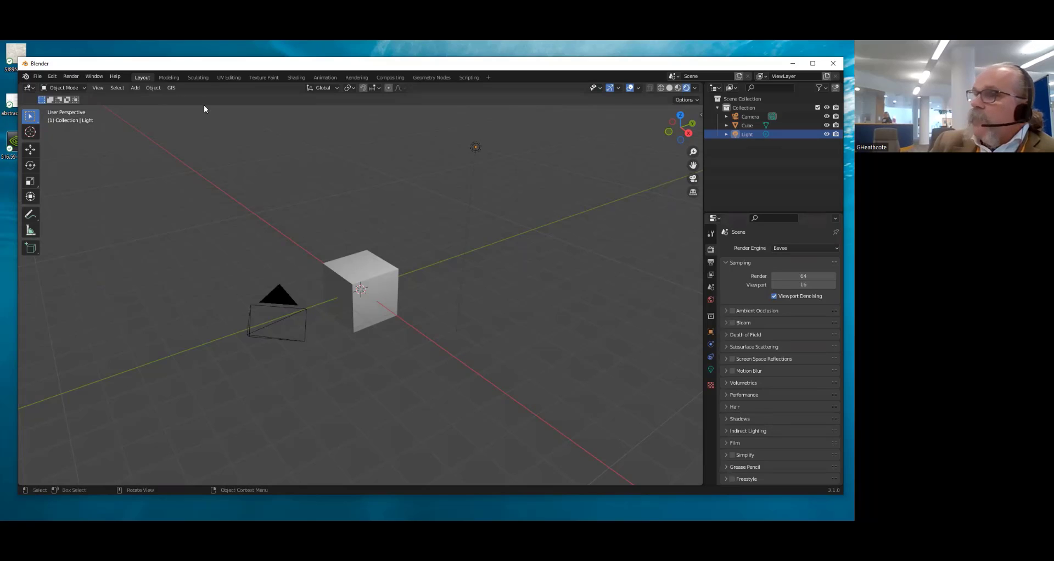
left_click(77, 75)
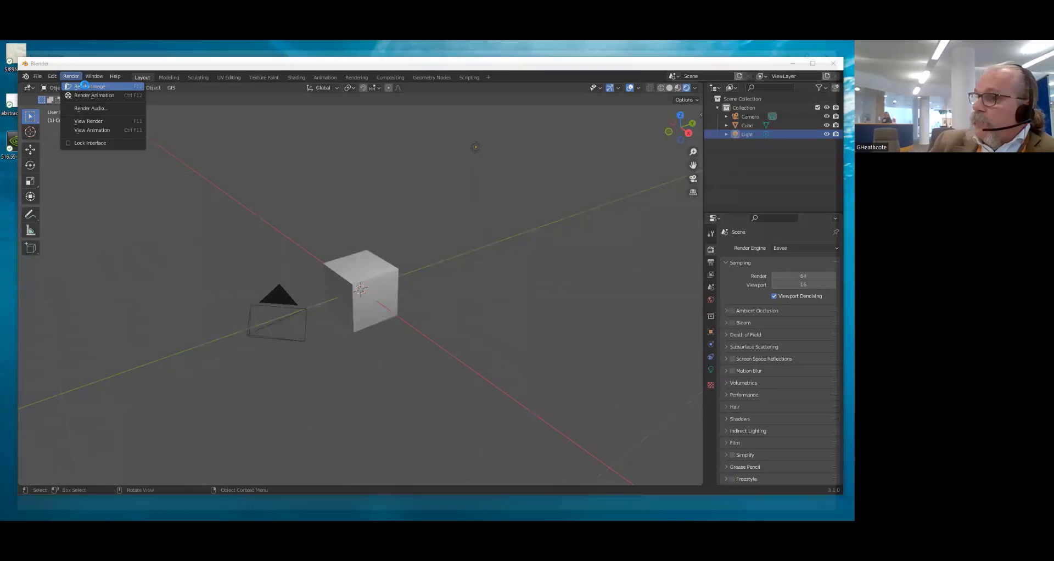
left_click(84, 86)
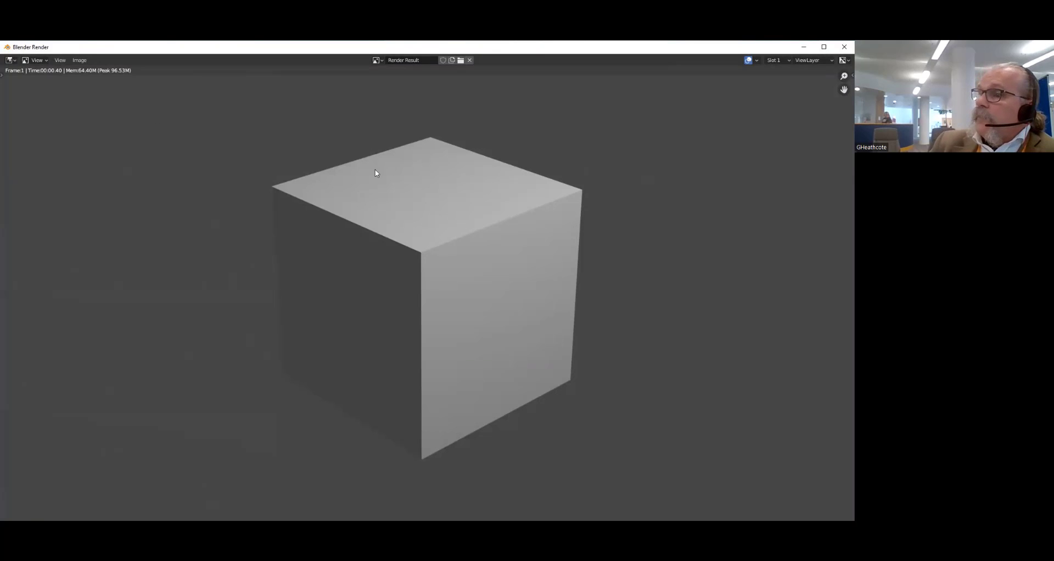
Look at the save-as options for the rendered image without saving it, and close the render window
left_click(80, 61)
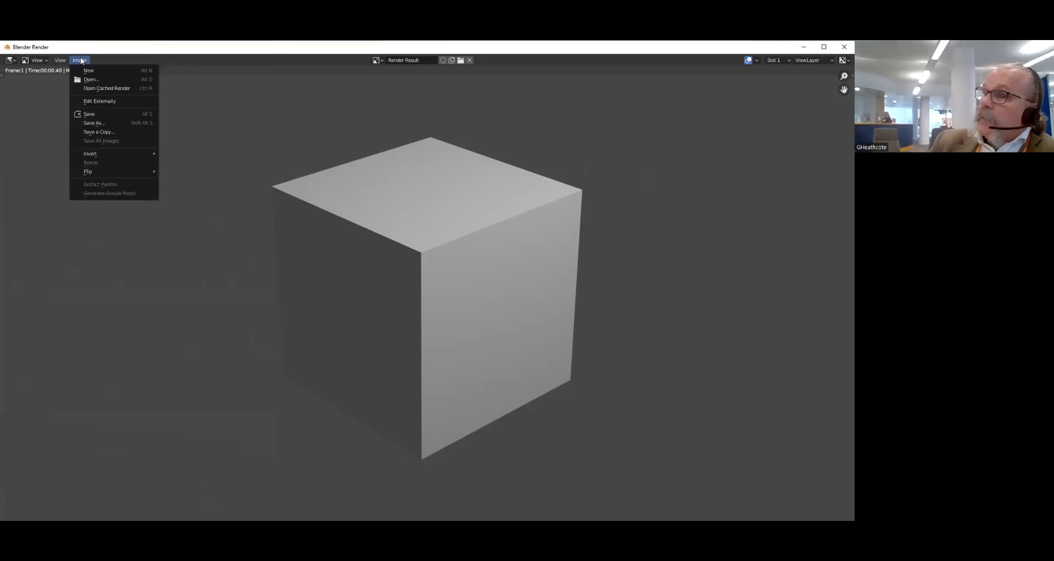
left_click(102, 122)
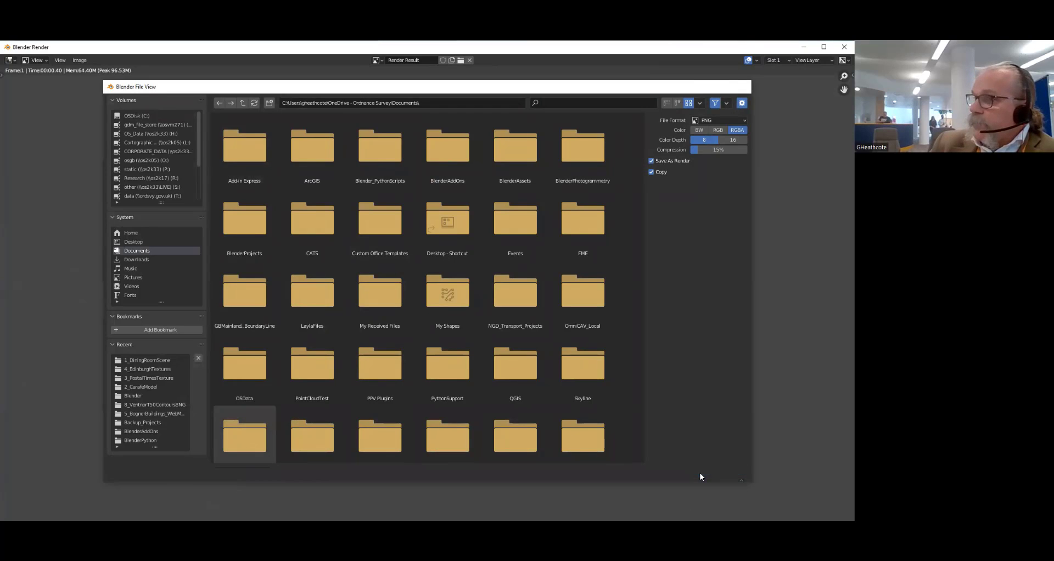
left_click(701, 472)
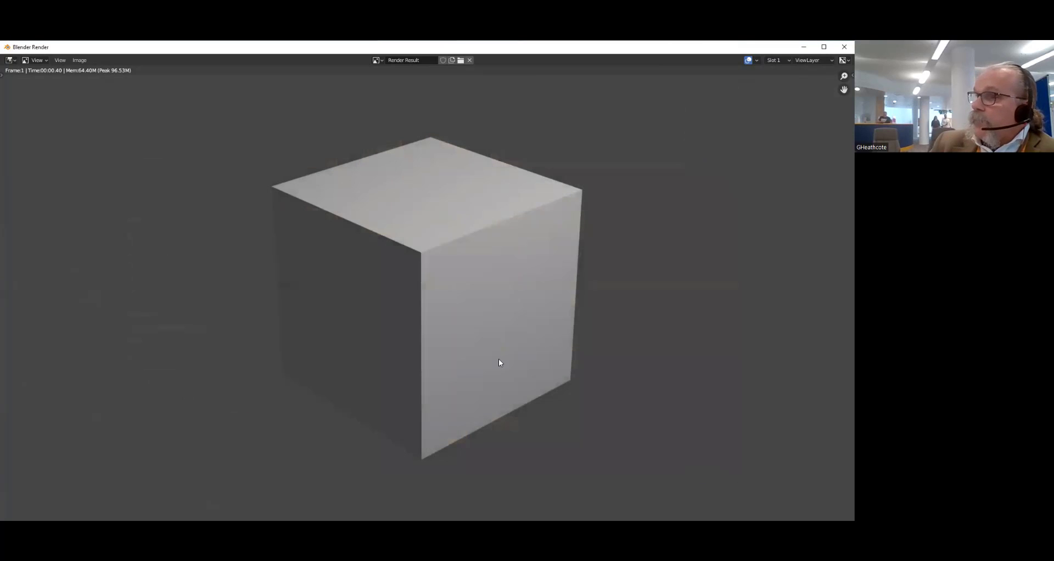
left_click(843, 46)
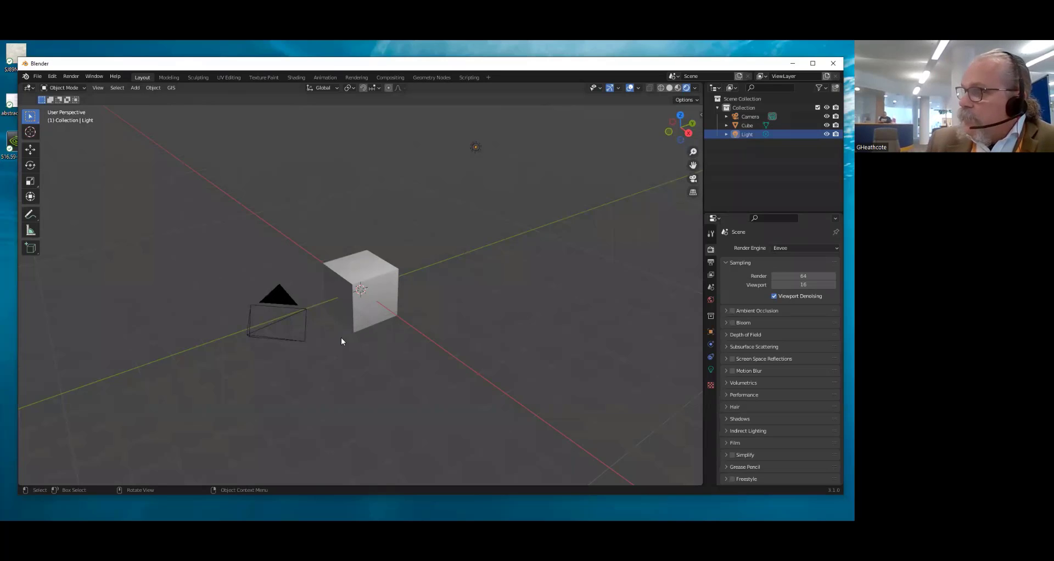
Open the recent file DiningRoom.blend, discarding the changes to the untitled scene
scroll(341, 337, "up", 2)
scroll(339, 337, "down", 1)
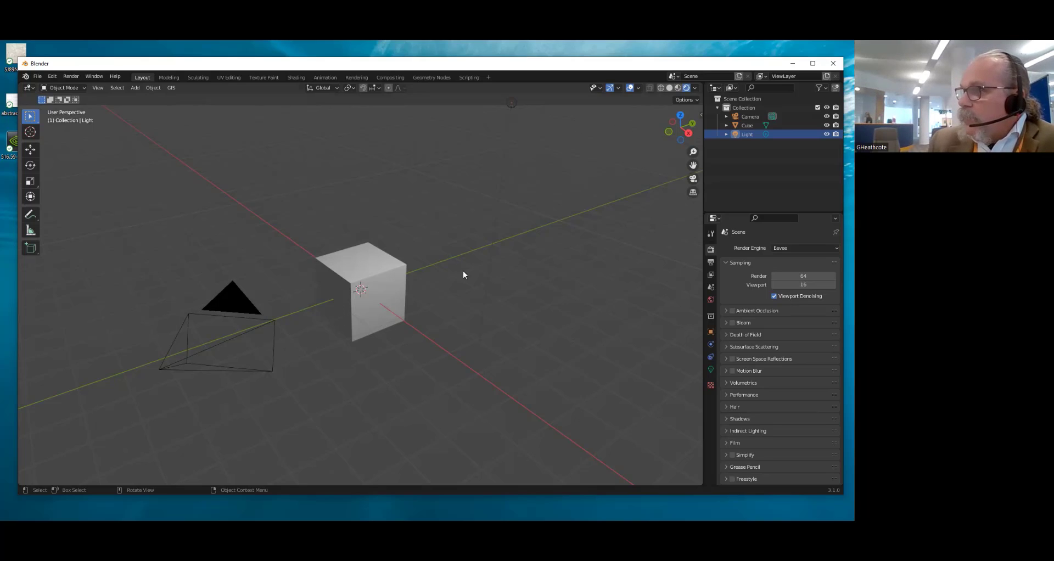
middle_click_drag(359, 224, 416, 211)
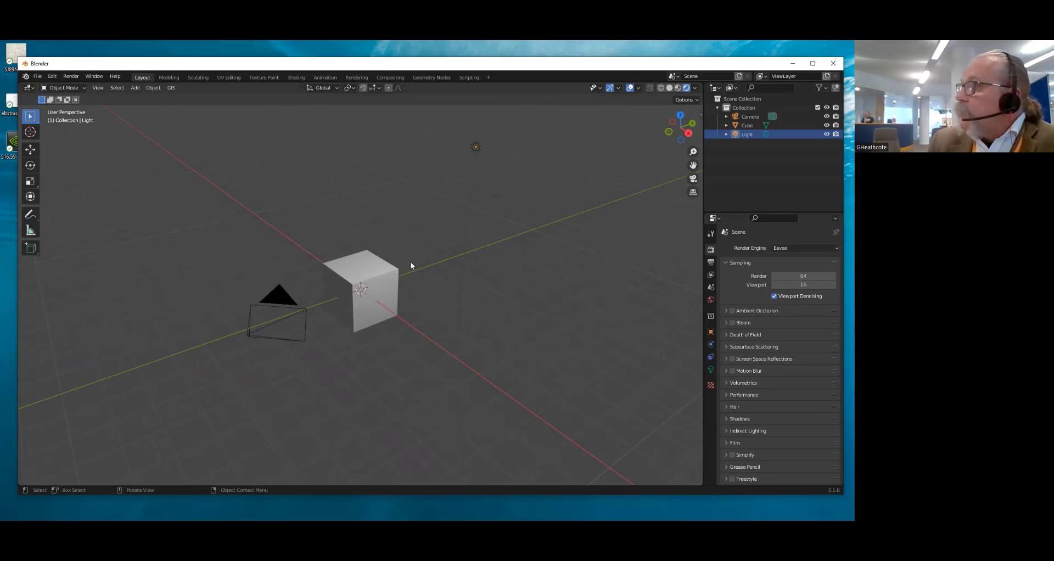
left_click(38, 76)
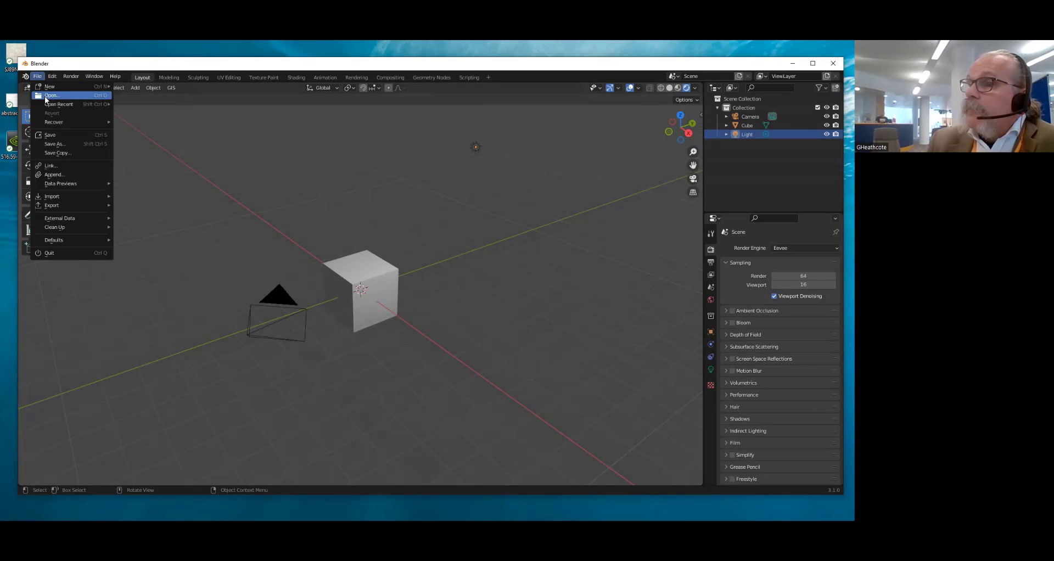
mouse_move(45, 105)
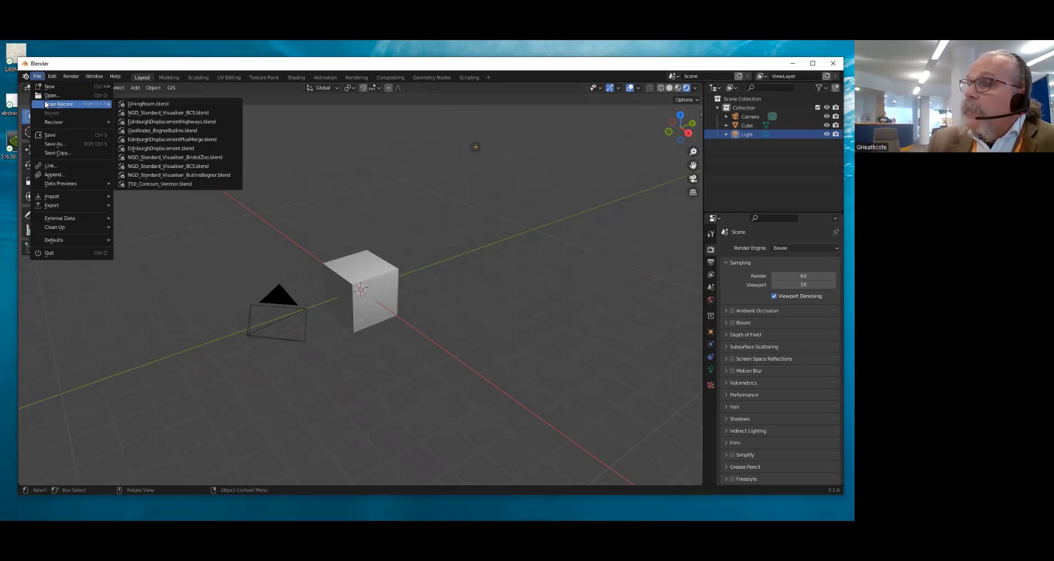
left_click(160, 103)
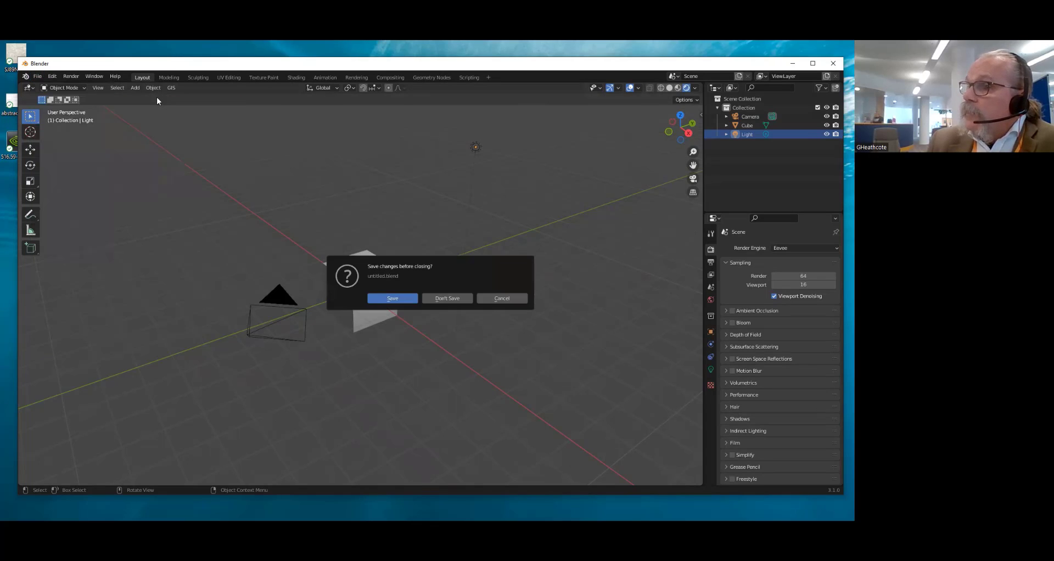
left_click(446, 299)
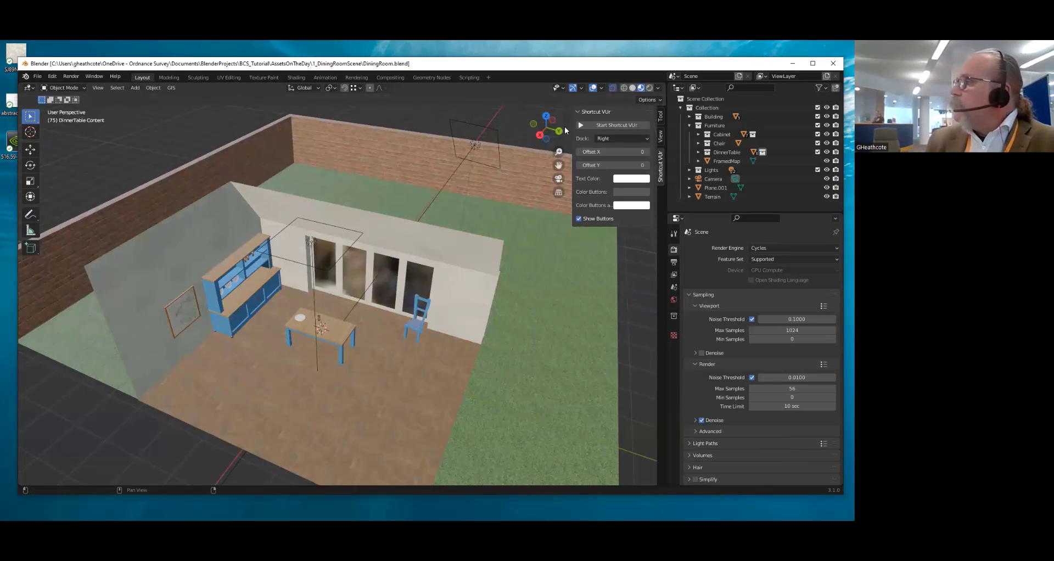
Start the Shortcut VUr input display and enlarge the Outliner area above the Properties editor
left_click(605, 125)
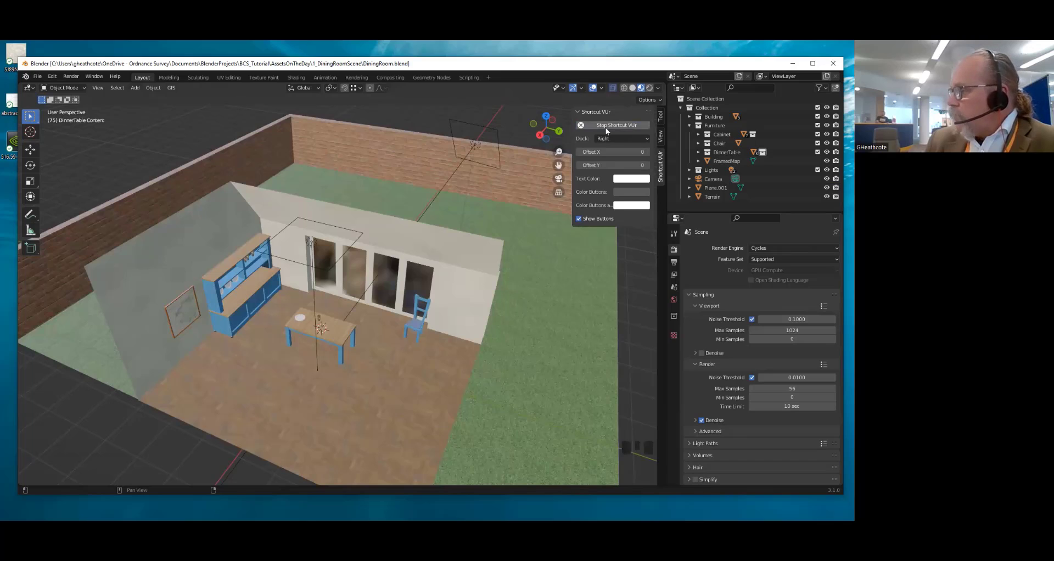
scroll(347, 388, "down", 2)
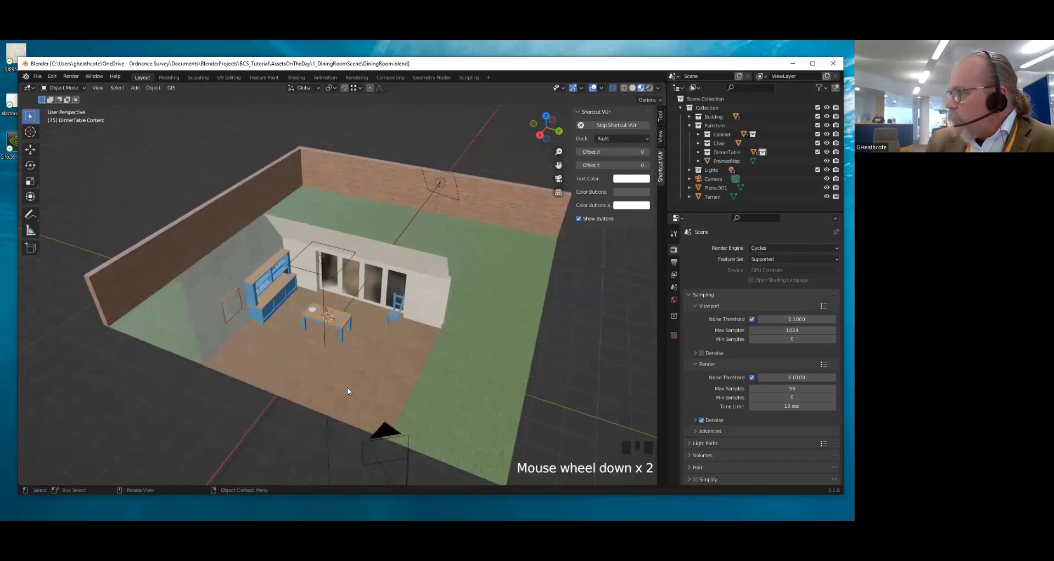
scroll(347, 392, "down", 2)
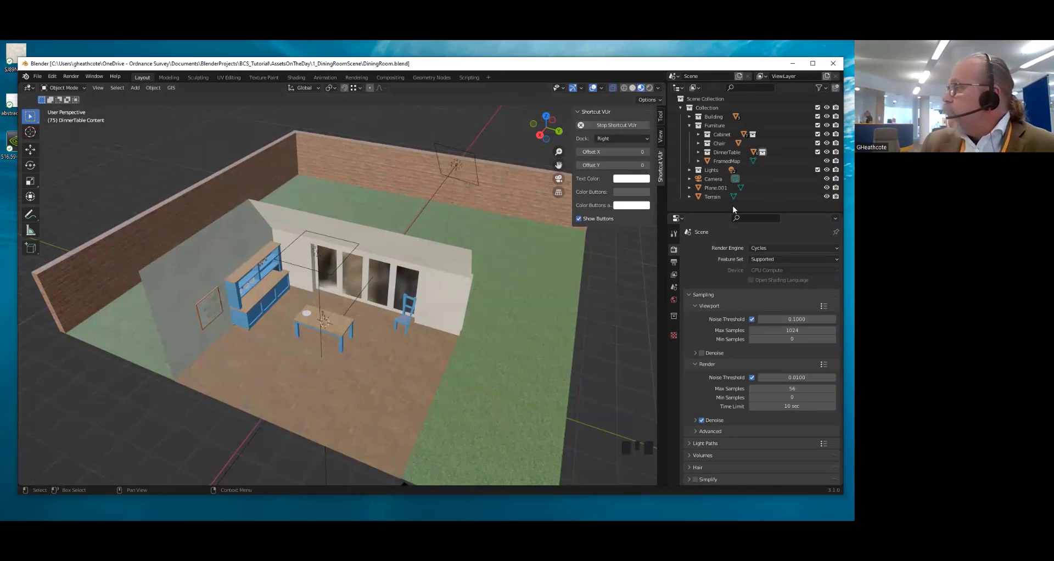
left_click_drag(730, 213, 729, 256)
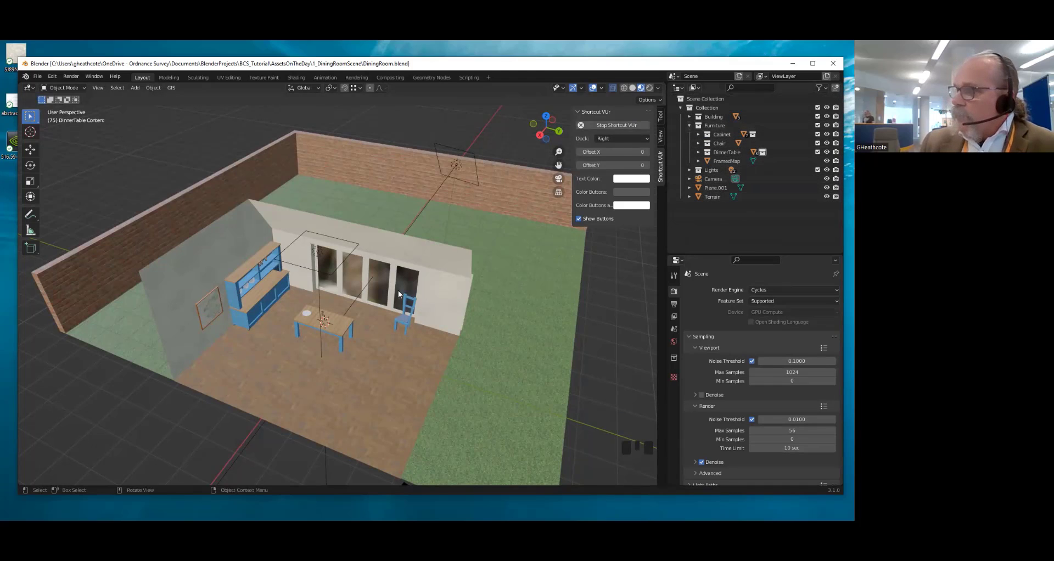
Examine the dining room's building, furniture and garden walls from different angles and distances
middle_click_drag(426, 193, 382, 206)
scroll(321, 223, "up", 7)
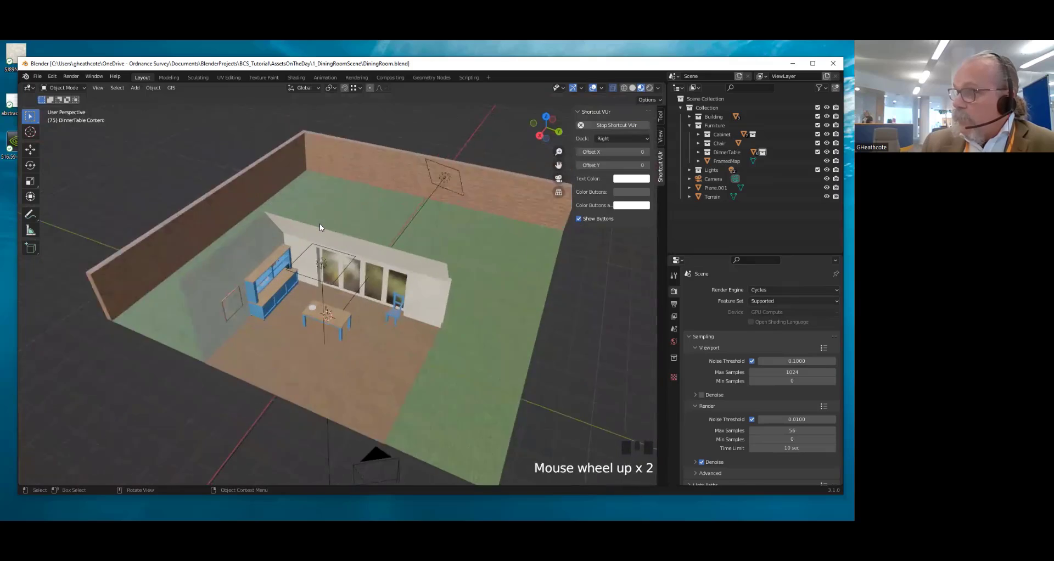
scroll(324, 222, "down", 3)
scroll(317, 224, "down", 2)
scroll(404, 214, "up", 4)
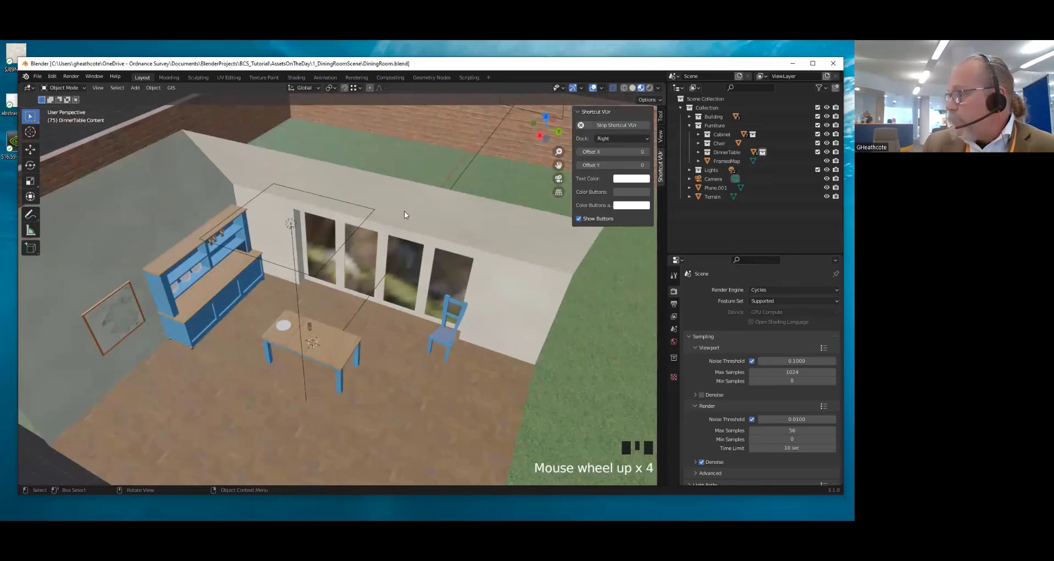
middle_click_drag(414, 224, 362, 264, "shift")
scroll(371, 279, "down", 3)
scroll(373, 279, "up", 5)
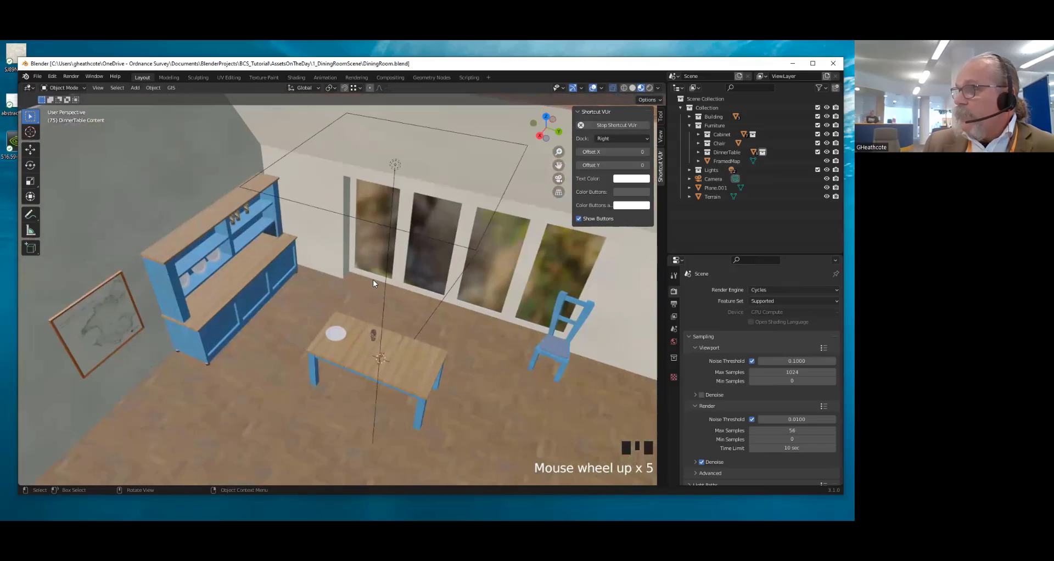
scroll(374, 278, "down", 1)
scroll(357, 308, "down", 2)
middle_click_drag(362, 305, 351, 265)
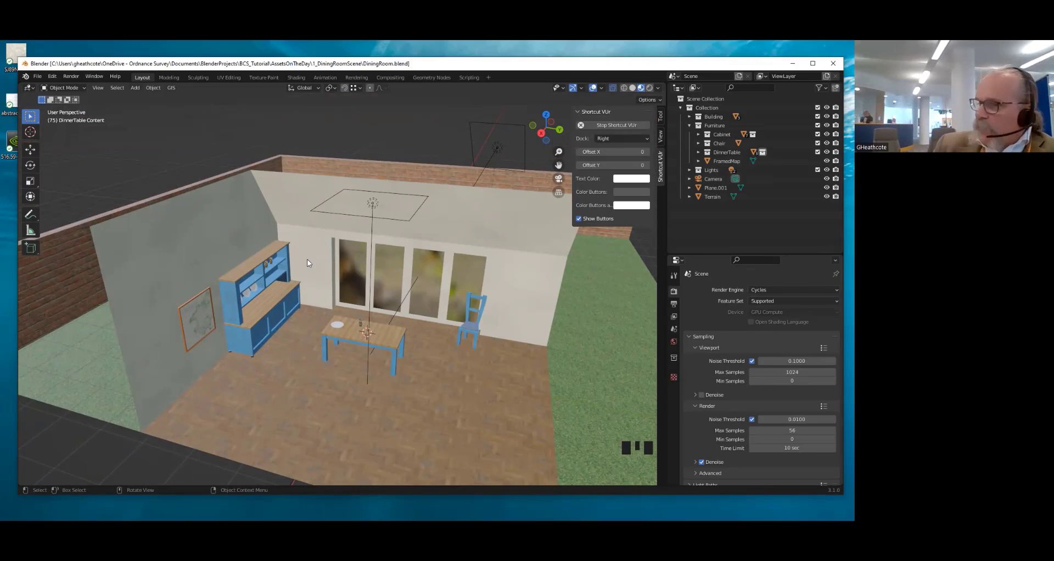
mouse_move(342, 229)
middle_mouse_down()
mouse_move(351, 302)
mouse_move(342, 252)
mouse_move(361, 248)
mouse_move(348, 248)
middle_mouse_up()
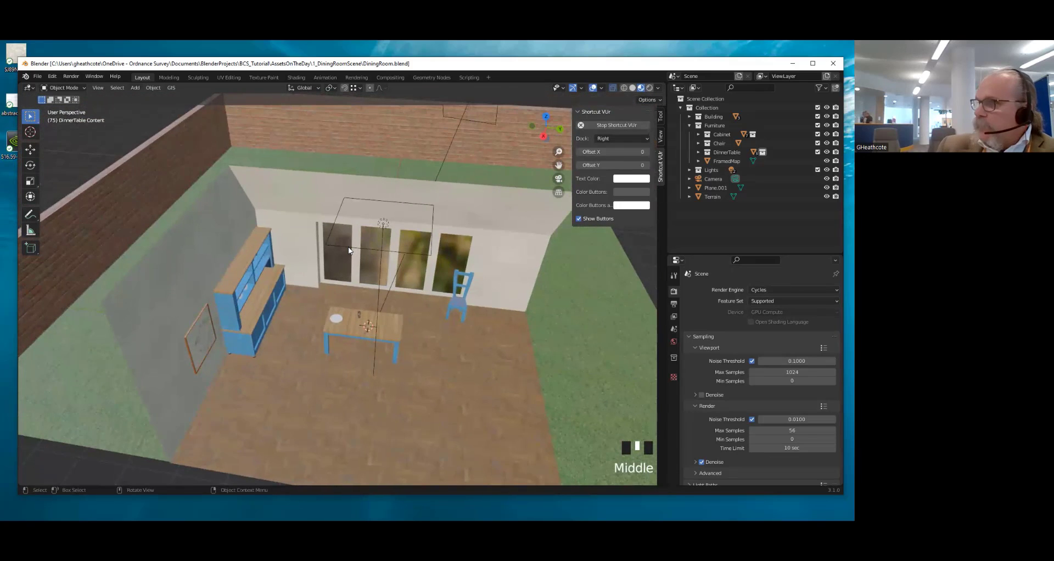
Inspect the scene in the top, front, right and back orthographic views, then return to a perspective view
key("KP_7")
key("KP_1")
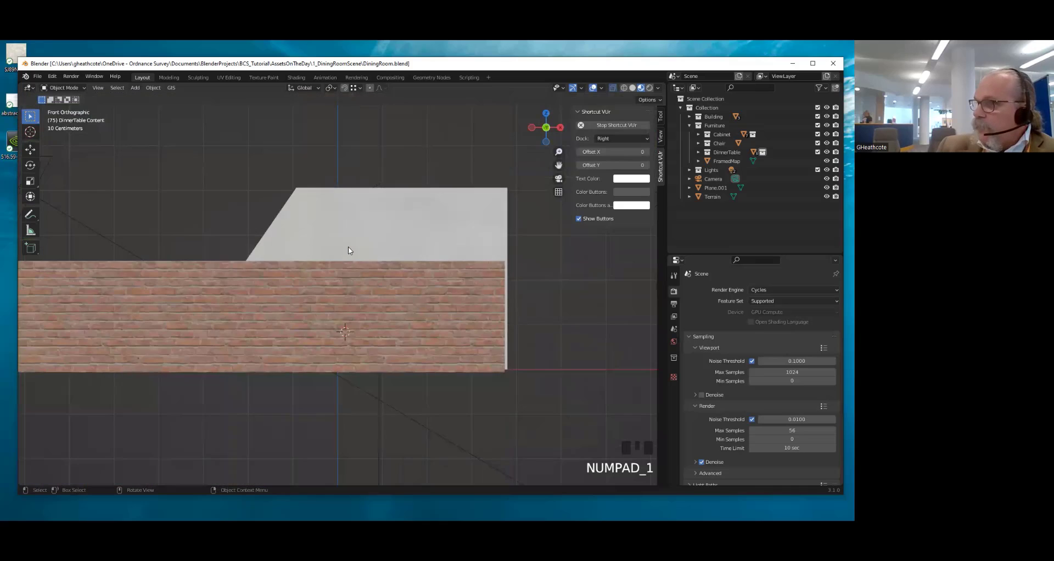
key("KP_3")
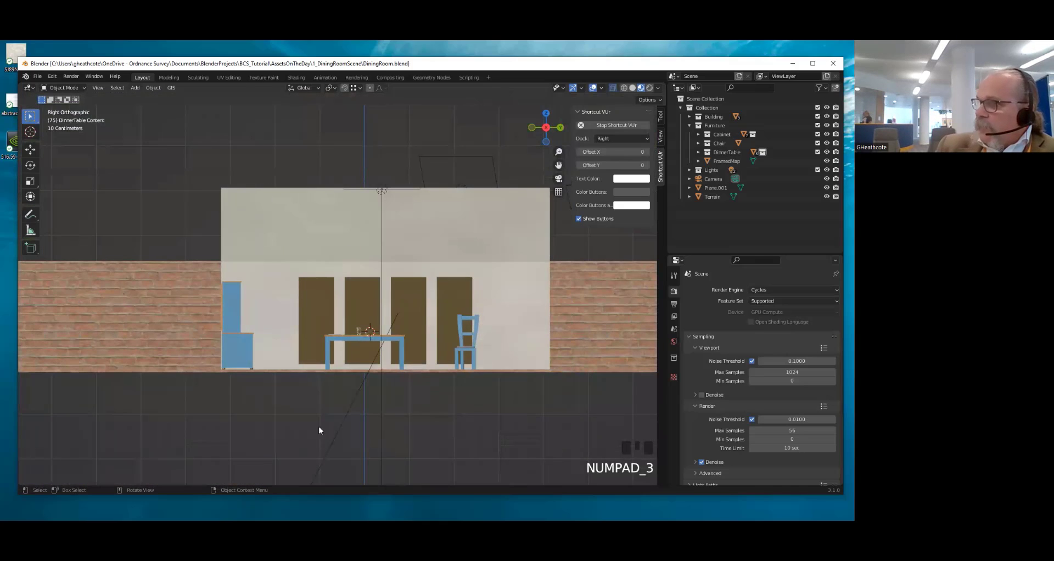
middle_click_drag(396, 222, 389, 263)
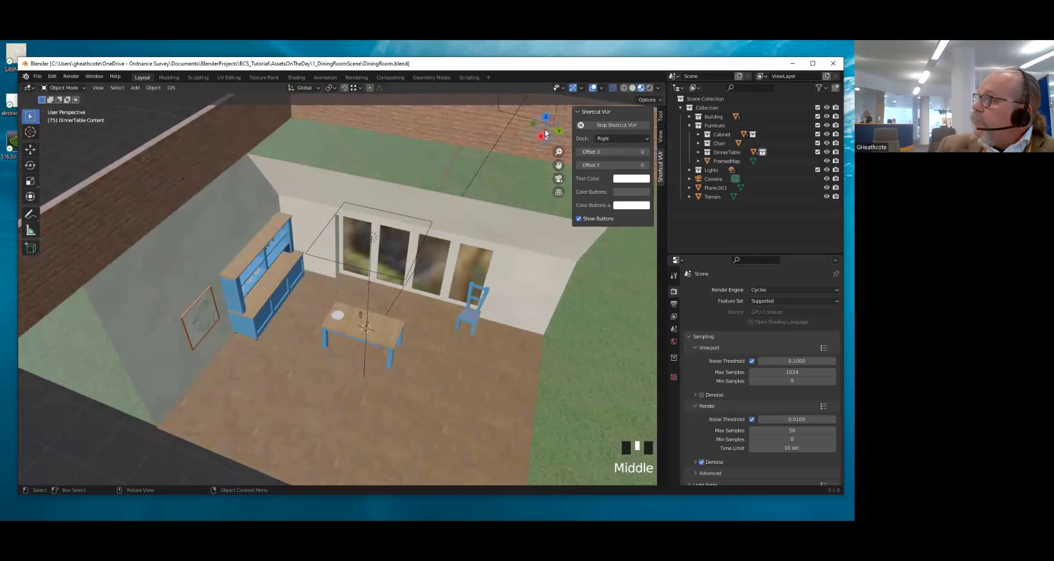
left_click(546, 118)
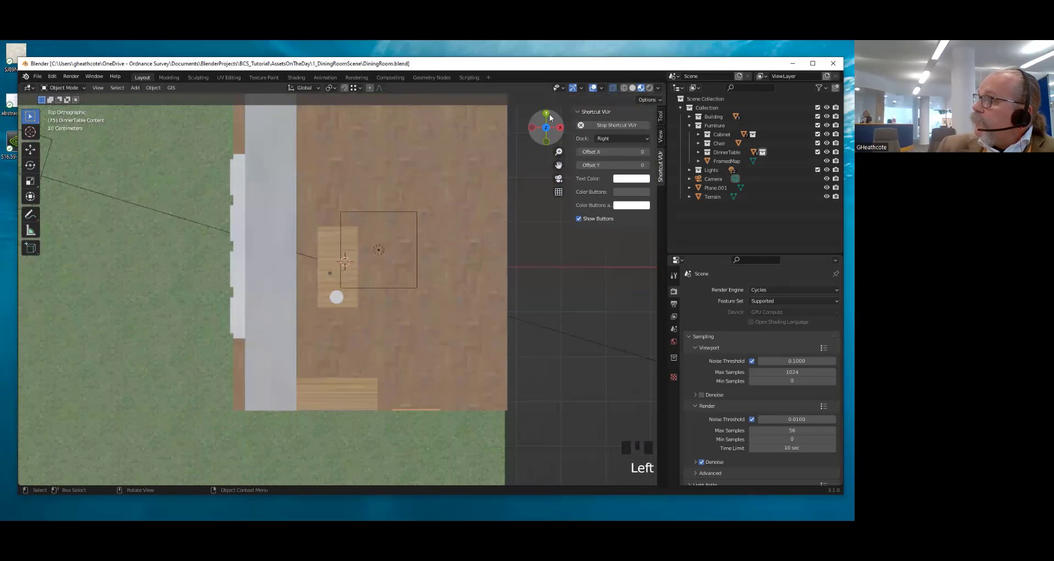
left_click(548, 113)
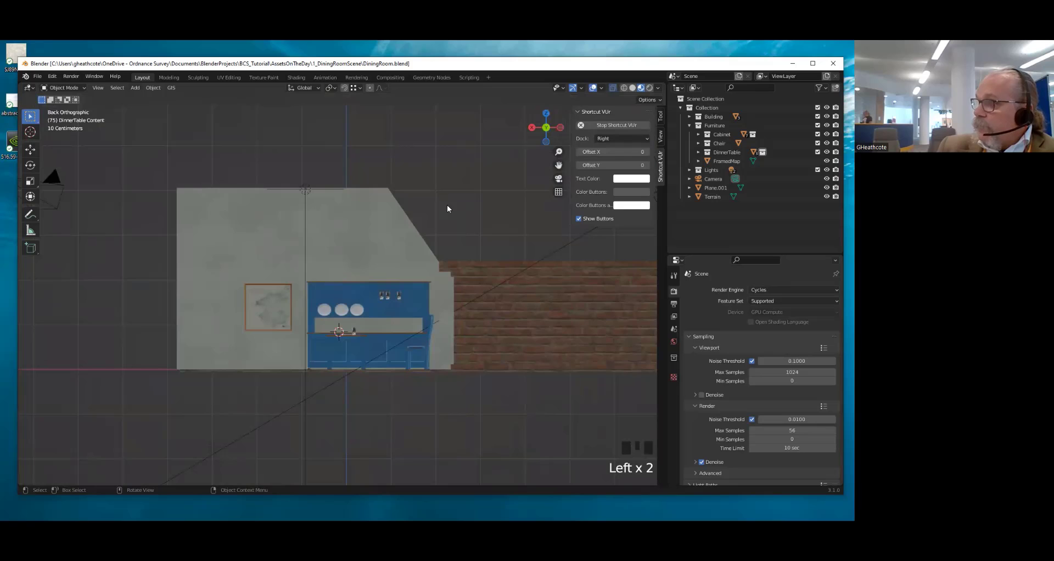
middle_click_drag(448, 207, 427, 364)
middle_click_drag(398, 327, 267, 236, "shift")
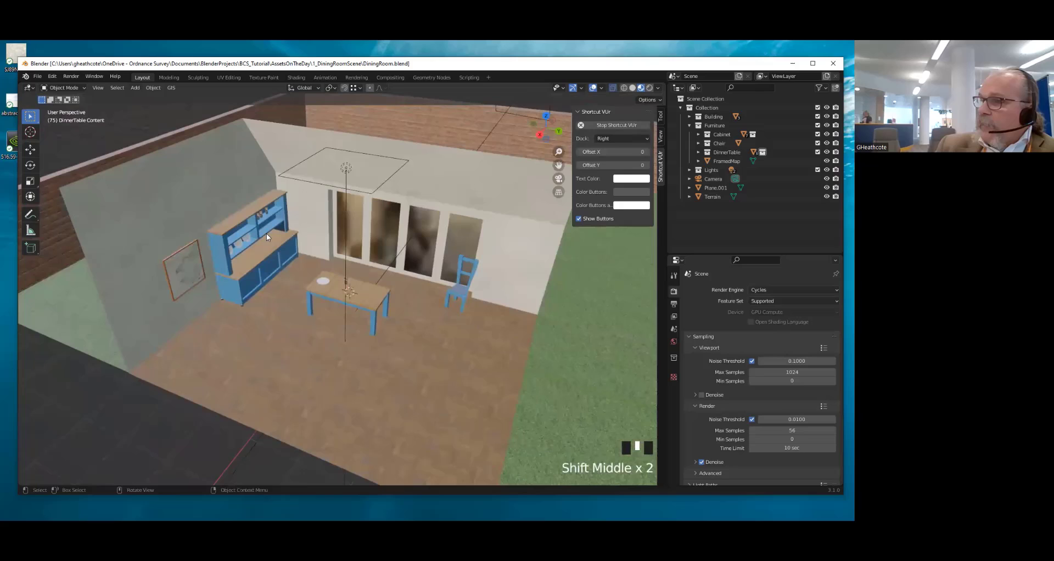
Select the chair, switch the selection to the dinner table, and add the chair to that selection
left_click(455, 294)
left_click(461, 285)
left_click(462, 285)
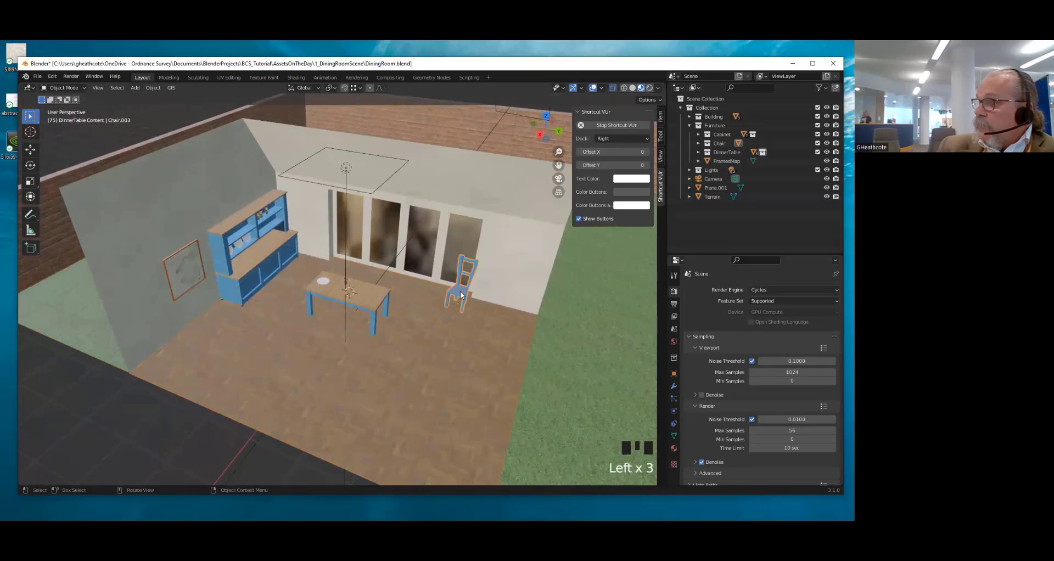
left_click(378, 299)
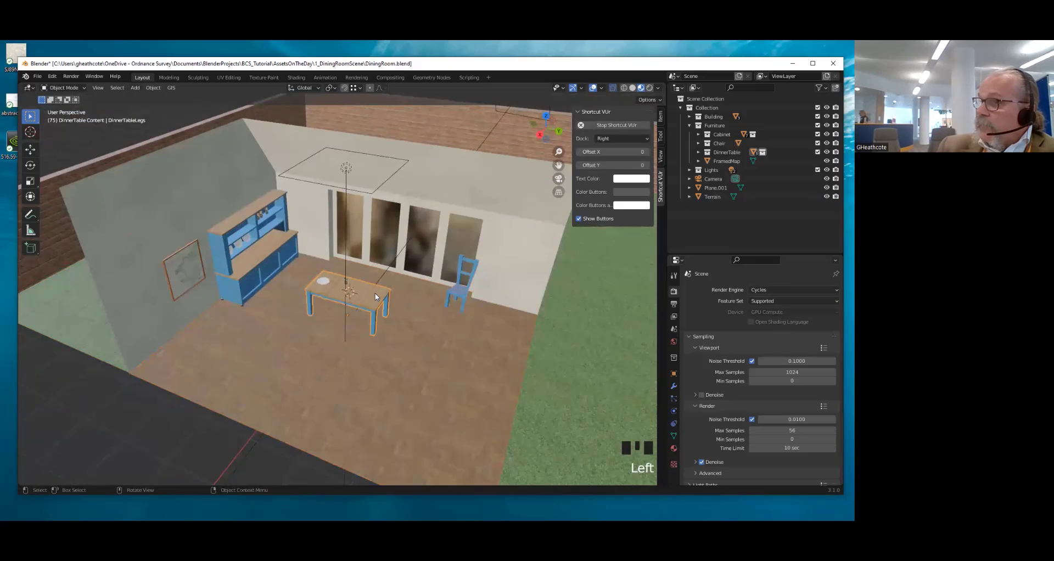
left_click(459, 294, "shift")
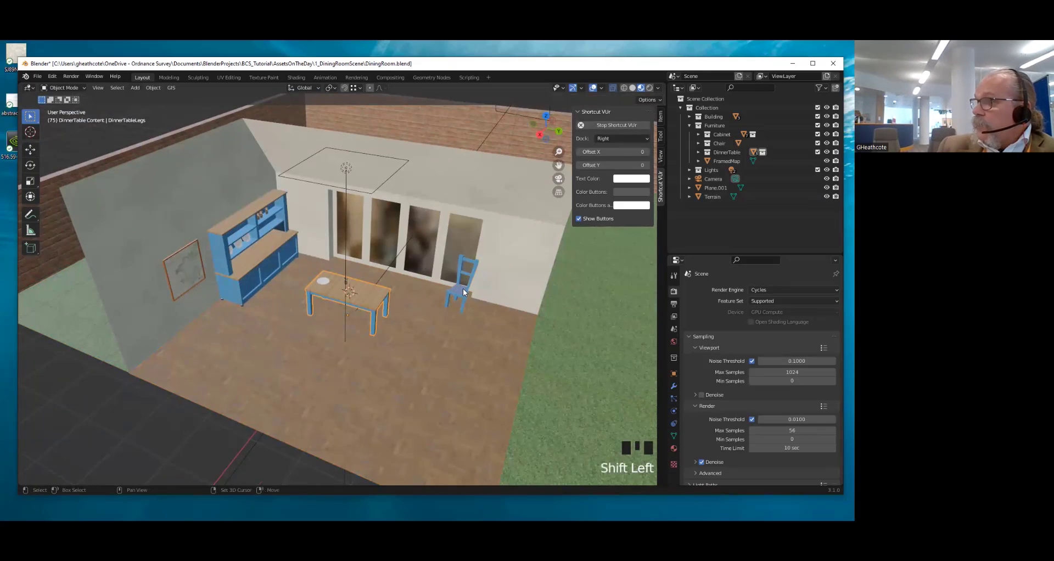
left_click(463, 288, "shift")
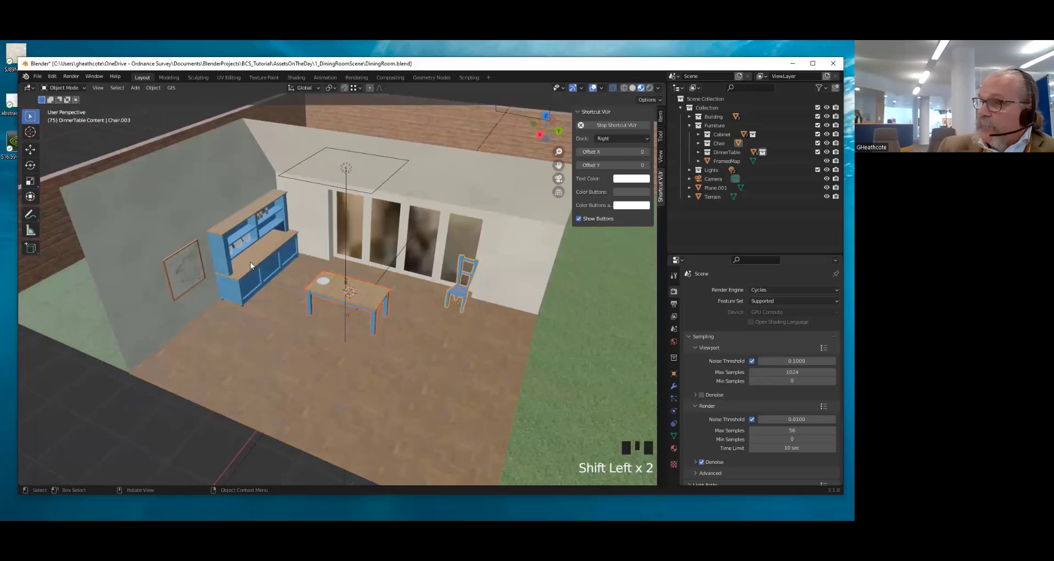
Box-select the objects around the cabinet, toggle selecting everything in the scene, and finish with nothing selected
key("b")
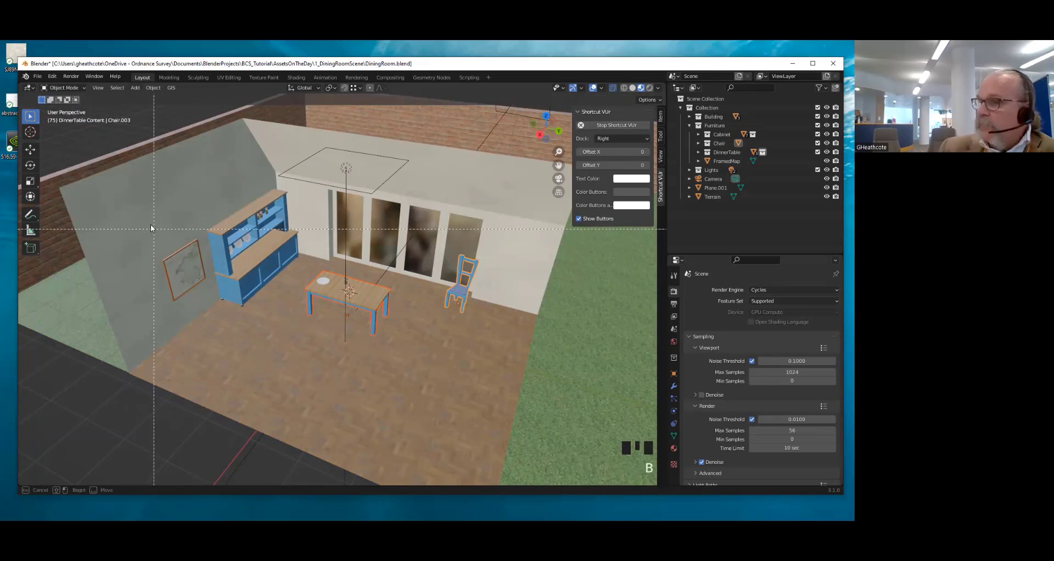
left_click_drag(203, 203, 337, 352)
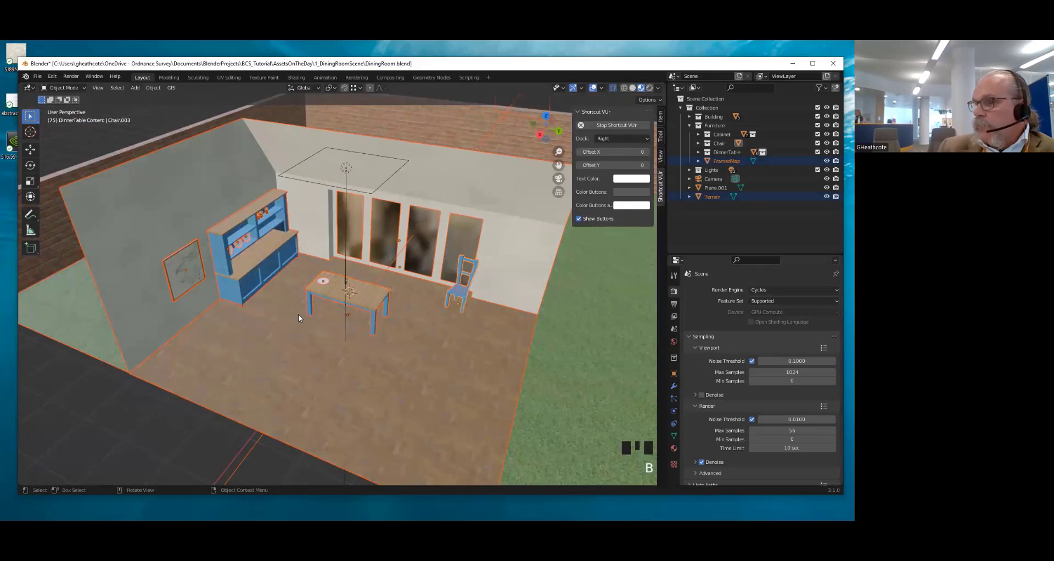
key("a")
key("a")
key("a")
key("a")
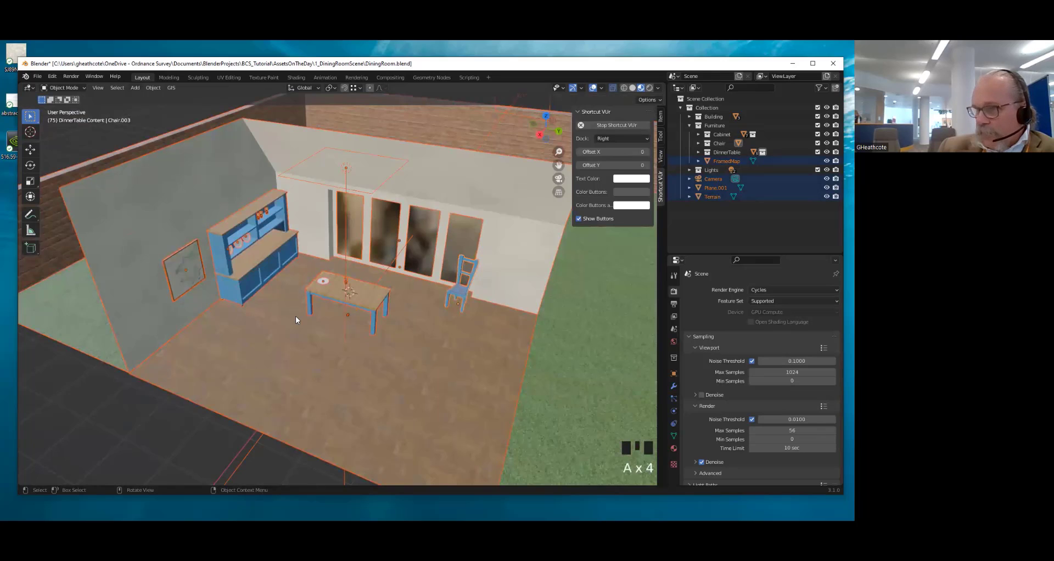
key("a")
key("a")
key("a")
key("a")
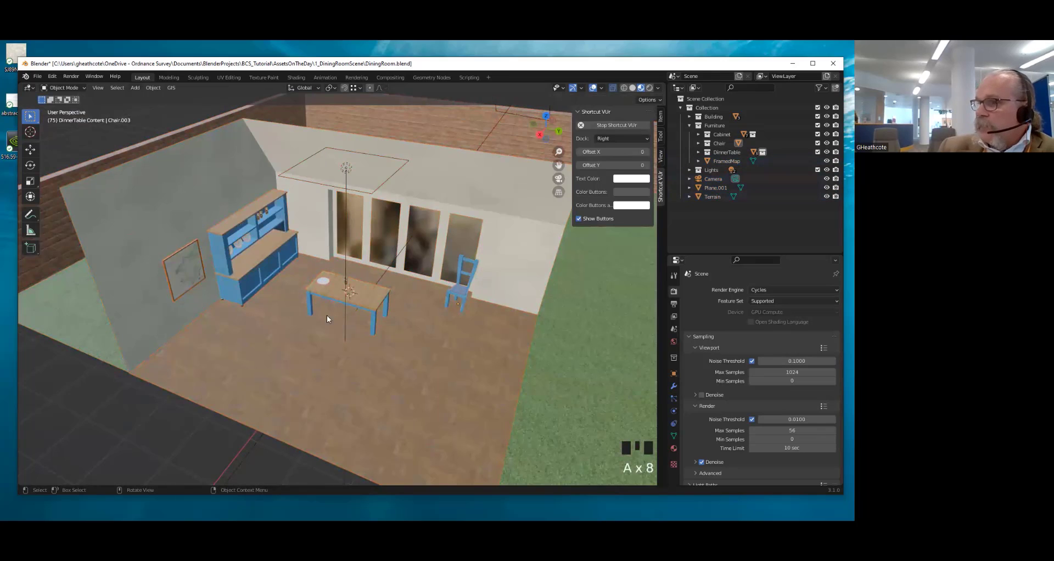
Select the blue chair beside the windows and view it from the cabinet side of the room
middle_click_drag(397, 318, 466, 302)
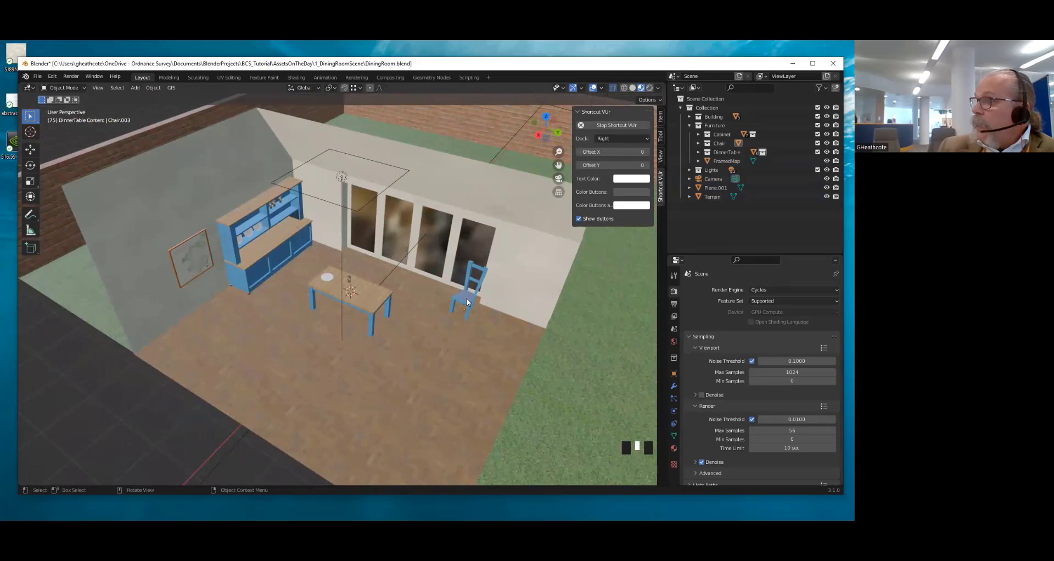
left_click(467, 298)
middle_click_drag(456, 288, 448, 309)
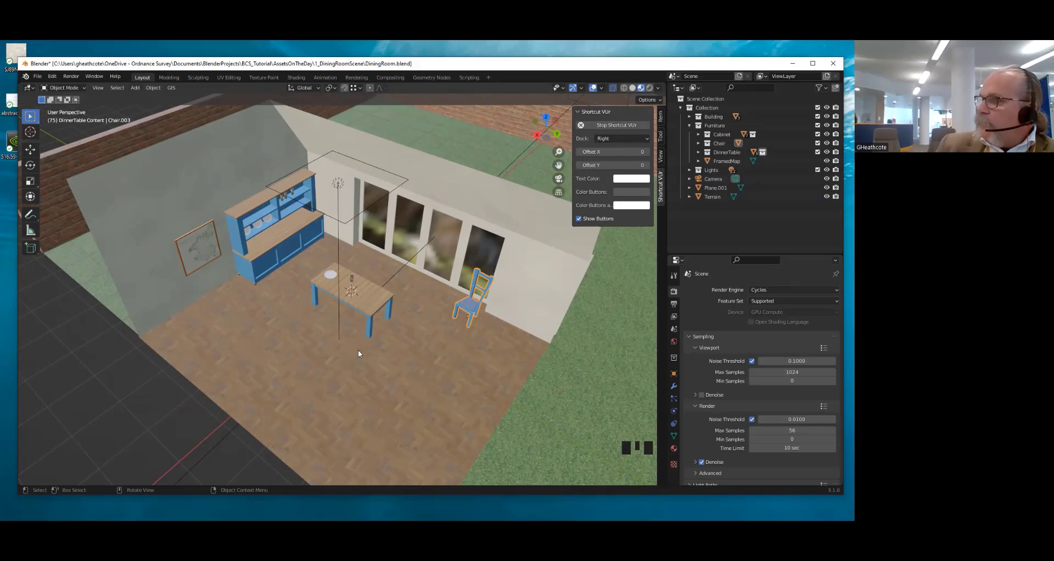
middle_click_drag(392, 290, 400, 227)
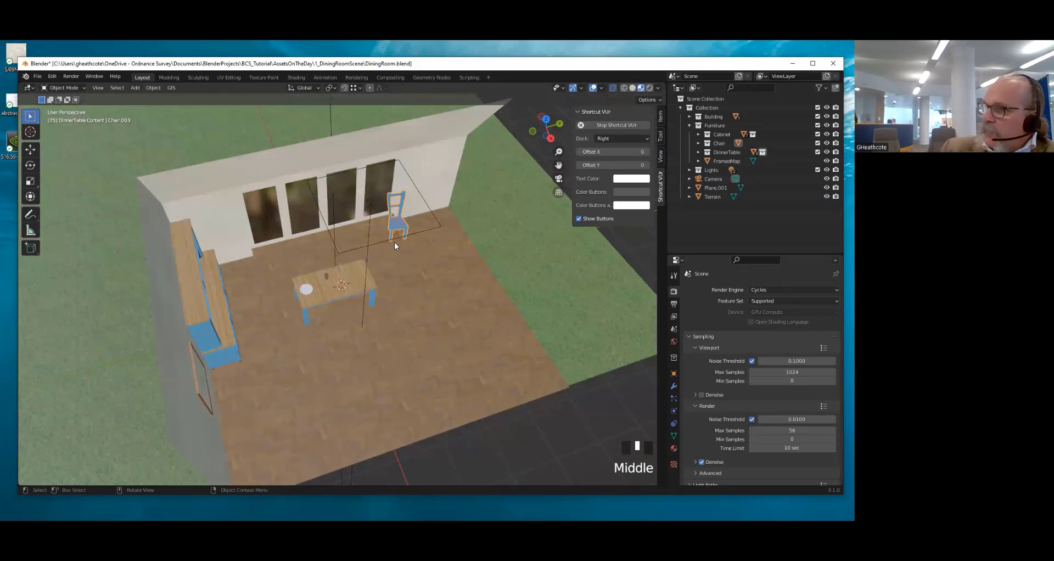
Try moving the chair freely and then along the global X axis, cancelling both moves
key("g")
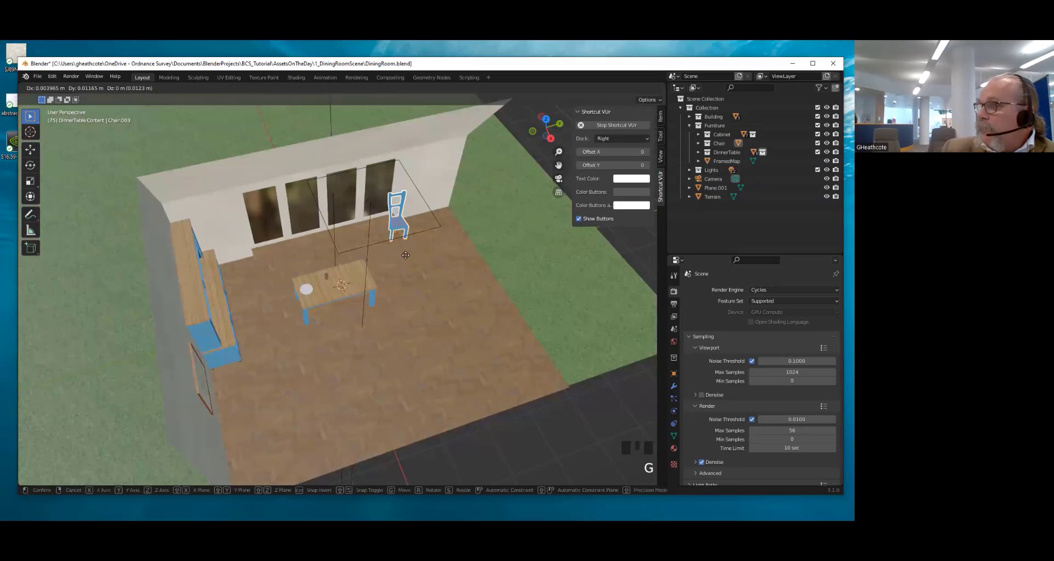
left_click(423, 305)
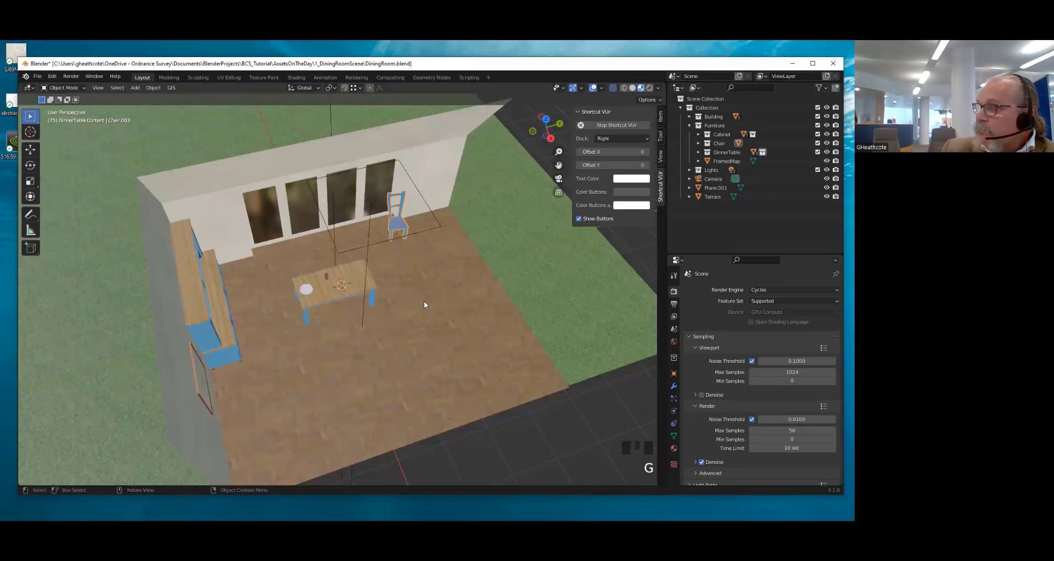
key("g")
key("x")
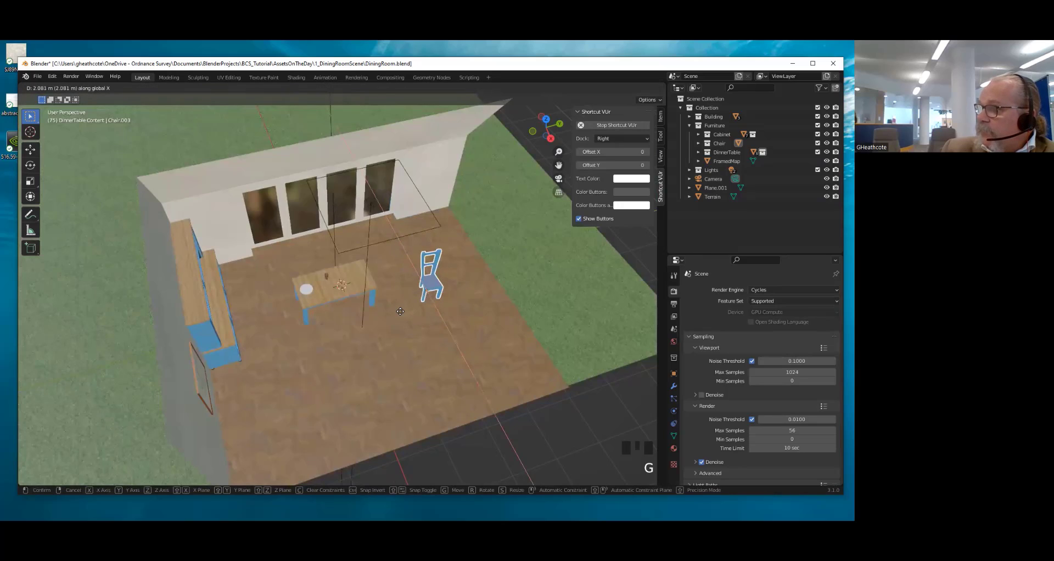
key("Escape")
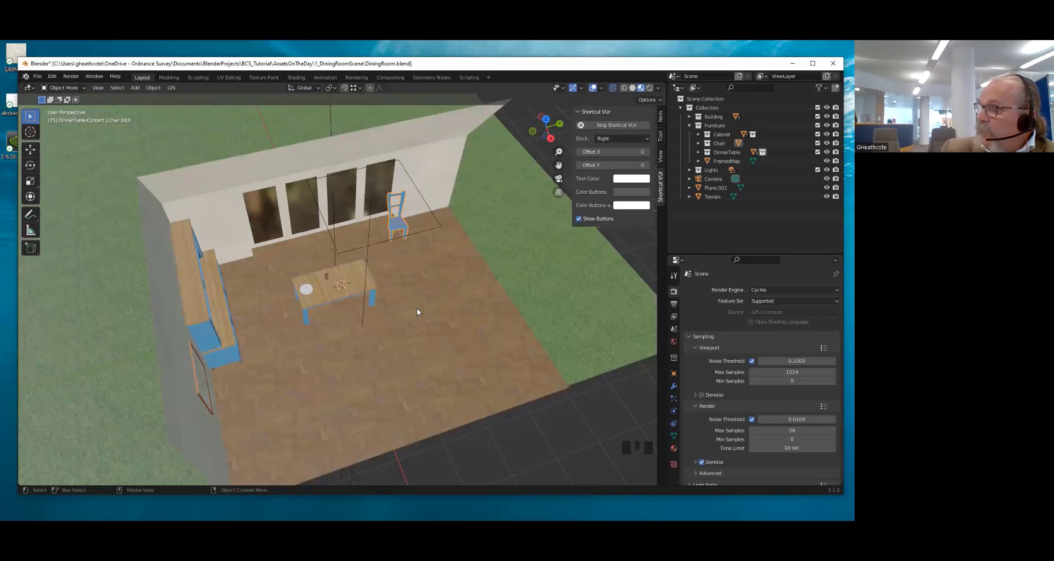
Move the chair in top view by about 2.53 m in X and -0.69 m in Y, and check its new position in perspective
middle_click_drag(418, 252, 436, 283)
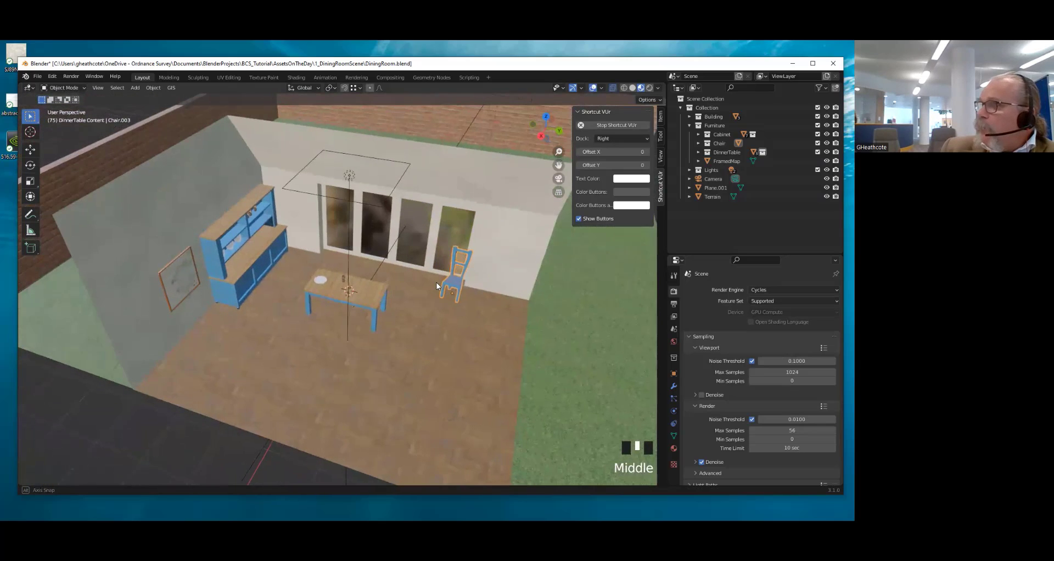
key("KP_7")
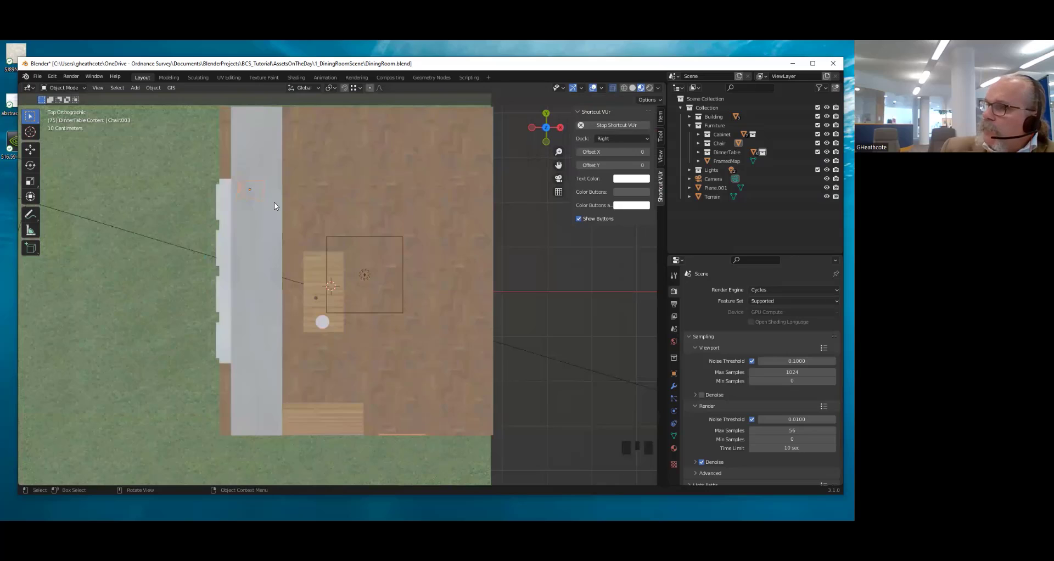
key("g")
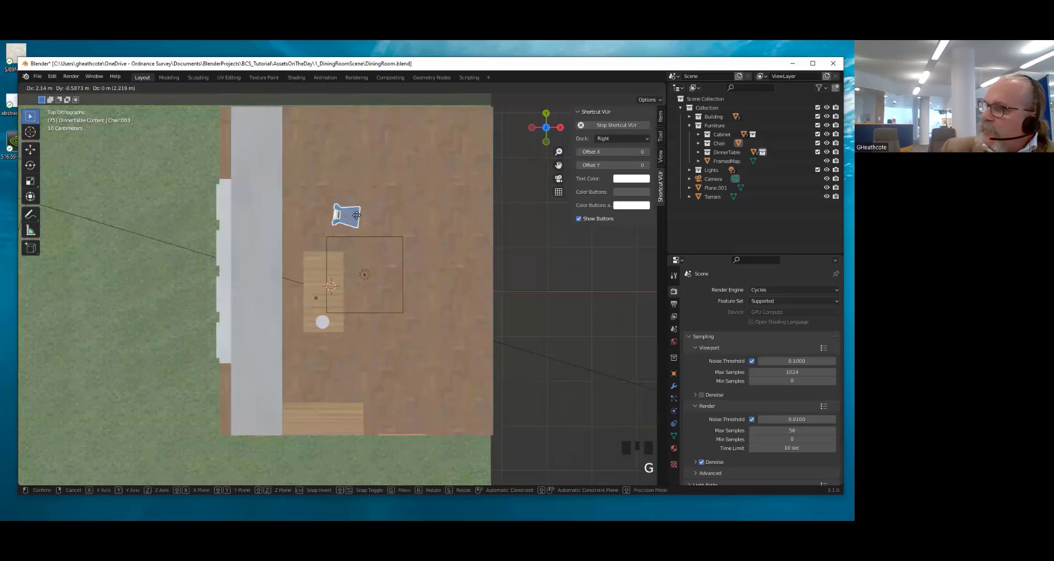
left_click(391, 231)
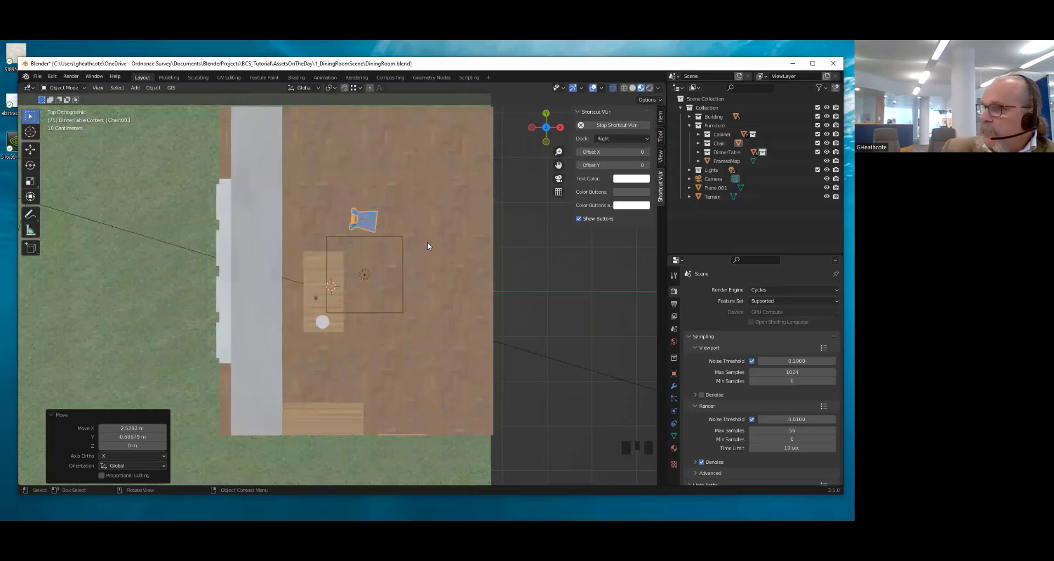
scroll(433, 324, "up", 1)
mouse_move(432, 324)
middle_mouse_down()
mouse_move(363, 253)
mouse_move(488, 390)
mouse_move(436, 330)
middle_mouse_up()
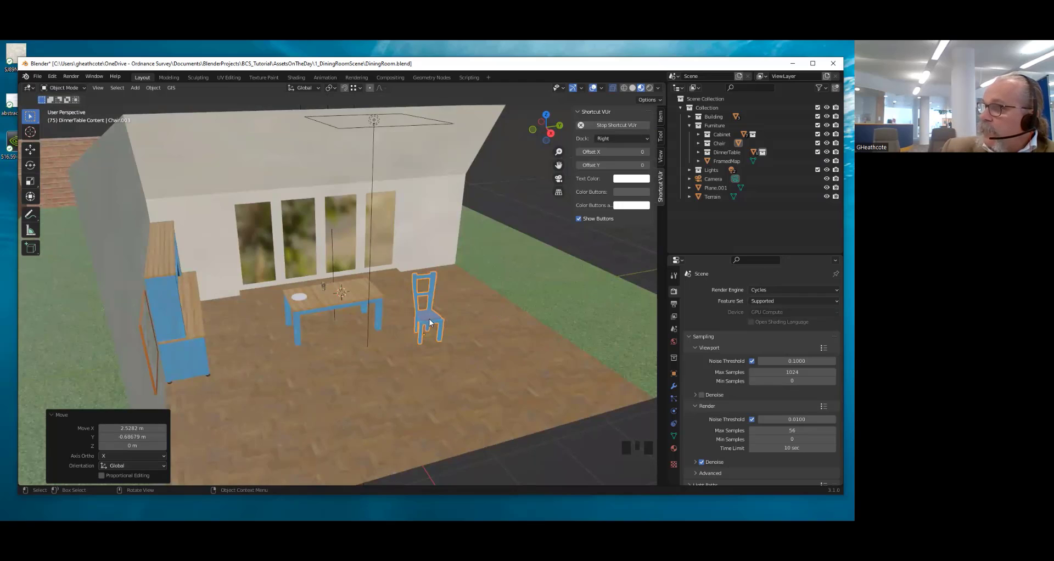
Rotate the chair about the global Z axis by about -84 degrees after cancelling a free rotation
key("r")
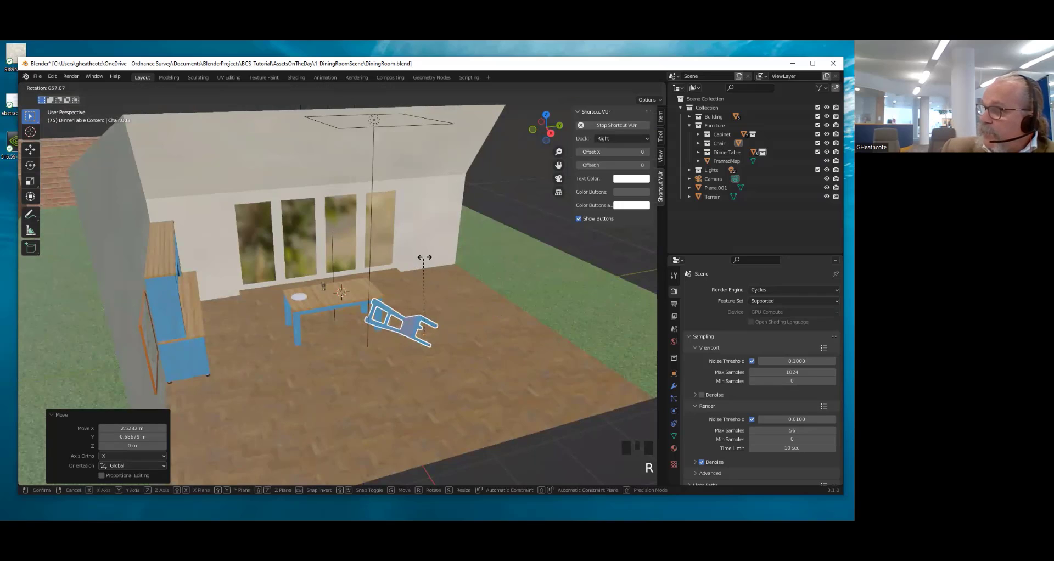
key("Escape")
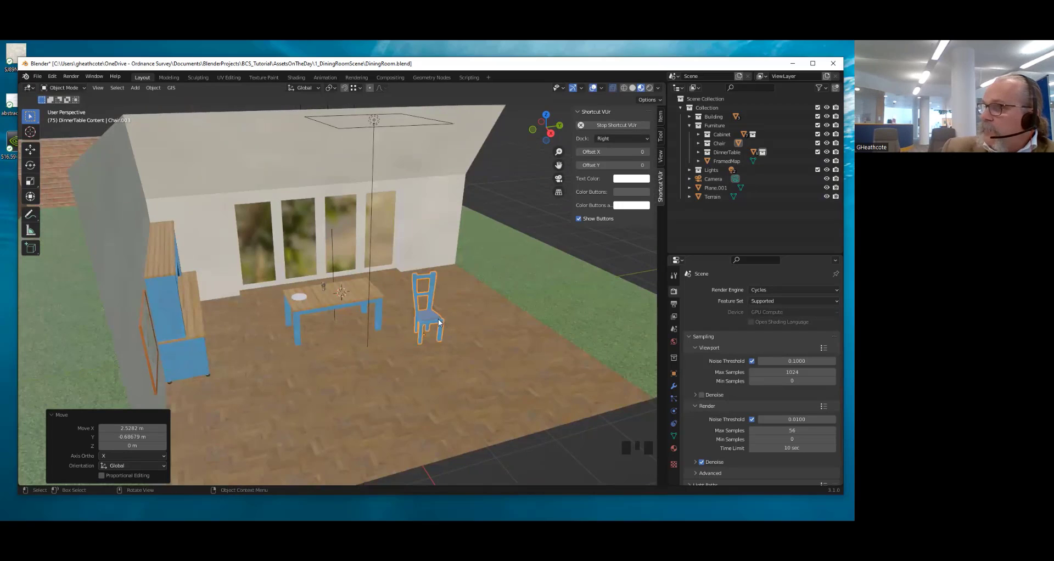
key("r")
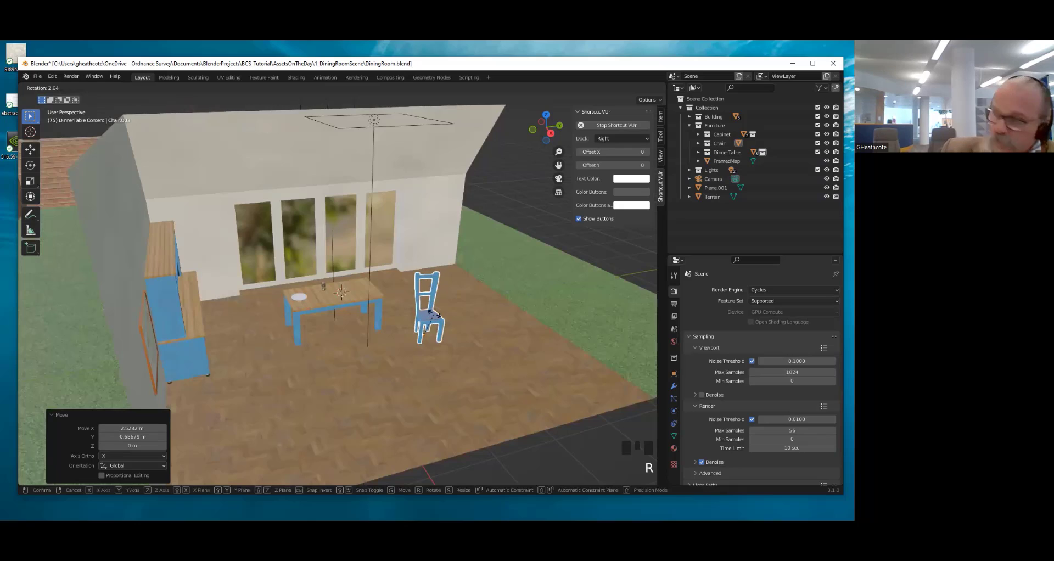
key("z")
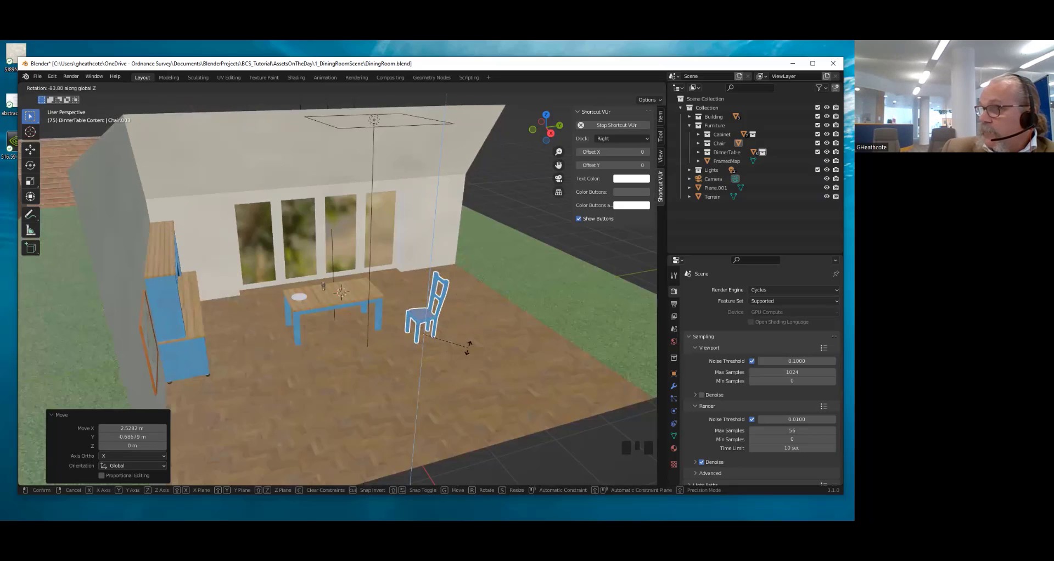
left_click(467, 347)
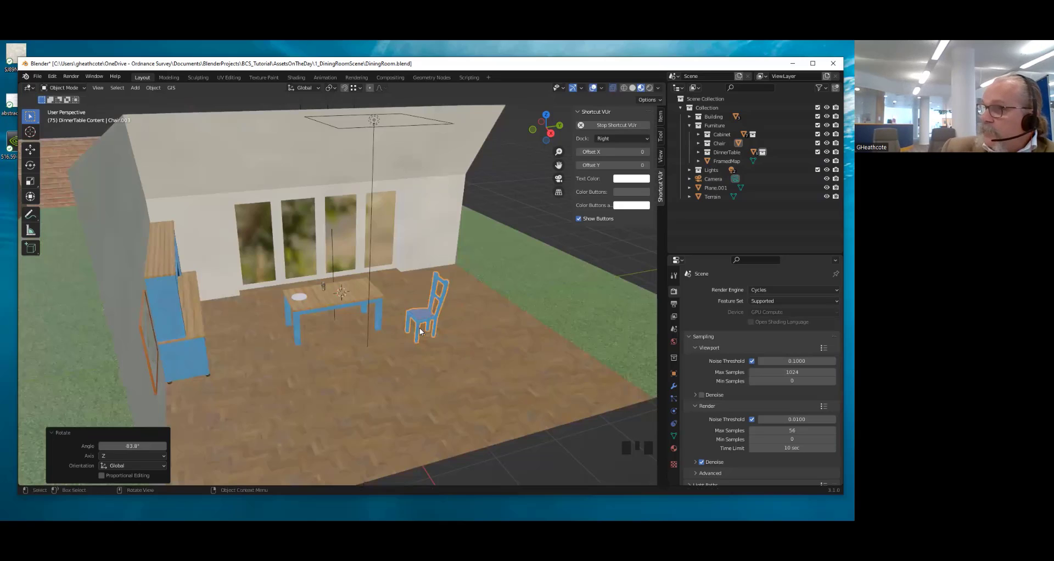
Try scaling the chair up uniformly to about three times its size, and undo the resize
key("s")
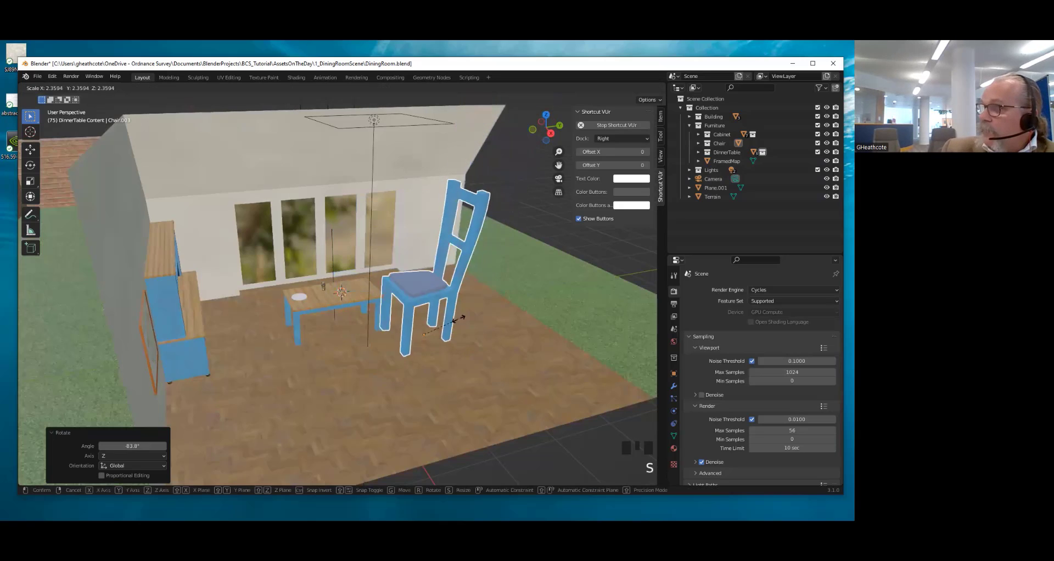
left_click(476, 321)
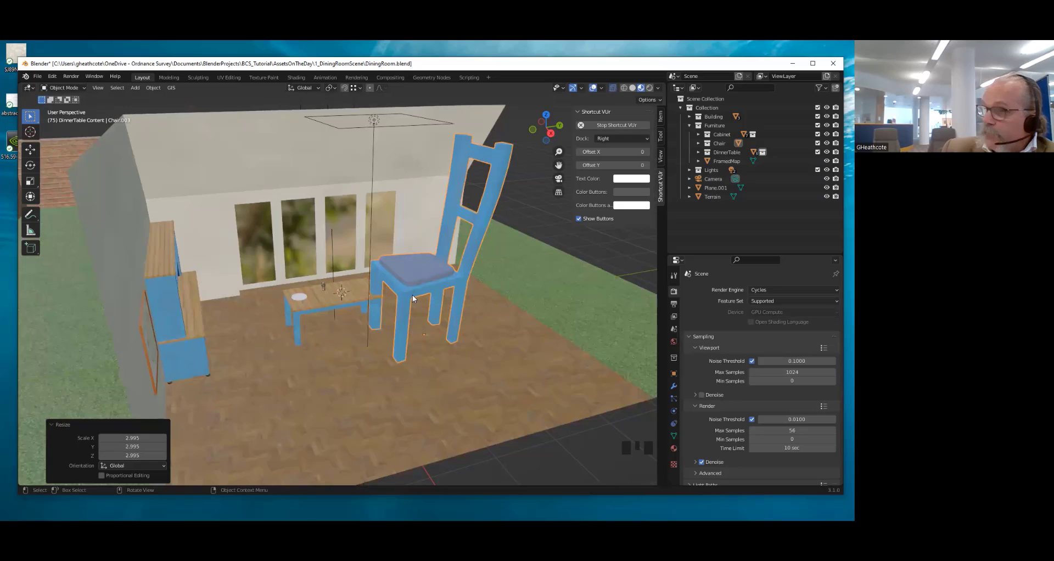
key("ctrl+z")
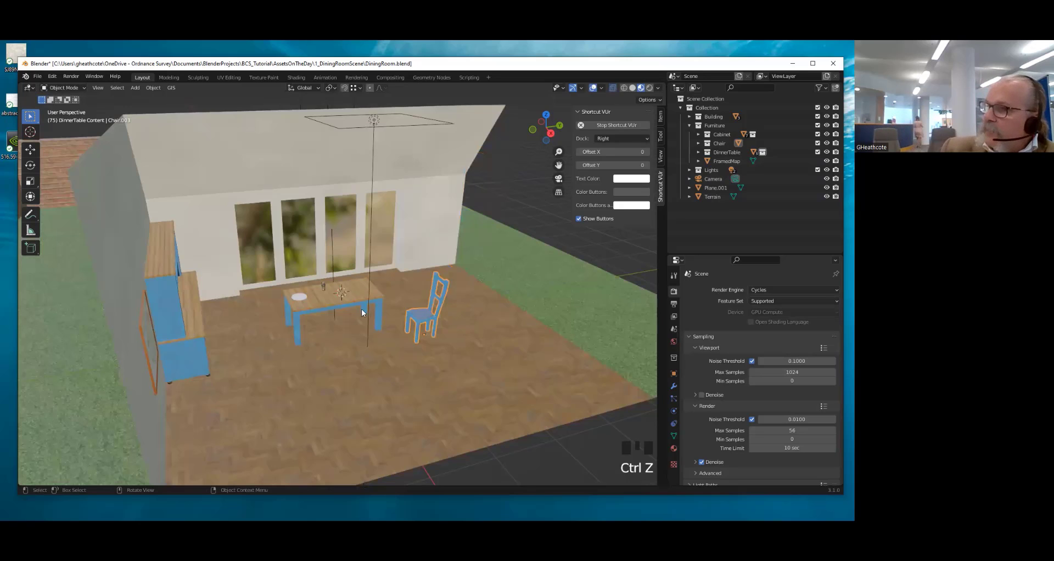
In top view, move the chair to the table end farthest from the plate, about -0.92 m in X and -0.51 m in Y
middle_click_drag(341, 263, 414, 328)
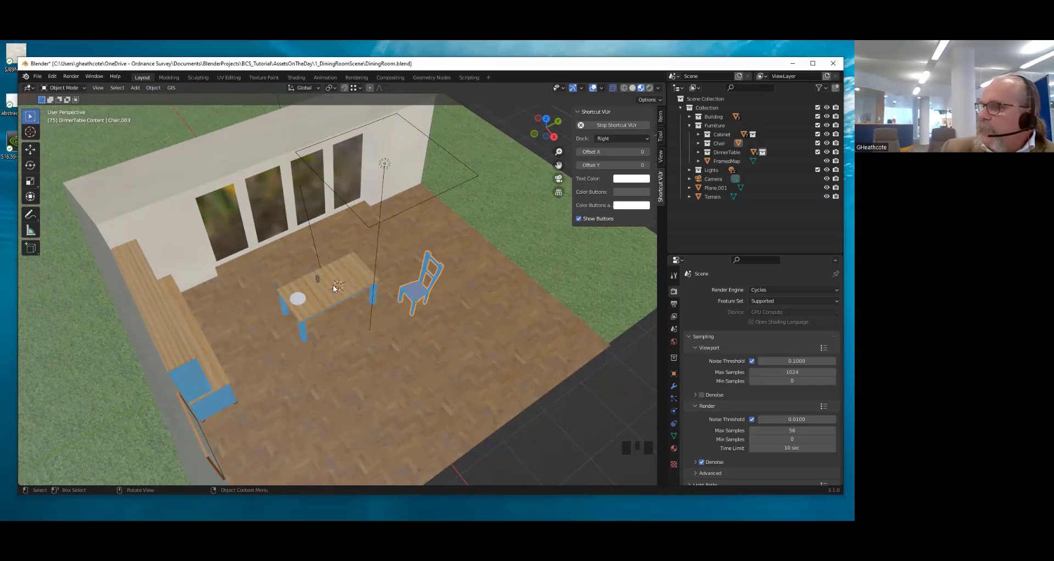
middle_click_drag(364, 318, 407, 263)
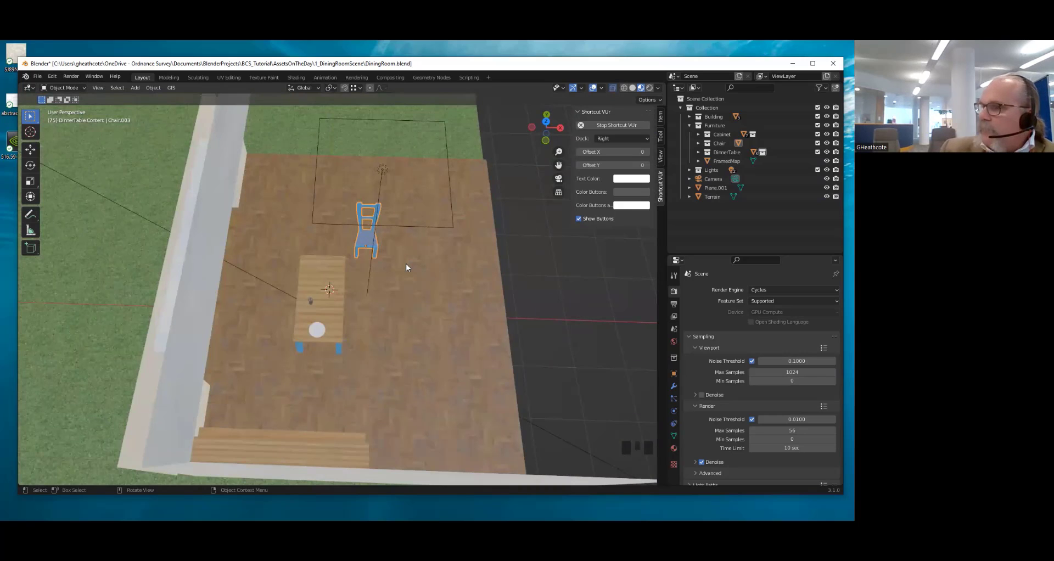
middle_click_drag(401, 342, 379, 242)
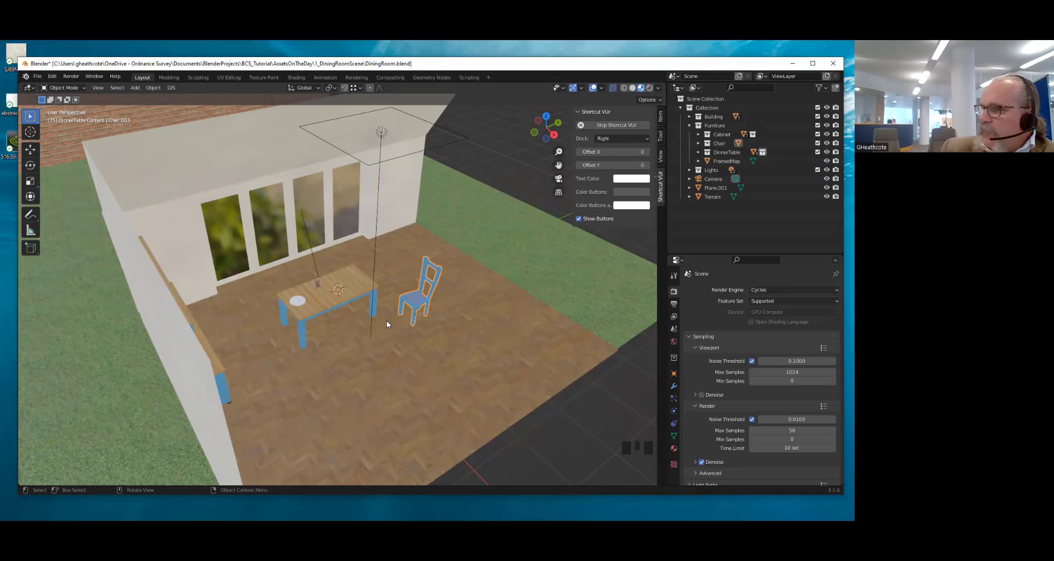
middle_click_drag(387, 324, 429, 337)
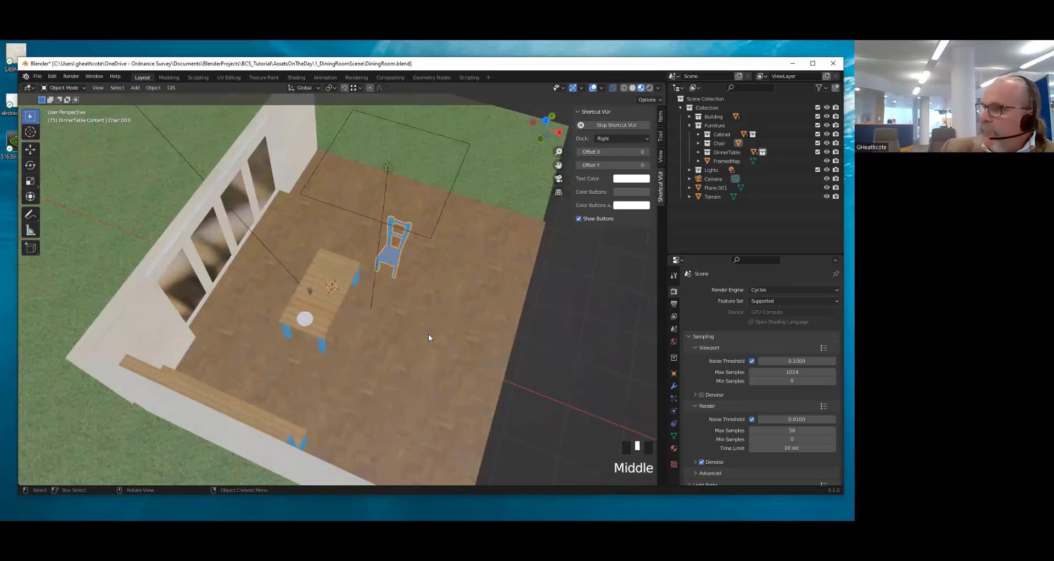
key("KP_7")
key("g")
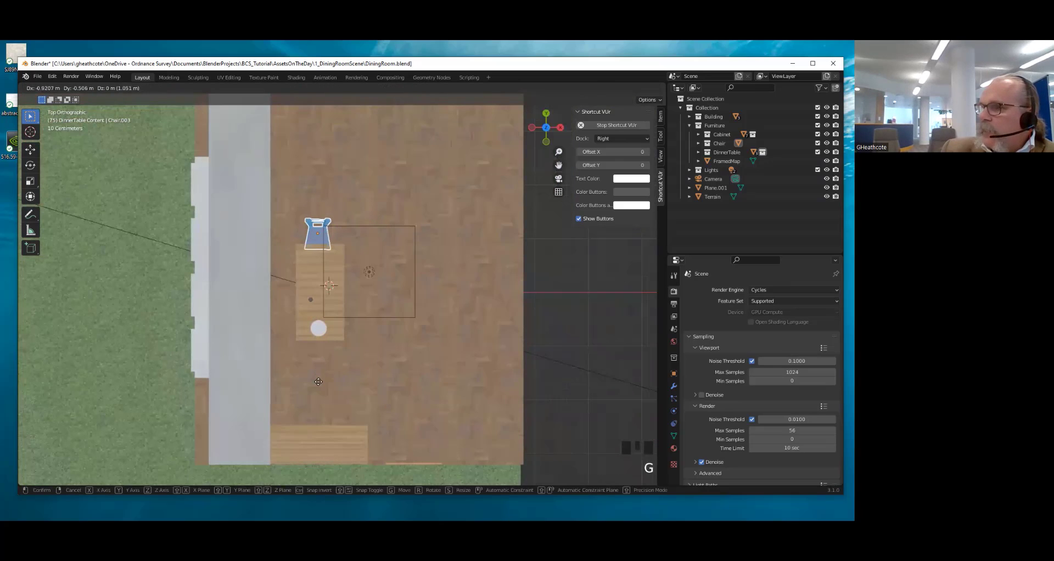
left_click(319, 381)
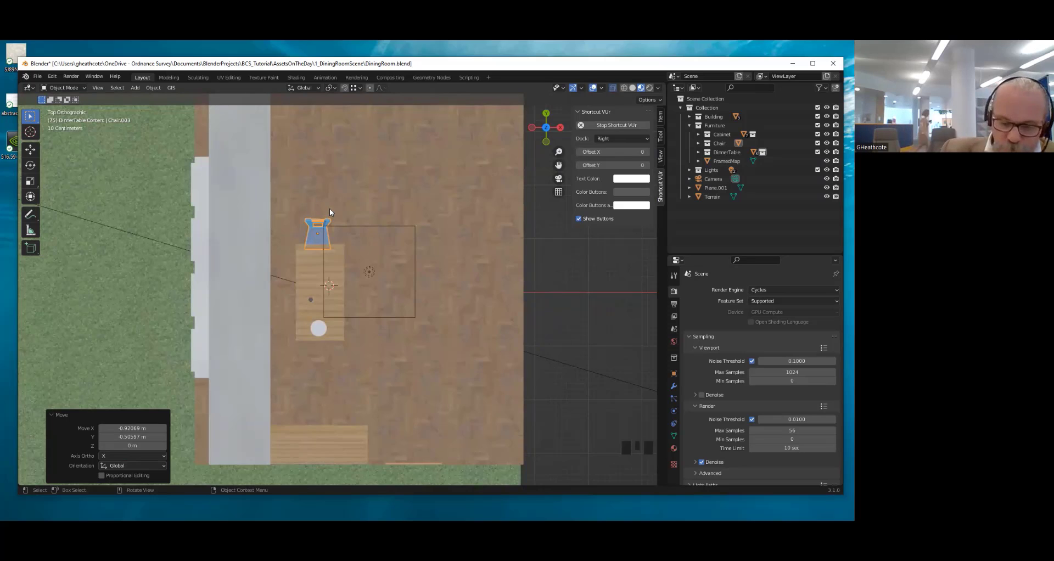
Duplicate the chair to the table's long side away from the windows and rotate the copy about 90 degrees to face the table
key("shift+d")
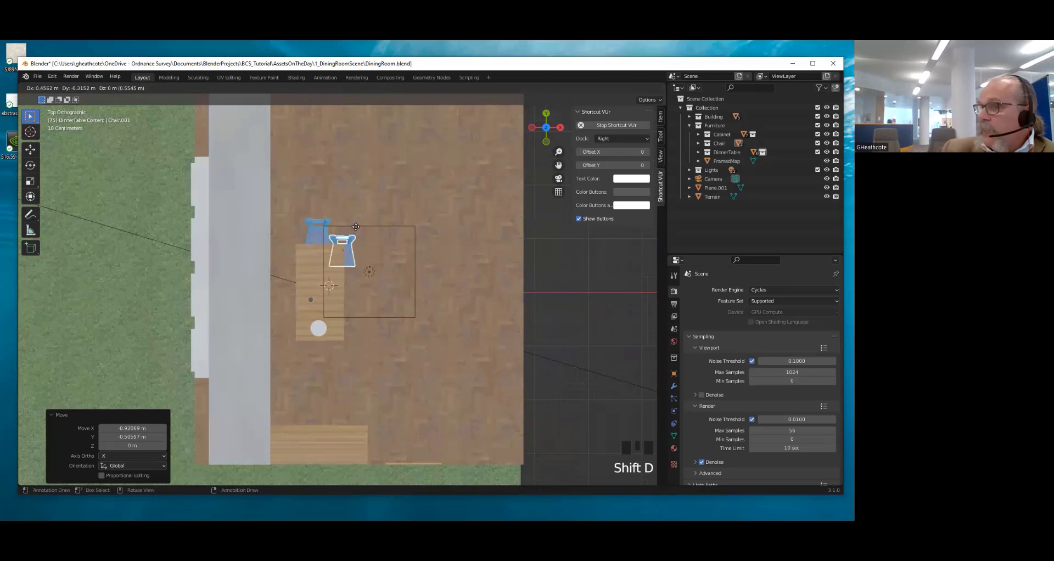
left_click(372, 261)
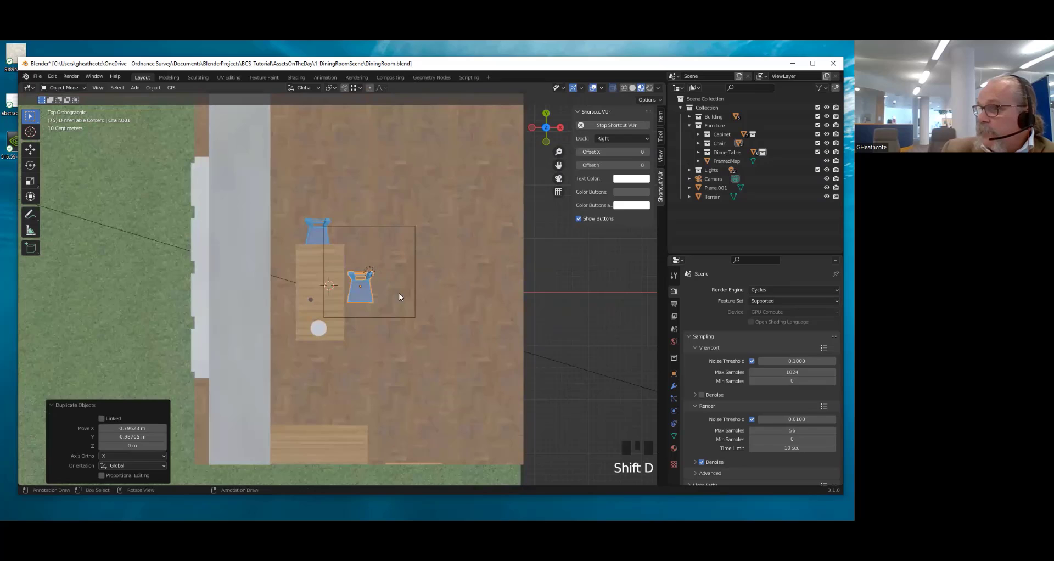
key("r")
left_click(340, 328)
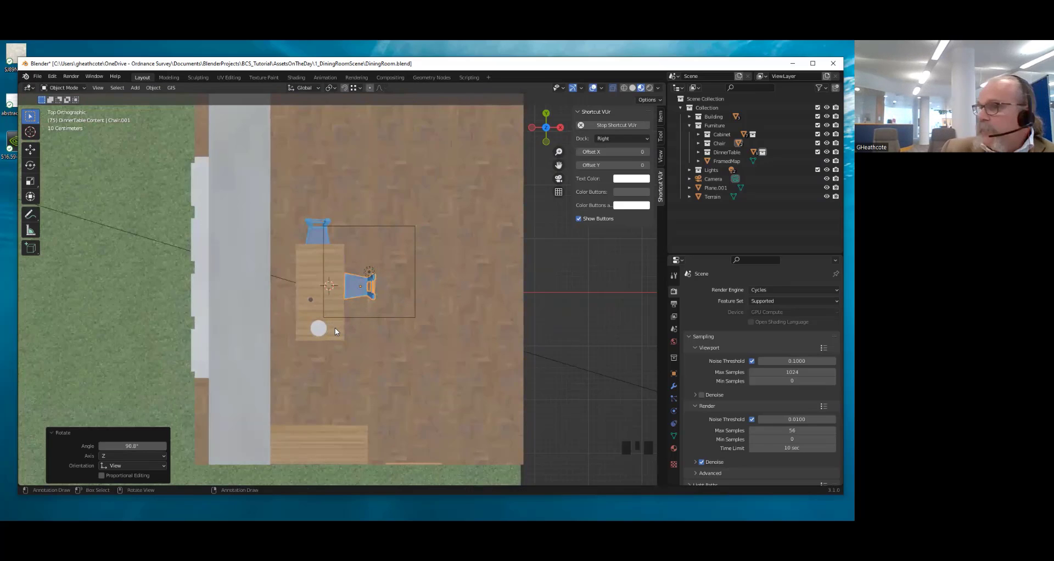
Make a linked duplicate of the chair at the plate end of the table and rotate it about 86 degrees to face the table
key("alt+d")
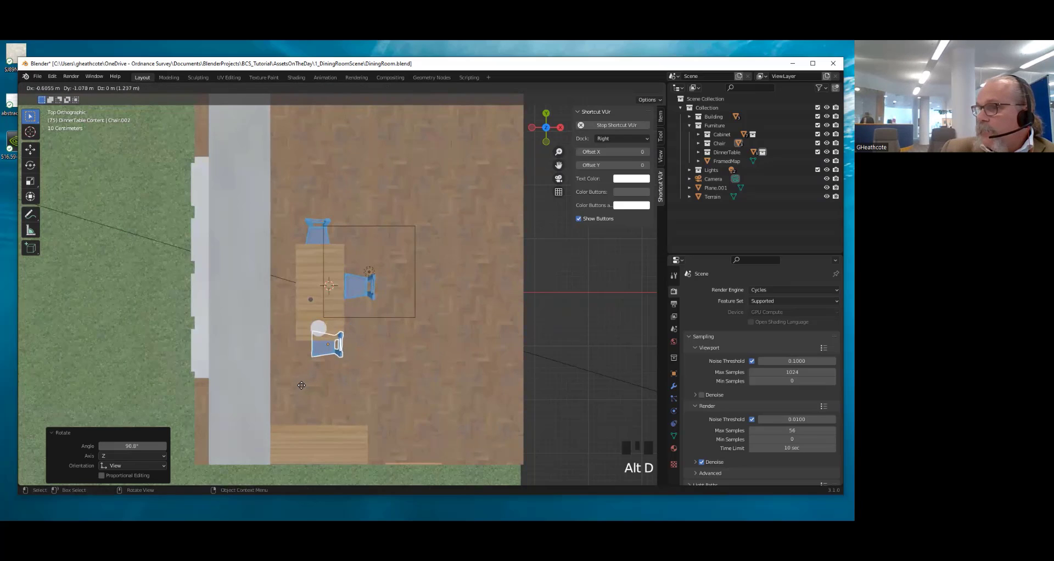
left_click(298, 390)
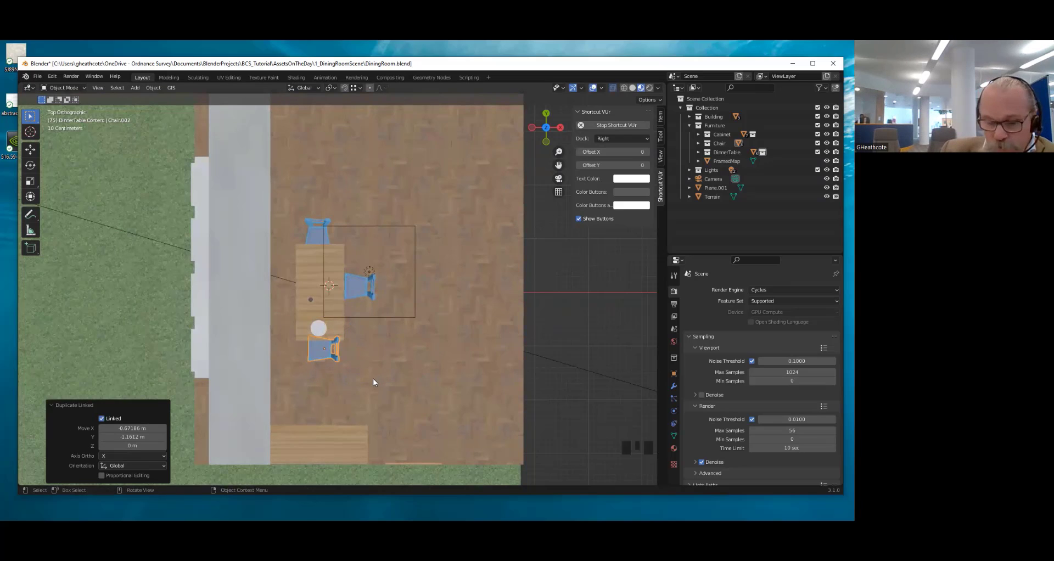
key("r")
left_click(309, 389)
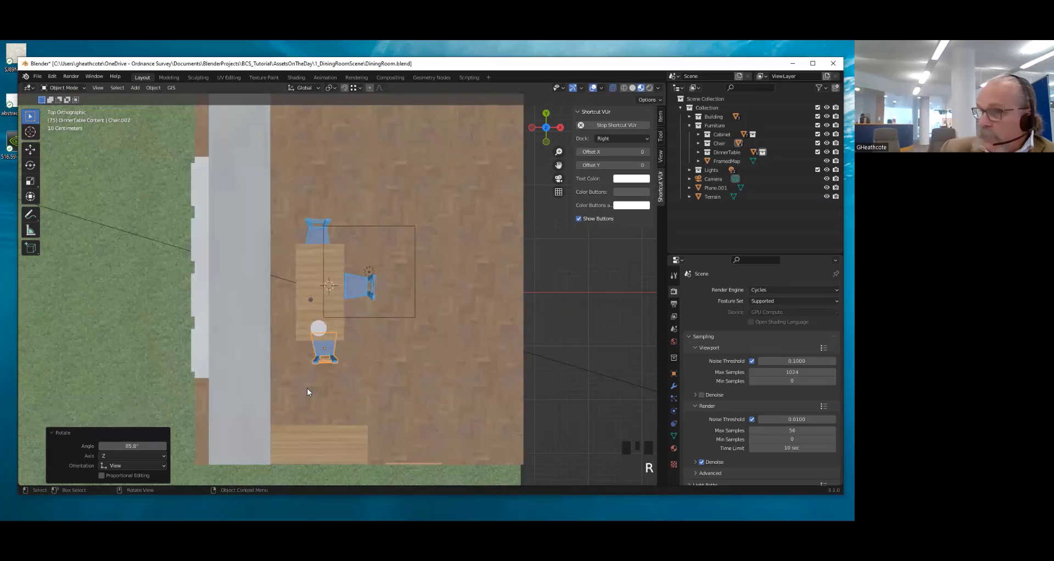
Place another linked duplicate of the chair on the table's window side and rotate it about 130 degrees
key("alt+d")
left_click(264, 328)
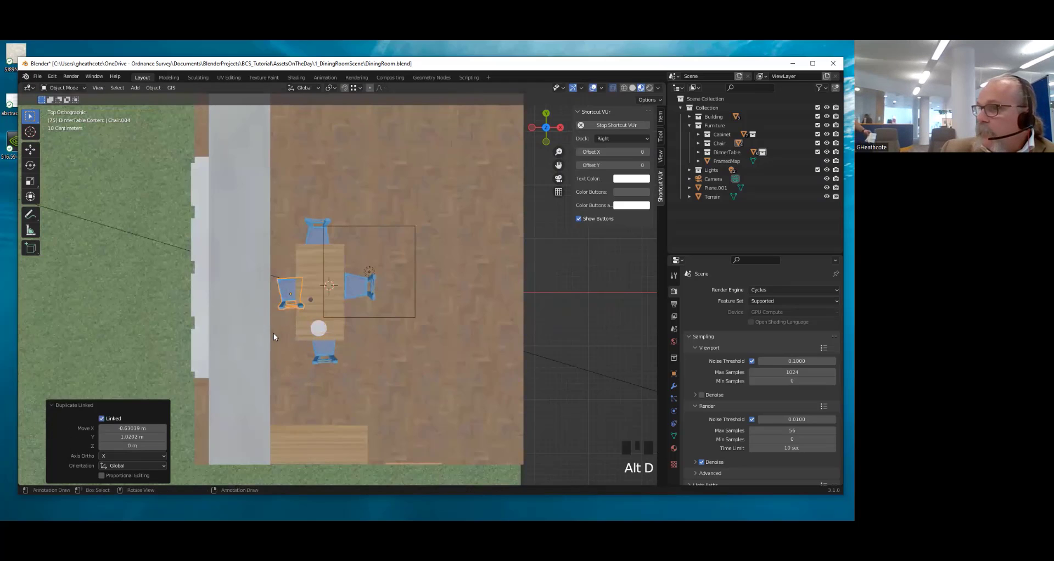
key("r")
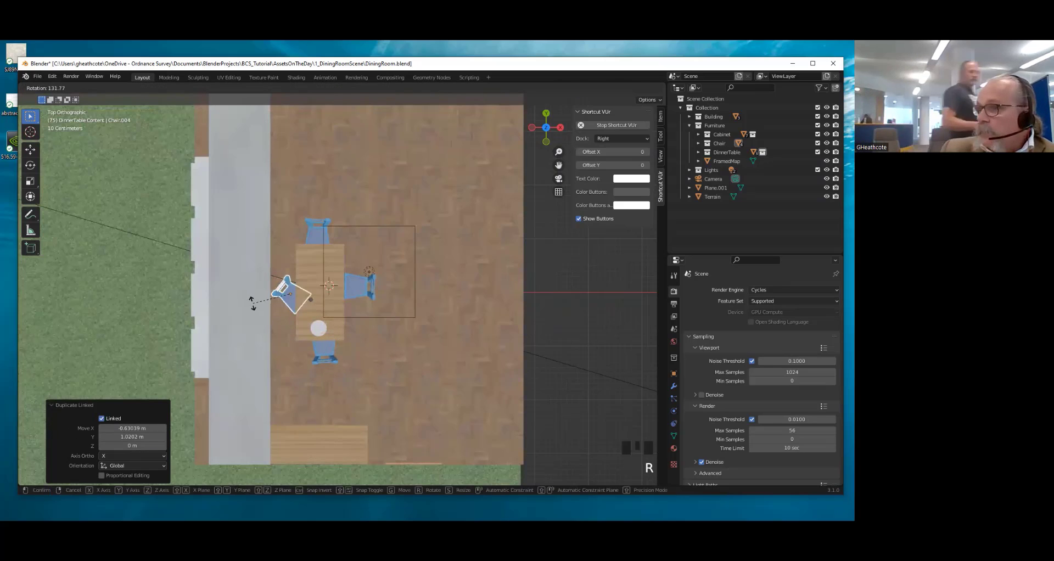
left_click(256, 300)
Duplicate the dinner plate three times in top view, placing one copy on the table in front of each remaining chair
middle_click_drag(360, 345, 345, 278)
scroll(345, 278, "up", 4)
left_click(277, 281)
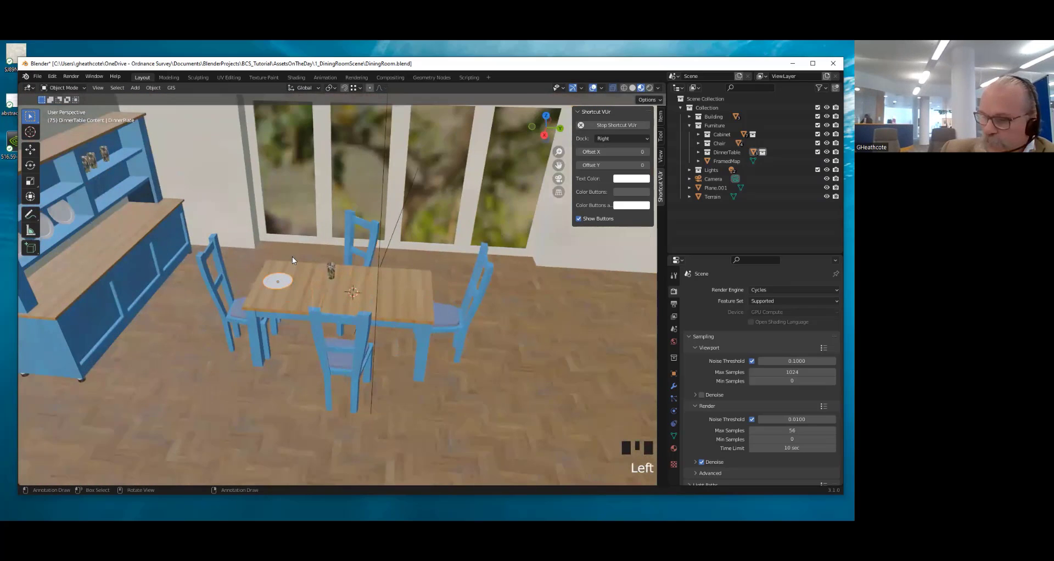
key("KP_7")
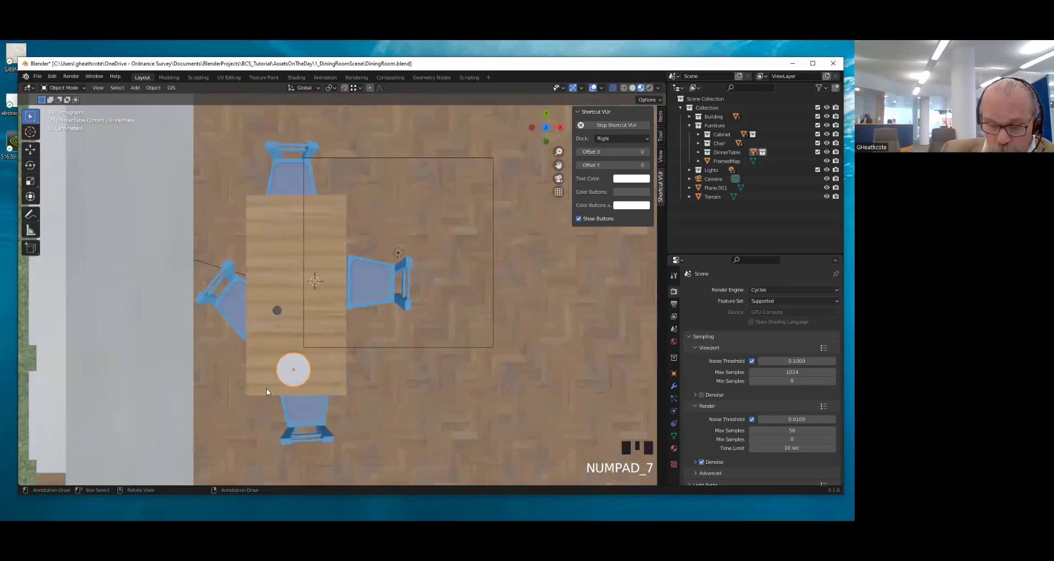
key("shift+d")
left_click(305, 297)
key("shift+d")
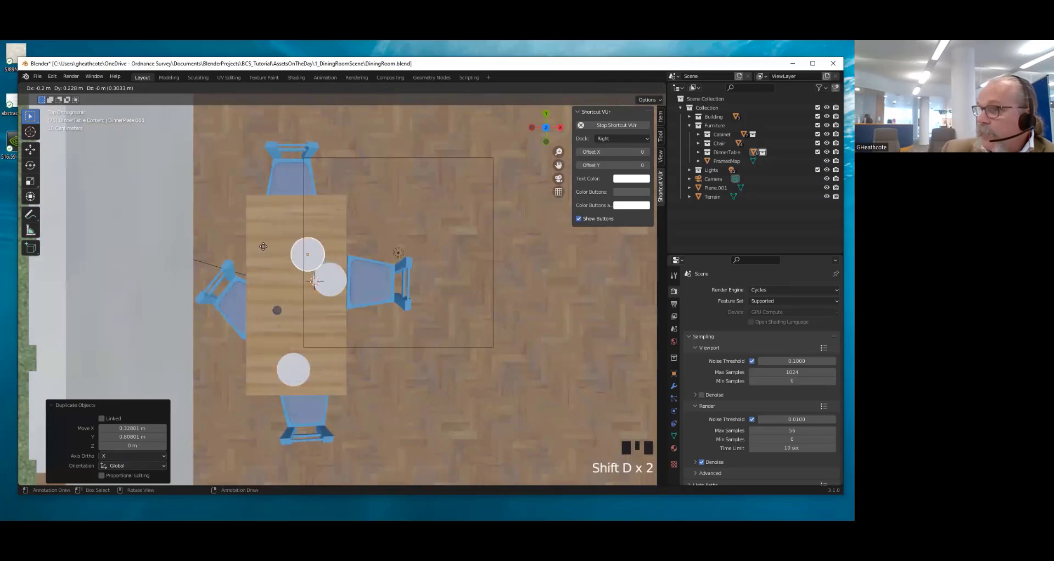
left_click(247, 214)
key("shift+d")
left_click(221, 275)
middle_click_drag(331, 402, 252, 314)
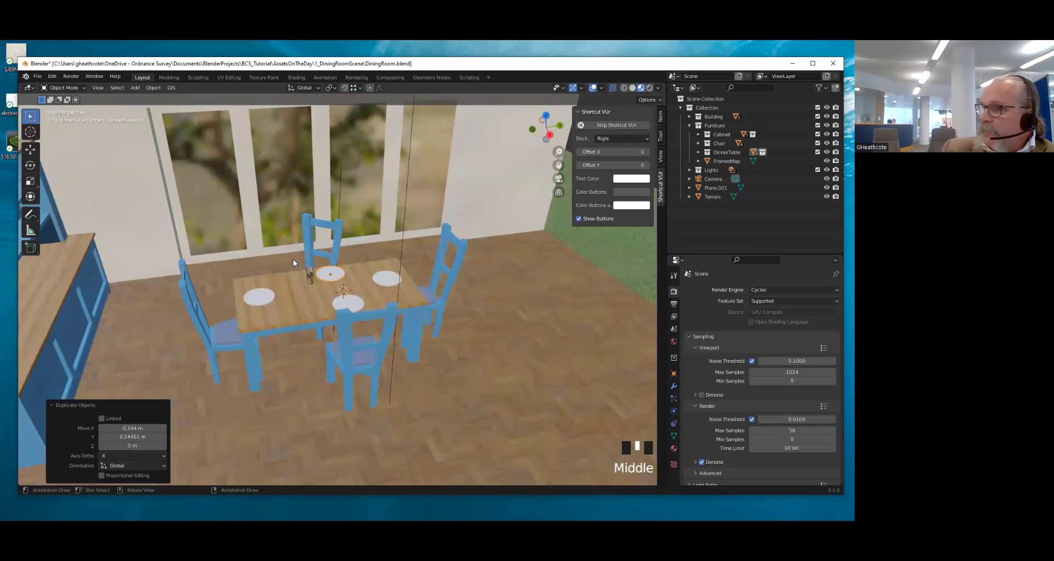
Delete the window-side chair together with the plate in front of it
middle_click_drag(300, 273, 225, 209)
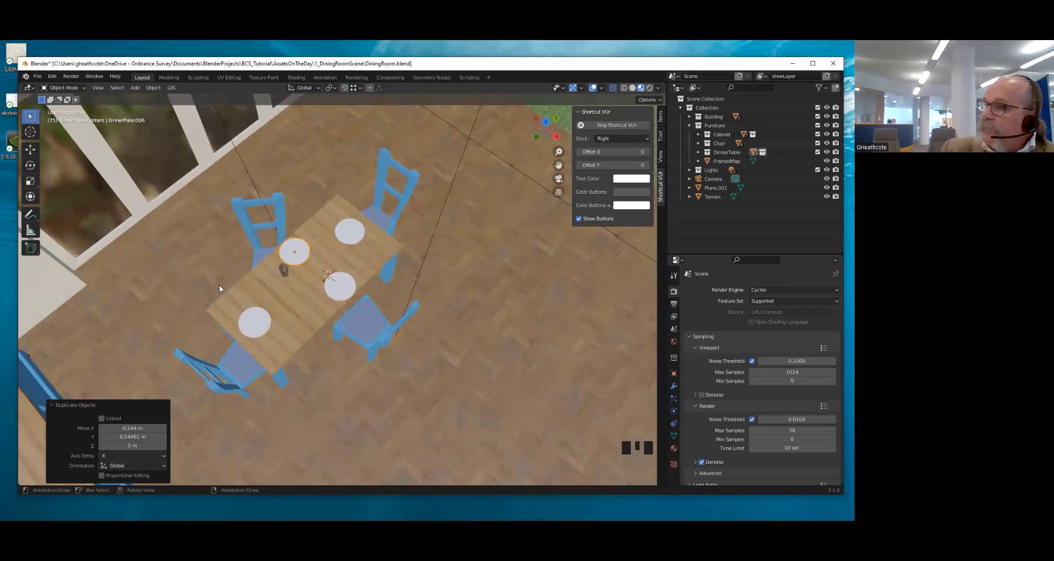
left_click(256, 255)
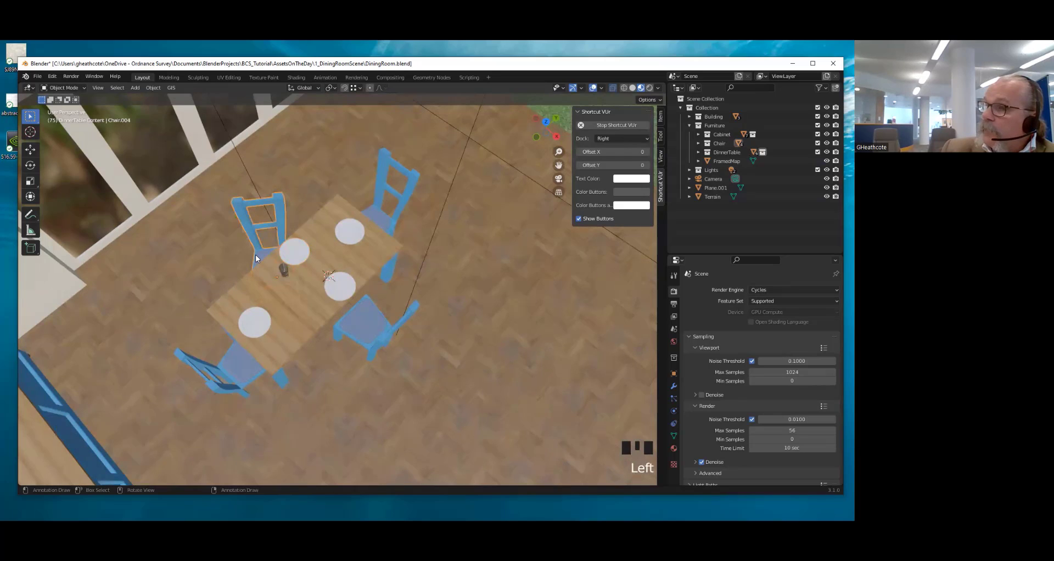
left_click(293, 250, "shift")
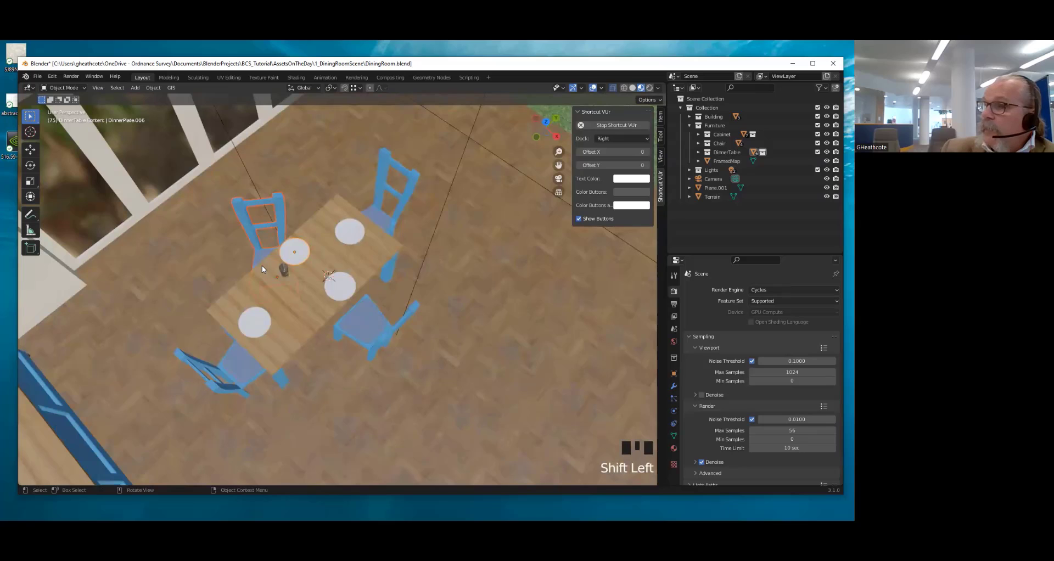
key("x")
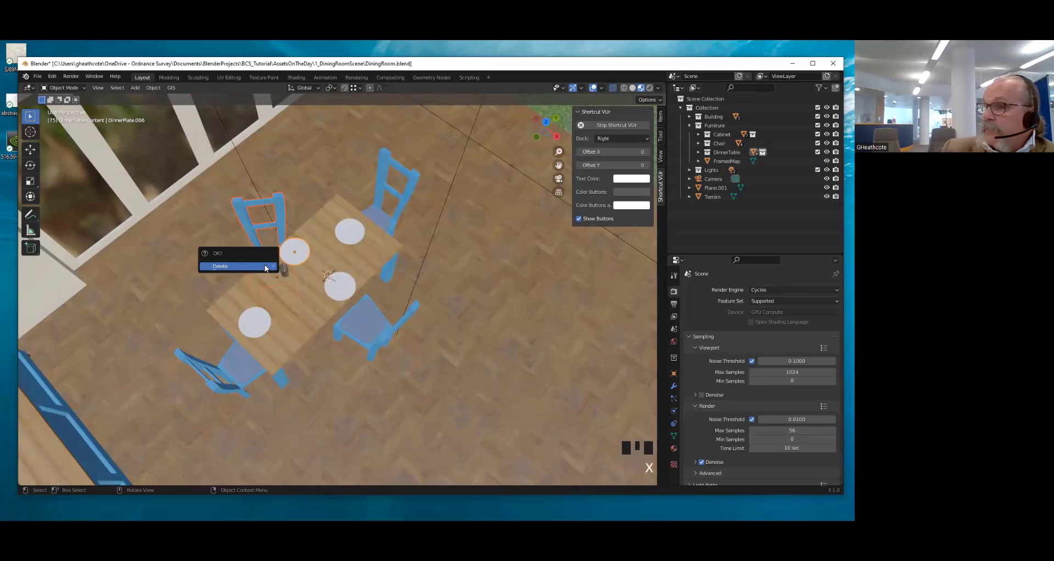
left_click(232, 266)
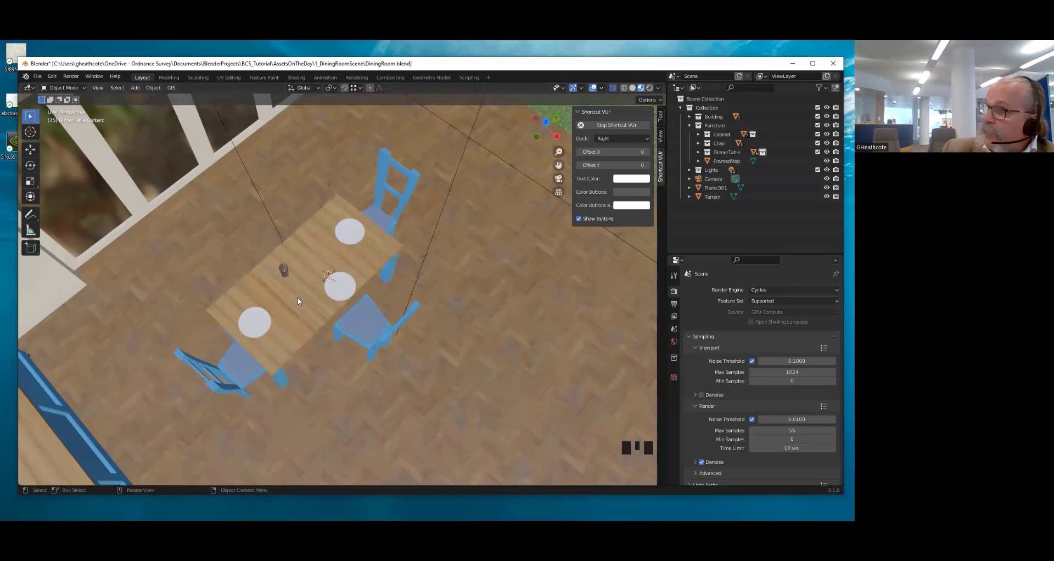
middle_click_drag(351, 301, 330, 347)
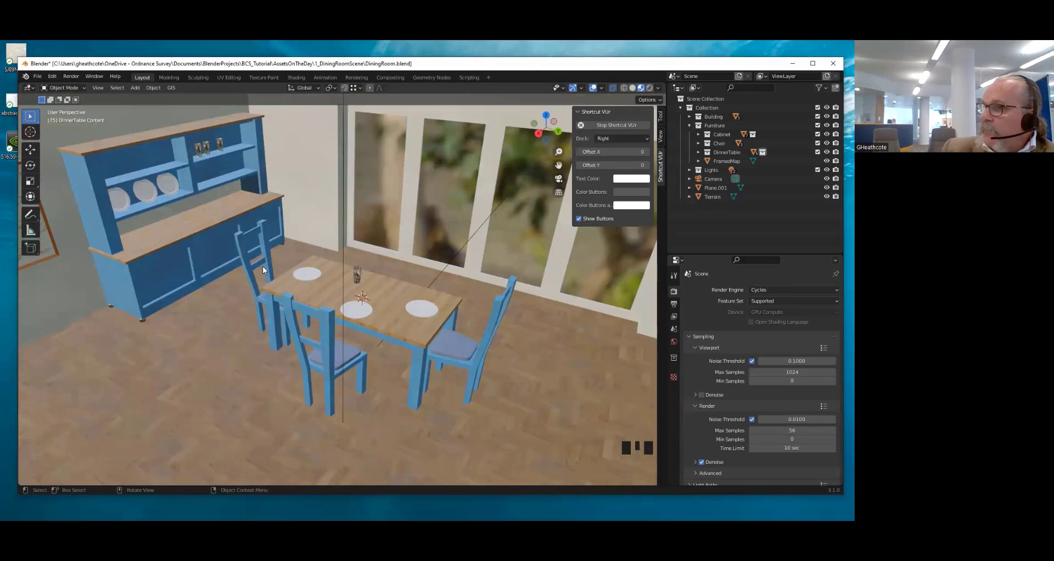
middle_click_drag(230, 252, 258, 279, "shift")
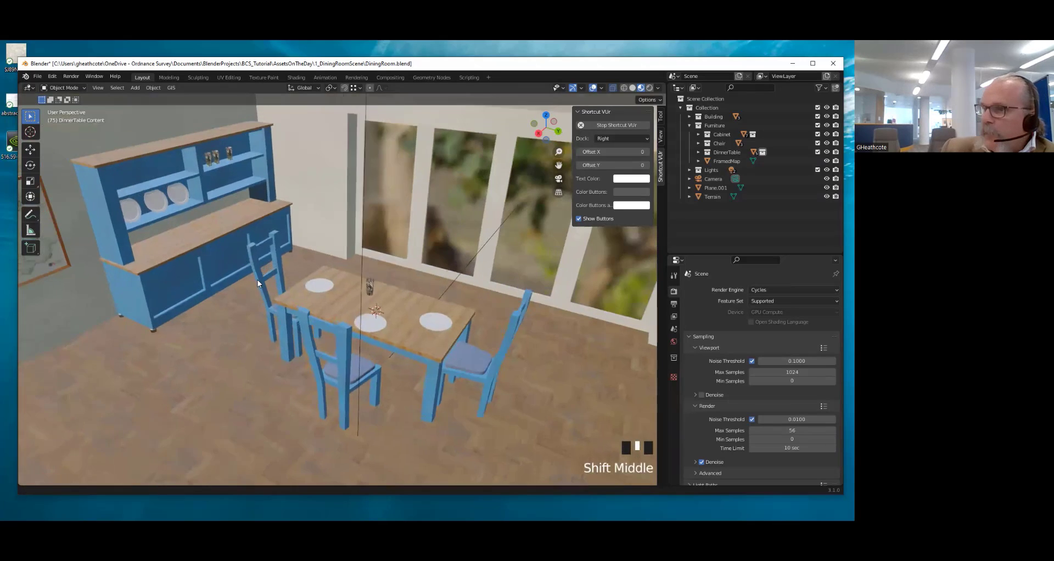
scroll(248, 267, "down", 4)
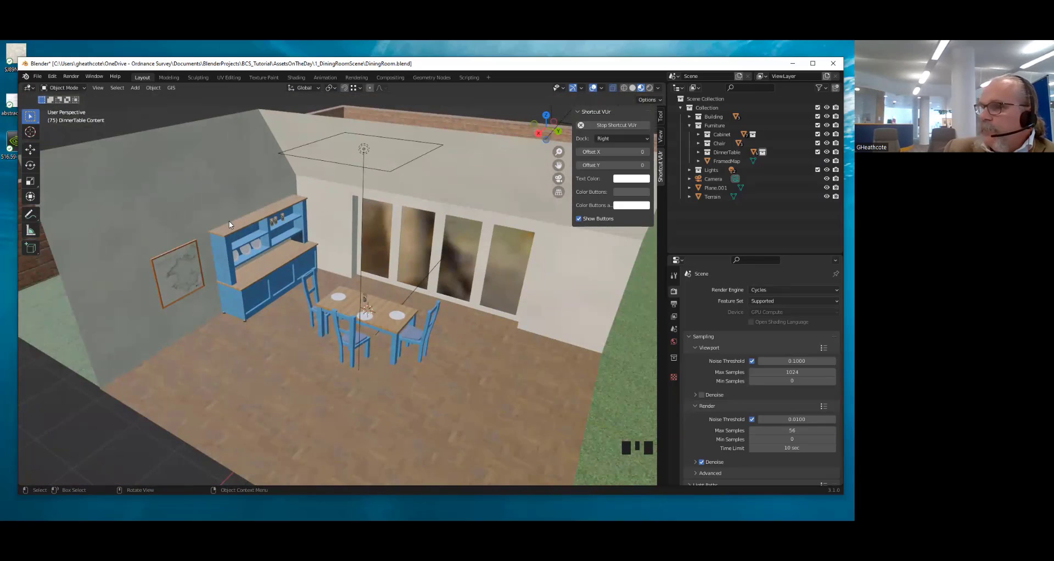
scroll(220, 217, "up", 3)
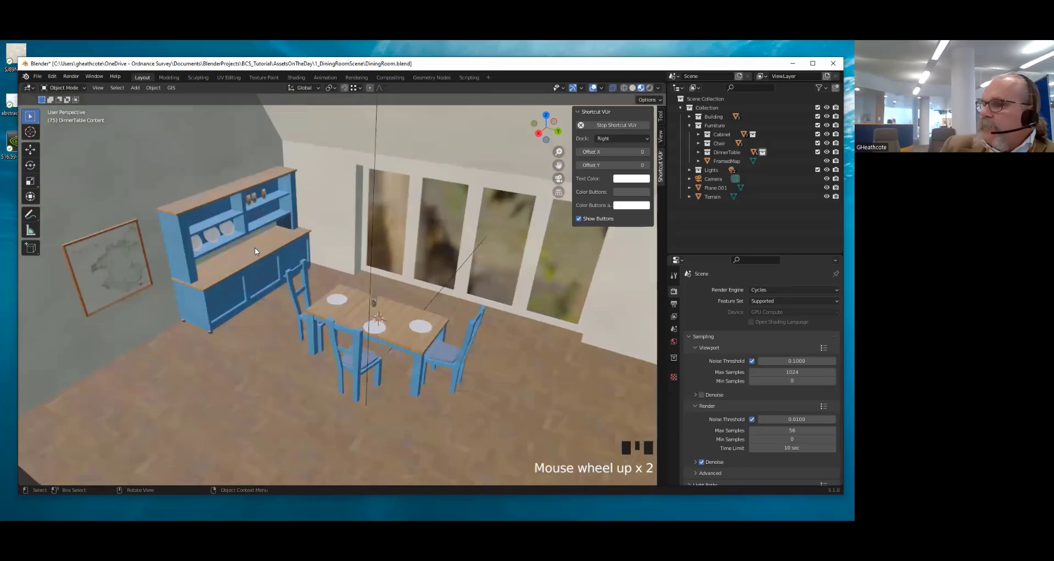
Import the Carafe.fbx model from the 2_CarafeModel folder into the dining room scene
scroll(257, 253, "down", 1)
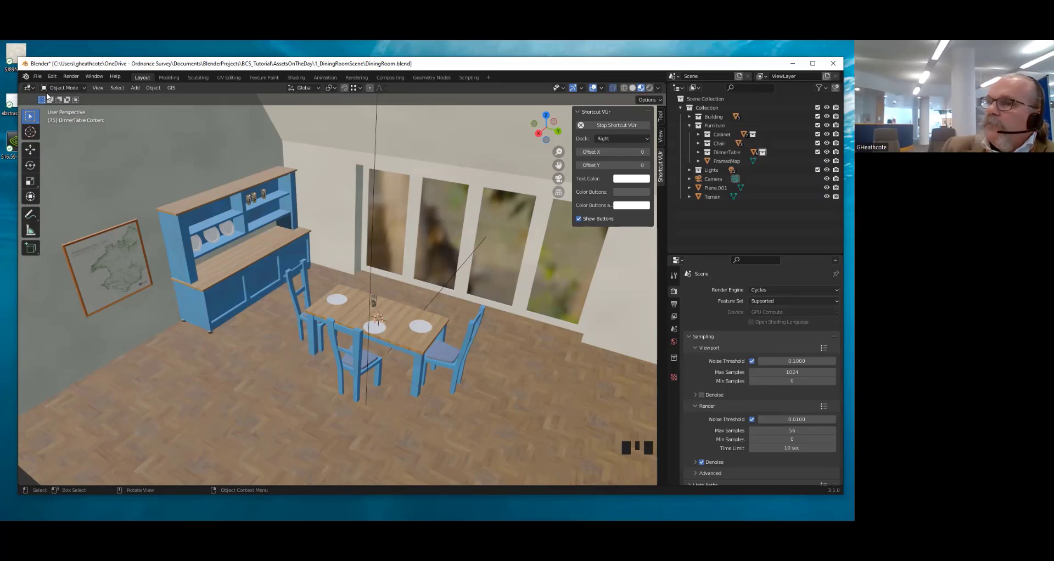
left_click(38, 78)
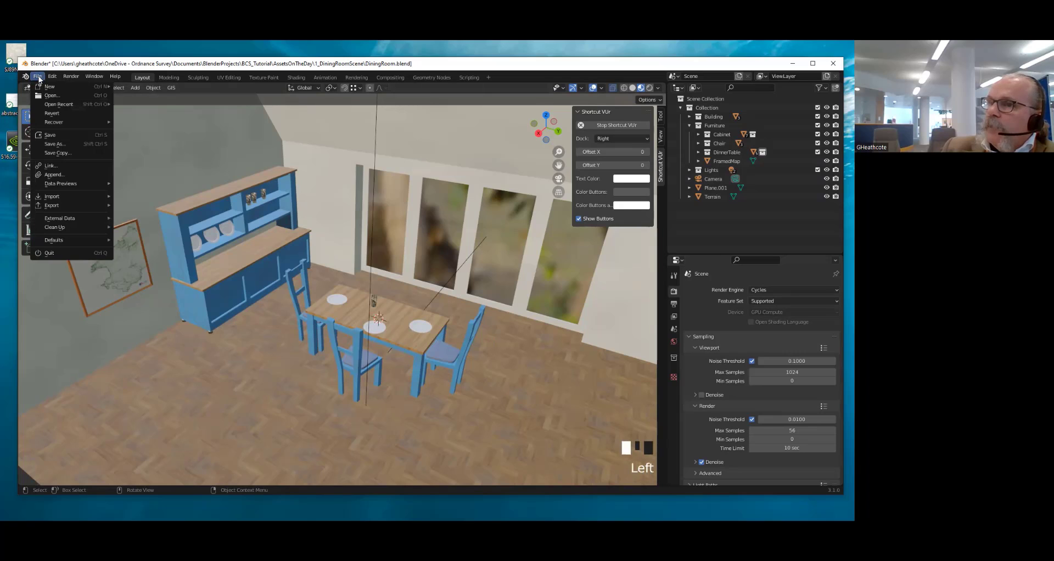
mouse_move(60, 197)
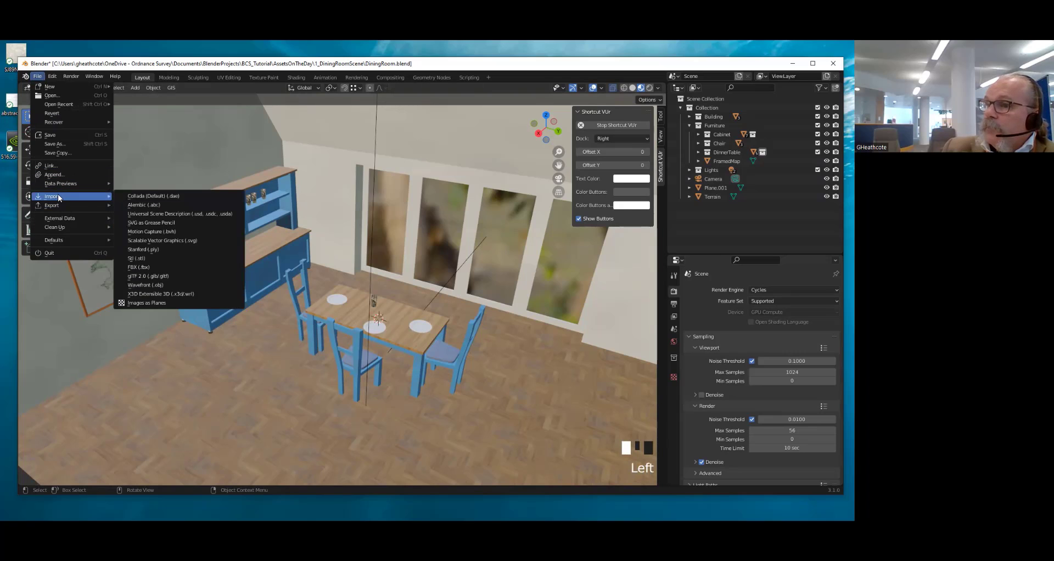
left_click(145, 266)
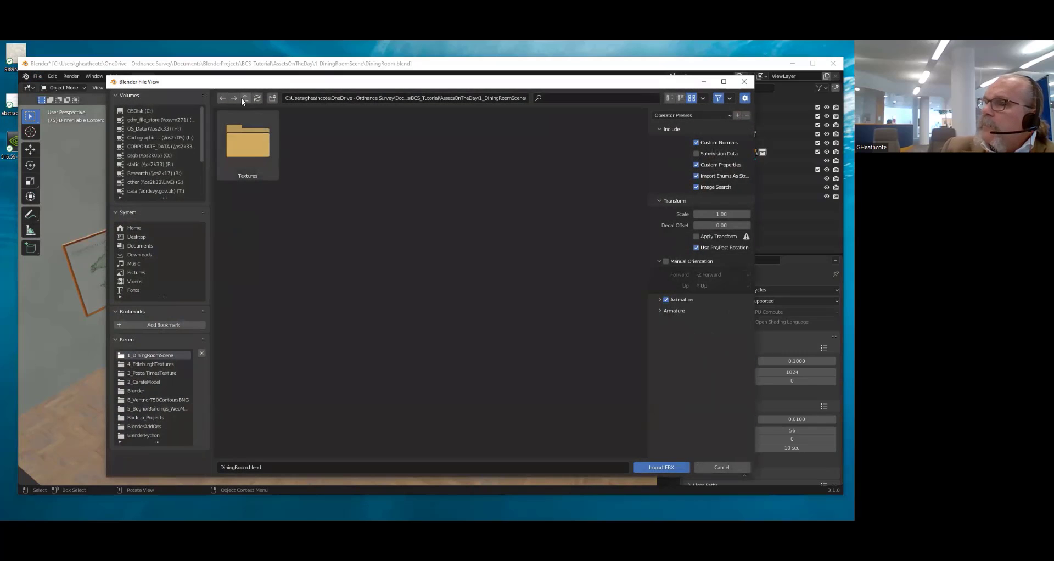
left_click(240, 100)
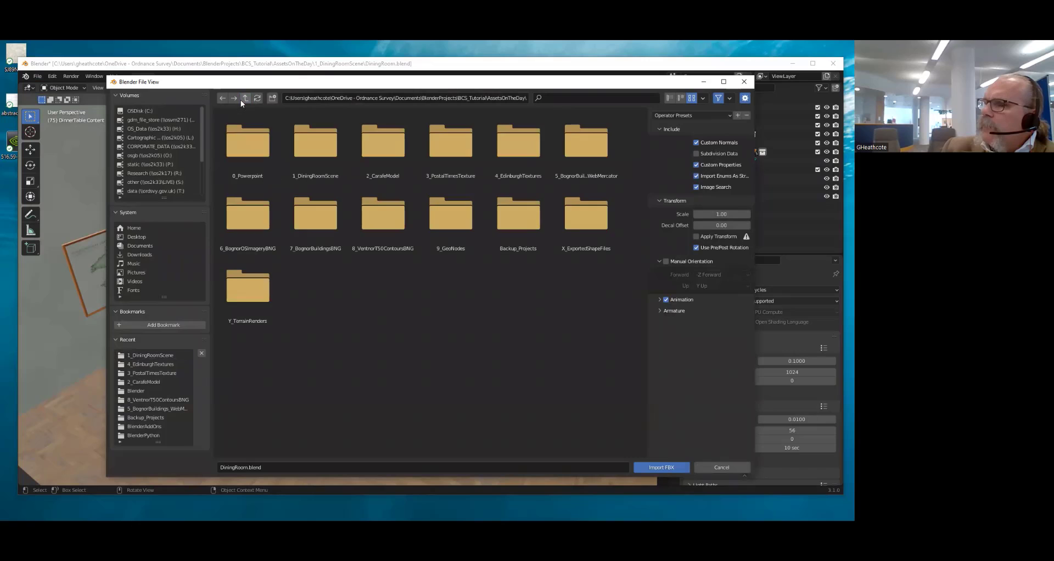
left_click(371, 149)
double_click(371, 150)
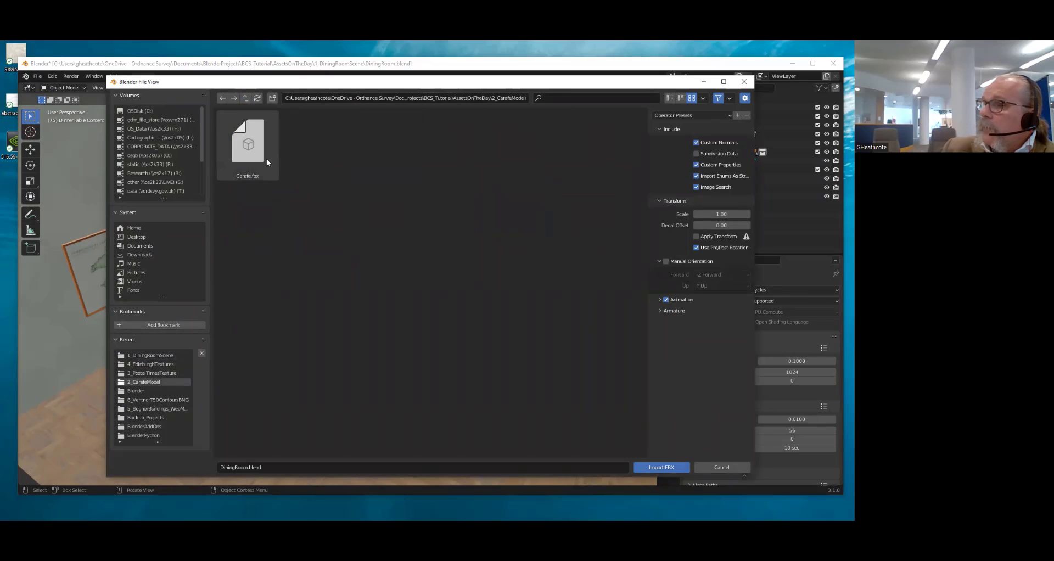
left_click(248, 157)
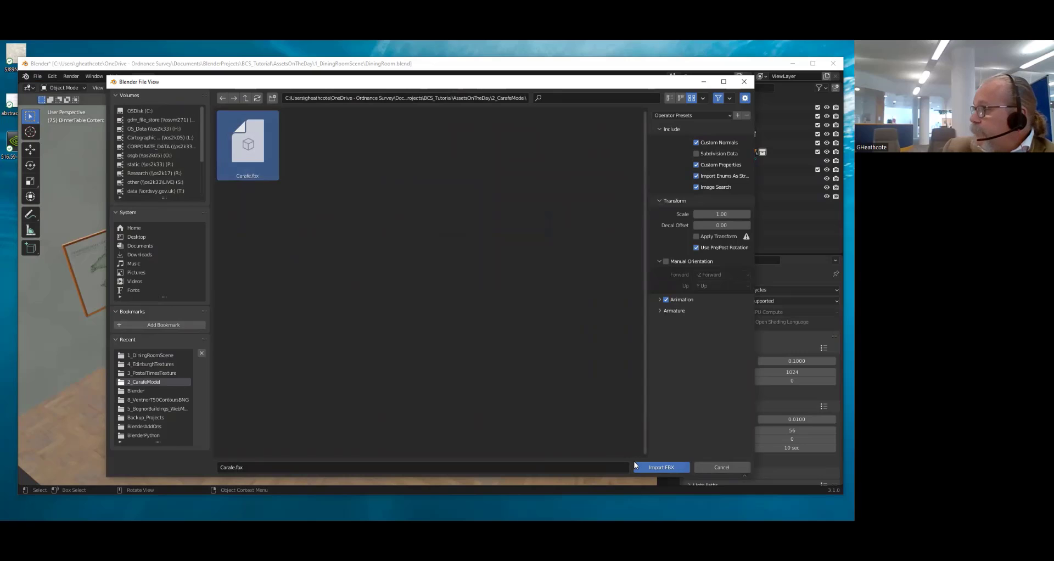
left_click(649, 468)
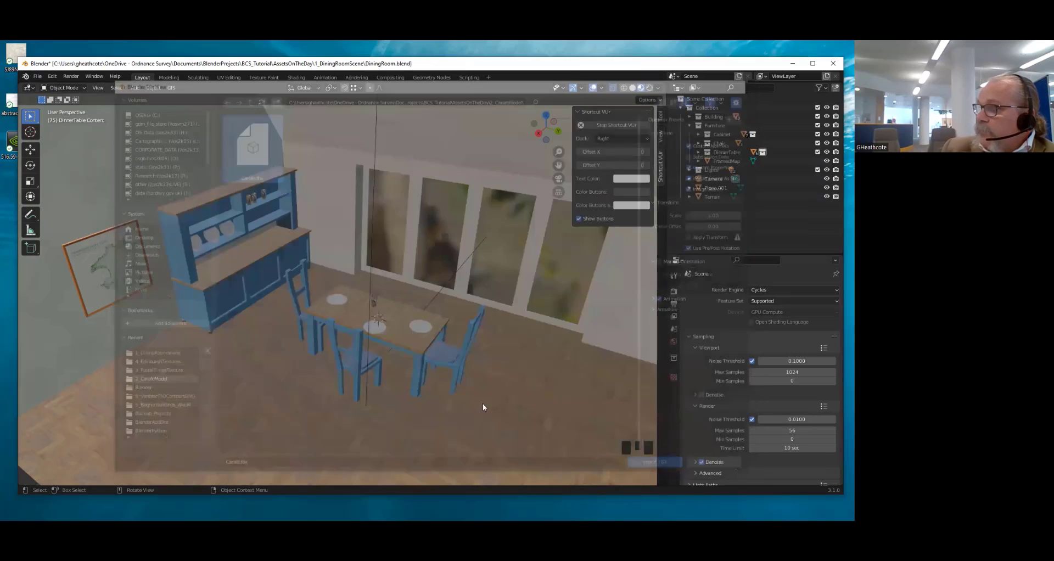
Move the imported carafe about -0.295 m along the X axis, away from the plate towards the table's middle
scroll(366, 323, "up", 2)
scroll(366, 323, "up", 3)
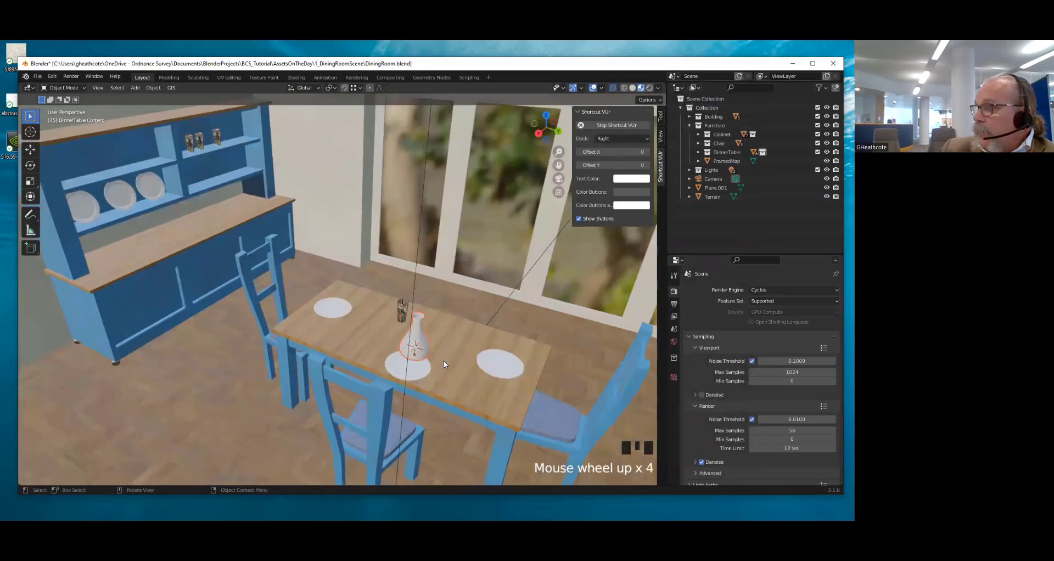
middle_click_drag(447, 366, 413, 342)
key("g")
key("x")
left_click(298, 344)
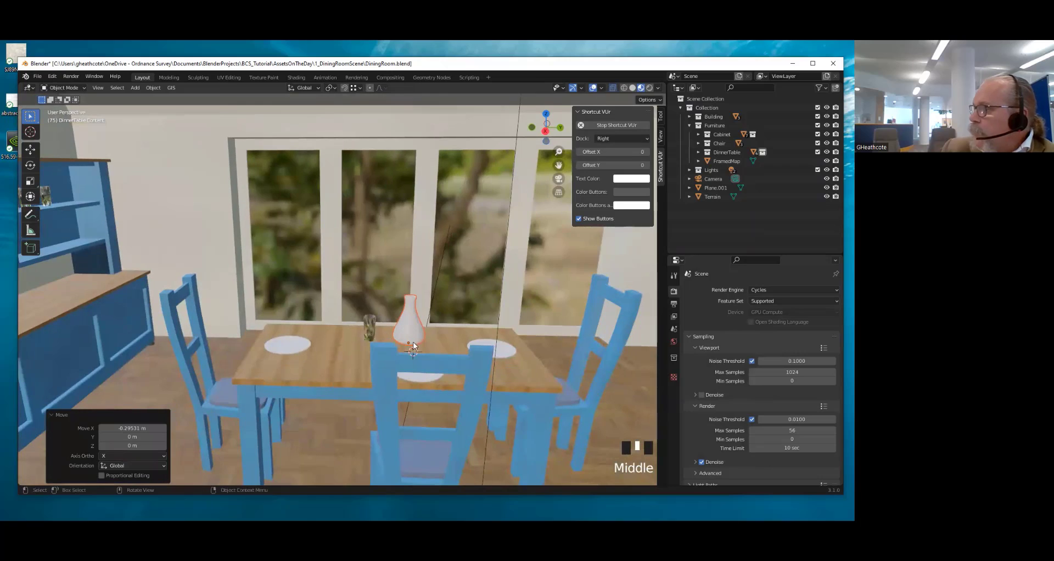
Replace the carafe's material with the existing CarafeGlass material
left_click(418, 331)
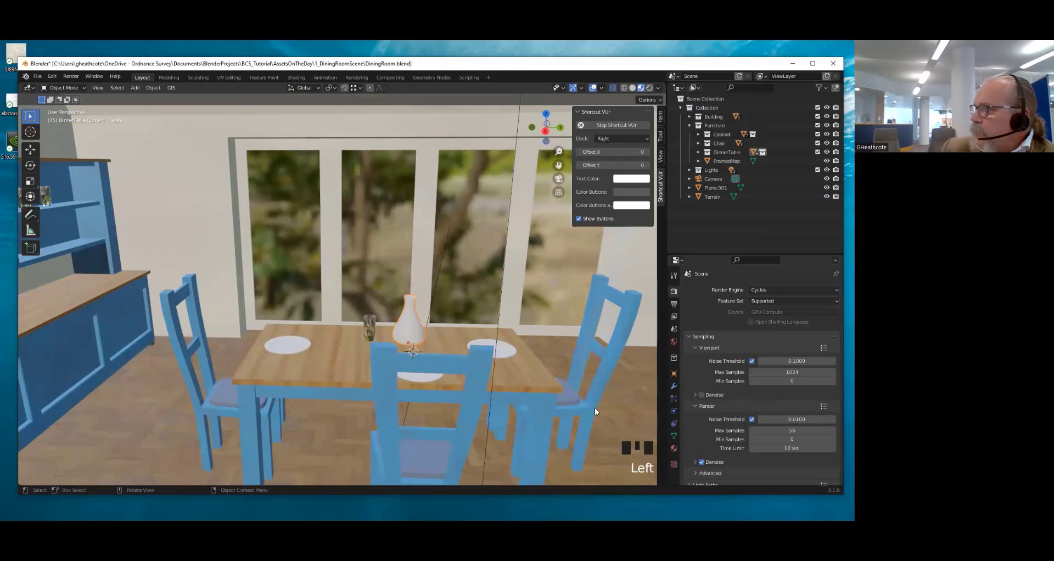
left_click(671, 449)
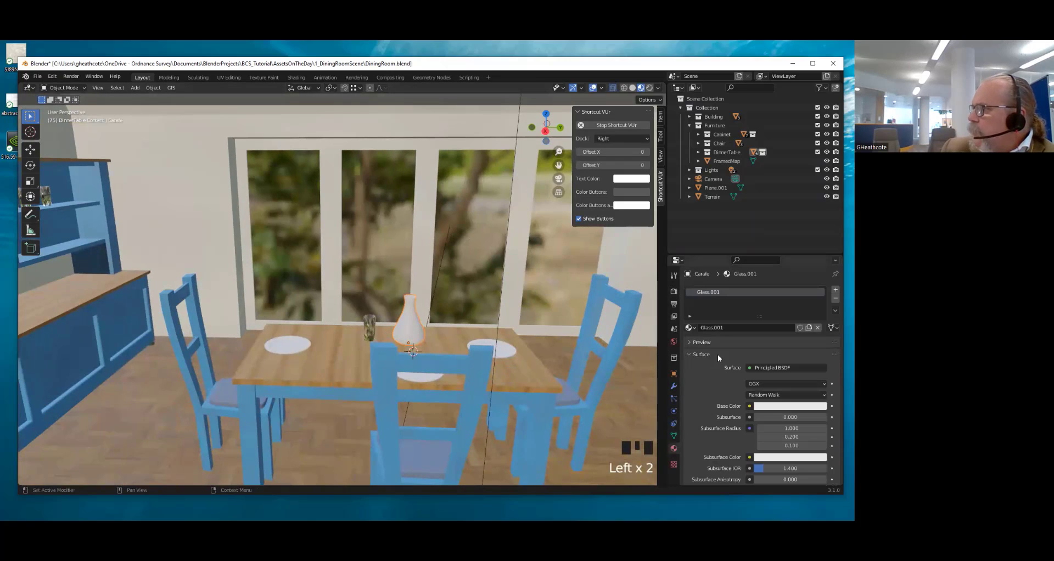
left_click(689, 328)
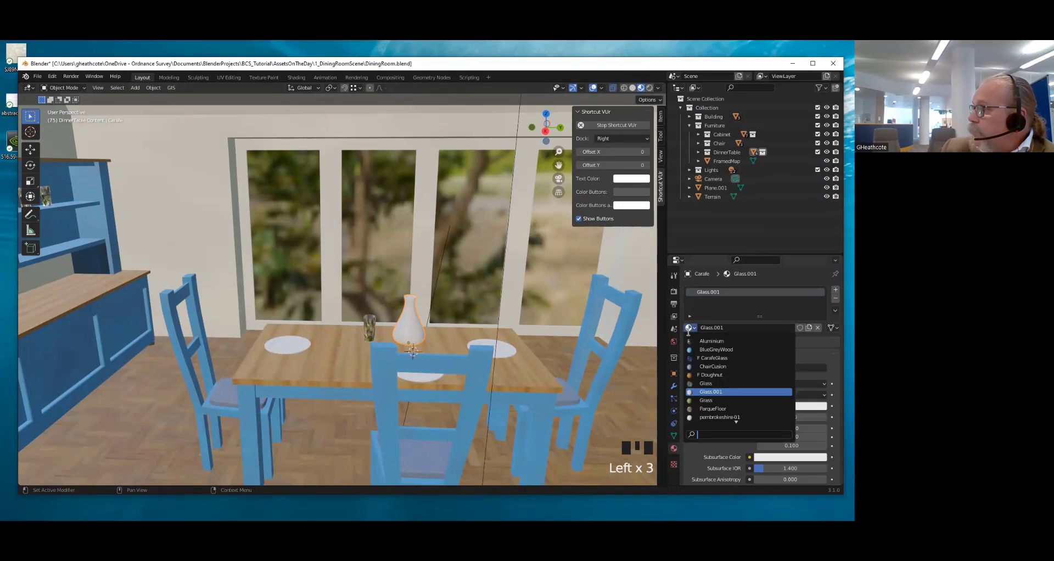
left_click(708, 358)
middle_click_drag(384, 335, 337, 293)
scroll(390, 305, "down", 2)
scroll(352, 302, "down", 4)
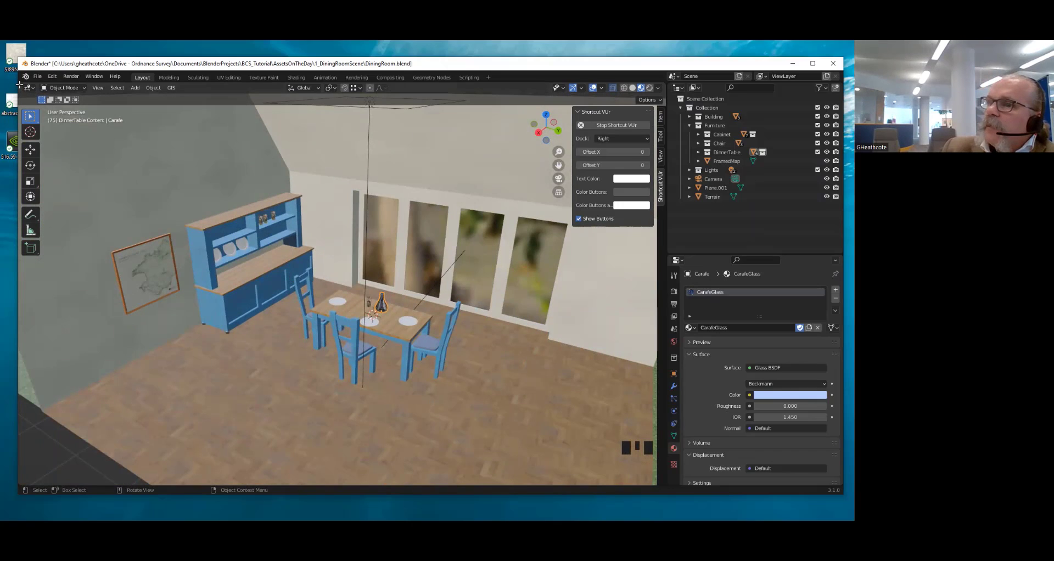
Split the 3D viewport vertically and turn the new area into an Asset Browser showing the OS Visible Blender Assets library
left_click_drag(20, 86, 269, 85)
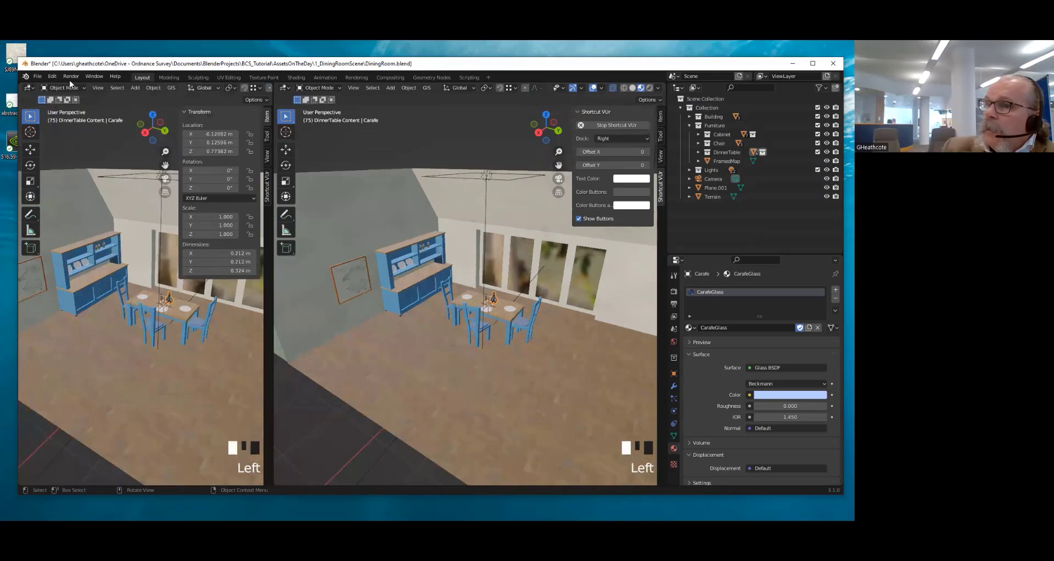
left_click(28, 89)
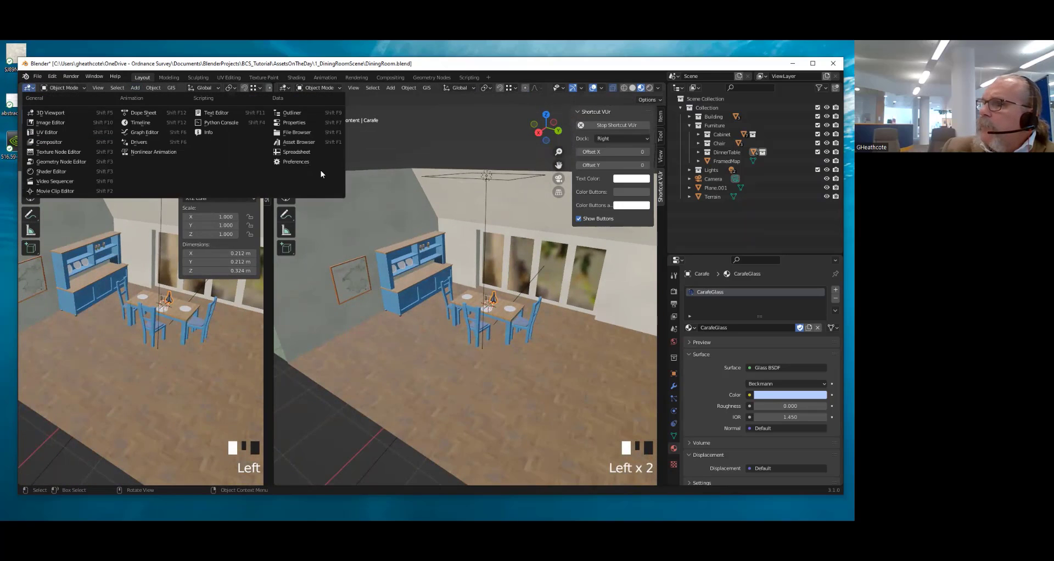
left_click(295, 143)
left_click(77, 101)
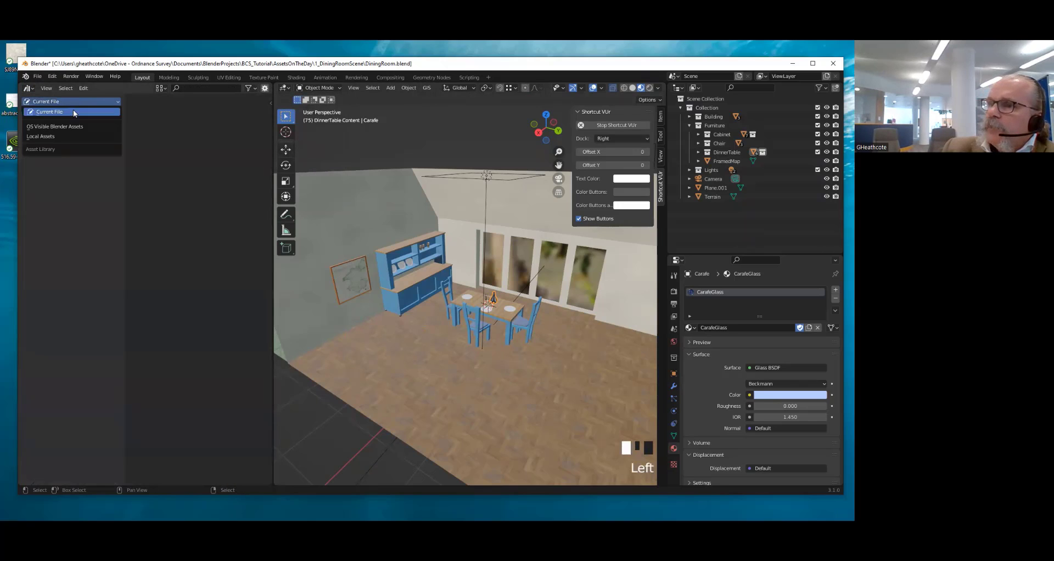
left_click(69, 126)
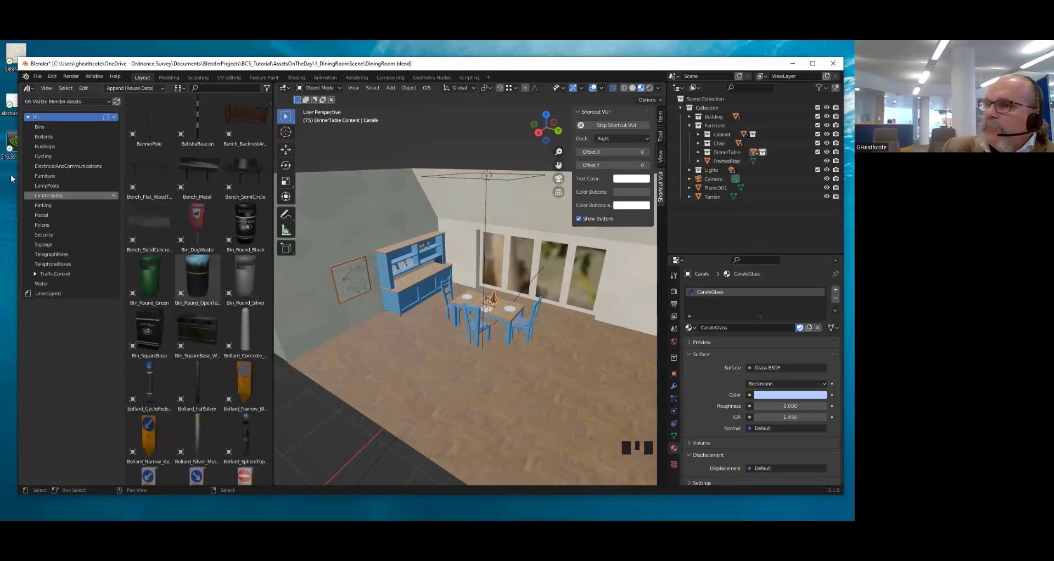
Place the Bin_Round_Silver asset from the Bins category on the floor by the window wall and close the Asset Browser area
left_click(45, 127)
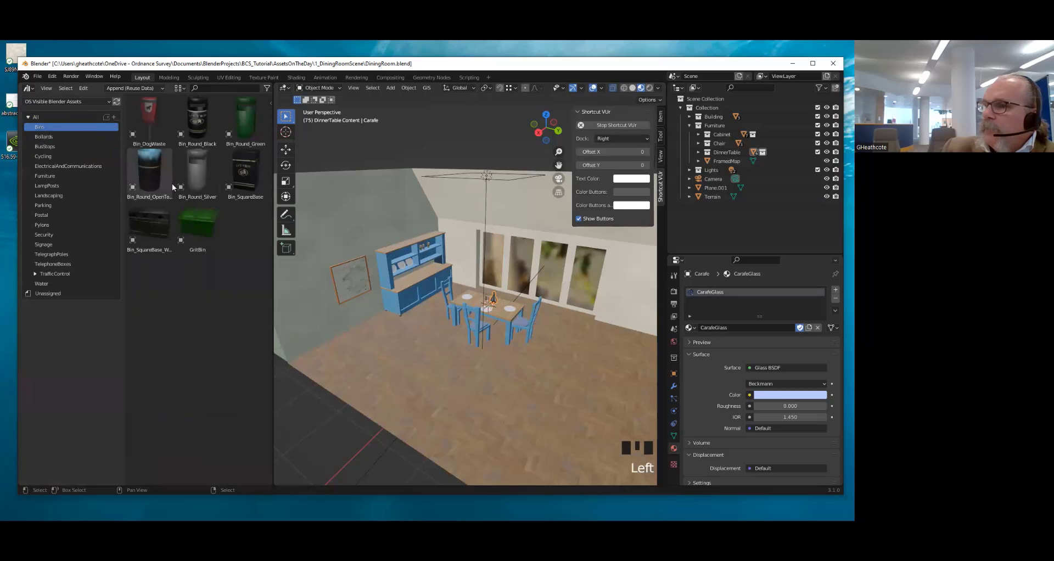
left_click(191, 171)
left_click_drag(191, 171, 602, 335)
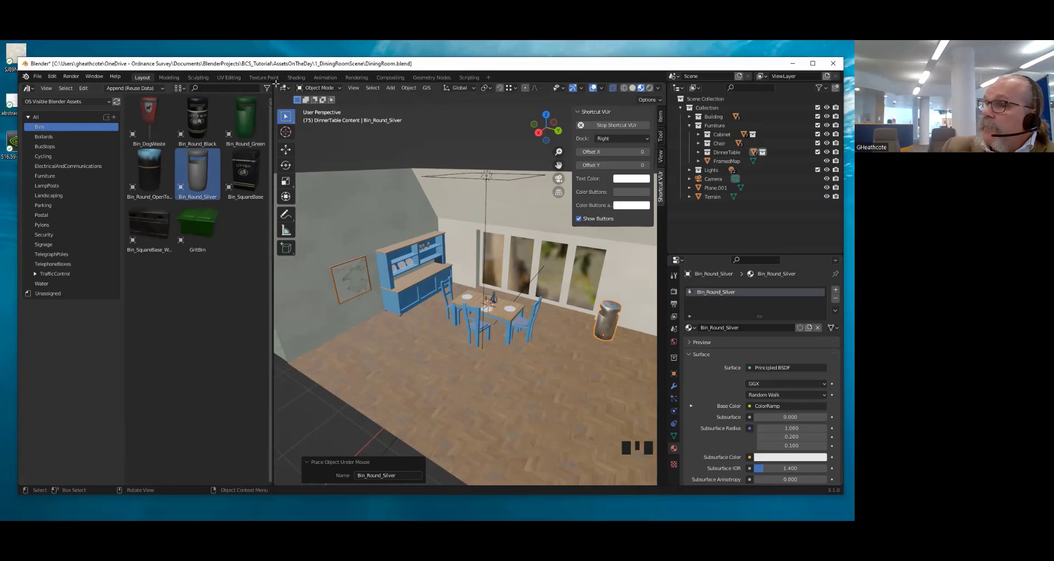
left_click_drag(275, 84, 256, 93)
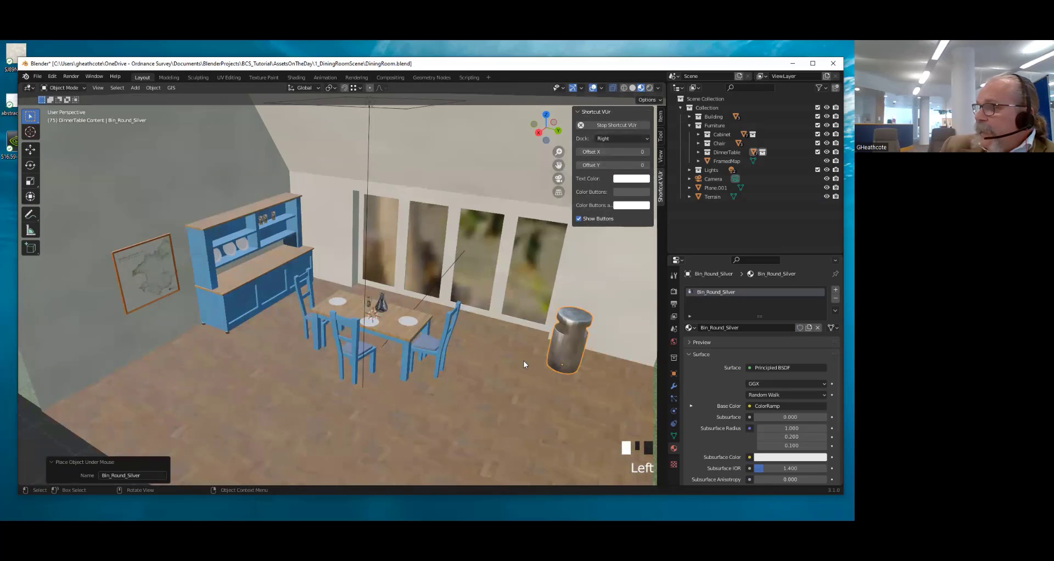
middle_click_drag(522, 360, 175, 352)
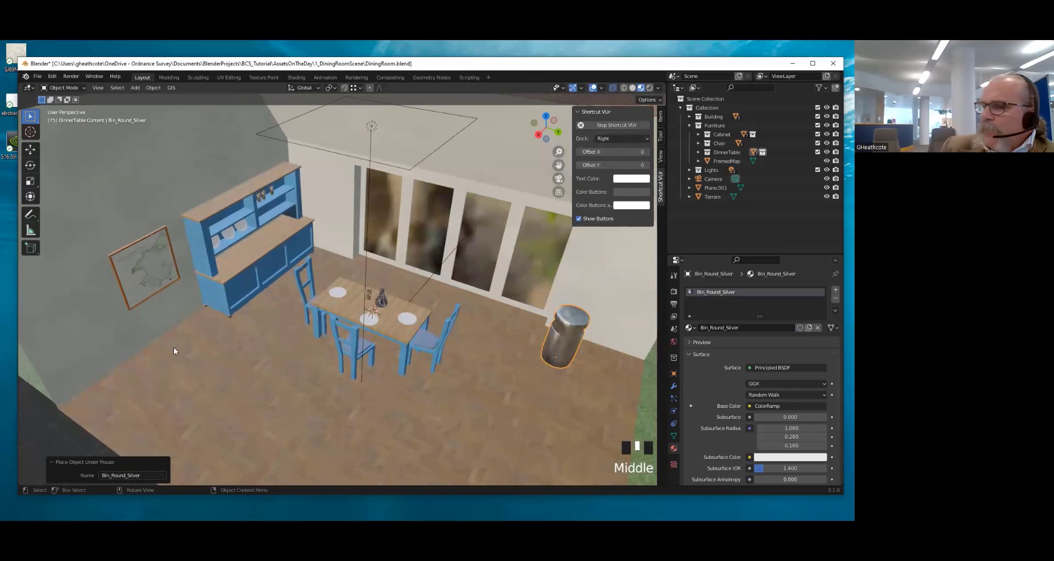
Add a torus mesh at the 3D cursor and set its minor radius to about 0.49 m
left_click(134, 89)
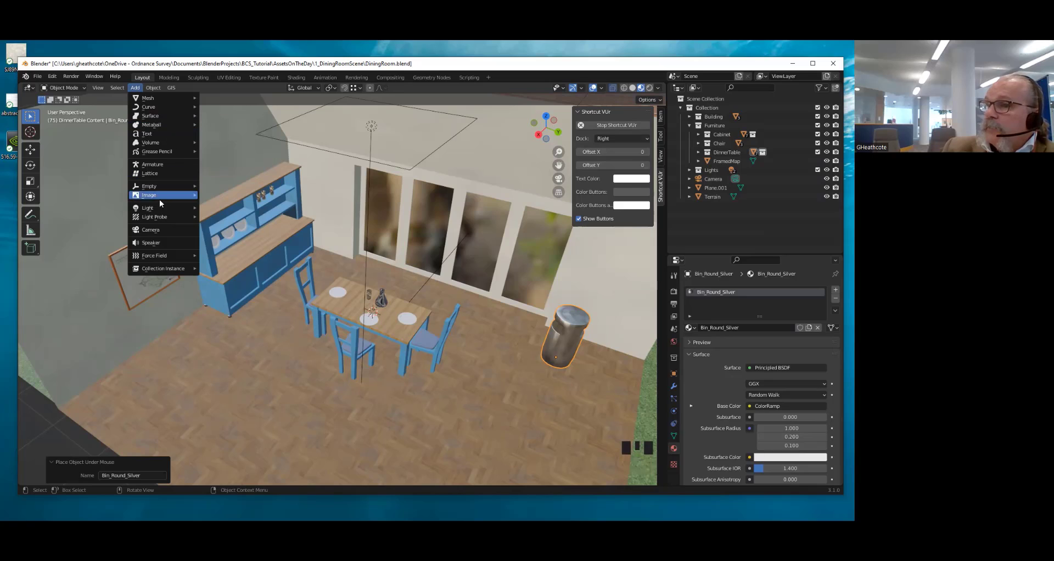
mouse_move(159, 210)
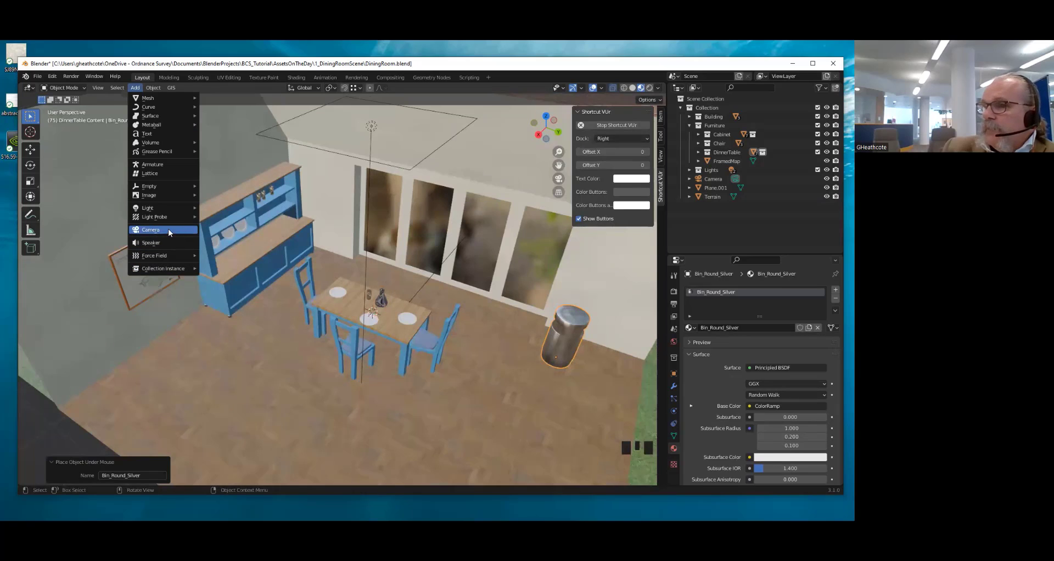
mouse_move(157, 98)
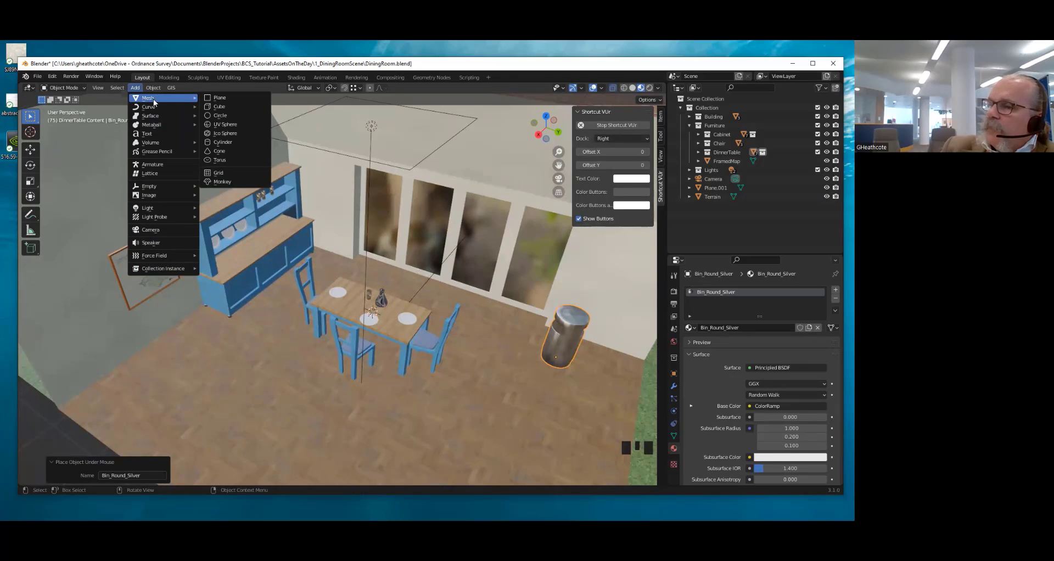
left_click(219, 159)
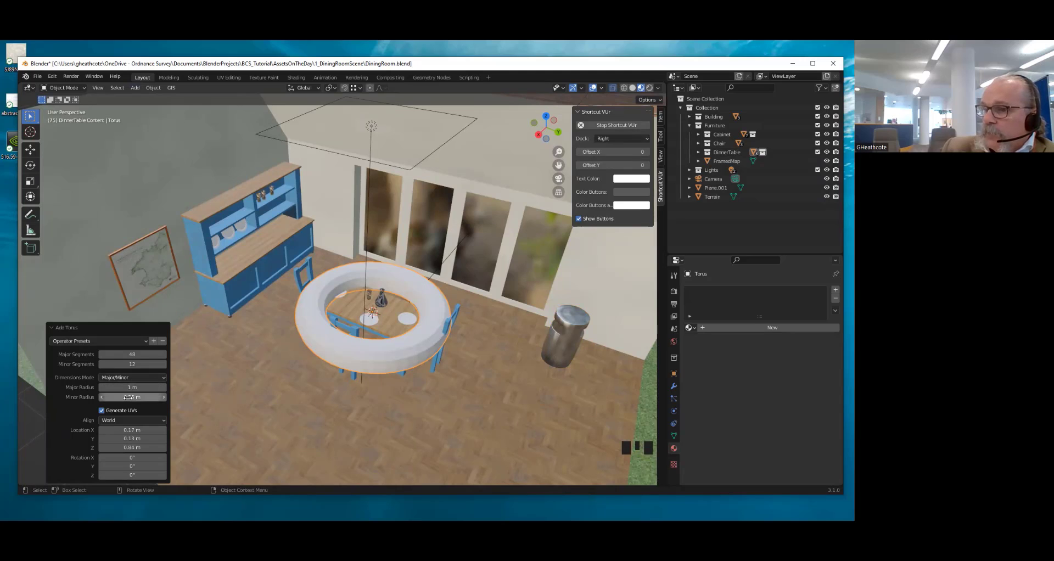
left_click_drag(127, 397, 345, 386)
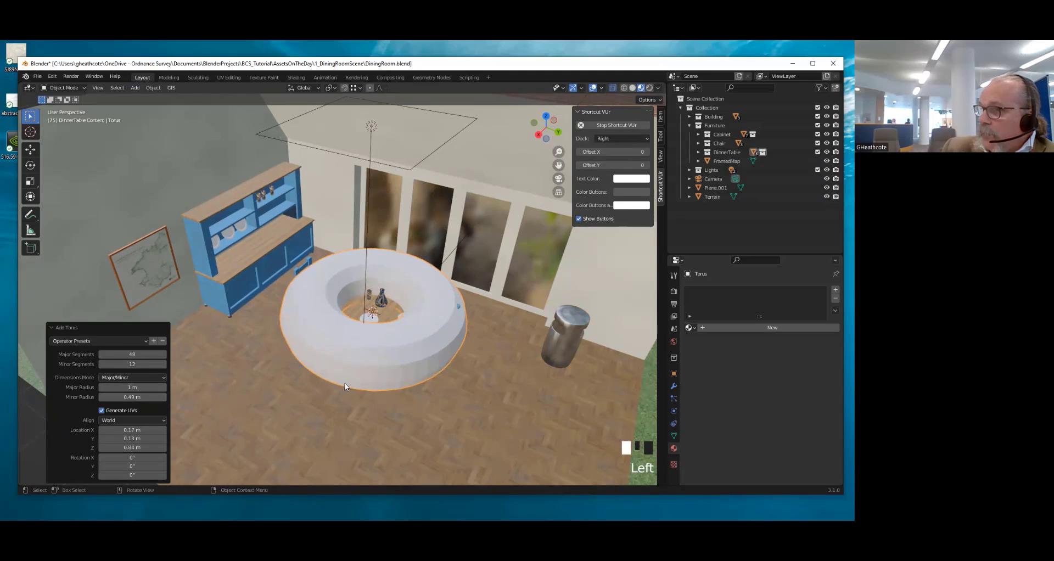
Scale the torus down to doughnut size in two passes, by factors of about -0.146 and 0.304
key("s")
left_click(368, 324)
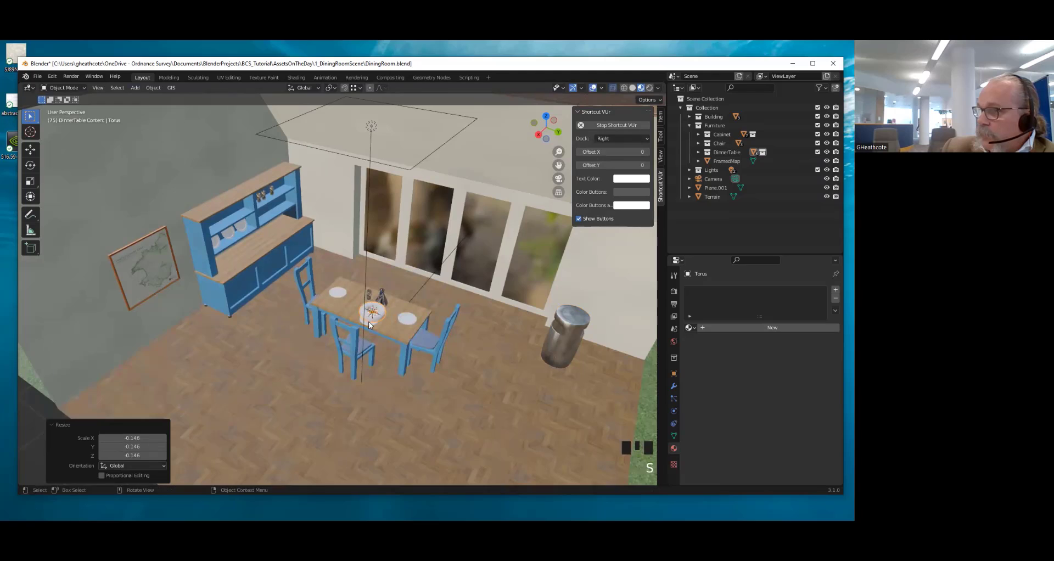
scroll(369, 325, "up", 7)
middle_click_drag(432, 352, 300, 256)
middle_click_drag(488, 412, 430, 369, "shift")
key("s")
left_click(298, 311)
Move the small torus about 0.096 m along X in top view onto the nearby dinner plate
key("KP_7")
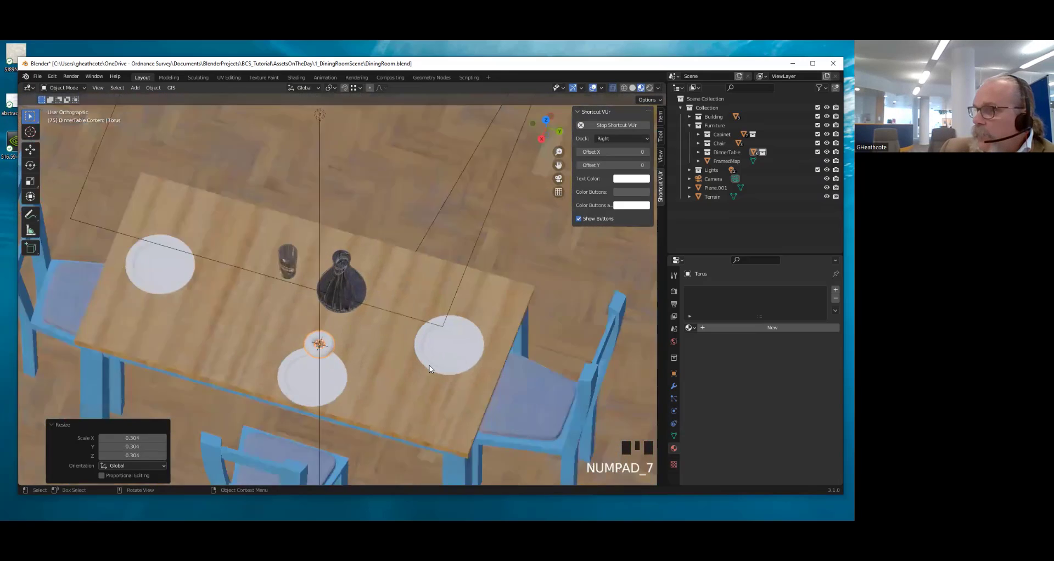
key("g")
left_click(434, 364)
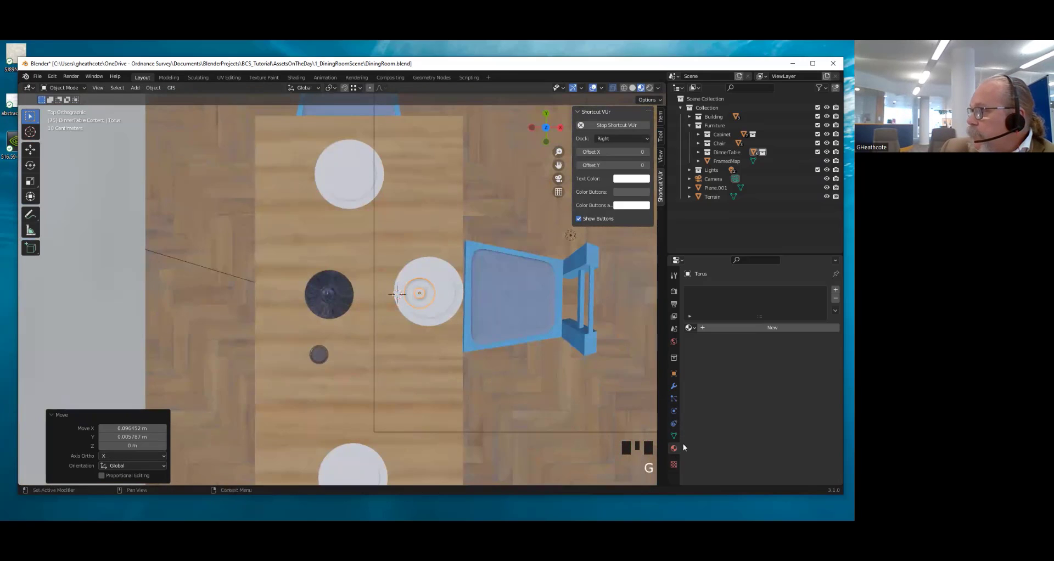
Assign the existing Doughnut material to the torus on the plate
left_click(690, 328)
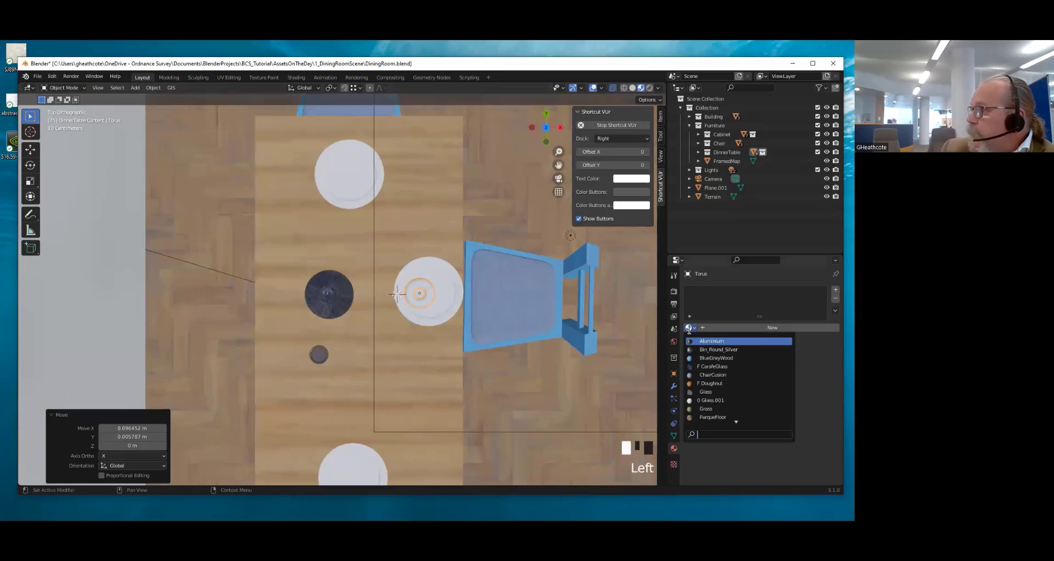
left_click(706, 390)
left_click(690, 328)
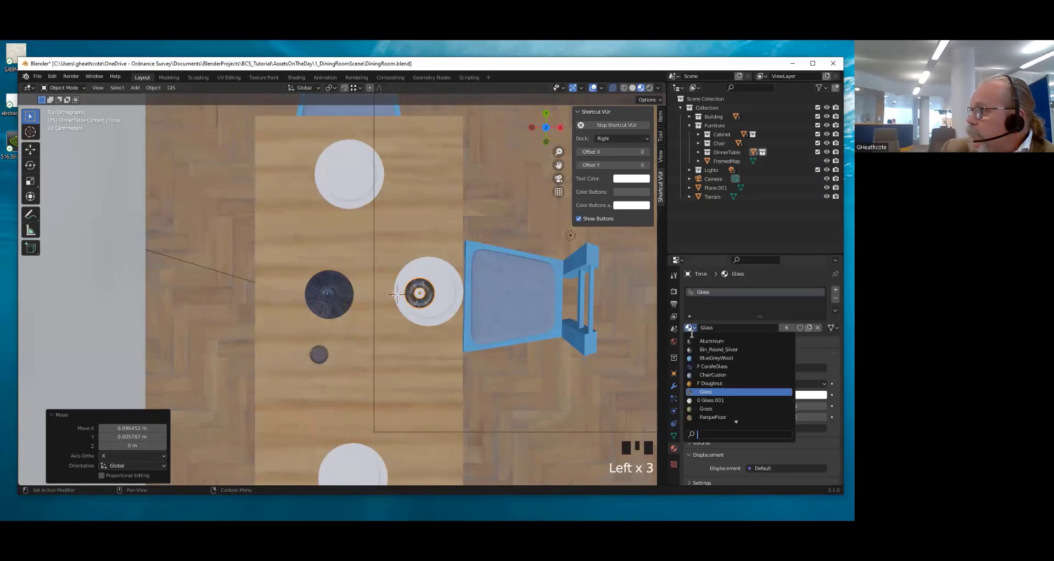
left_click(714, 384)
middle_click_drag(549, 347, 397, 285)
scroll(419, 328, "down", 3)
middle_click_drag(418, 328, 219, 304)
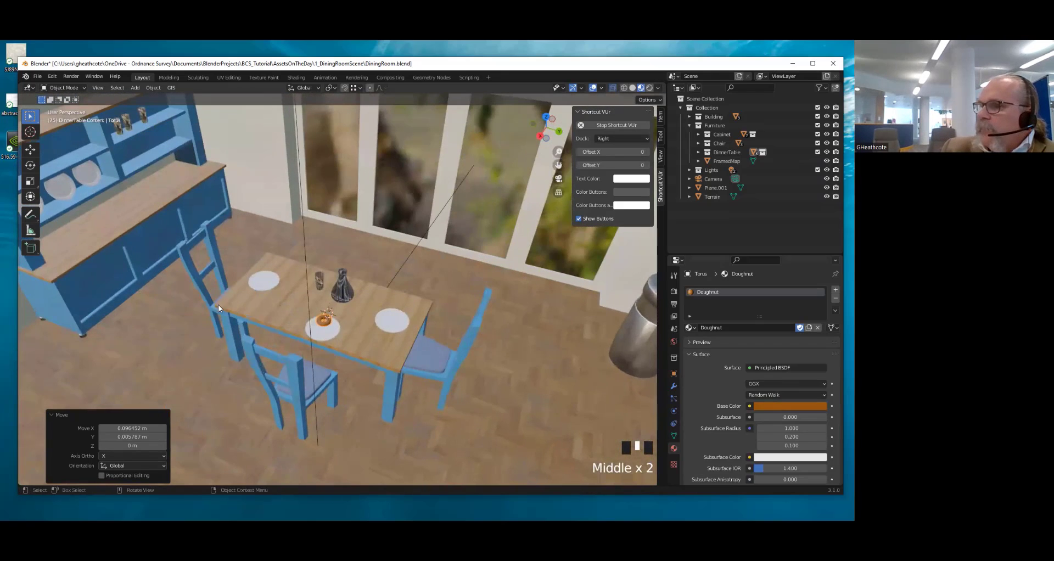
scroll(318, 301, "down", 4)
scroll(319, 299, "up", 3)
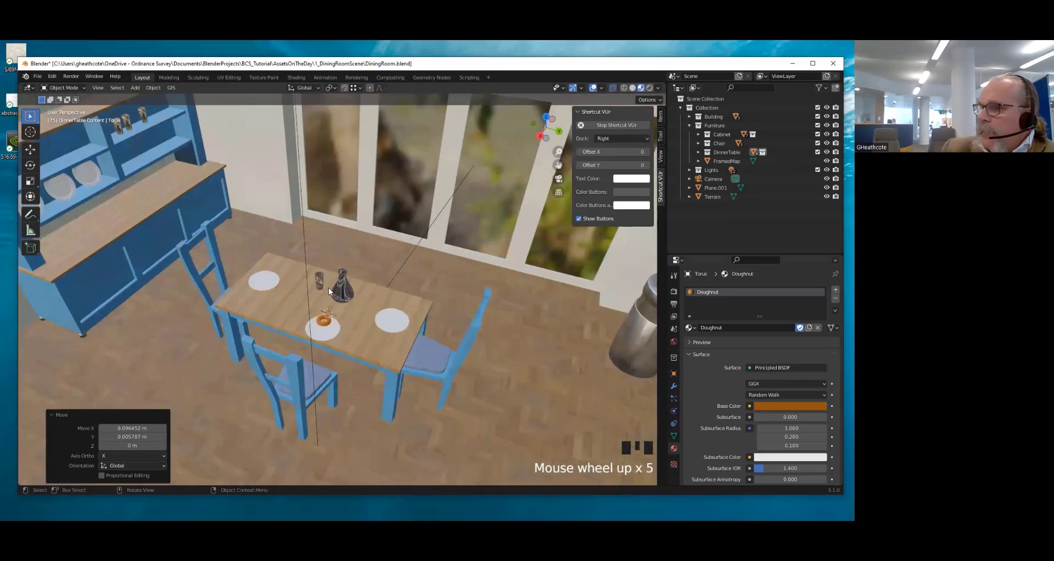
middle_click_drag(328, 288, 306, 279)
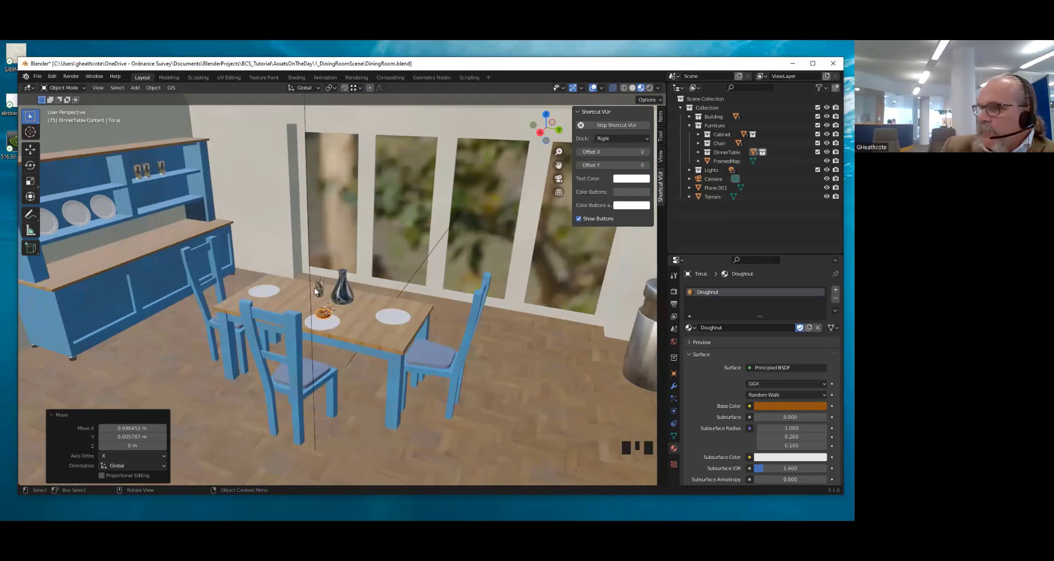
Examine the doughnut on the dinner table up close and the whole dining room from farther out
scroll(313, 236, "down", 3)
scroll(319, 243, "up", 5)
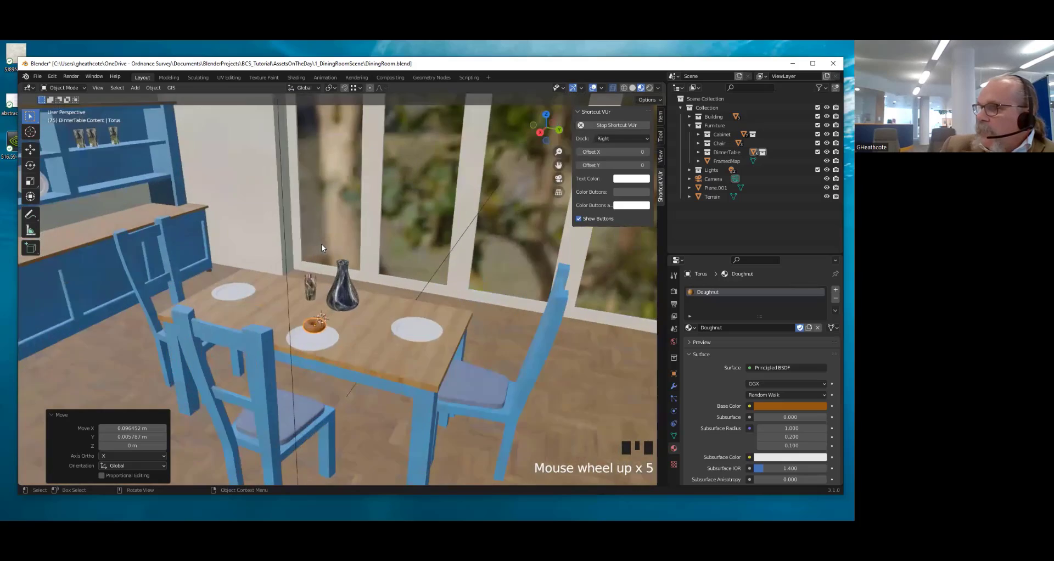
scroll(340, 275, "down", 6)
middle_click_drag(350, 301, 355, 271)
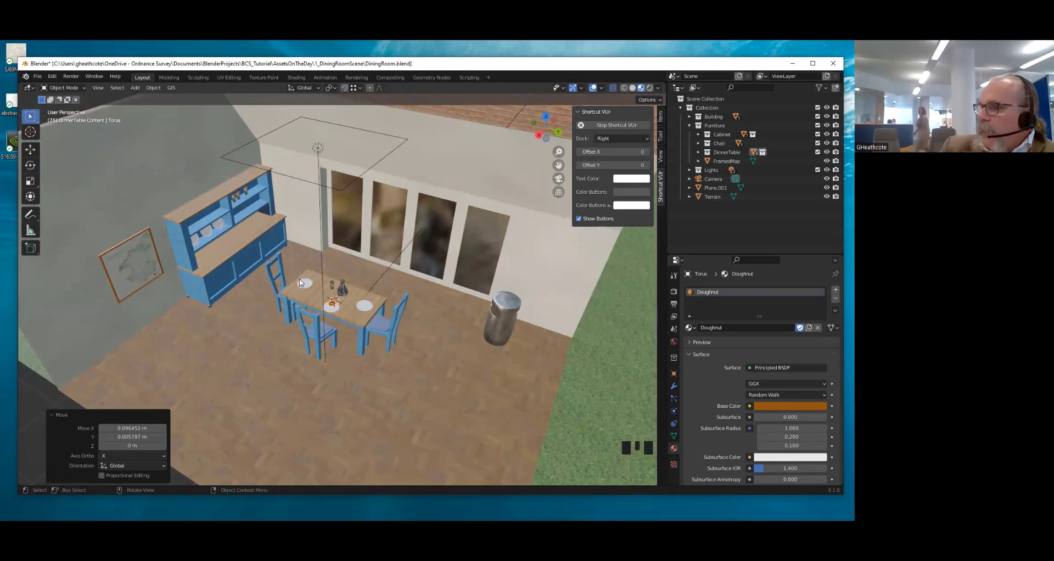
middle_click_drag(337, 274, 344, 265)
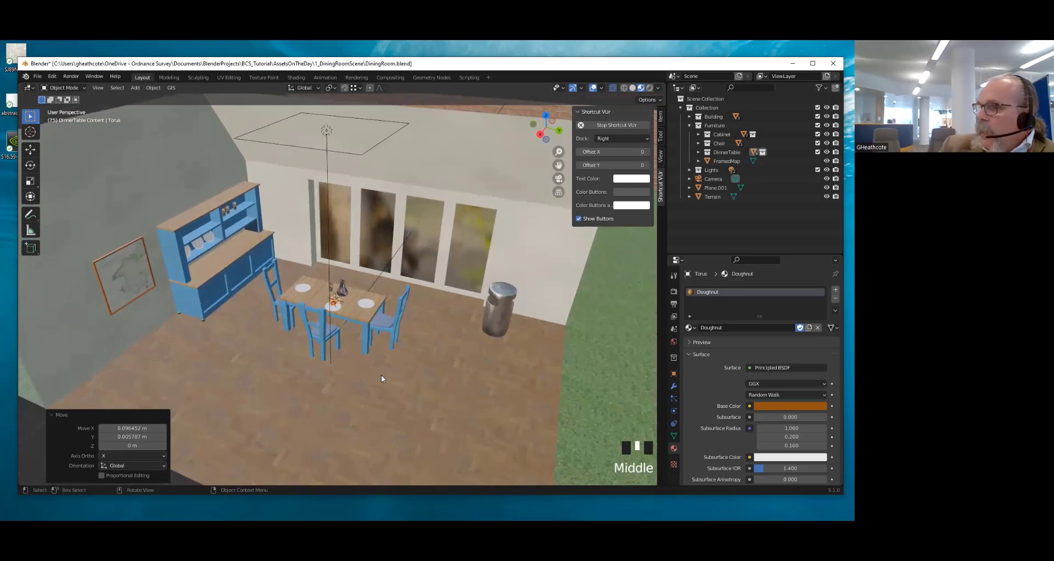
scroll(351, 317, "up", 4)
scroll(351, 316, "down", 5)
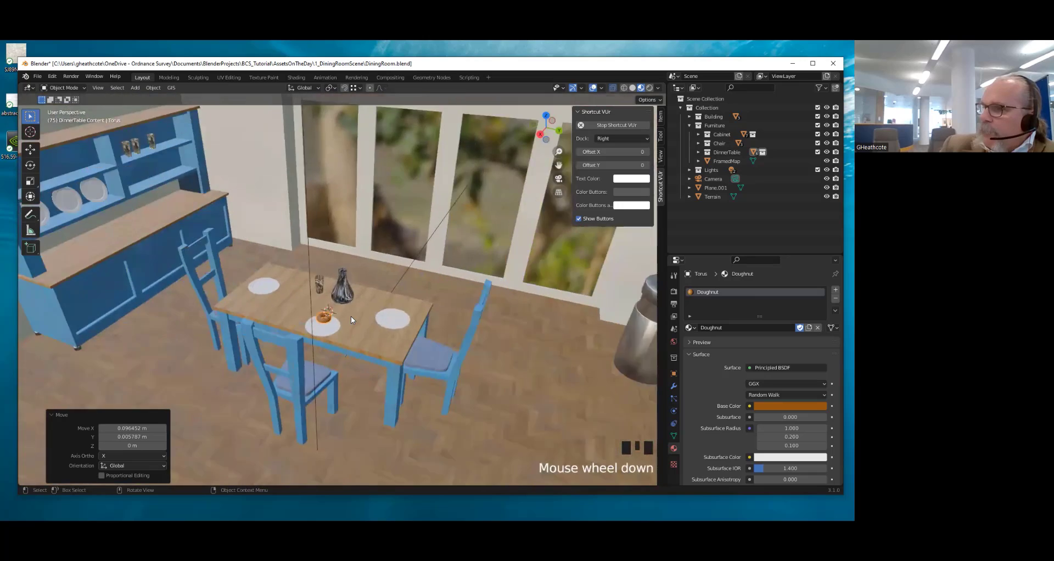
scroll(372, 329, "down", 5)
scroll(371, 327, "up", 5)
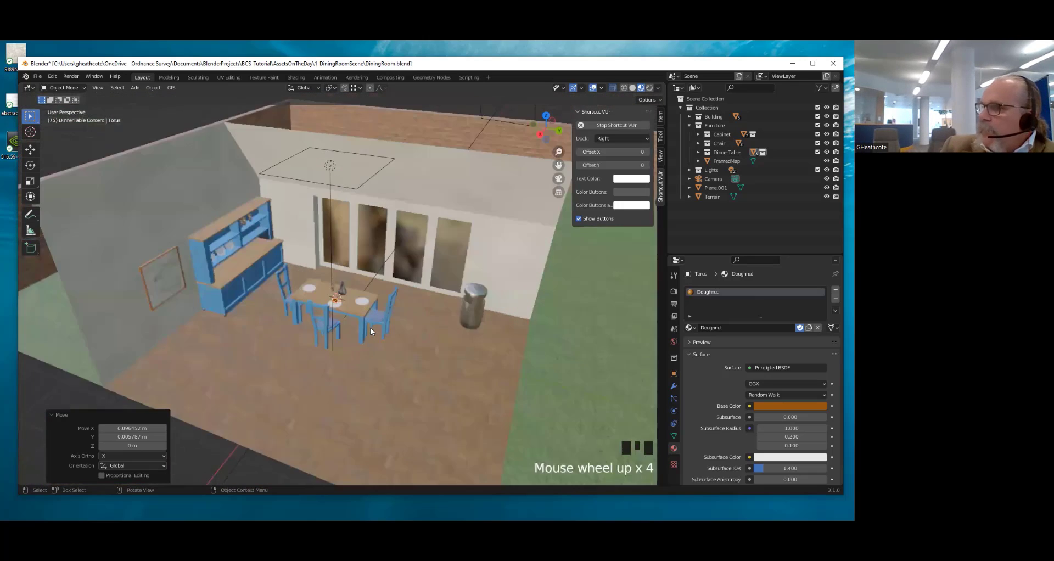
scroll(371, 328, "down", 2)
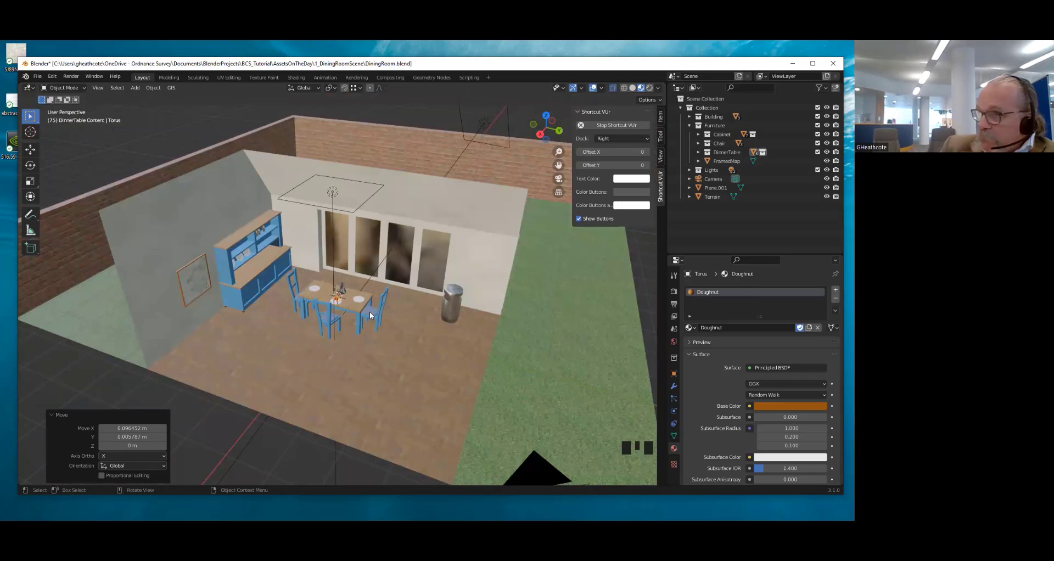
Place the 3D cursor on the grass beside the dining room and add a cylinder mesh there
right_click(555, 361, "shift")
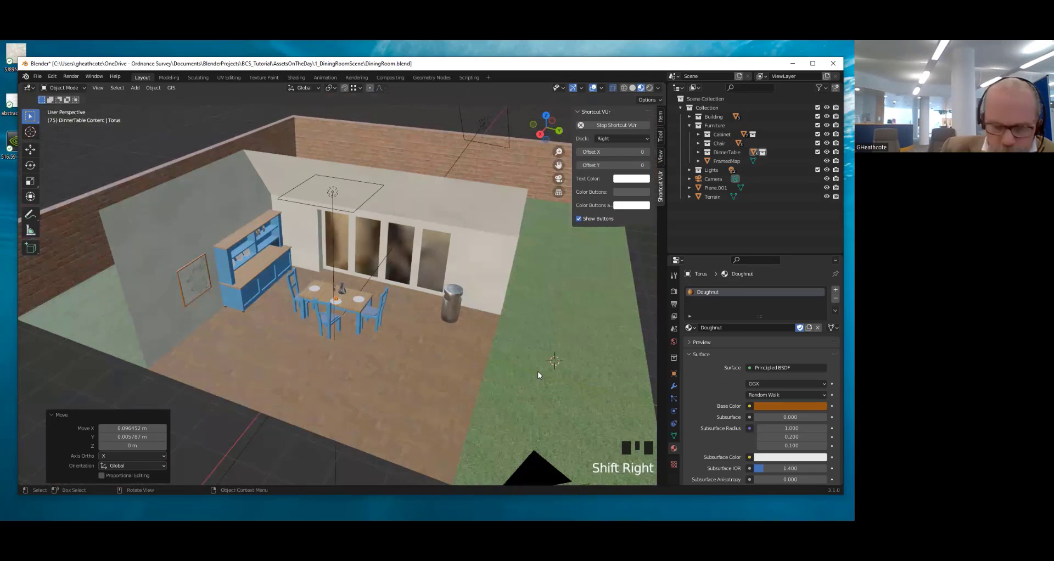
key("shift+a")
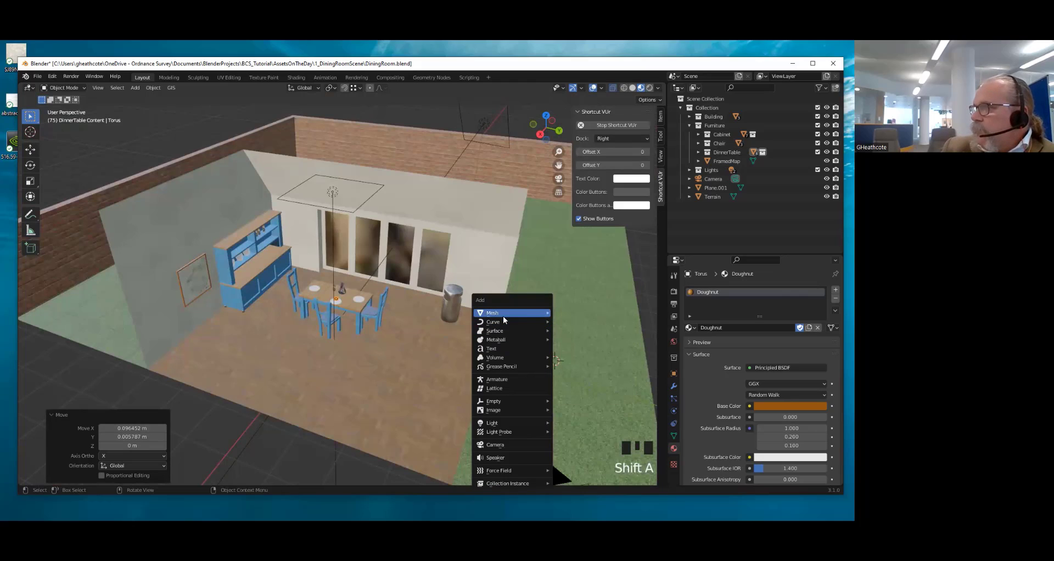
mouse_move(503, 316)
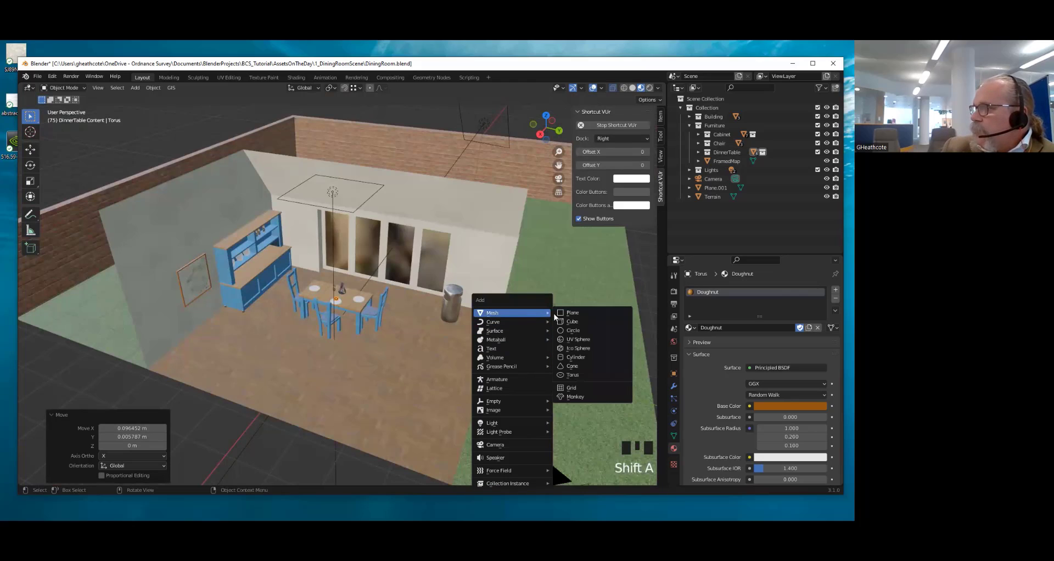
left_click(574, 357)
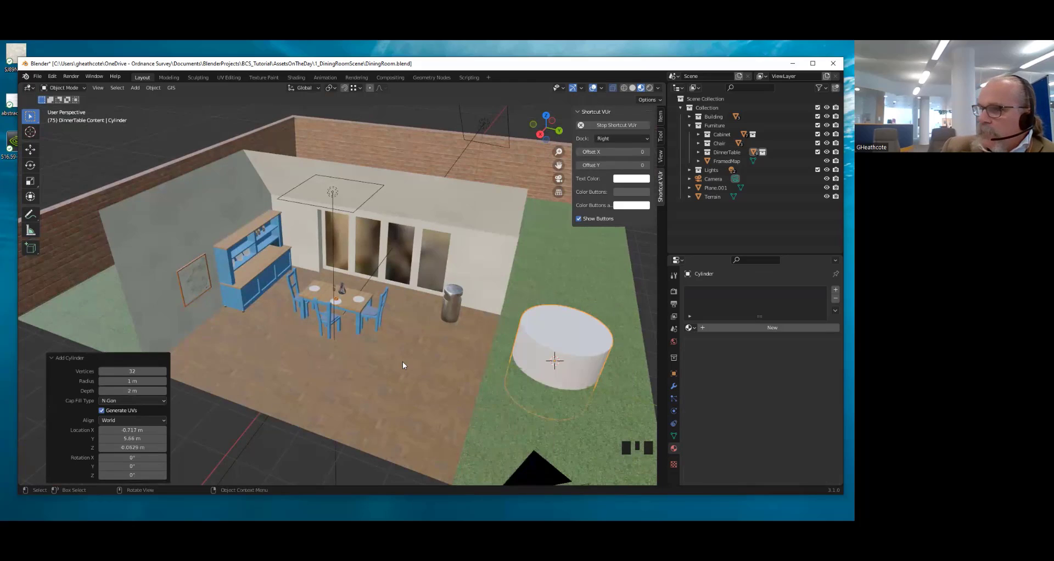
Set the new cylinder's radius to 0.22 m and its depth to 1.55 m
left_click(130, 381)
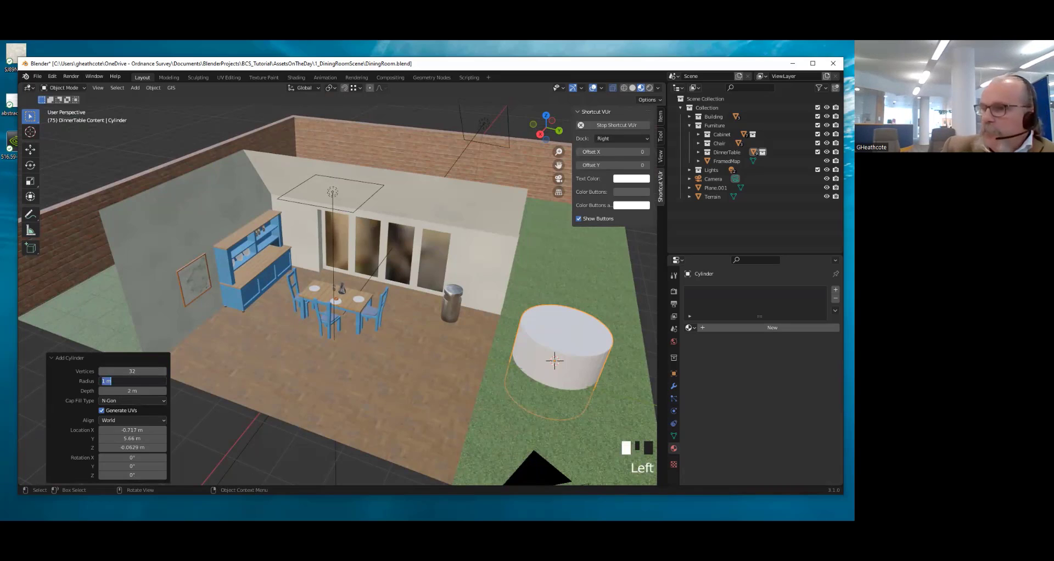
type("0.22")
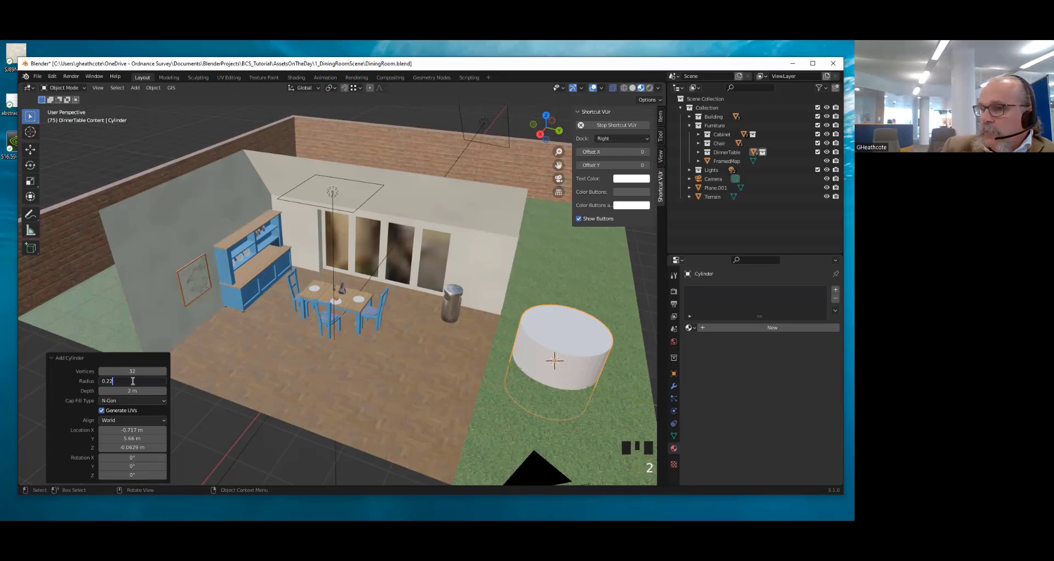
key("Return")
left_click(131, 390)
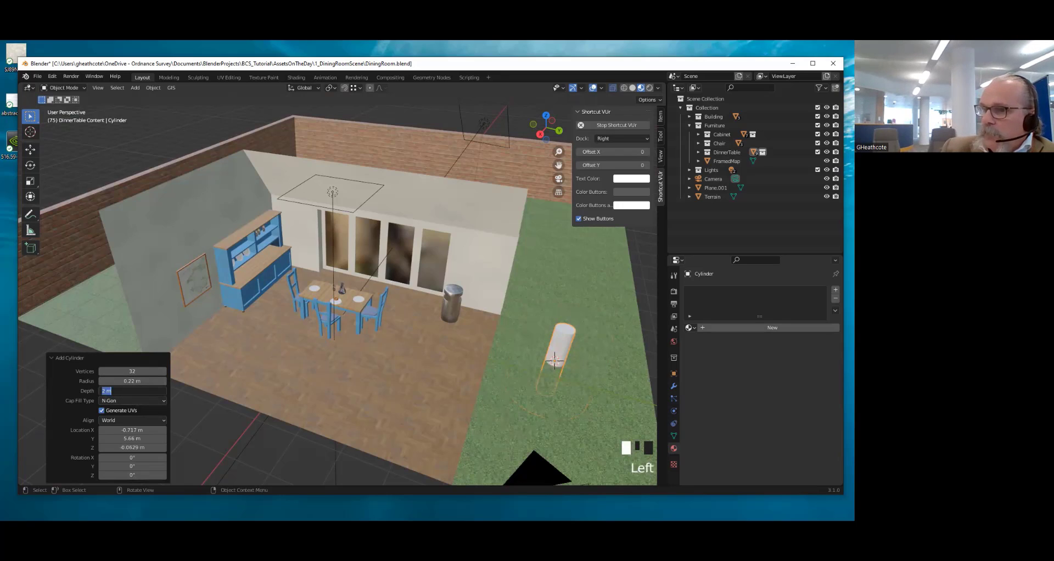
type("1.55")
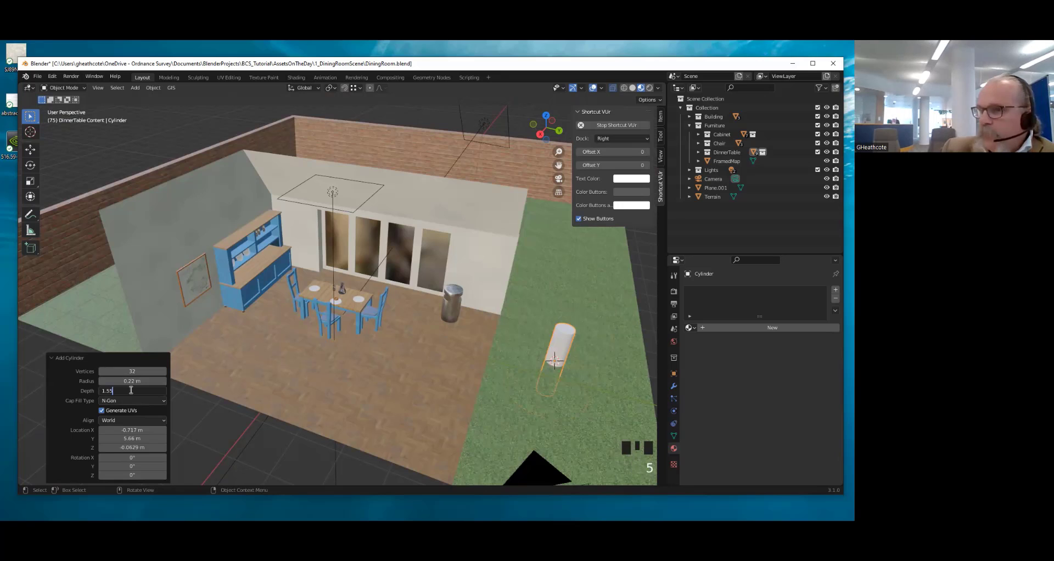
key("Return")
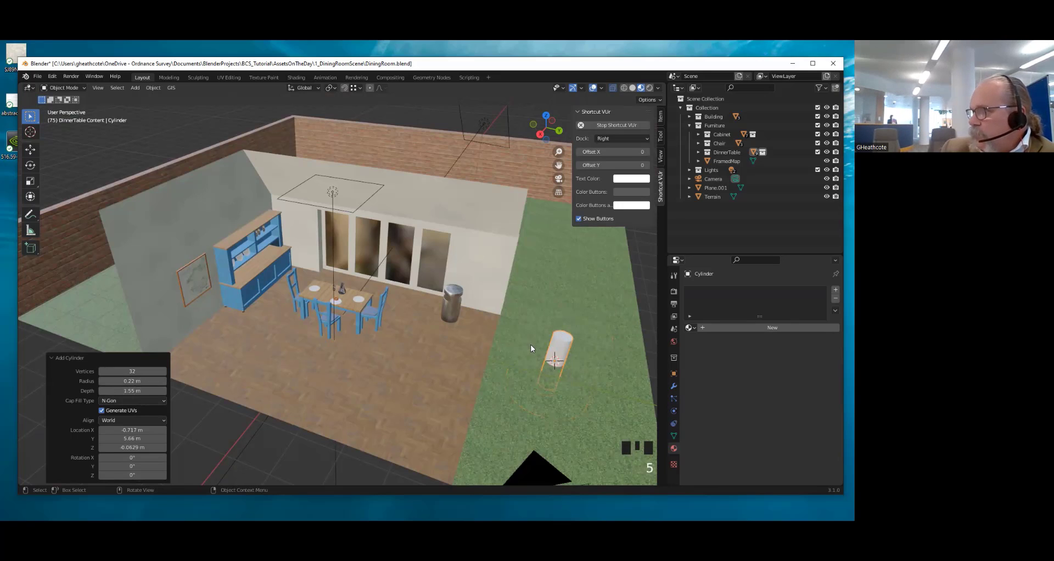
Switch the cylinder on the grass to Edit Mode and turn off X-ray display
middle_click_drag(530, 344, 342, 312, "shift")
scroll(341, 311, "up", 3)
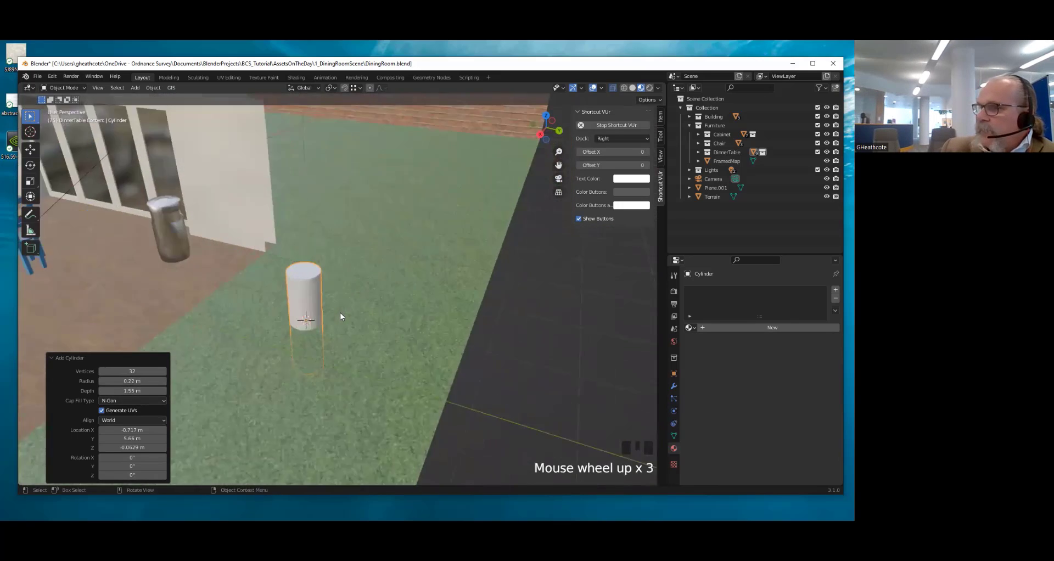
scroll(340, 312, "up", 3)
scroll(220, 343, "down", 2)
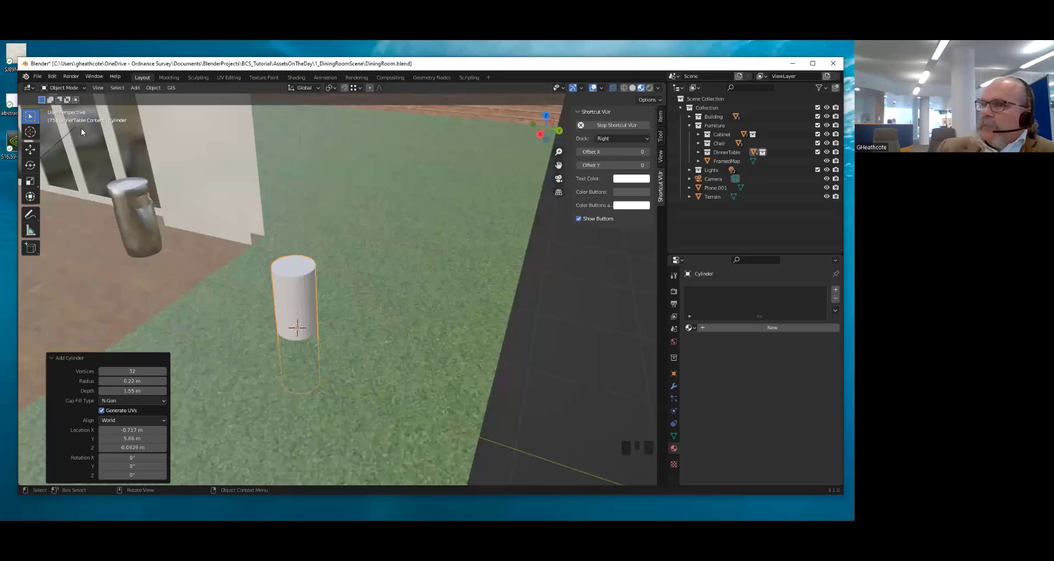
left_click(74, 89)
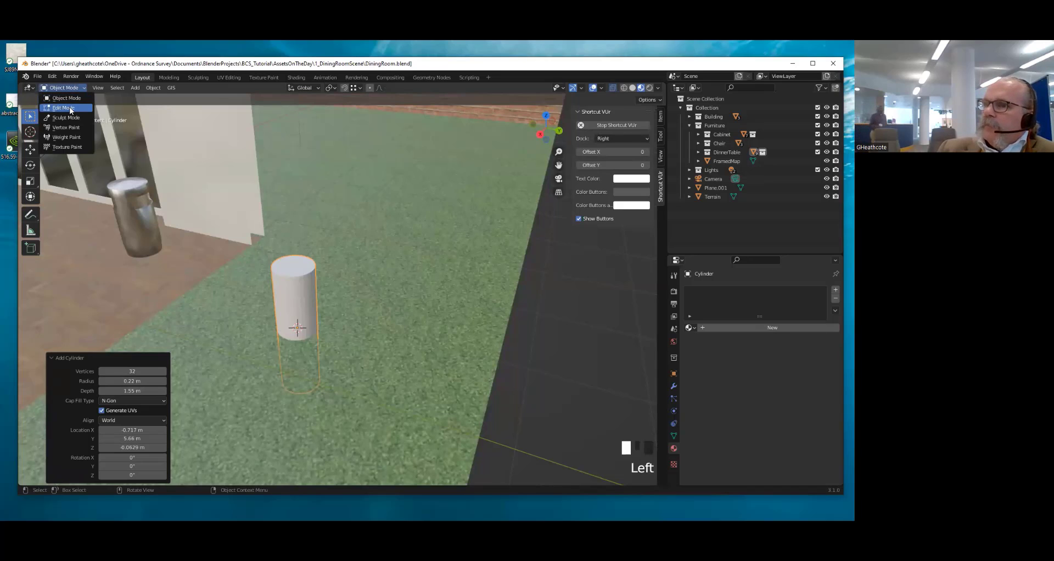
left_click(68, 107)
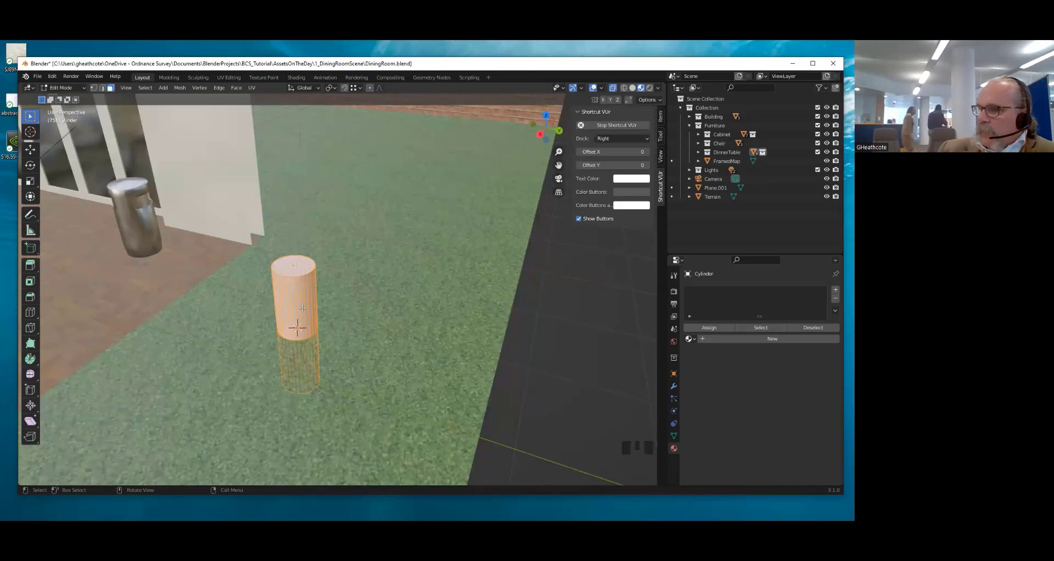
key("alt+z")
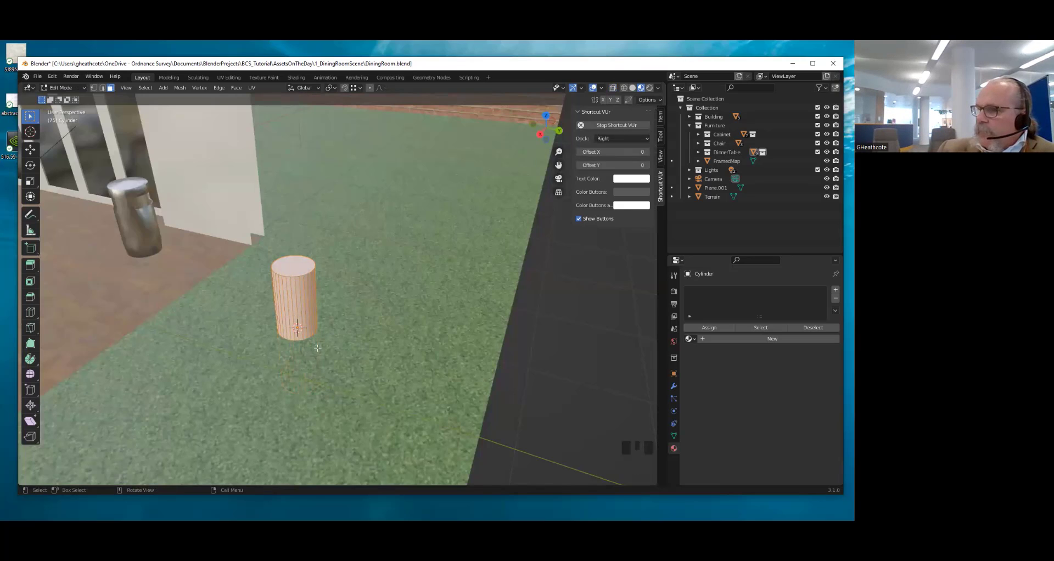
Try face, edge and vertex selection on the cylinder's side, selecting individual faces and an edge
scroll(301, 330, "up", 4)
middle_click_drag(190, 260, 373, 305, "shift")
left_click(373, 305)
left_click(397, 303)
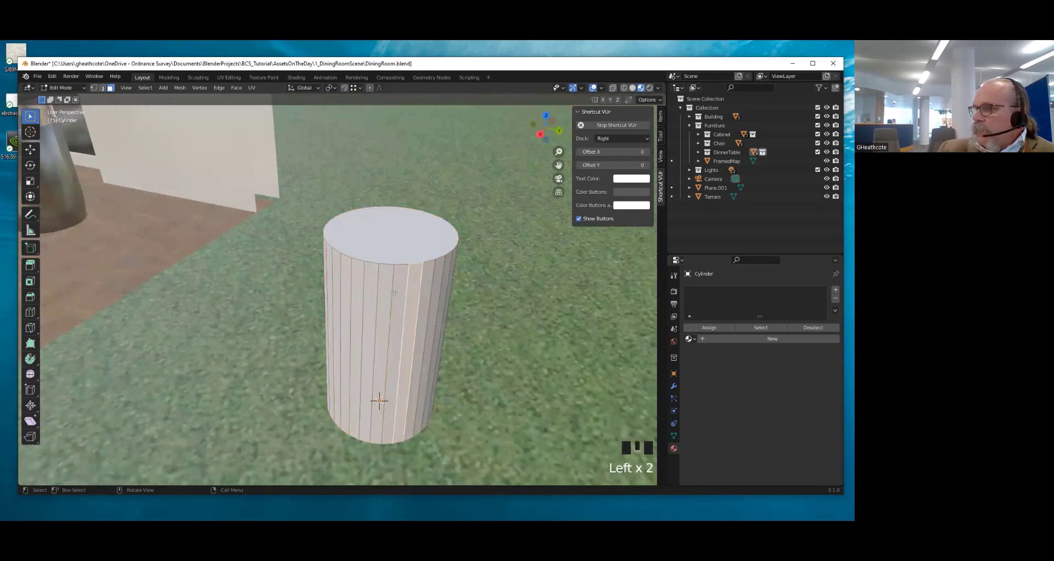
key("2")
left_click(392, 292)
key("1")
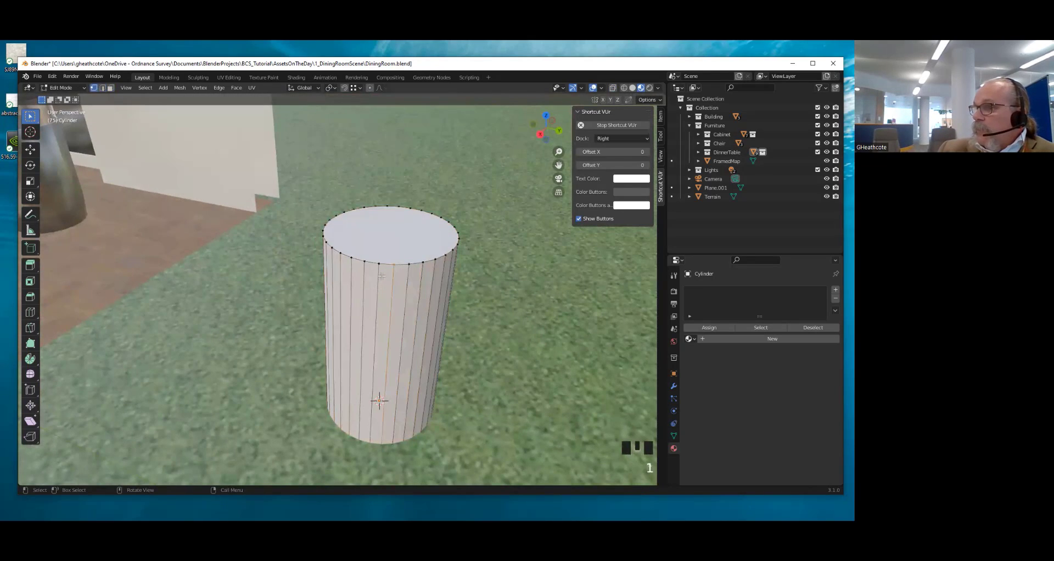
scroll(379, 266, "down", 3)
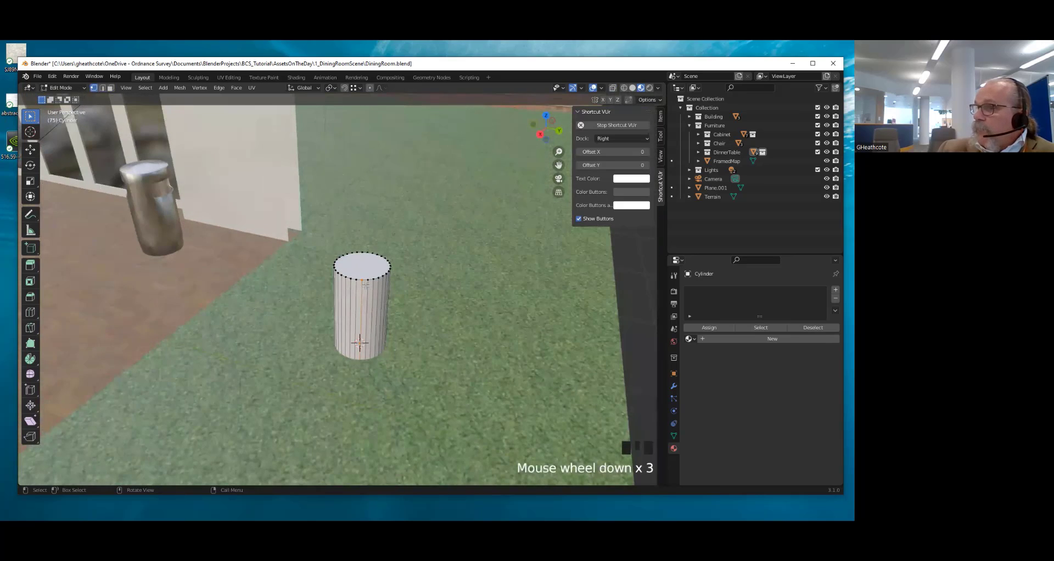
scroll(365, 285, "up", 3)
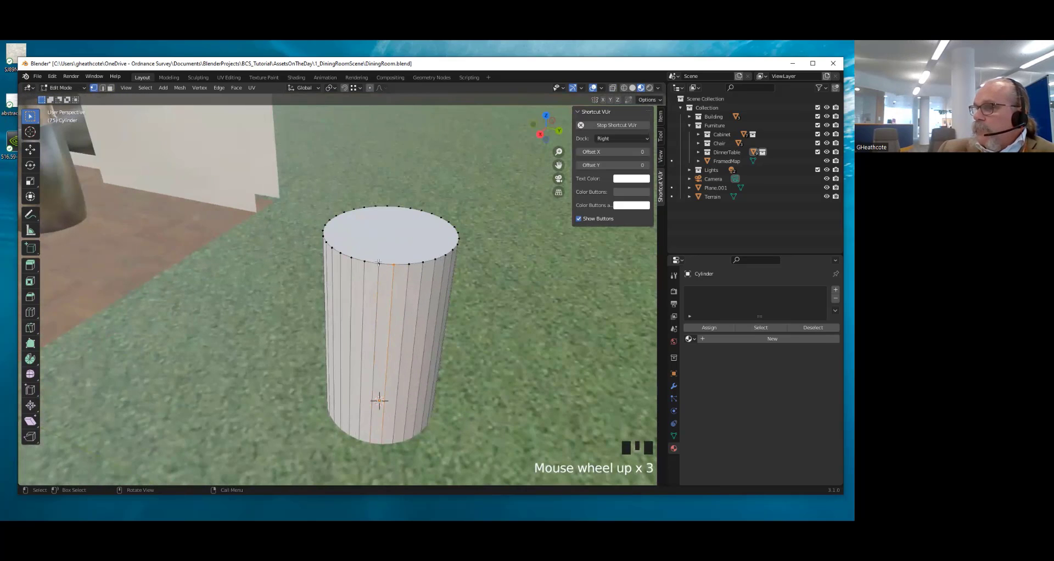
Try moving selected geometry at the cylinder's side and rotating one of its side faces
left_click(390, 274)
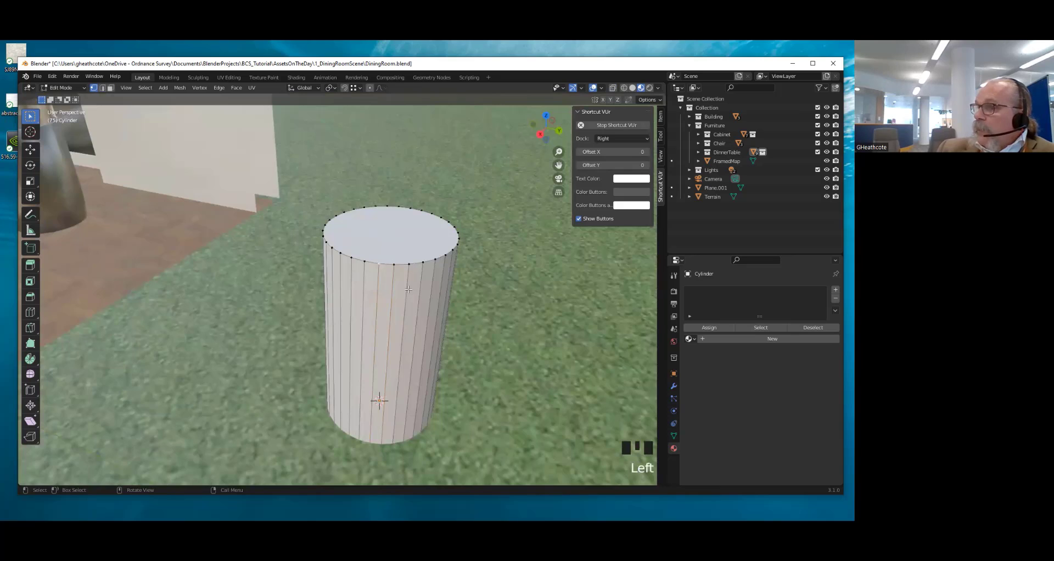
key("g")
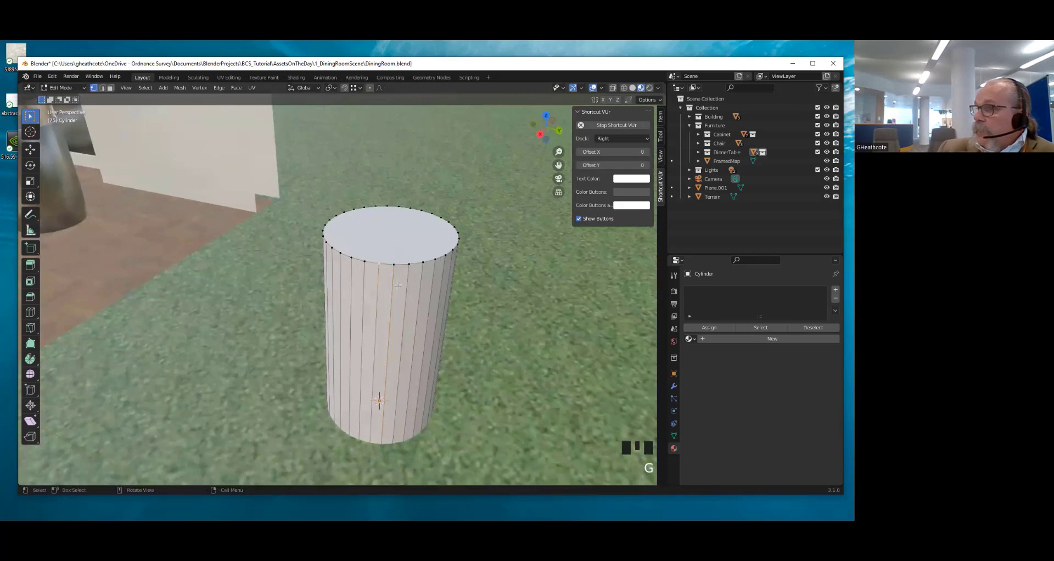
key("3")
left_click(374, 292)
key("r")
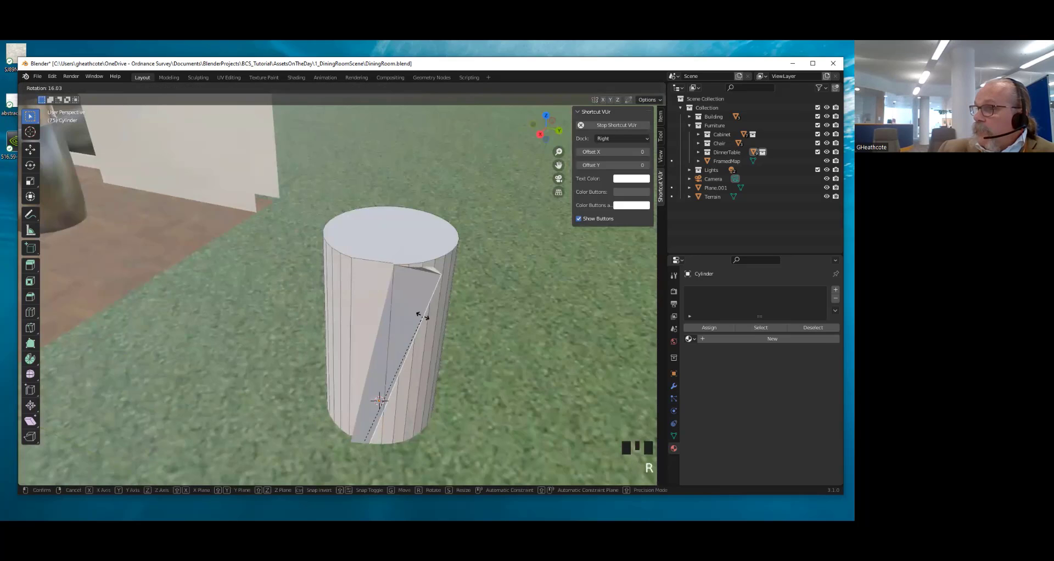
scroll(379, 348, "down", 2)
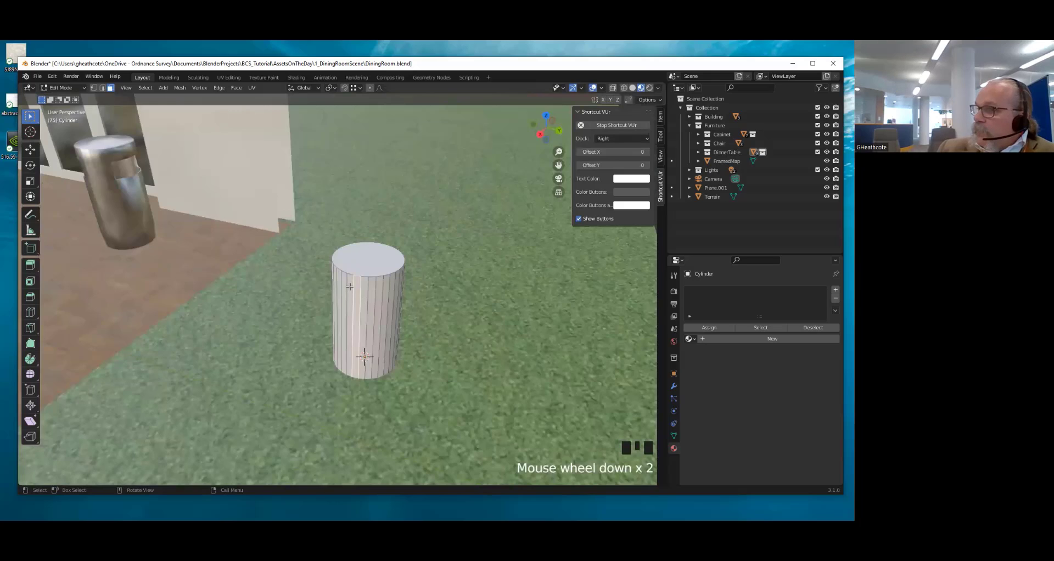
Select the cylinder's whole mesh in vertex mode and move it up about 0.77 m along Z
key("1")
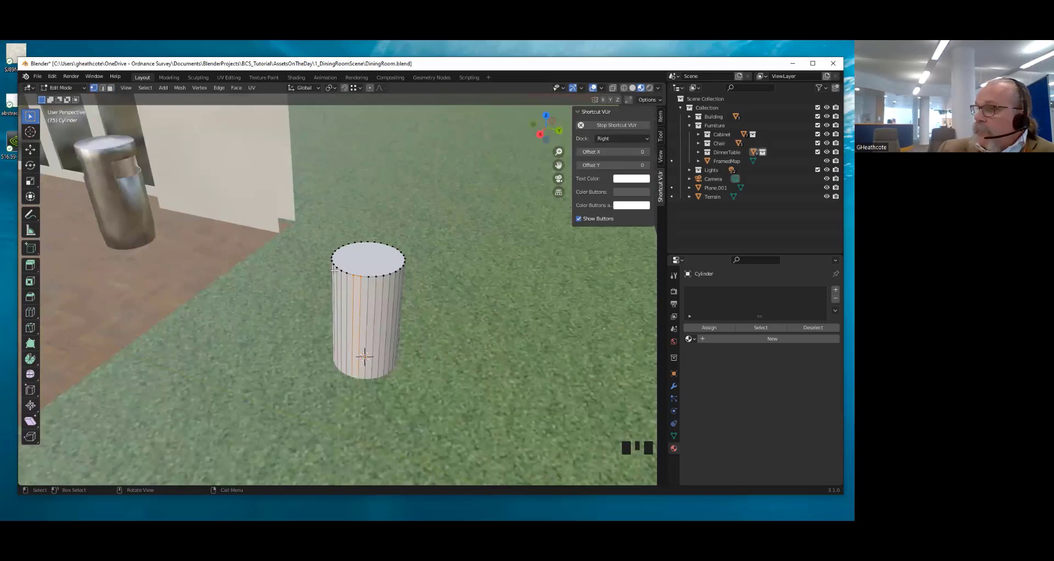
key("a")
key("g")
key("z")
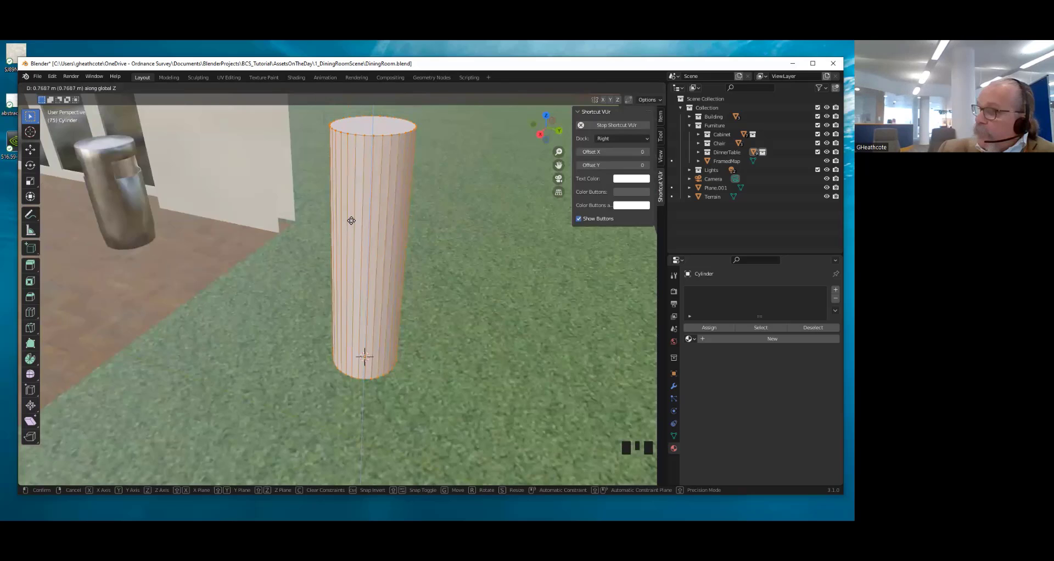
left_click(351, 221)
Add two horizontal loop cuts near the cylinder's base, the first slid down by factor 0.567 and the second just below it
scroll(406, 281, "down", 3)
scroll(365, 357, "up", 4)
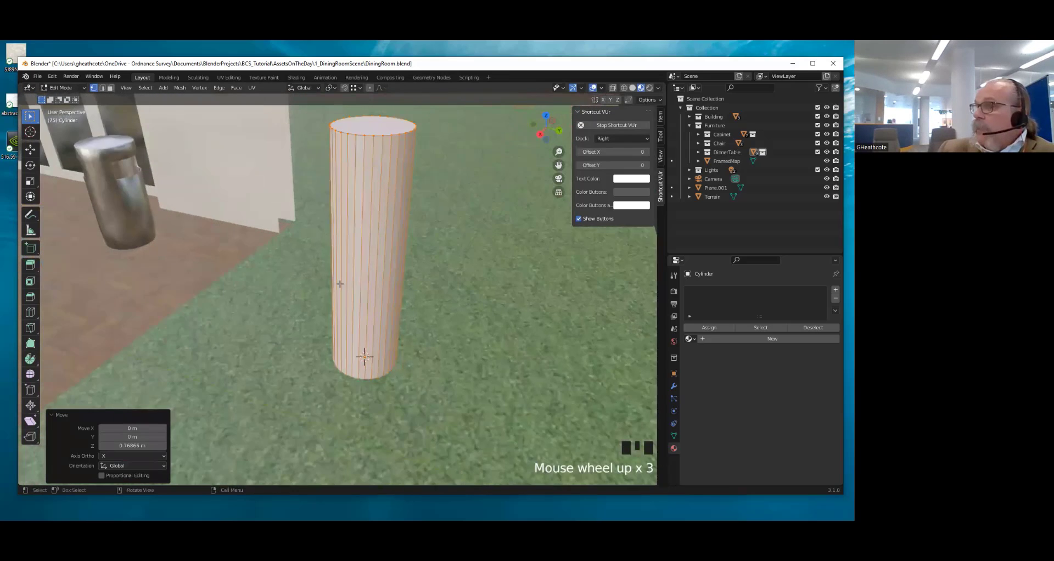
scroll(336, 303, "down", 3)
middle_click_drag(336, 303, 355, 271, "shift")
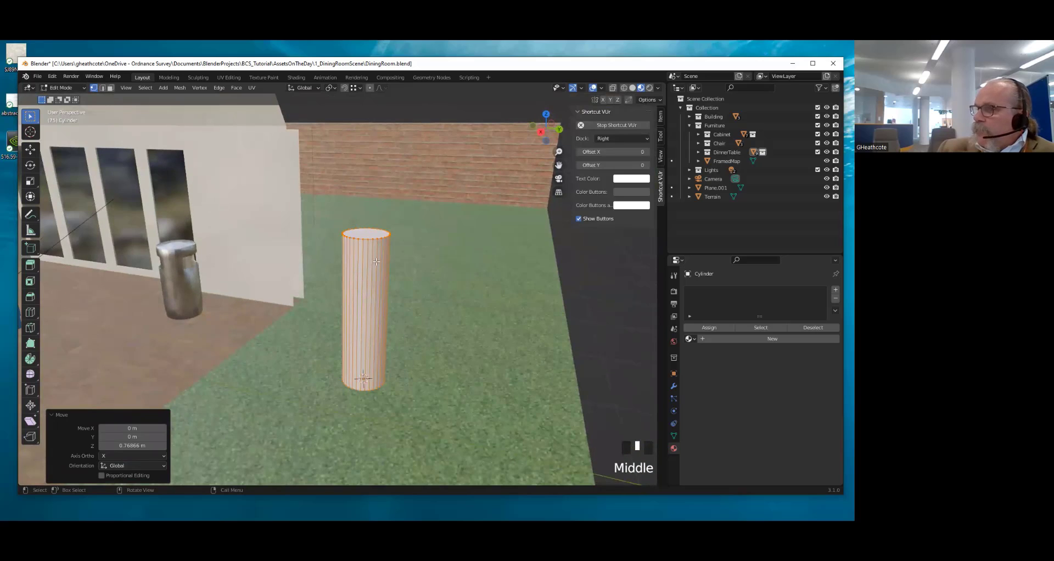
scroll(376, 261, "up", 4)
scroll(375, 158, "down", 2)
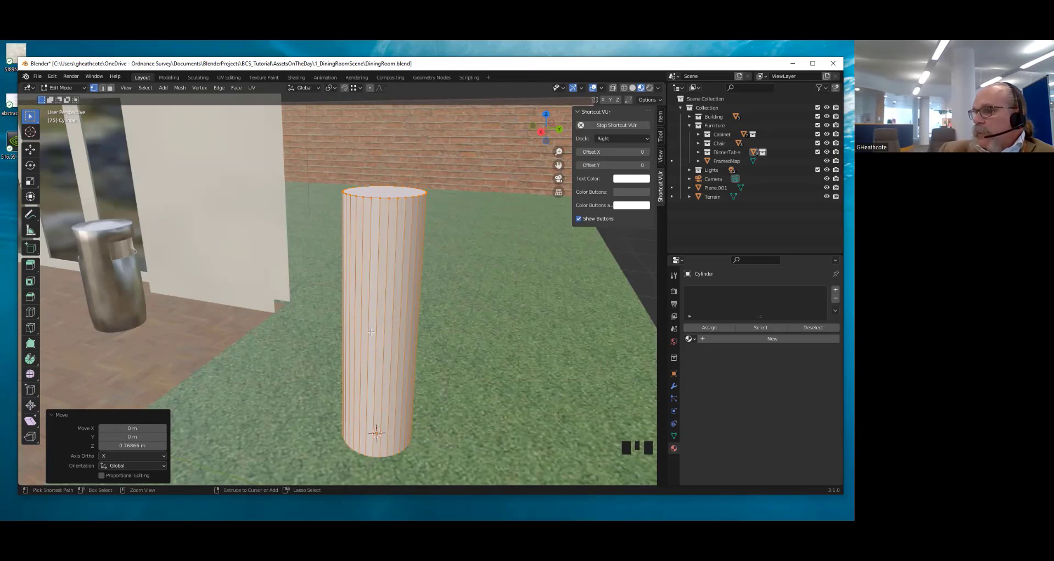
key("ctrl+r")
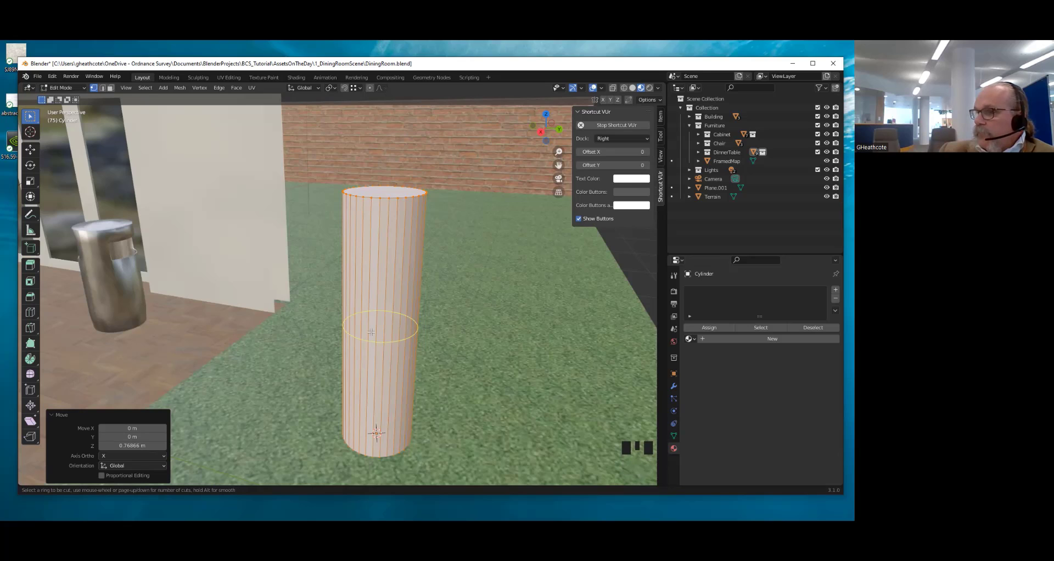
left_click(371, 331)
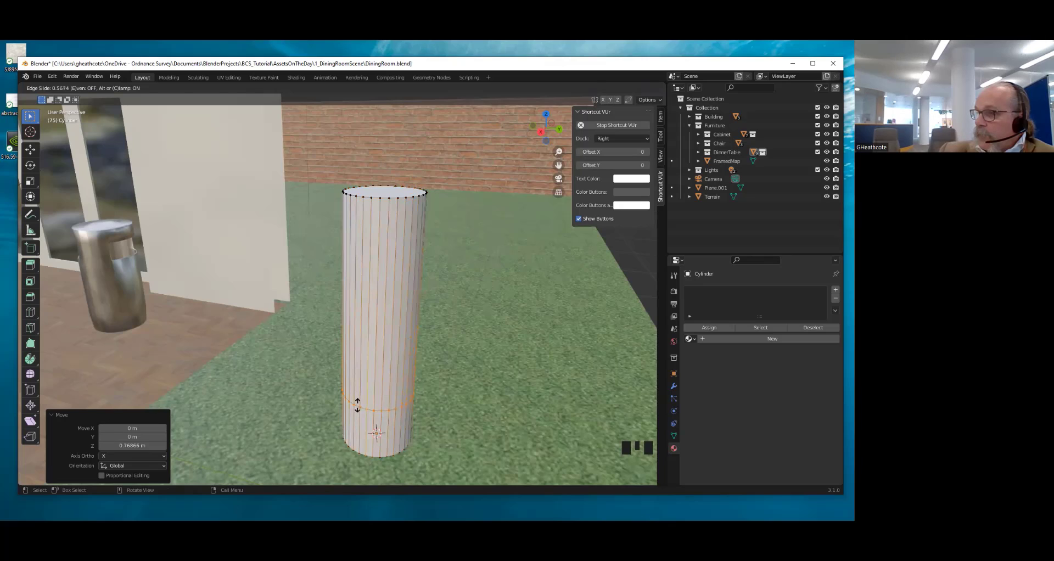
left_click(357, 405)
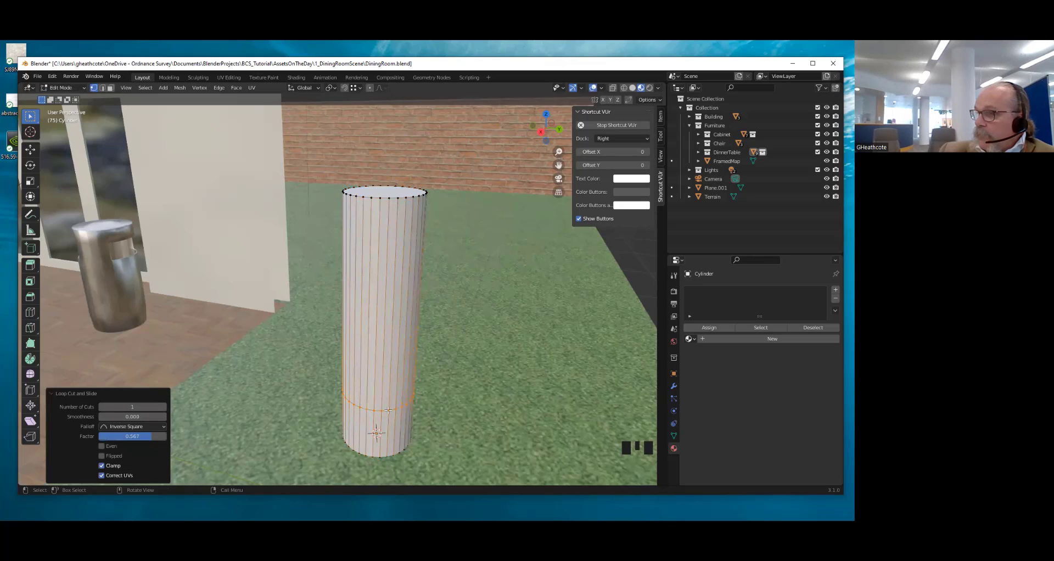
key("ctrl+r")
left_click(363, 426)
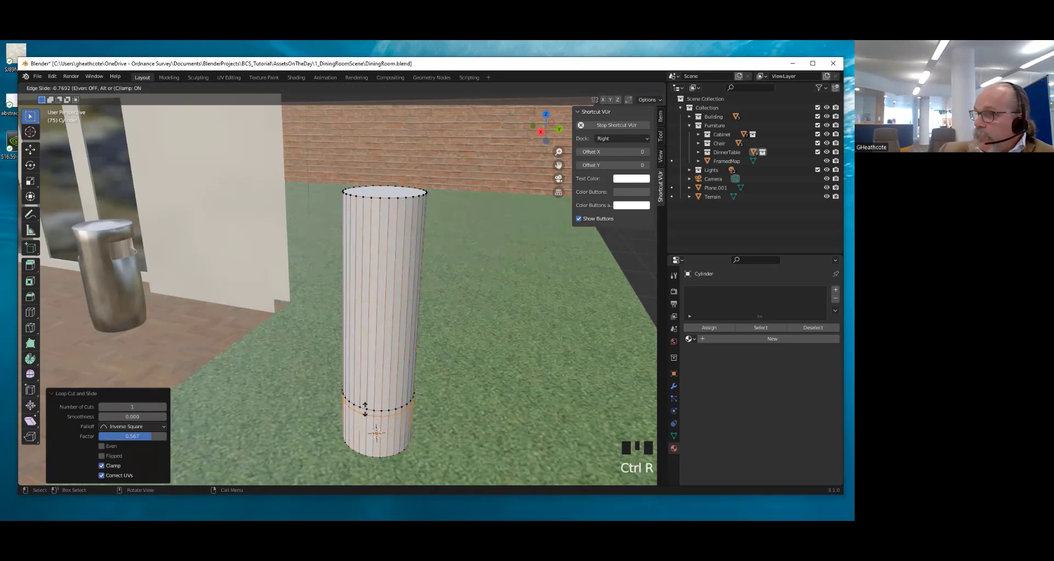
left_click(365, 409)
In face mode with X-ray on, select the cylinder's base faces and scale them about 1.197 in X and Y only
middle_click_drag(365, 409, 443, 361)
key("3")
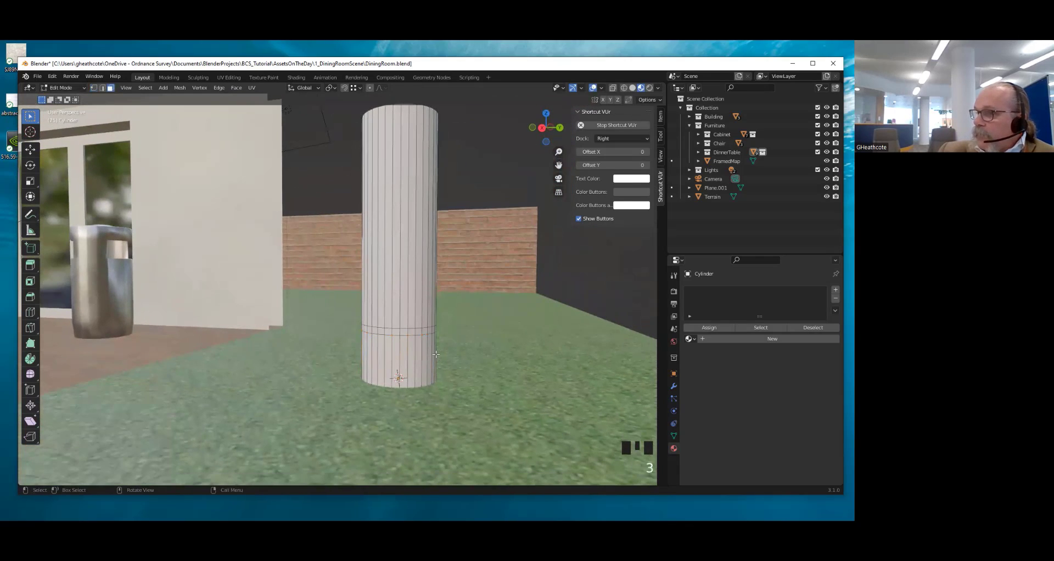
key("alt+z")
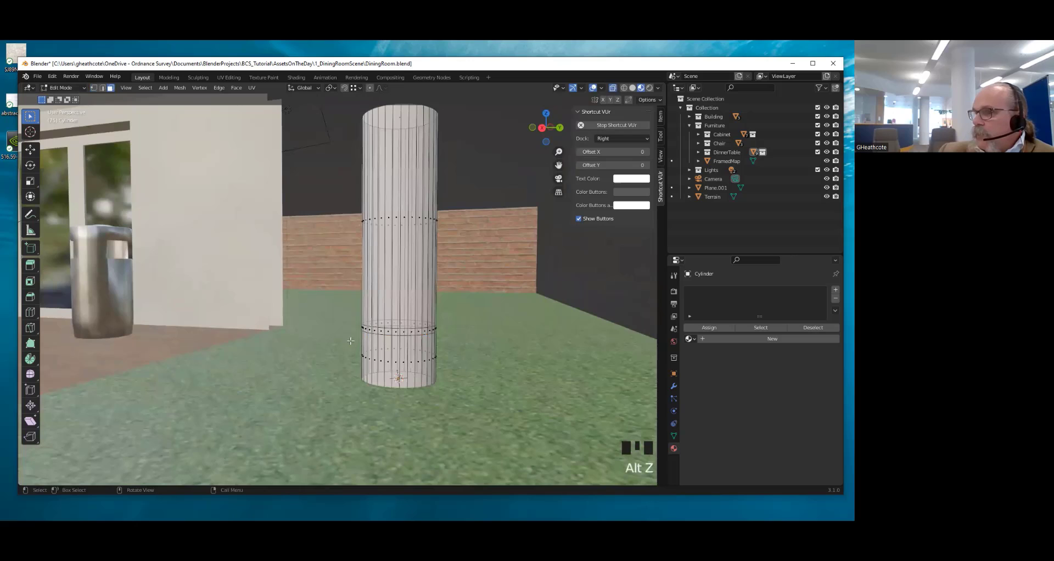
left_click_drag(350, 339, 452, 376)
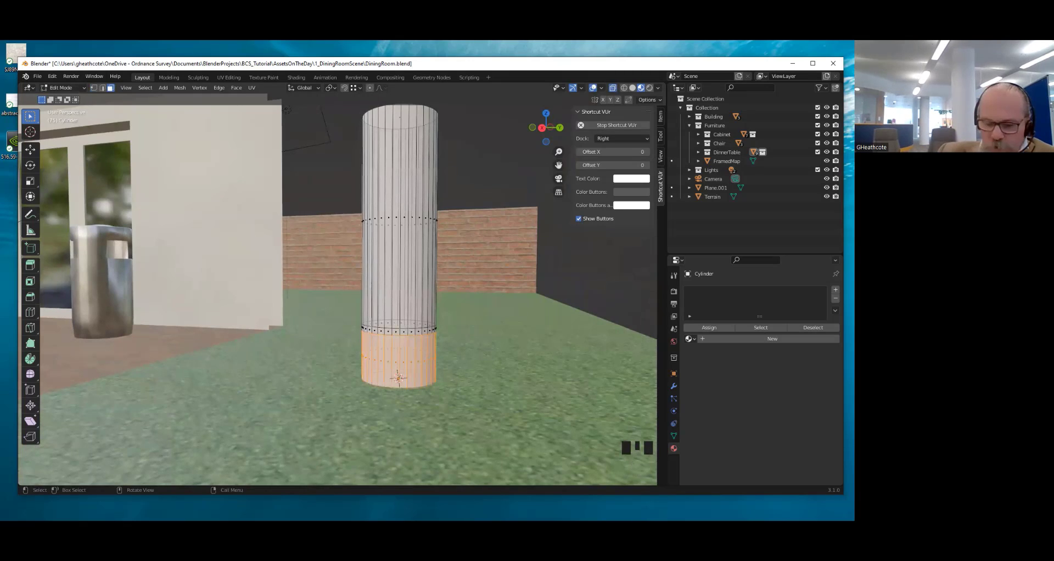
key("s")
key("shift+z")
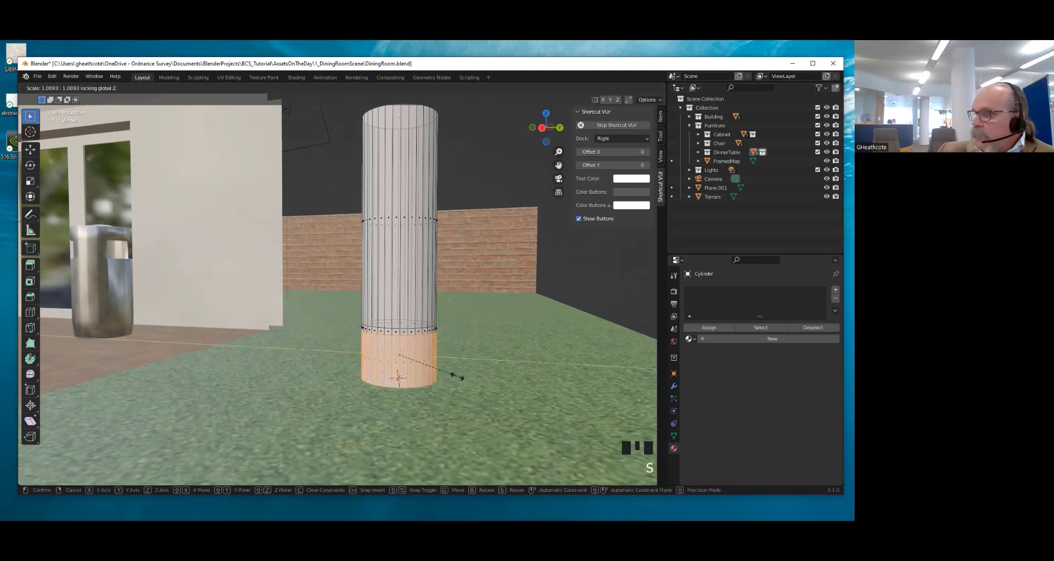
left_click(468, 381)
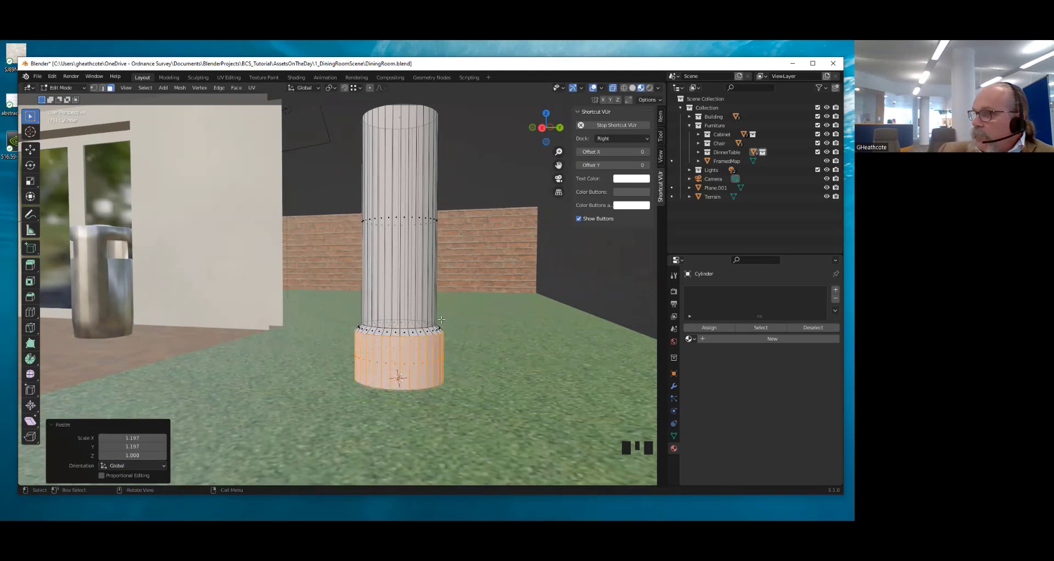
Select only the cylinder's top face, extrude it up about 0.06 m and scale it to about 1.15
middle_click_drag(441, 276, 393, 332)
key("a")
key("a")
key("a")
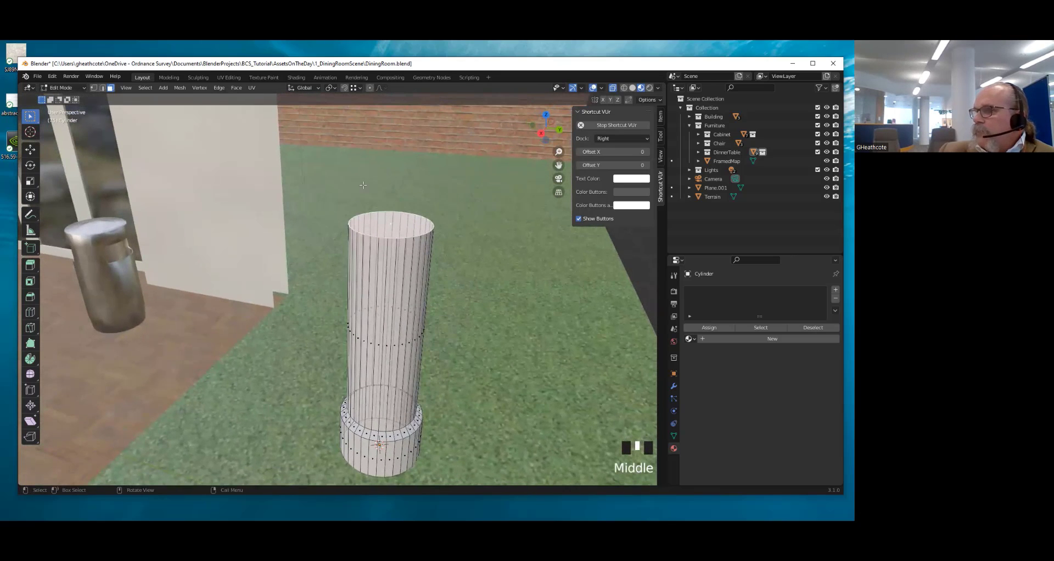
middle_click_drag(403, 226, 388, 252)
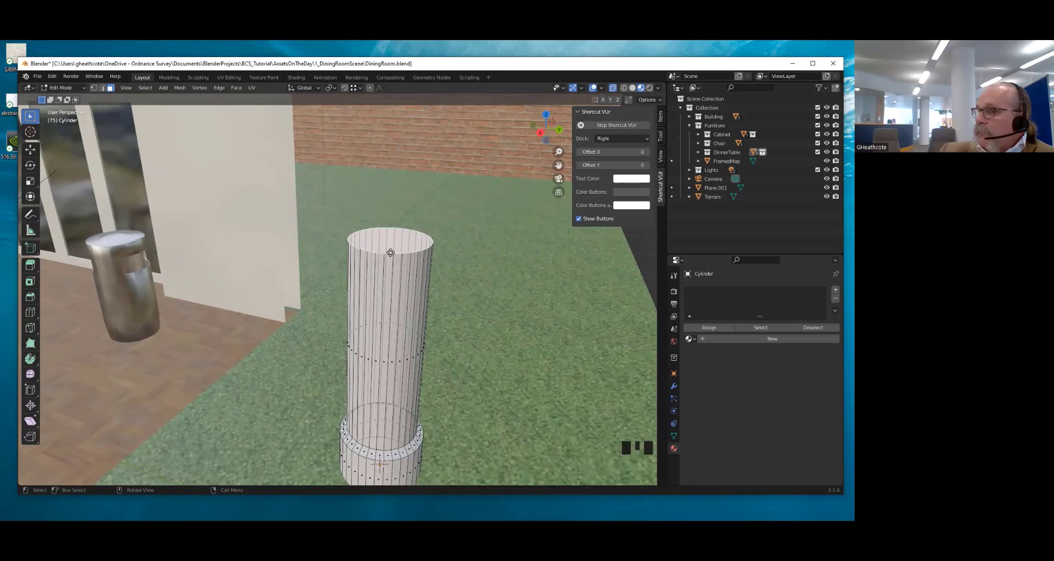
key("e")
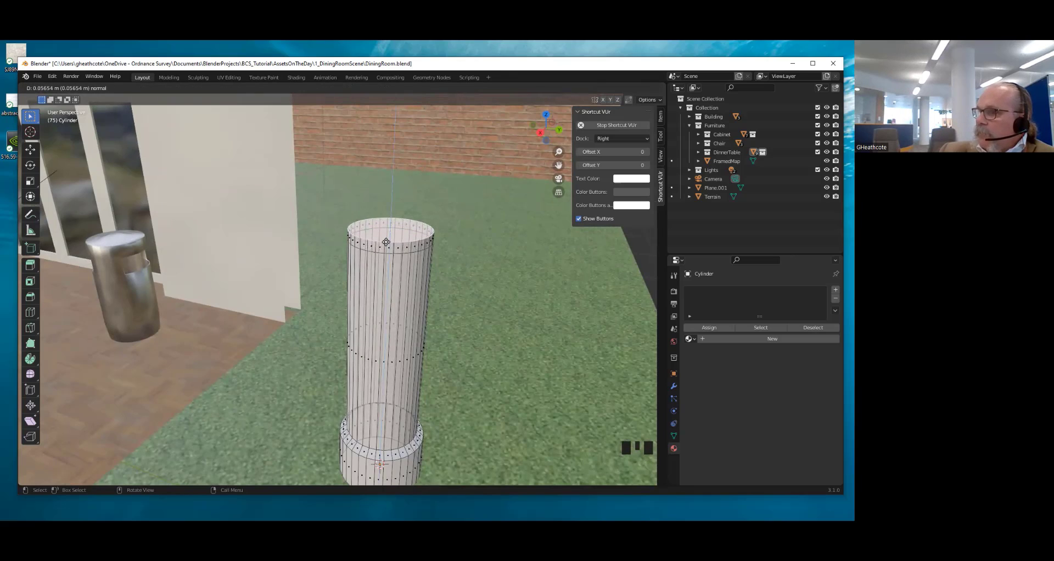
left_click(386, 242)
key("s")
left_click(383, 233)
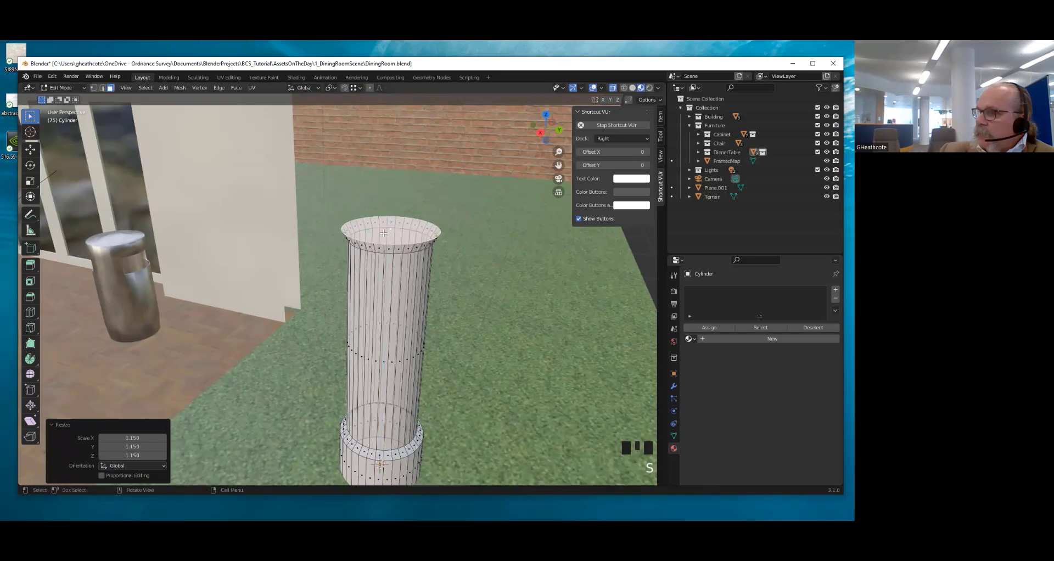
Extrude the top face up again by about 0.03 m and scale it in to about 0.865
key("e")
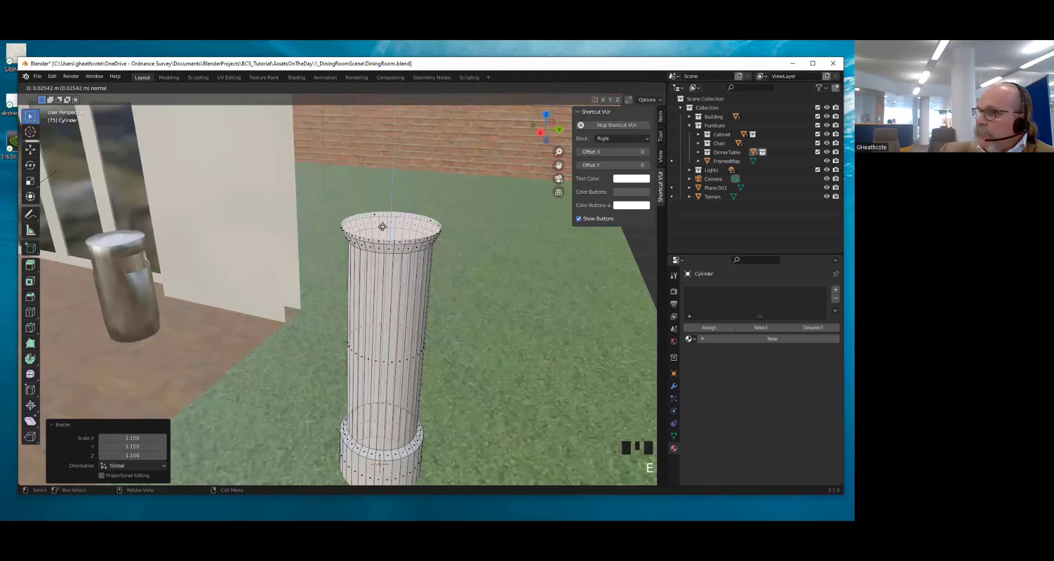
left_click(382, 224)
key("s")
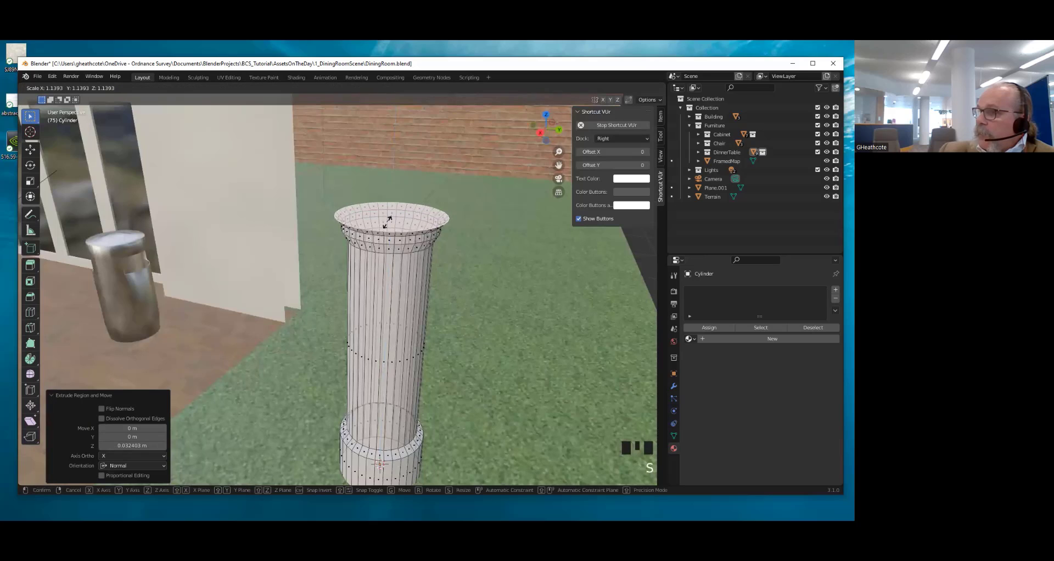
left_click(396, 223)
Extrude the top face slightly once more and scale it down to about 0.288 to form a shallow cap
key("e")
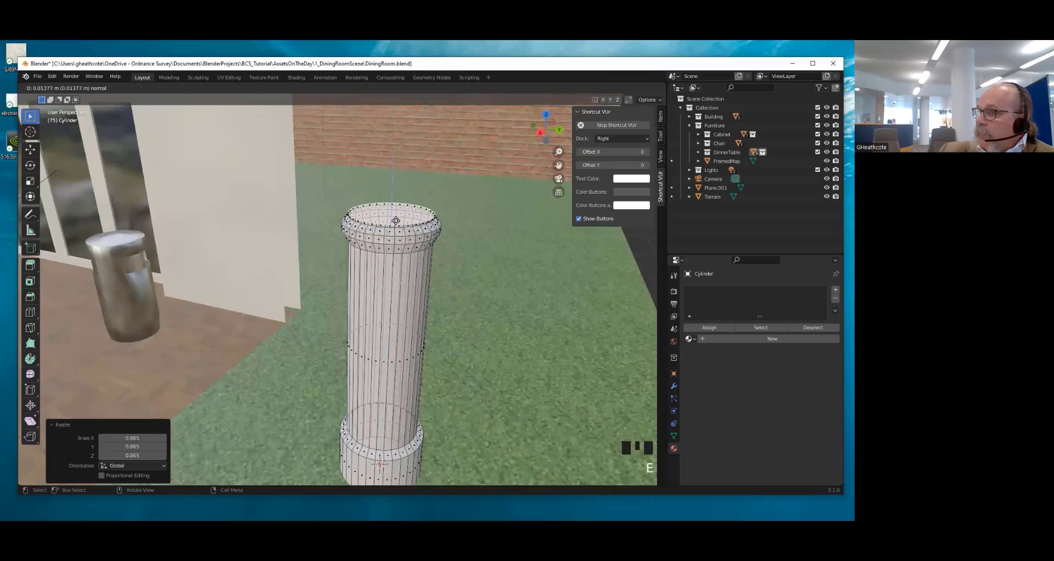
left_click(391, 219)
key("s")
left_click(391, 214)
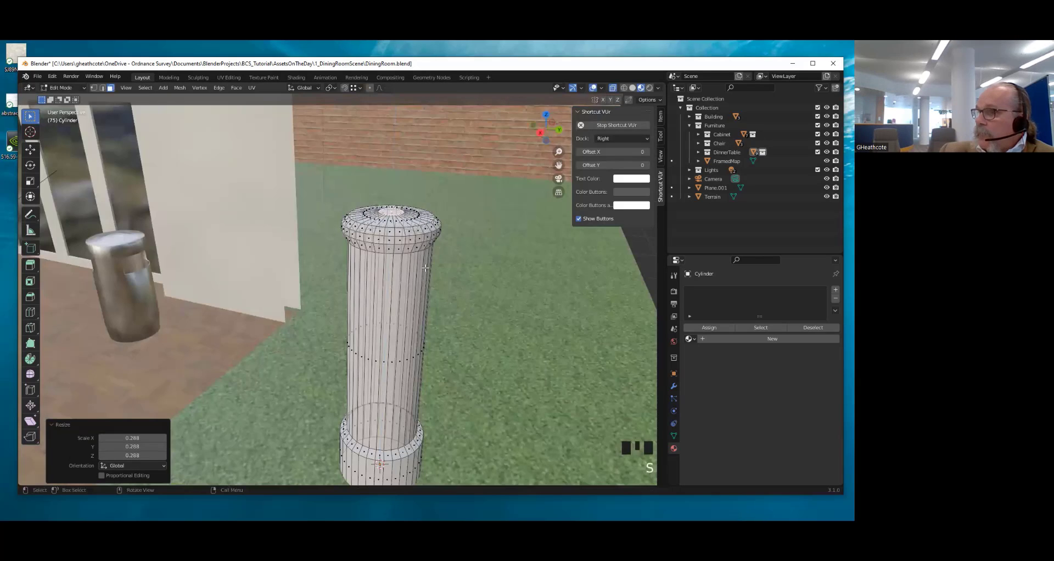
Add two horizontal loop cuts to the upper shaft, one just below the collar and the other slightly lower
scroll(391, 236, "down", 2)
middle_click_drag(391, 236, 391, 262)
scroll(391, 258, "up", 1)
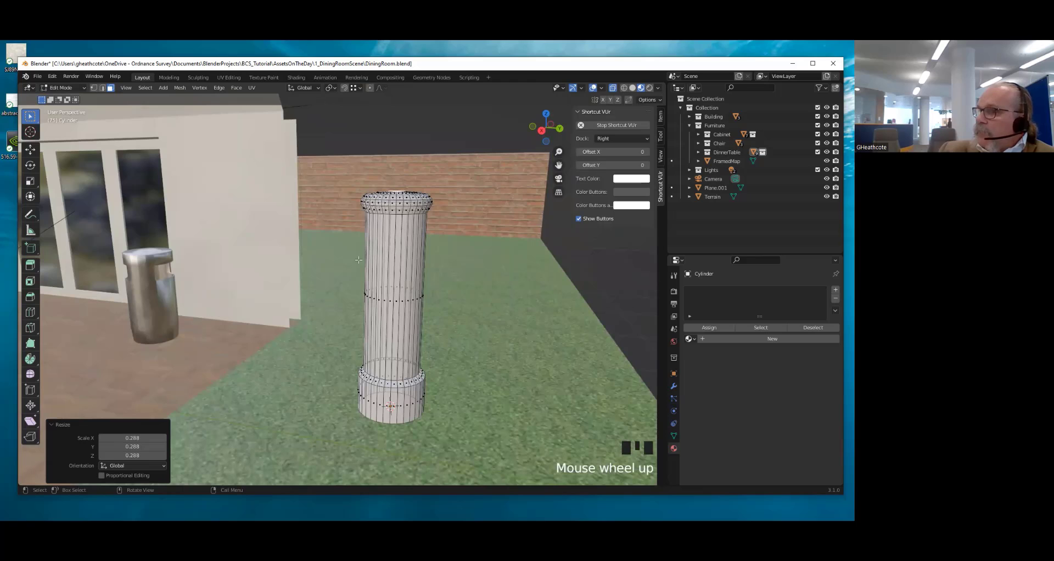
key("a")
key("a")
key("a")
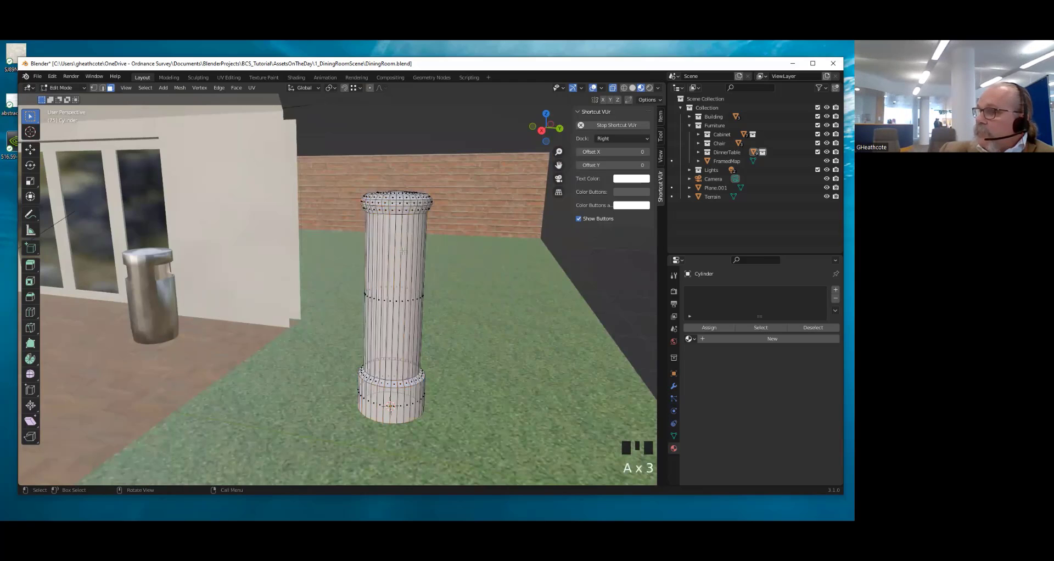
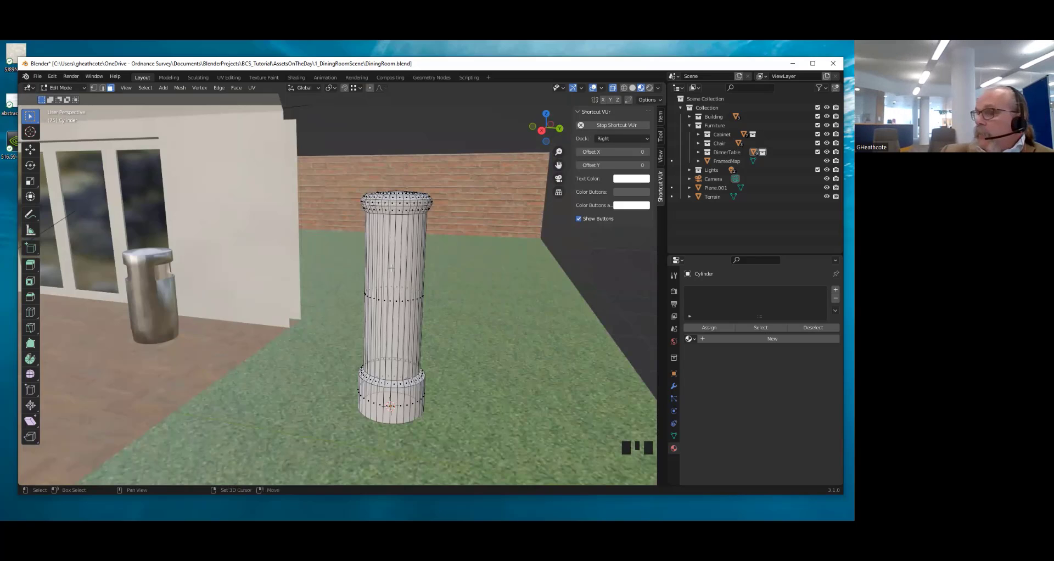
key("shift+r")
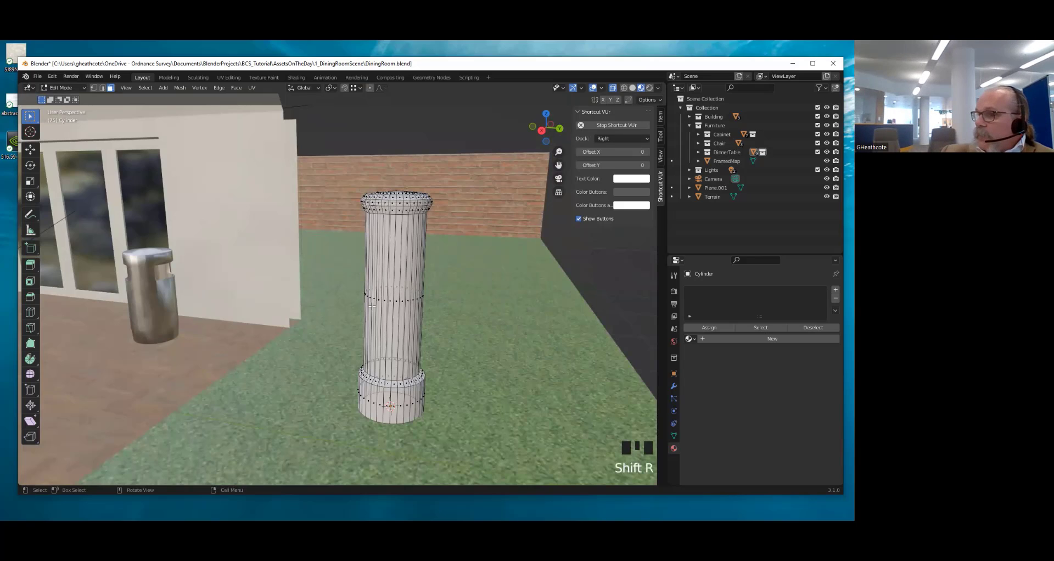
key("ctrl+r")
left_click(400, 287)
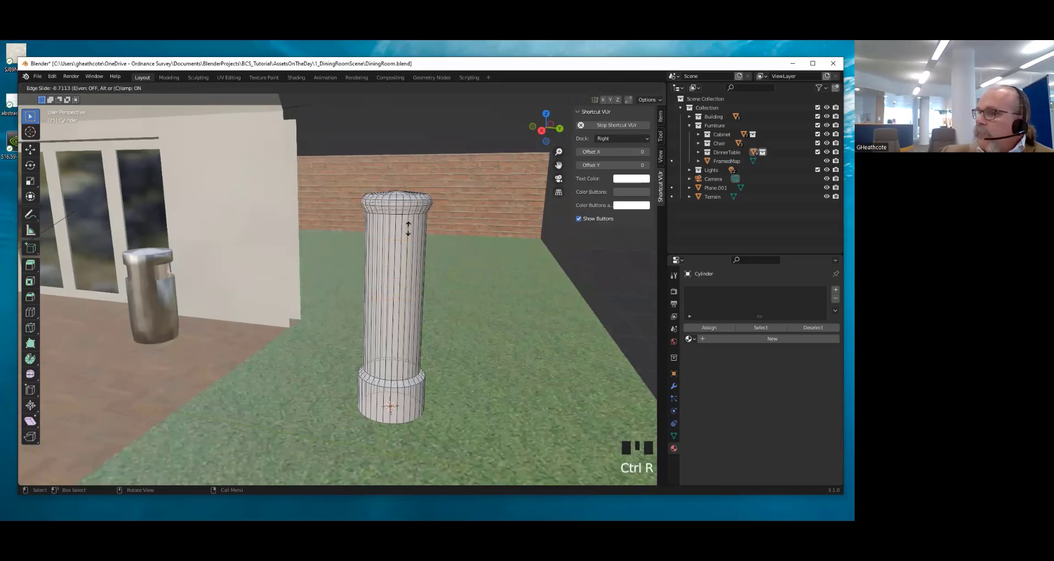
left_click(412, 216)
key("ctrl+r")
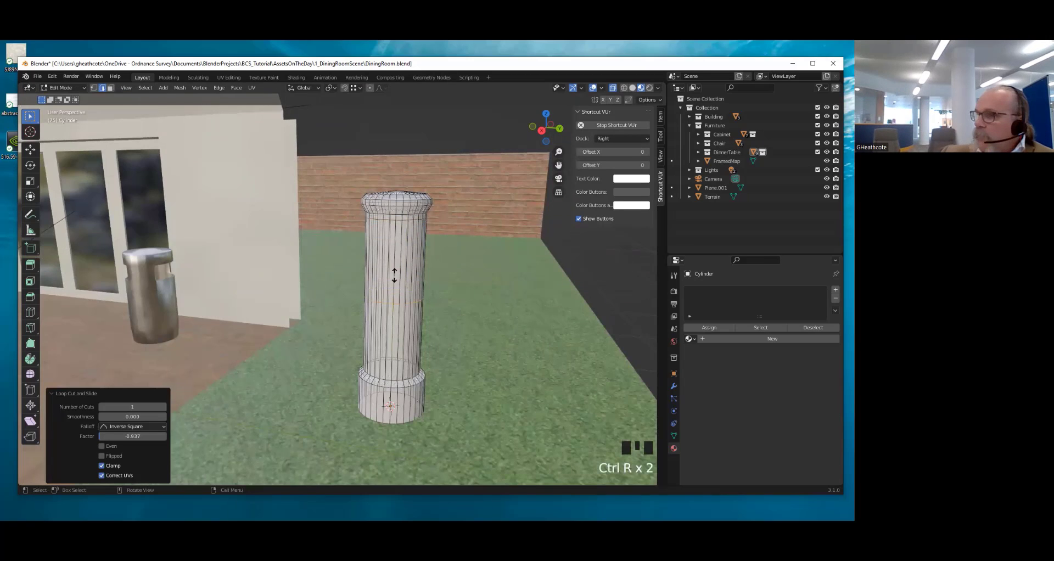
left_click(395, 272)
left_click(403, 226)
Isolate the cylinder in Object Mode by hiding all other objects, and return it to Edit Mode
key("Tab")
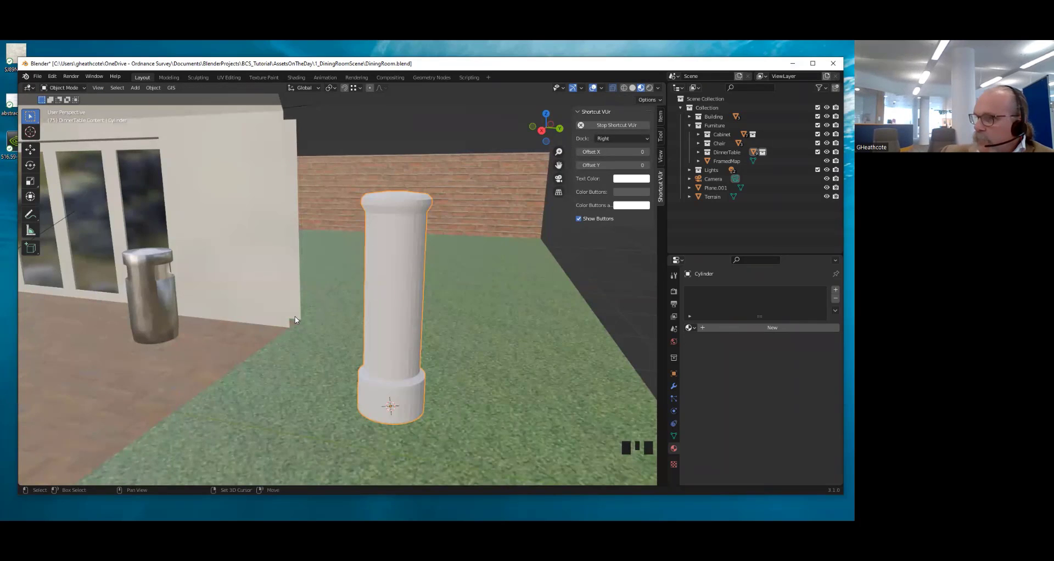
key("shift+h")
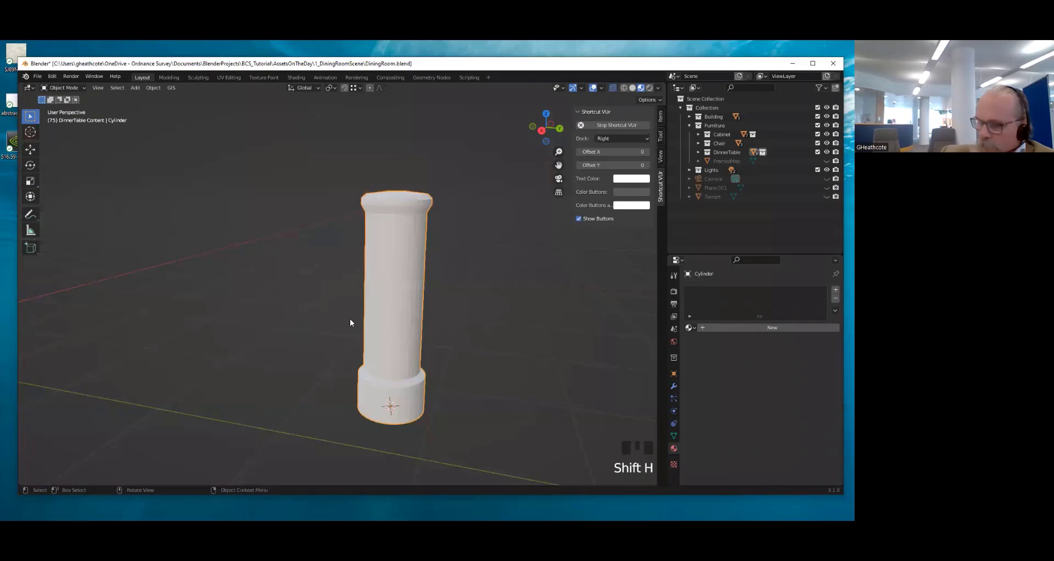
key("Tab")
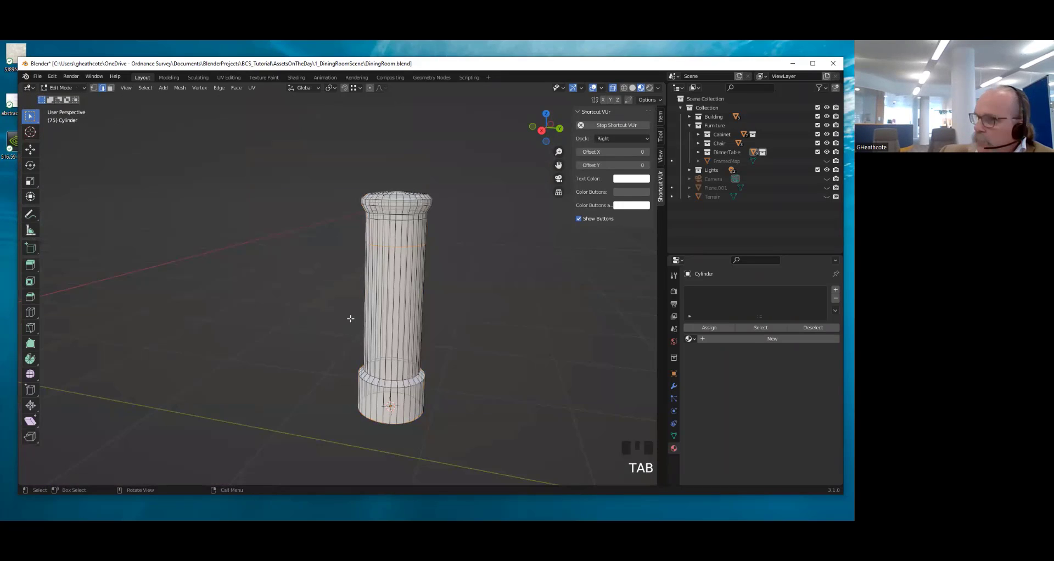
From the front view in face mode, box-select the central faces between the two upper loops, and turn off X-ray
key("KP_1")
scroll(404, 257, "up", 3)
middle_click_drag(406, 258, 277, 313, "shift")
scroll(334, 228, "up", 2)
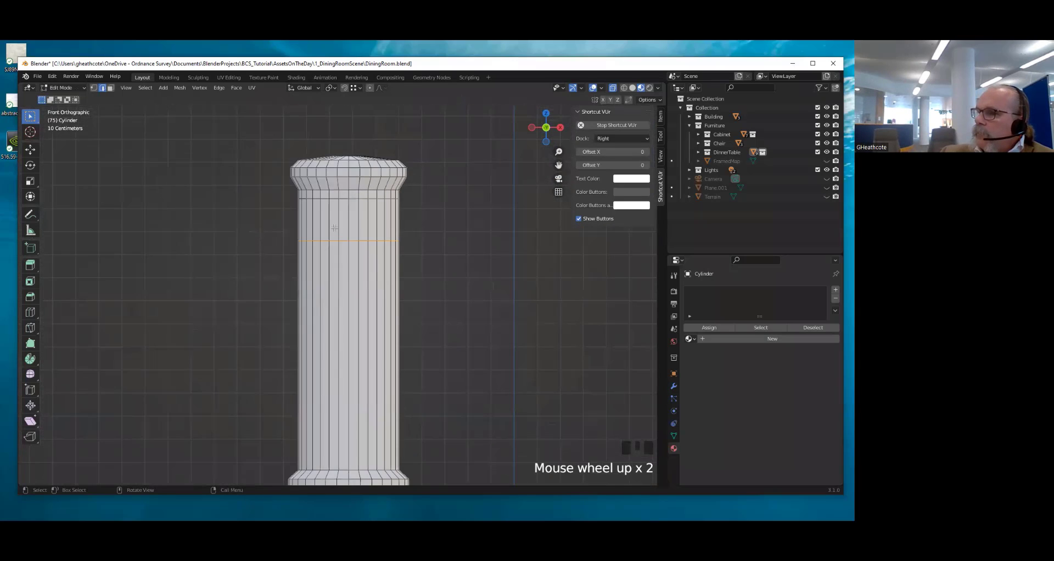
key("3")
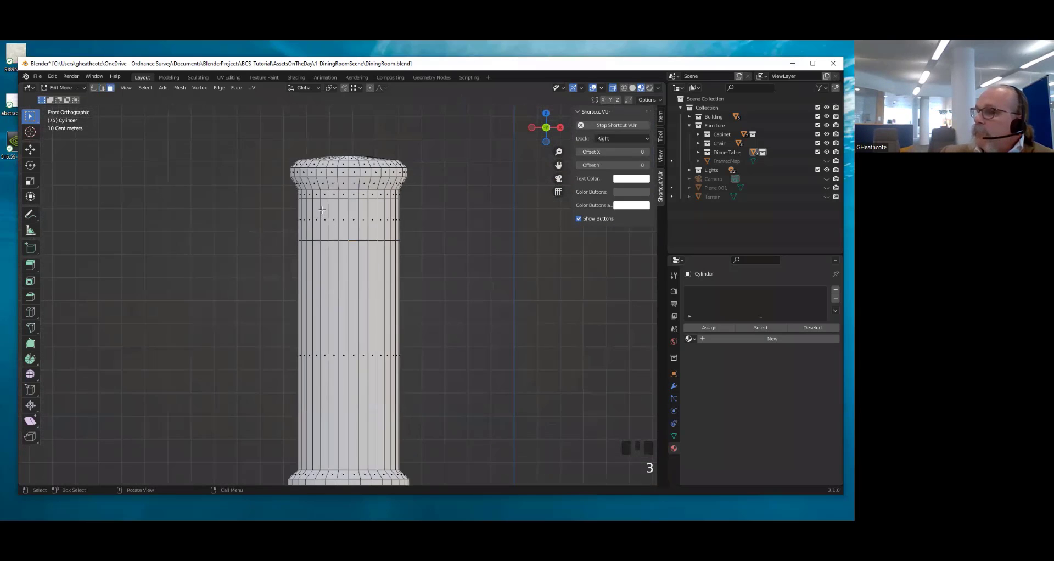
left_click_drag(322, 210, 376, 229)
middle_click_drag(372, 240, 305, 228)
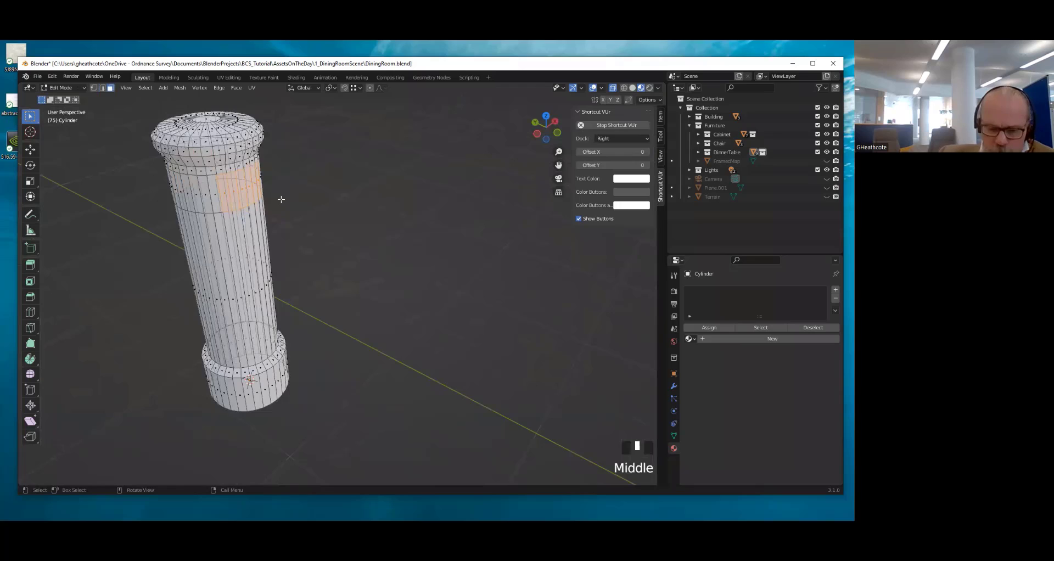
key("alt+z")
key("e")
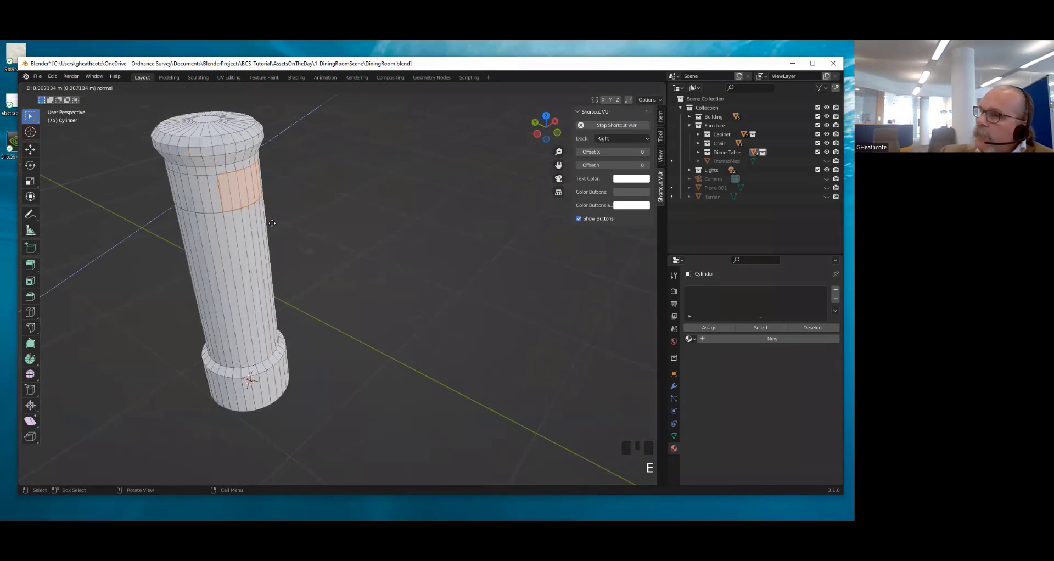
right_click(271, 221)
key("e")
right_click(280, 221)
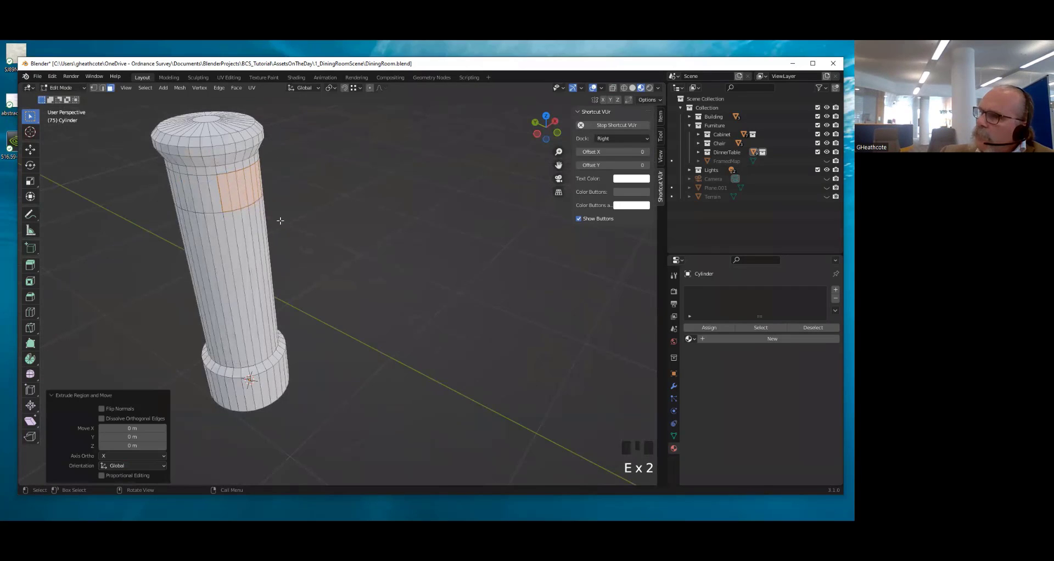
key("e")
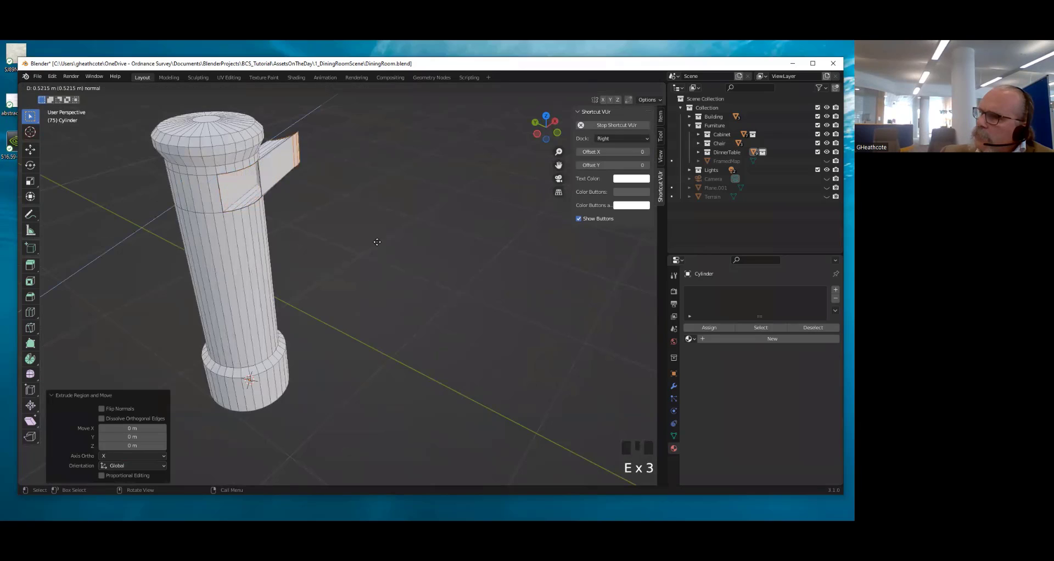
right_click(343, 220)
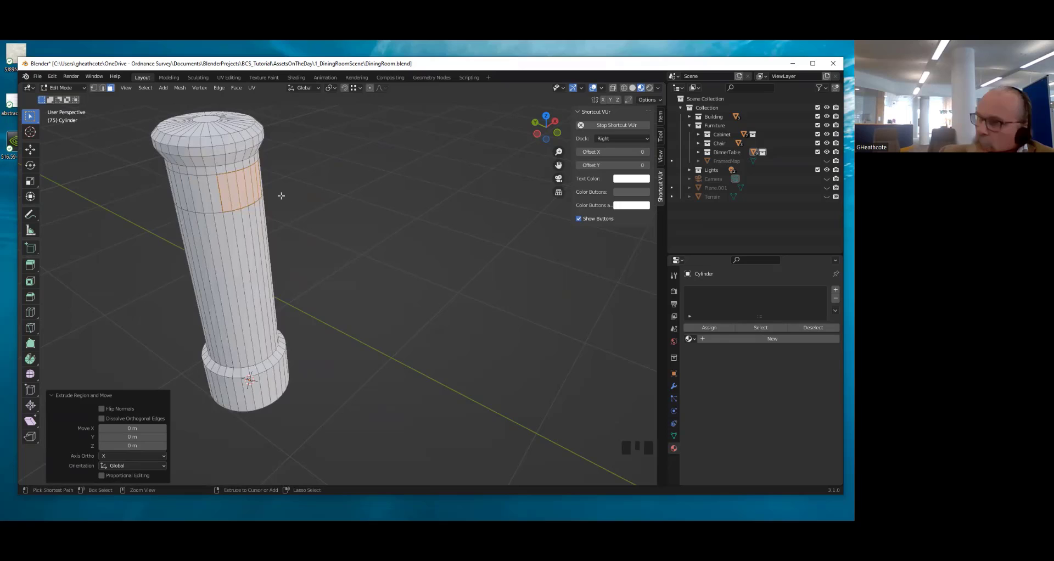
key("ctrl+z")
key("ctrl+z")
key("ctrl+z")
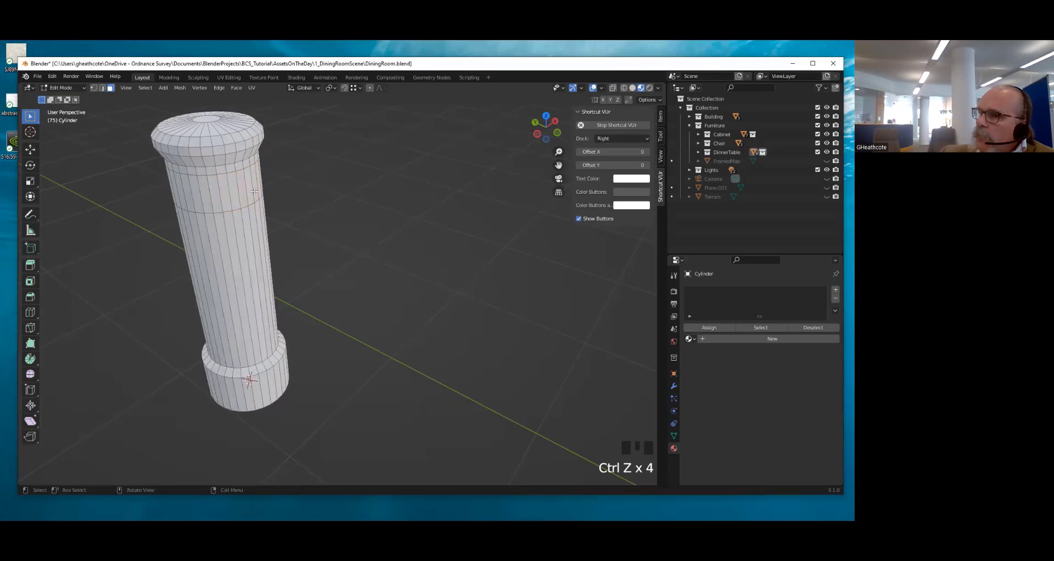
Circle-select the central faces between the two upper loops on the shaft and extrude them outward about 0.164 m
middle_click_drag(258, 194, 265, 185)
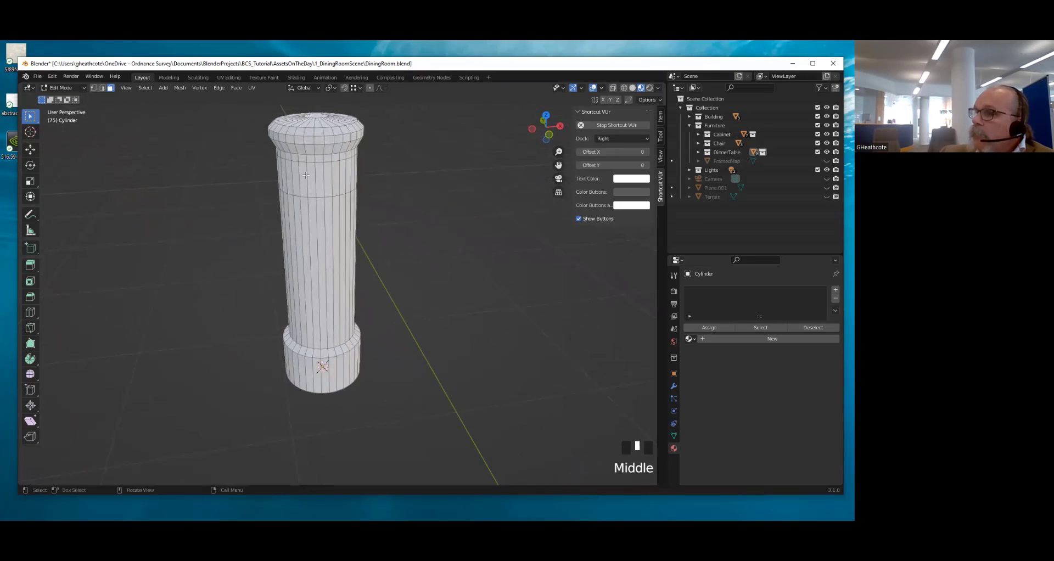
key("c")
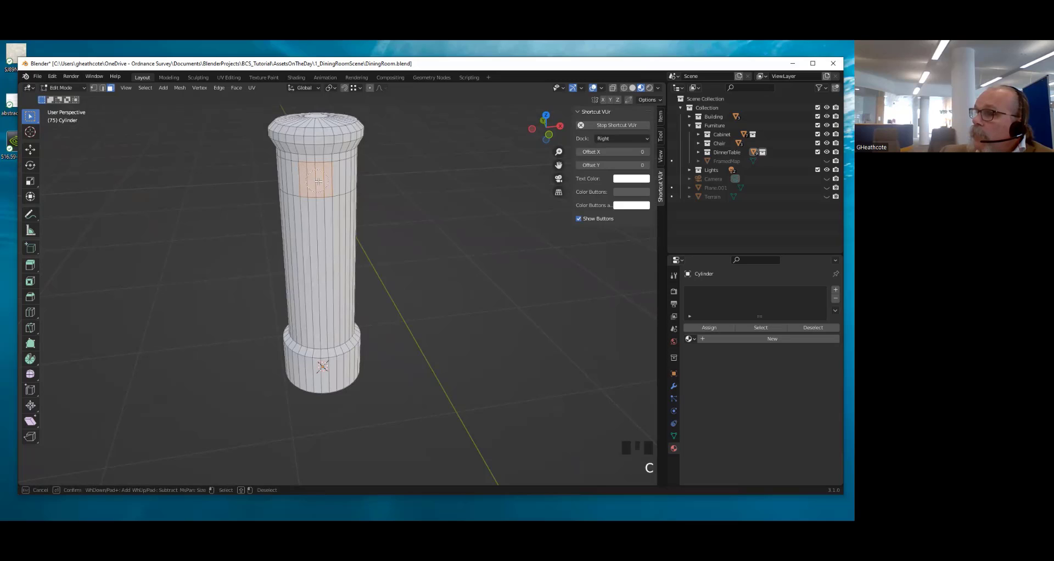
key("Escape")
key("e")
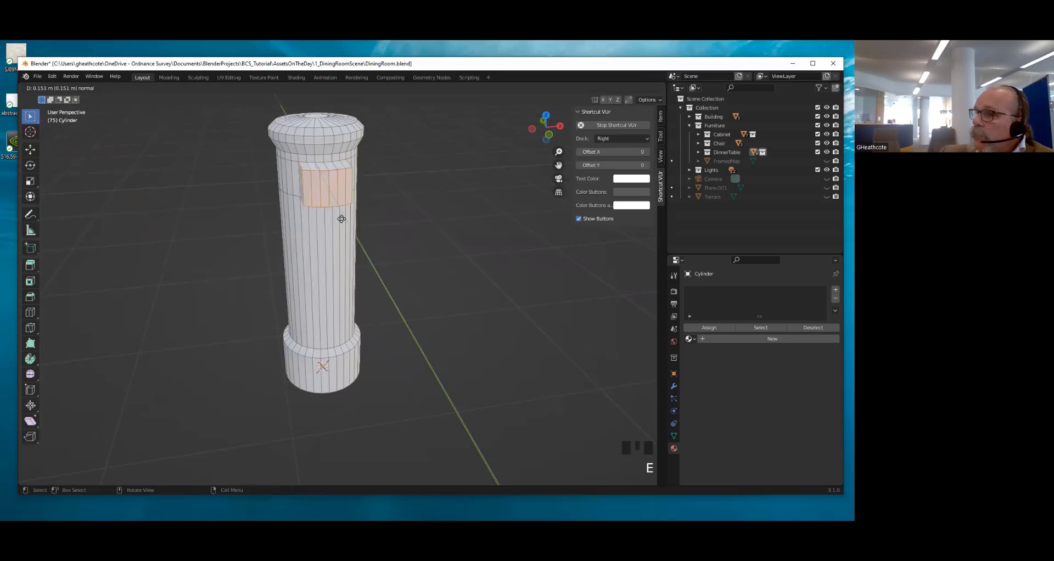
left_click(341, 222)
Flatten the extruded block's curved front faces by scaling them to 0 along the Y axis
middle_click_drag(341, 223, 418, 221)
scroll(416, 259, "up", 3)
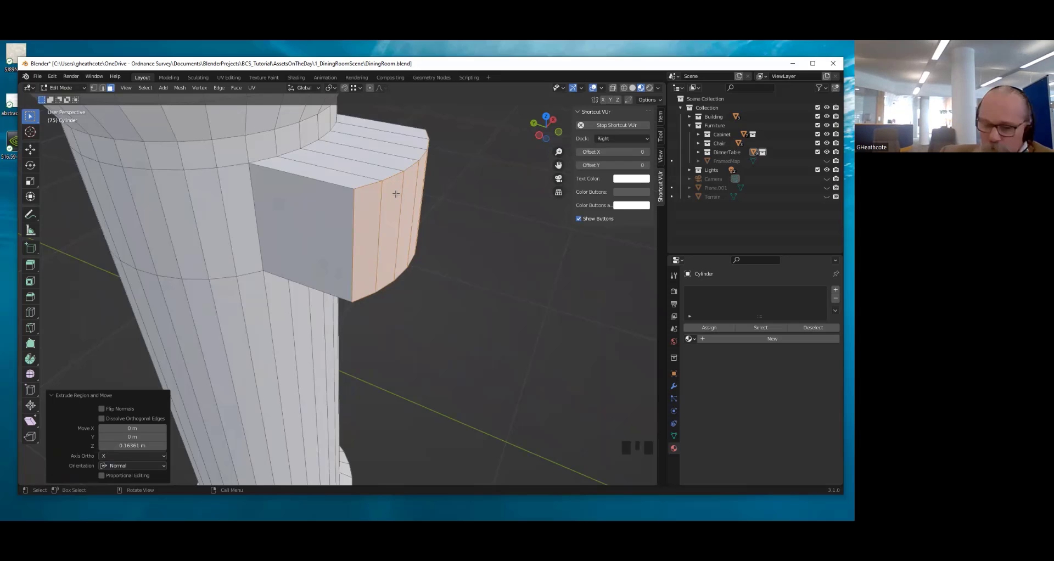
key("s")
key("y")
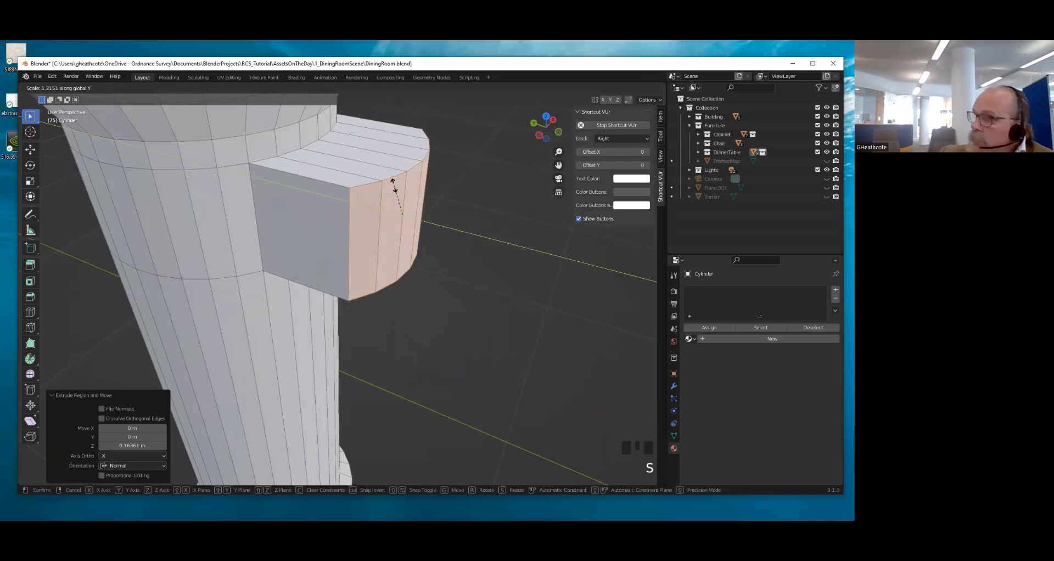
key("0")
key("Return")
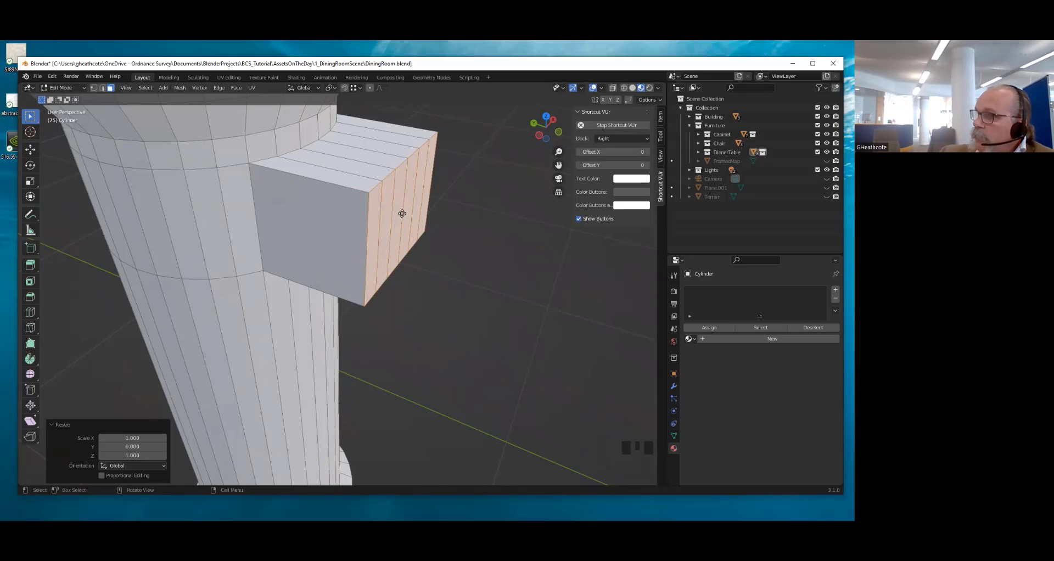
Move the flattened front faces along the Y axis back toward the shaft to make the block shallower
key("g")
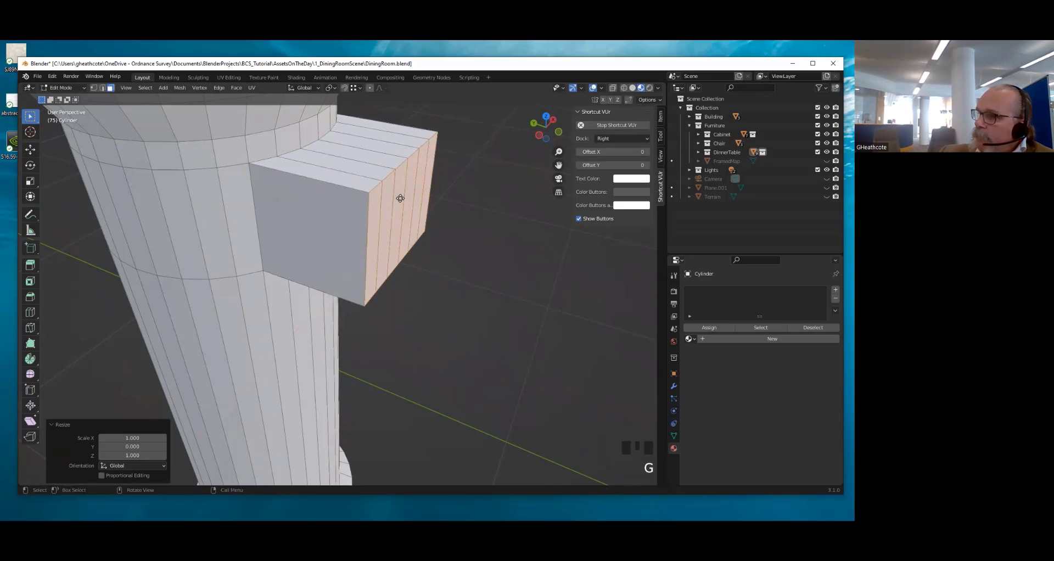
key("g")
right_click(388, 189)
key("g")
key("y")
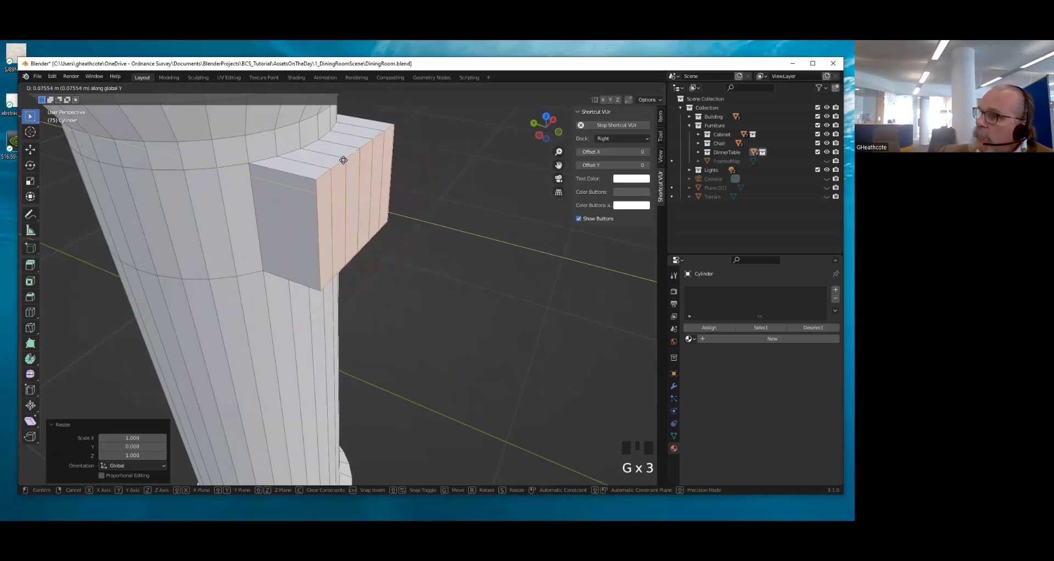
left_click(318, 153)
Select the block's upper front edge loop and lower it about 0.053 m along Z to slope the top
middle_click_drag(318, 153, 288, 158)
key("2")
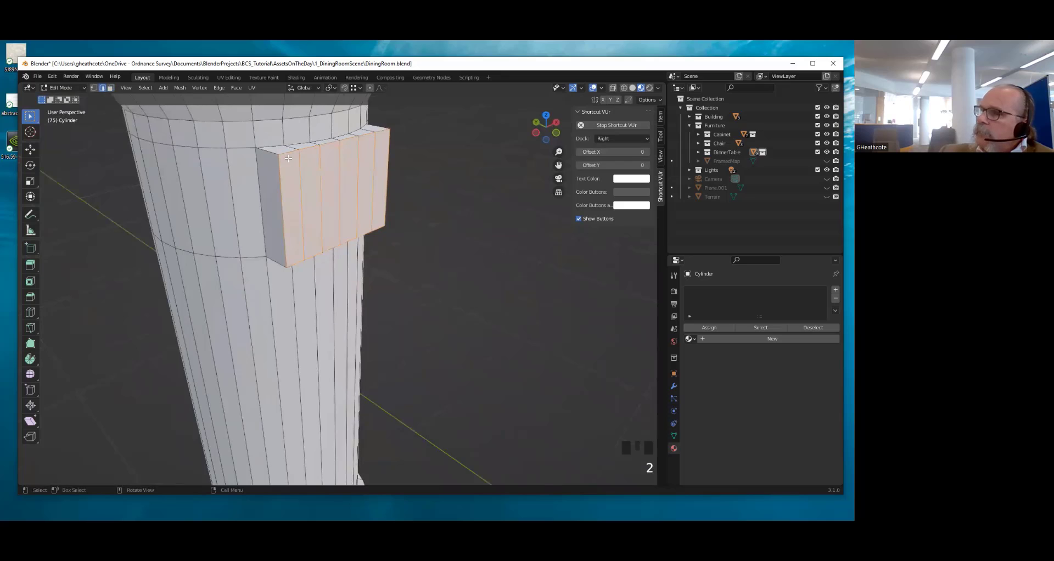
left_click(290, 152)
left_click(293, 154, "alt")
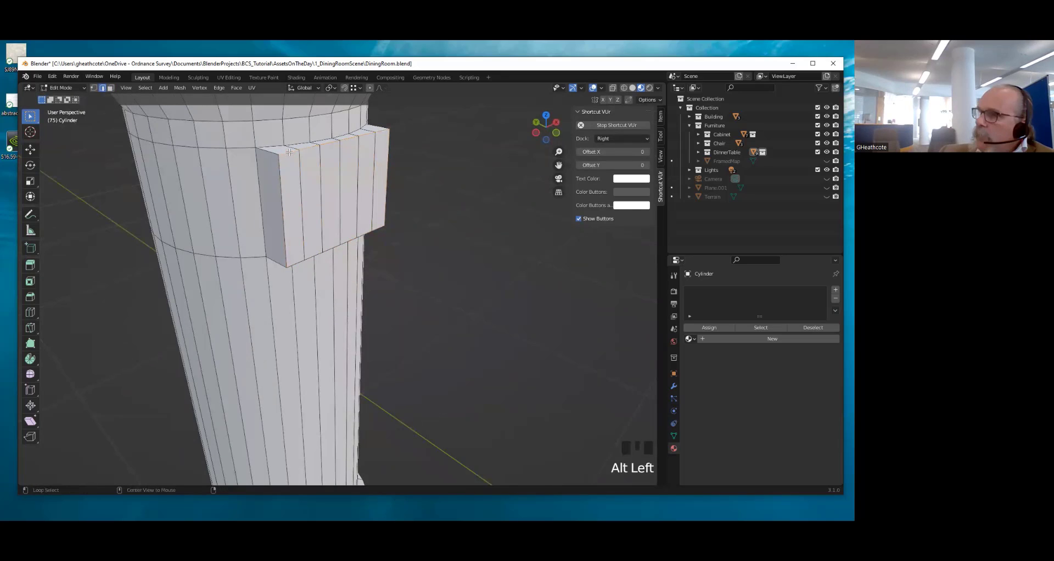
key("g")
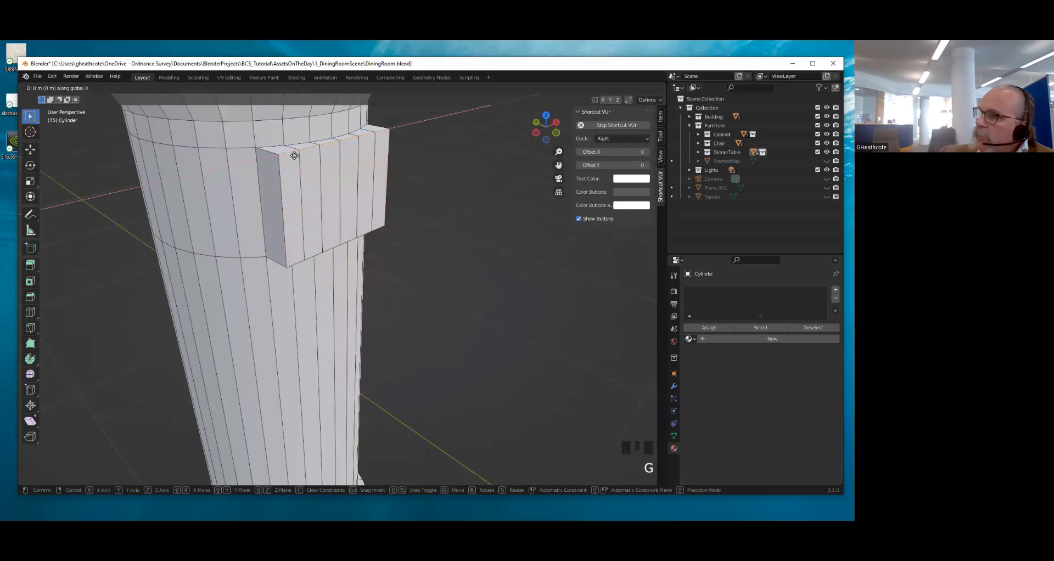
left_click(295, 154)
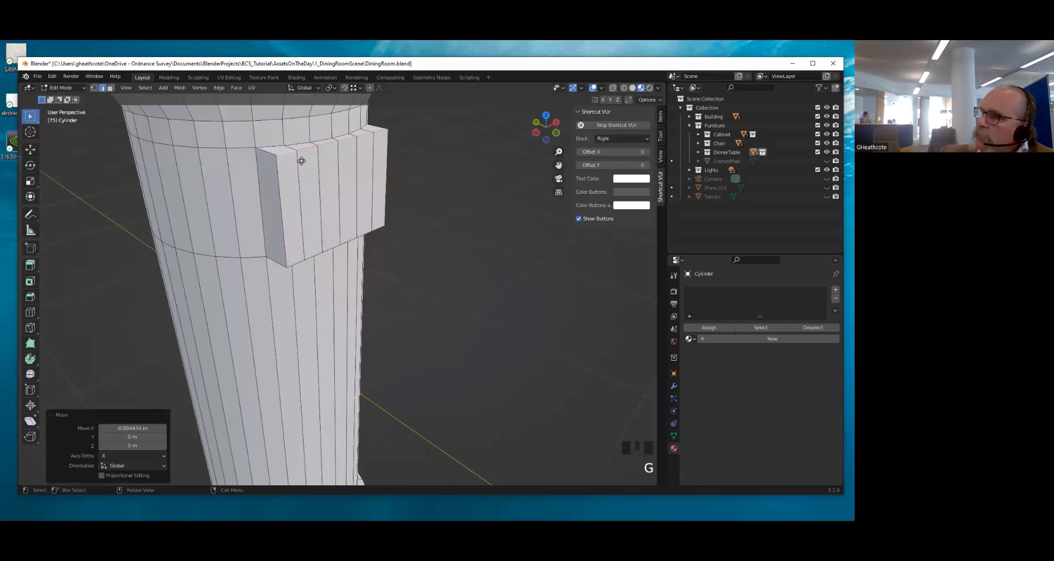
key("g")
left_click(317, 238)
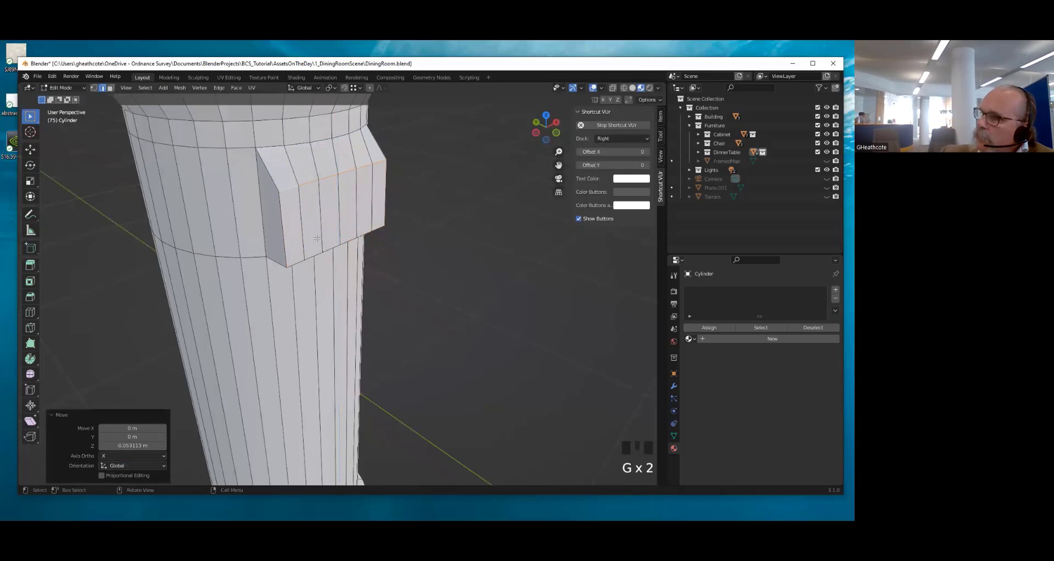
Select the block's lower front edge loop and raise it slightly along Z to slope the underside
left_click(293, 265, "alt")
key("g")
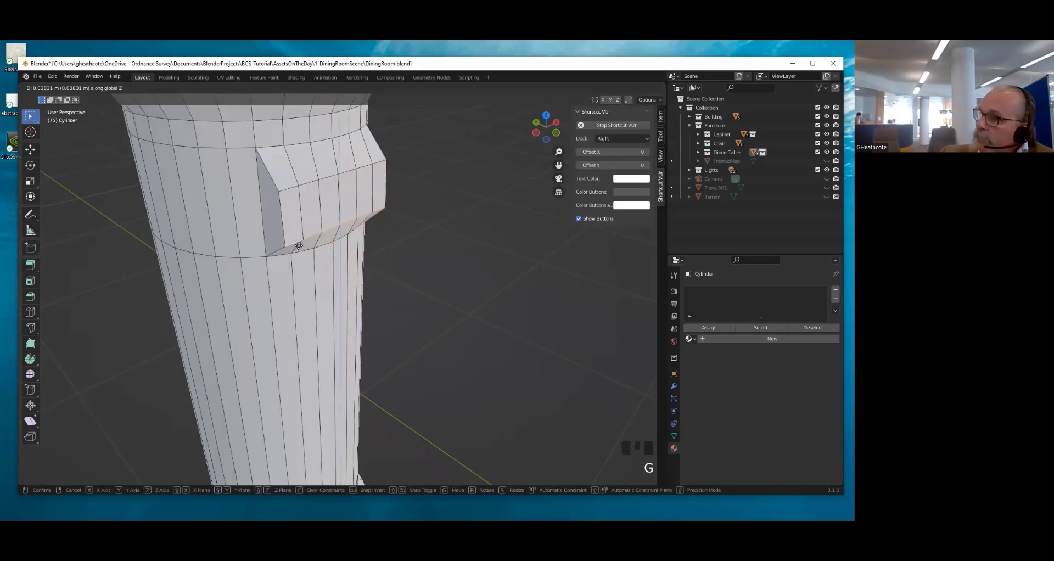
left_click(302, 209)
Select the two outer vertical inner edges on the block's front and scale them to about 1.328 along X
left_click(302, 209)
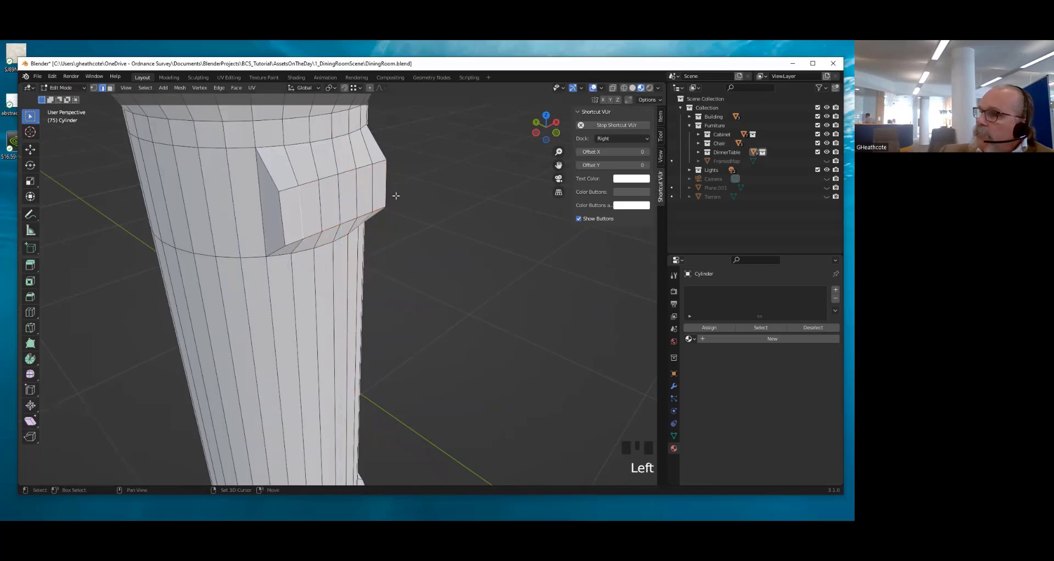
left_click(373, 190, "shift")
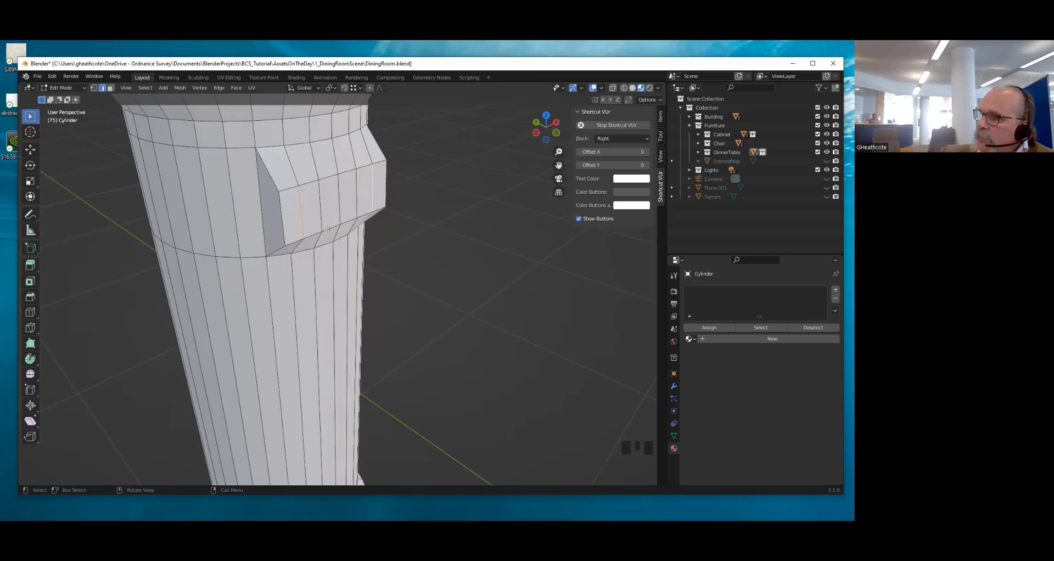
key("s")
key("x")
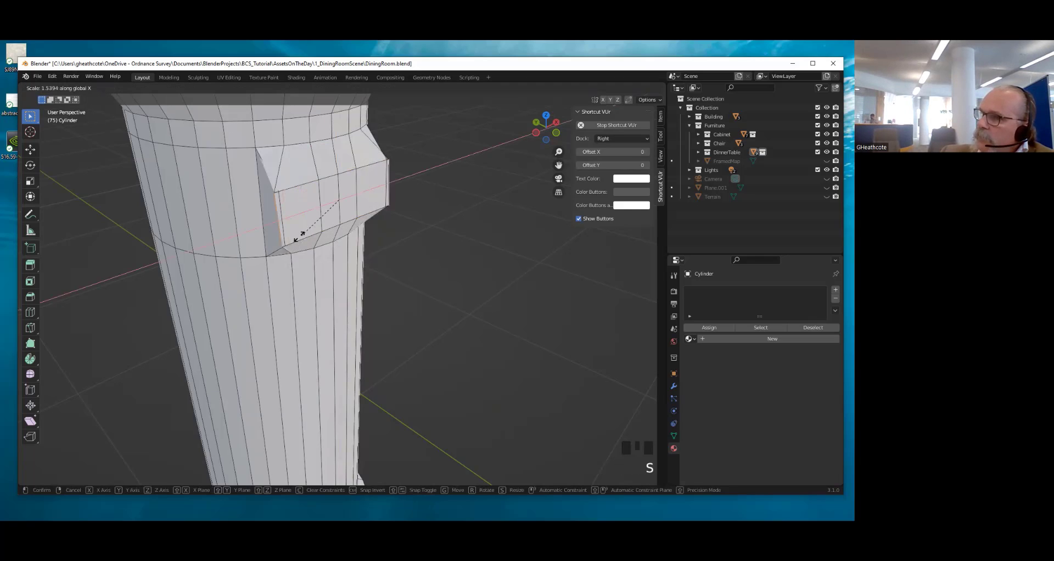
left_click(311, 233)
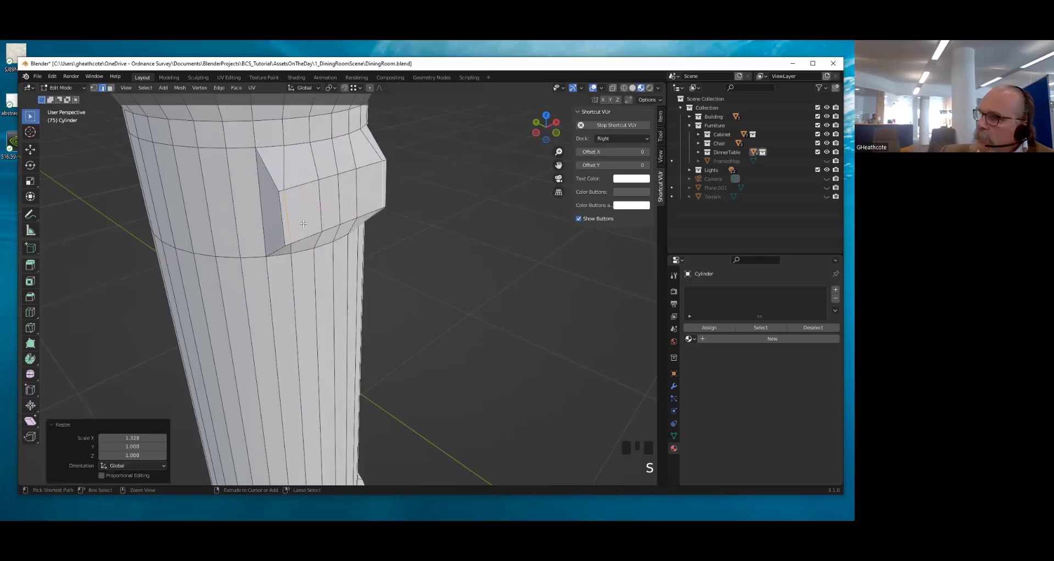
Add two horizontal loop cuts through the block, one near its upper front edge and one near its lower front edge
key("ctrl+r")
left_click(277, 217)
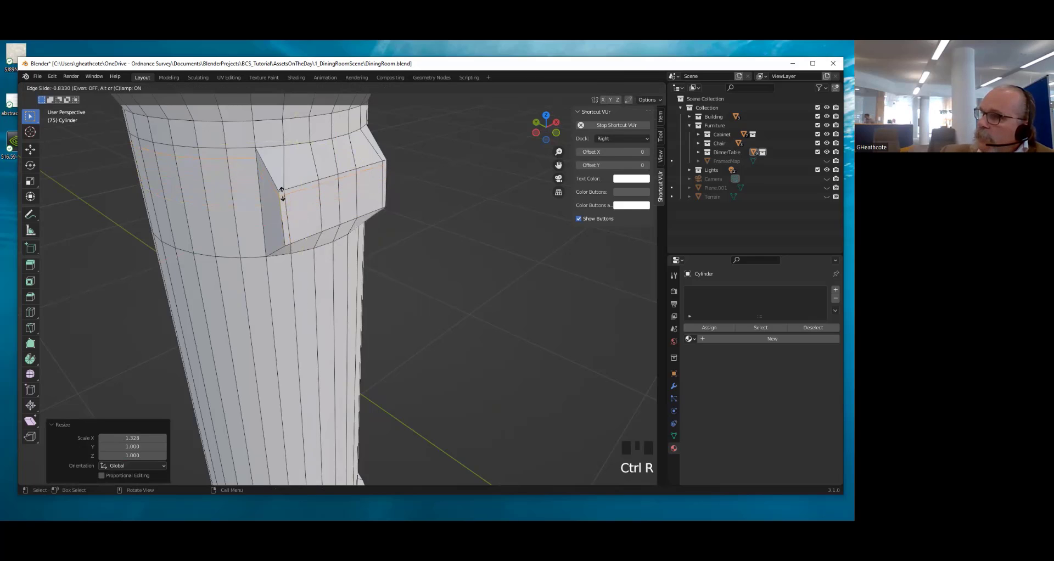
left_click(282, 193)
key("ctrl+r")
left_click(282, 201)
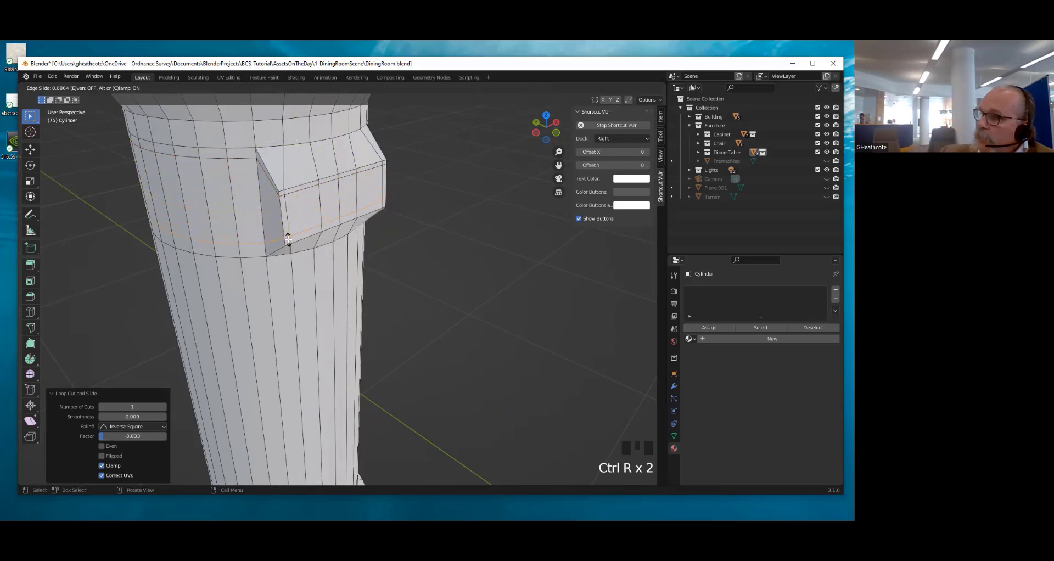
left_click(287, 240)
Select the block's front faces between the two loop cuts and extrude them inward about 0.046 m to form a slot
left_click(307, 215)
key("3")
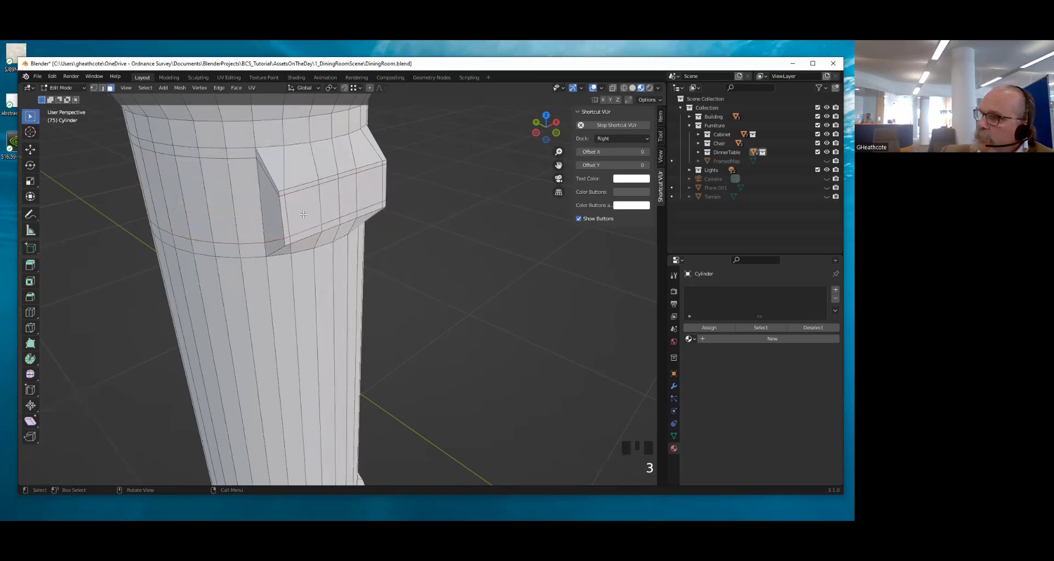
left_click(303, 214)
left_click(331, 201, "shift")
left_click(335, 201, "shift")
left_click(360, 189, "shift")
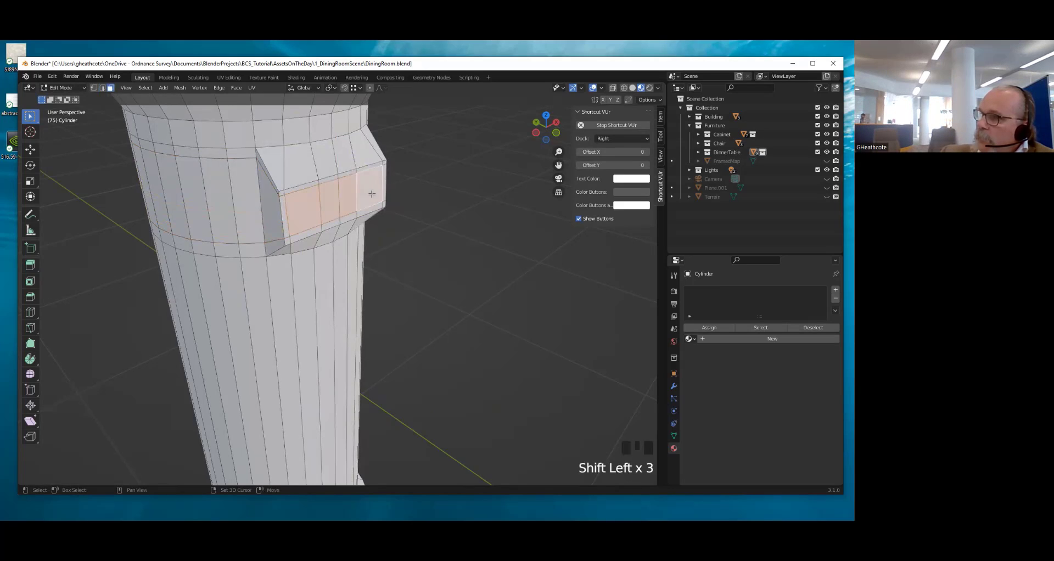
key("e")
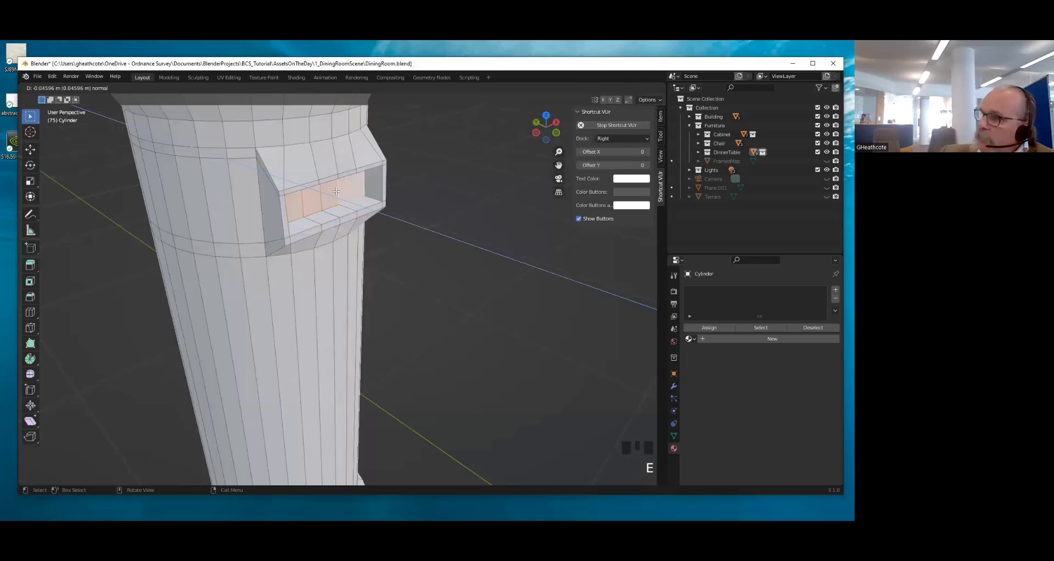
left_click(336, 192)
Clear the selection and add two loop cuts to the shaft, one just below the block and one farther down
scroll(337, 197, "down", 2)
middle_click_drag(341, 208, 353, 226)
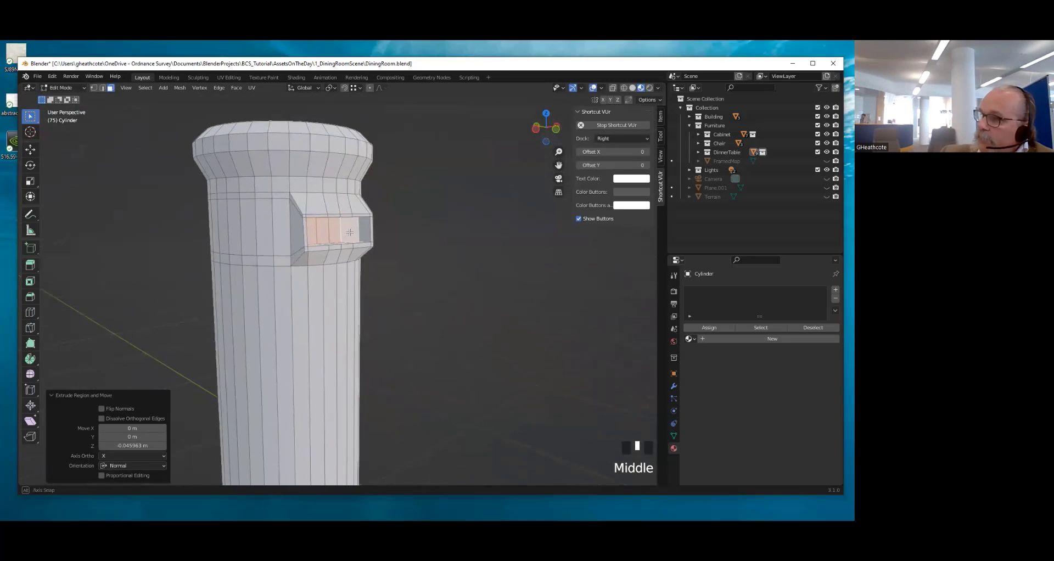
key("a")
key("a")
key("a")
middle_click_drag(299, 300, 303, 303)
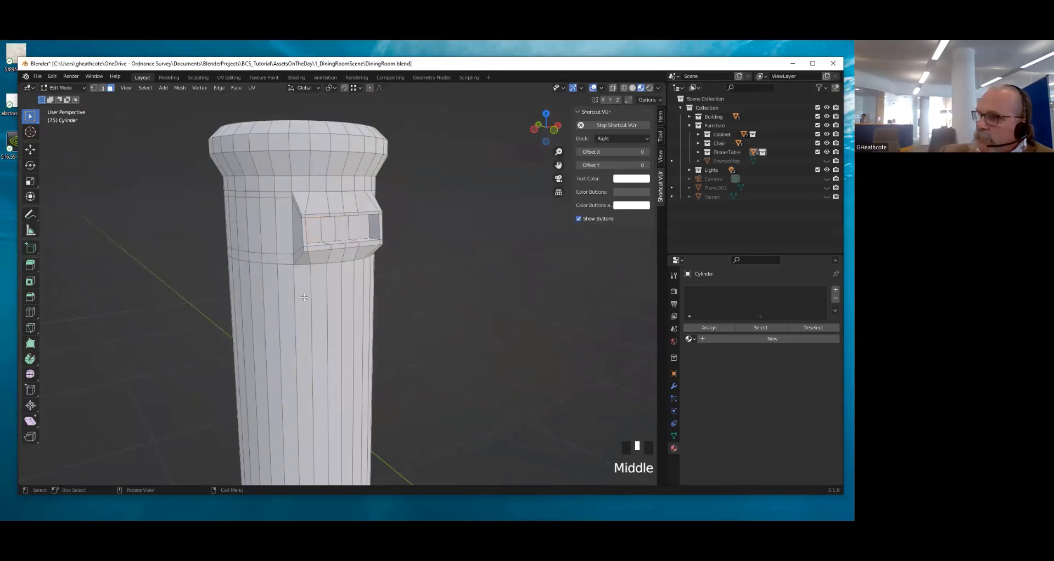
key("ctrl+r")
left_click(305, 290)
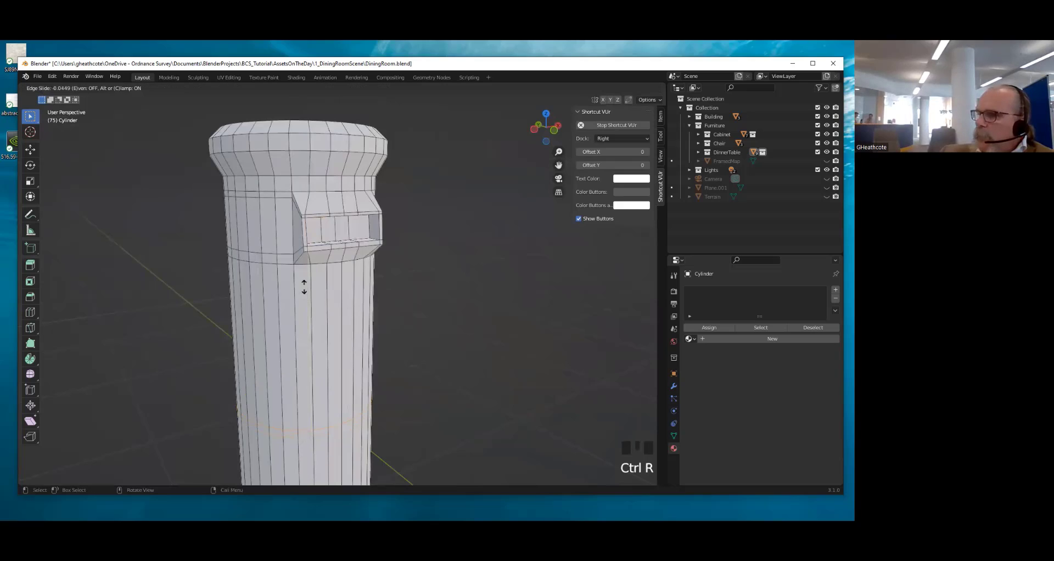
left_click(329, 141)
key("ctrl+r")
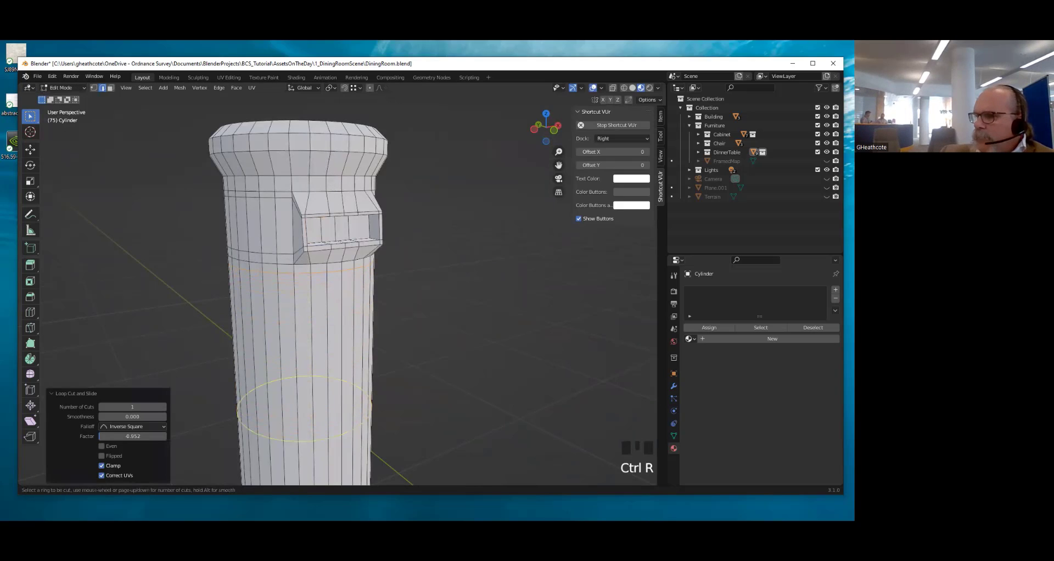
left_click(297, 285)
left_click(297, 265)
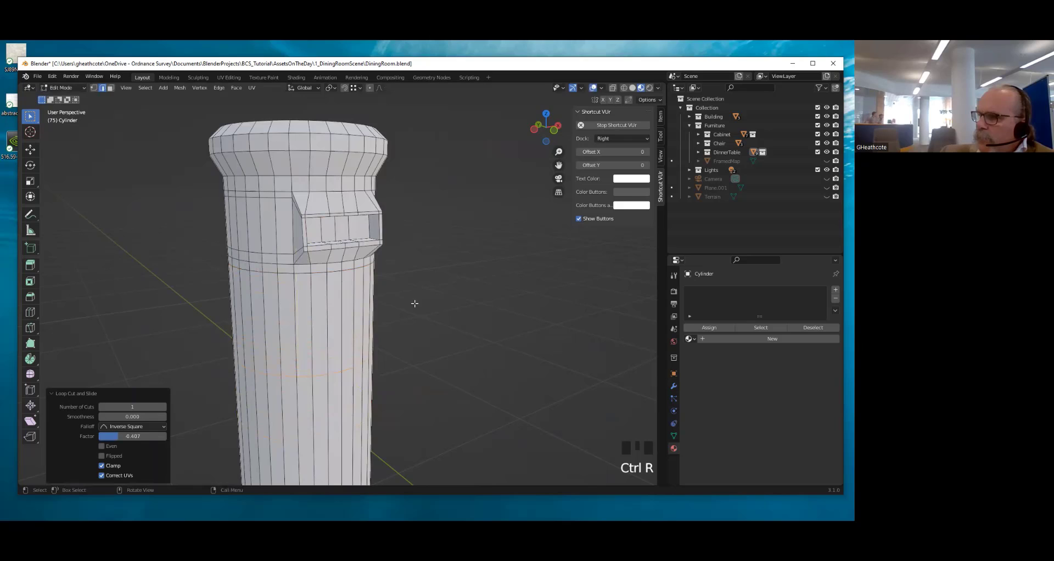
Select the four front shaft faces below the slotted block, between the loop cuts, and extrude them outward about 0.117 m
middle_click_drag(414, 303, 358, 308)
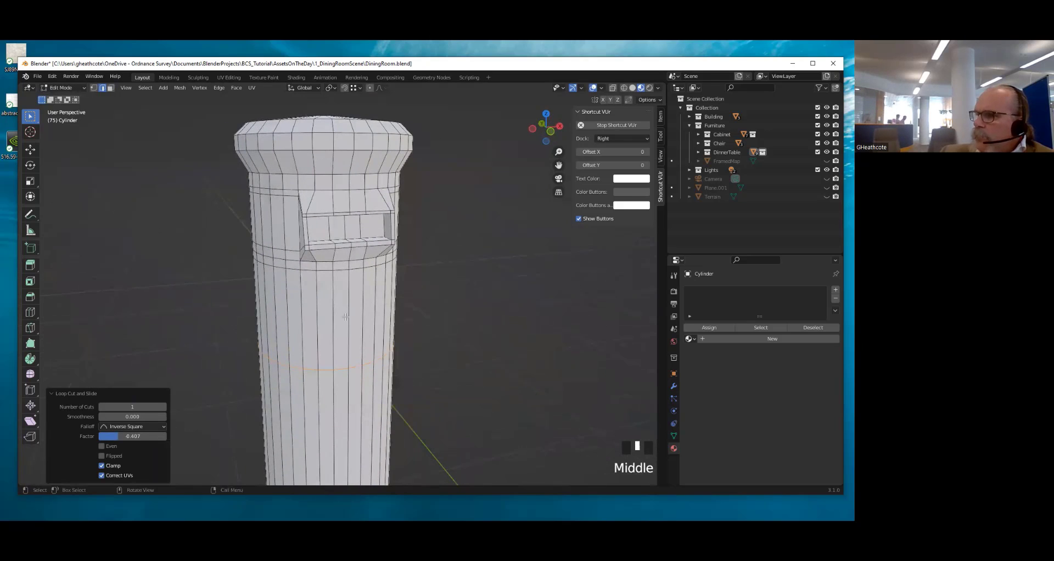
left_click(327, 324)
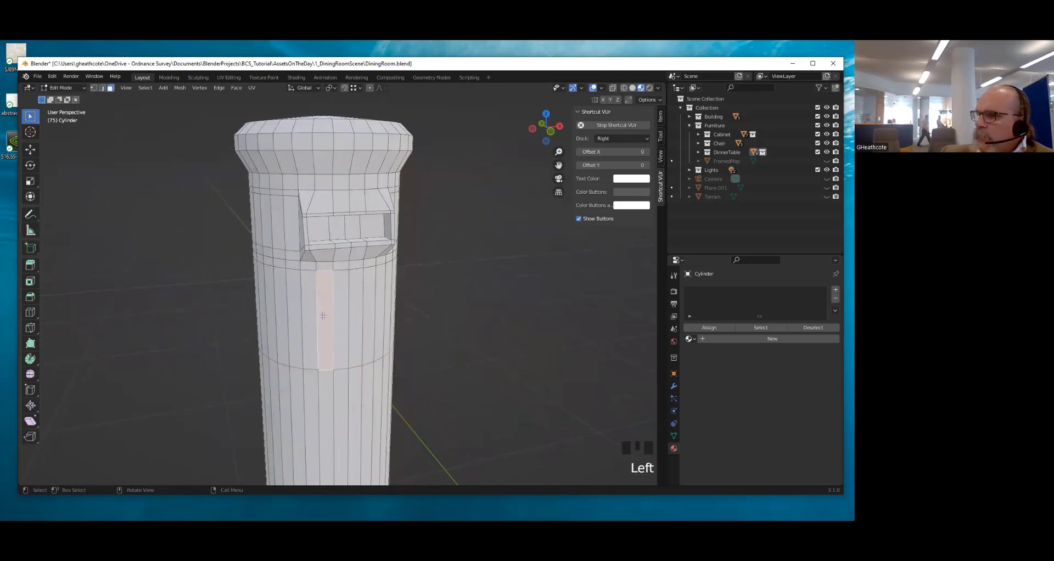
left_click(351, 313, "shift")
left_click(353, 312, "shift")
left_click(367, 307, "shift")
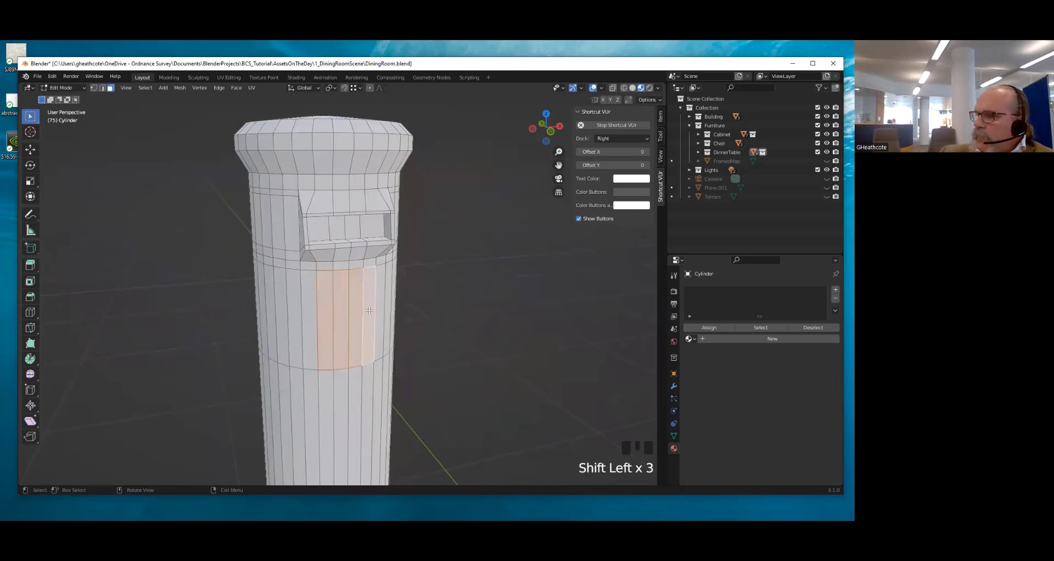
key("e")
left_click(379, 334)
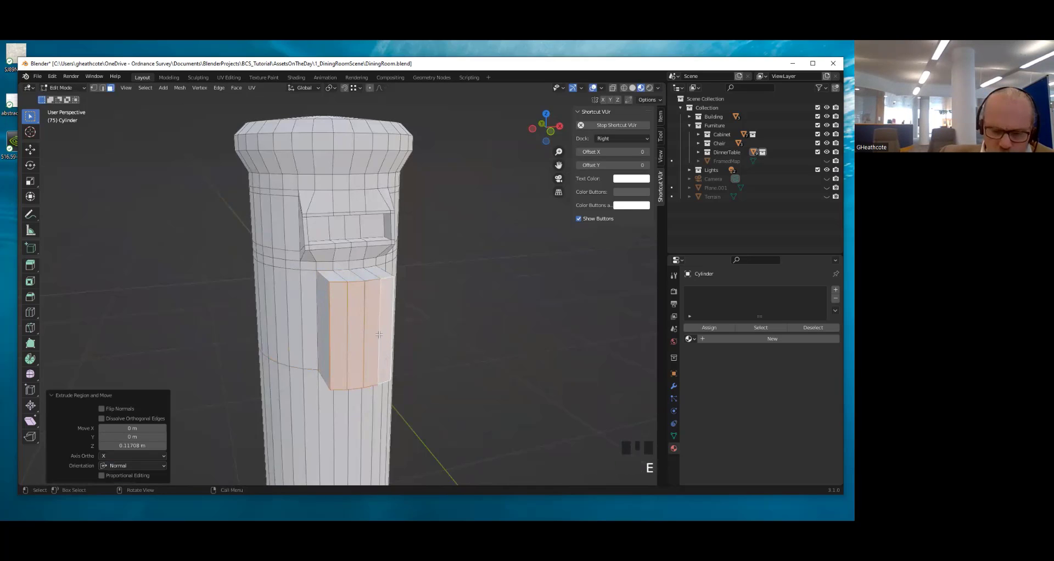
Flatten the extruded faces by scaling them to 0 along Y, and move them back along Y so the panel protrudes only slightly
key("s")
key("y")
key("0")
key("Return")
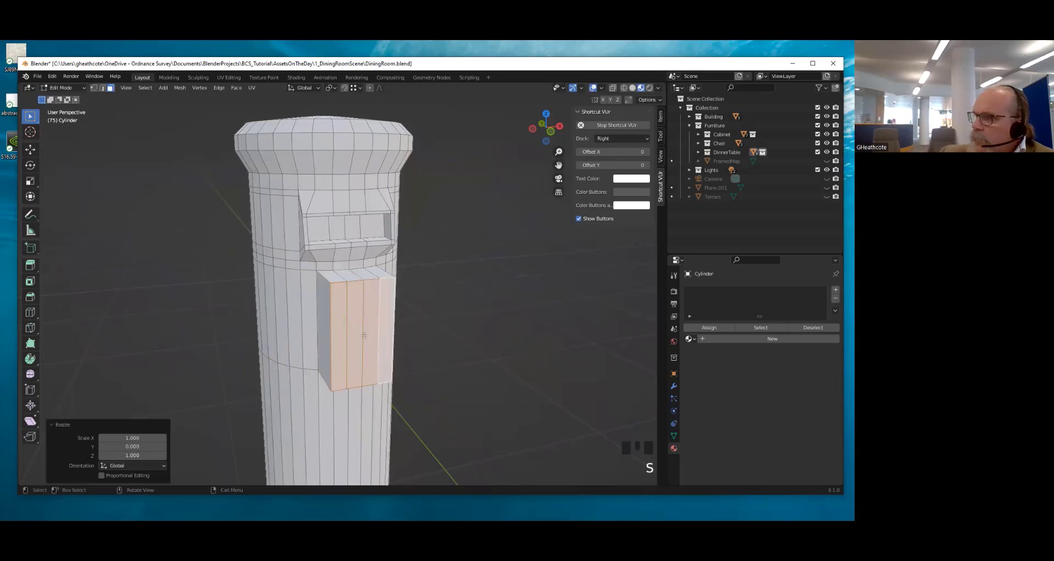
key("g")
key("x")
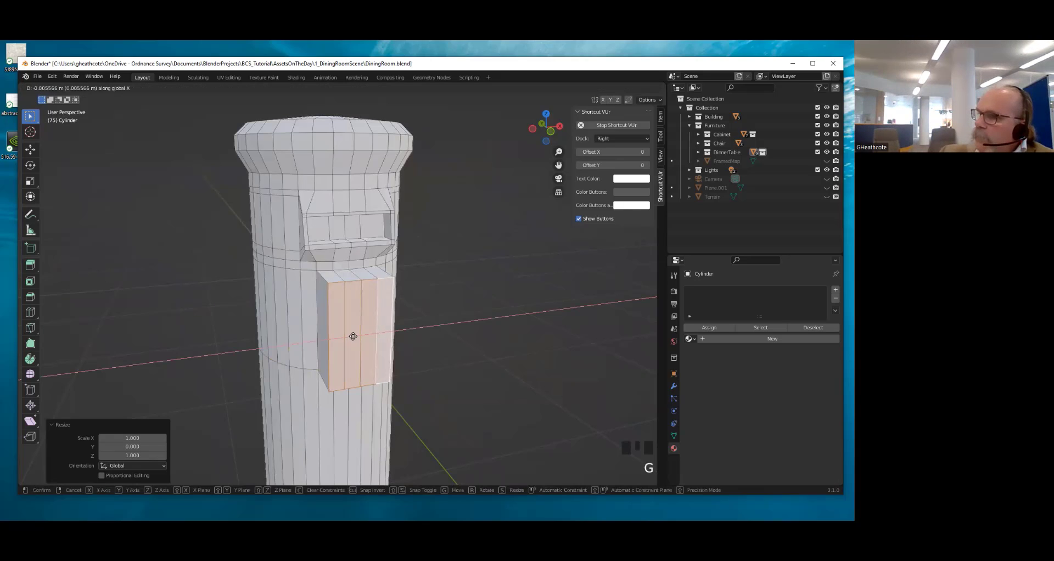
left_click(358, 334)
key("g")
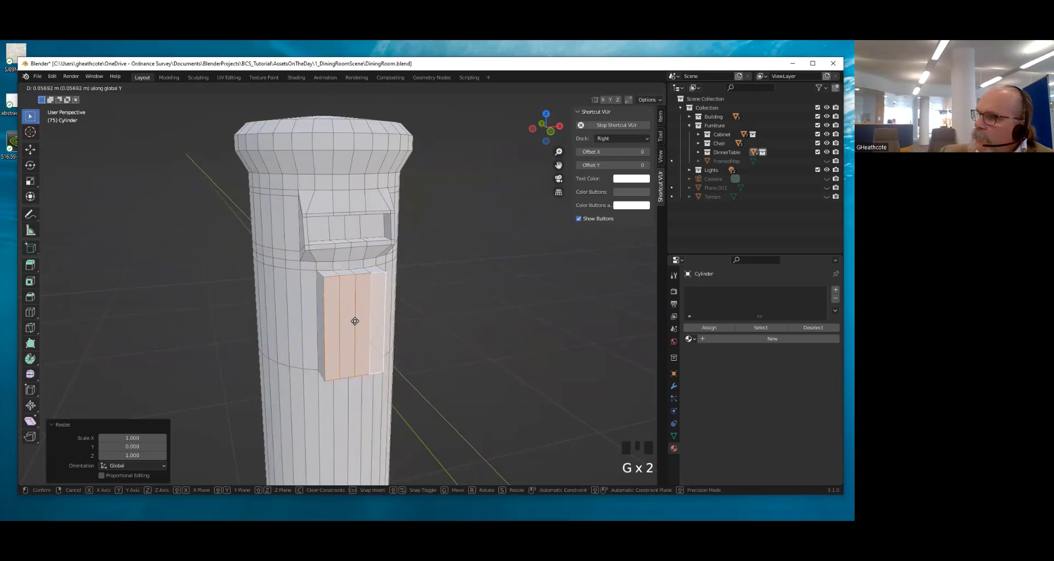
left_click(353, 317)
Select the two outer vertical inner edges on the panel's front and scale them to about 1.683 along X
left_click(344, 329)
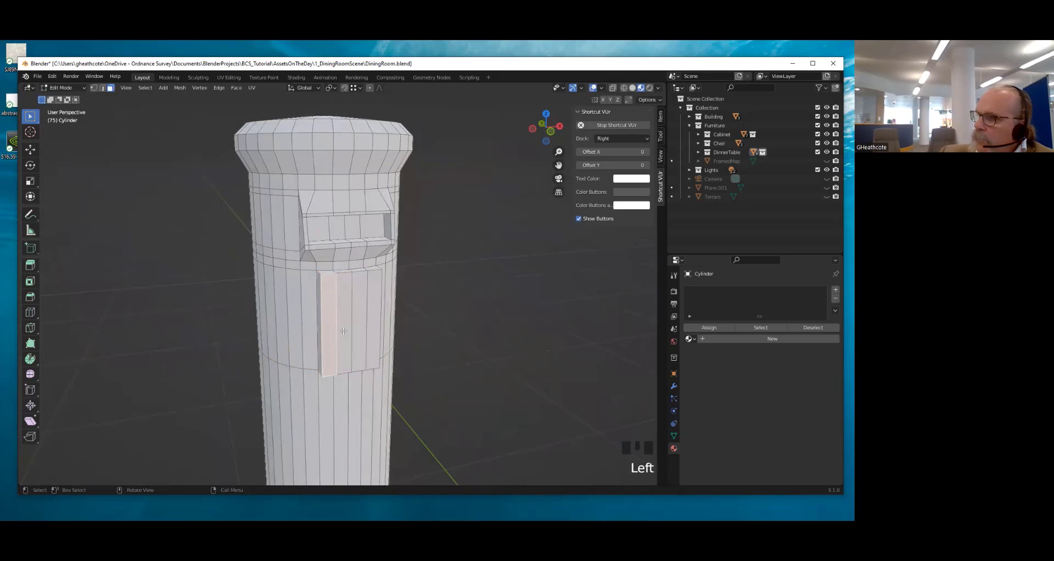
key("2")
left_click(335, 323)
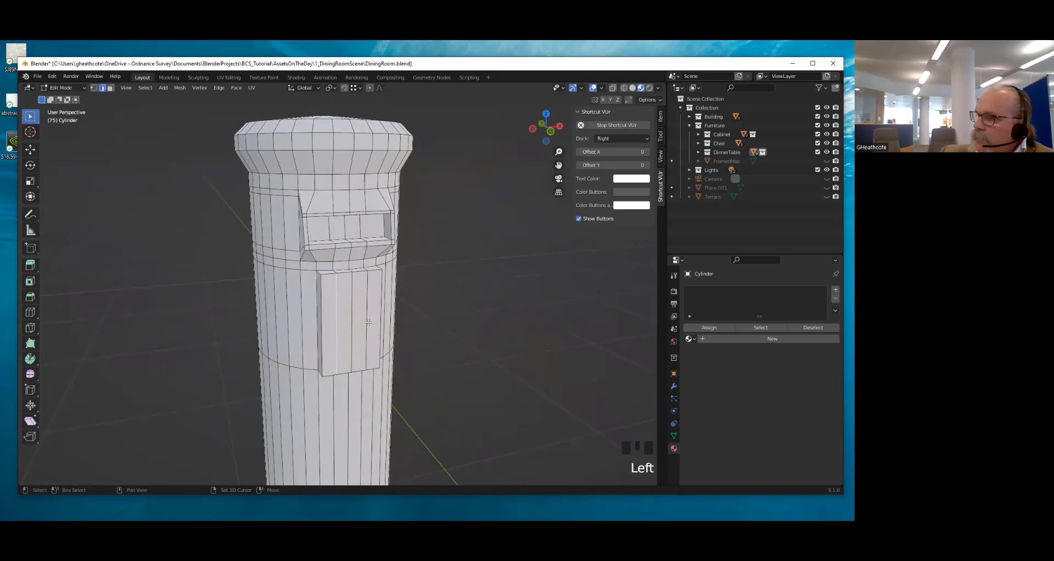
left_click(368, 323, "shift")
key("s")
key("x")
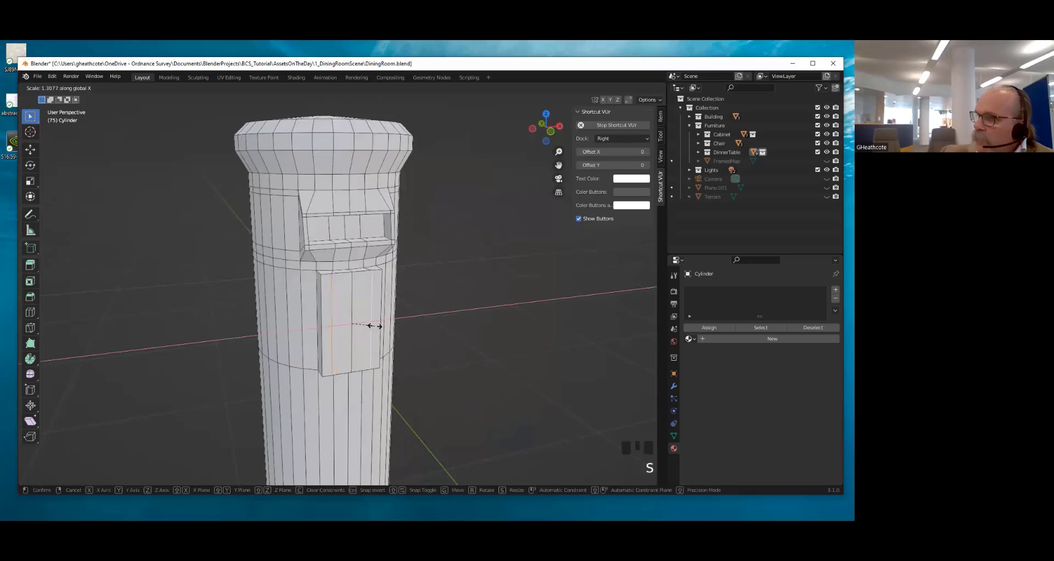
left_click(362, 327)
Add two horizontal loop cuts through the panel, one near its upper edge and one near its lower edge
key("ctrl+r")
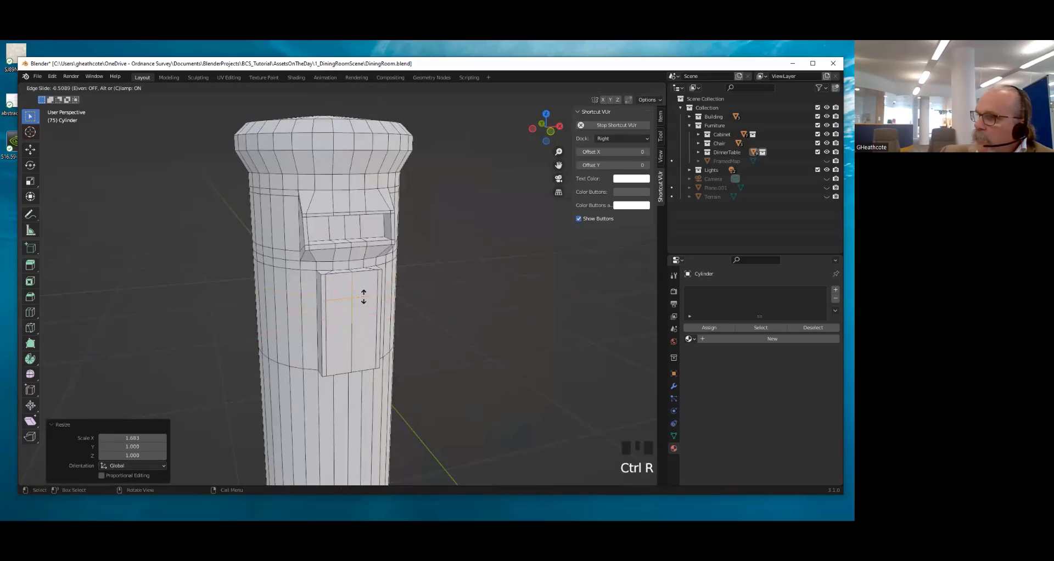
left_click(363, 297)
left_click(366, 281)
key("ctrl+r")
left_click(361, 354)
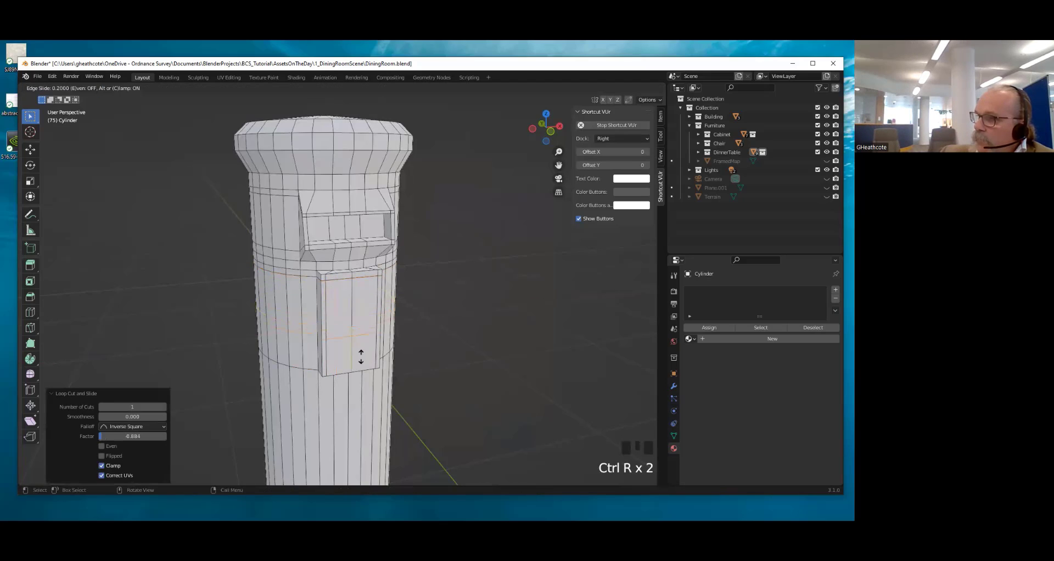
left_click(371, 385)
Select the two central faces of the panel and extrude them inward about 0.026 m to form a recess
left_click(338, 324)
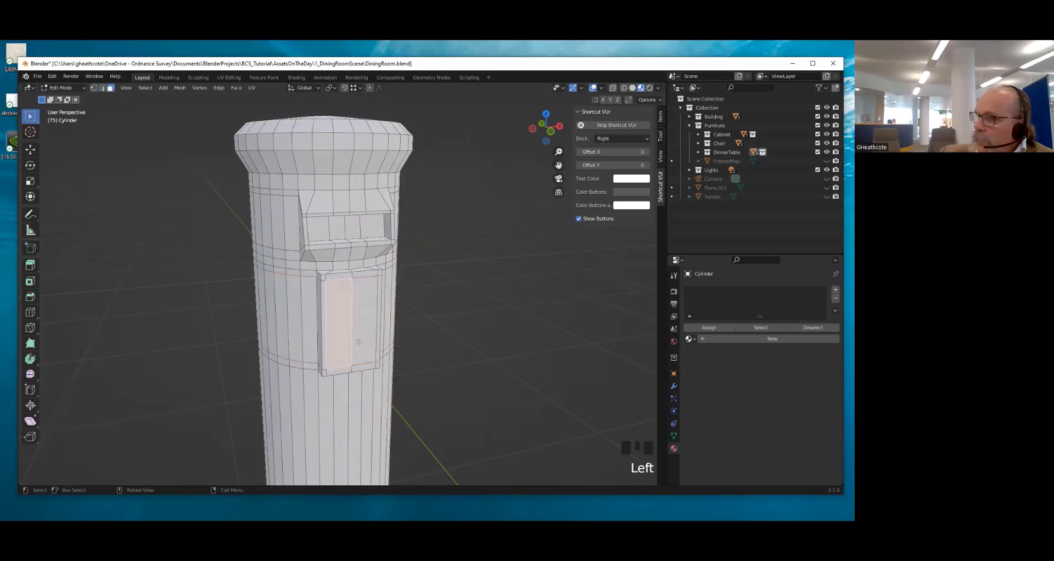
left_click(362, 341, "shift")
key("e")
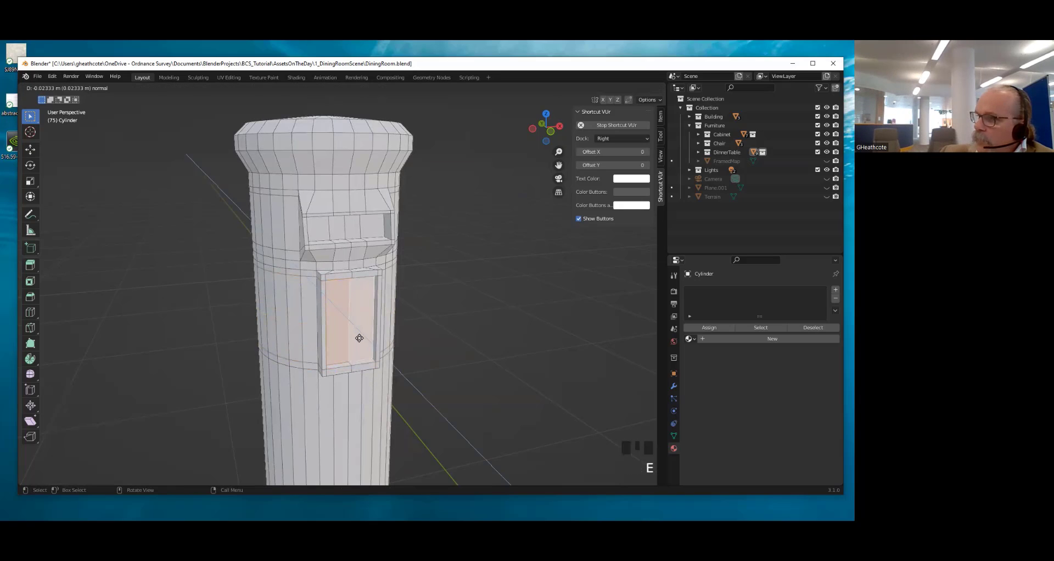
left_click(359, 339)
middle_click_drag(359, 339, 394, 305)
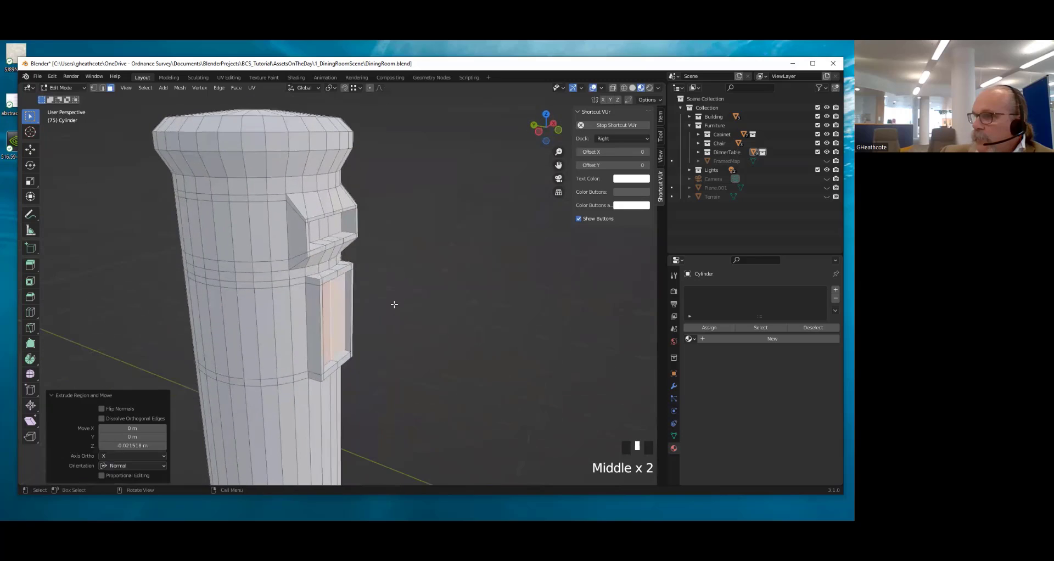
Return to Object Mode and apply Shade Smooth to the post box
key("Tab")
scroll(384, 315, "down", 4)
scroll(338, 310, "up", 4)
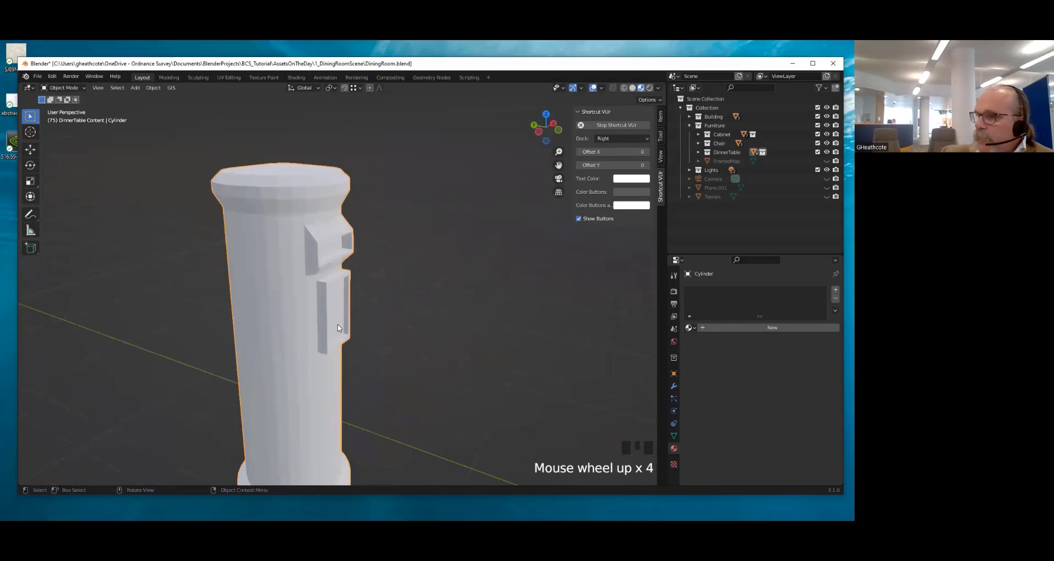
middle_click_drag(338, 329, 252, 348)
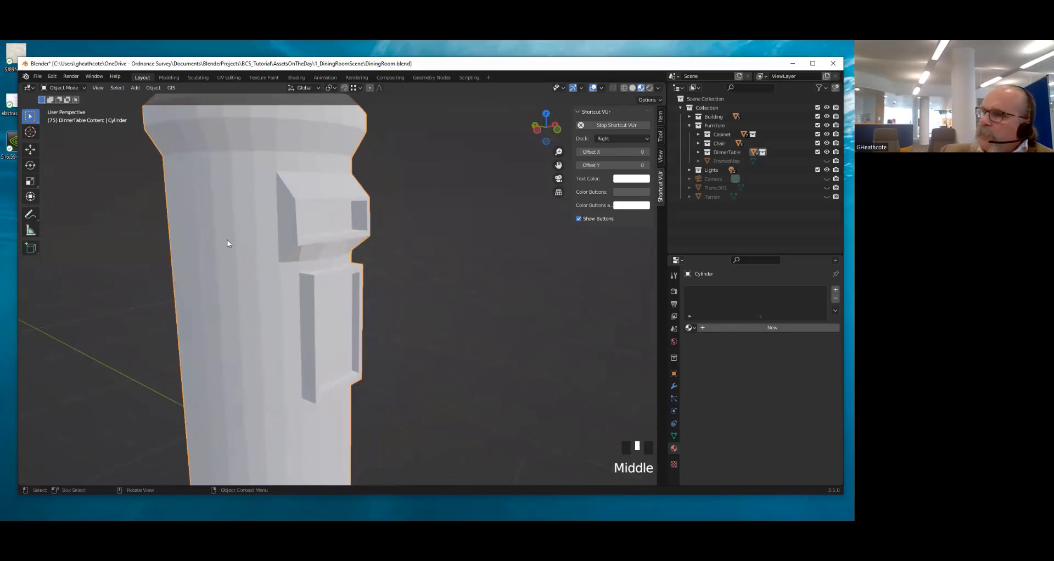
scroll(227, 239, "down", 3)
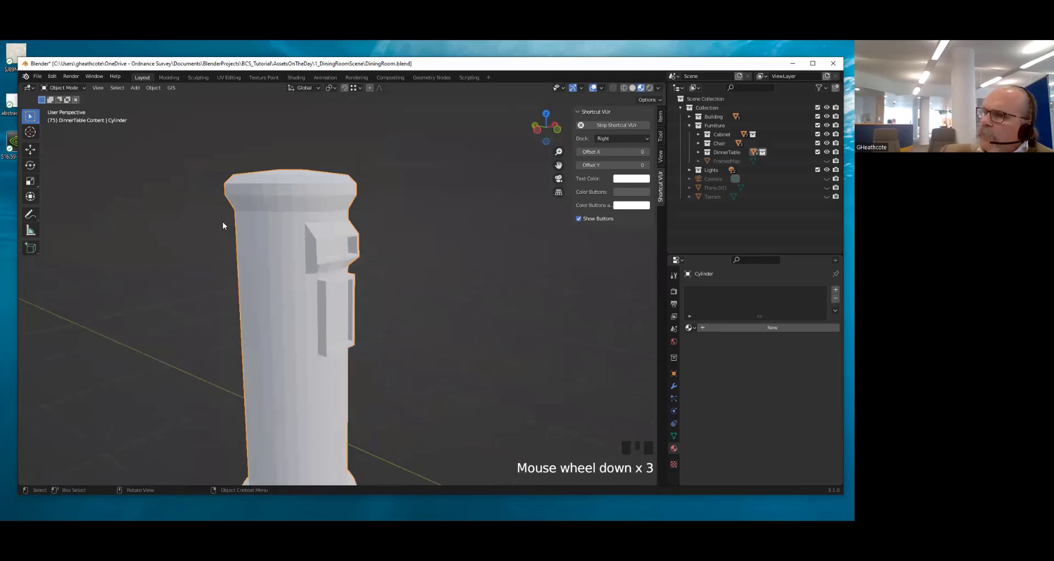
right_click(274, 363)
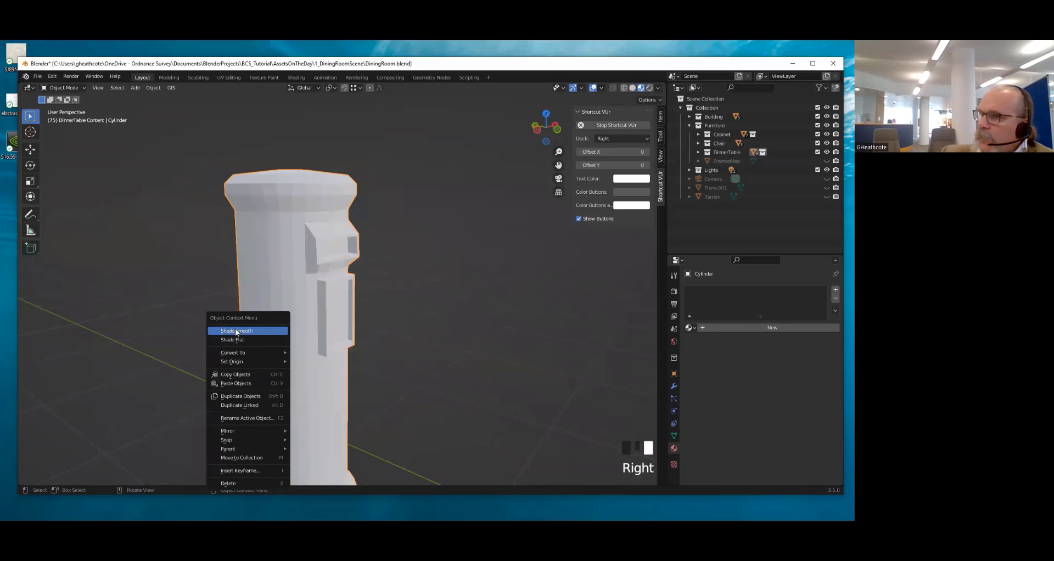
left_click(237, 331)
middle_click_drag(300, 335, 289, 335)
scroll(604, 361, "down", 2)
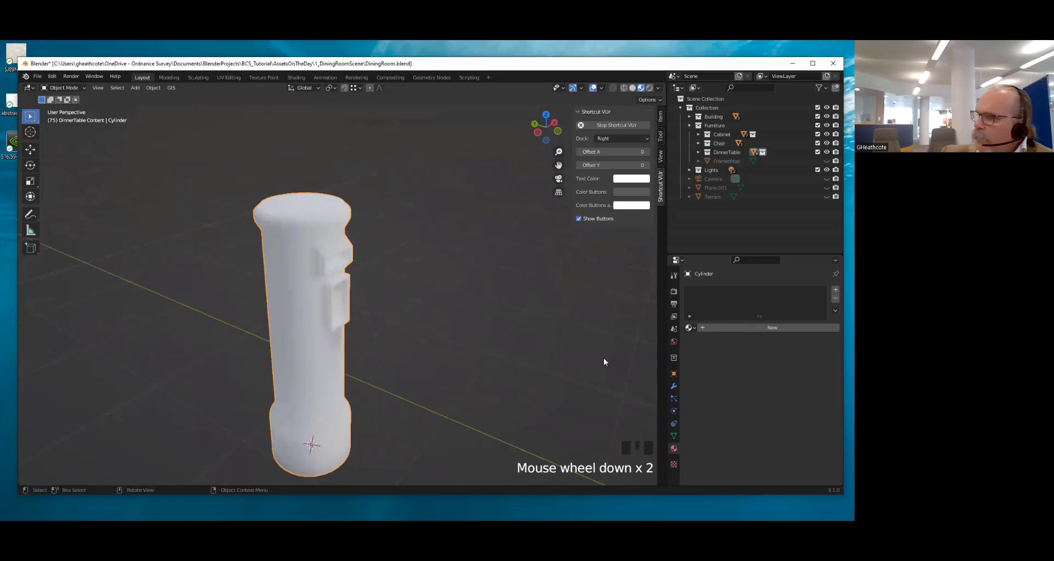
Add an Edge Split modifier to the post box
left_click(673, 386)
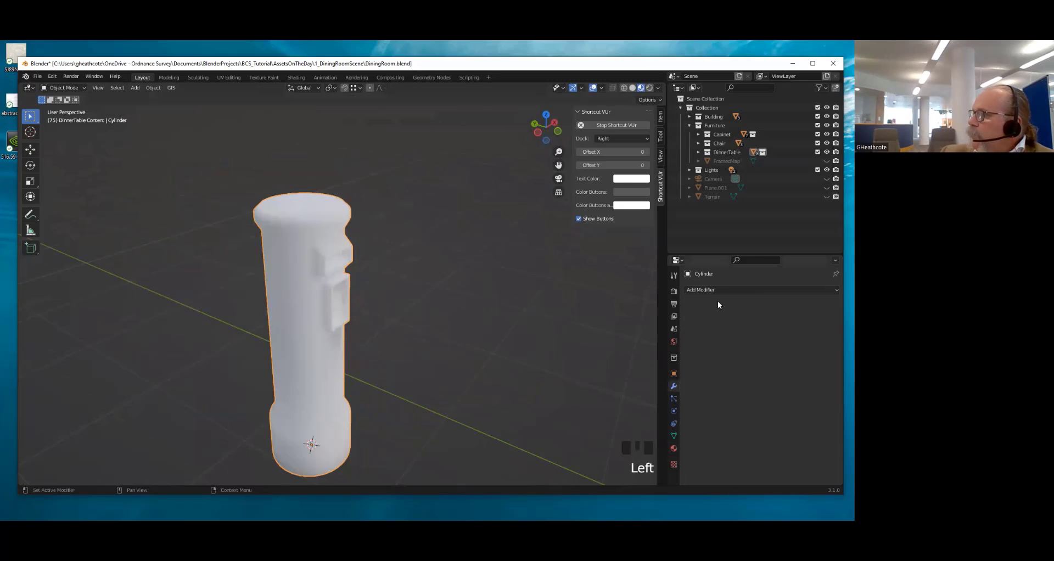
left_click(700, 289)
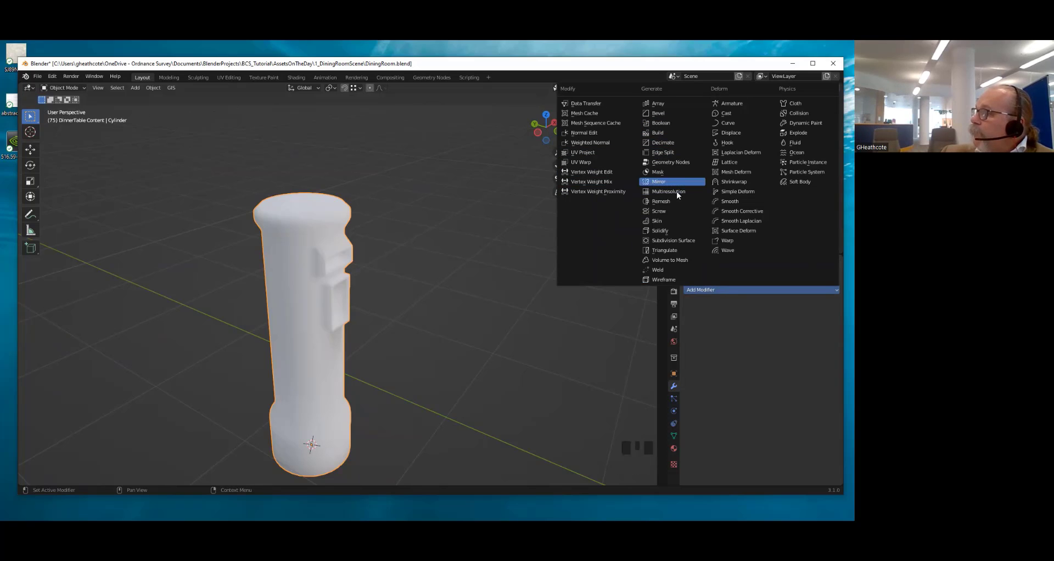
left_click(663, 154)
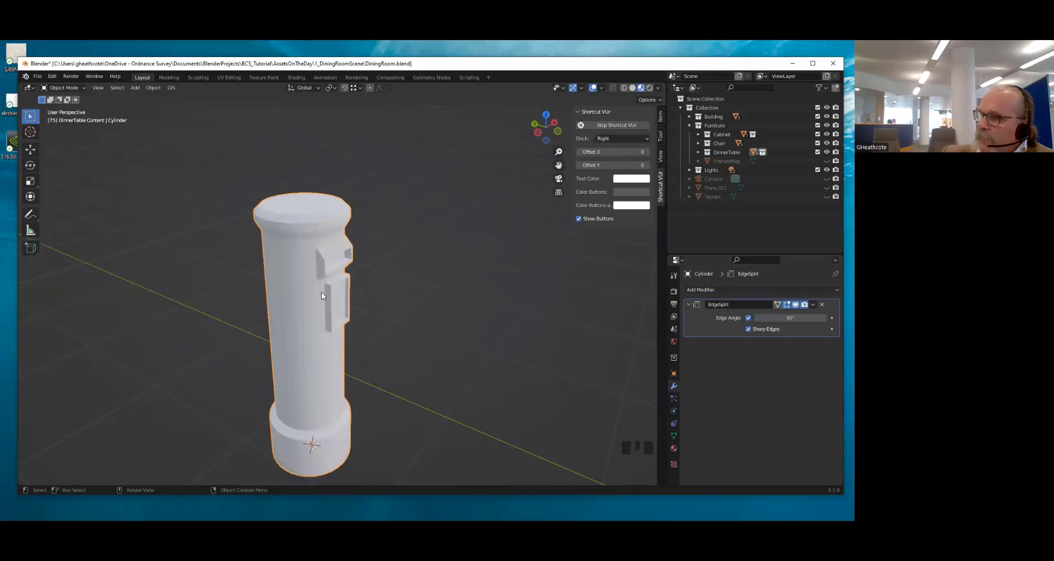
Unhide all hidden objects and check the post box on the grass beside the building in Object and Edit Mode
scroll(321, 296, "down", 3)
middle_click_drag(320, 322, 321, 345)
key("alt+h")
scroll(332, 350, "up", 4)
scroll(354, 325, "down", 3)
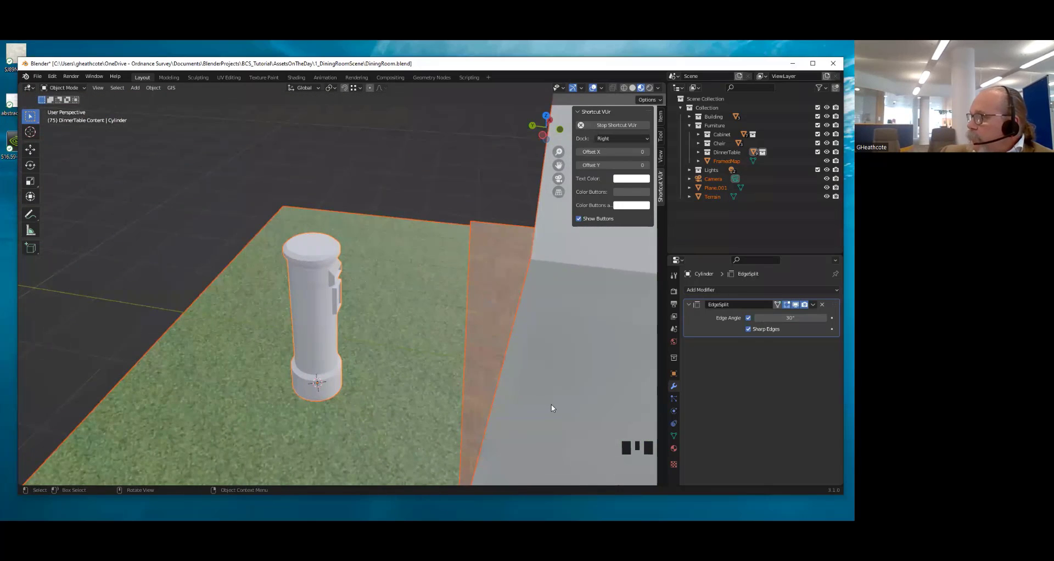
middle_click_drag(334, 329, 333, 295)
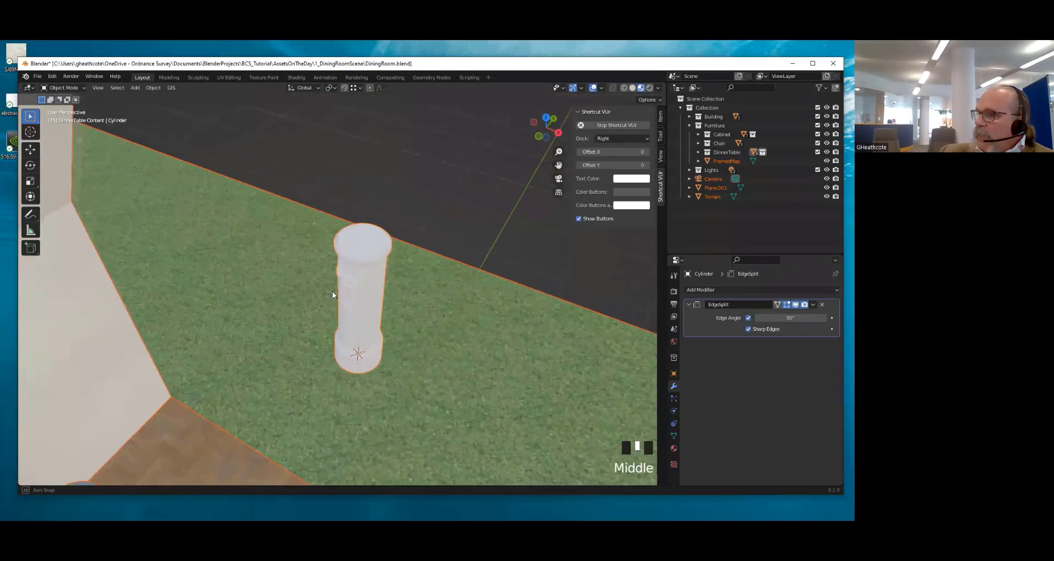
scroll(369, 323, "up", 2)
middle_click_drag(370, 324, 461, 387)
scroll(366, 345, "down", 2)
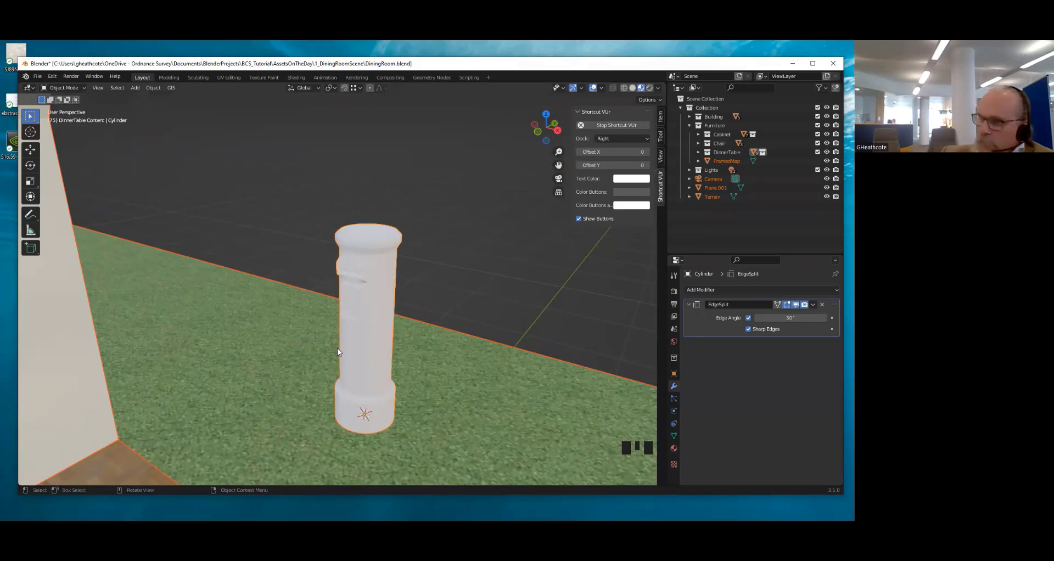
key("Tab")
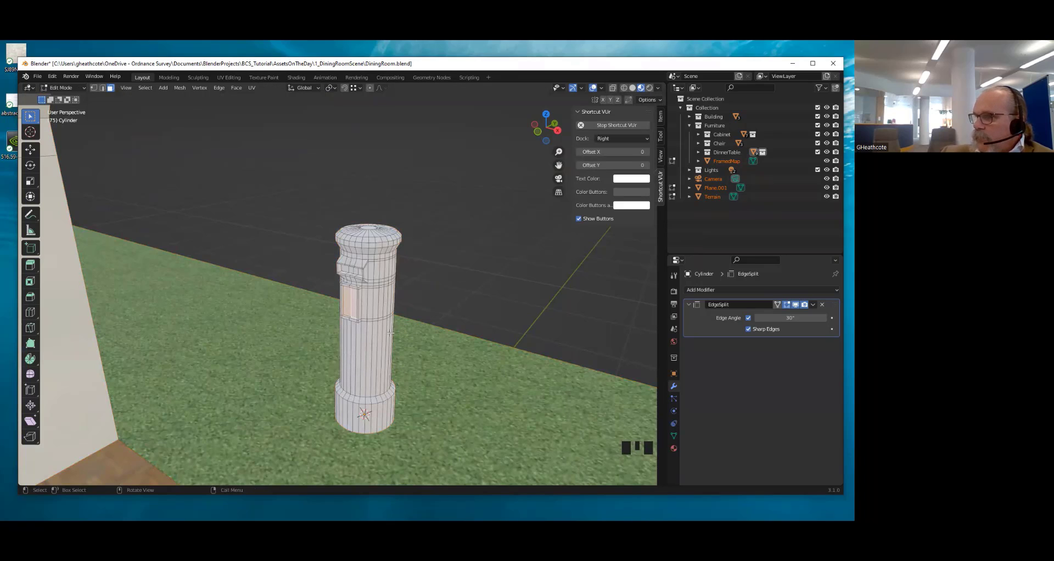
key("Tab")
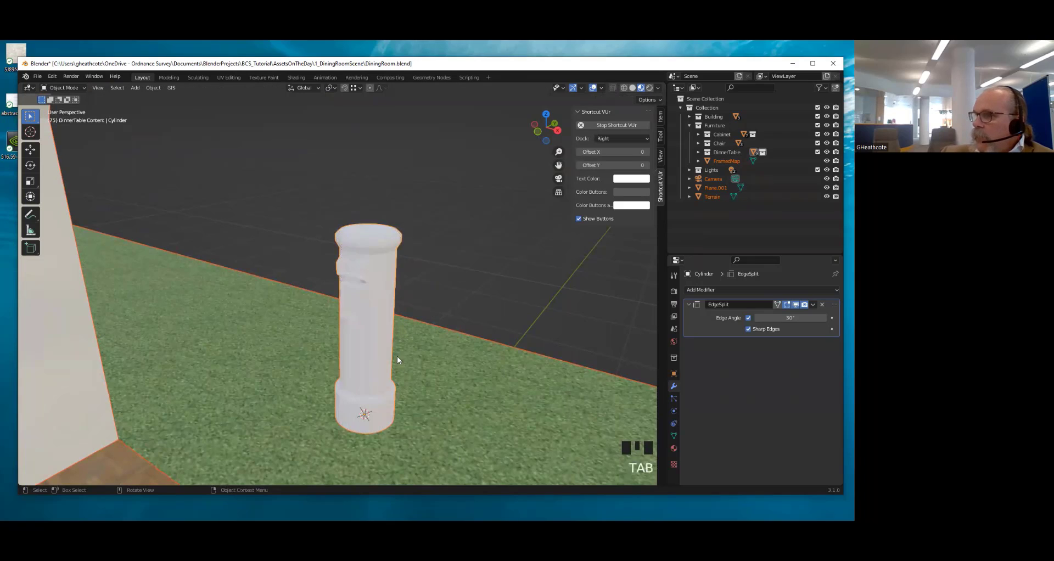
Rename the cylinder object as Postbox
left_click(674, 448)
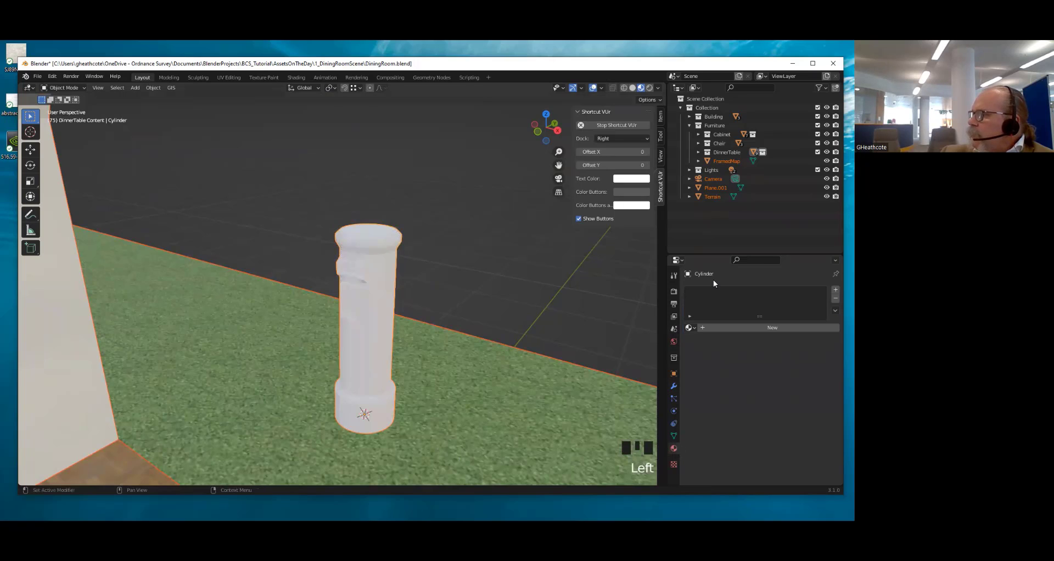
left_click(674, 373)
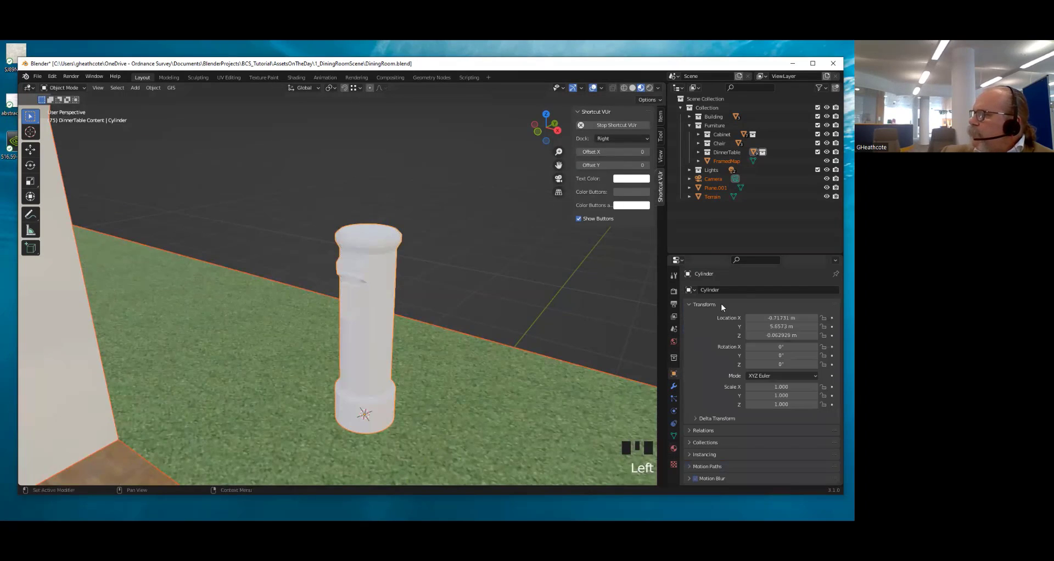
left_click(732, 290)
type("pOSTB")
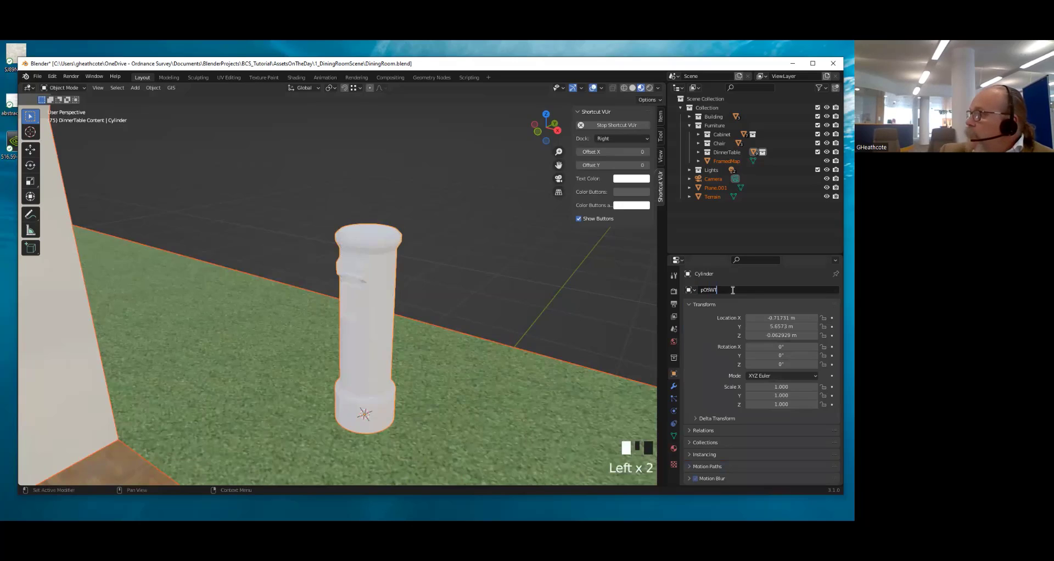
key("BackSpace")
key("BackSpace")
key("BackSpace")
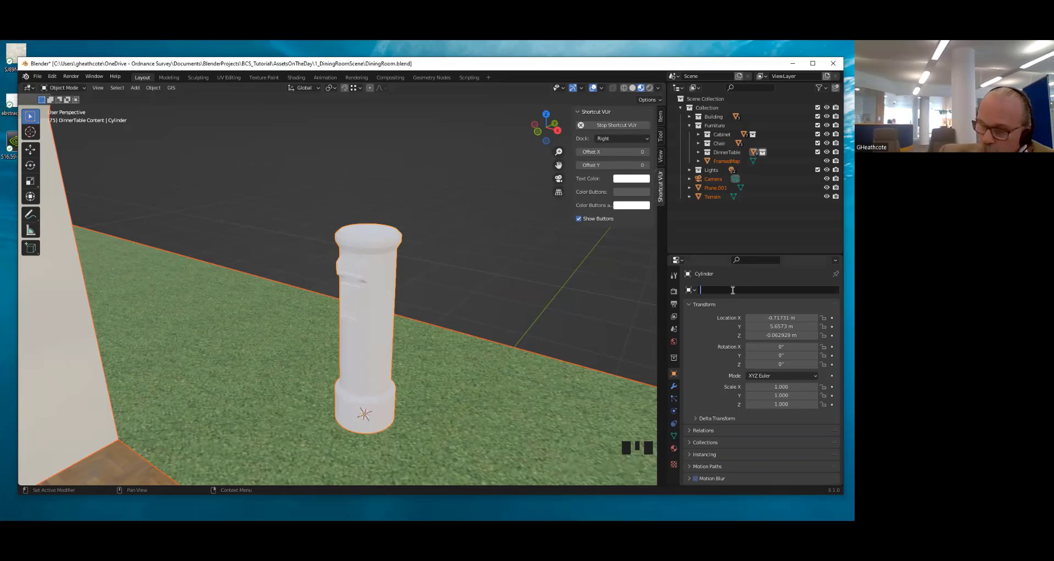
type("Postbox")
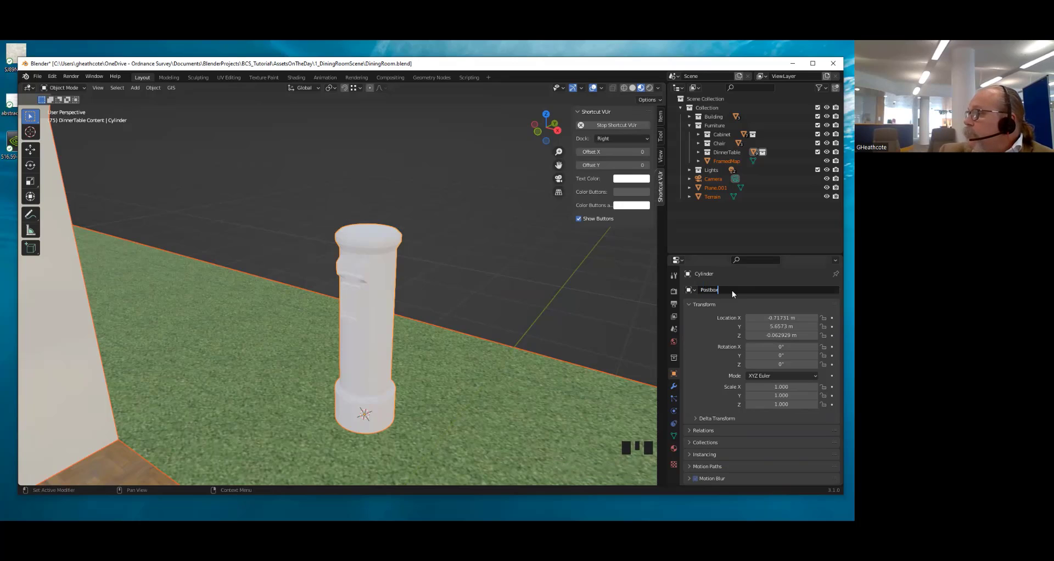
key("Return")
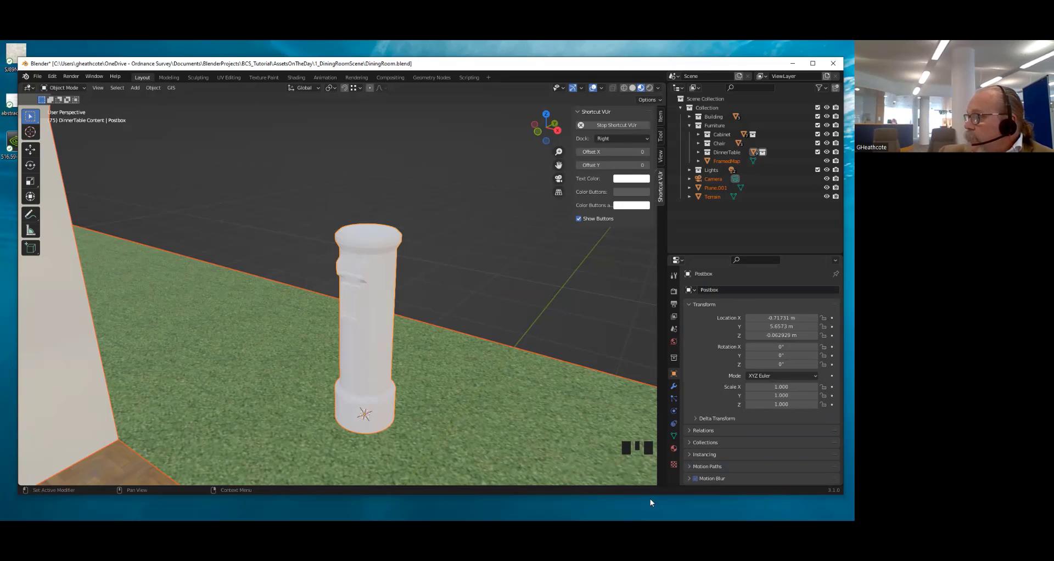
Try the existing BlueGreyWood material on the post box and unlink it again
left_click(673, 448)
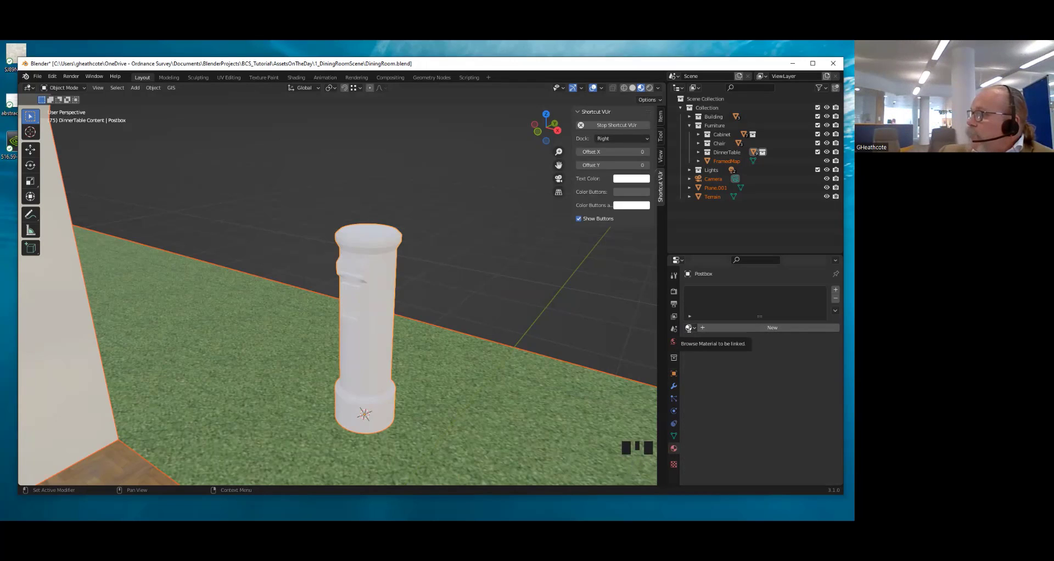
left_click(689, 328)
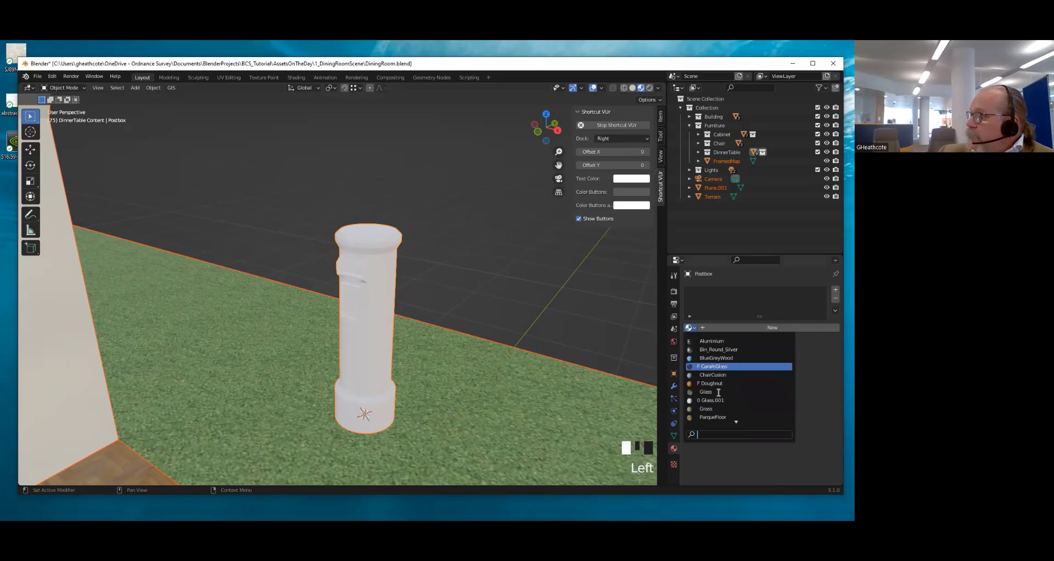
left_click(719, 358)
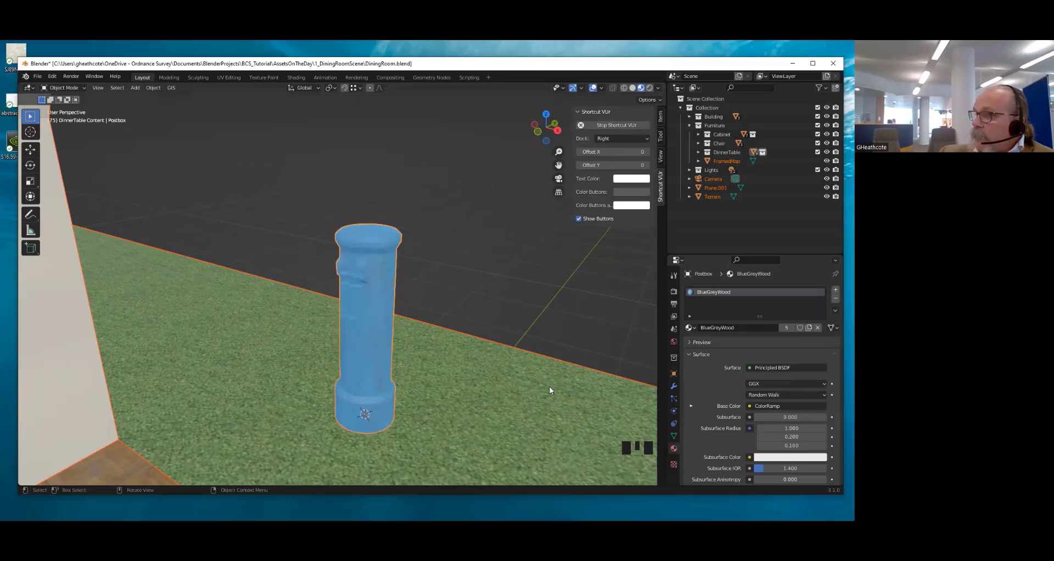
left_click(689, 328)
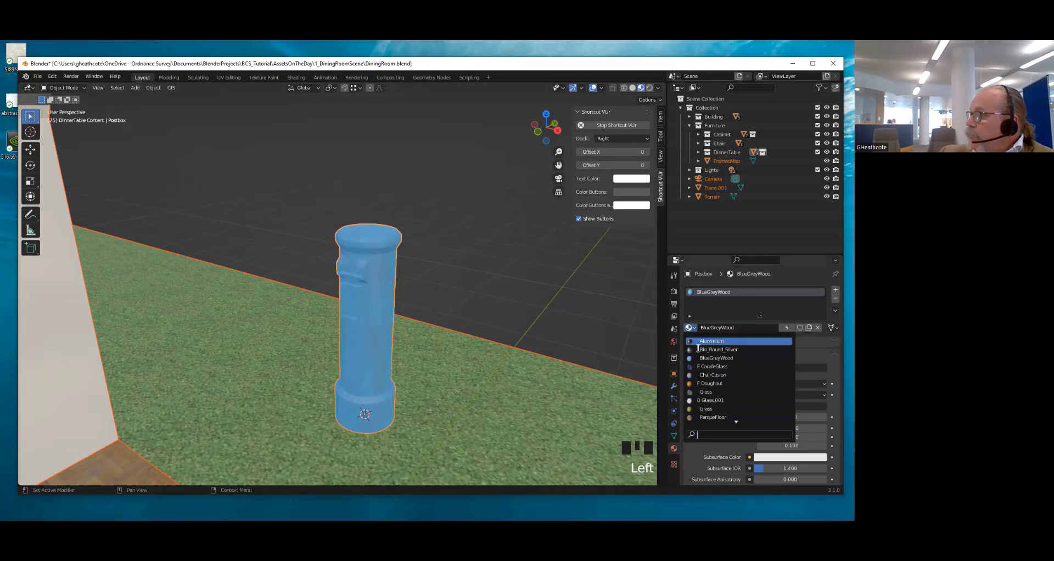
left_click(817, 328)
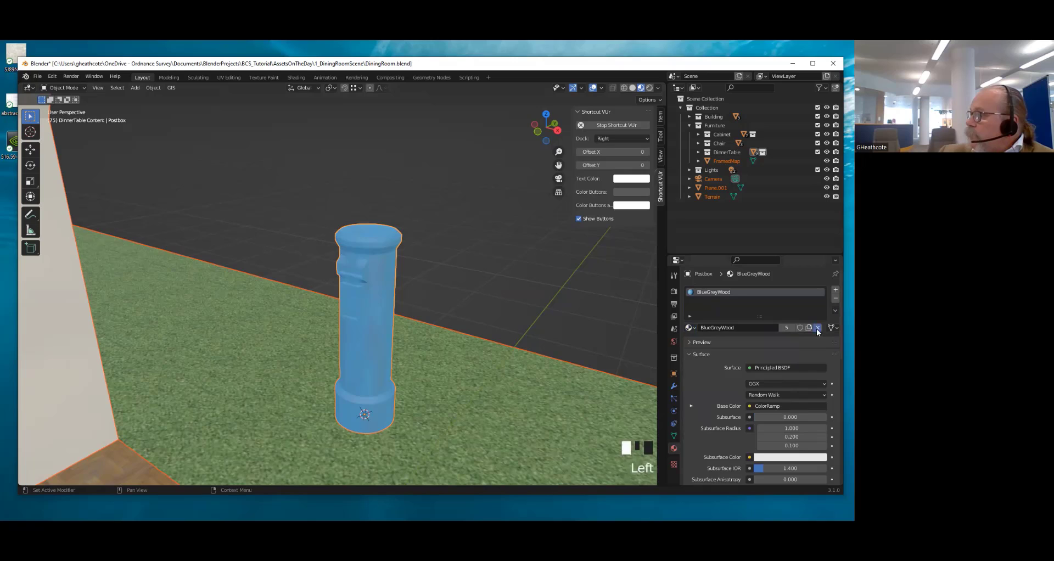
Create a new material for the post box and name it PostboxRed
left_click(755, 327)
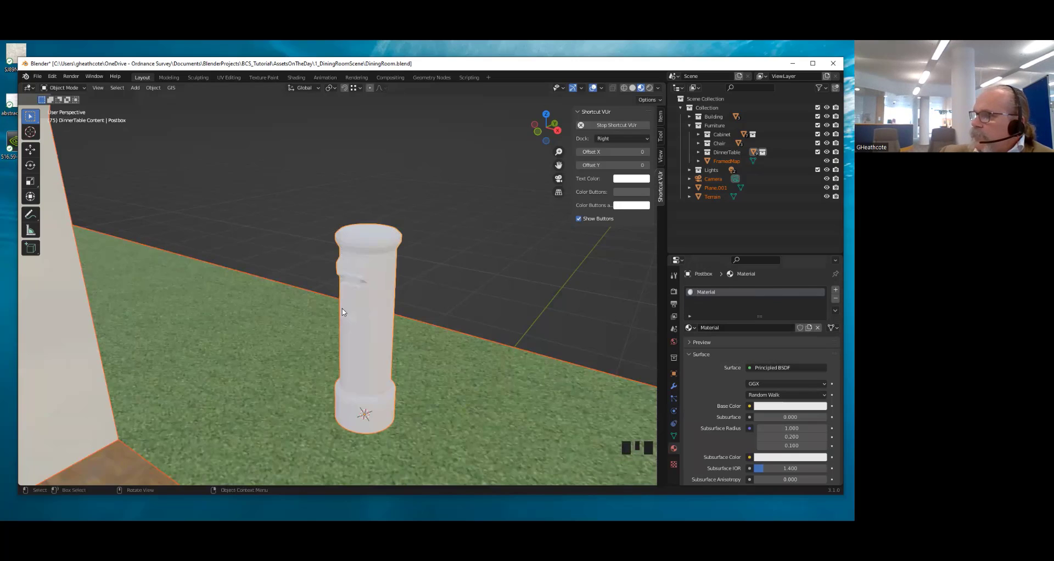
left_click(369, 280)
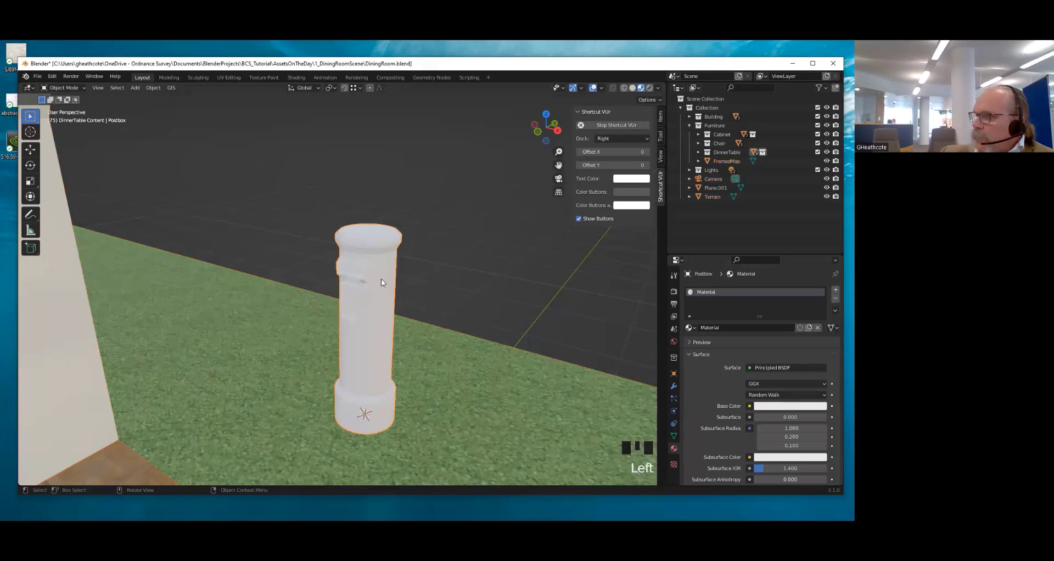
double_click(726, 326)
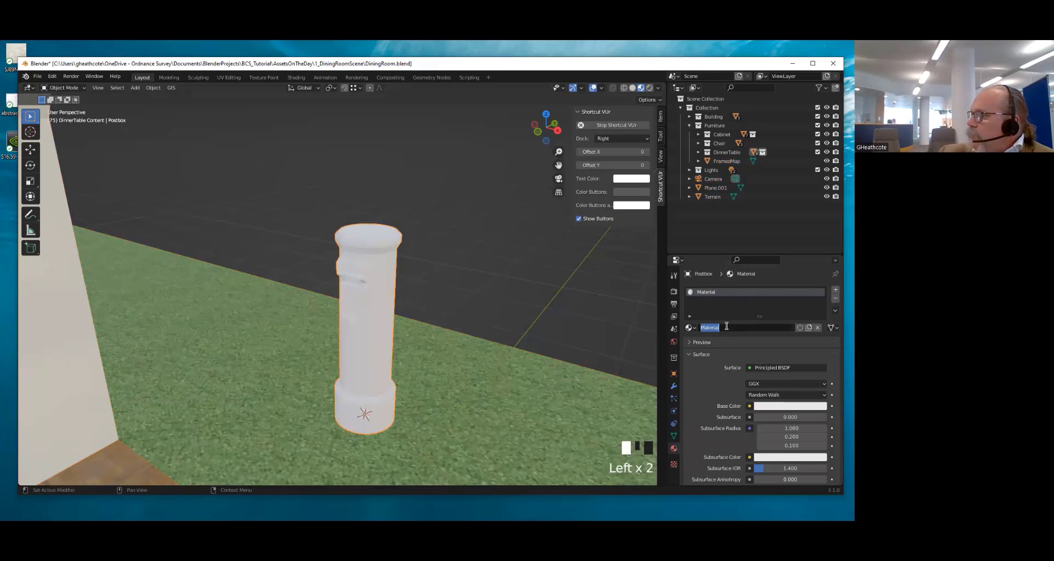
type("Post")
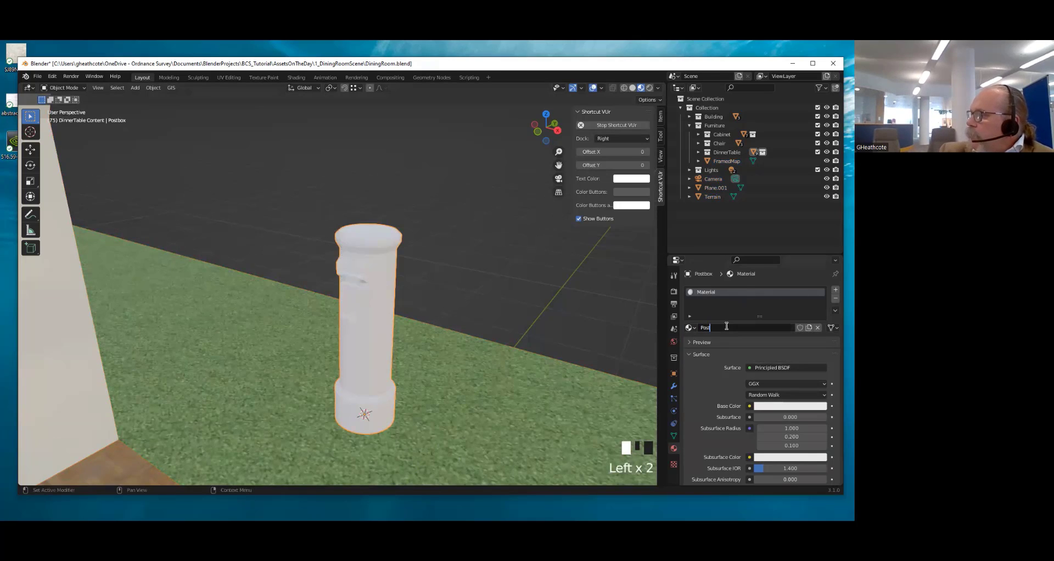
type("boxRed")
key("Return")
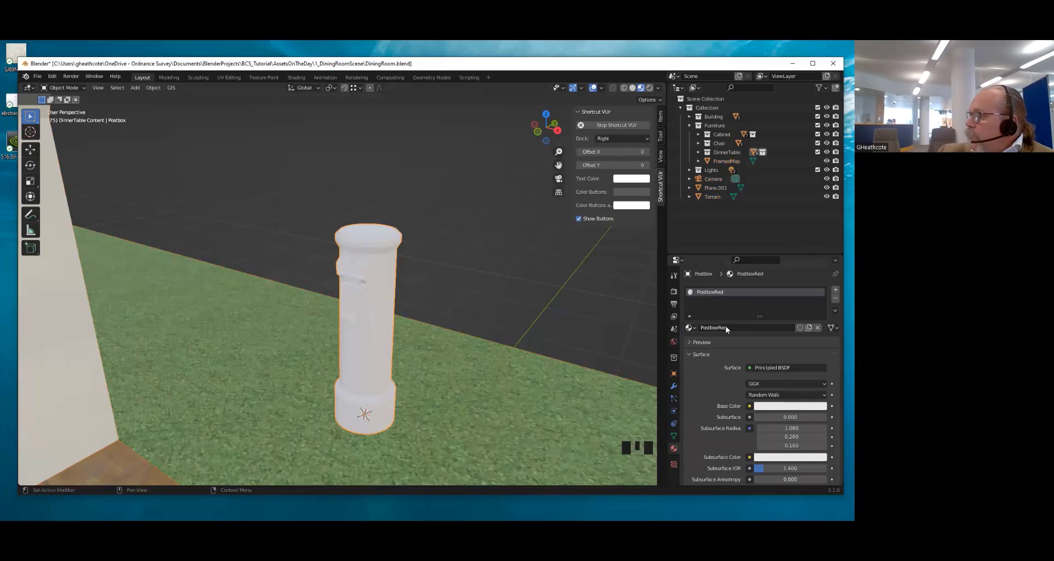
Set the base colour of the PostboxRed material to a saturated red and check it on the post box
scroll(807, 435, "down", 14)
scroll(730, 404, "up", 14)
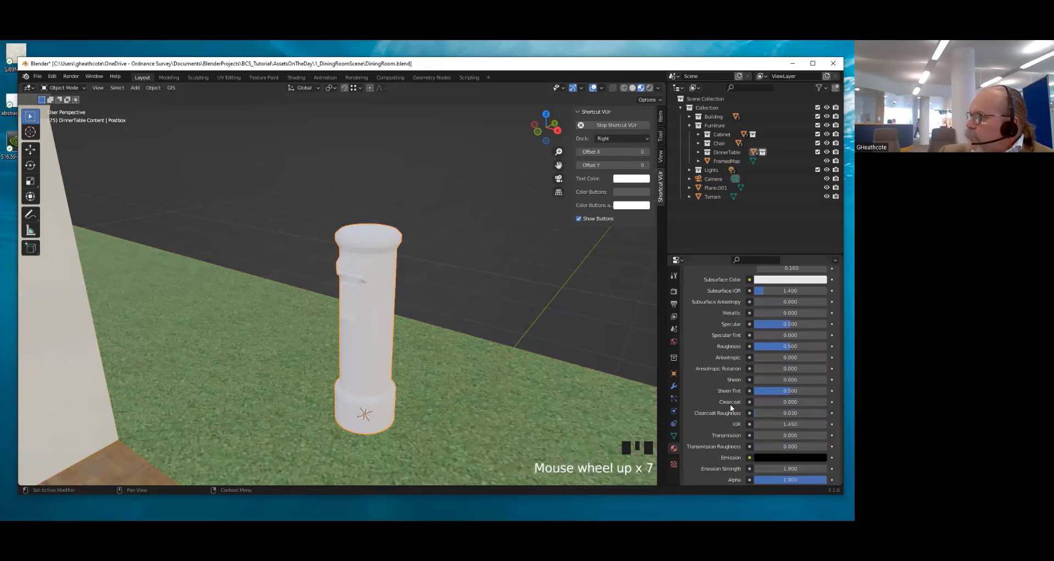
scroll(734, 404, "up", 2)
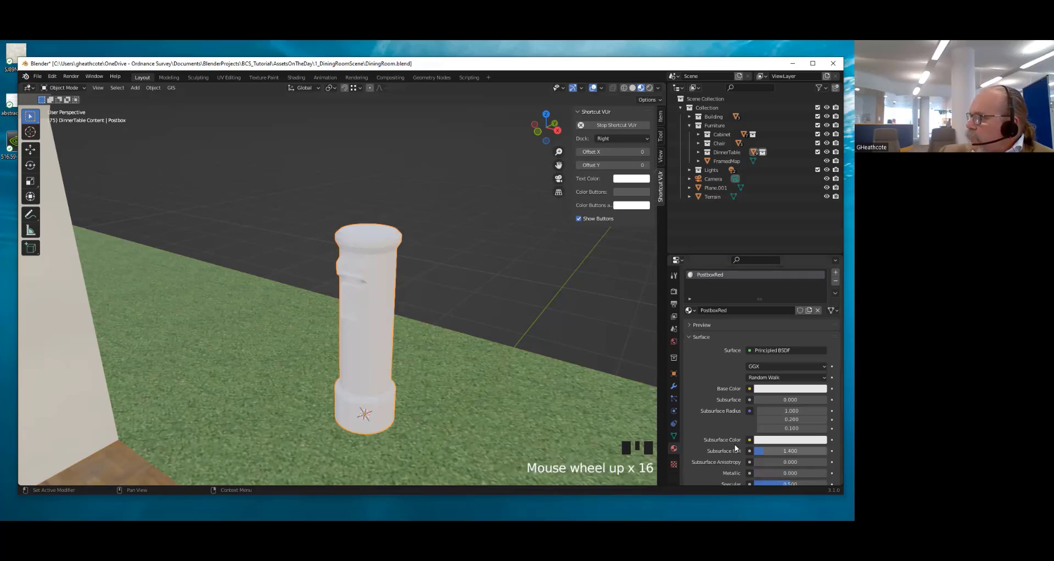
left_click(769, 389)
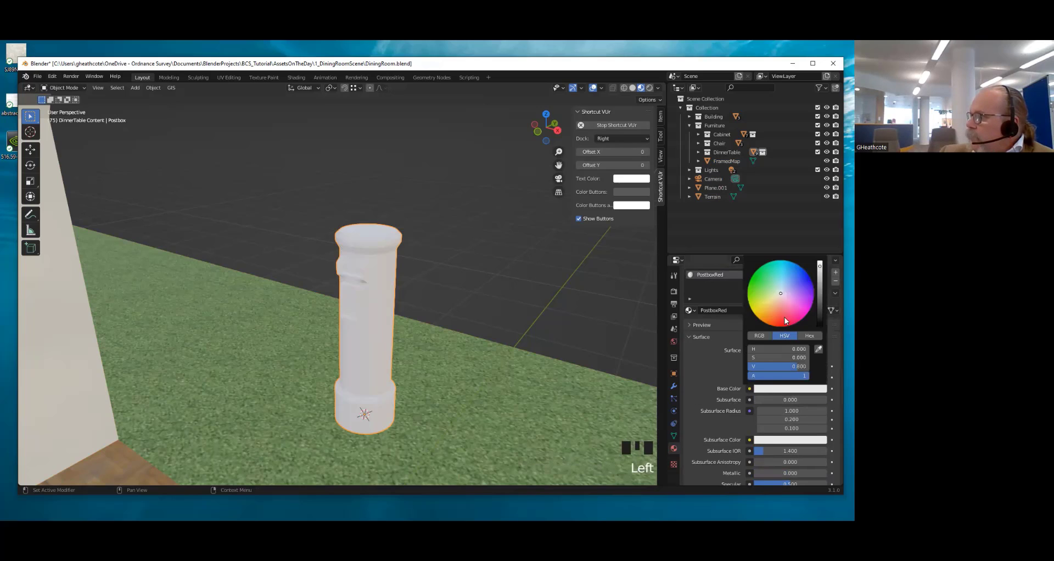
left_click_drag(782, 292, 749, 294)
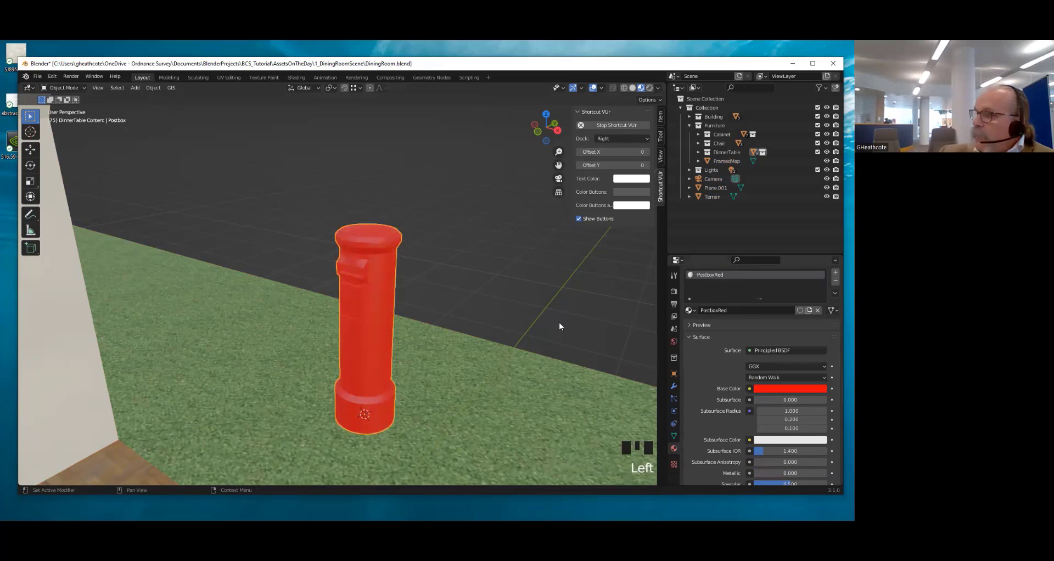
middle_click_drag(340, 324, 378, 292)
scroll(364, 384, "up", 2)
scroll(363, 384, "down", 3)
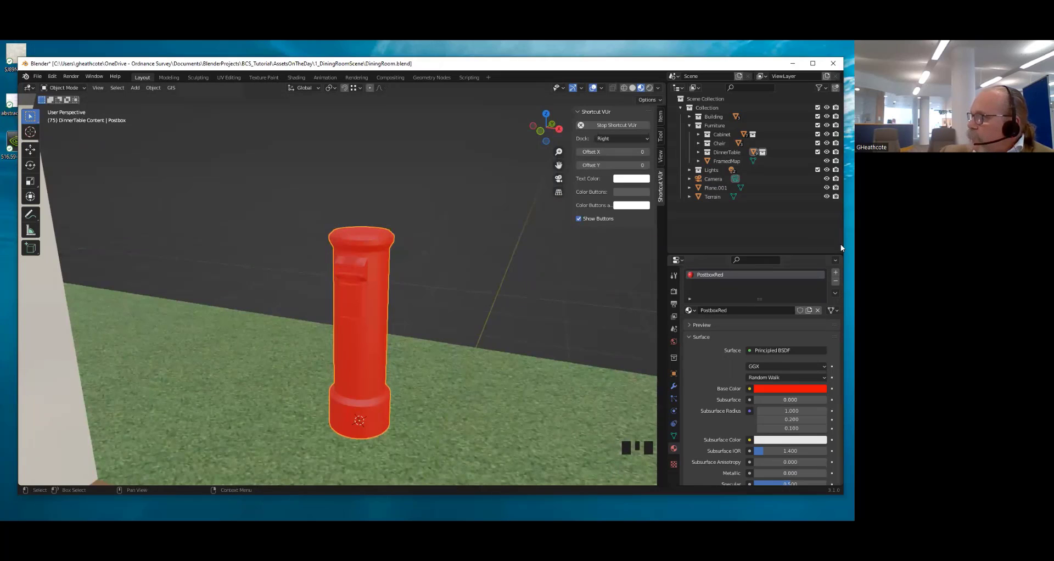
Add a second material slot to the post box with a new material named Black
left_click(835, 274)
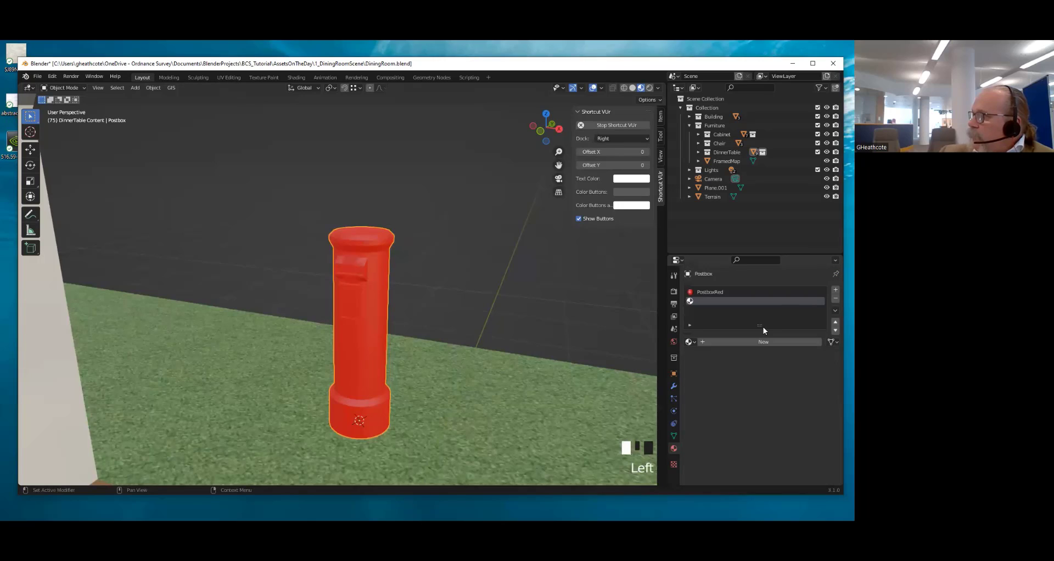
left_click(767, 342)
left_click(733, 341)
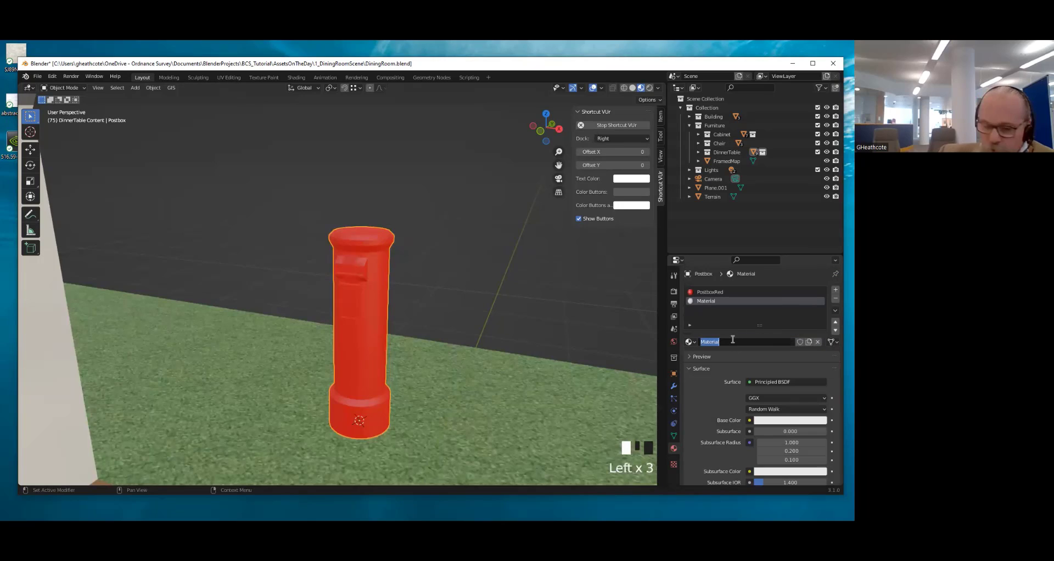
type("Black")
key("Return")
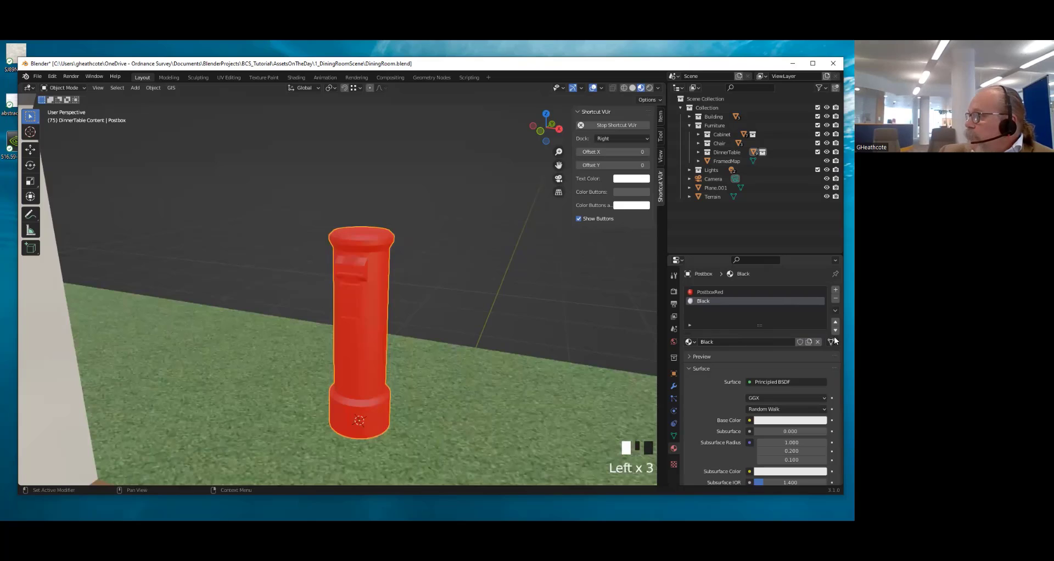
Add a third material slot to the post box with a new material named CollectionTimes
left_click(835, 289)
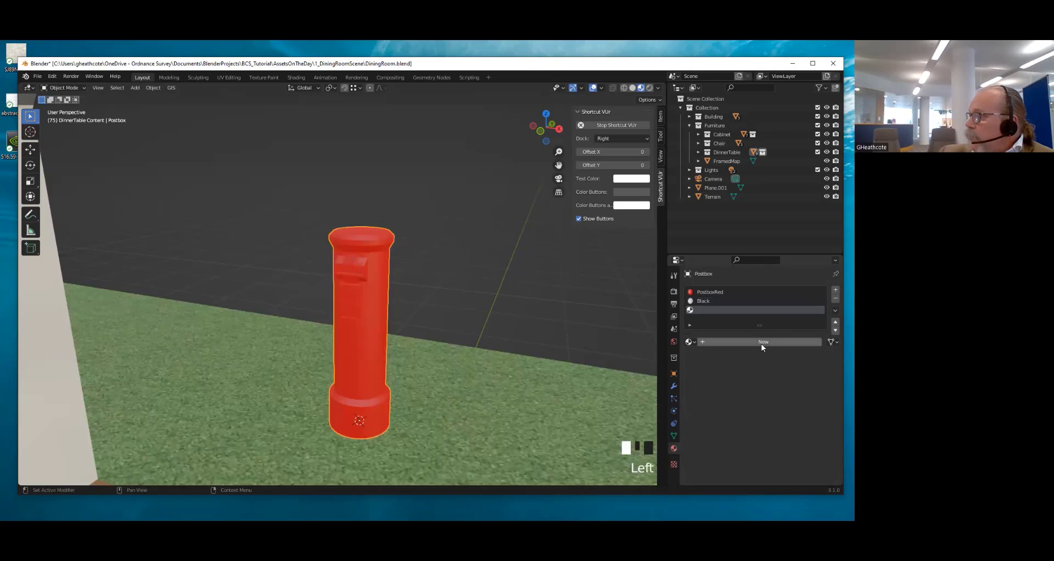
left_click(734, 341)
left_click(728, 341)
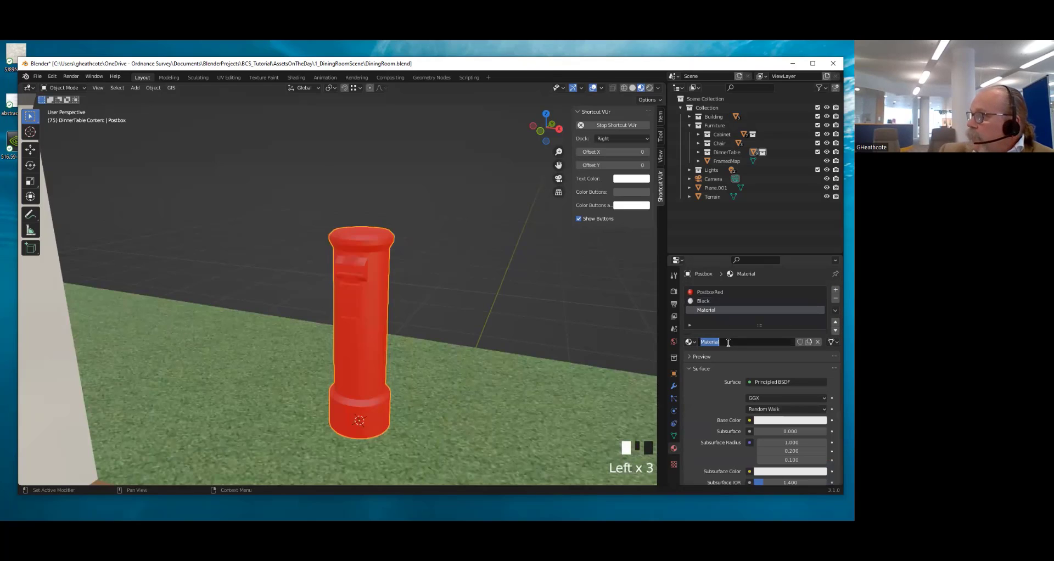
type("Collection")
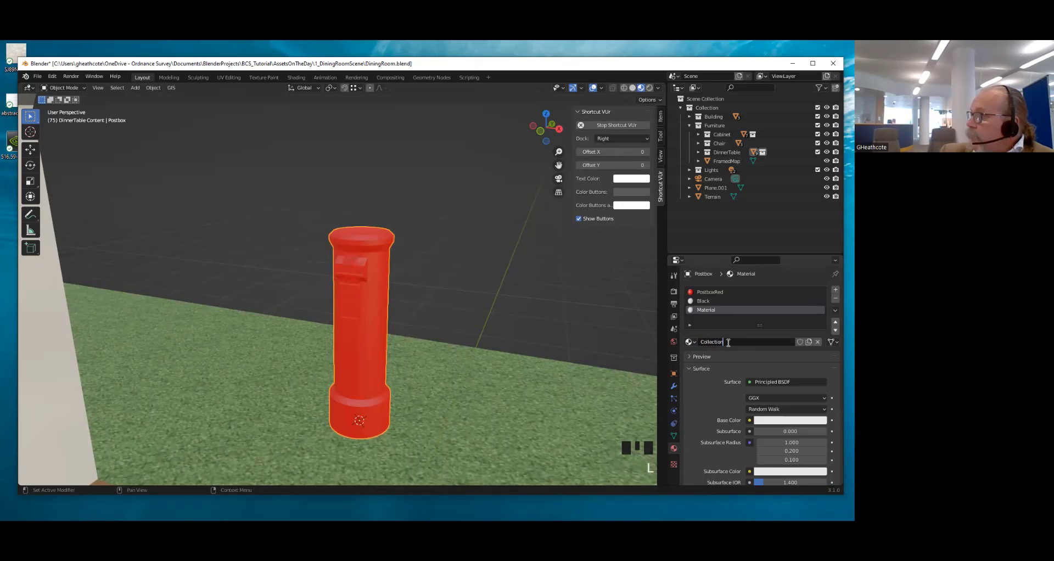
type("Times")
key("Return")
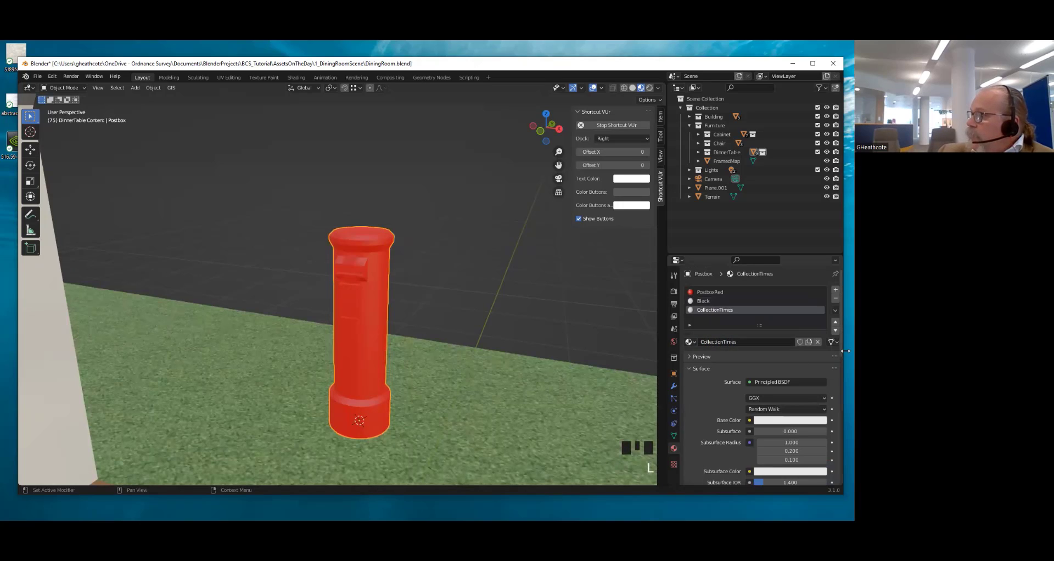
Set the Black material's base colour to pure black by lowering its value to 0
left_click(703, 301)
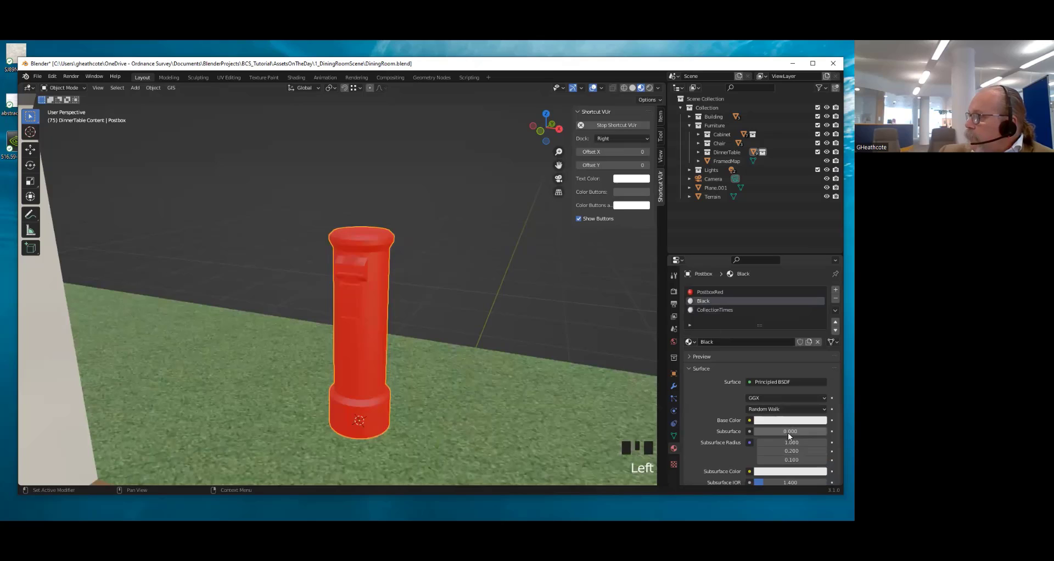
left_click(777, 420)
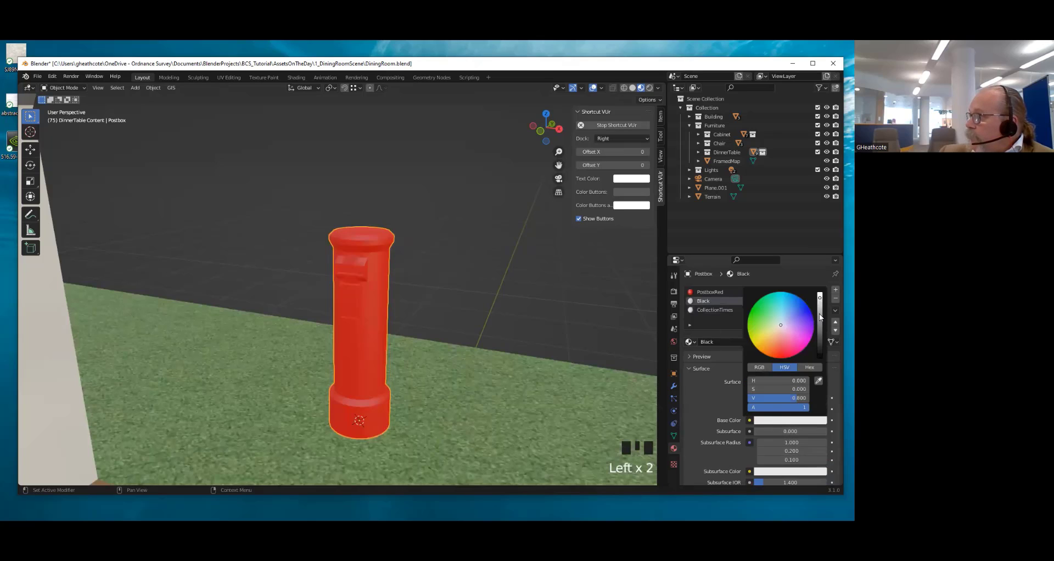
left_click_drag(820, 317, 820, 358)
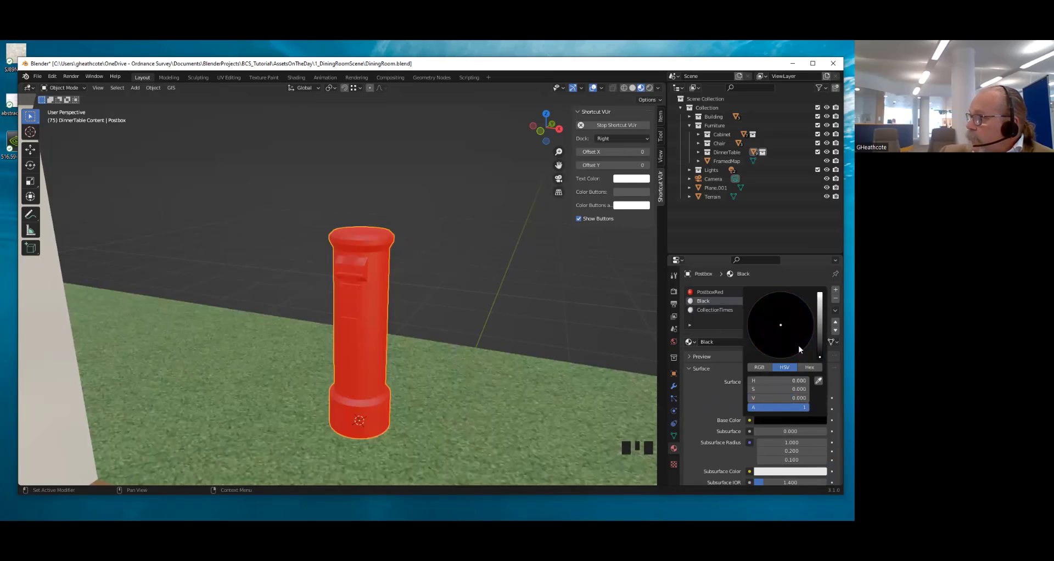
left_click(714, 310)
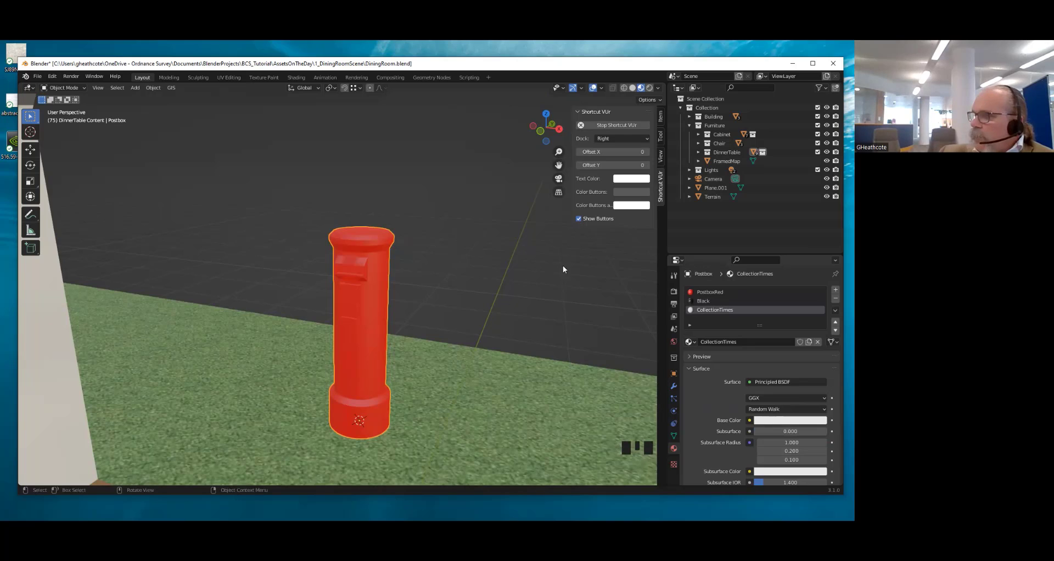
In Edit Mode, assign the CollectionTimes material to the two faces of the rectangular panel below the letter slot
middle_click_drag(349, 278, 361, 315)
scroll(365, 274, "up", 2)
scroll(364, 275, "up", 1)
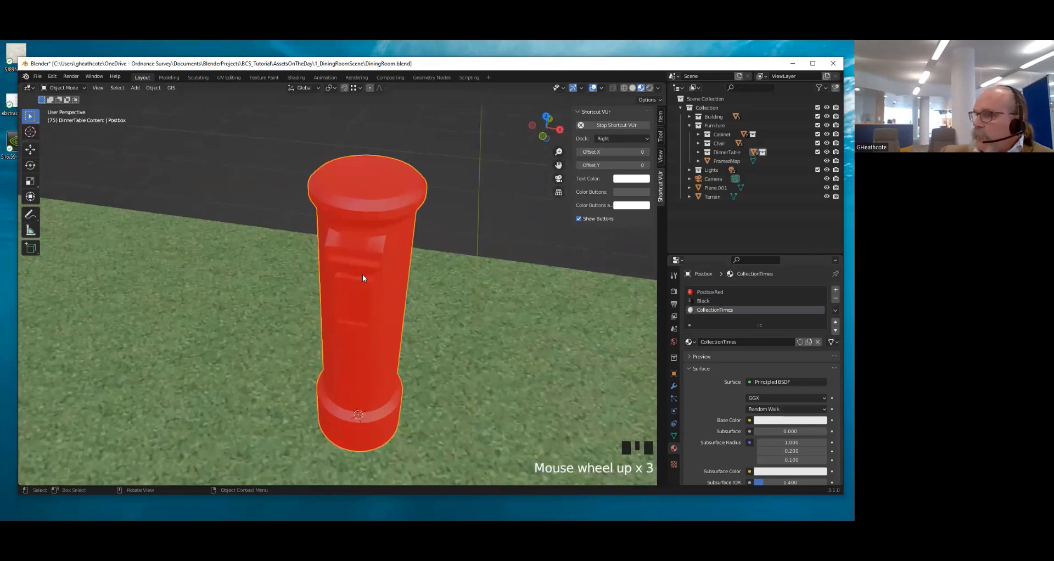
scroll(368, 273, "up", 1)
scroll(361, 301, "down", 2)
middle_click_drag(354, 298, 408, 455)
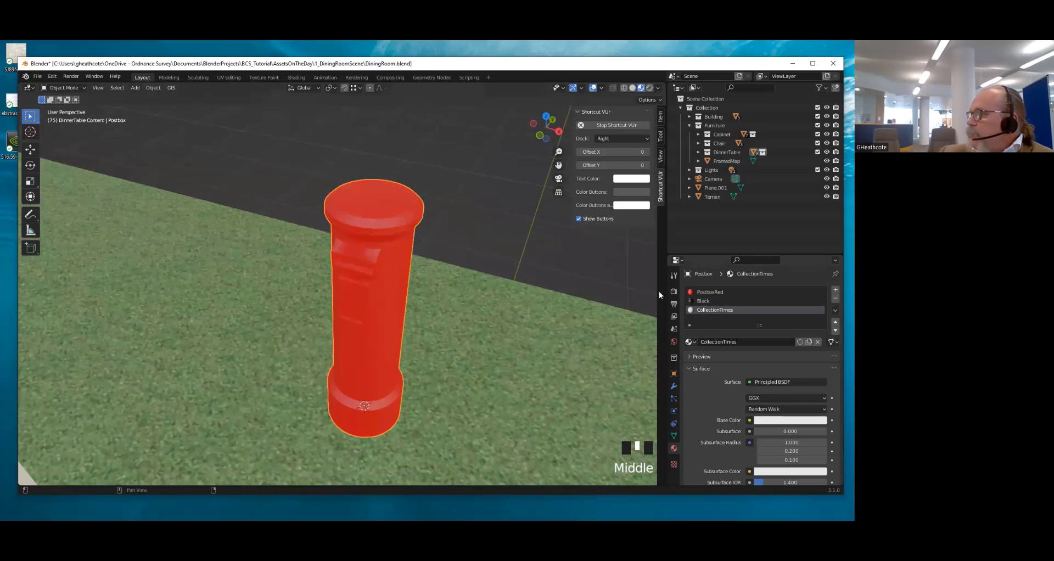
middle_click_drag(484, 255, 348, 344)
key("Tab")
middle_click_drag(385, 372, 363, 311)
scroll(362, 311, "up", 3)
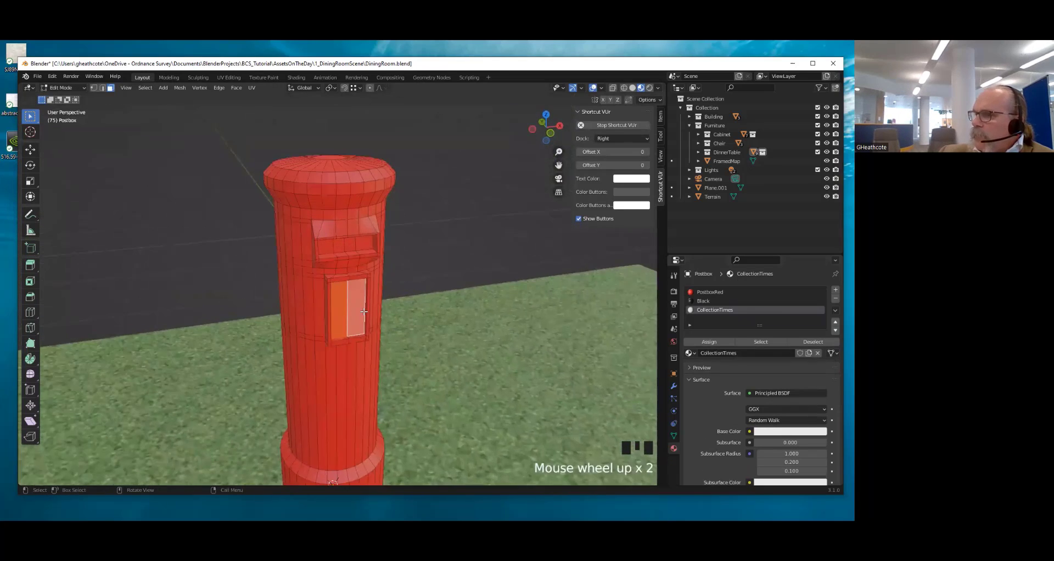
left_click(355, 311)
left_click(356, 311, "shift")
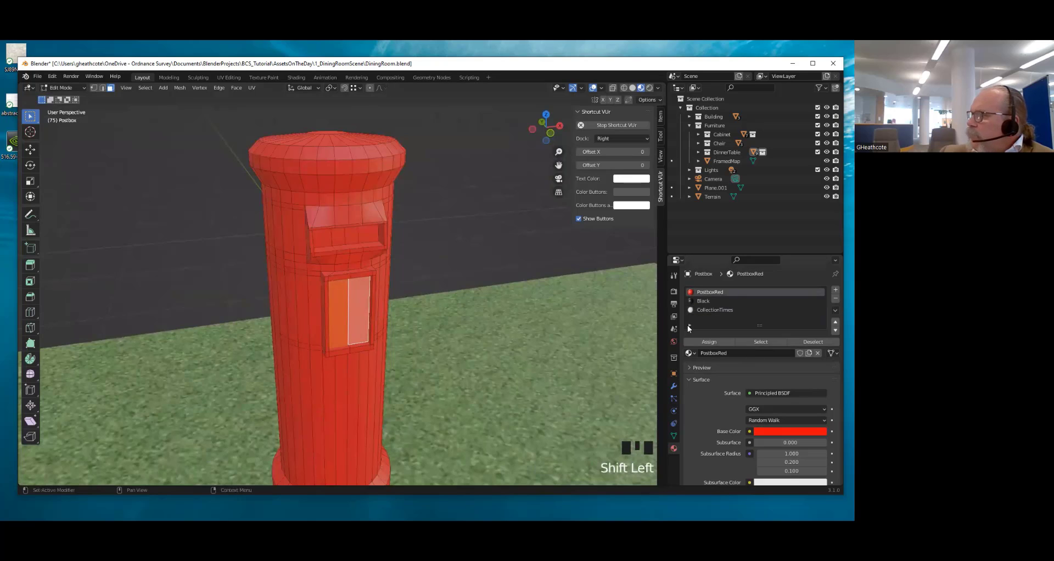
left_click(712, 309)
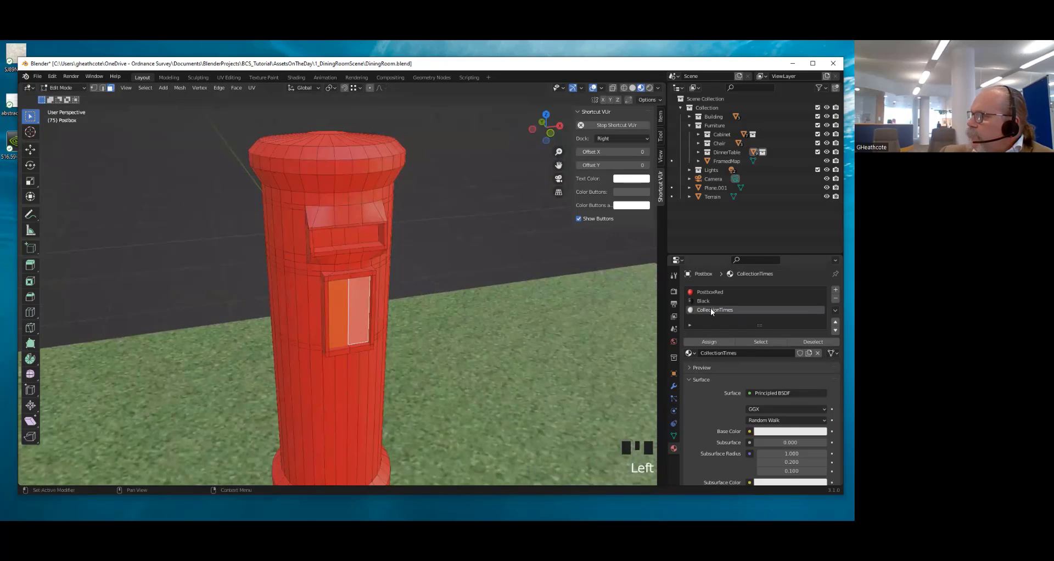
left_click(703, 339)
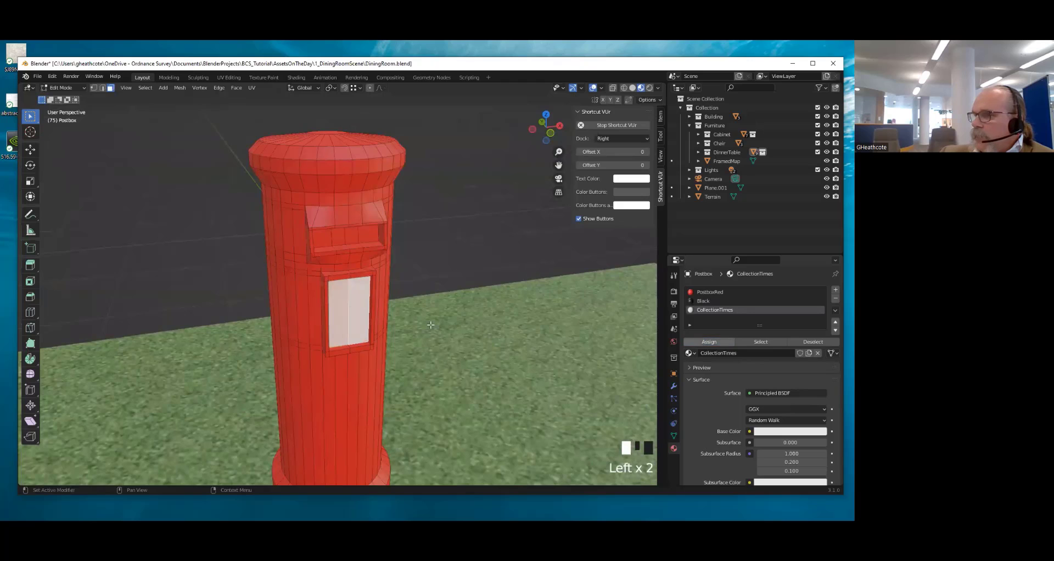
Assign the Black material to the four faces inside the post box's letter slot
scroll(365, 370, "down", 2)
middle_click_drag(365, 370, 351, 254)
scroll(358, 269, "up", 2)
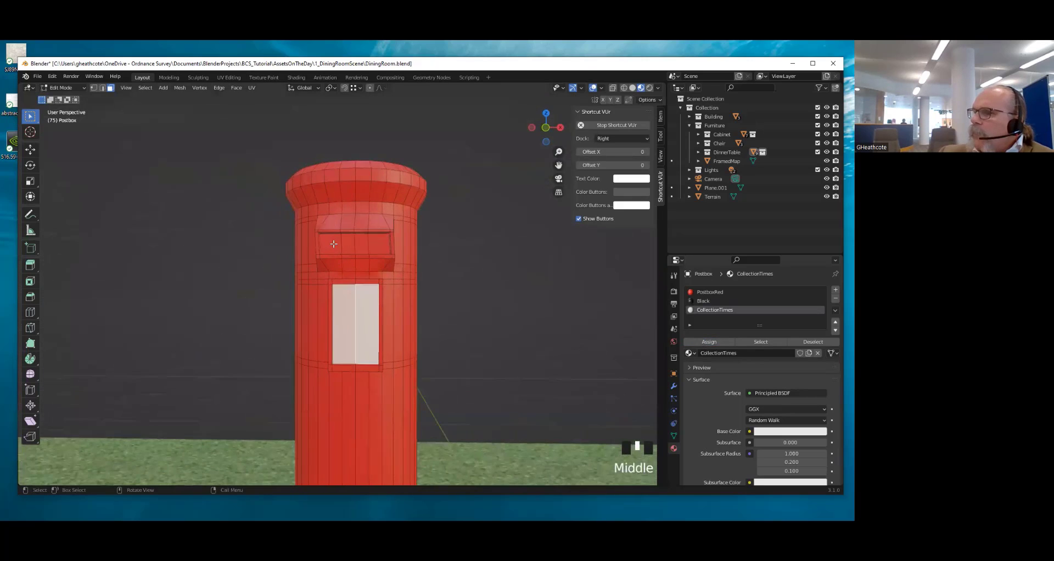
left_click(331, 244)
left_click(349, 243, "shift")
left_click(361, 244, "shift")
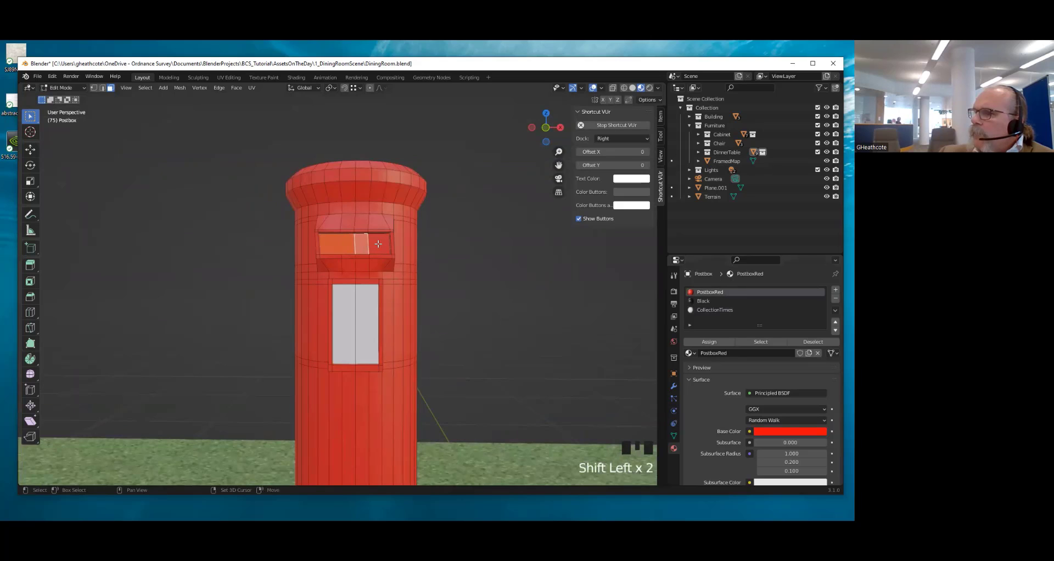
left_click(383, 244, "shift")
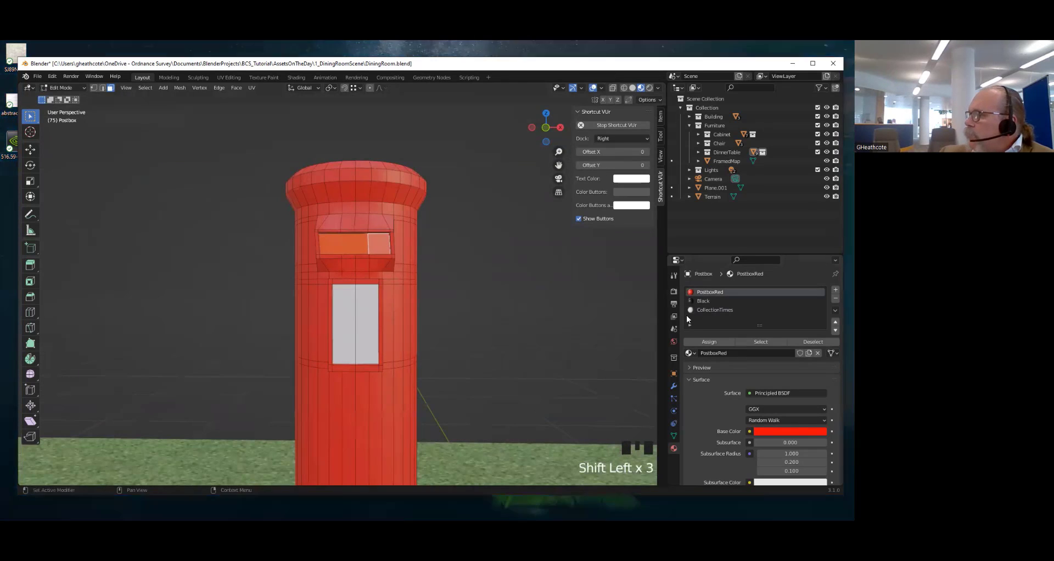
left_click(702, 301)
left_click(706, 300)
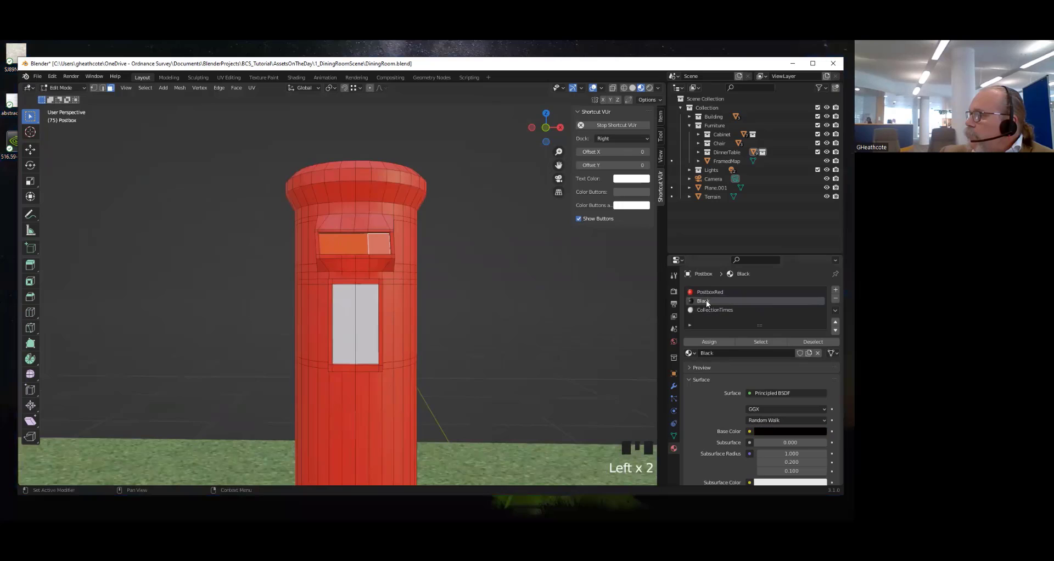
left_click(700, 342)
With X-ray on, box-select all faces of the post box's base, assign the Black material to them, and return to Object Mode
scroll(438, 329, "down", 4)
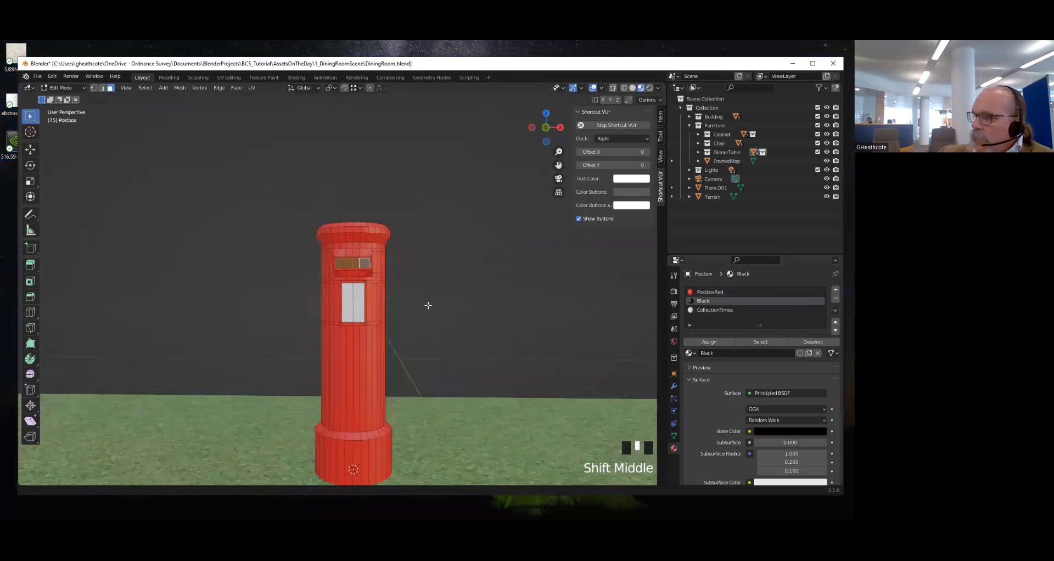
middle_click_drag(428, 301, 416, 354, "shift")
key("alt+z")
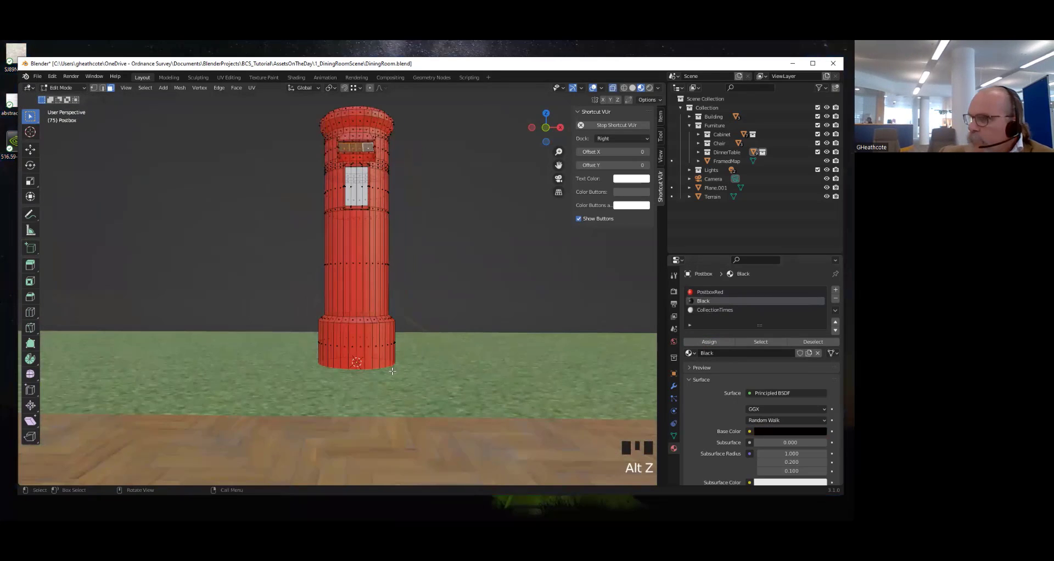
key("b")
left_click_drag(296, 307, 434, 357)
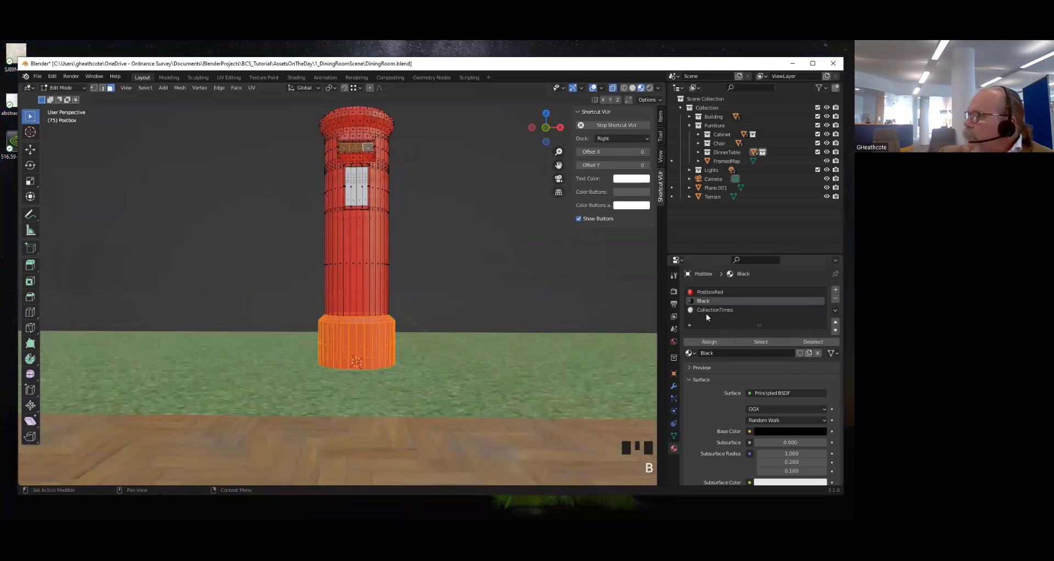
left_click(694, 341)
key("Tab")
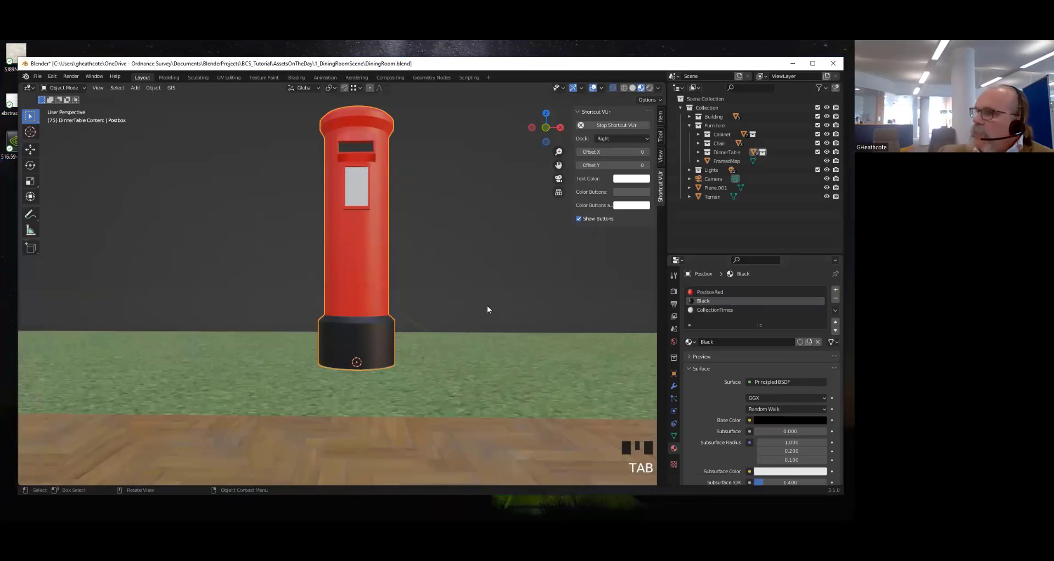
Examine the coloured post box in the scene and the Black material's surface settings
mouse_move(365, 269)
middle_mouse_down()
mouse_move(351, 294)
mouse_move(367, 272)
middle_mouse_up()
scroll(367, 272, "down", 5)
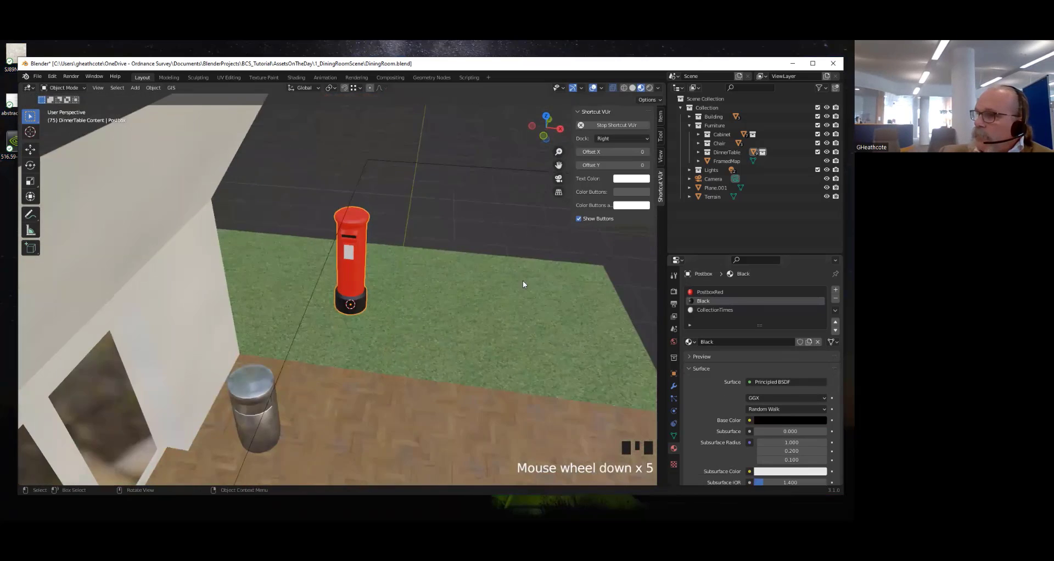
scroll(523, 281, "up", 4)
middle_click_drag(354, 213, 358, 278, "shift")
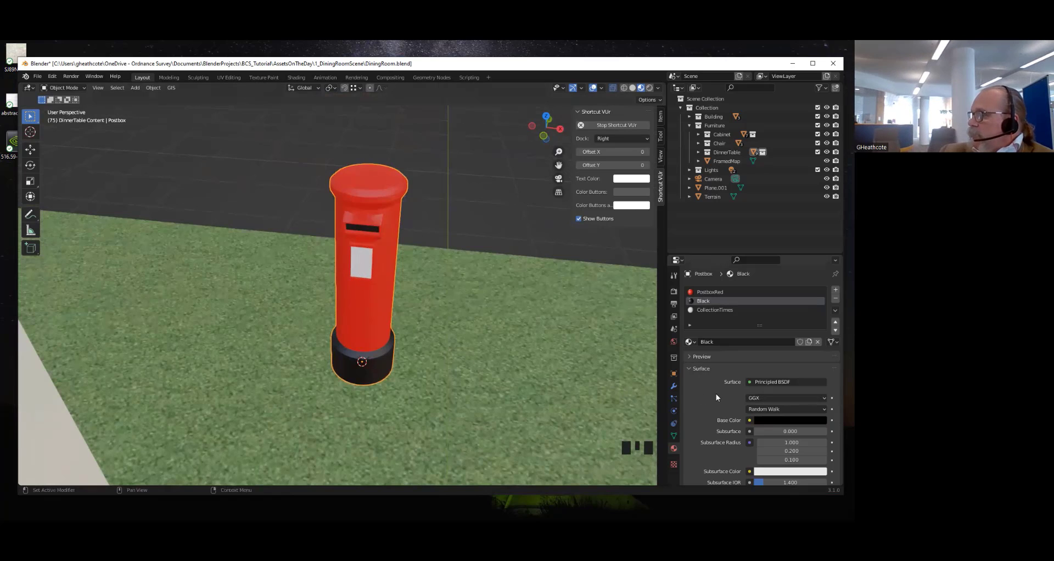
scroll(716, 390, "down", 11)
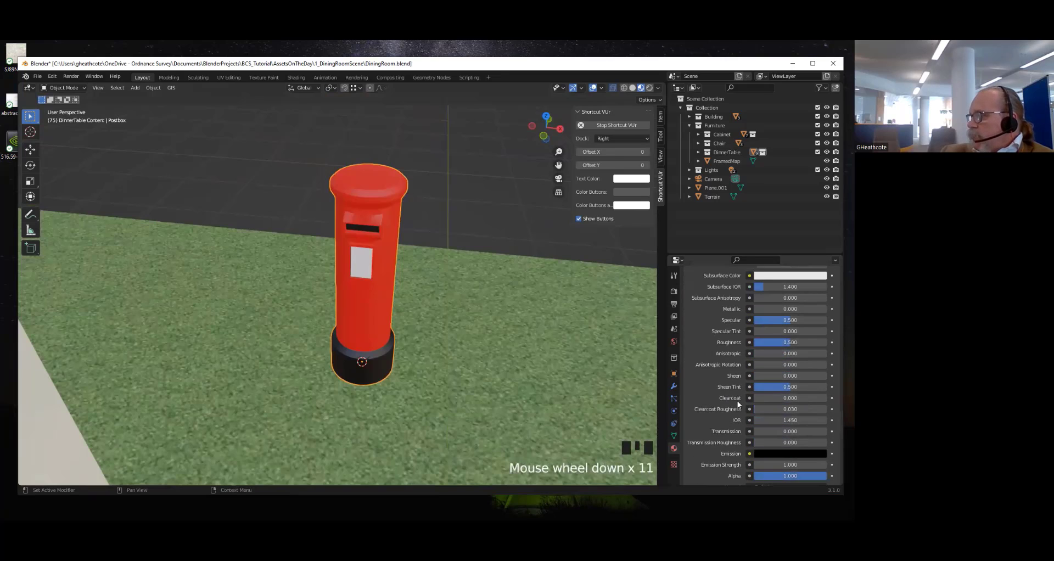
scroll(720, 373, "up", 5)
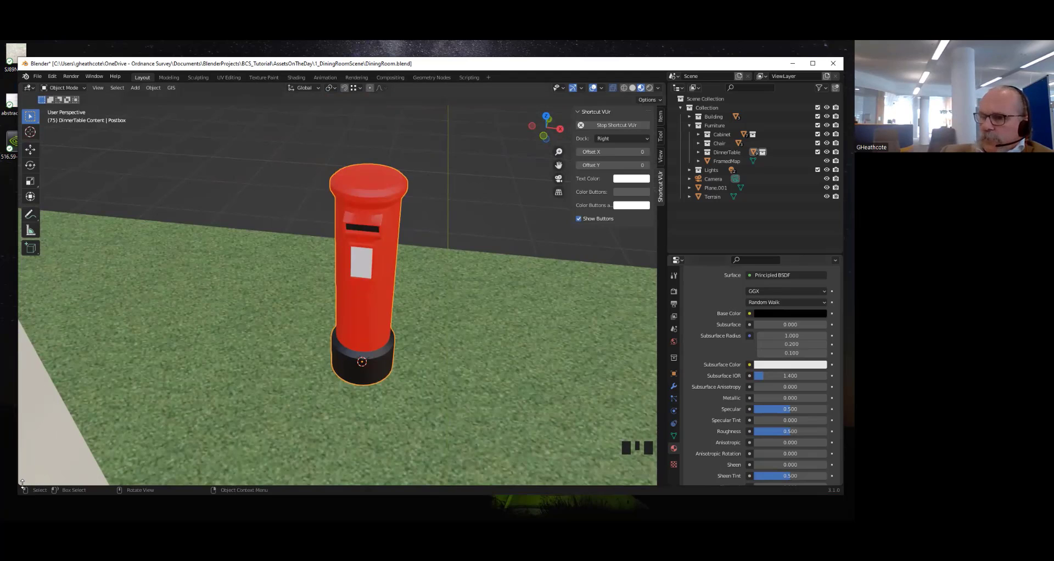
Split the 3D viewport horizontally and turn the lower area into a Shader Editor
left_click_drag(23, 485, 25, 342)
left_click(29, 334)
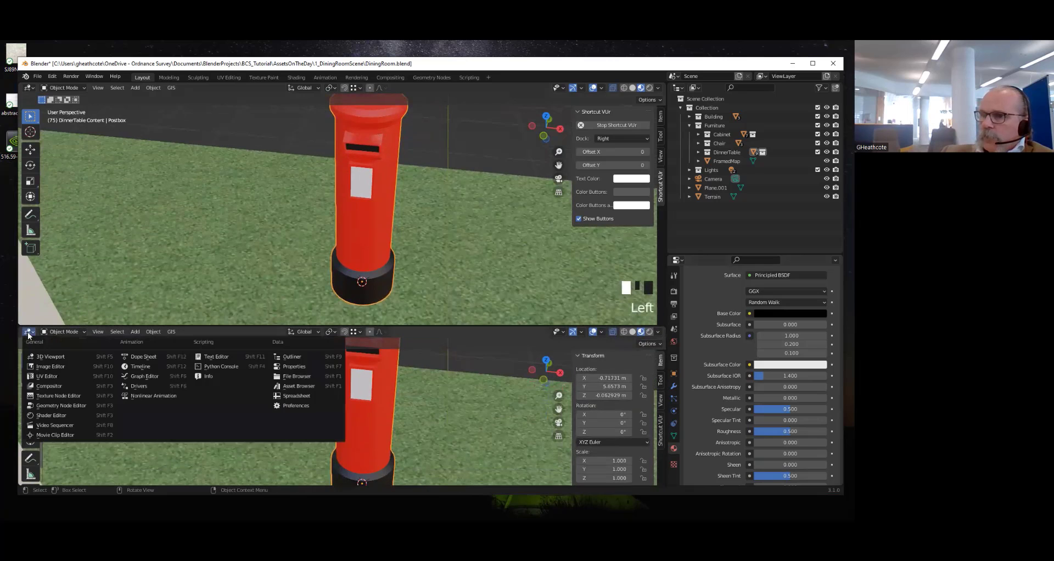
left_click(44, 416)
Examine the Black material's Principled BSDF and Material Output nodes in the Shader Editor
scroll(339, 412, "up", 6)
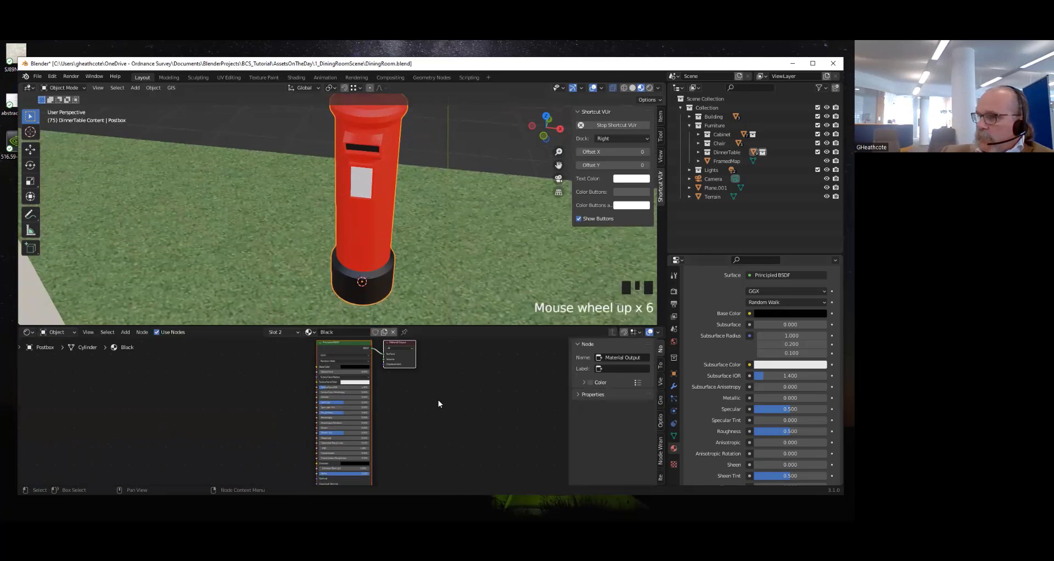
middle_click_drag(437, 403, 347, 384)
scroll(362, 385, "up", 4)
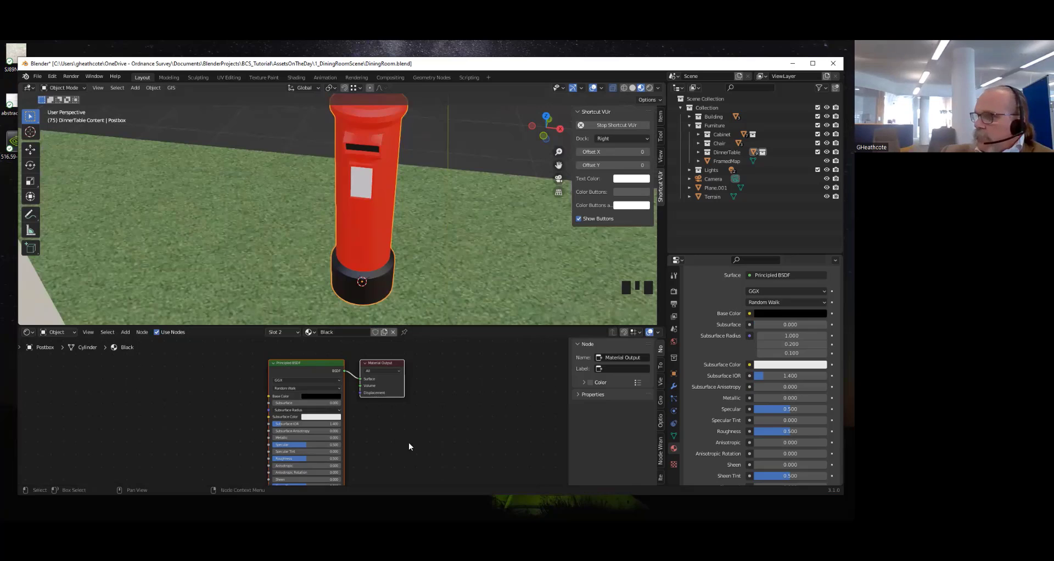
scroll(370, 453, "down", 4)
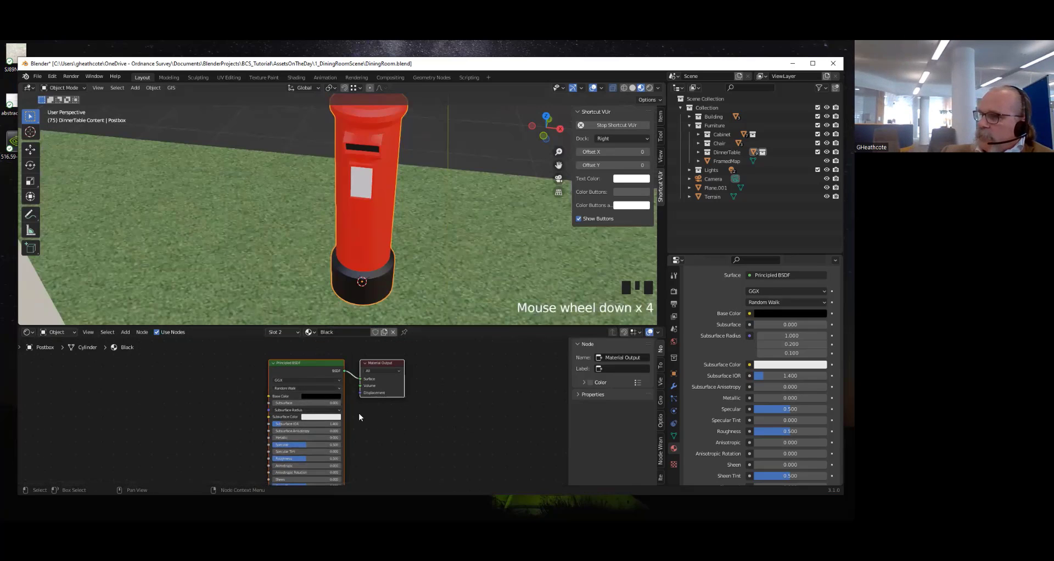
left_click(333, 384)
left_click(309, 365)
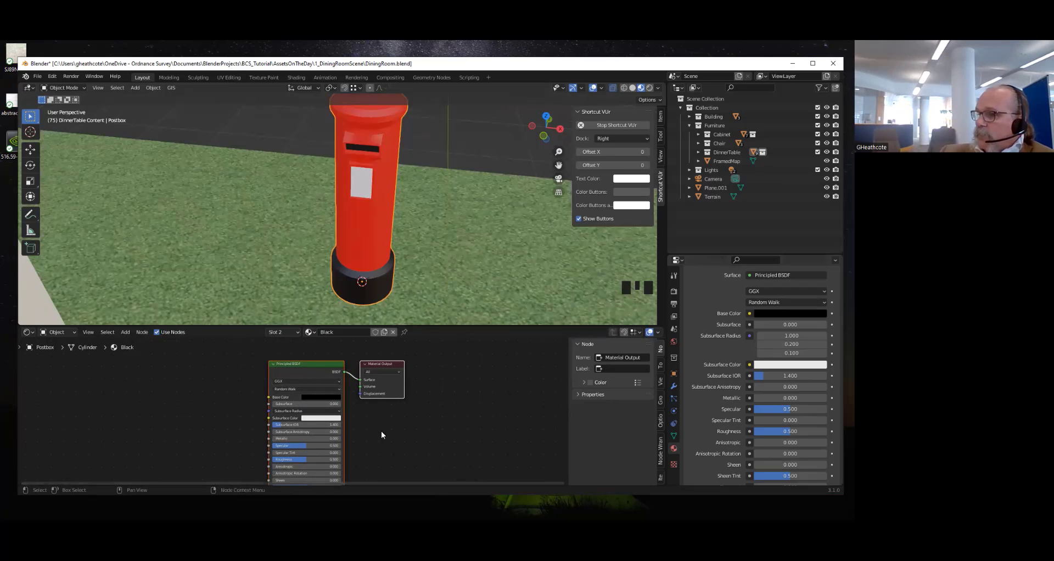
left_click(394, 378)
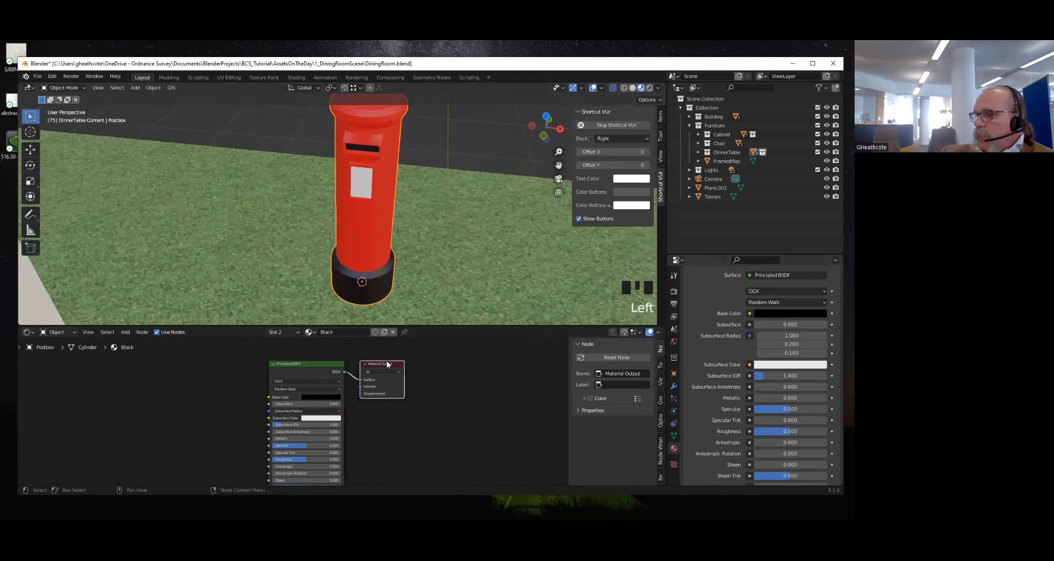
left_click(397, 364)
left_click(432, 364)
left_click(201, 373)
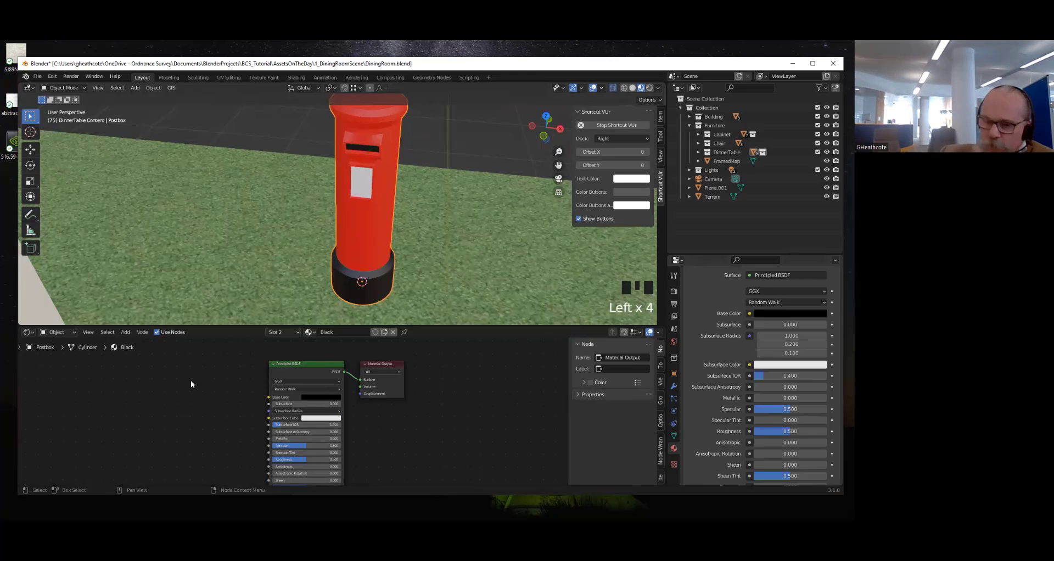
Add an Image Texture node to the Black material, placed beside the Principled BSDF node
key("shift+a")
mouse_move(180, 427)
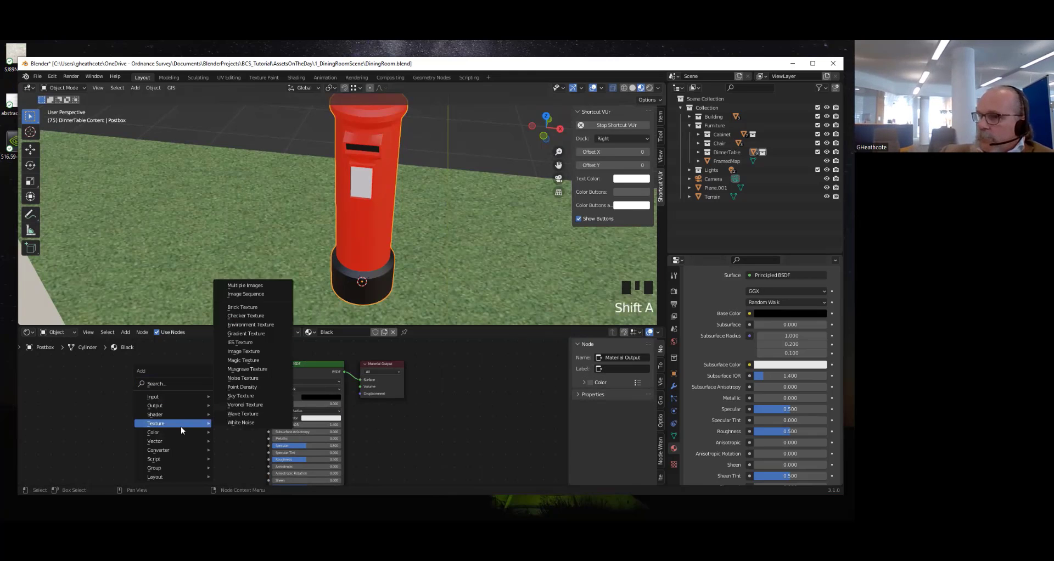
left_click(251, 352)
left_click(154, 374)
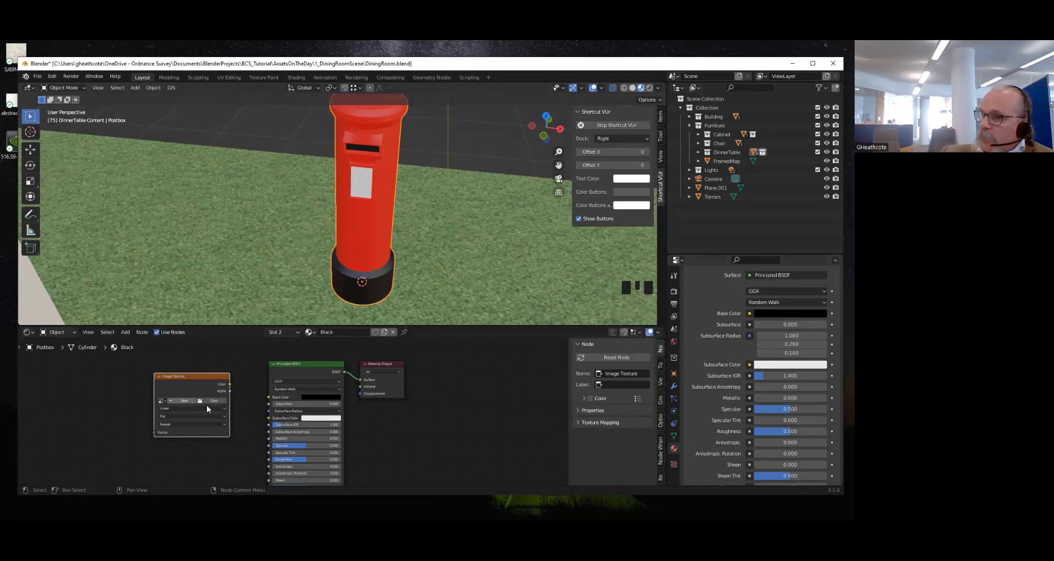
Load PostBoxCollectionTimes.png from the 3_PostalTimesTexture folder into the Black material's Image Texture node
left_click(209, 399)
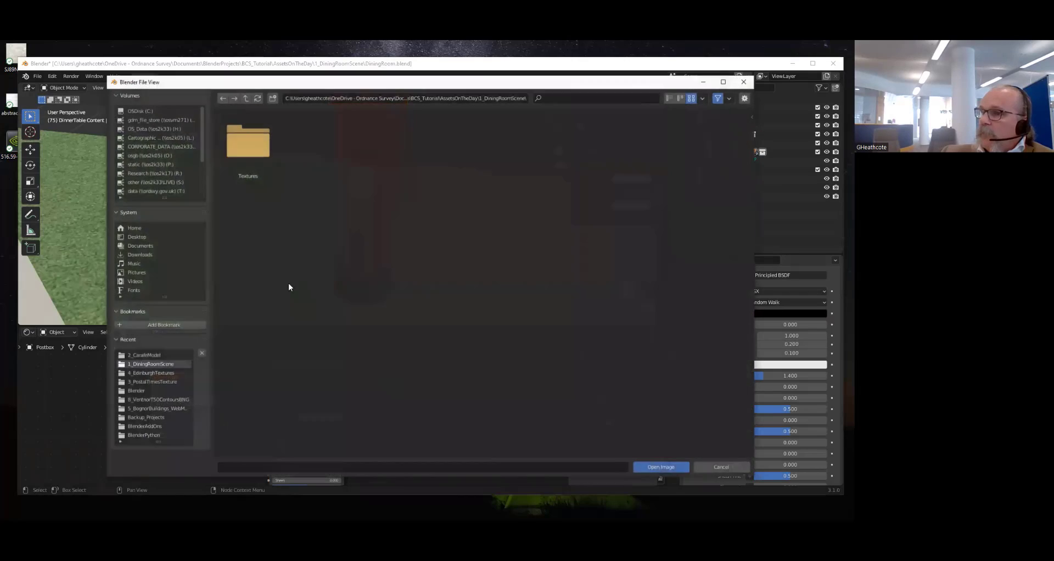
left_click(246, 98)
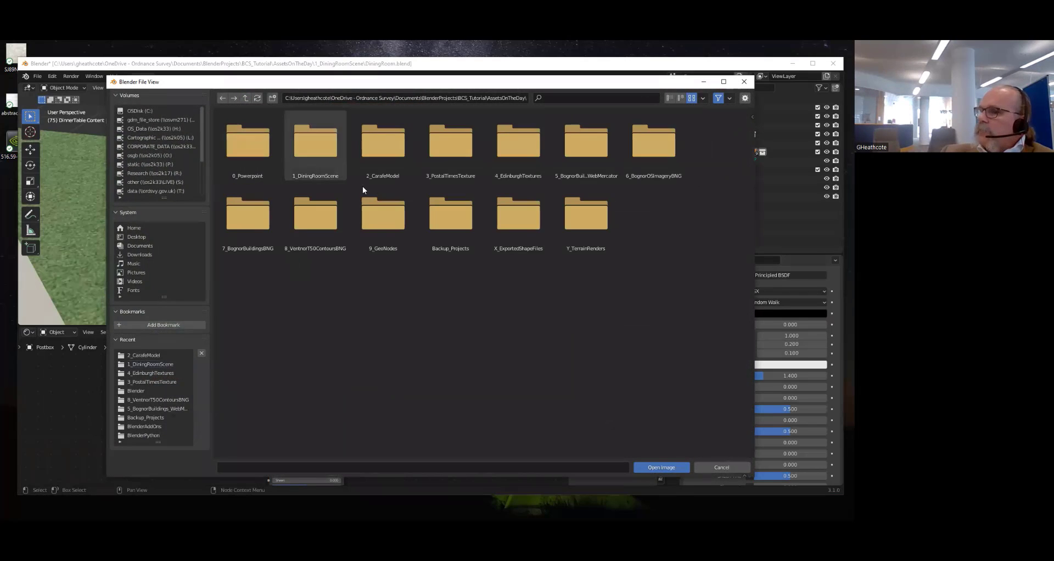
double_click(451, 149)
left_click(256, 152)
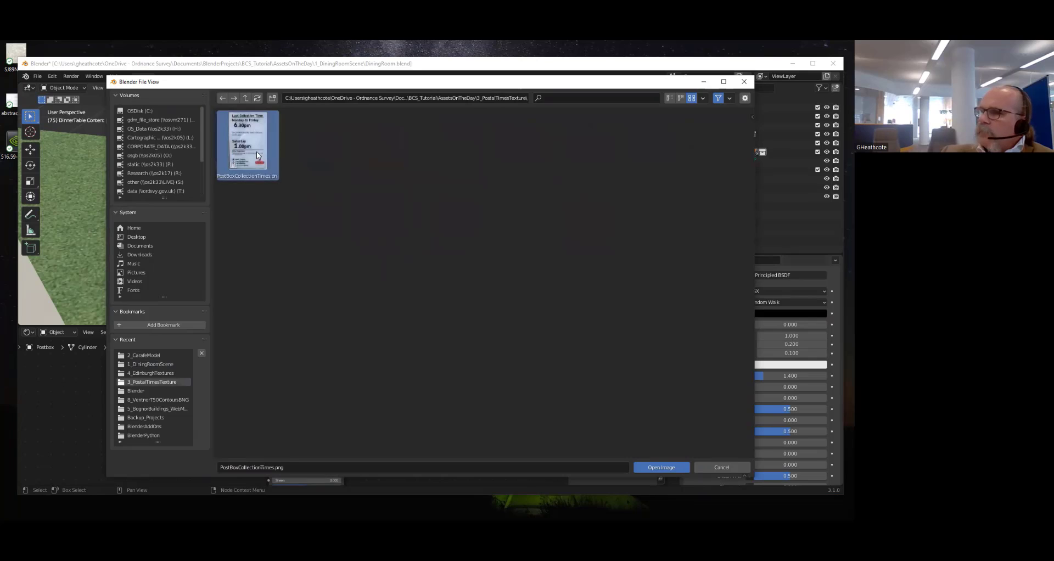
left_click(654, 464)
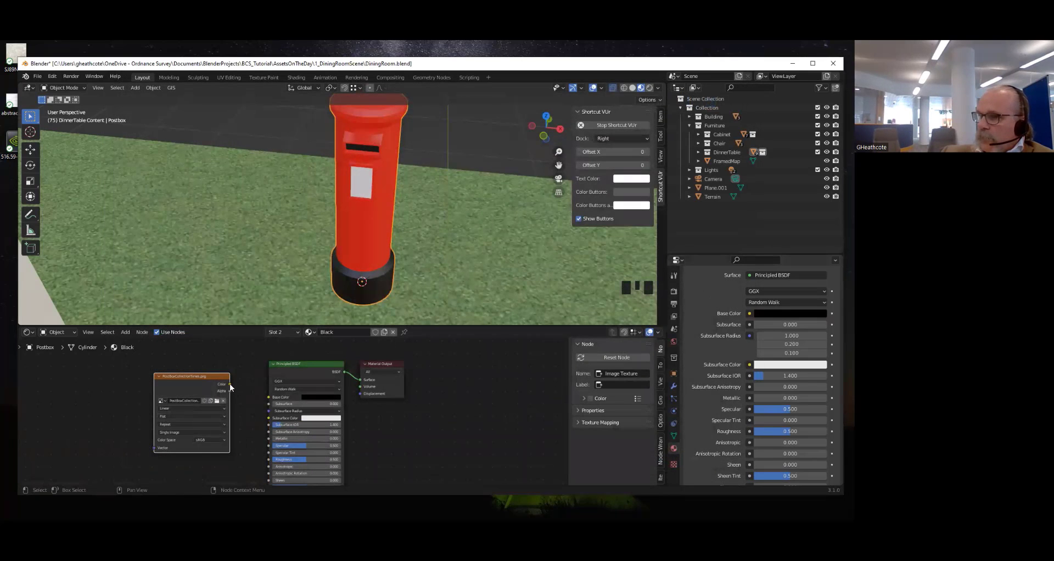
left_click_drag(230, 384, 255, 400)
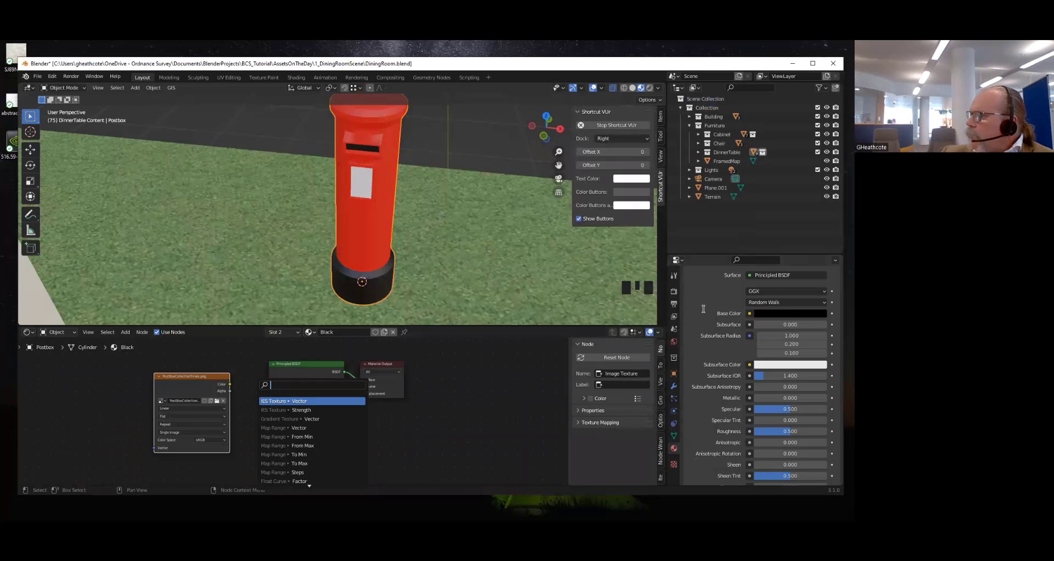
key("Down")
key("Down")
key("Down")
key("Down")
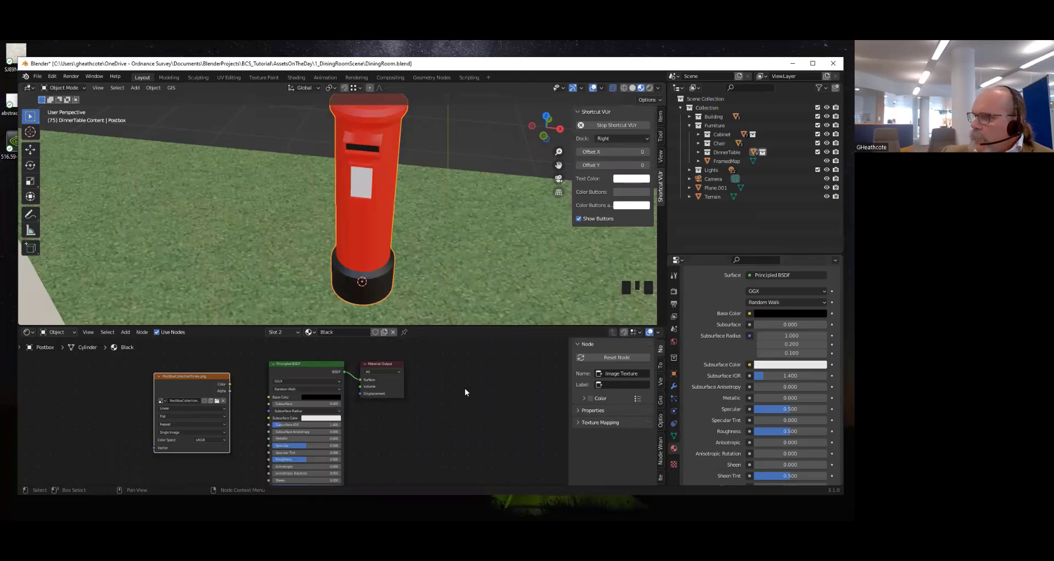
Add an Image Texture node to the CollectionTimes material and connect its Color output to the Principled BSDF's Base Color
scroll(753, 352, "up", 8)
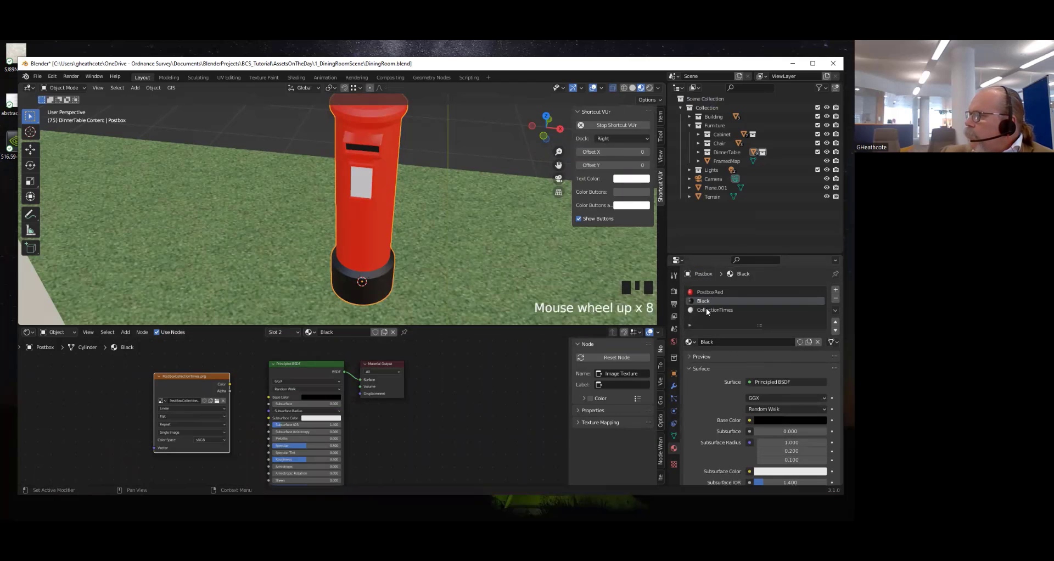
left_click(706, 309)
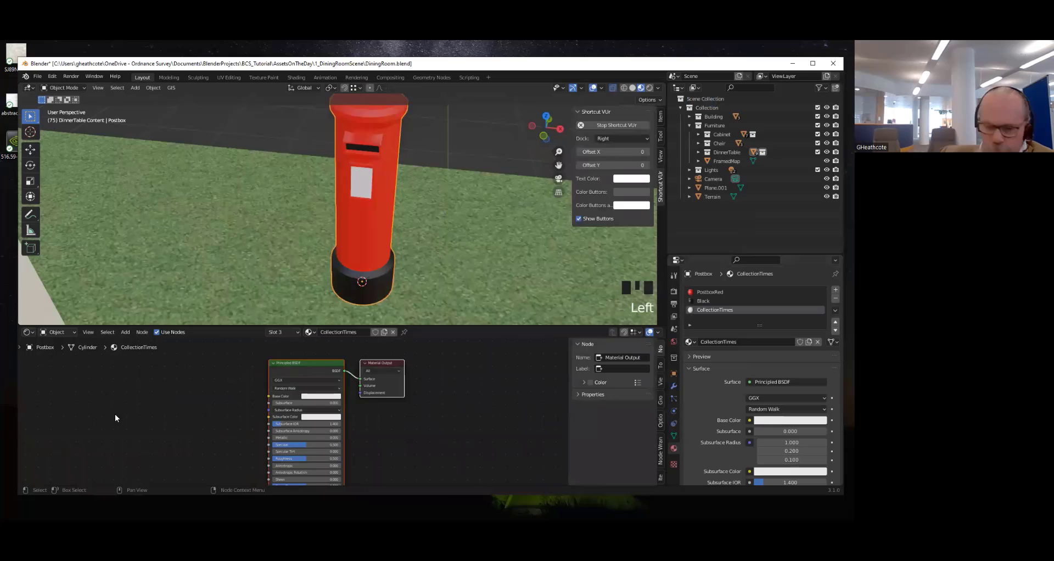
key("shift+a")
mouse_move(120, 413)
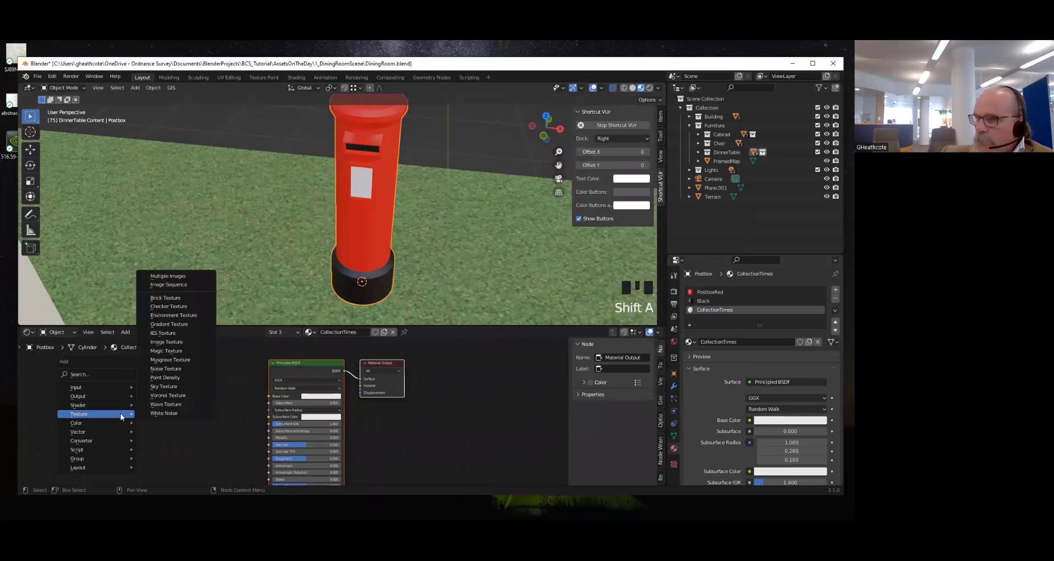
left_click(179, 344)
left_click(226, 405)
left_click_drag(223, 400, 275, 405)
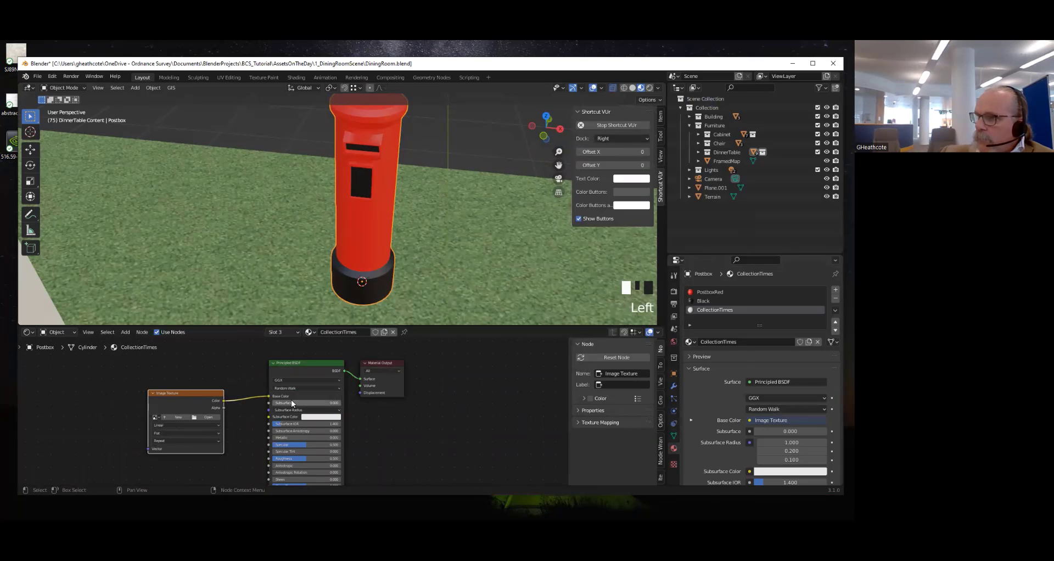
left_click_drag(179, 395, 202, 384)
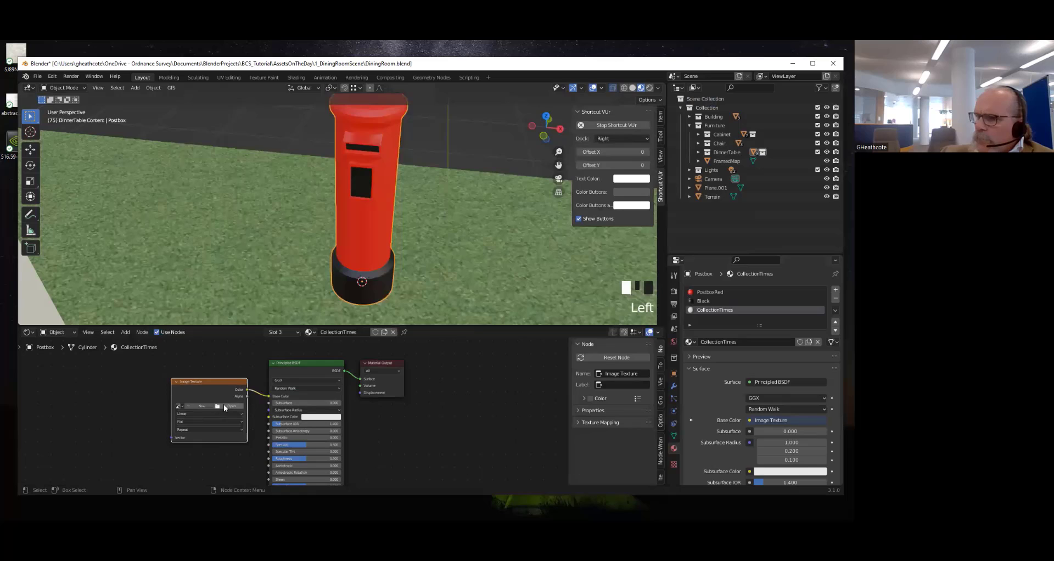
Load PostBoxCollectionTimes.png from the 3_PostalTimesTexture folder into the CollectionTimes material's Image Texture node
left_click(224, 407)
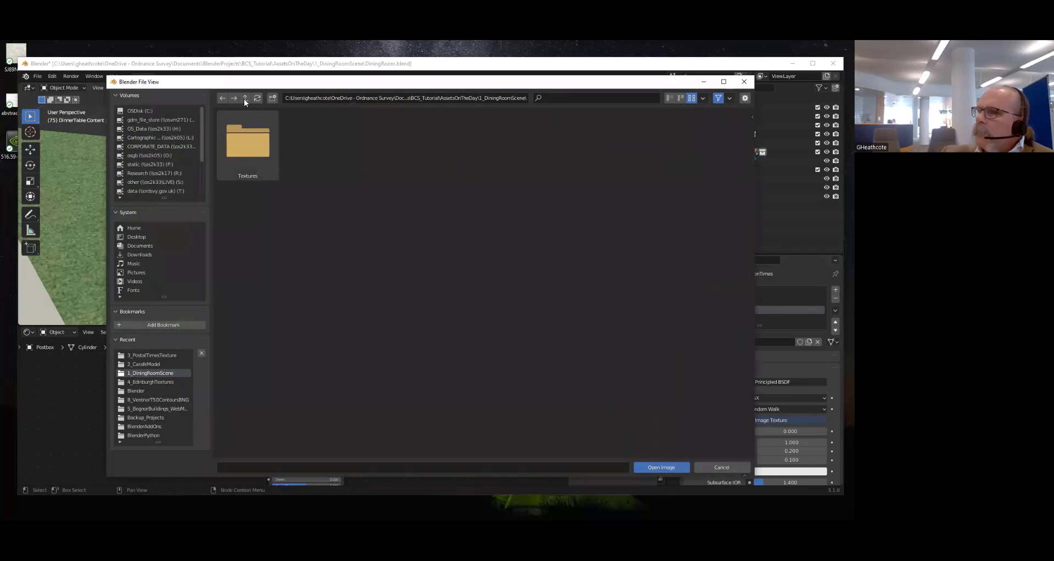
left_click(245, 99)
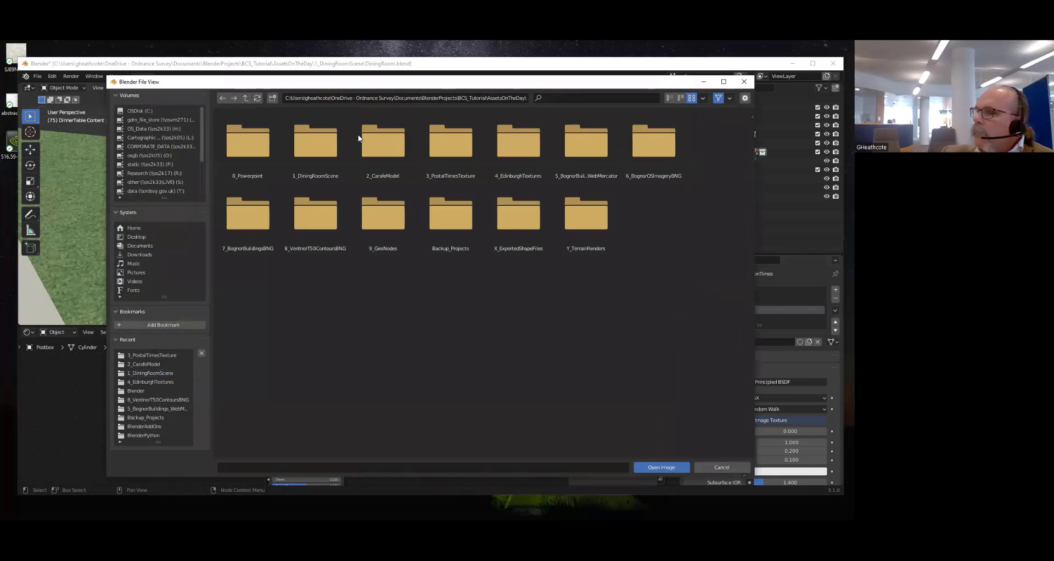
double_click(450, 146)
left_click(266, 147)
left_click(661, 467)
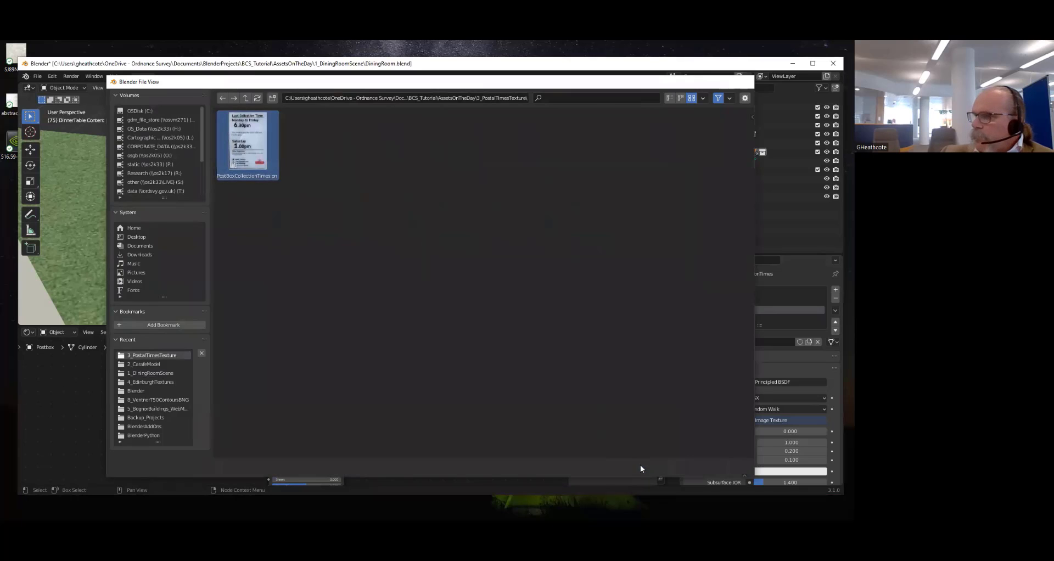
Examine how the collection times image sits on the notice plate at the front of the post box
scroll(378, 186, "up", 2)
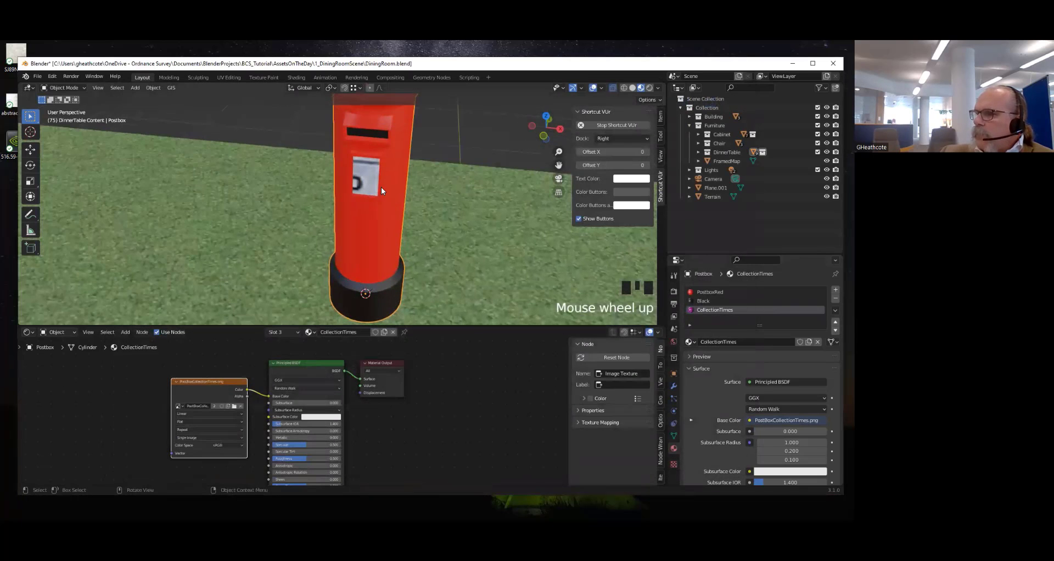
scroll(381, 187, "down", 1)
scroll(373, 183, "up", 2)
scroll(374, 189, "up", 1)
scroll(376, 189, "down", 1)
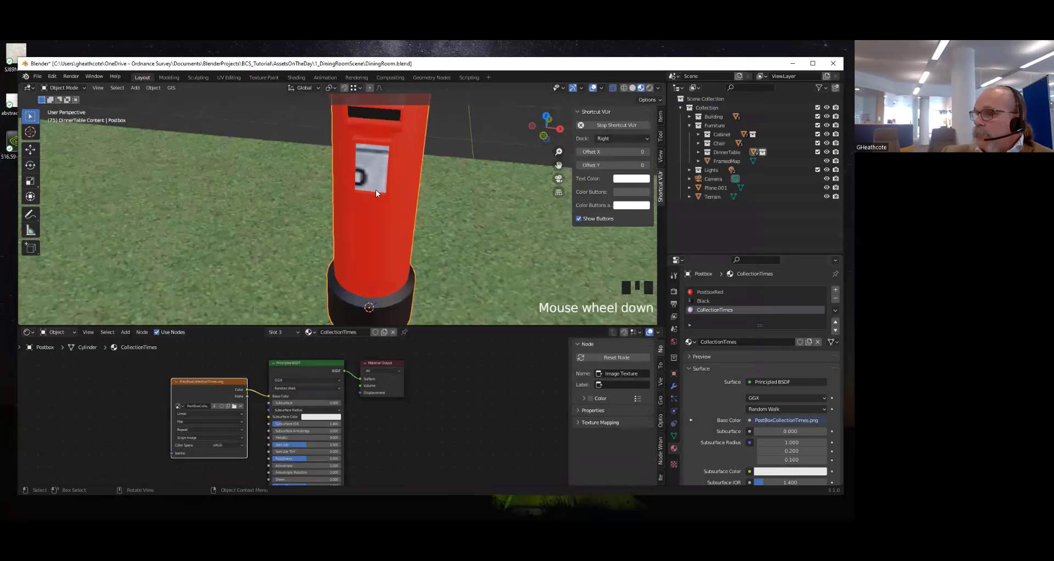
scroll(384, 198, "down", 2)
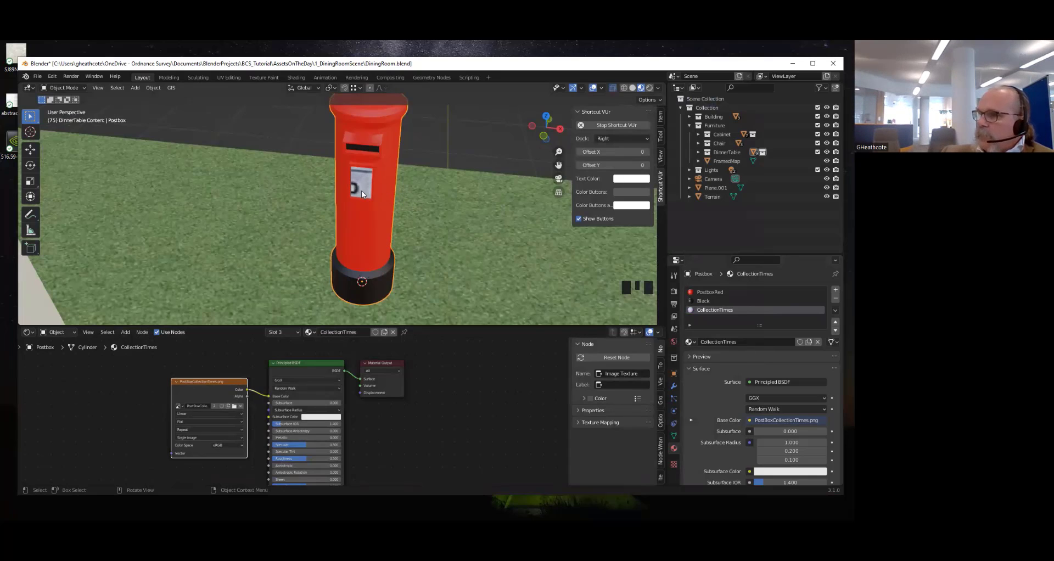
Split the Shader Editor area in two and change the new area to the UV Editor
middle_click_drag(452, 378, 549, 383)
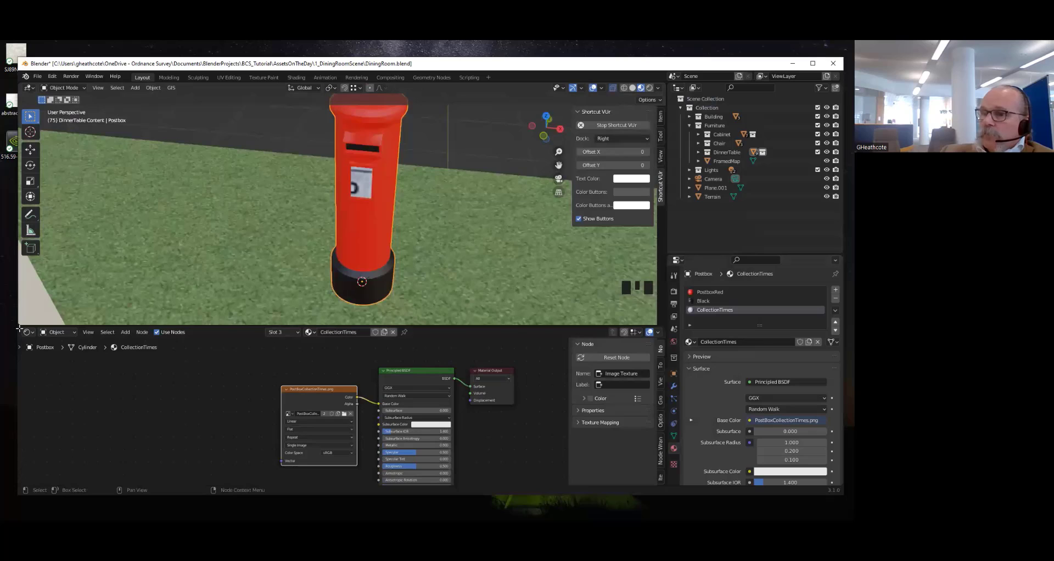
left_click_drag(19, 329, 257, 365)
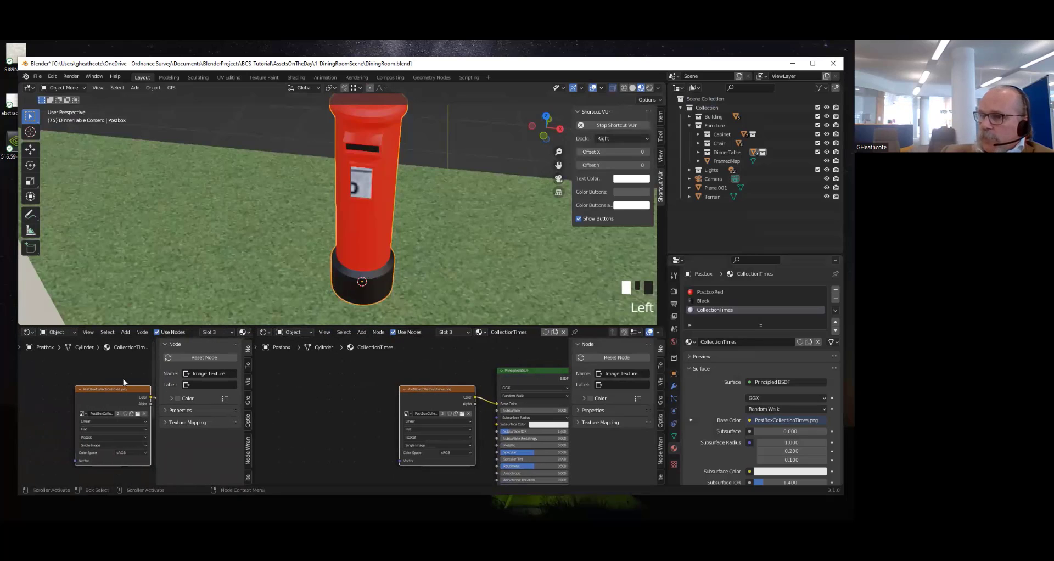
scroll(124, 382, "down", 3)
left_click(27, 333)
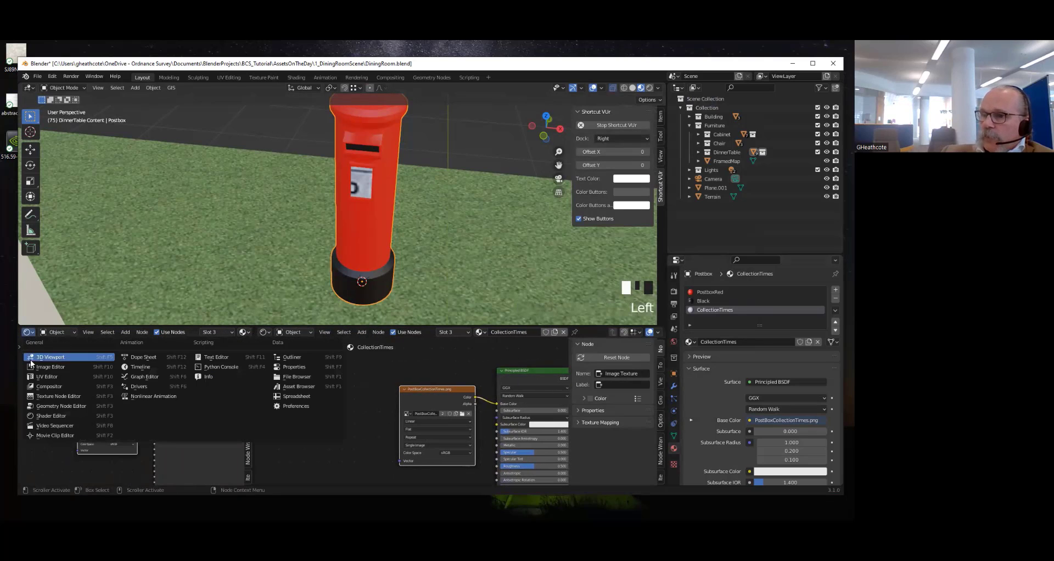
left_click(46, 377)
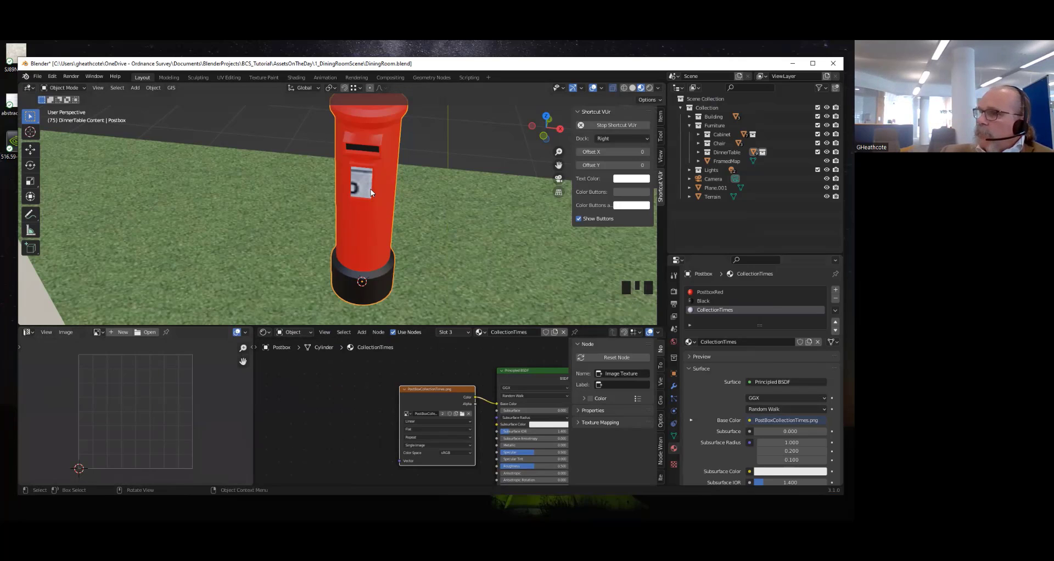
Enter Edit Mode on the post box and select the two notice plate faces to show their UVs over the collection times image
key("Tab")
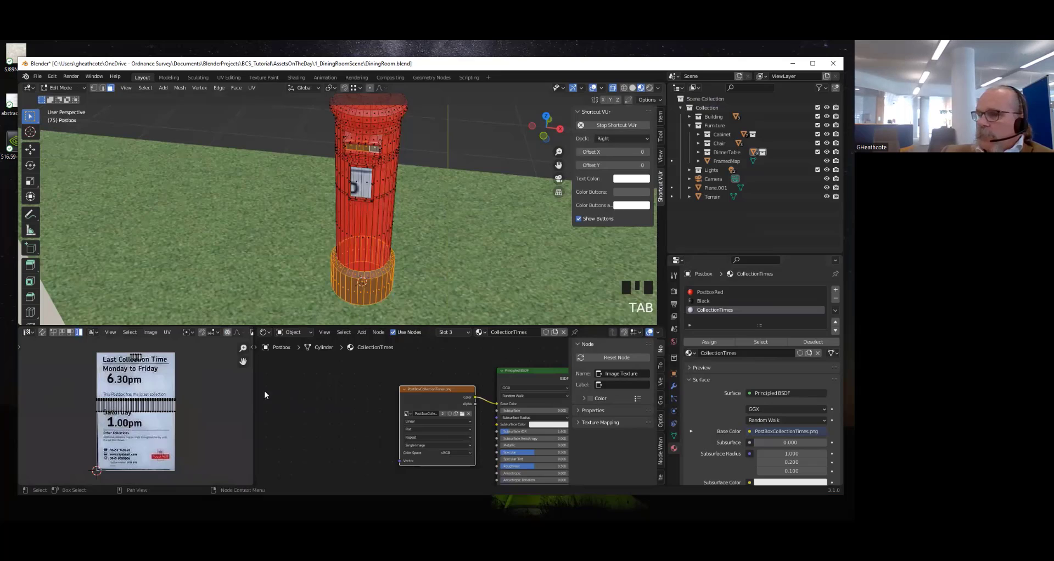
scroll(204, 405, "up", 2)
scroll(205, 405, "down", 2)
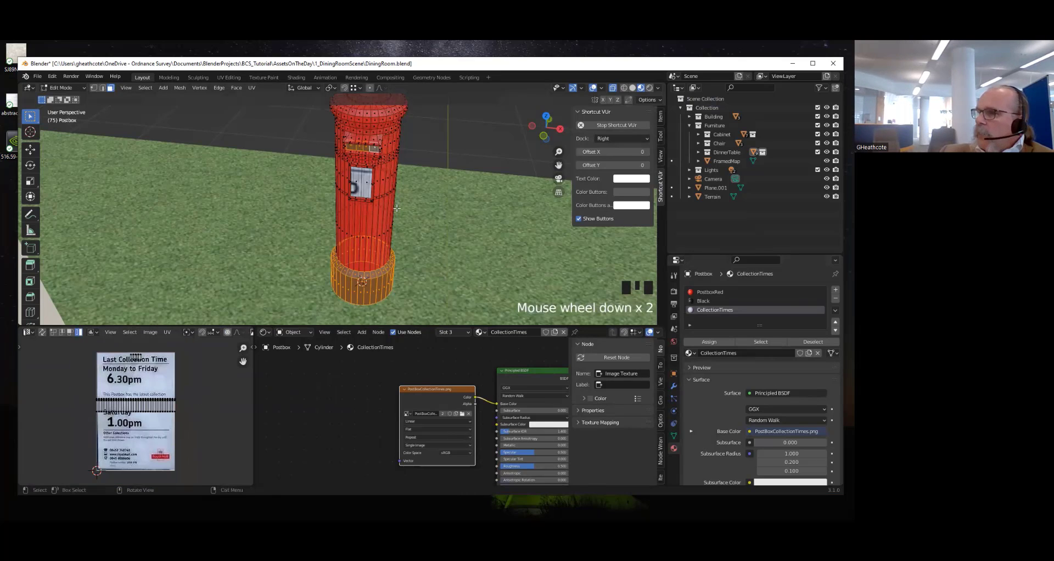
left_click(358, 179)
left_click(367, 183, "shift")
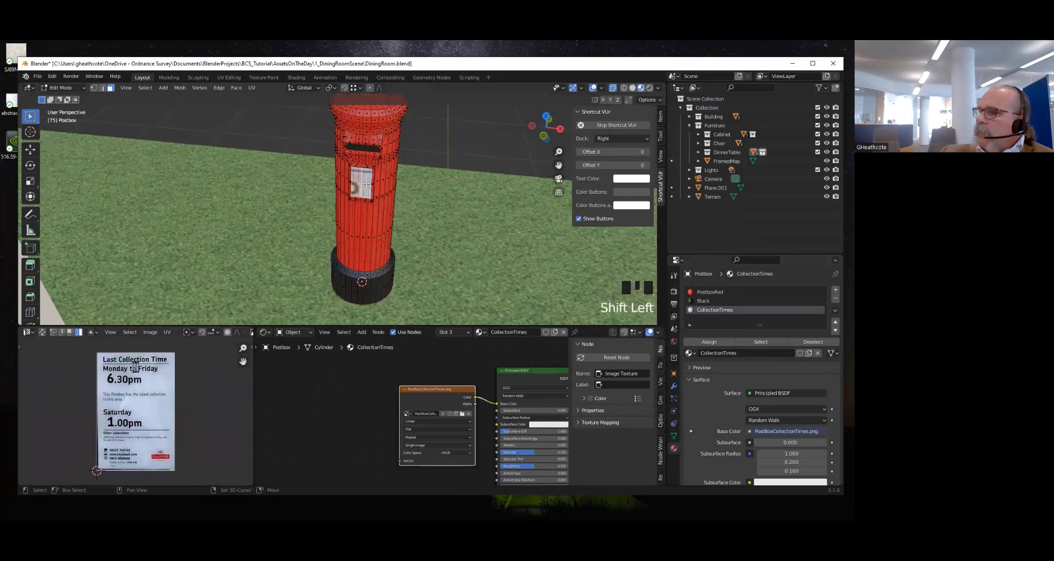
scroll(156, 364, "up", 2)
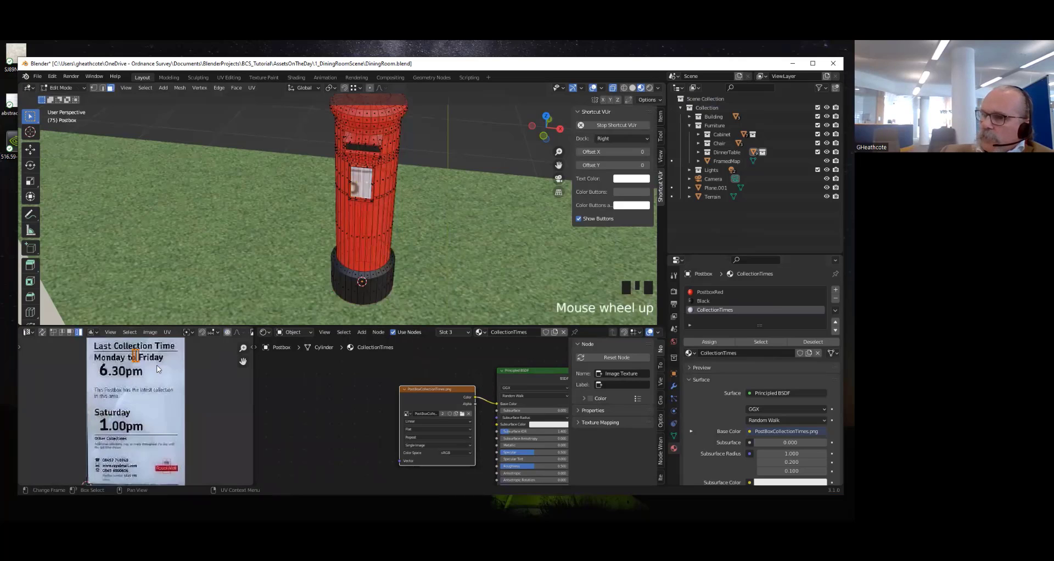
scroll(157, 369, "down", 1)
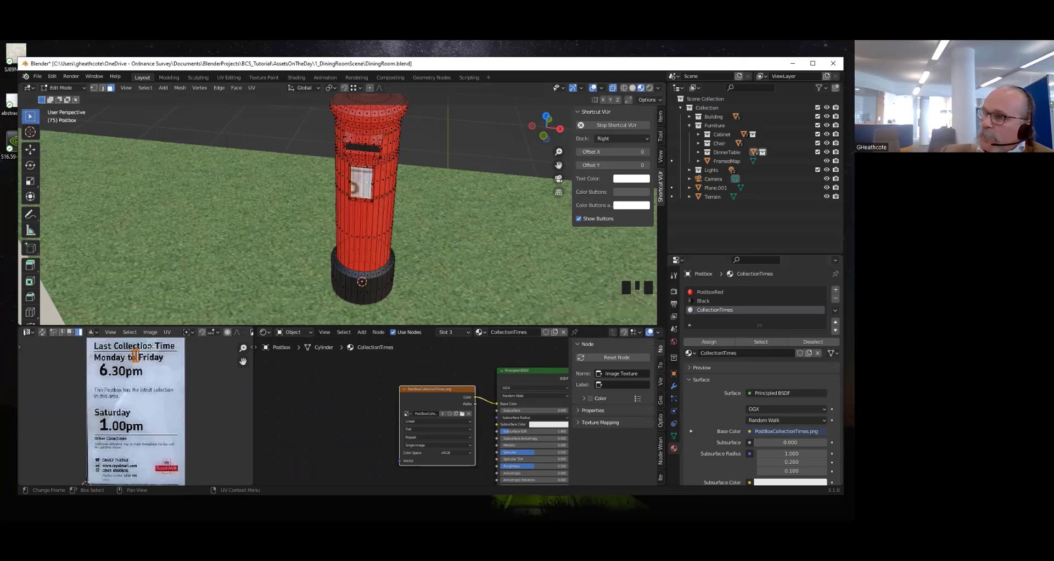
Move the notice faces' UVs towards the middle of the collection-times image and enlarge them about 12 times
middle_click_drag(162, 416, 164, 414)
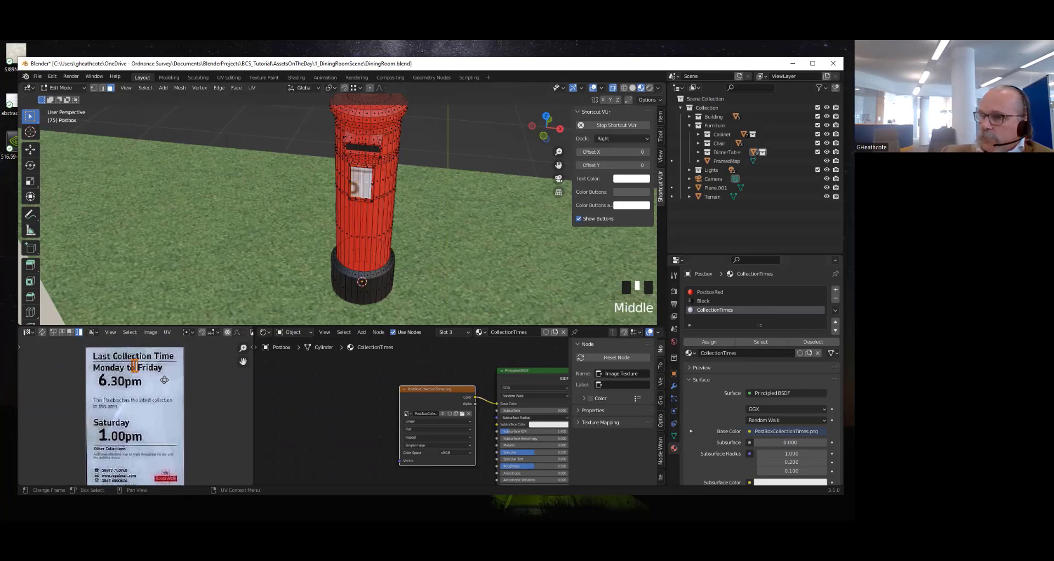
key("g")
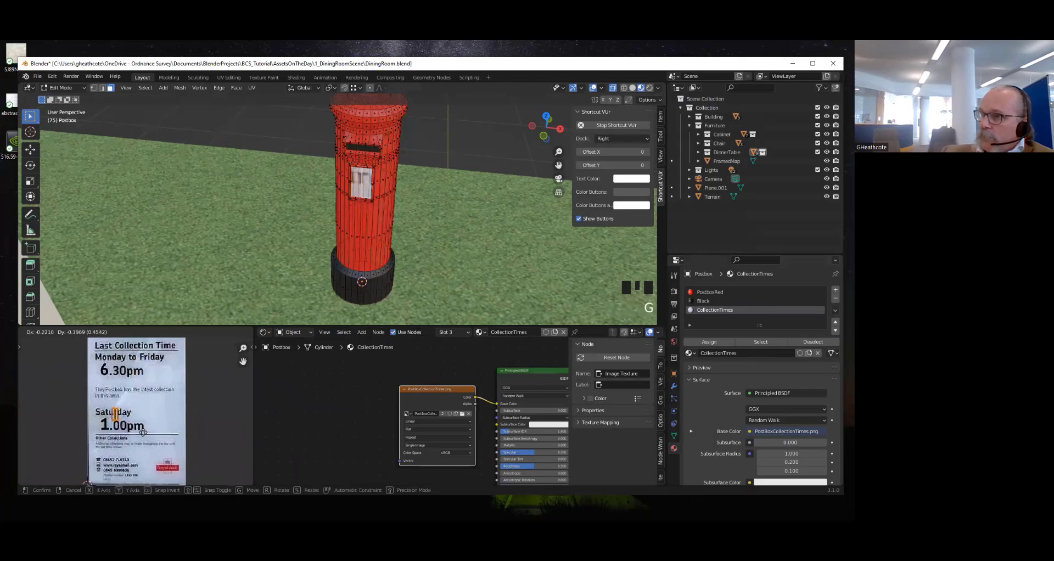
left_click(155, 431)
key("s")
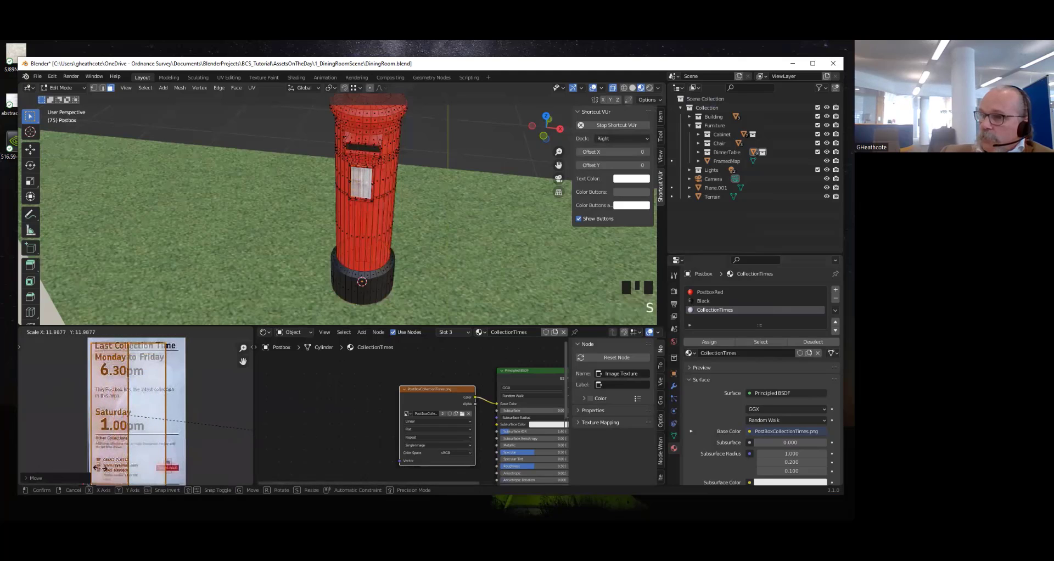
left_click(133, 470)
scroll(90, 422, "down", 3)
scroll(97, 428, "up", 1)
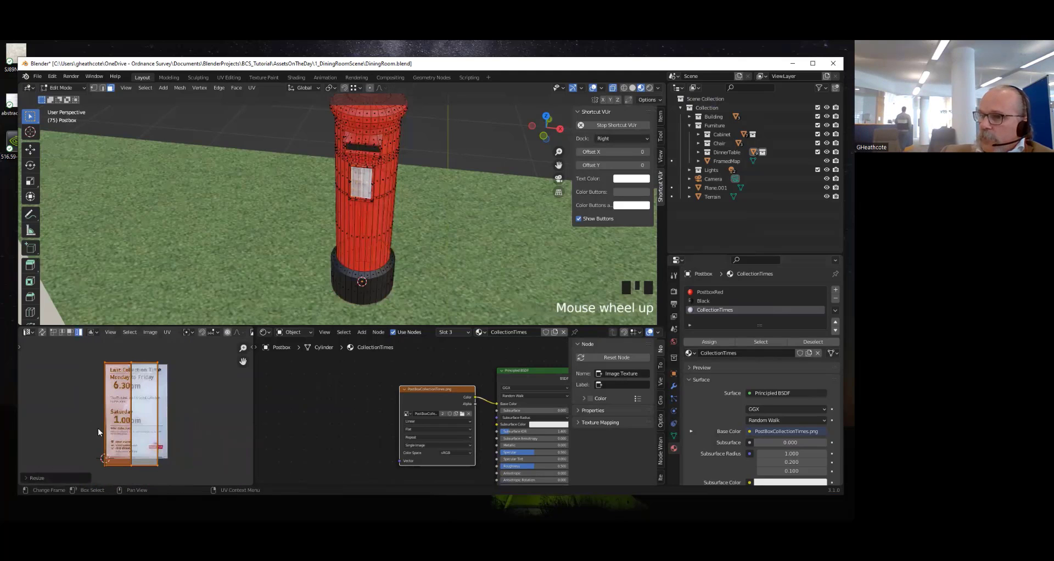
Fine-tune the scale and position of the UV faces so they cover the whole collection-times image
key("s")
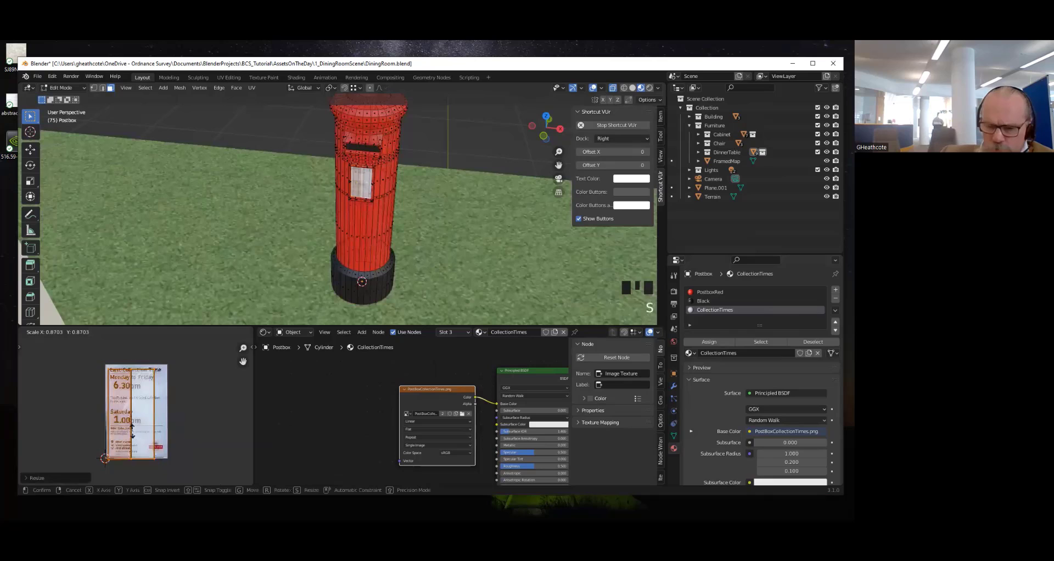
left_click(131, 434)
key("g")
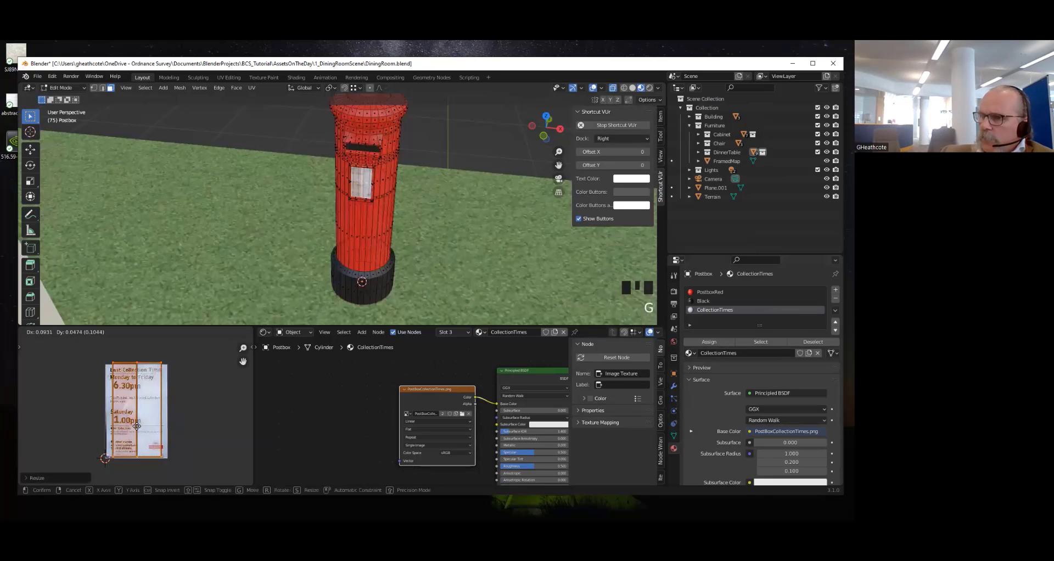
left_click(137, 430)
key("s")
left_click(138, 423)
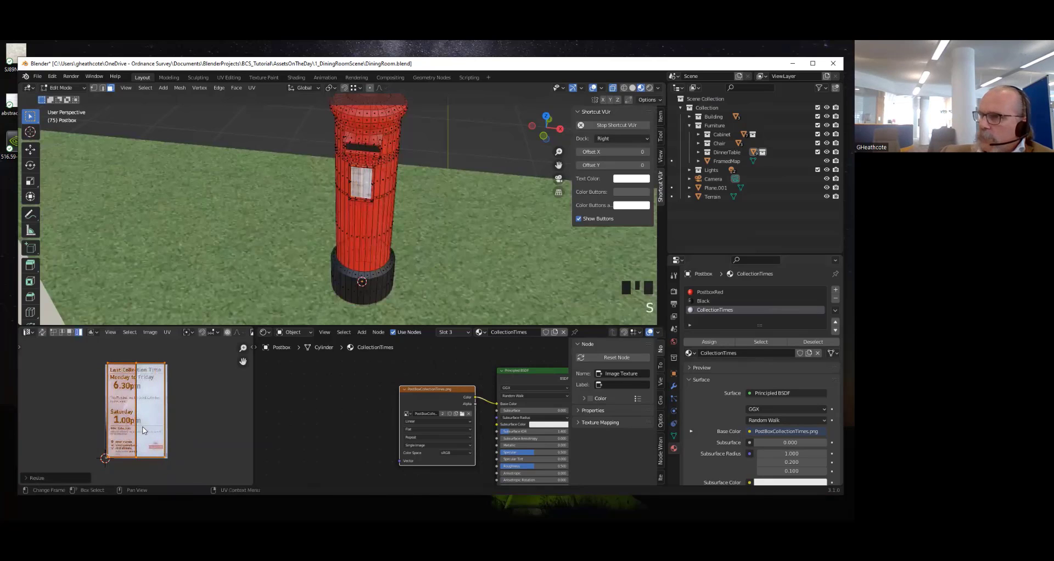
Return to Object Mode and check the collection-times notice on the front of the postbox
key("Tab")
scroll(393, 187, "up", 3)
middle_click_drag(391, 190, 318, 240, "shift")
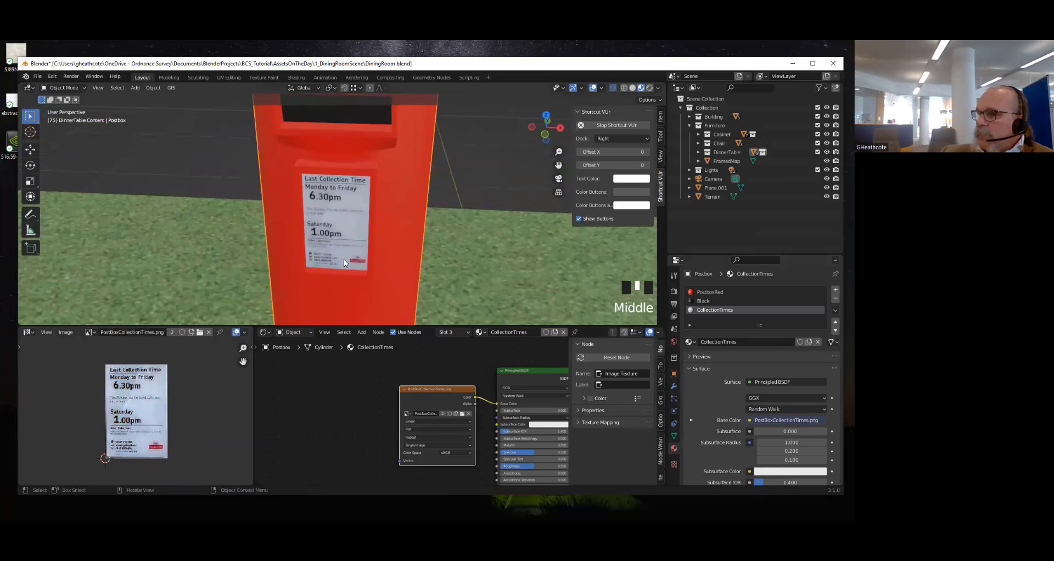
scroll(354, 248, "down", 4)
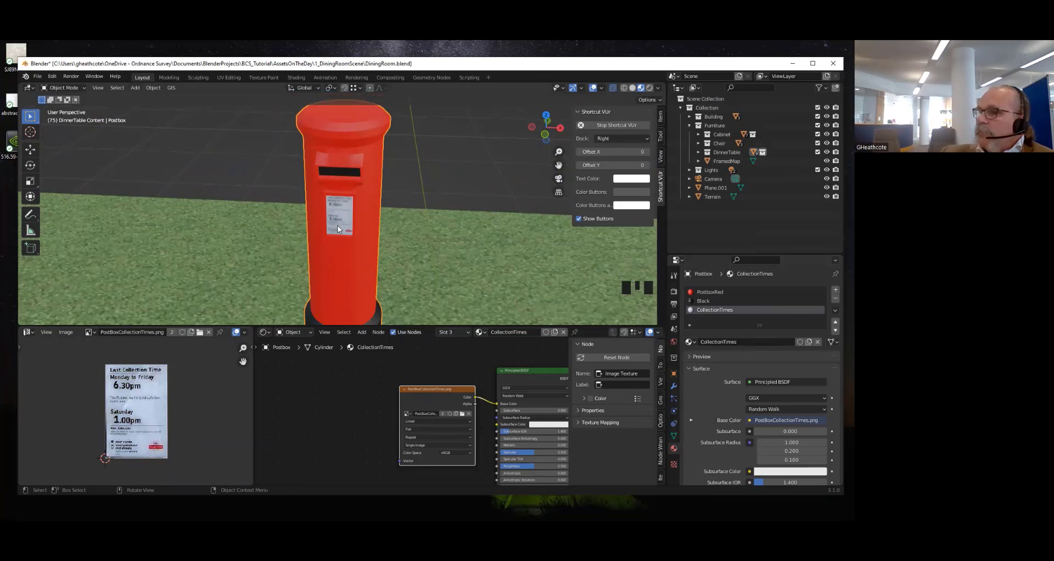
Examine the node setup of the terrain's Grass material
left_click(394, 251)
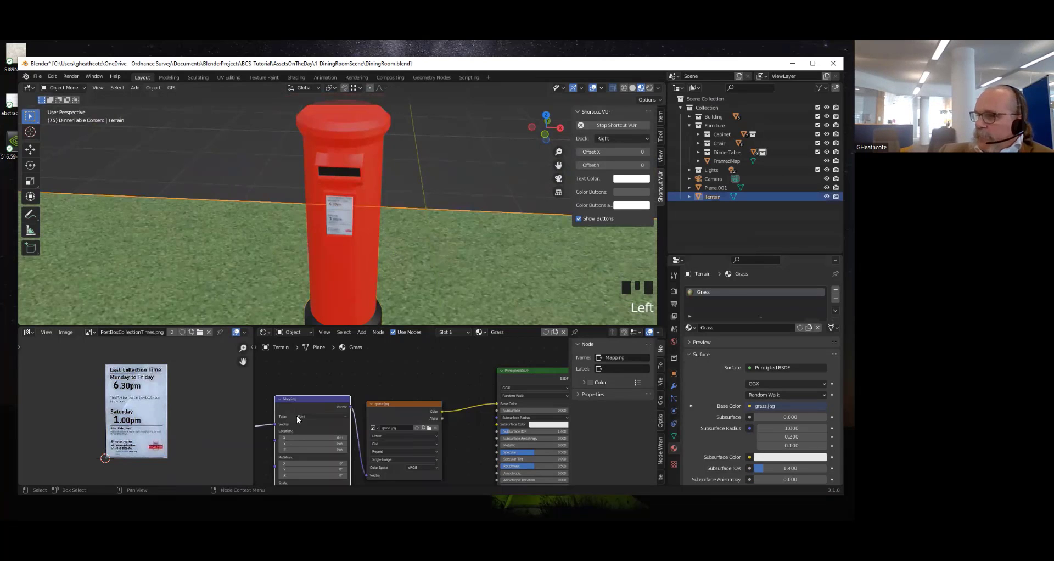
scroll(345, 377, "down", 7)
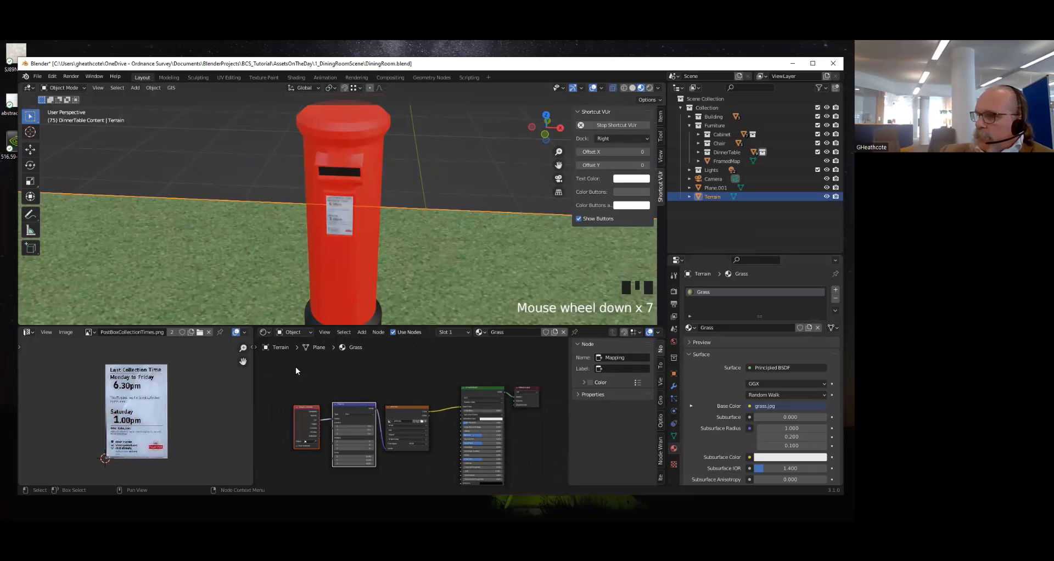
middle_click_drag(378, 384, 388, 370)
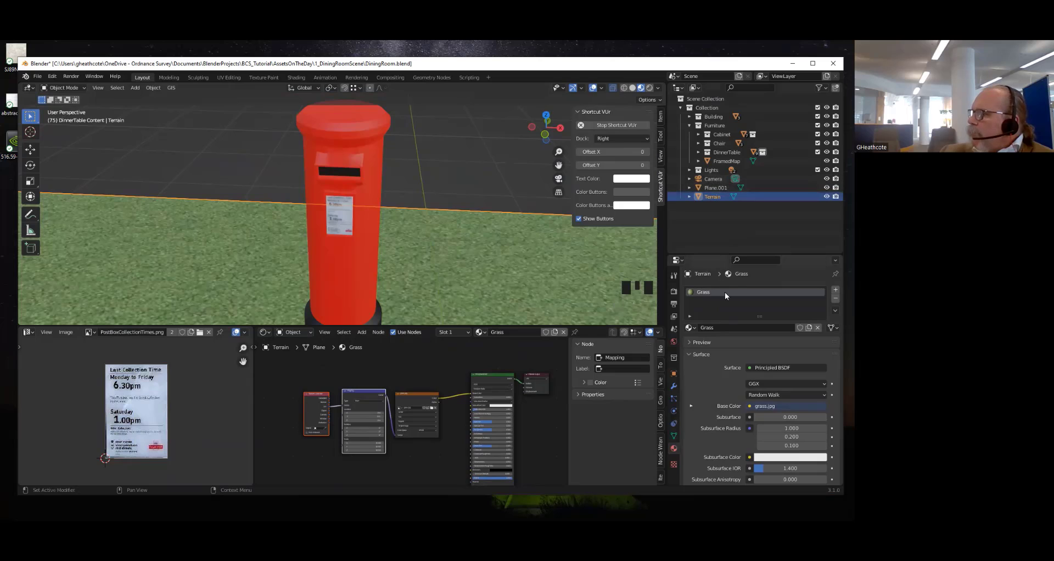
Add a Noise Texture node to the postbox's PostboxRed material
left_click(336, 279)
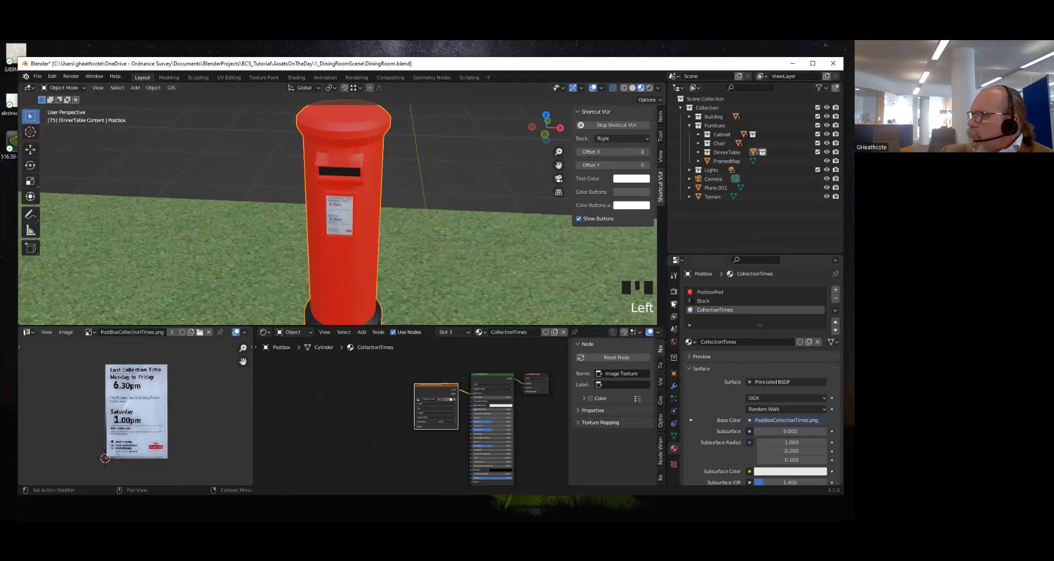
left_click(706, 291)
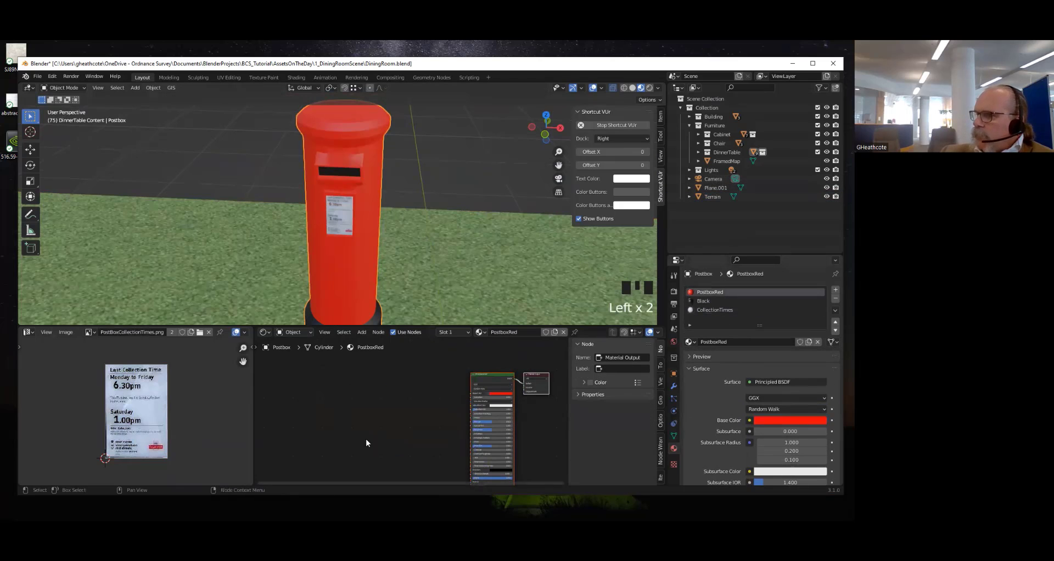
scroll(363, 231, "up", 3)
scroll(370, 237, "down", 3)
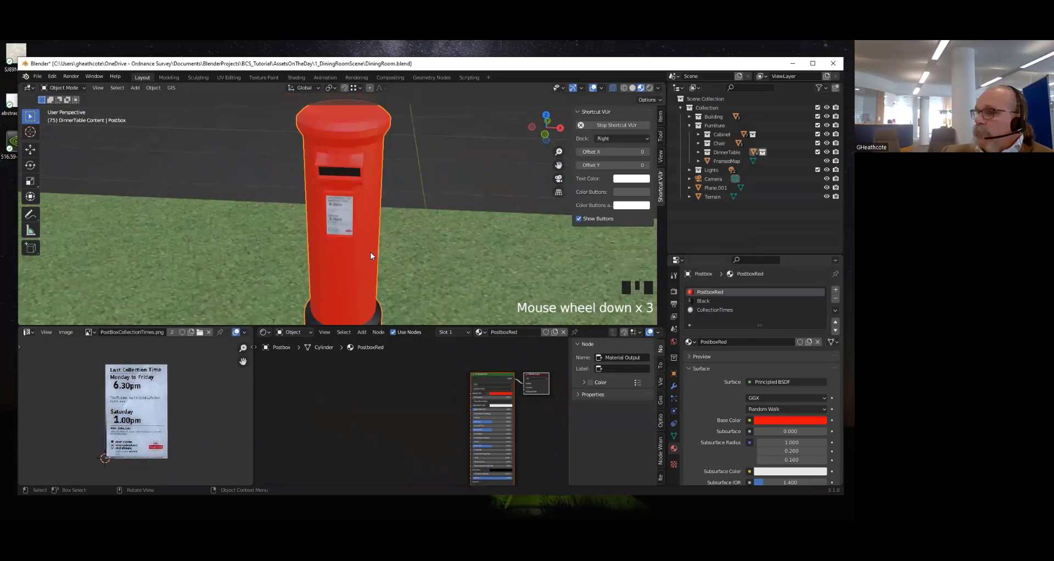
middle_click_drag(371, 252, 361, 275)
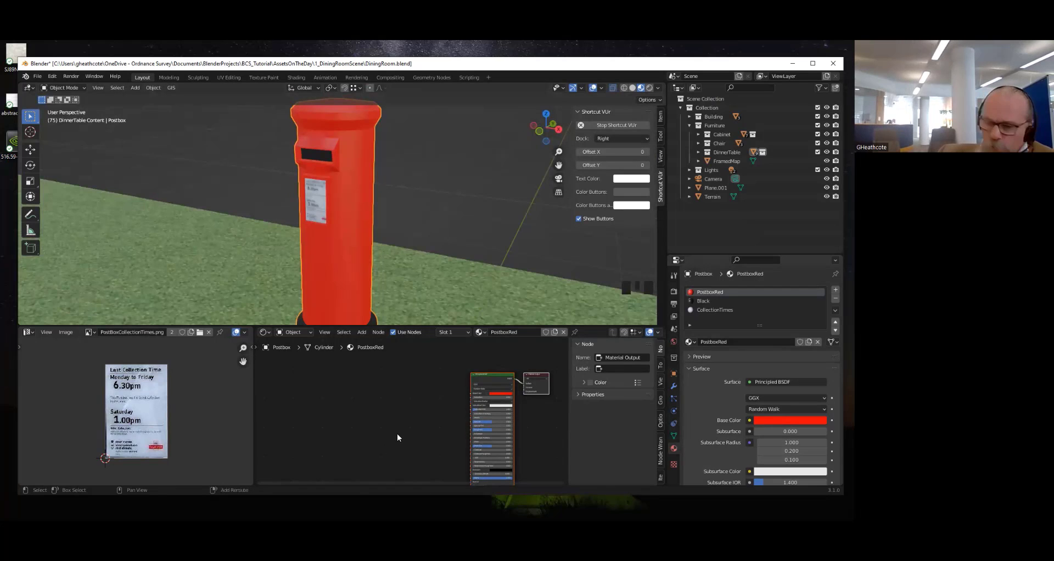
key("shift+a")
mouse_move(370, 430)
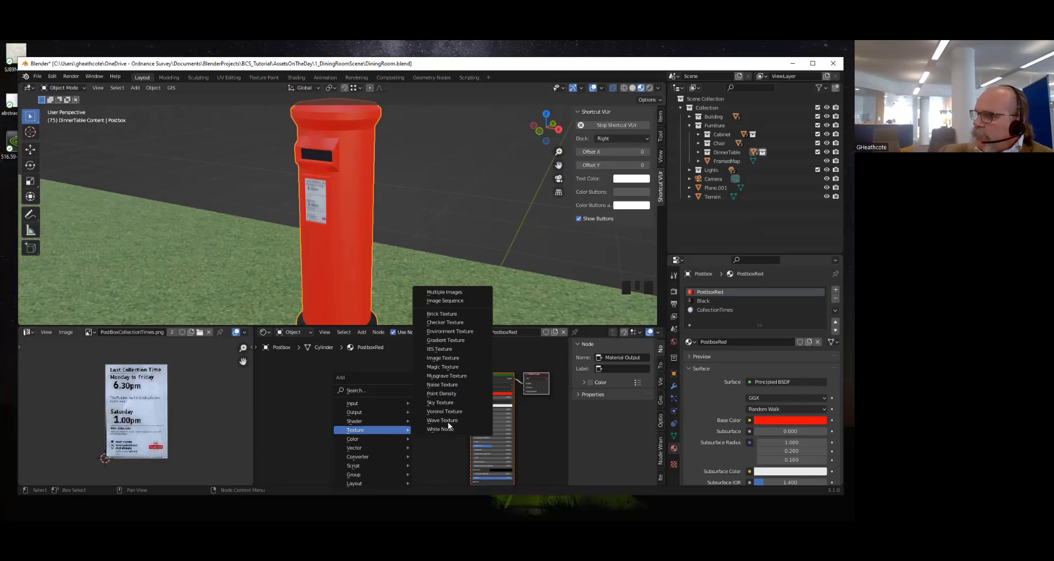
left_click(442, 387)
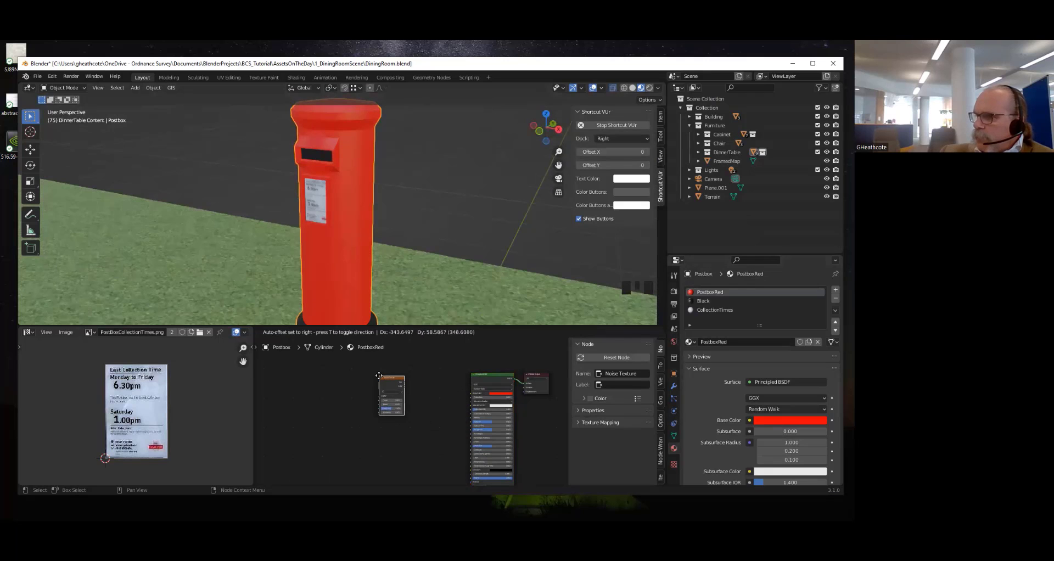
left_click(389, 384)
Try the Noise Texture's Color output as the Base Color, and replace it with the Fac output
scroll(430, 433, "up", 7)
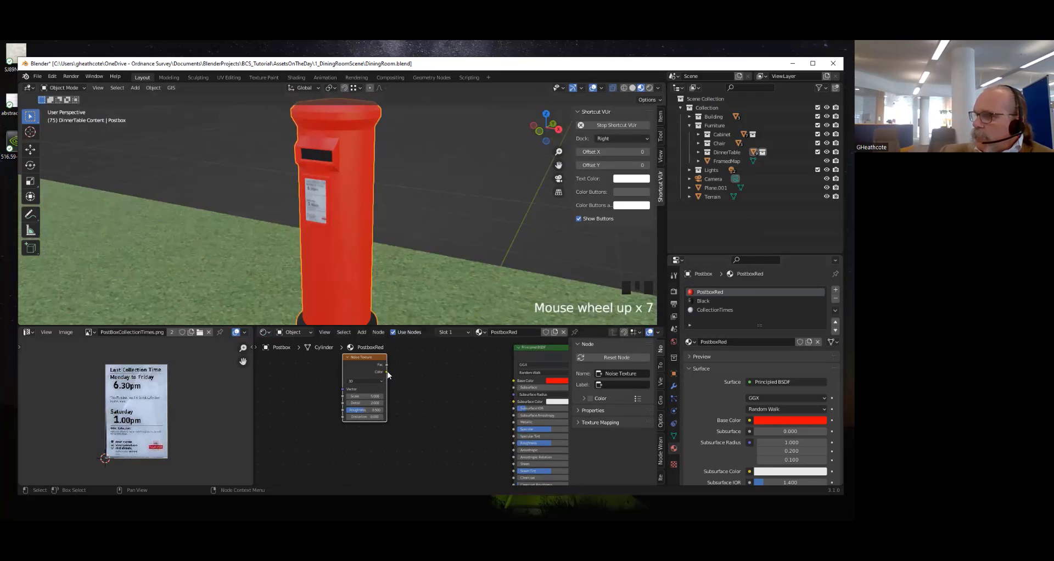
left_click_drag(387, 372, 514, 381)
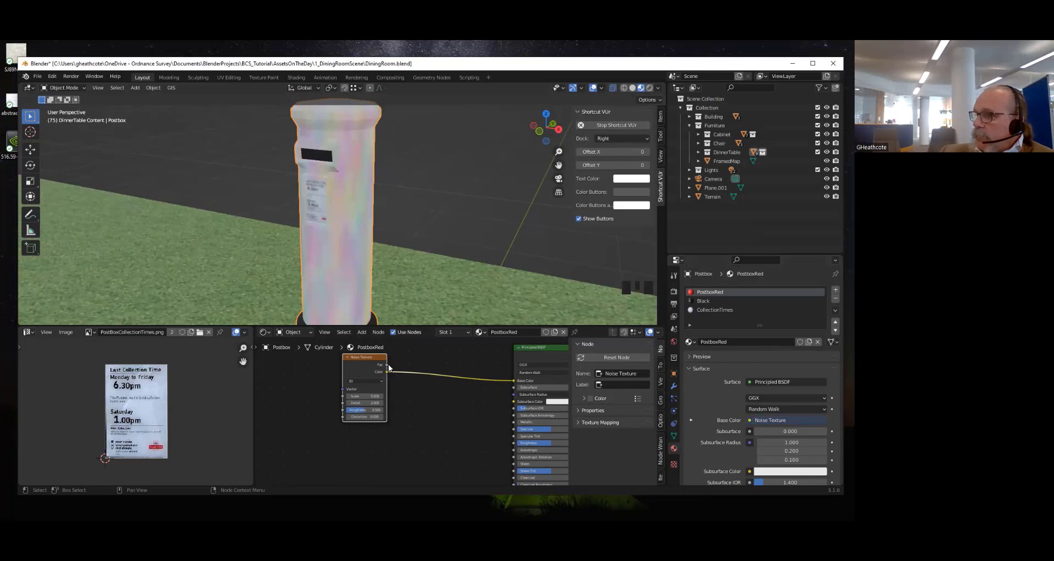
left_click_drag(387, 364, 513, 380)
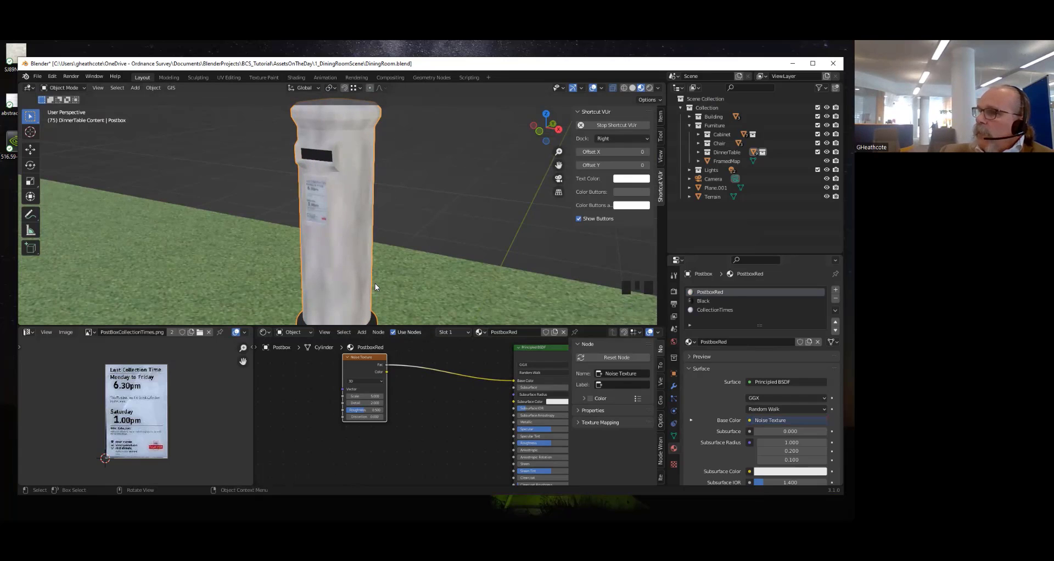
scroll(376, 285, "down", 3)
scroll(384, 301, "up", 3)
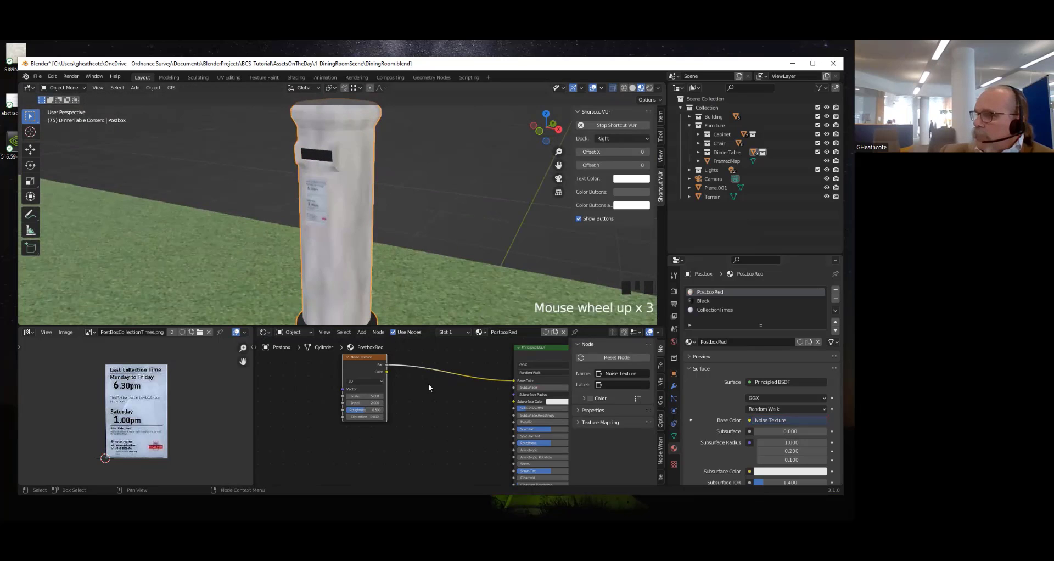
Insert a ColorRamp node into the link between the Noise Texture and the Principled BSDF's Base Color
middle_click_drag(428, 388, 361, 421)
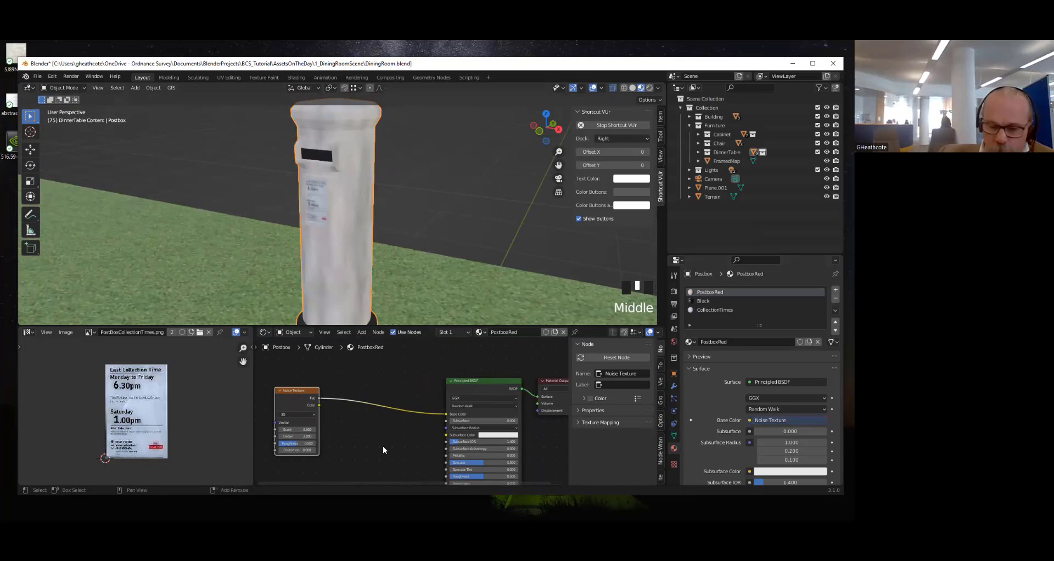
key("shift+a")
mouse_move(384, 456)
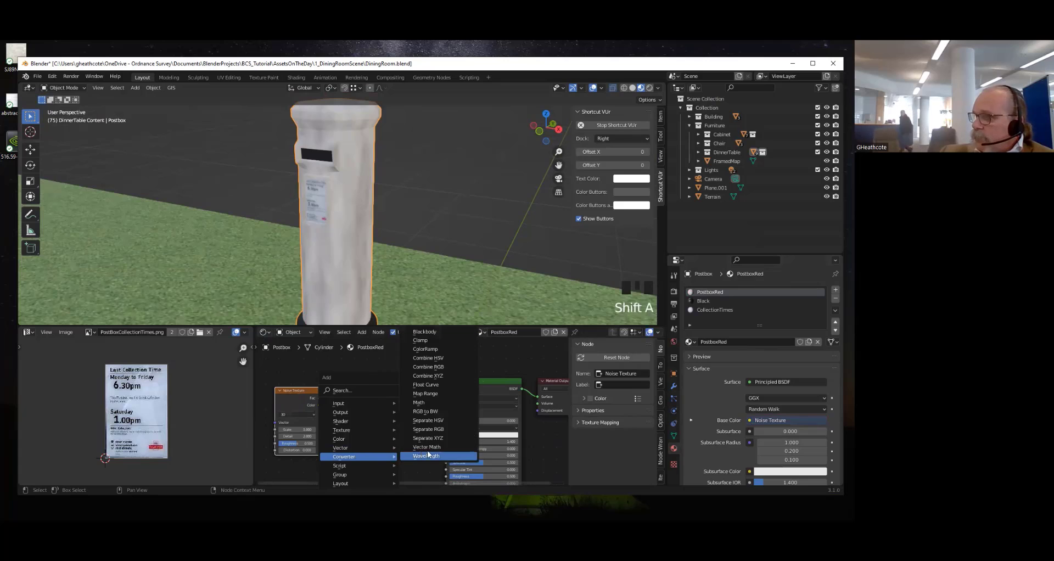
left_click(426, 349)
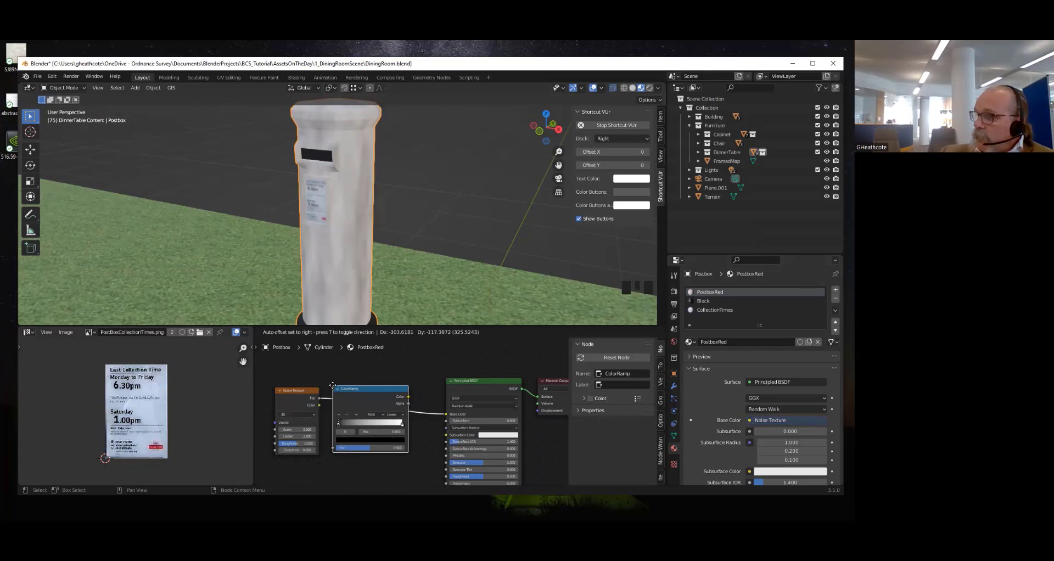
left_click(344, 379)
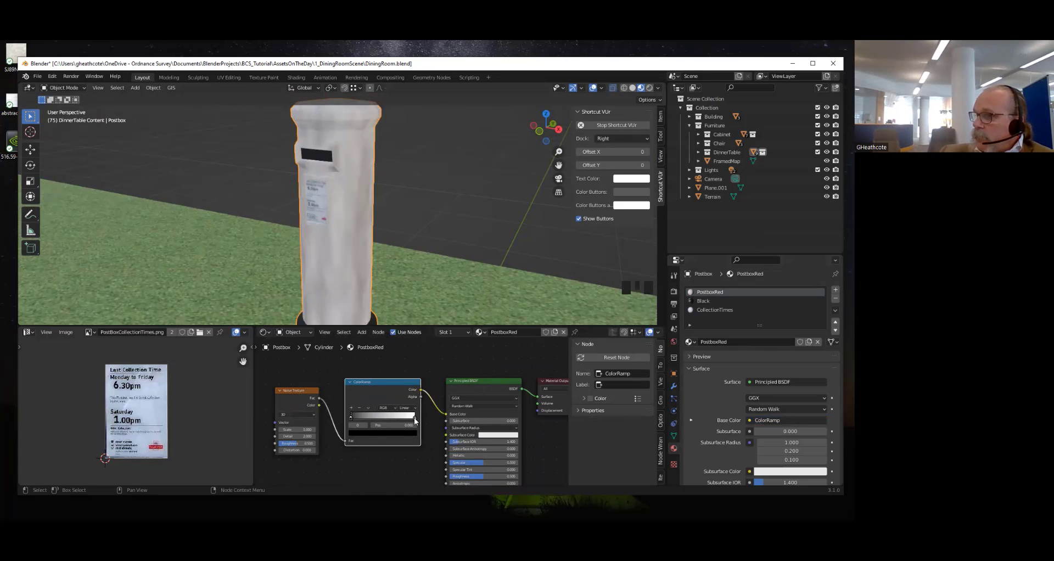
Change the ColorRamp's white stop to red
left_click(414, 417)
left_click(384, 432)
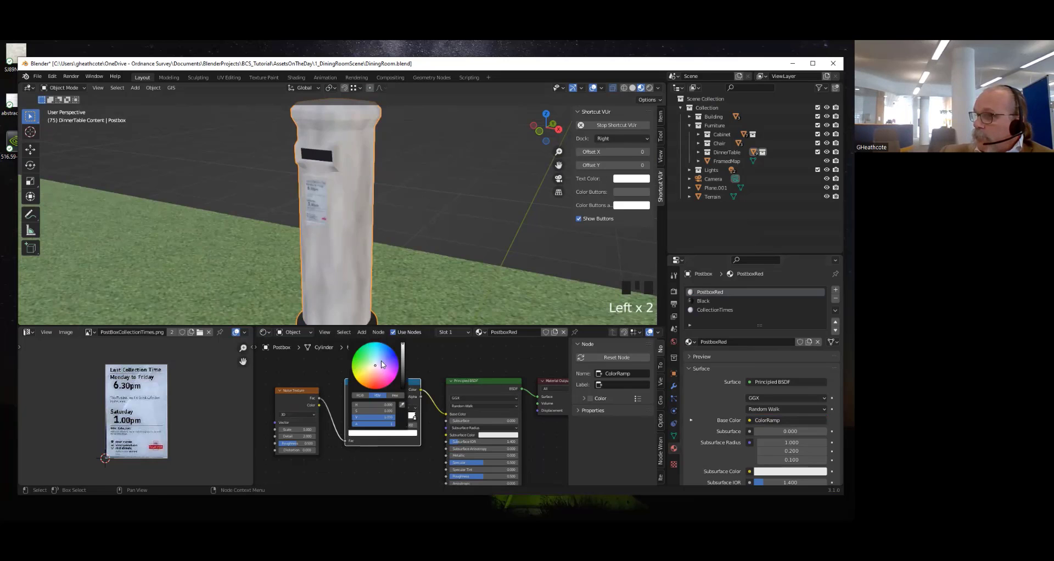
left_click_drag(377, 383, 374, 389)
Move the postbox across the grass to stand outside the dining room's windows, positioning it first from the top view
middle_click_drag(360, 250, 368, 218)
scroll(366, 241, "down", 4)
scroll(377, 215, "down", 4)
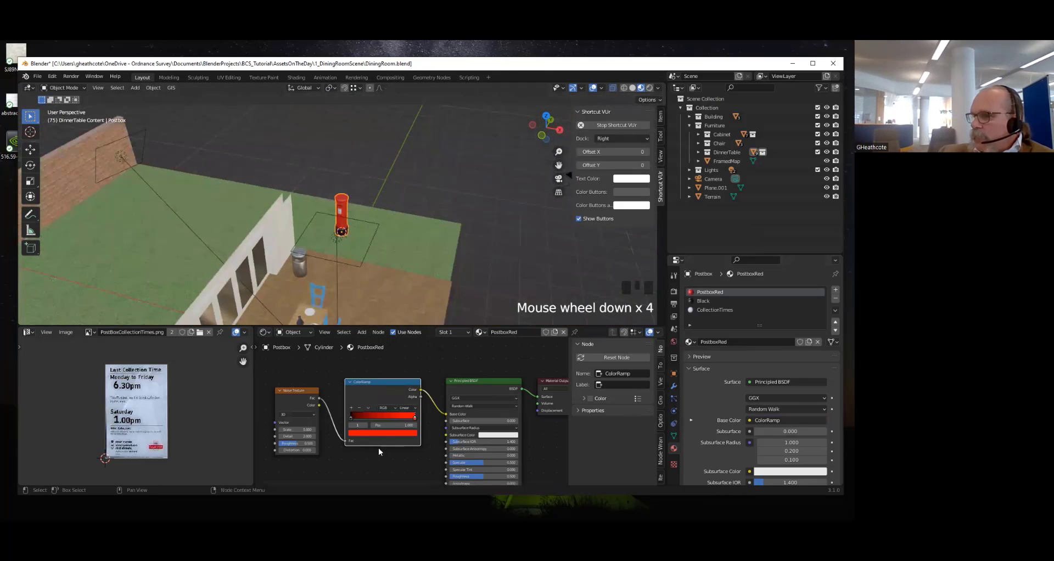
scroll(411, 411, "down", 4)
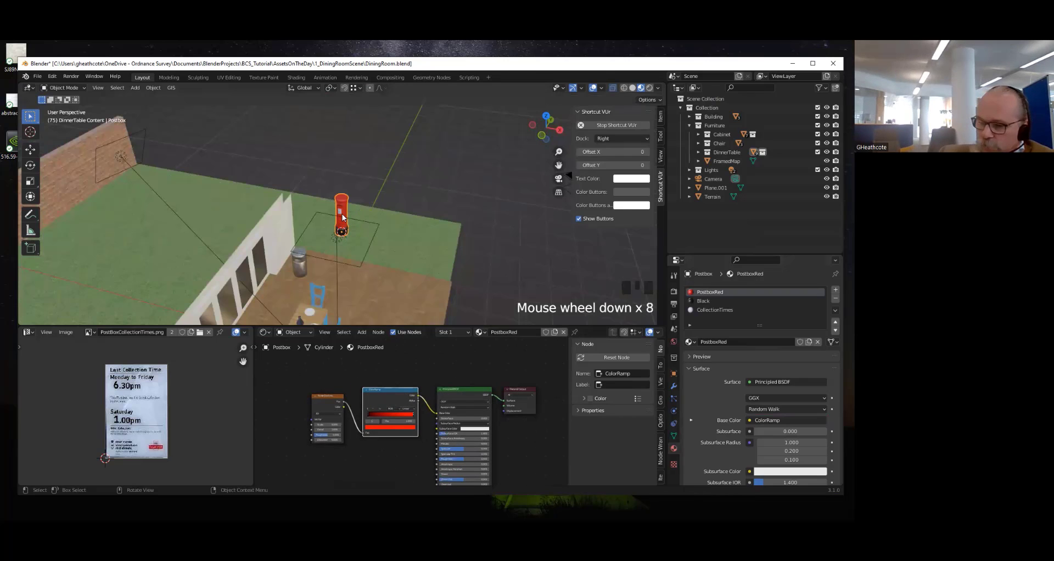
key("KP_7")
key("g")
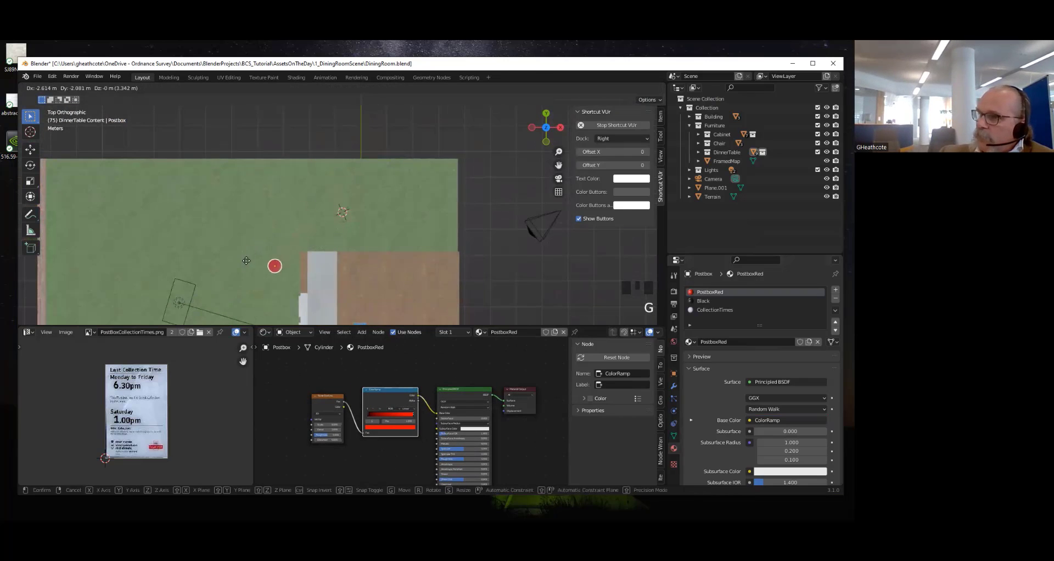
left_click(208, 323)
scroll(211, 323, "down", 2)
middle_click_drag(266, 297, 193, 233)
key("g")
left_click(254, 177)
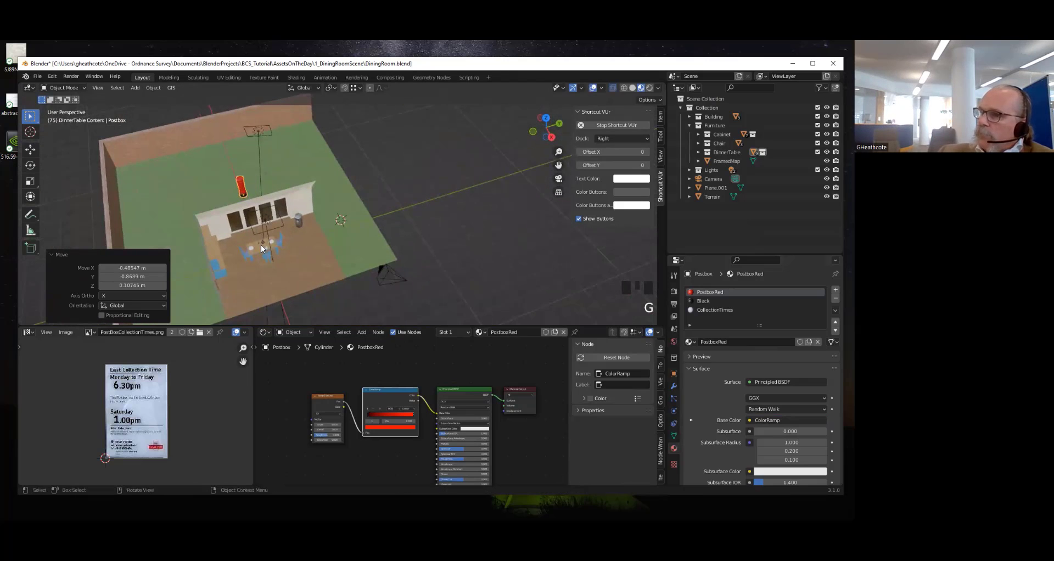
Render the dining room image through the scene camera, check the postbox through the windows, and close the render window
middle_click_drag(253, 177, 347, 242)
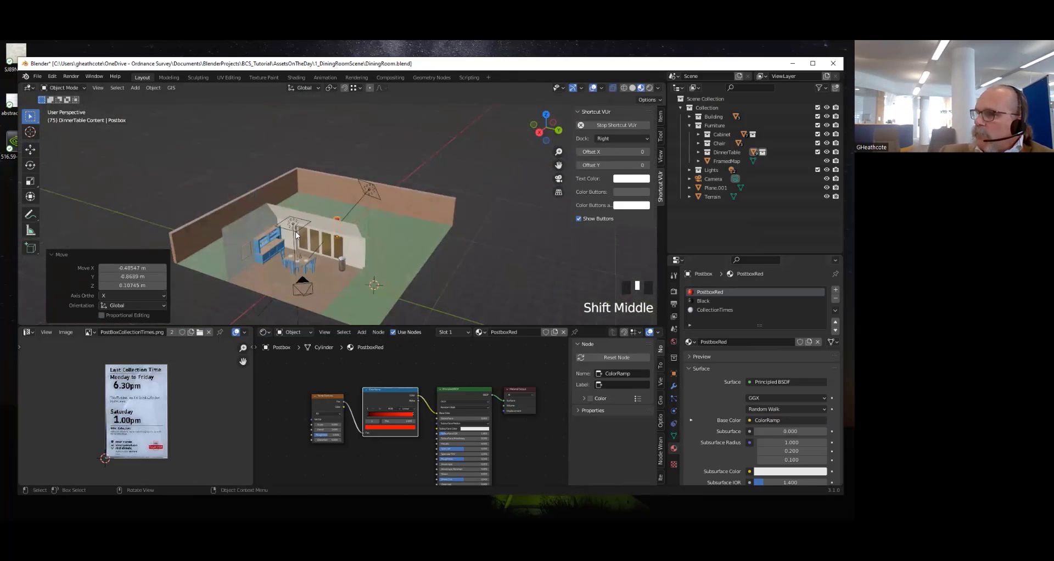
left_click(307, 291)
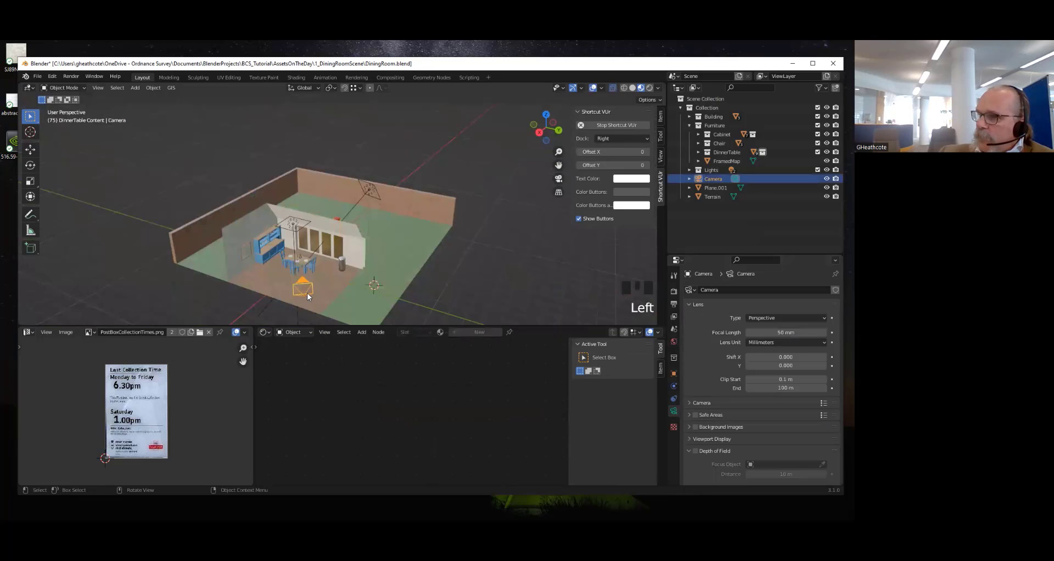
middle_click_drag(314, 210, 321, 222)
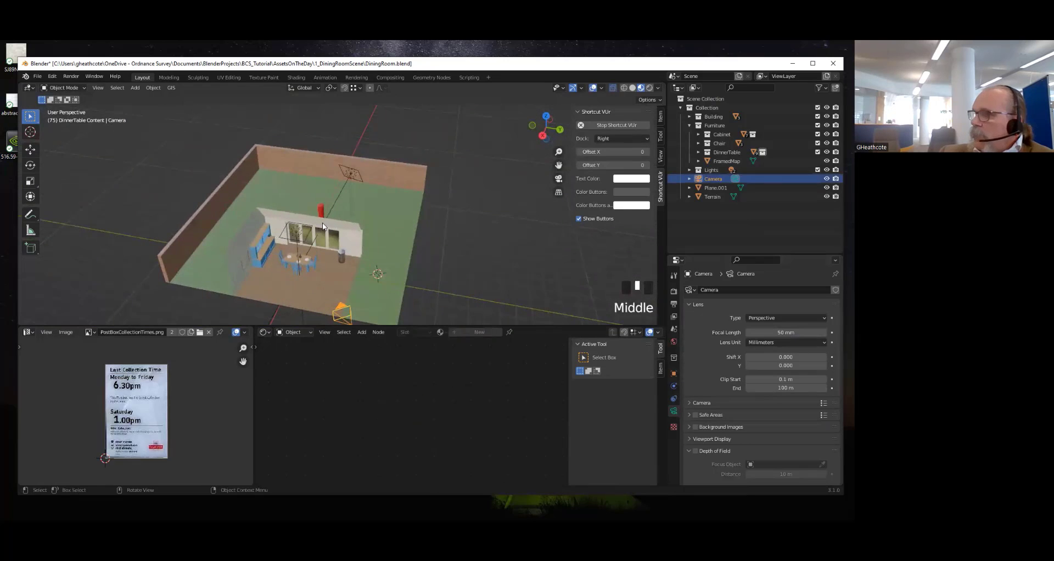
left_click(71, 77)
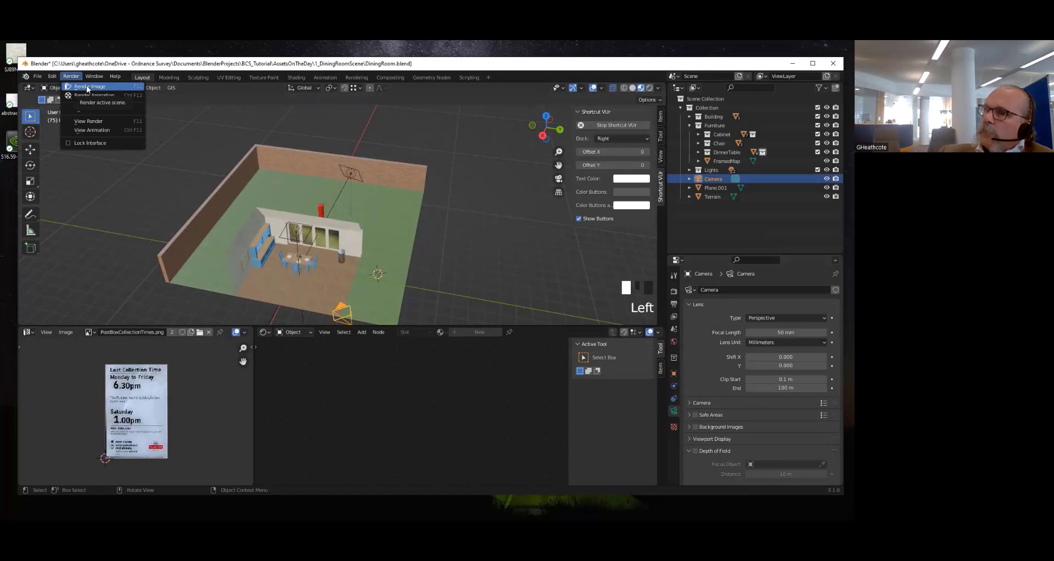
left_click(87, 88)
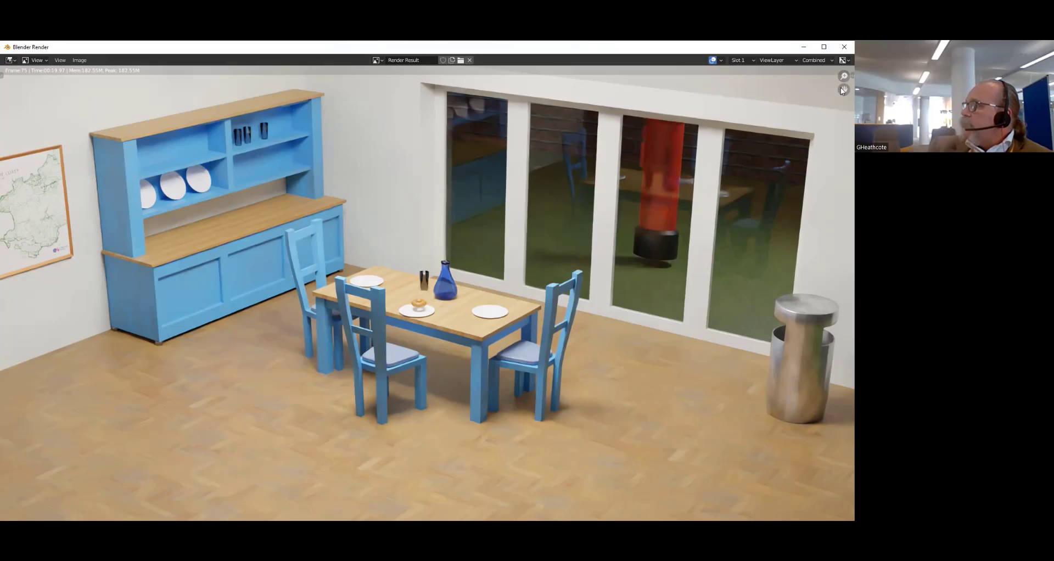
left_click(79, 61)
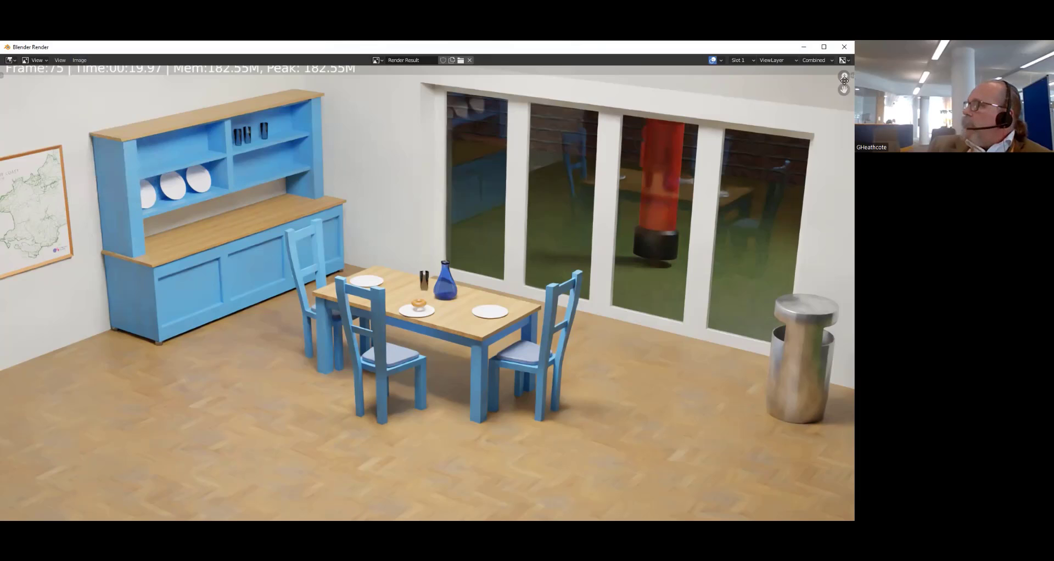
left_click(843, 48)
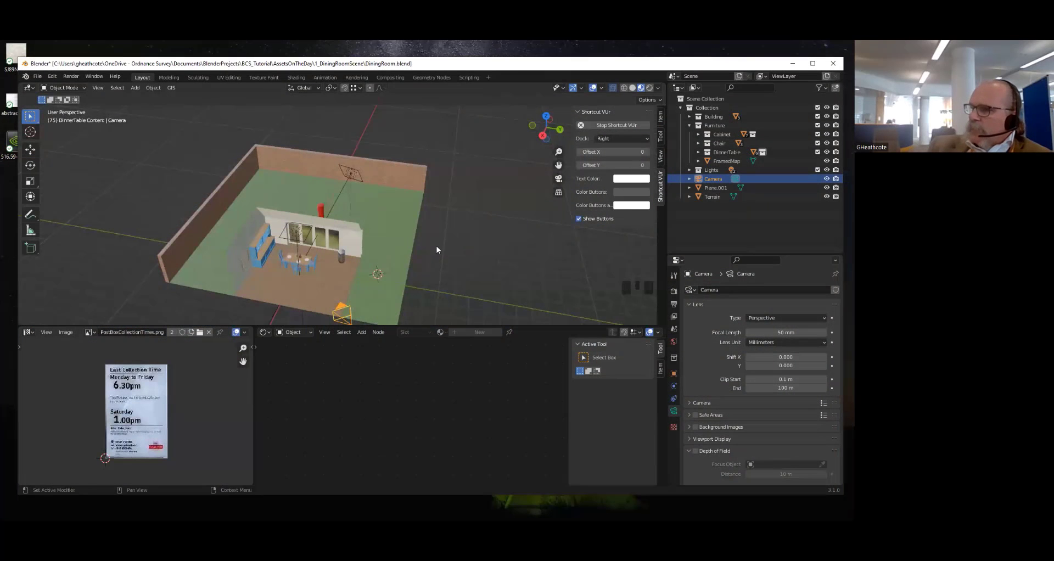
Review the Cycles sampling and denoise settings in the scene's render properties
middle_click_drag(332, 249, 355, 254)
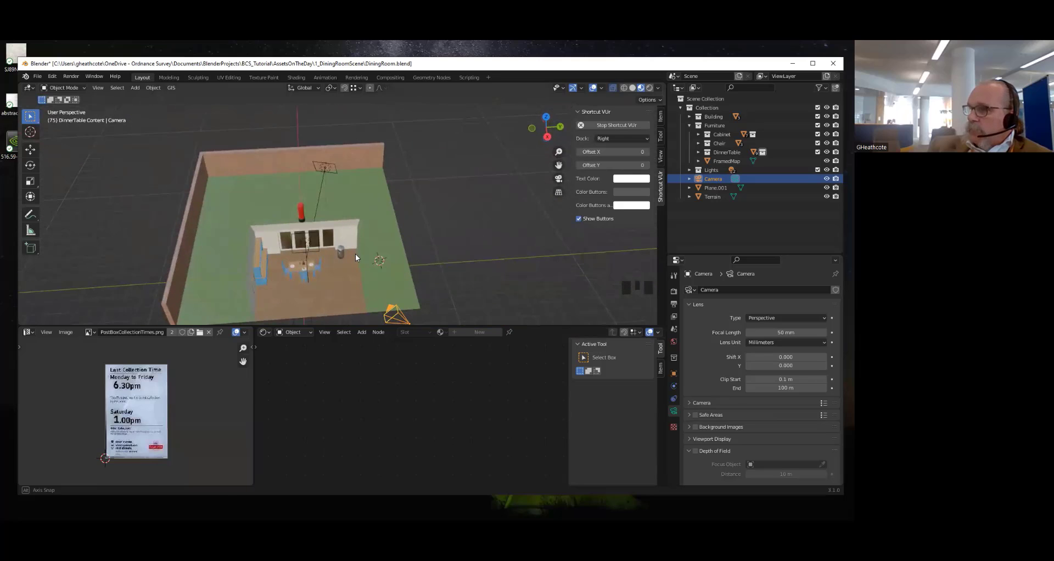
left_click(673, 292)
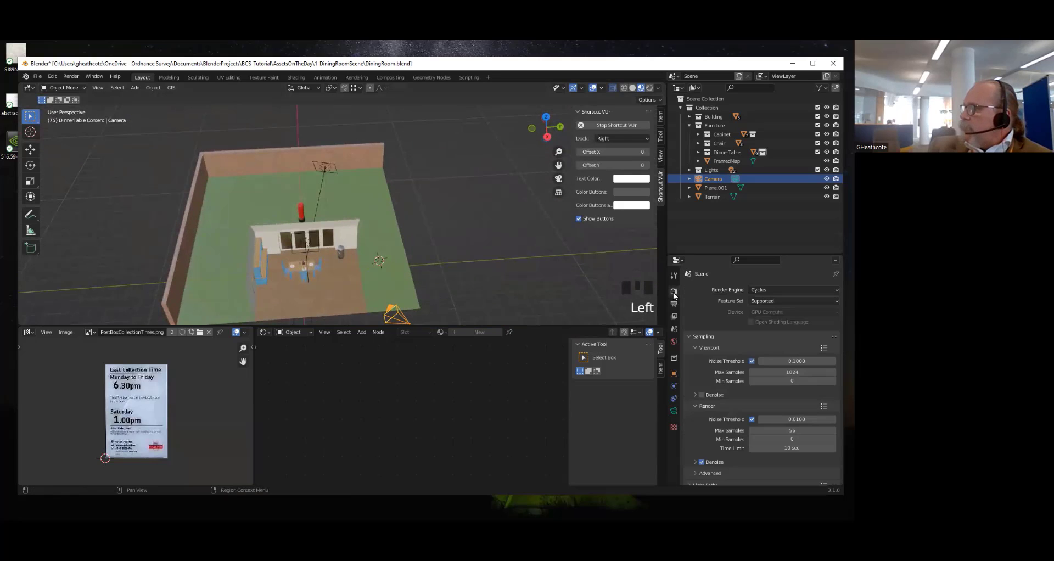
scroll(763, 343, "down", 3)
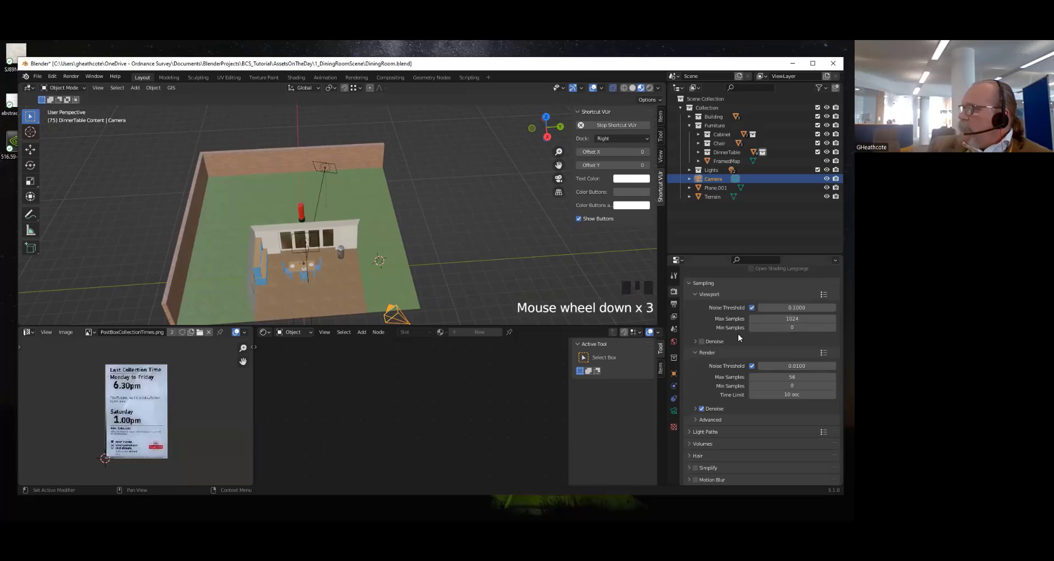
left_click(674, 305)
left_click(673, 292)
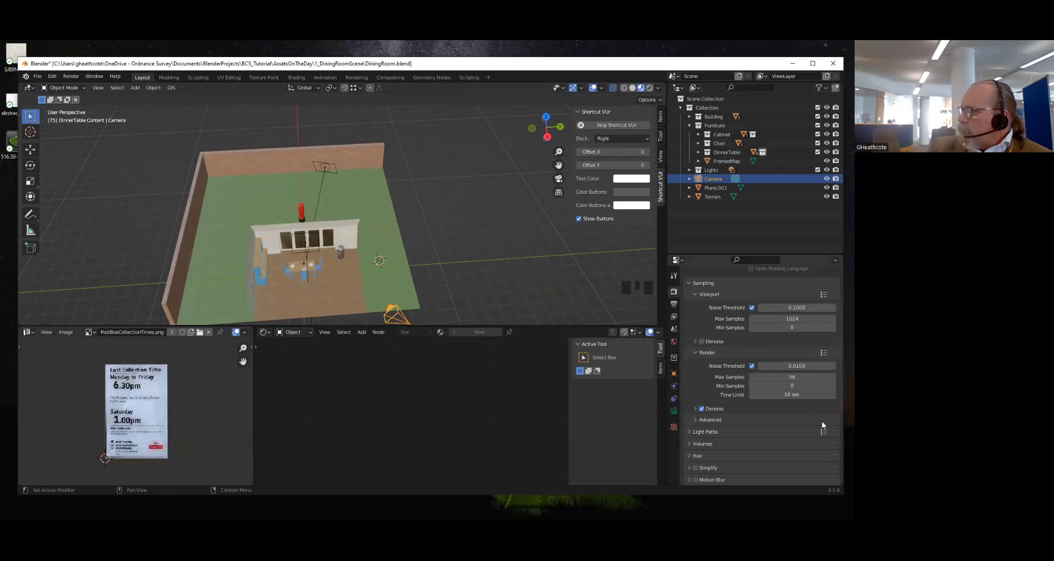
Select the postbox and inspect its placement on the grass outside the windows from close up and several angles
middle_click_drag(330, 252, 314, 248)
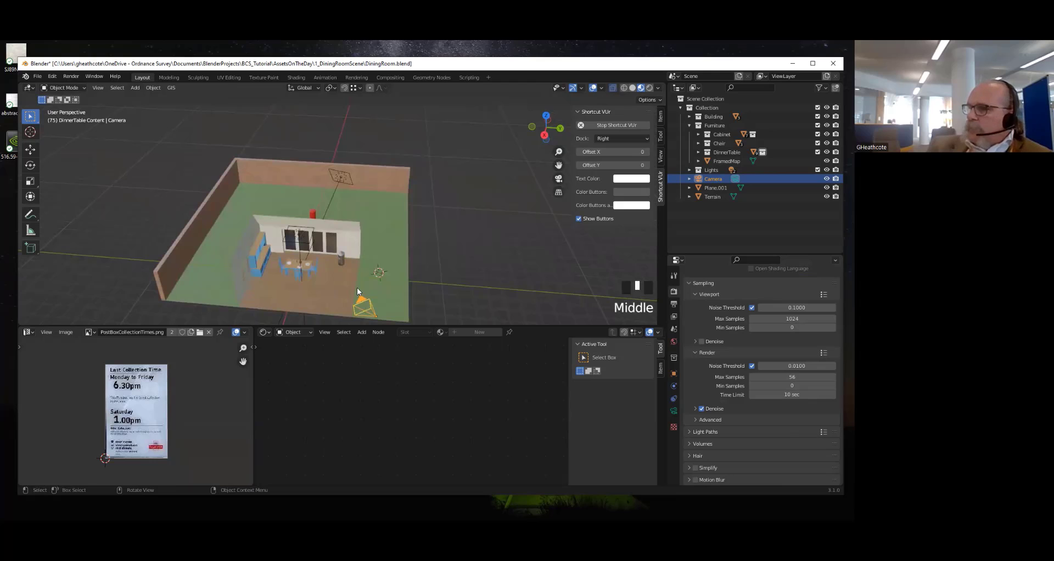
left_click(312, 215)
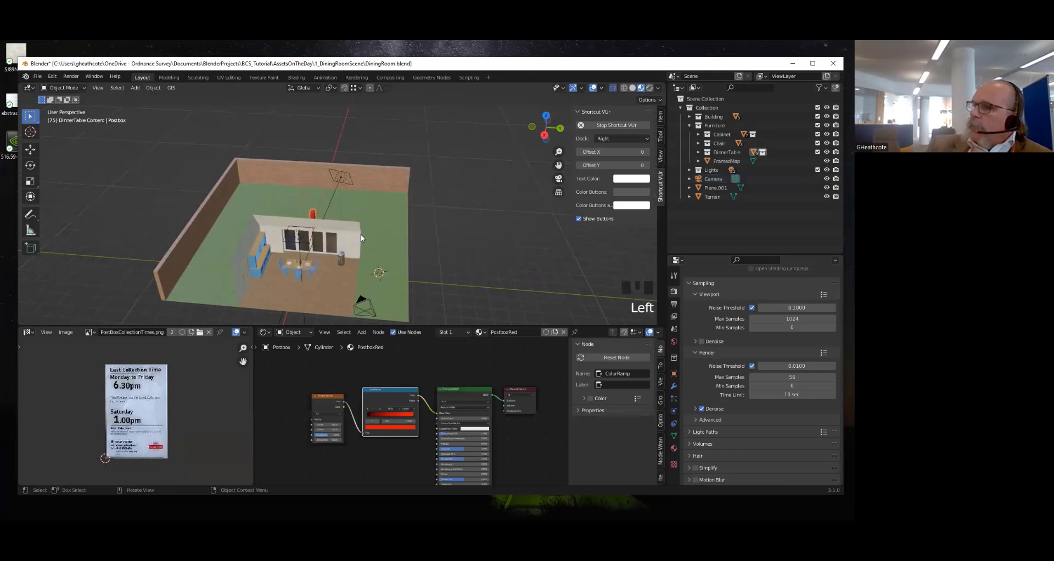
middle_click_drag(361, 238, 394, 229)
scroll(404, 223, "up", 6)
scroll(415, 241, "up", 5)
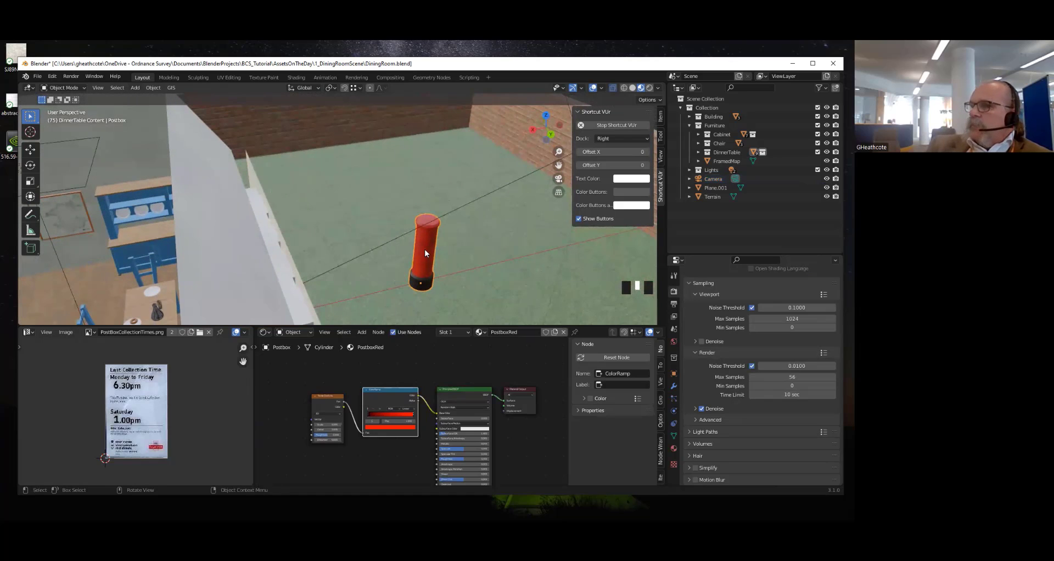
left_click(43, 79)
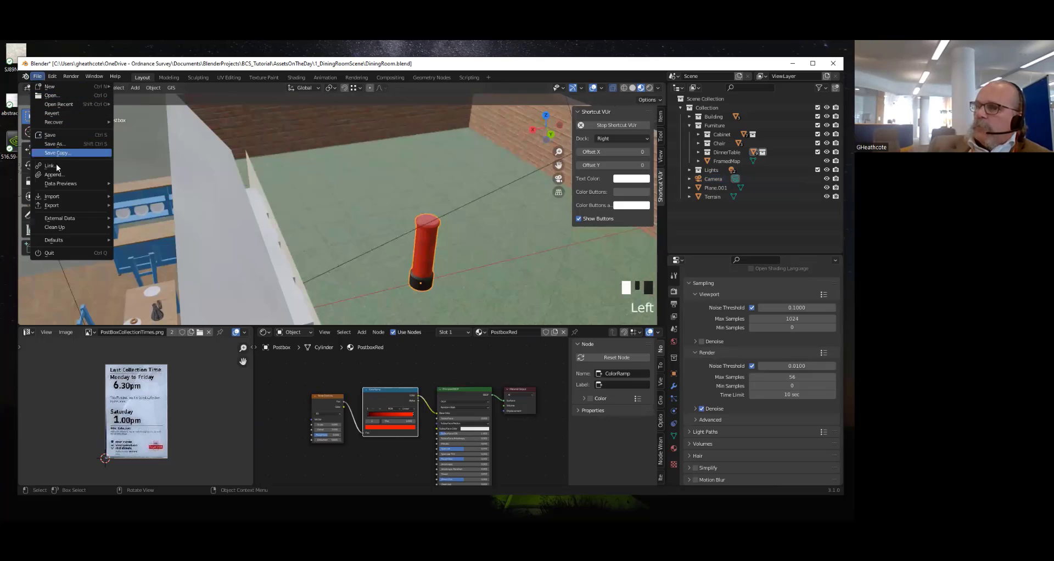
mouse_move(57, 206)
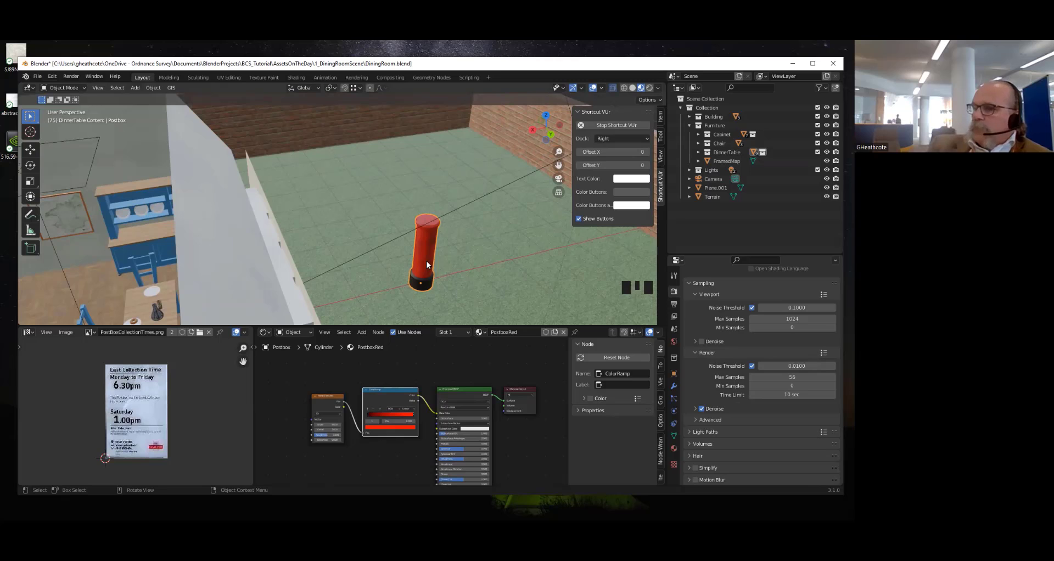
middle_click_drag(427, 229, 327, 256)
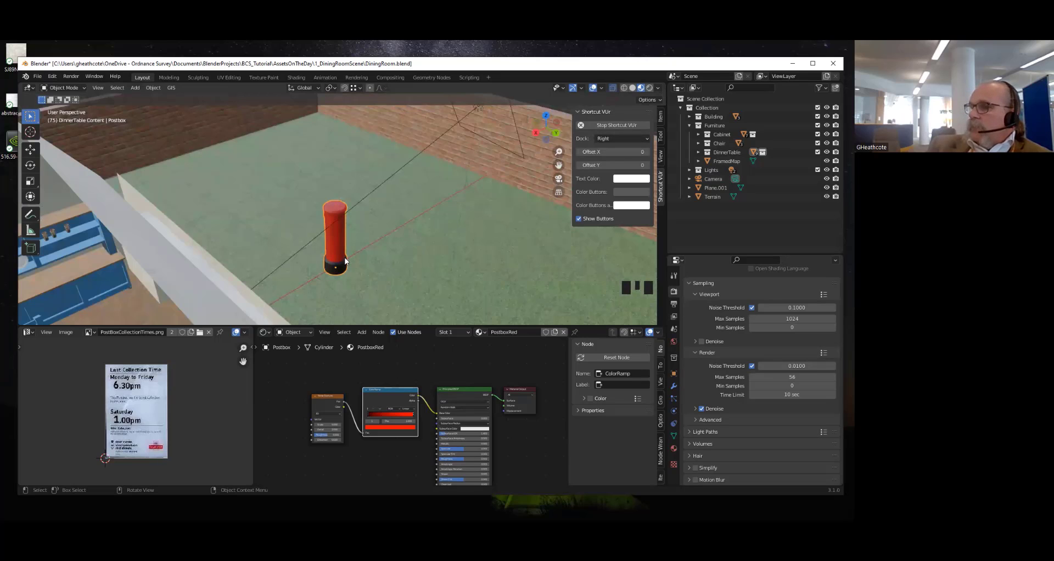
scroll(345, 259, "down", 4)
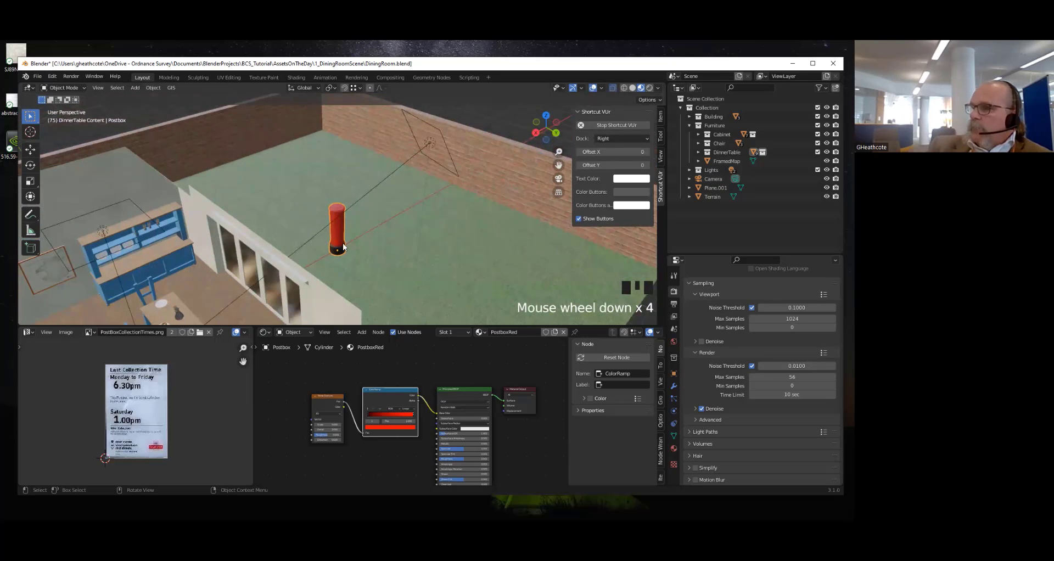
middle_click_drag(344, 247, 384, 220)
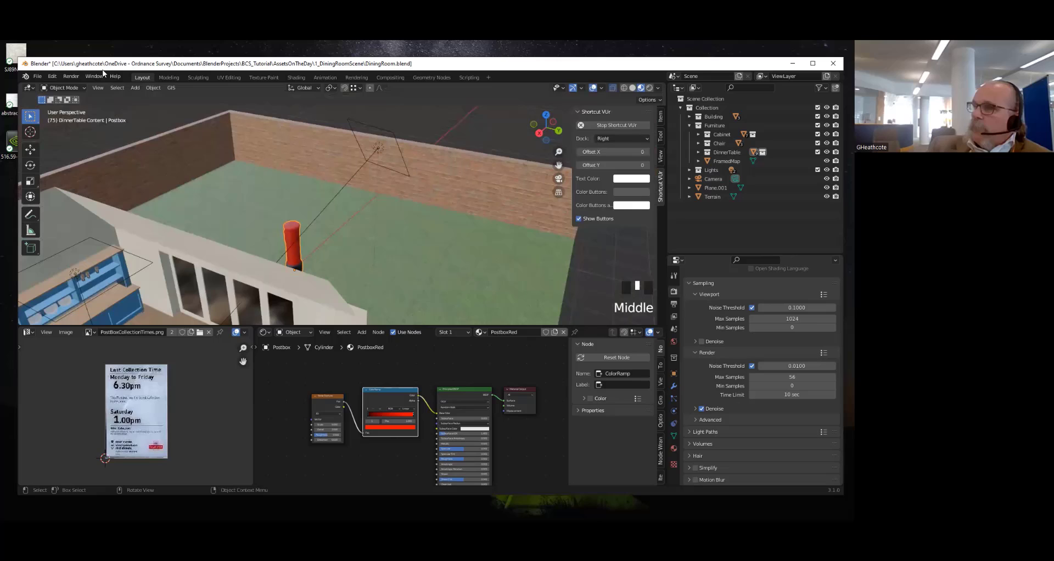
Start a new General file without saving the dining room scene, and delete the default cube
left_click(37, 76)
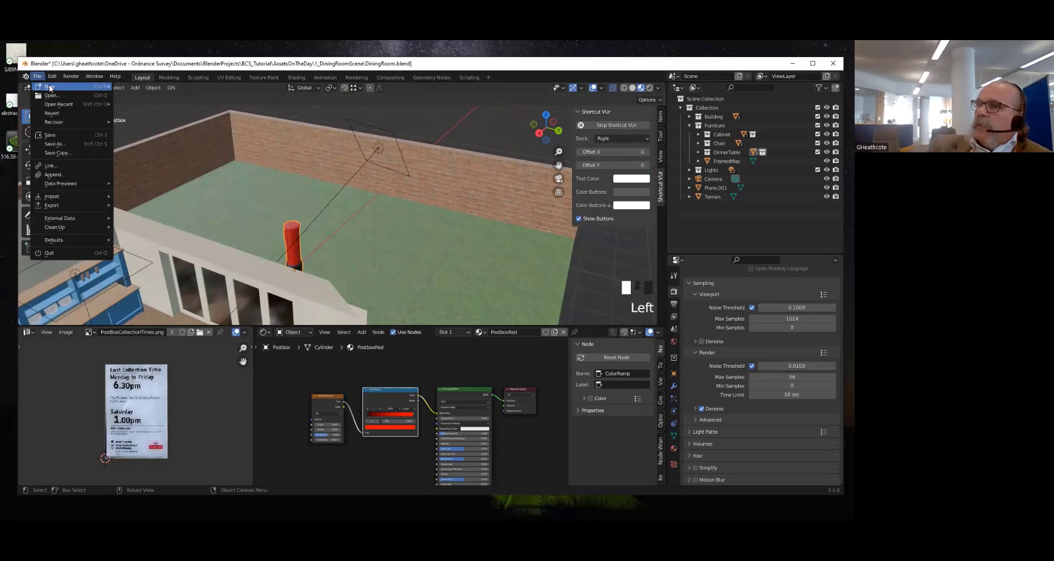
mouse_move(52, 87)
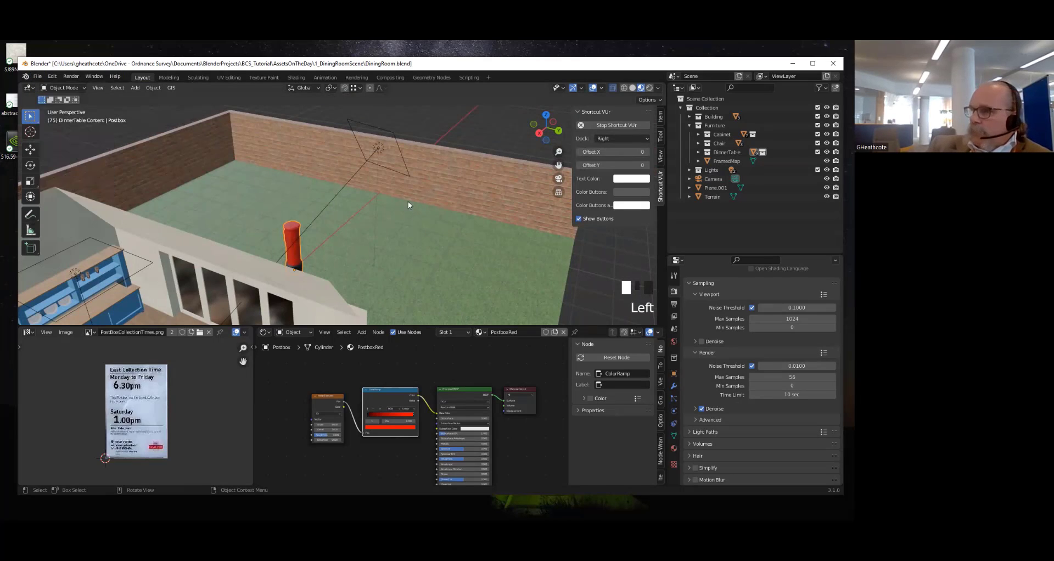
left_click(41, 80)
mouse_move(52, 87)
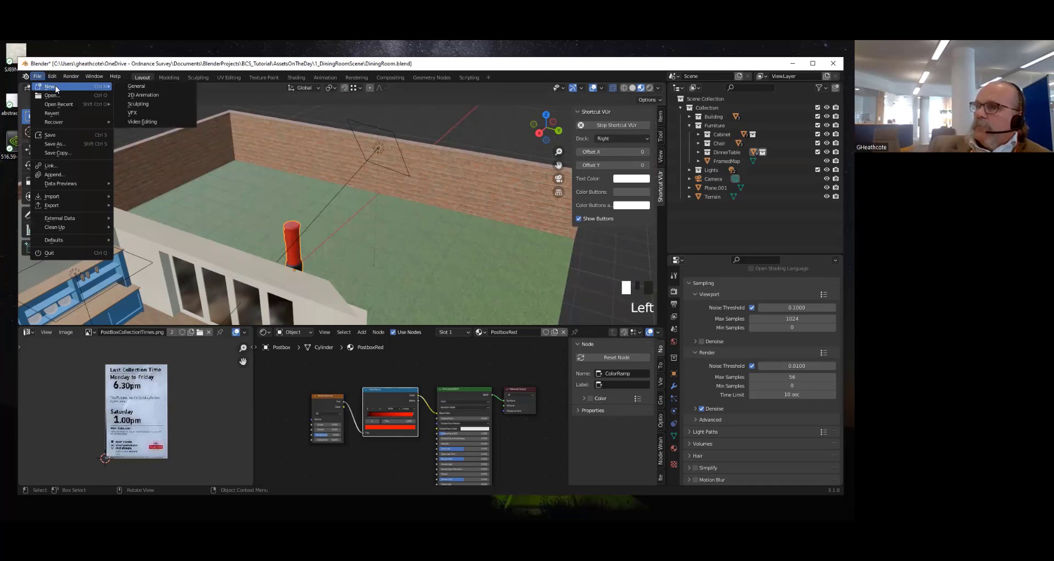
left_click(153, 86)
left_click(446, 297)
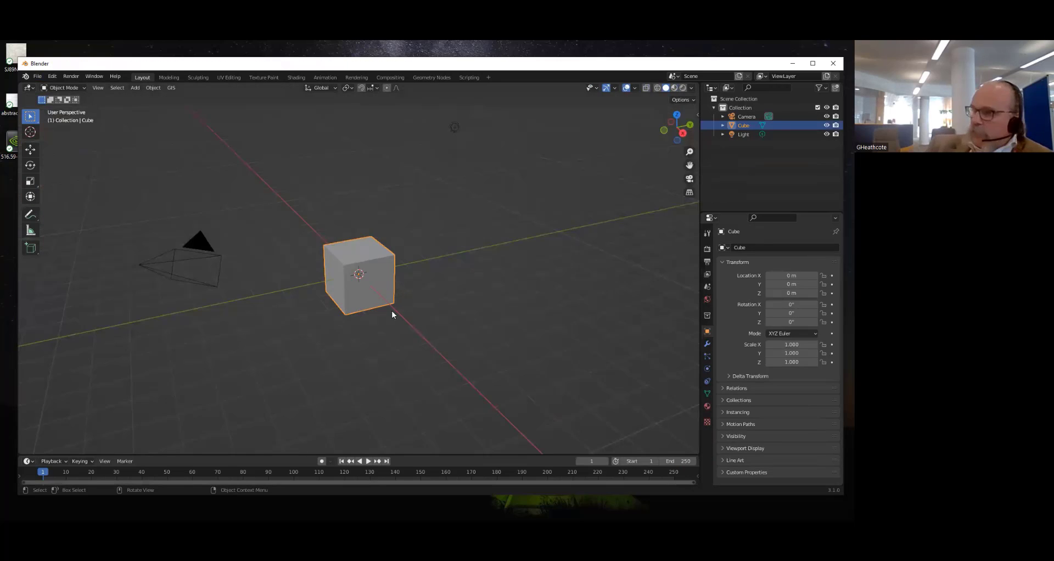
key("x")
left_click(378, 306)
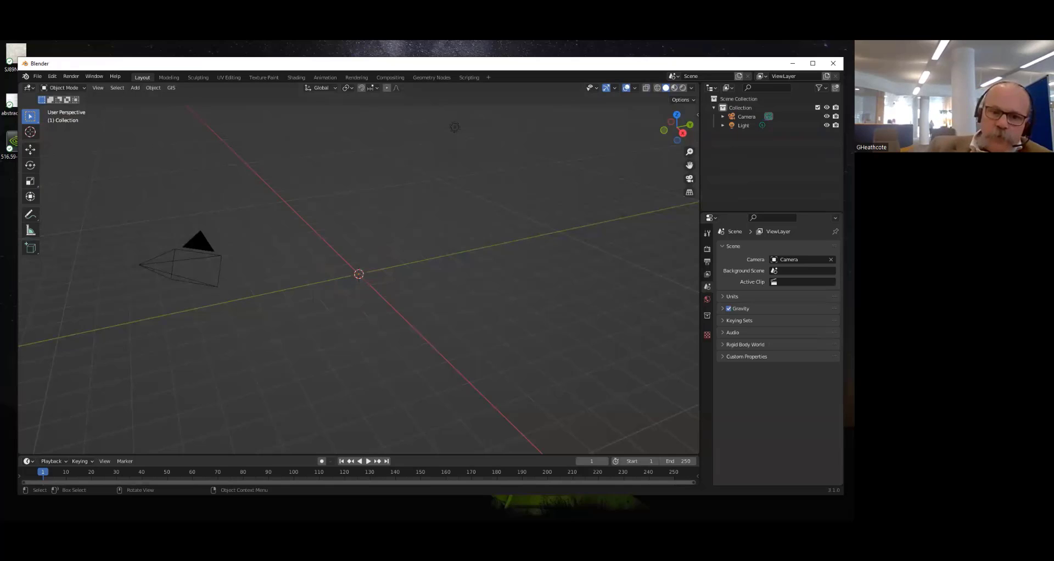
Look over the map, road links, height map and imagery files in the 4_EdinburghTextures folder, and minimise the folder window
left_click_drag(2, 137, 266, 53)
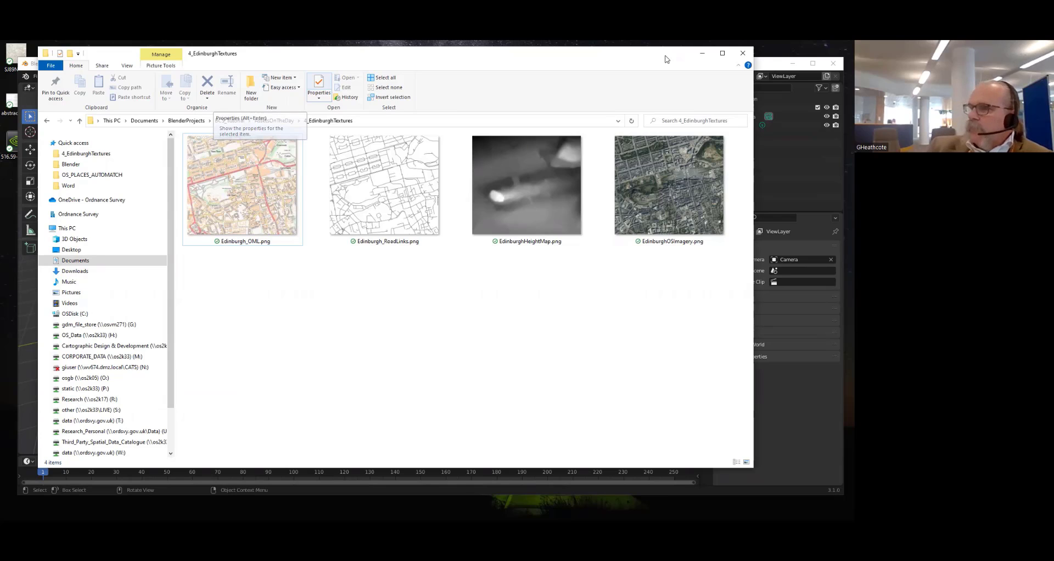
left_click_drag(667, 59, 667, 95)
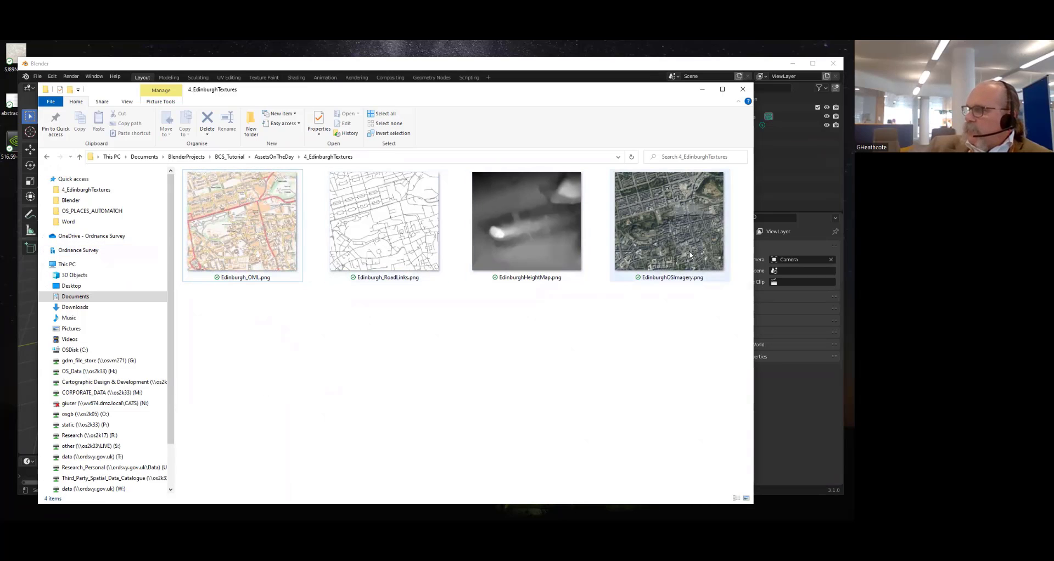
left_click(702, 90)
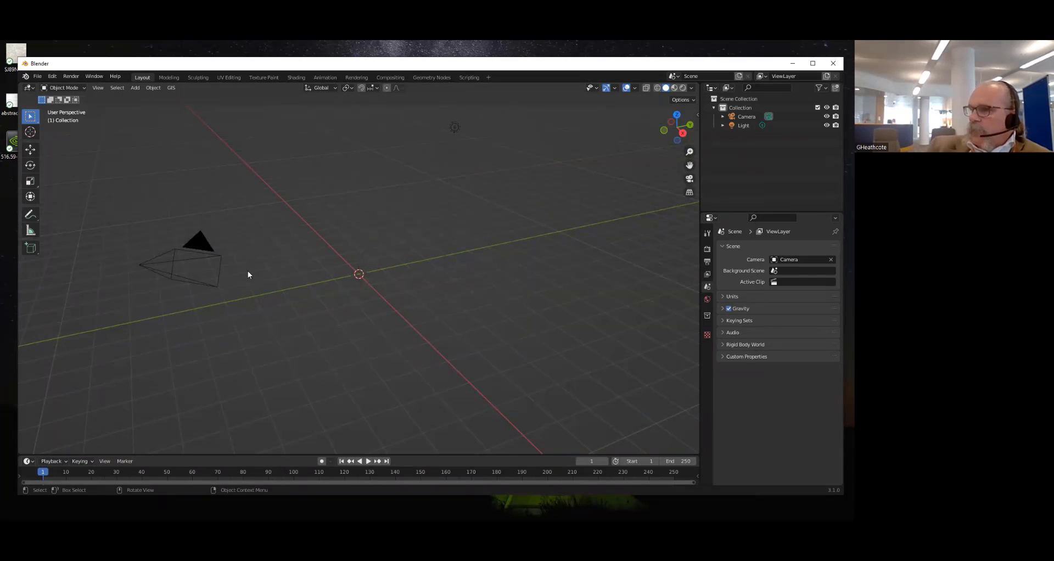
View the Add-ons list in the preferences, where import add-ons are installed, and close the preferences
left_click(37, 77)
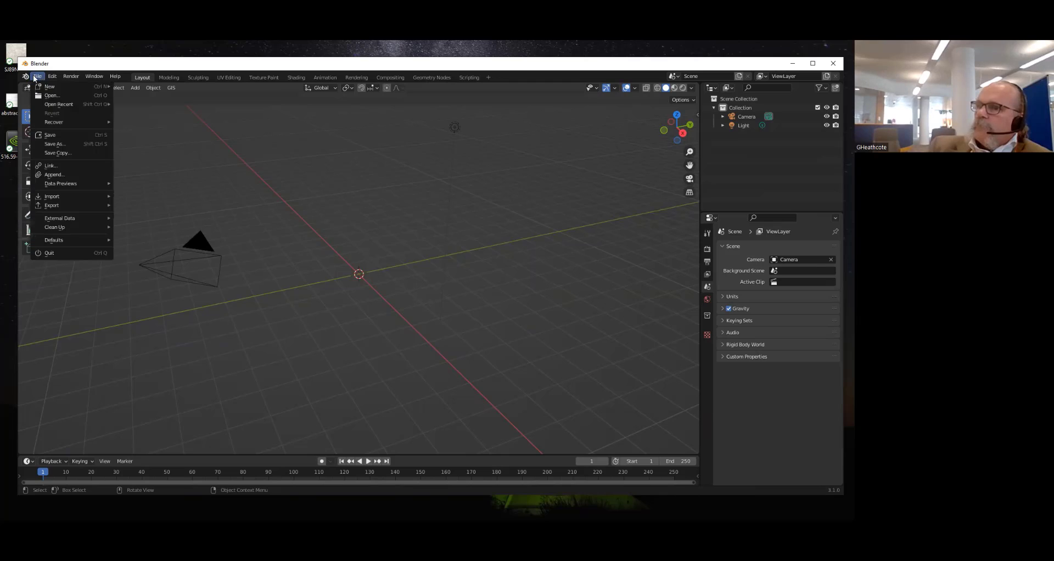
mouse_move(68, 197)
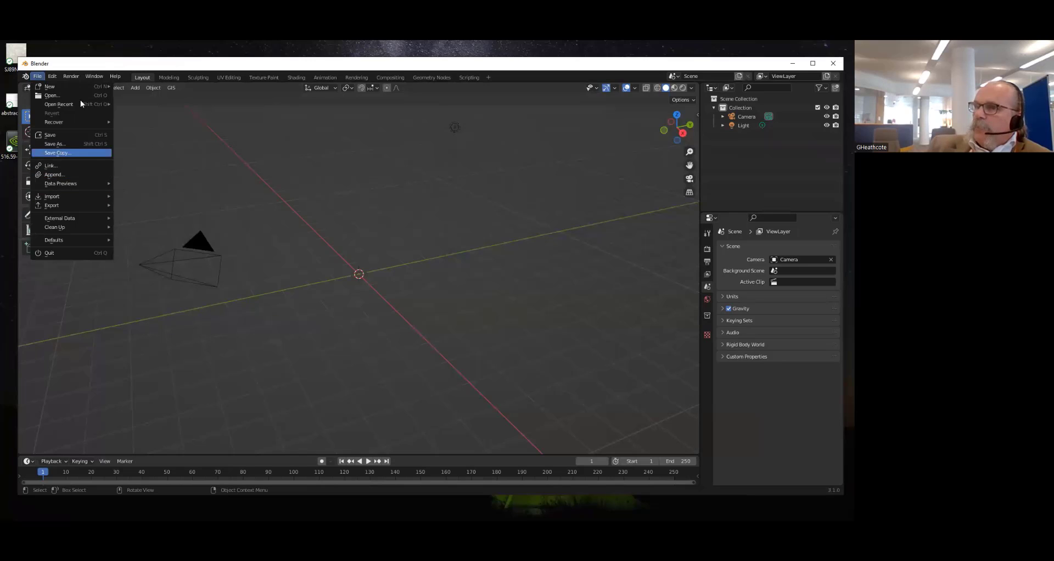
left_click(52, 78)
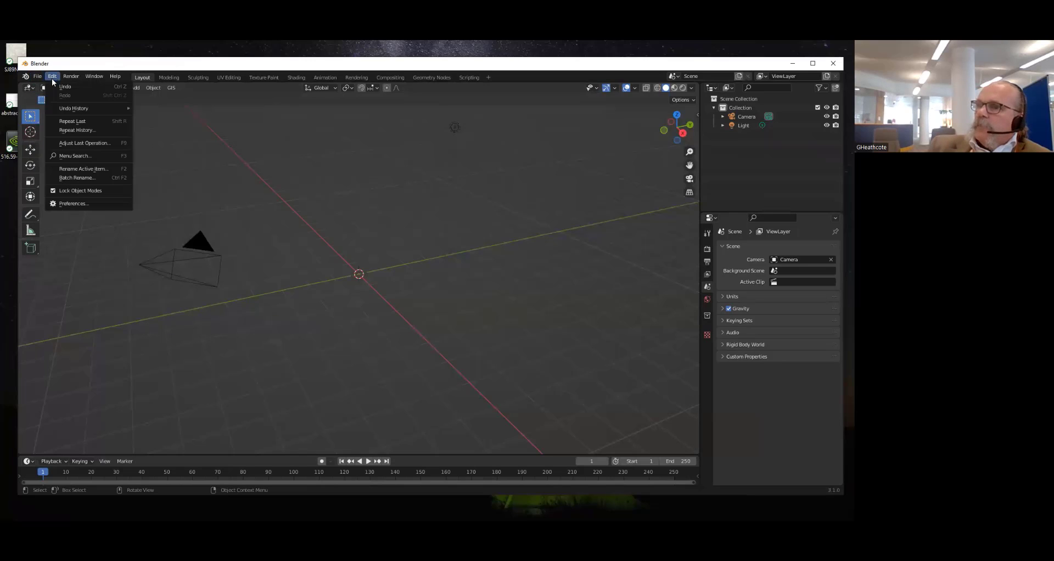
left_click(74, 203)
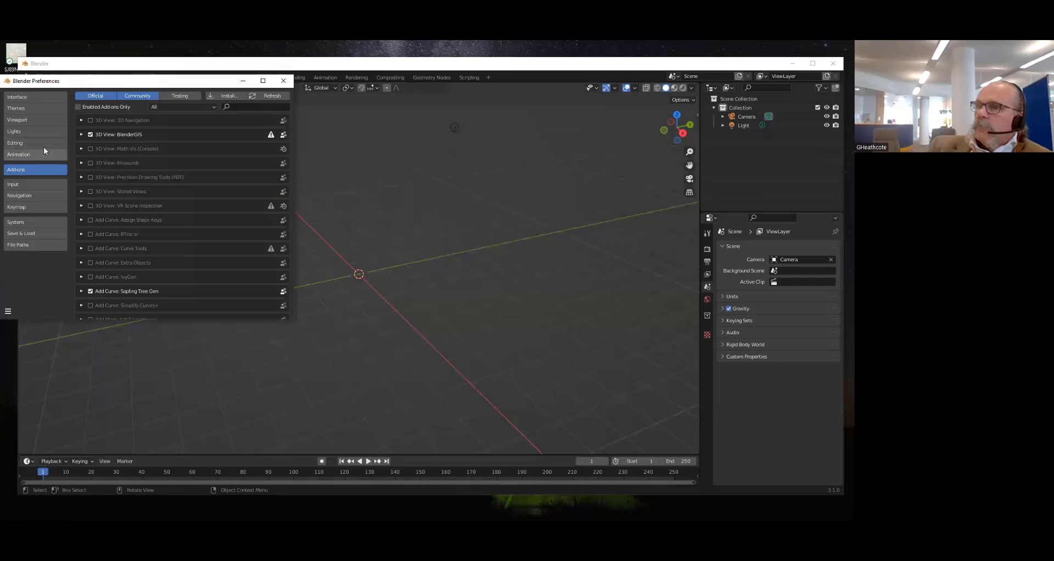
left_click(328, 110)
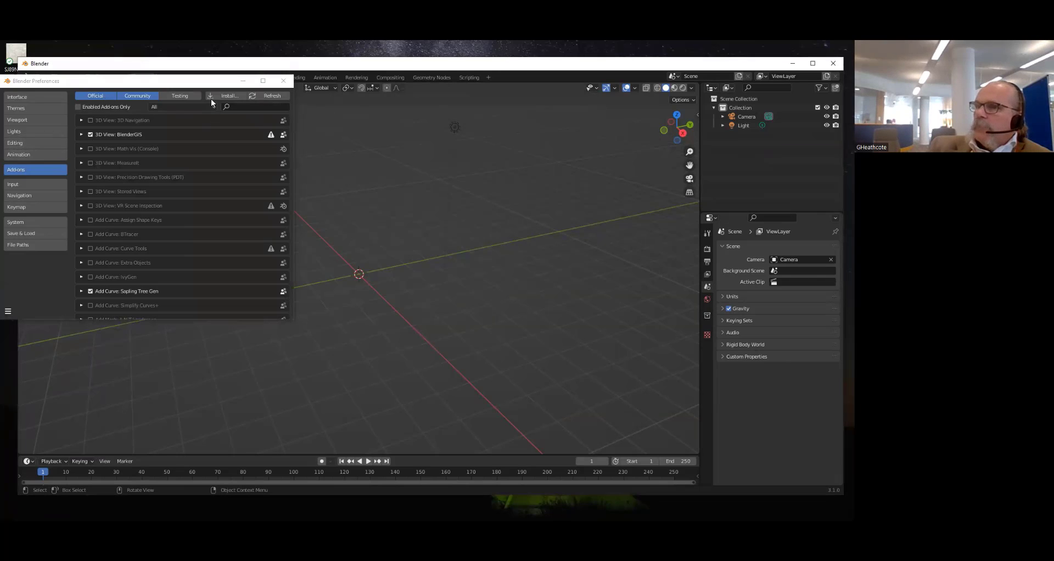
left_click(283, 80)
Import EdinburghOSImagery.png from the 4_EdinburghTextures folder as an image plane, with its alignment set to Z+ (Up)
left_click(36, 76)
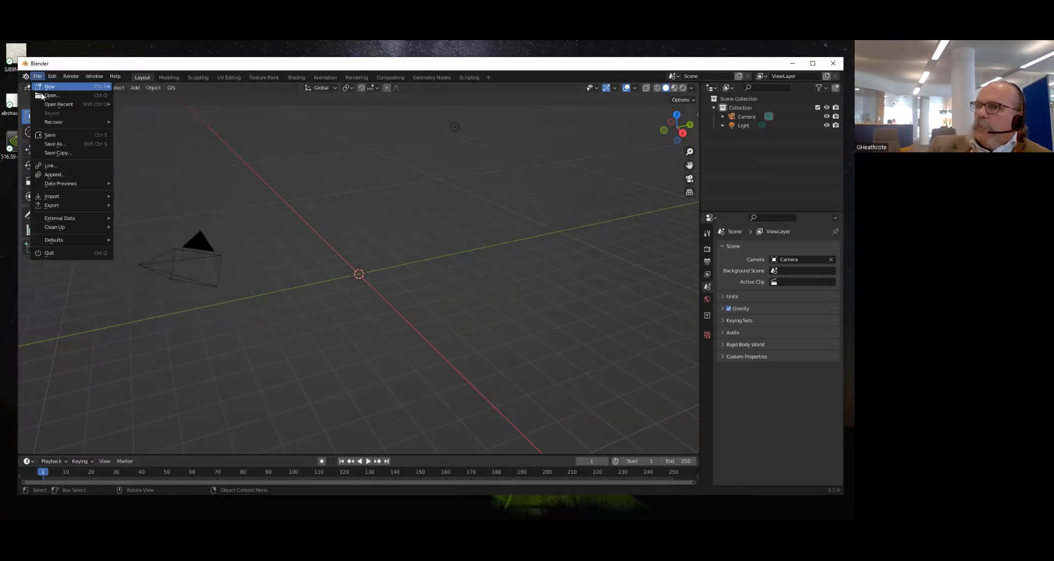
mouse_move(55, 196)
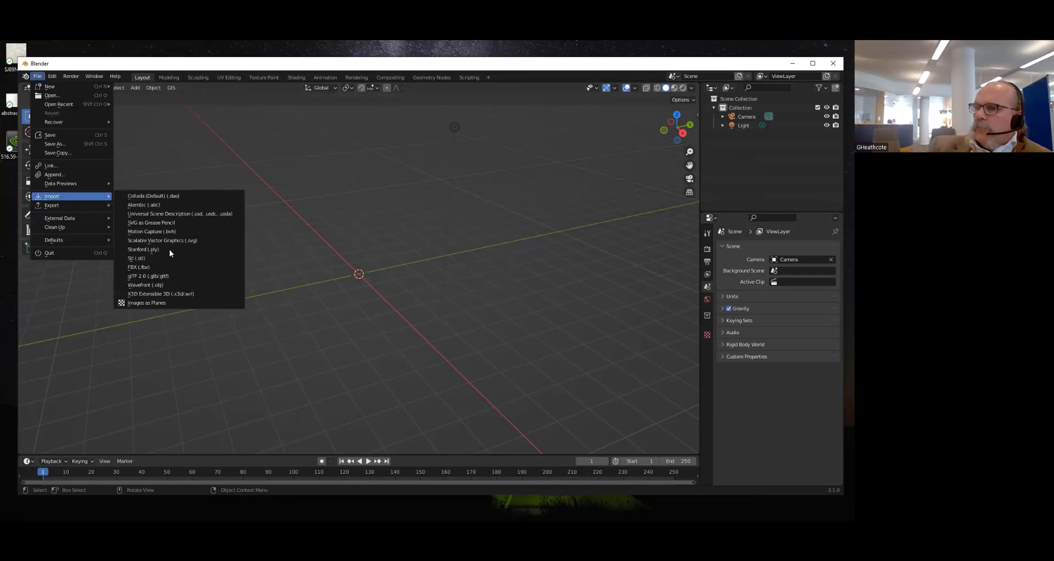
left_click(155, 303)
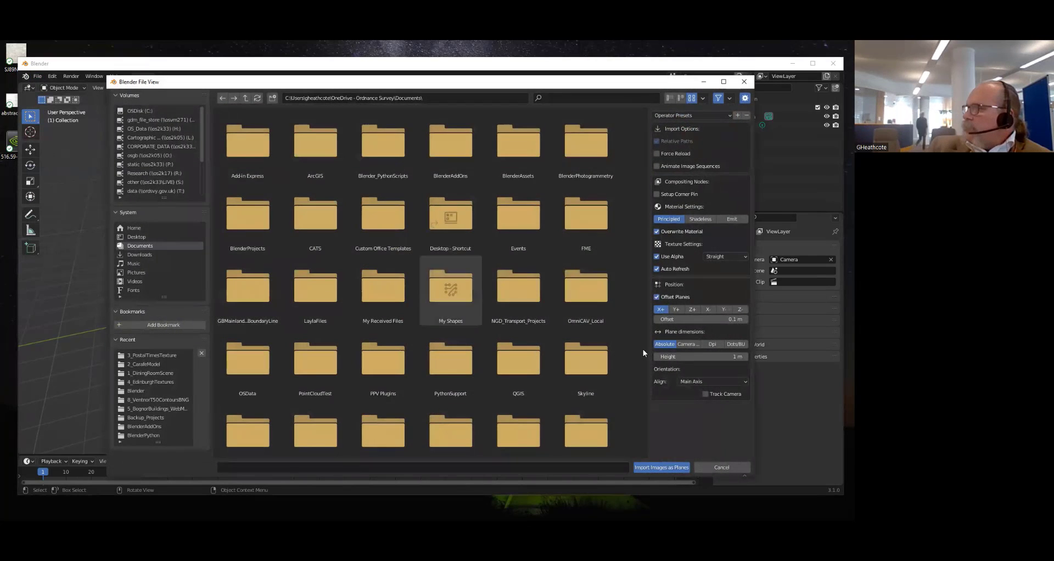
left_click(249, 98)
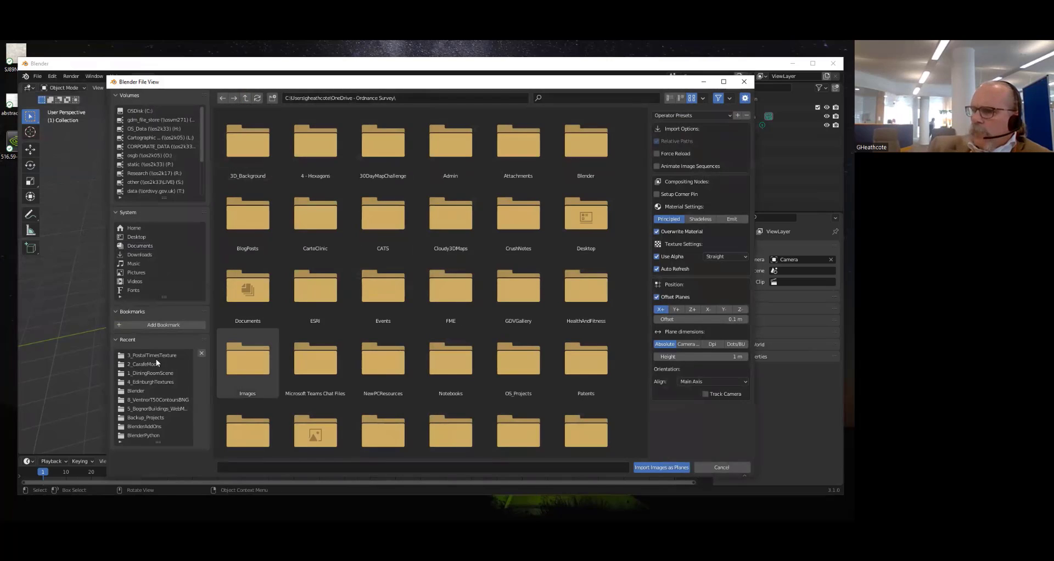
left_click(155, 381)
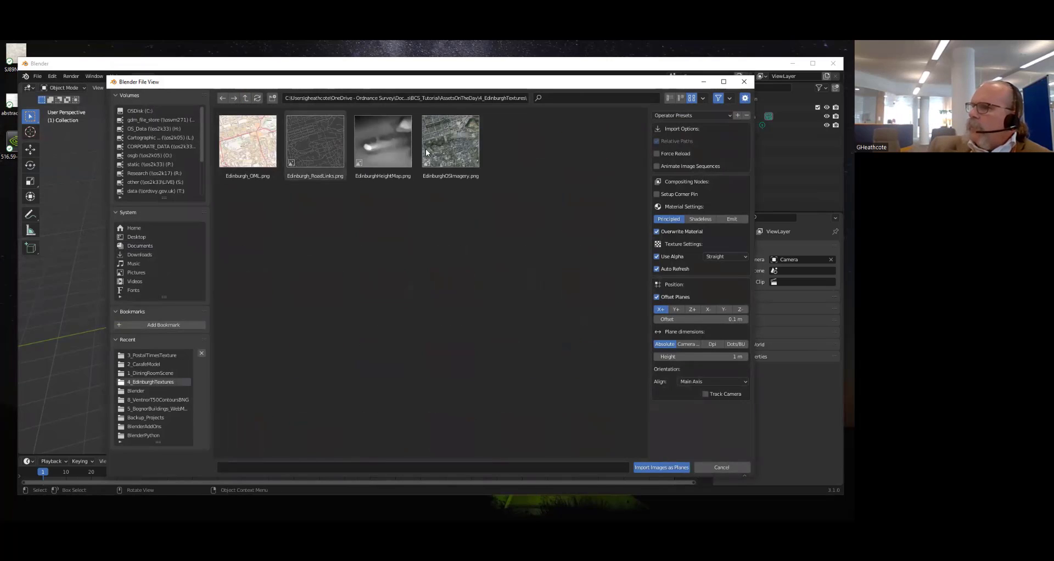
left_click(461, 139)
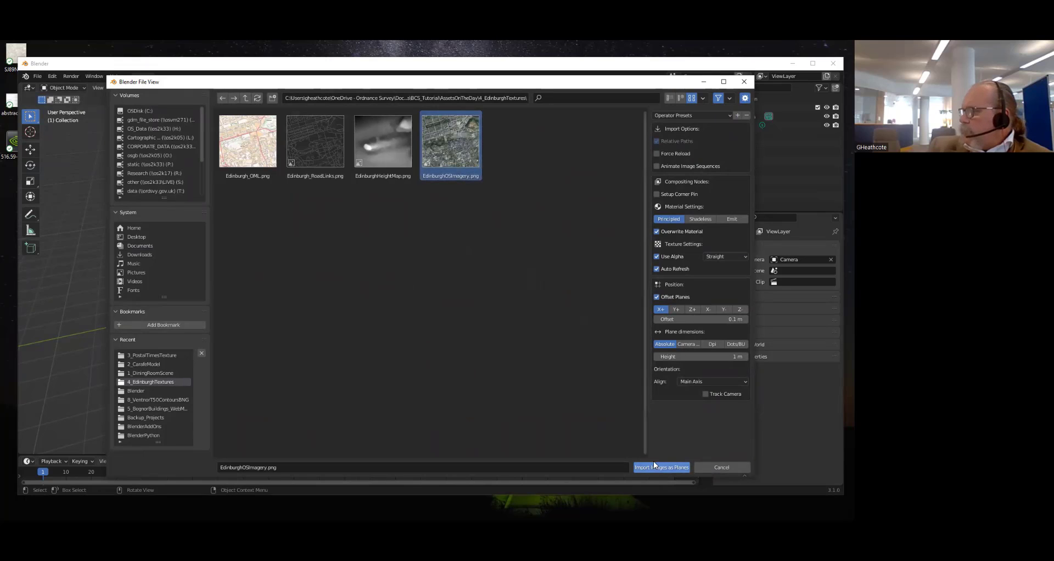
left_click(693, 382)
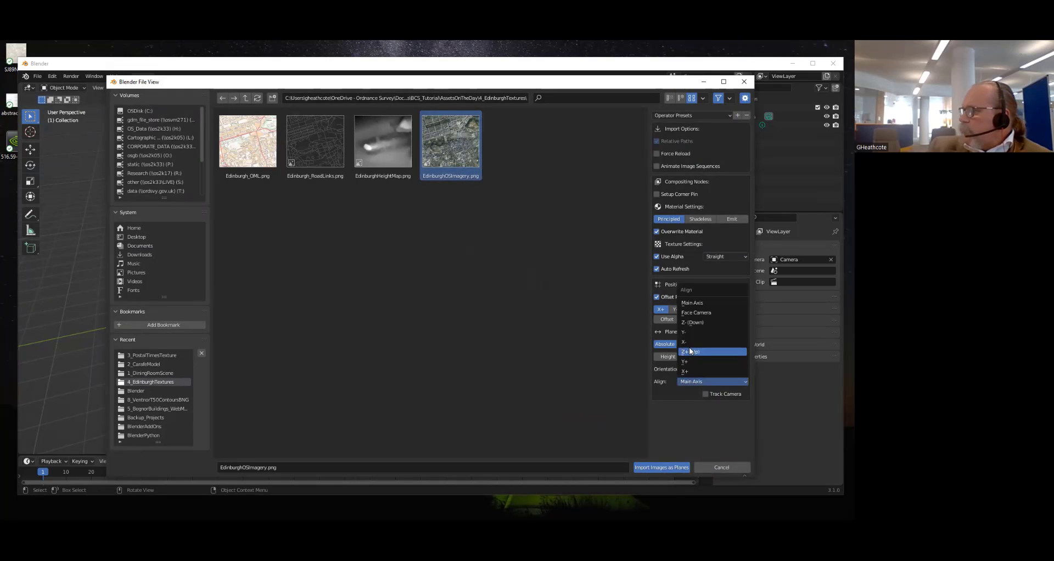
left_click(691, 351)
left_click(657, 468)
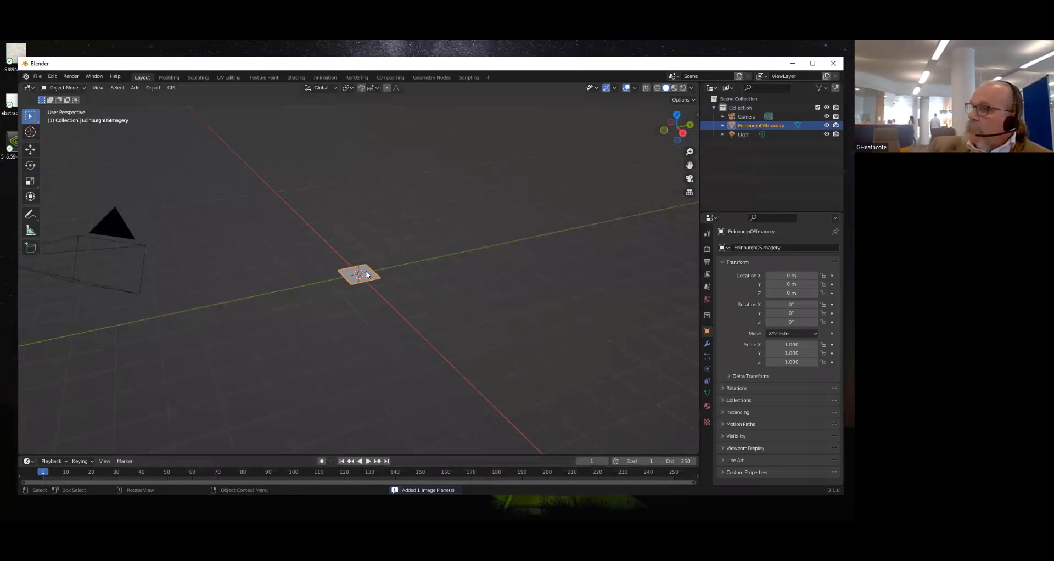
Scale the imagery plane up to about 7.95 times its size and apply its rotation and scale
key("s")
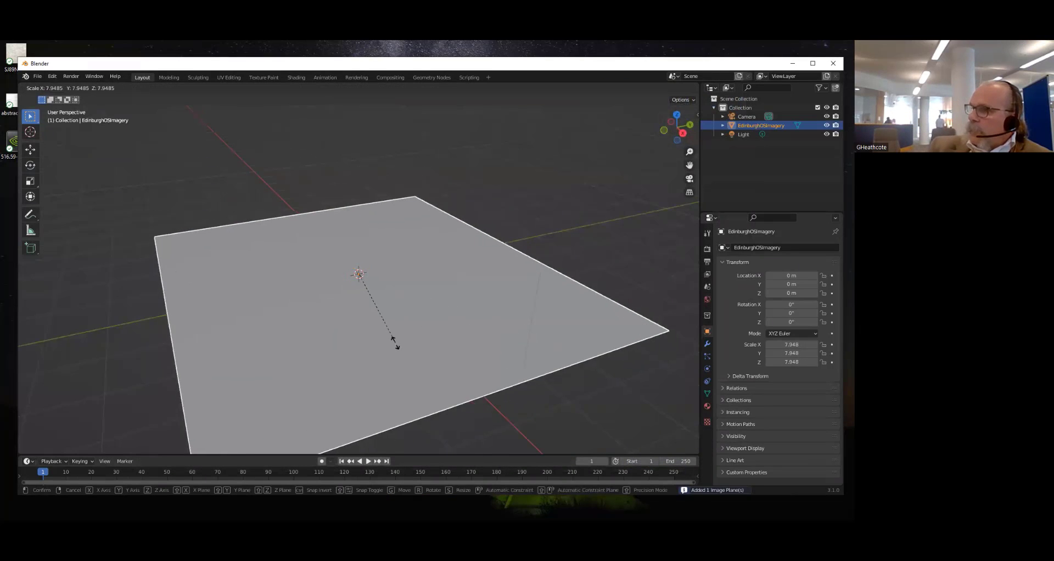
left_click(394, 345)
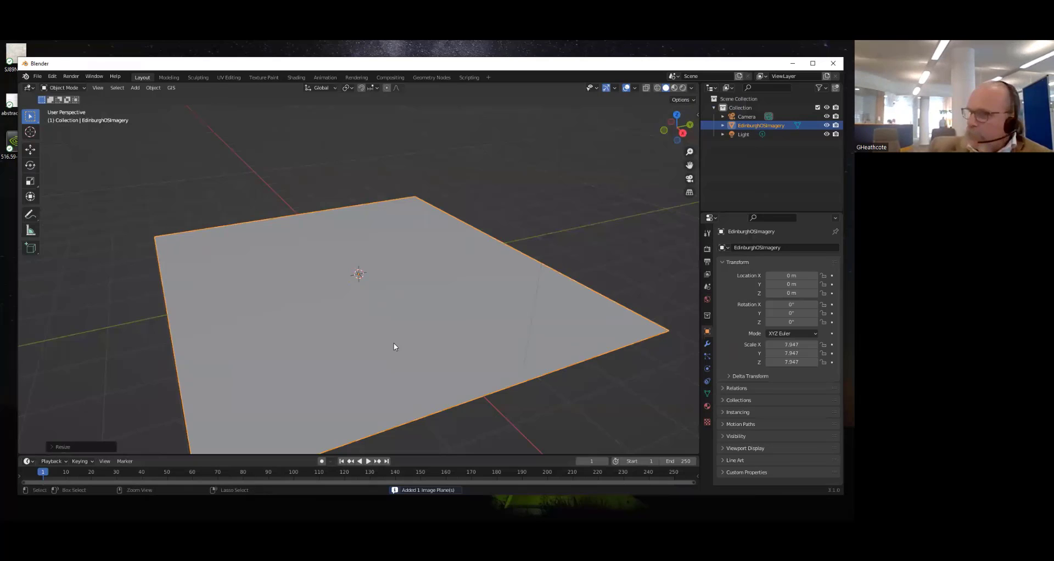
key("ctrl+a")
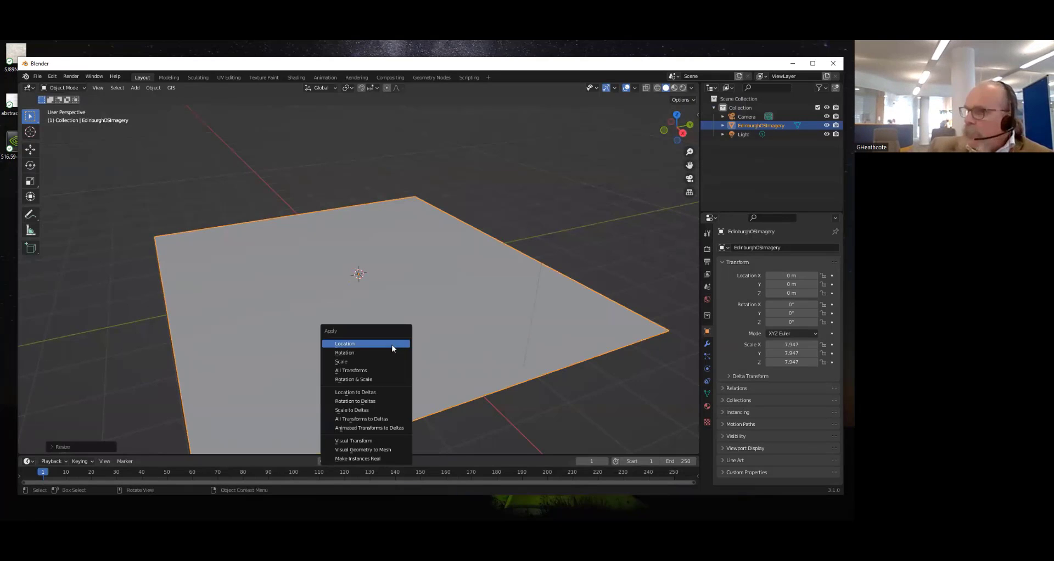
left_click(367, 380)
key("r")
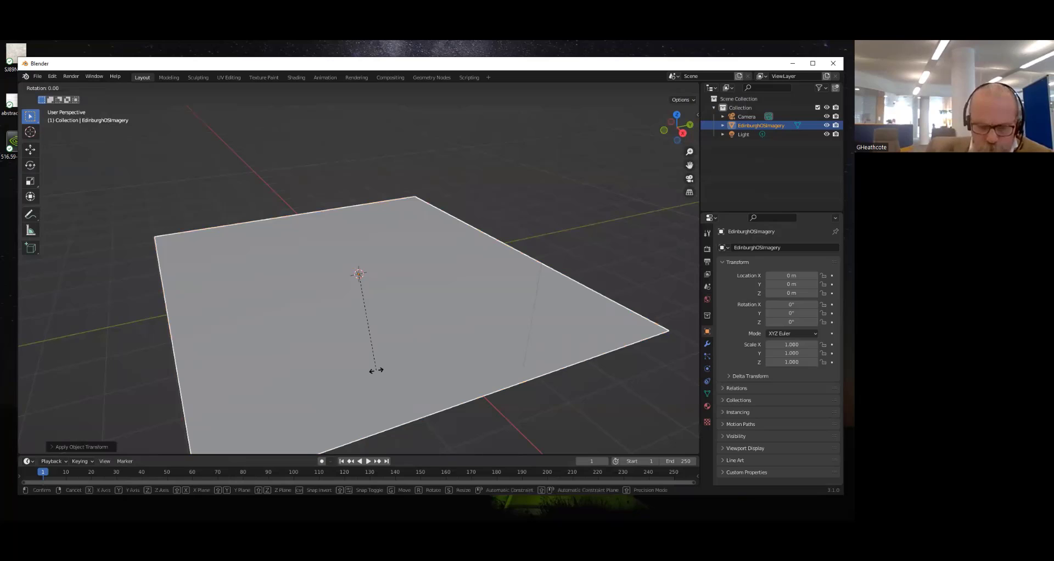
type("180")
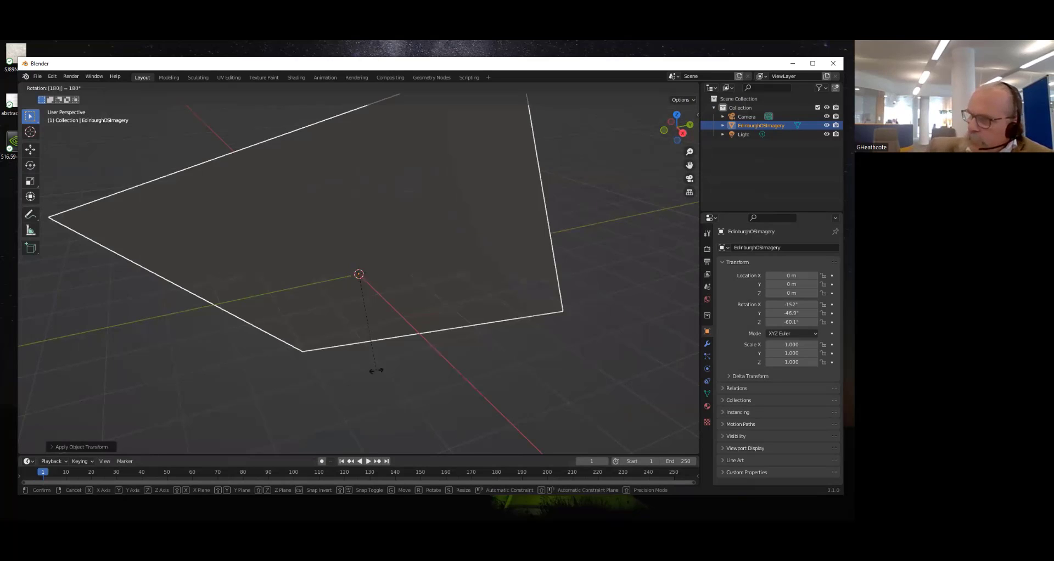
key("Return")
key("alt+r")
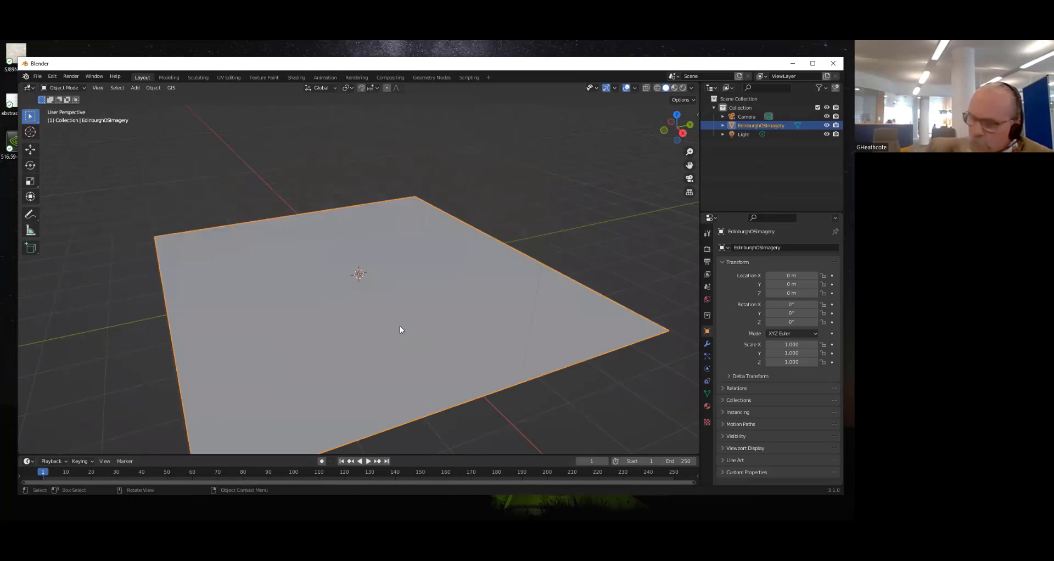
Rotate the imagery plane 180 degrees around the Z axis
type("rz")
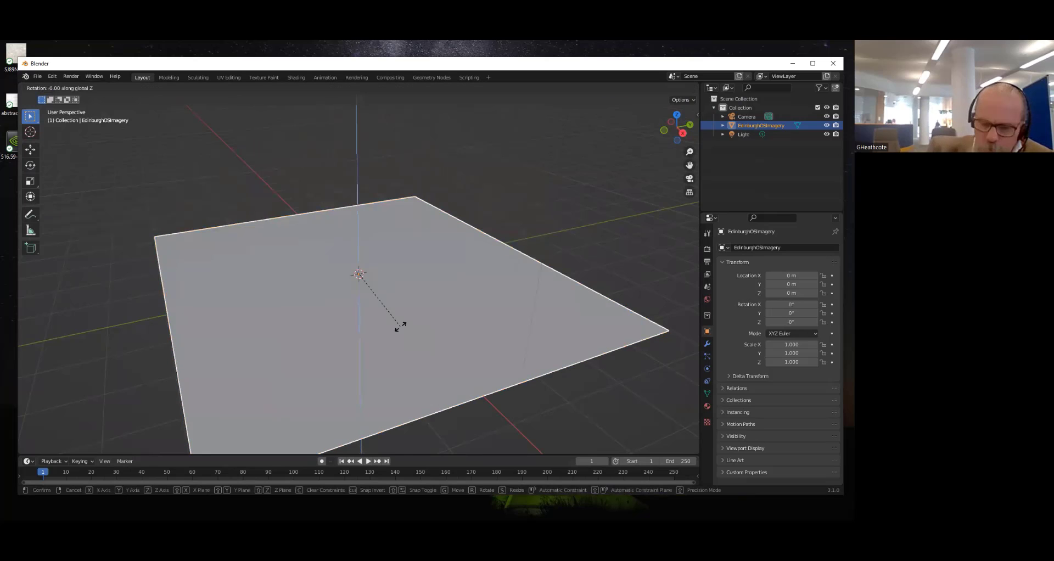
type("180")
key("Return")
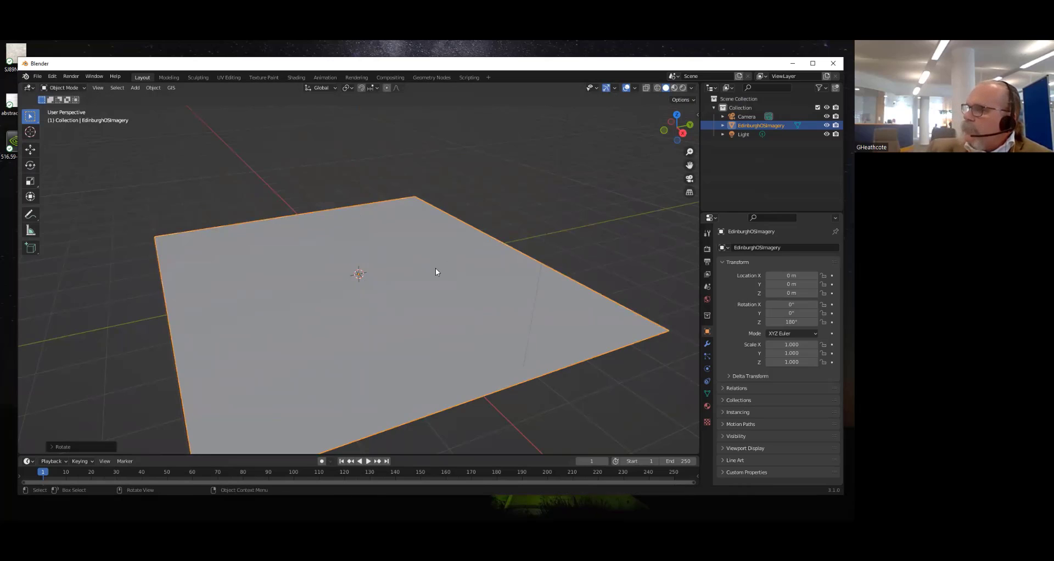
Show the imagery plane in Material Preview and then Rendered shading, and view it from above at an angle
middle_click_drag(436, 271, 432, 218, "shift")
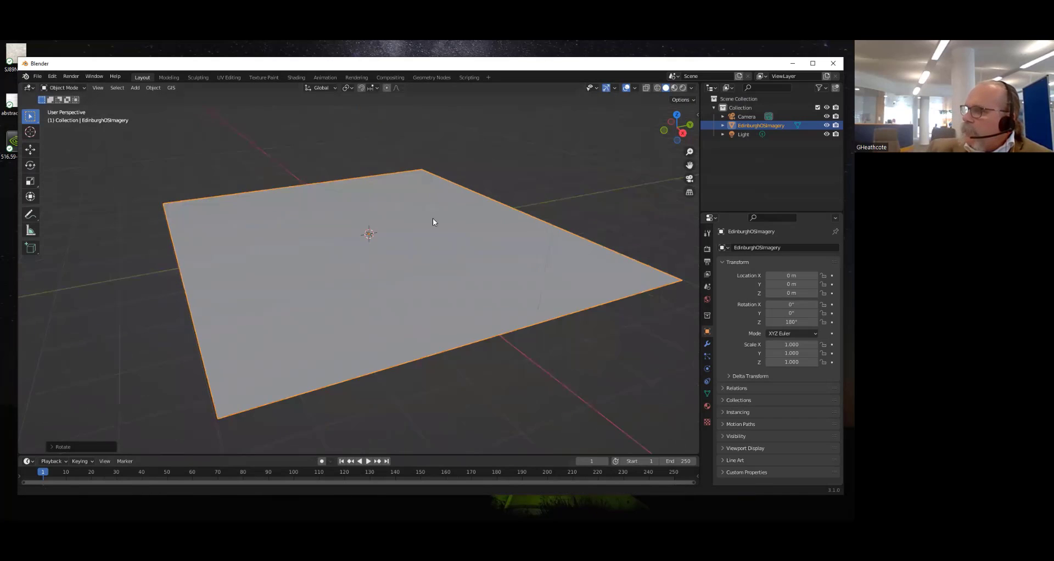
left_click(674, 88)
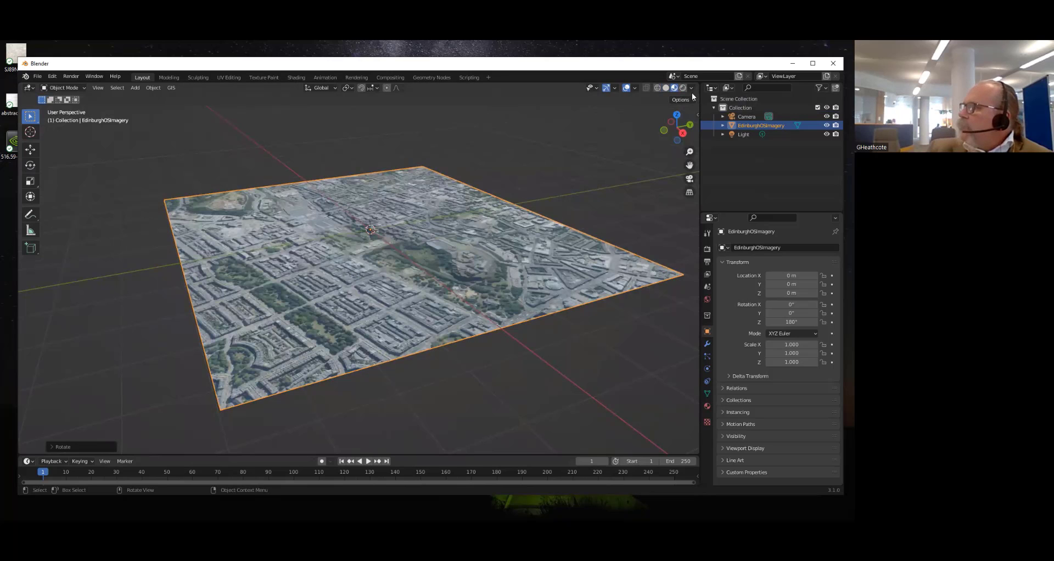
left_click(683, 90)
mouse_move(328, 205)
middle_mouse_down()
mouse_move(432, 254)
mouse_move(426, 224)
mouse_move(420, 211)
mouse_move(411, 242)
mouse_move(423, 301)
mouse_move(413, 304)
mouse_move(404, 454)
middle_mouse_up()
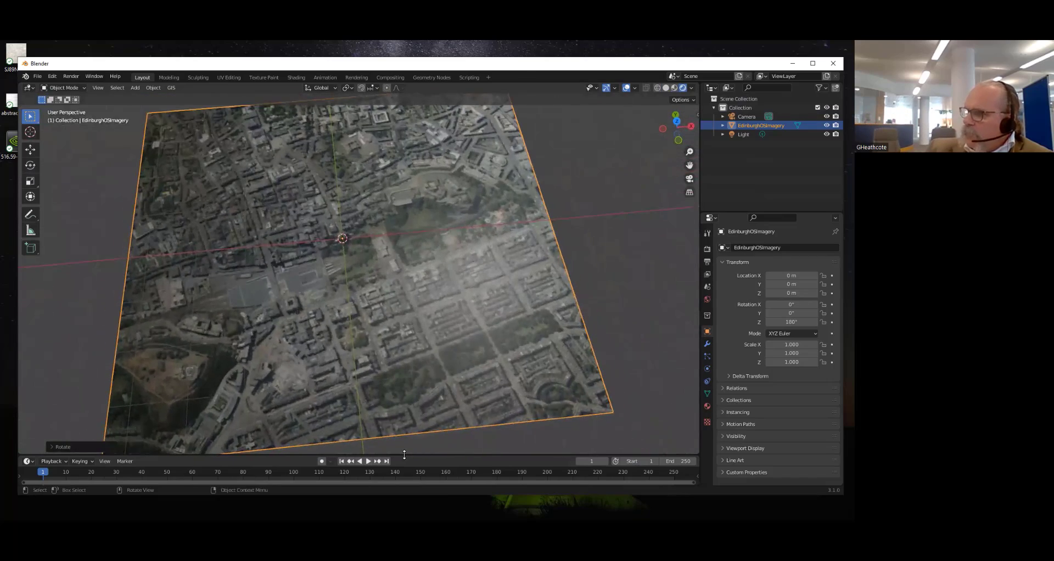
scroll(384, 362, "down", 2)
middle_click_drag(379, 352, 370, 313)
Enlarge the timeline area and turn it into a Shader Editor showing the imagery plane's material nodes
left_click_drag(401, 454, 202, 303)
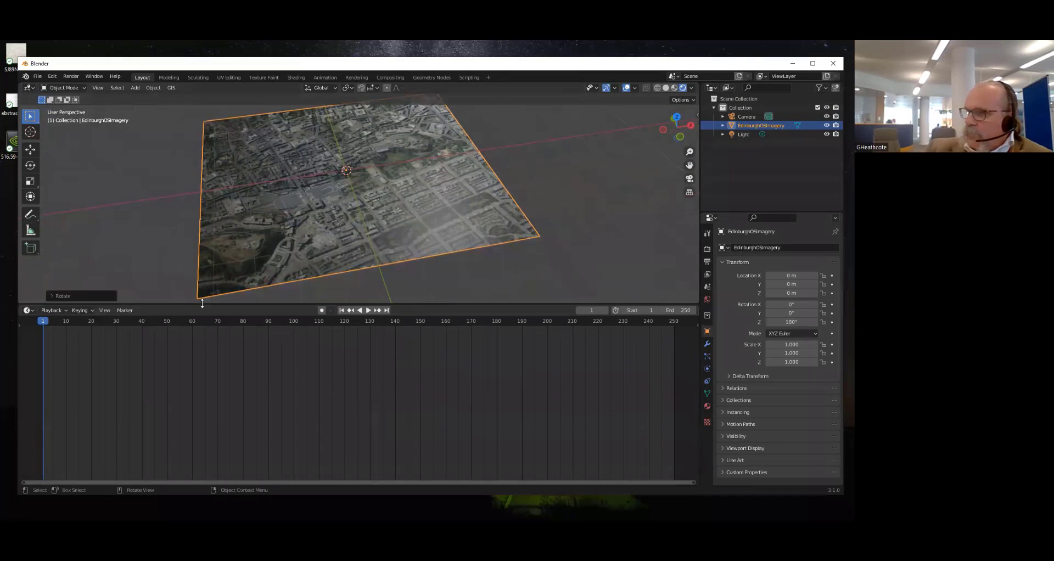
left_click(26, 311)
left_click(60, 394)
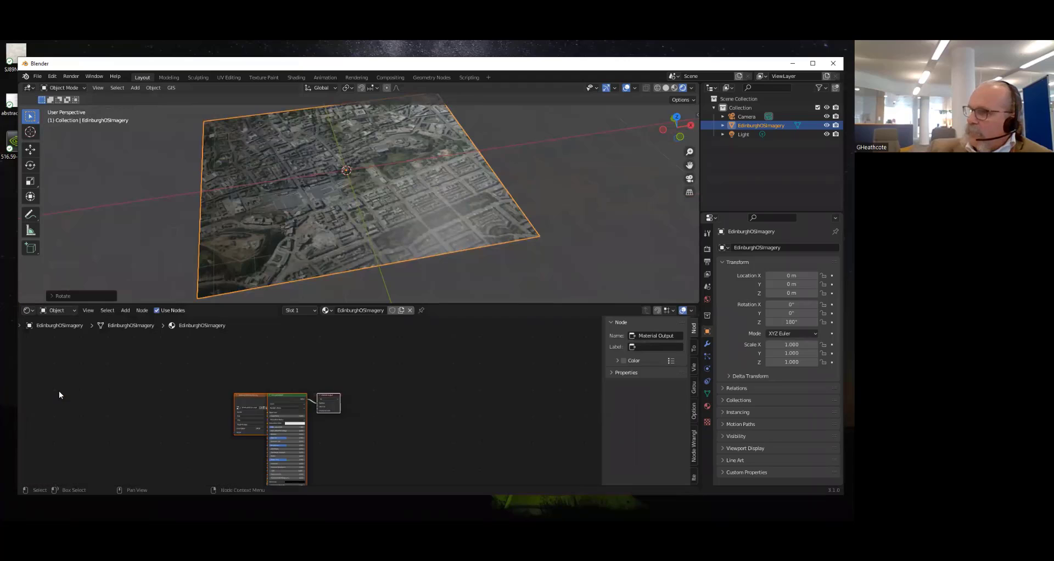
middle_click_drag(401, 389, 470, 333)
scroll(386, 364, "up", 6)
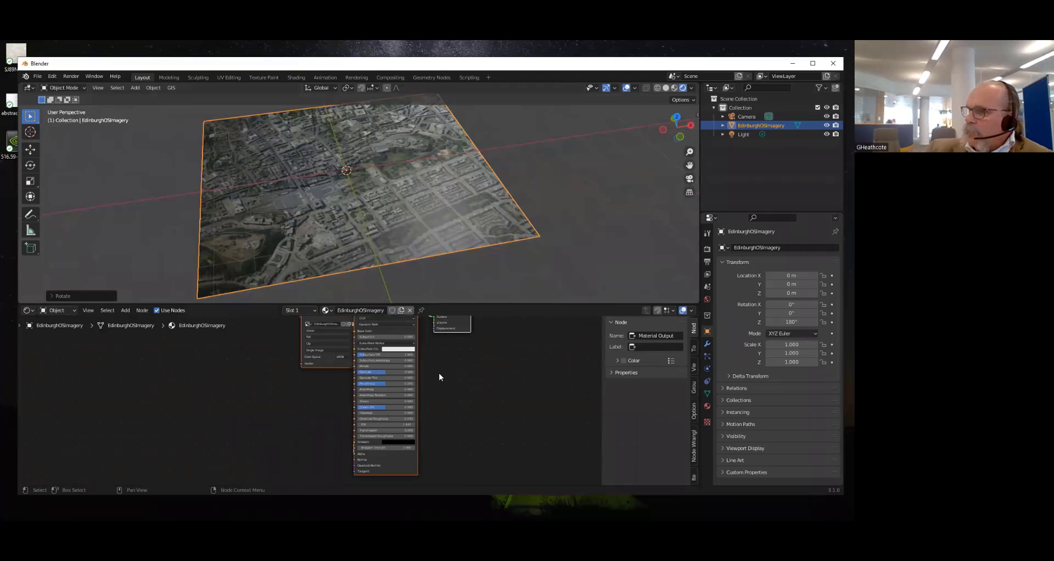
middle_click_drag(439, 373, 414, 428)
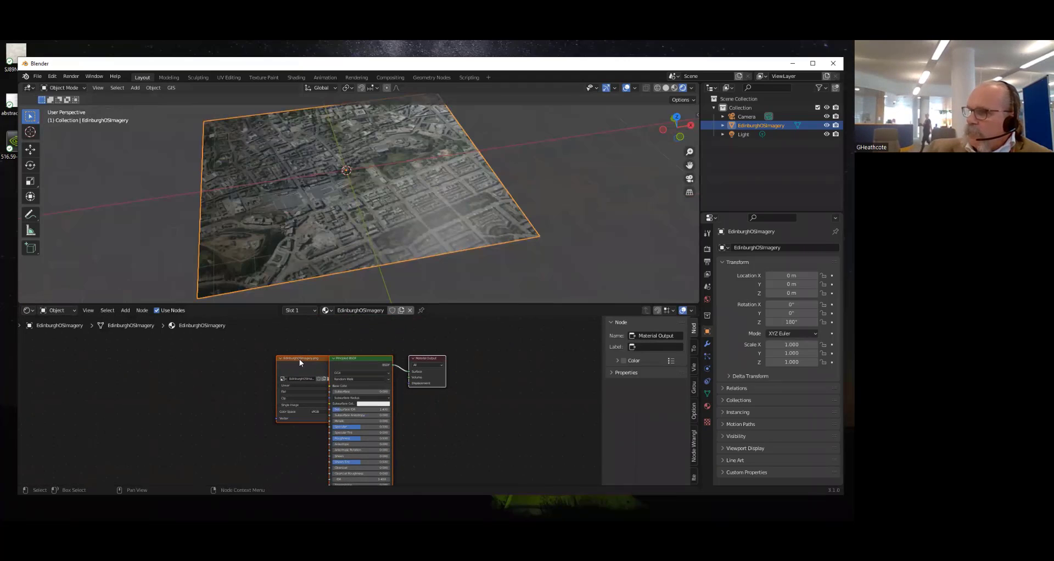
Move the imagery's Image Texture node clear of the Principled BSDF node so the two no longer overlap
middle_click_drag(300, 361, 281, 356)
left_click_drag(281, 356, 231, 357)
middle_click_drag(434, 393, 453, 360)
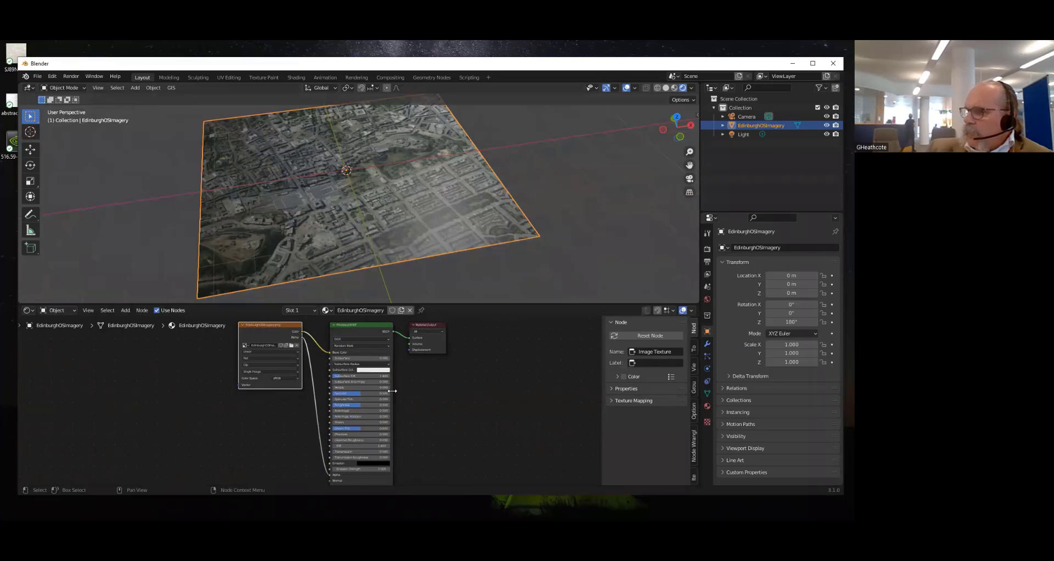
Reduce the Specular value of the imagery material's Principled BSDF node to 0
scroll(392, 391, "up", 1)
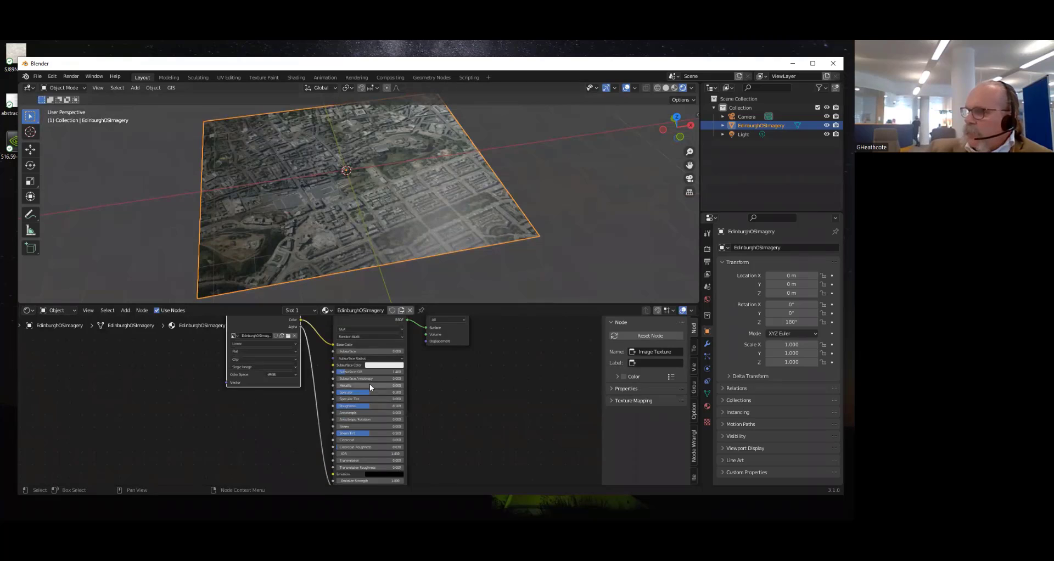
scroll(373, 389, "up", 2)
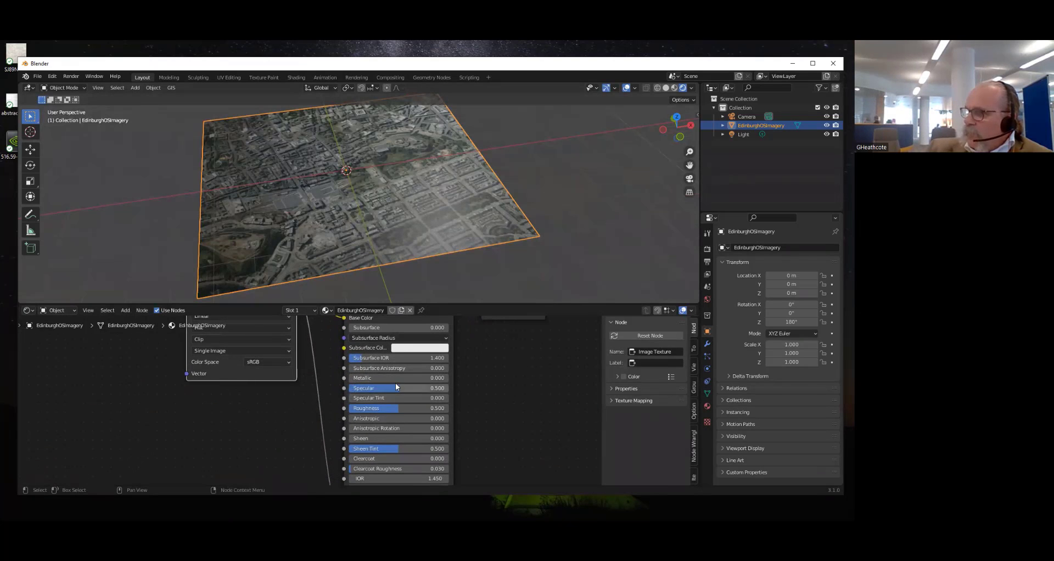
left_click_drag(394, 387, 352, 387)
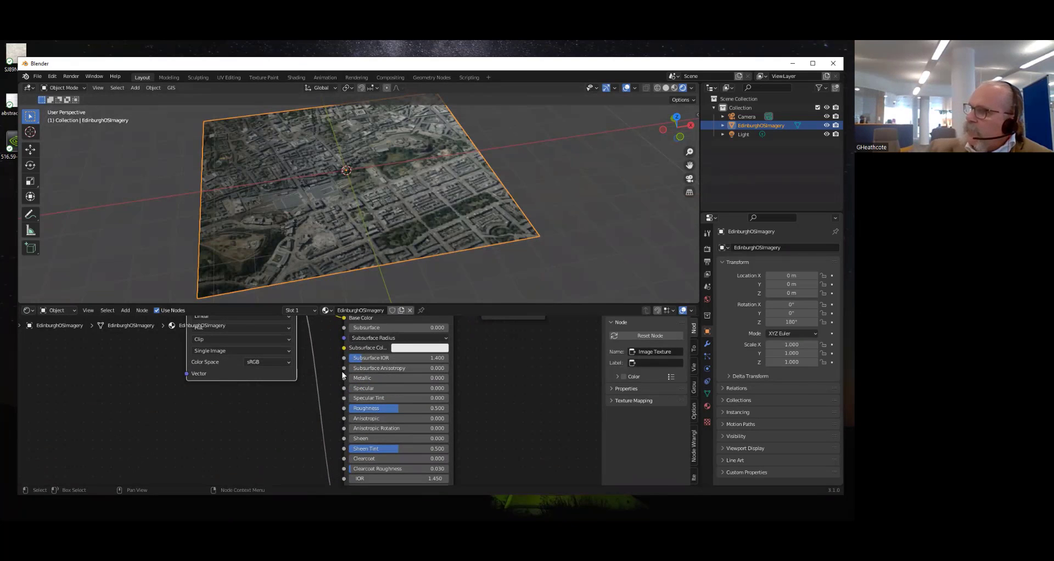
In the scene's Color Management render settings, set the View Transform to Standard and the Look to High Contrast
left_click(707, 249)
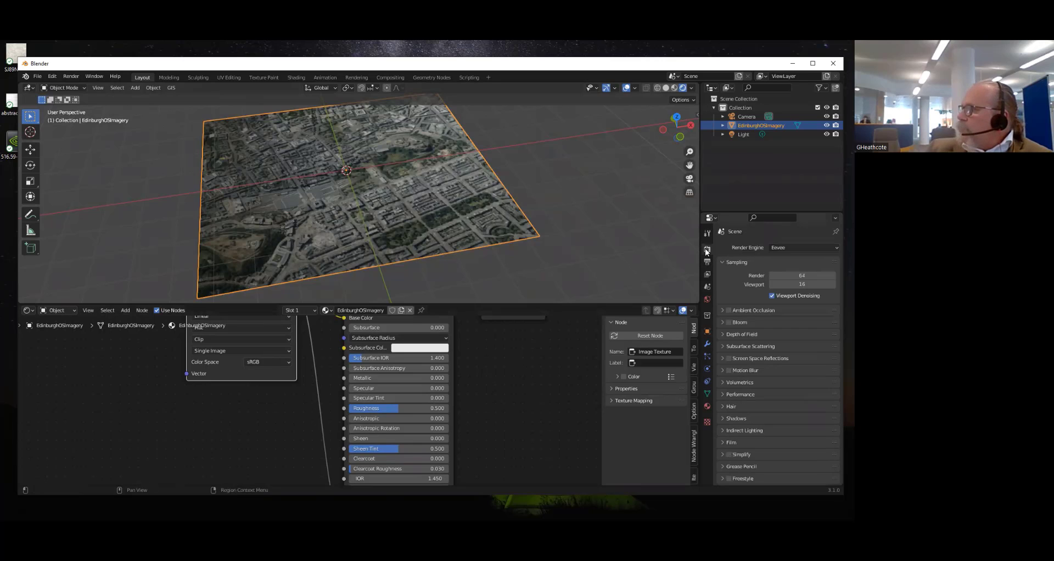
scroll(786, 431, "down", 1)
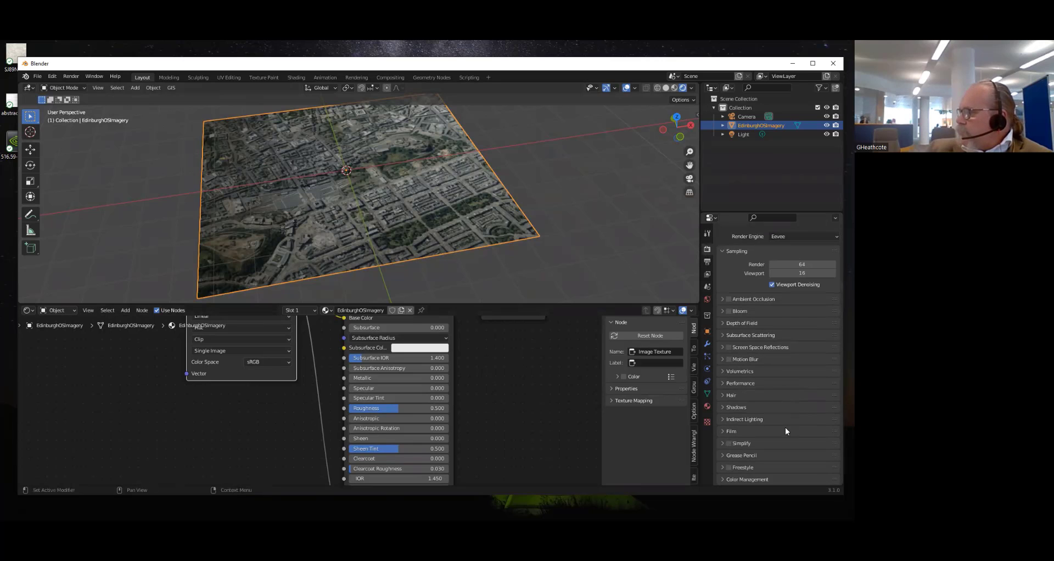
left_click(723, 479)
scroll(743, 462, "down", 4)
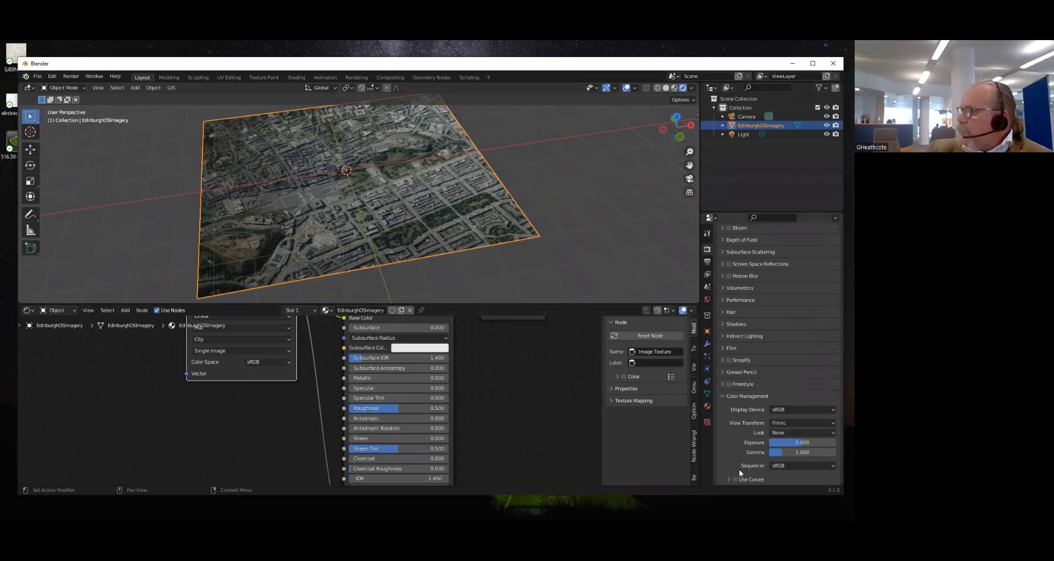
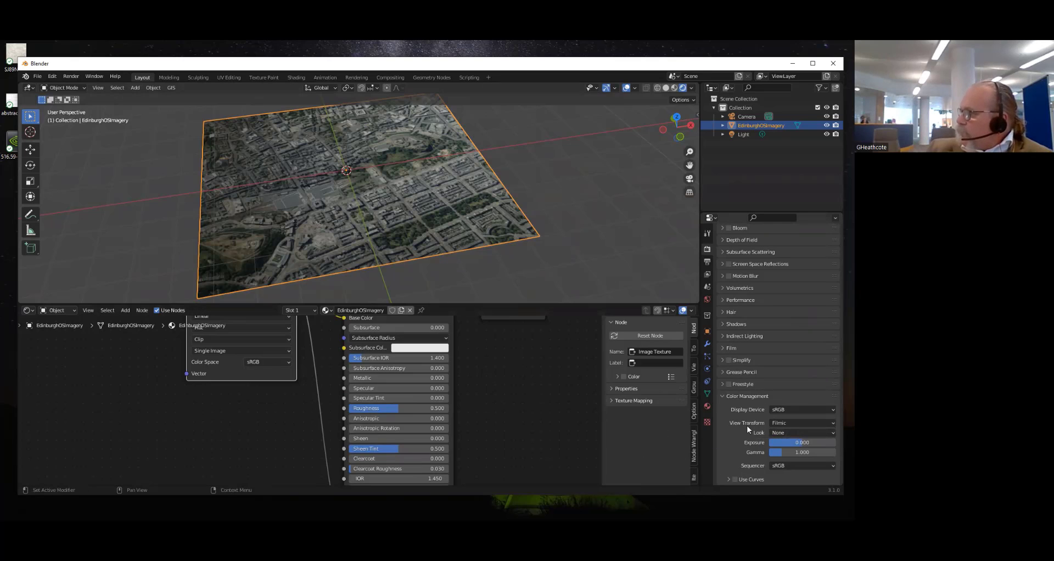
left_click(789, 423)
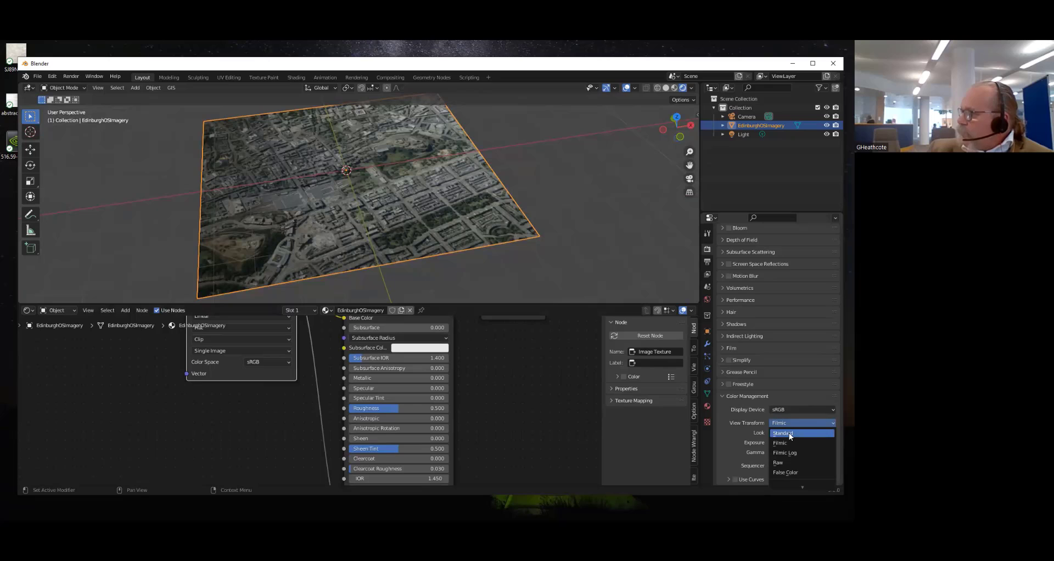
left_click(791, 435)
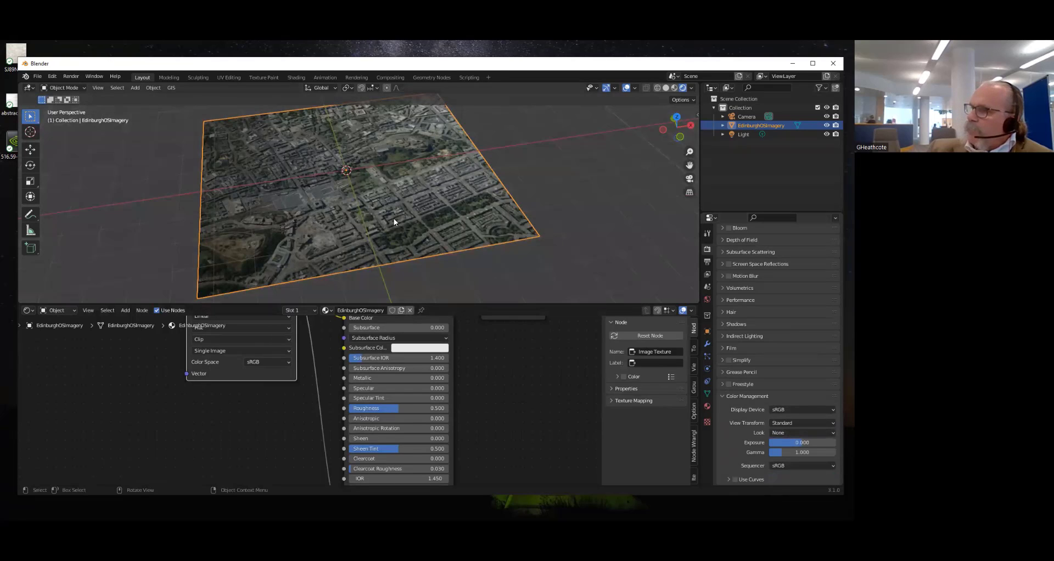
left_click(801, 433)
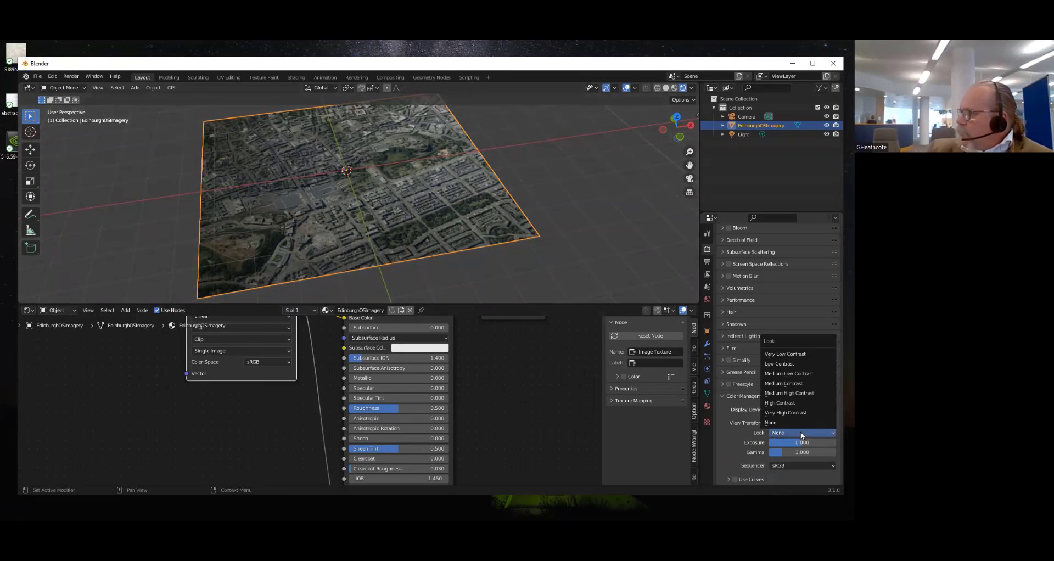
left_click(782, 402)
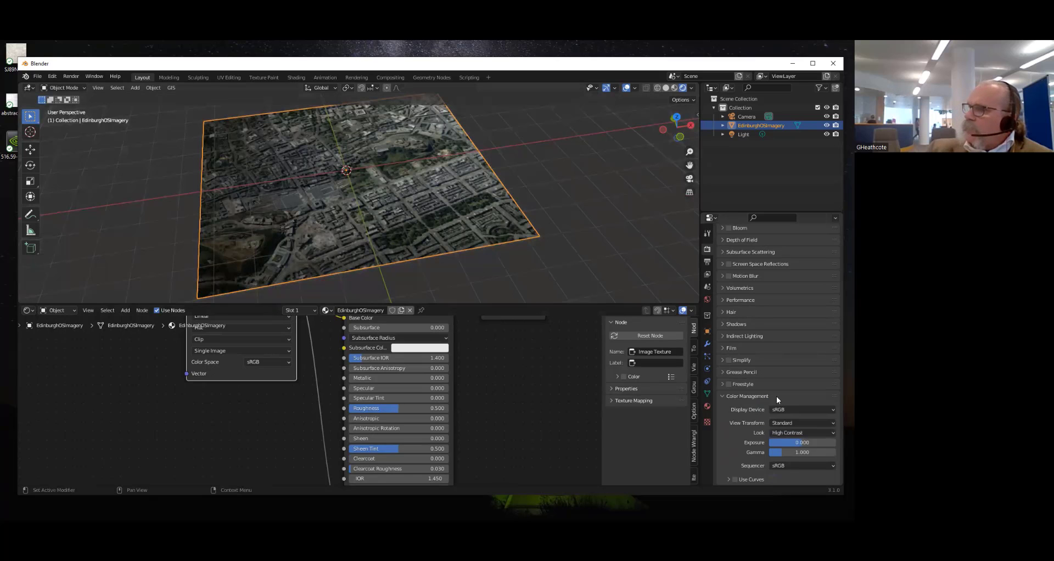
Shrink the Shader Editor to give the 3D viewport more height, with all the imagery material's nodes framed
middle_click_drag(333, 170, 487, 304)
scroll(487, 302, "up", 2)
left_click_drag(485, 305, 484, 346)
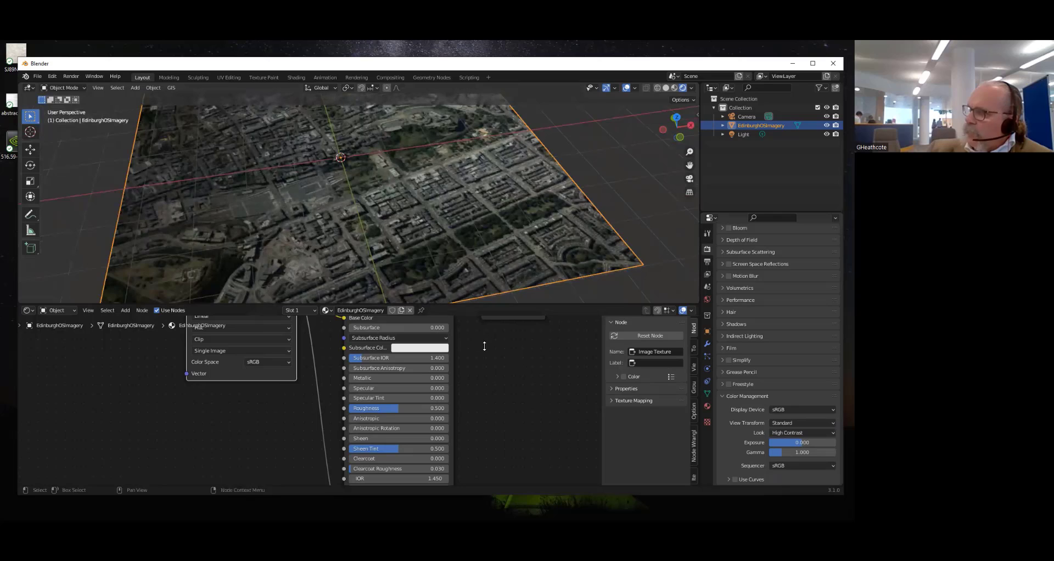
scroll(448, 231, "down", 6)
scroll(445, 219, "up", 5)
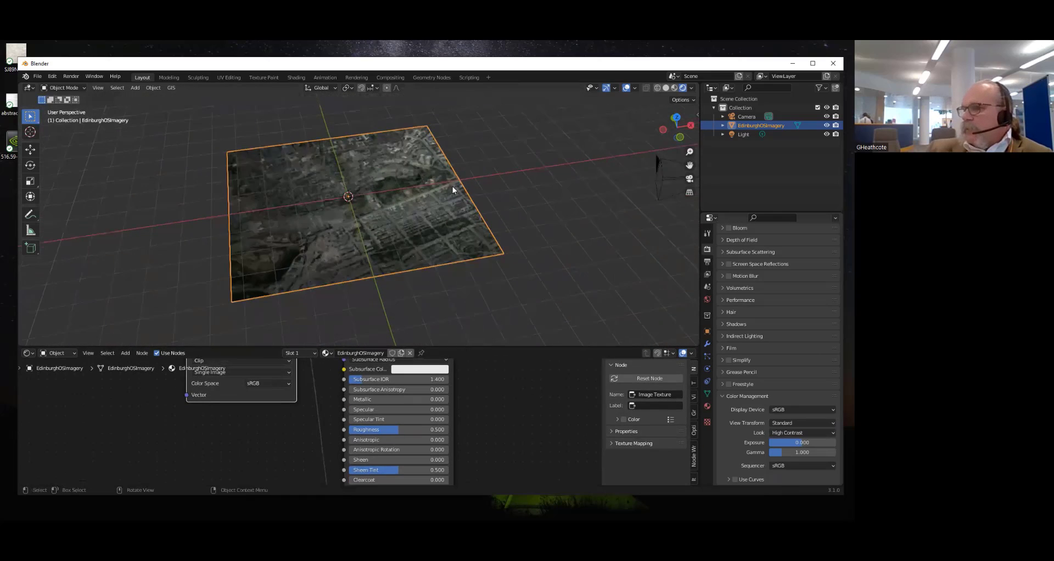
middle_click_drag(459, 219, 534, 410)
scroll(488, 407, "down", 12)
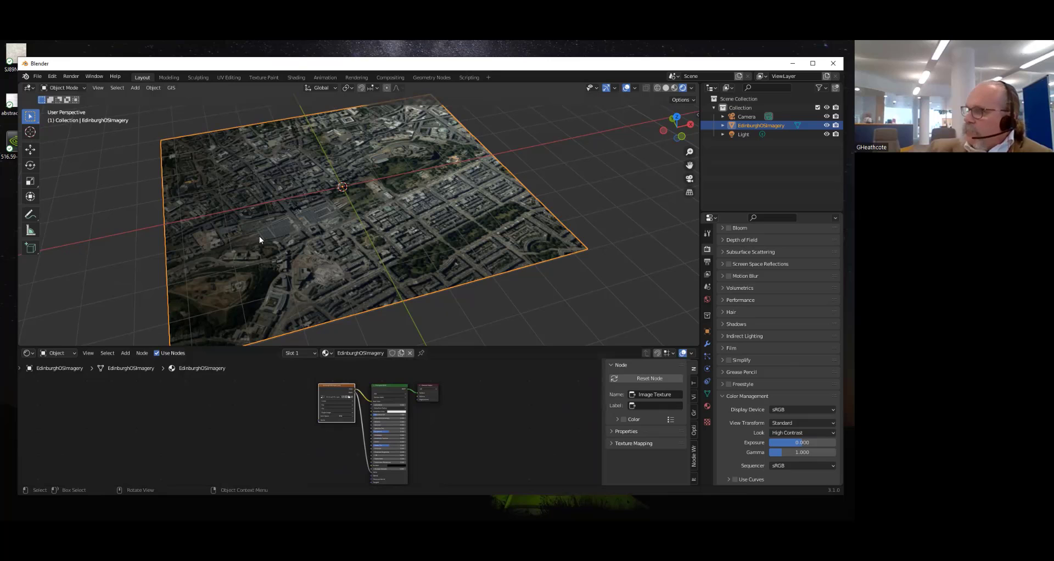
middle_click_drag(462, 232, 446, 214)
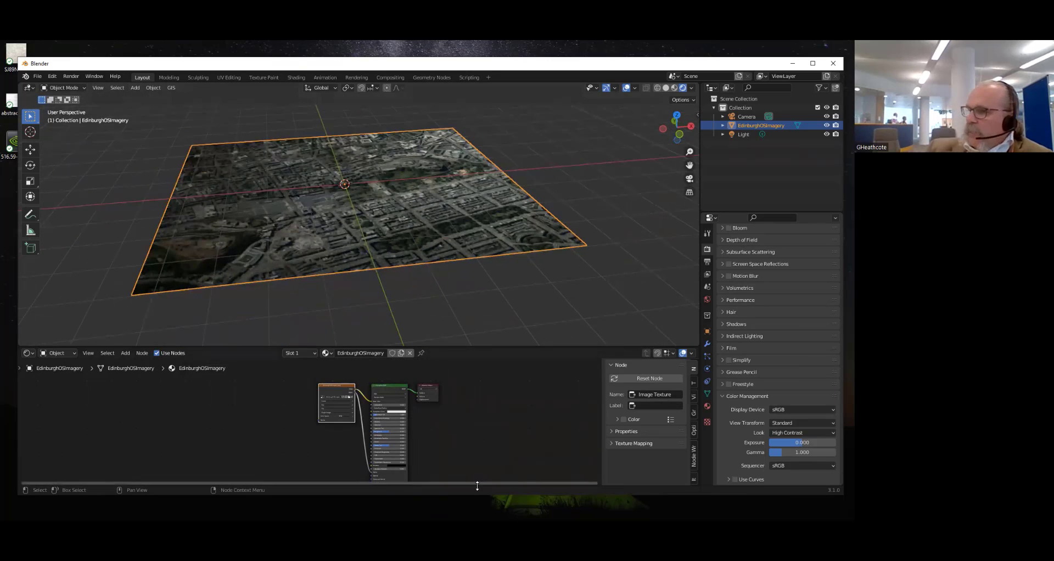
Create a new brush texture of type Image or Movie and name it HM
left_click(707, 422)
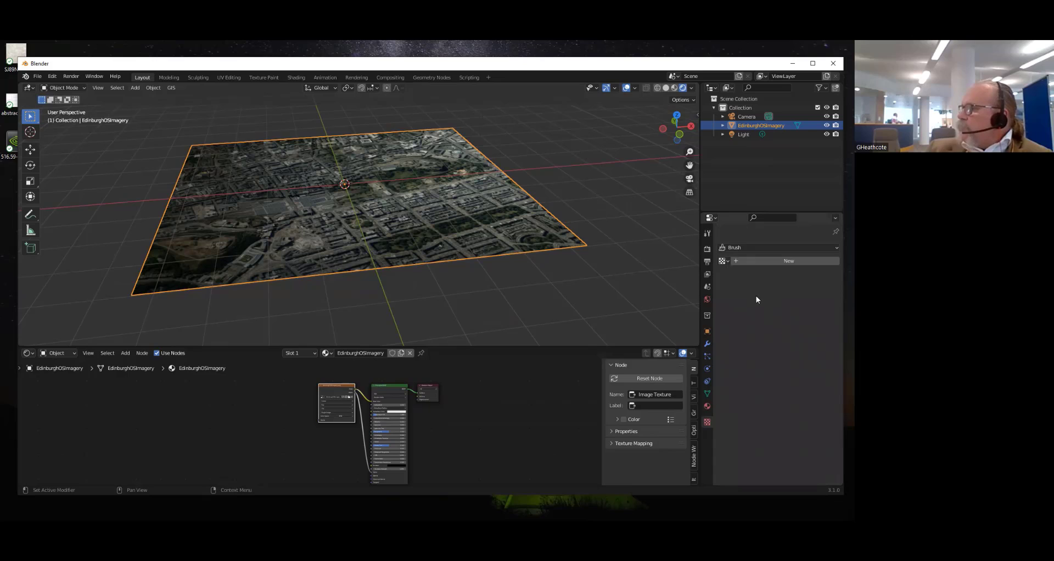
left_click(783, 261)
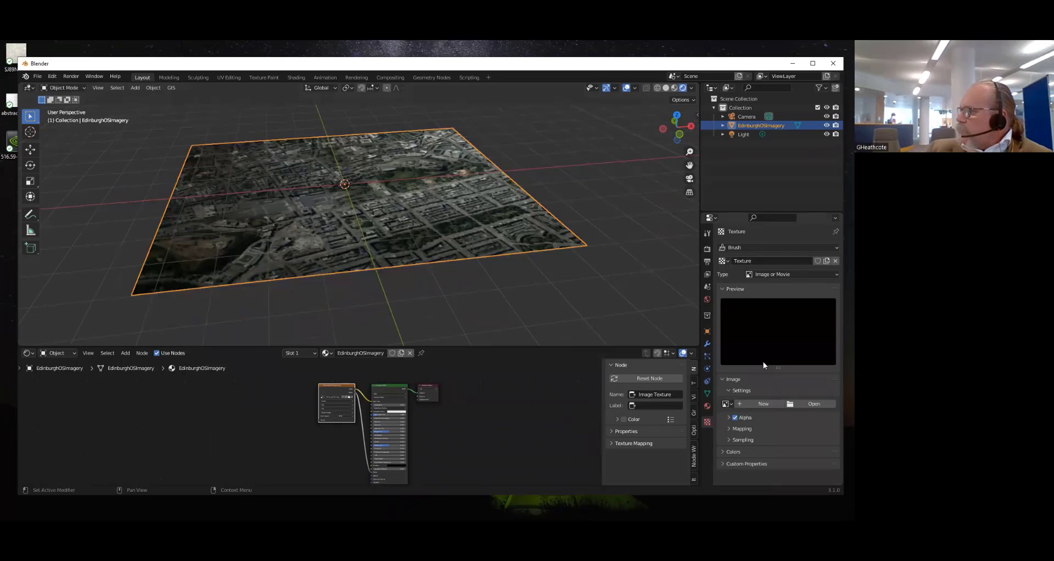
left_click(764, 262)
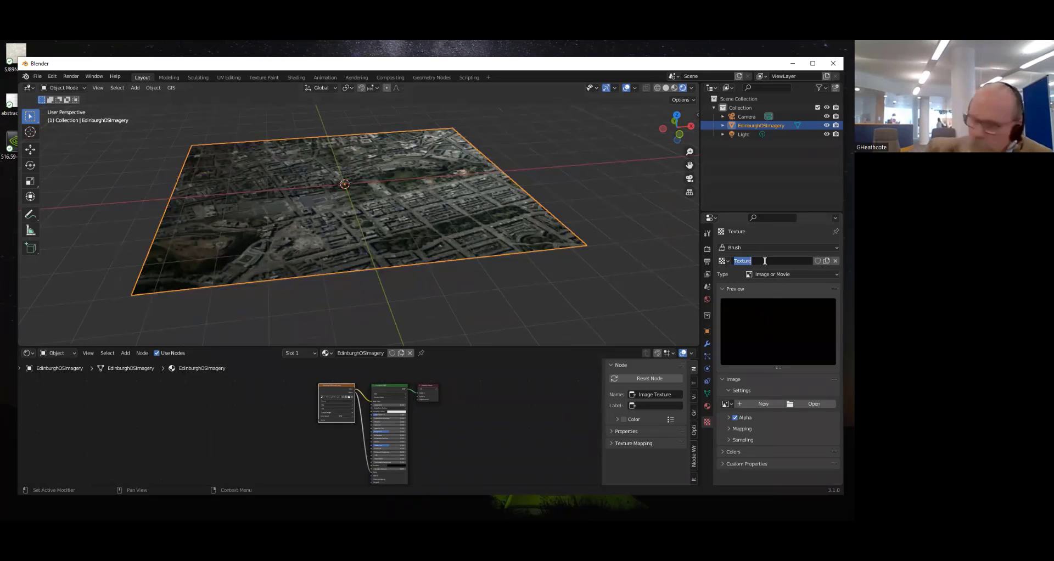
type("HM")
key("Return")
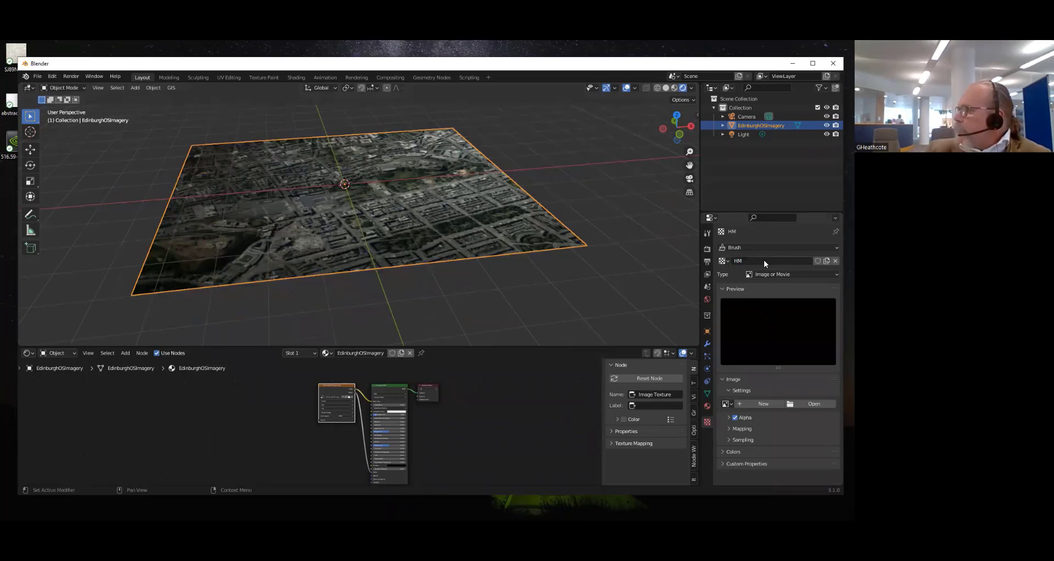
Load EdinburghHeightMap.png from the 4_EdinburghTextures folder as the image of the HM texture
left_click(801, 403)
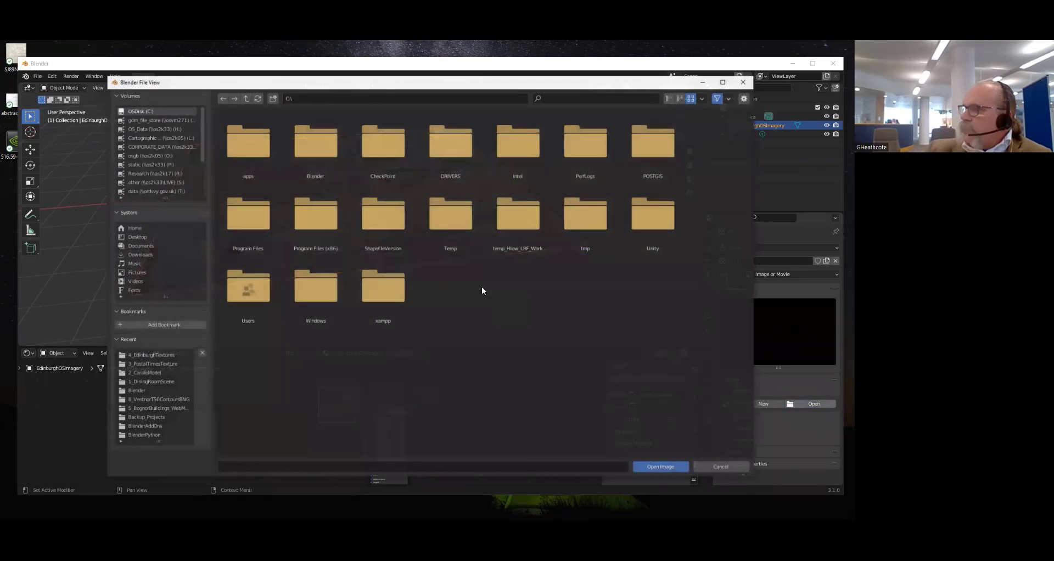
left_click(152, 356)
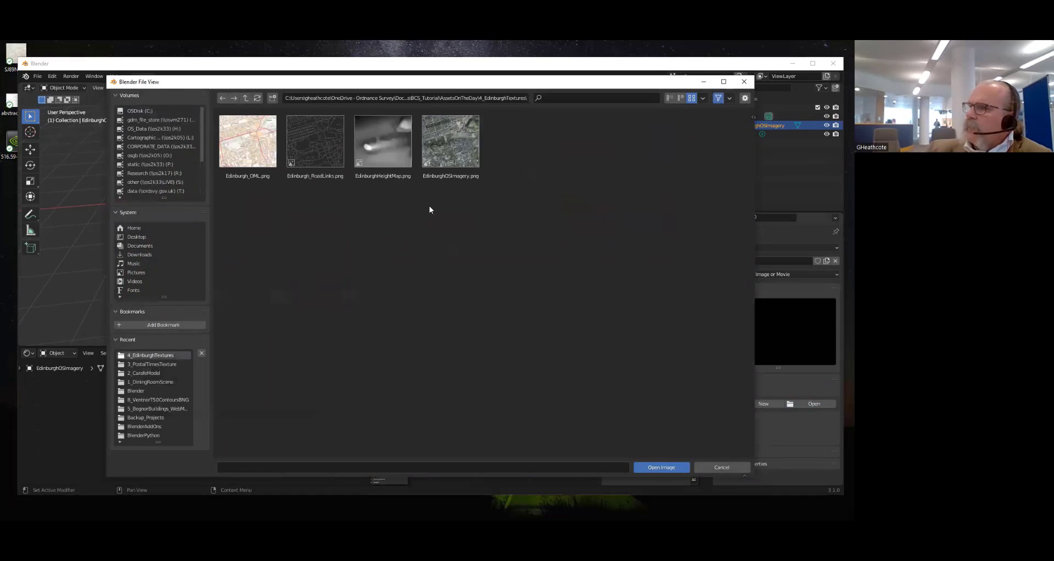
left_click(383, 143)
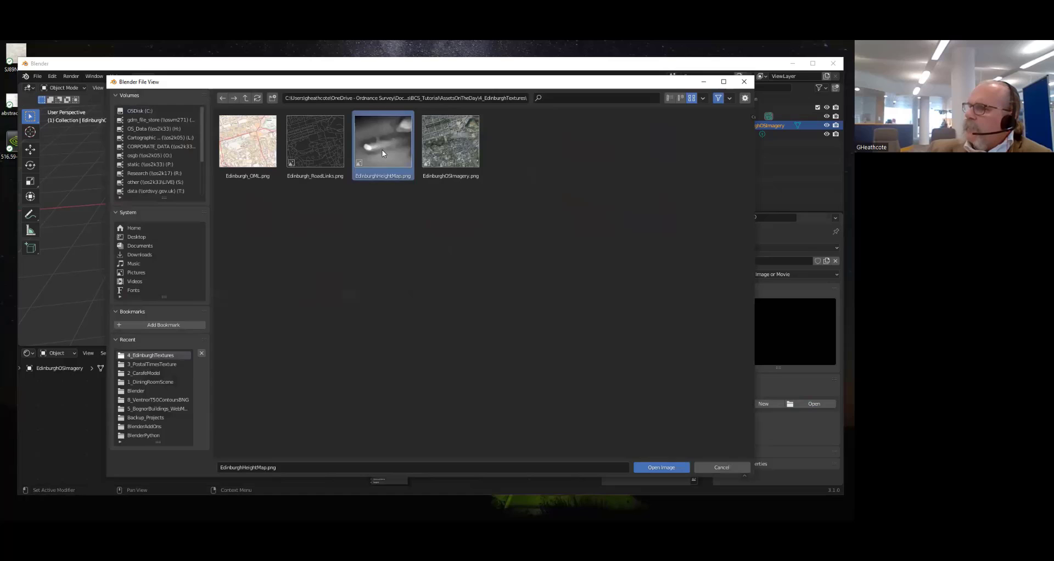
left_click(656, 468)
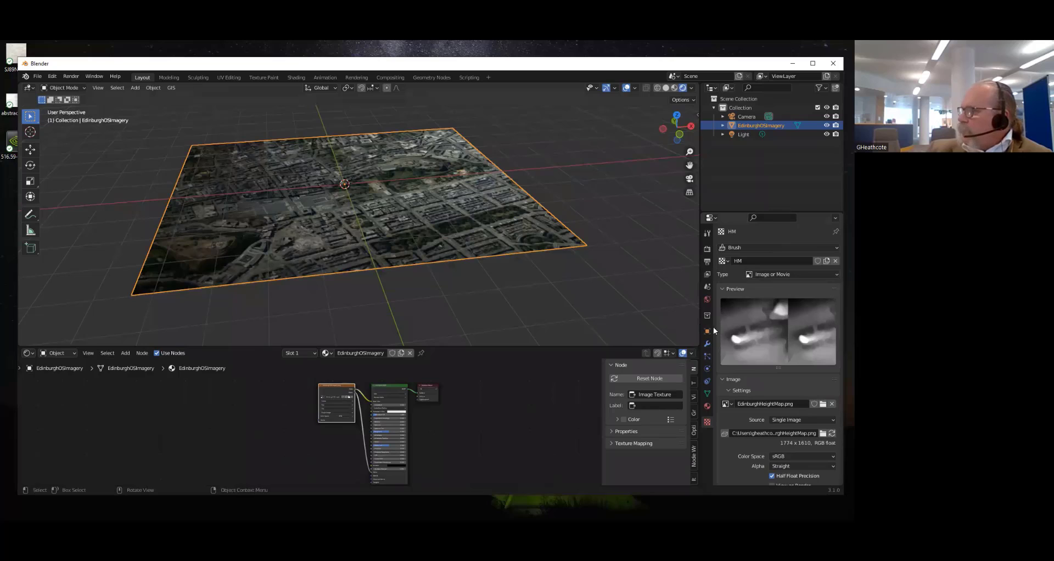
Add a Displace modifier to the EdinburghOSImagery plane and assign the HM texture to it
left_click(706, 345)
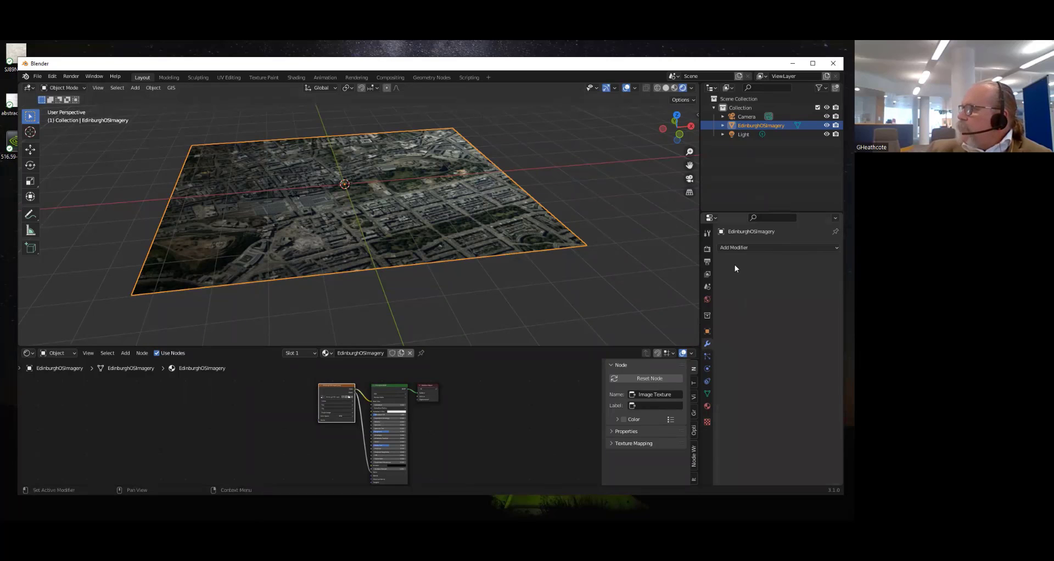
left_click(736, 248)
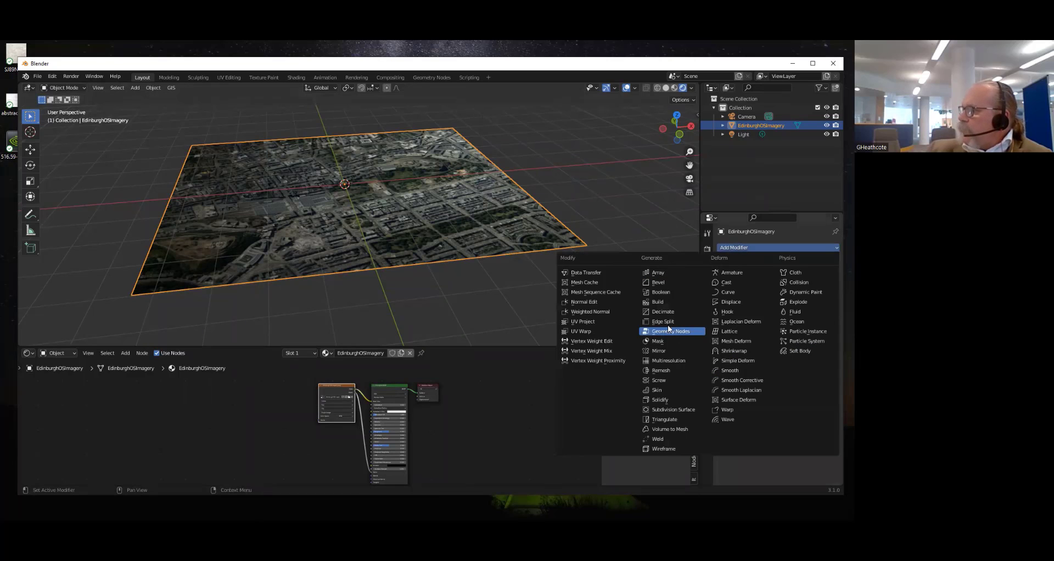
left_click(730, 302)
left_click(724, 275)
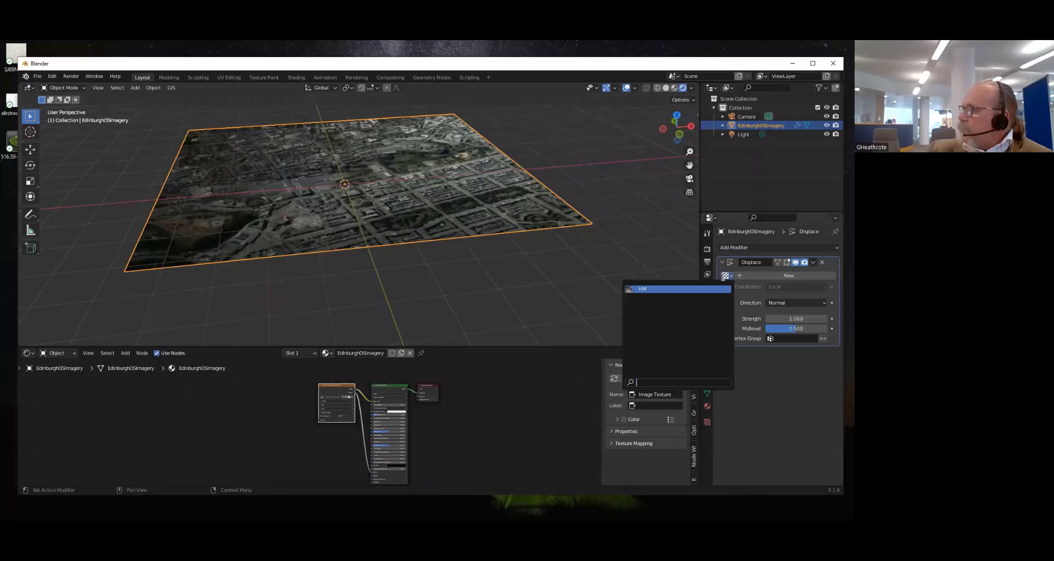
left_click(644, 288)
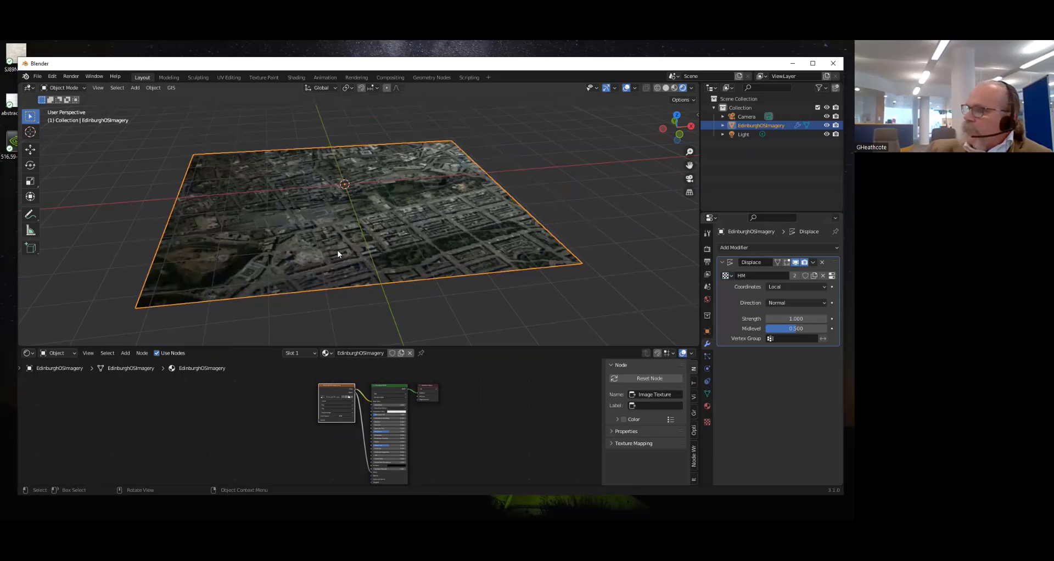
In Edit Mode, select the whole imagery plane and subdivide it with 10 cuts
middle_click_drag(338, 254, 504, 259)
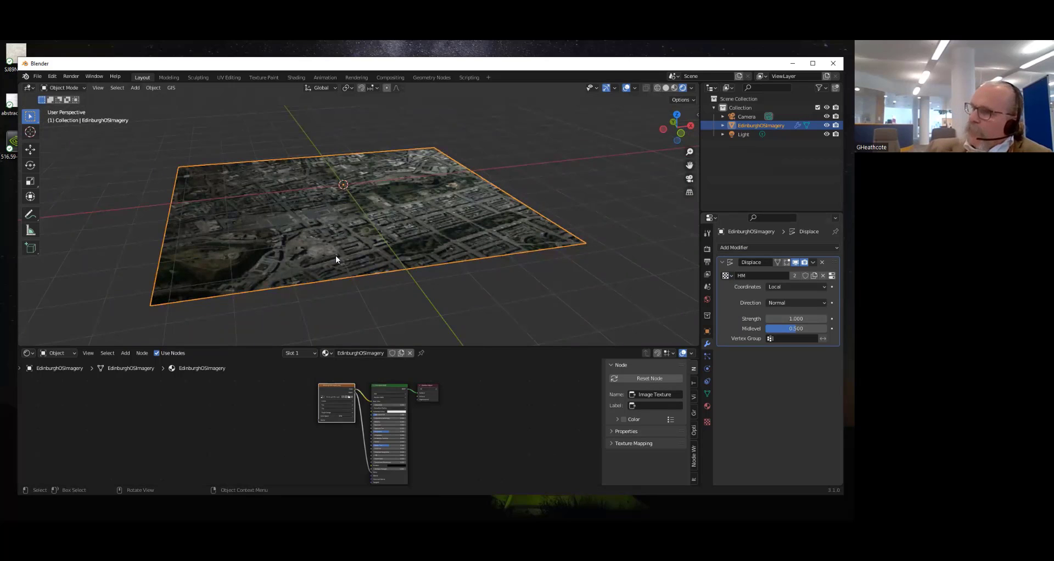
key("Tab")
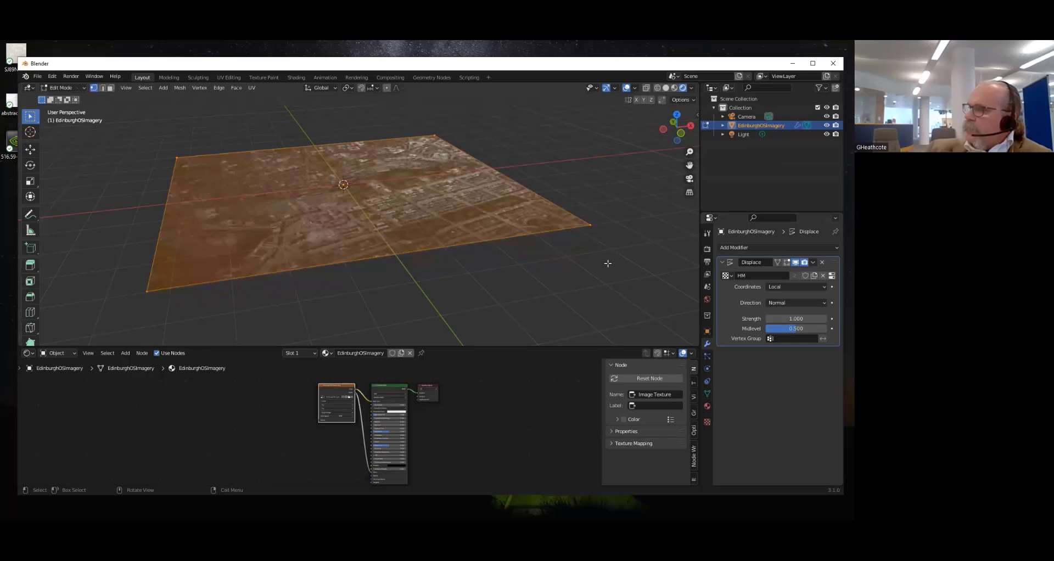
left_click(195, 302)
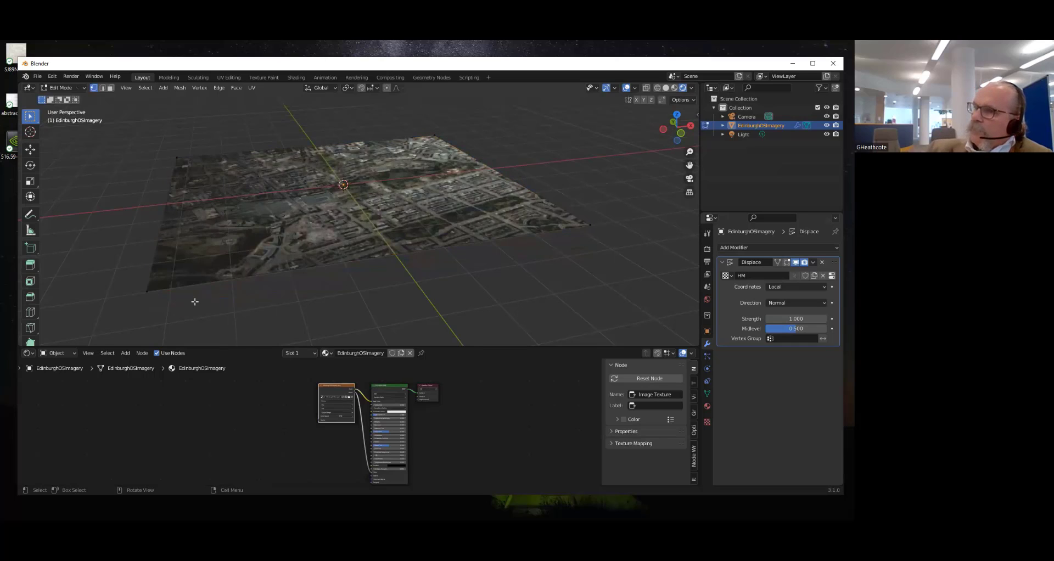
key("a")
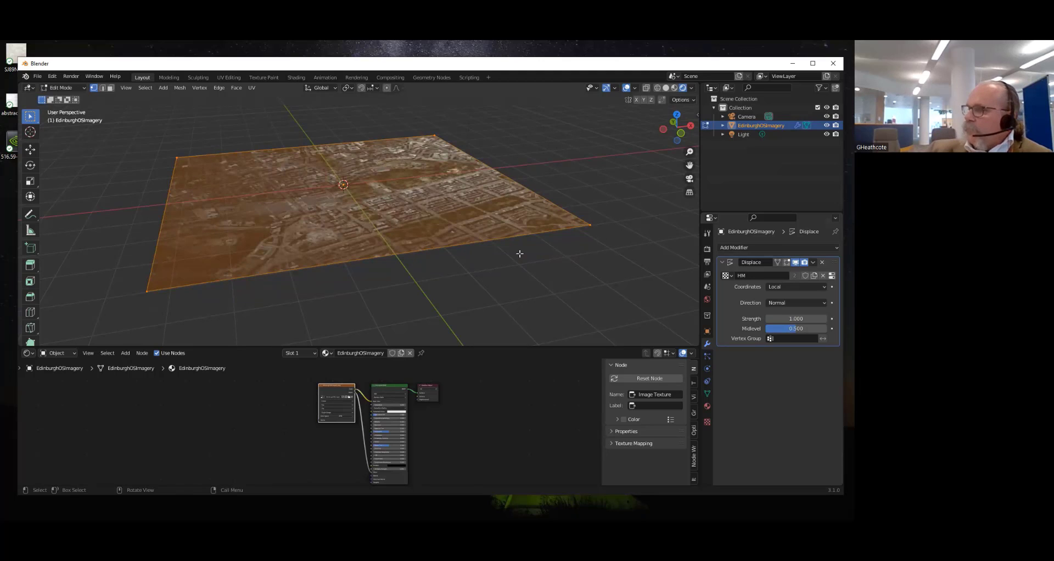
right_click(322, 217)
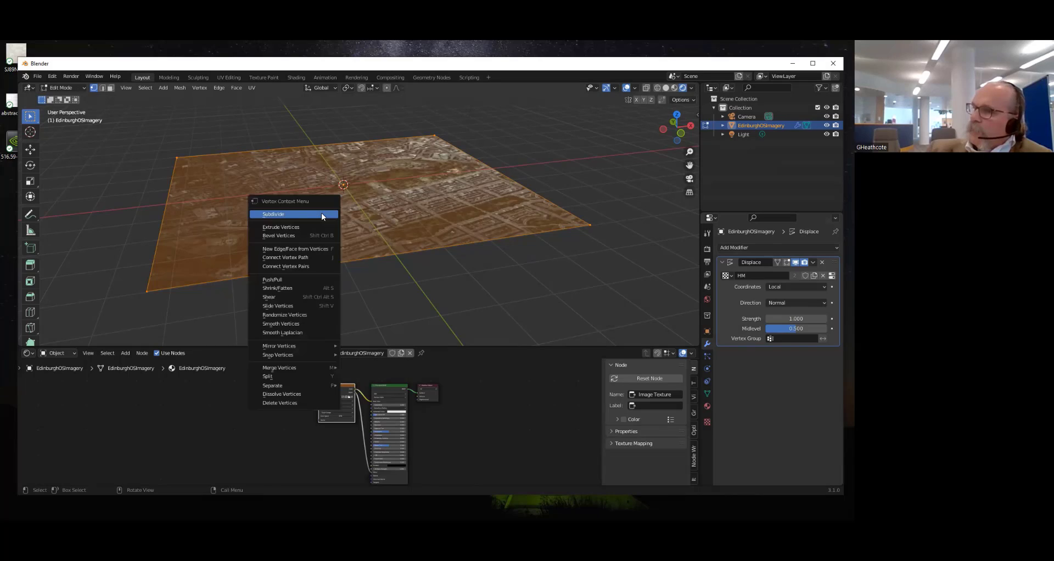
left_click(292, 213)
left_click(68, 337)
left_click(132, 277)
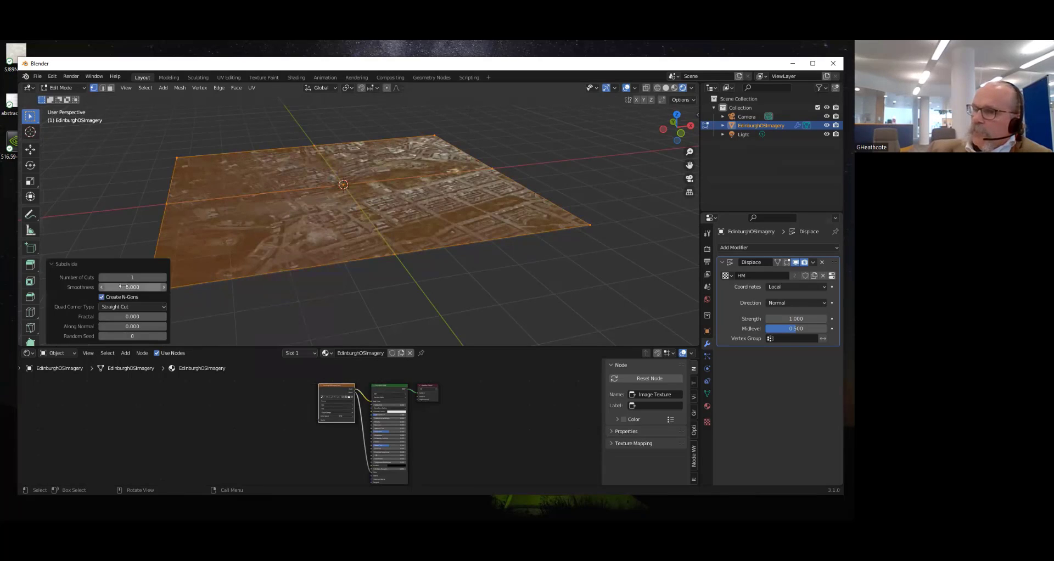
type("10")
key("Return")
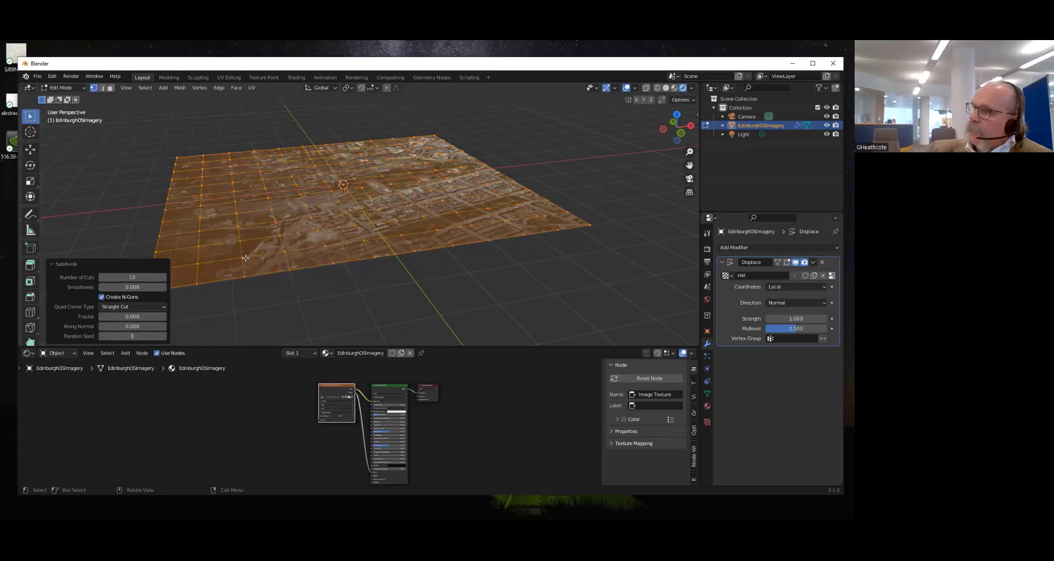
Subdivide the imagery mesh a second time with 5 cuts and return to Object Mode
right_click(244, 258)
left_click(241, 258)
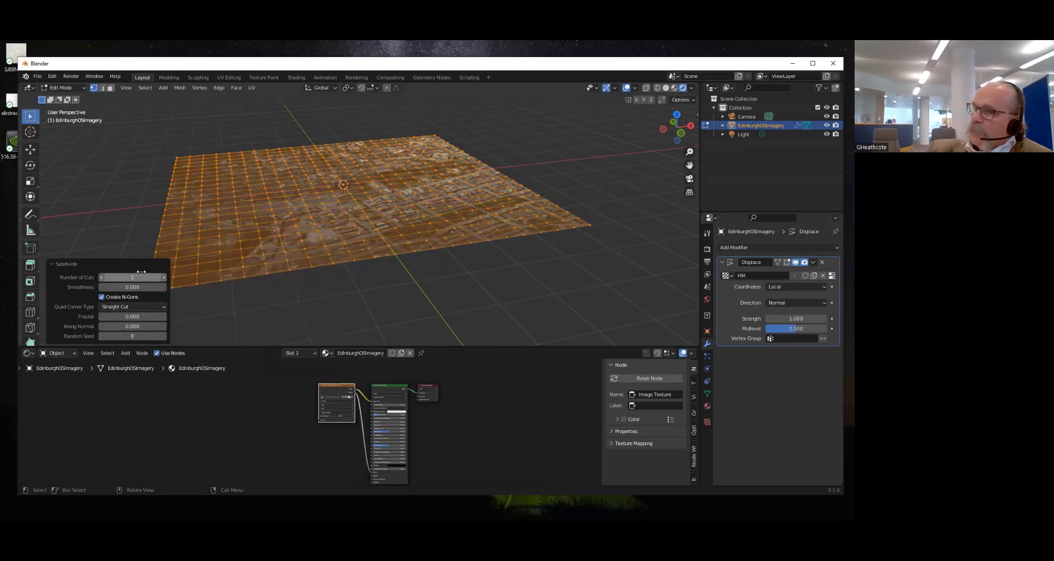
left_click_drag(122, 278, 141, 277)
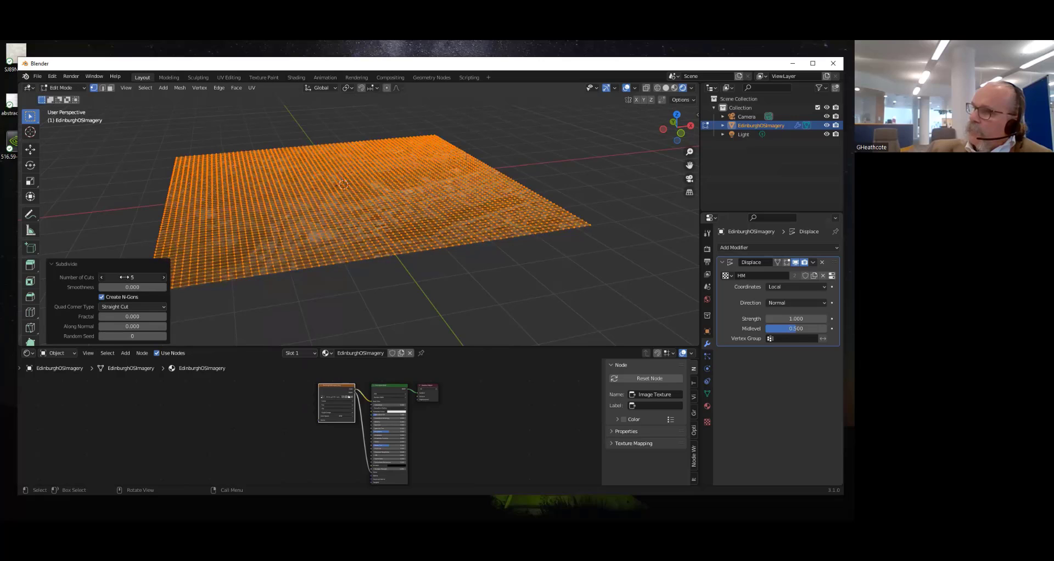
key("Tab")
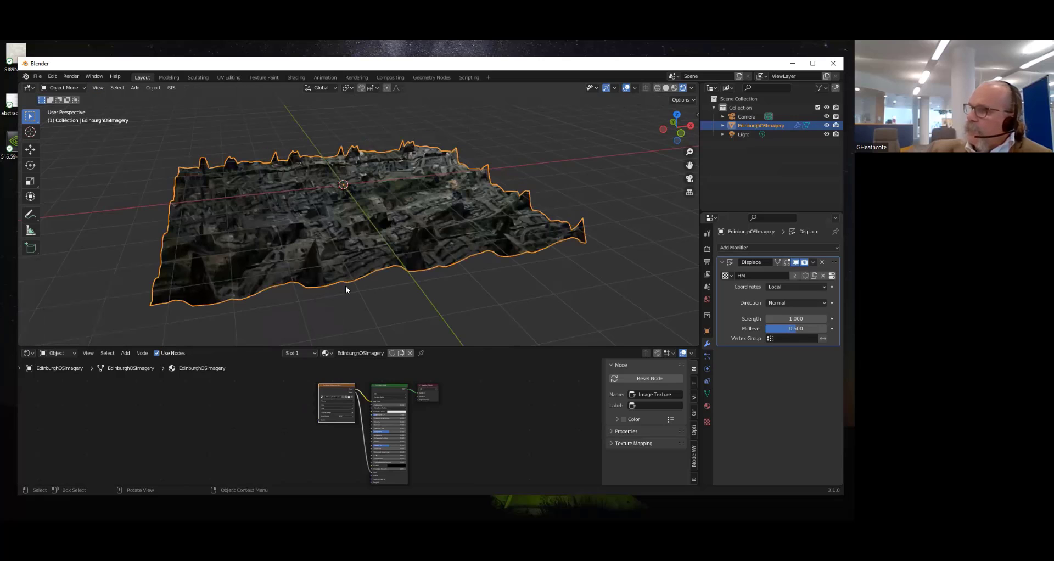
Enlarge the Shader Editor and use Node Wrangler's Add Texture Setup to feed the imagery texture from Texture Coordinate and Mapping nodes
middle_click_drag(313, 262, 335, 403)
scroll(226, 223, "down", 4)
scroll(337, 410, "down", 3)
scroll(336, 384, "up", 7)
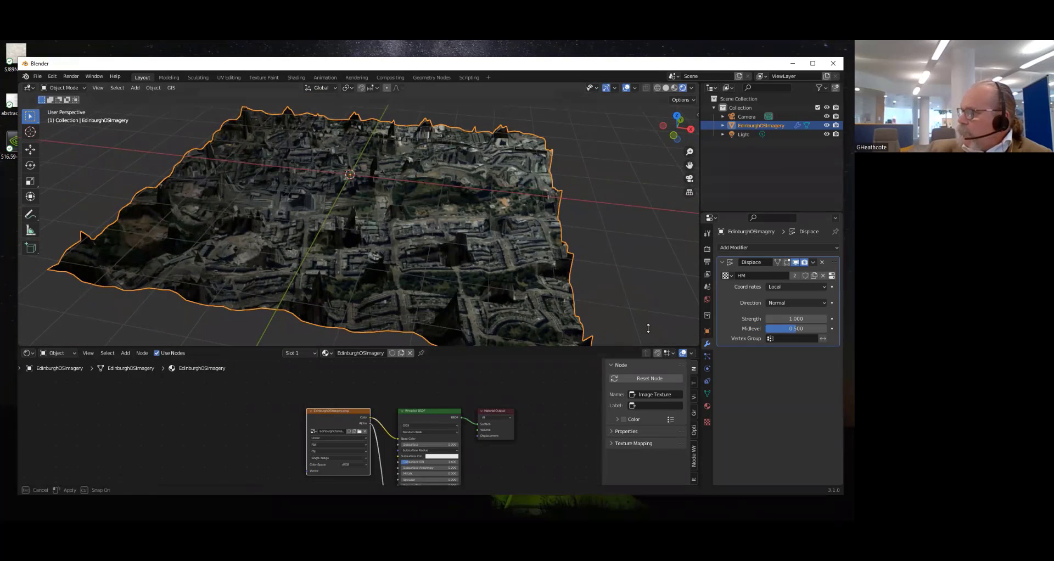
left_click_drag(653, 347, 654, 301)
left_click(694, 448)
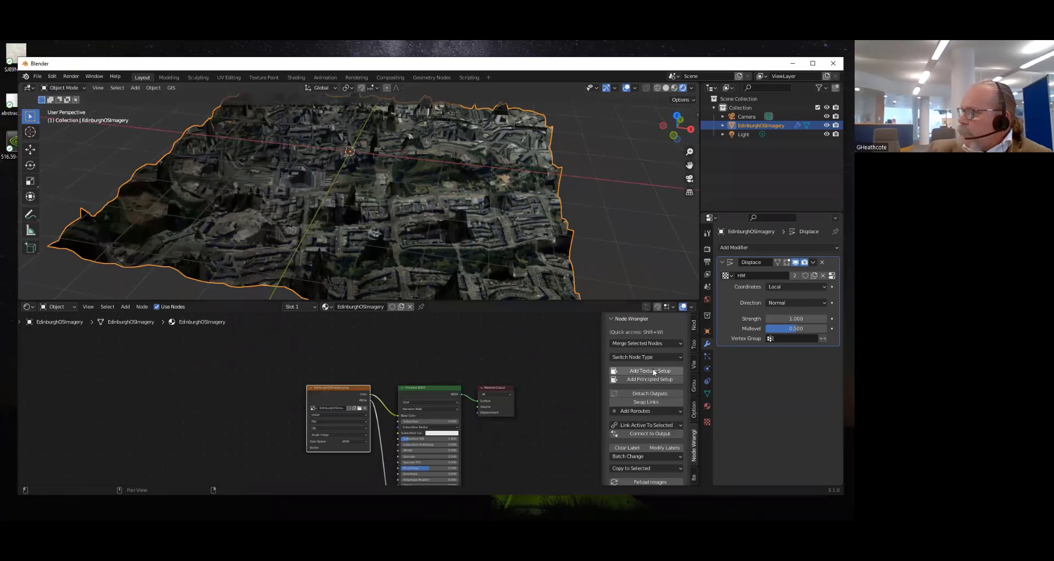
left_click(626, 374)
scroll(127, 423, "up", 2)
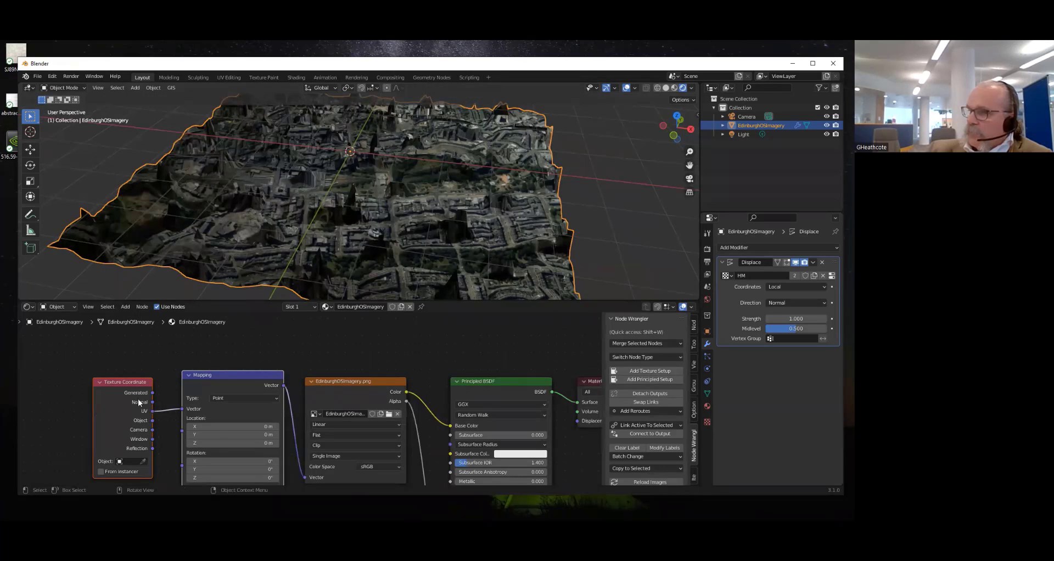
Set the Displace modifier's texture coordinates to UV
scroll(342, 219, "down", 4)
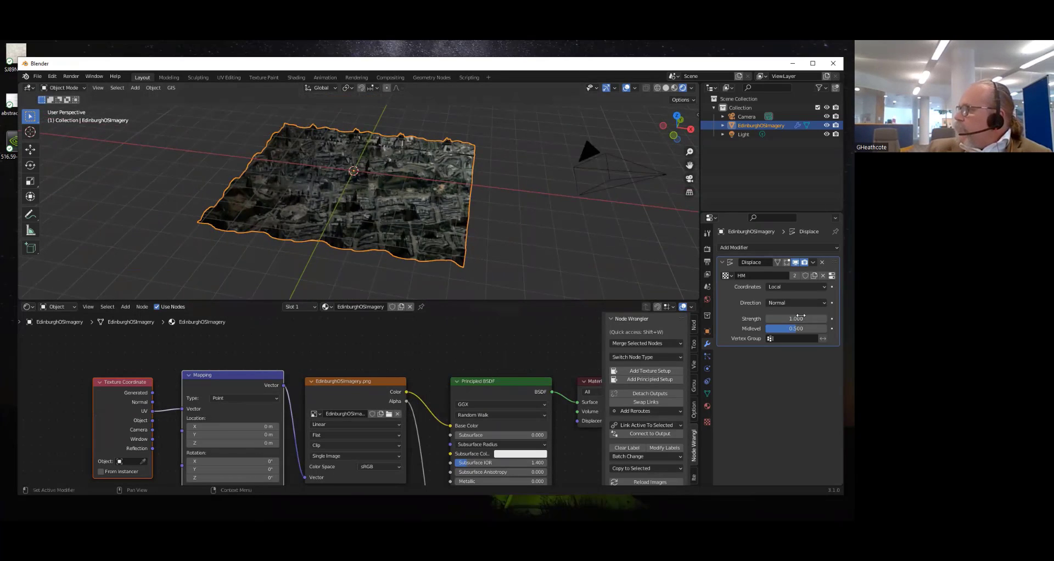
left_click(786, 288)
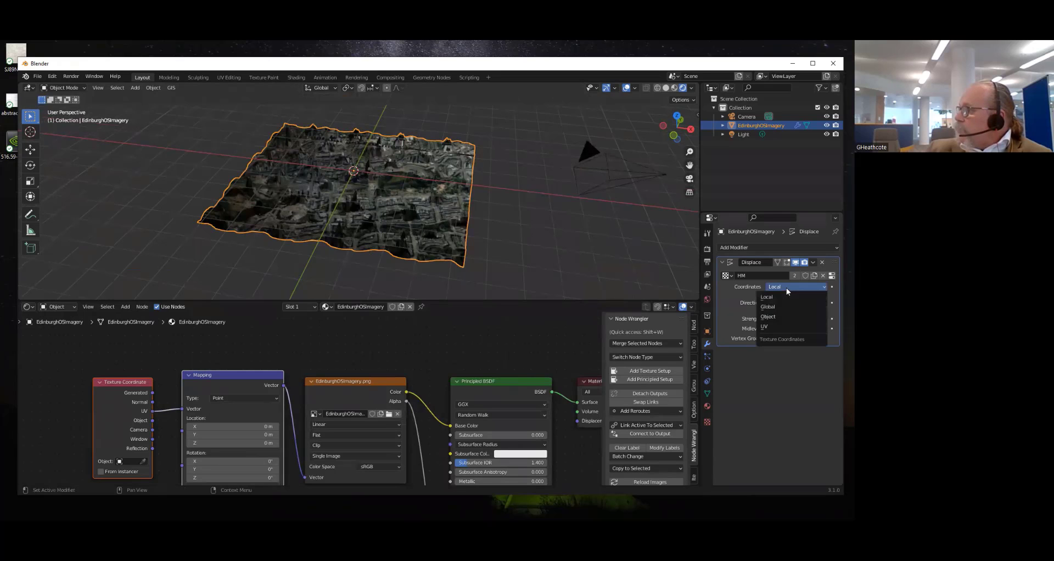
left_click(781, 327)
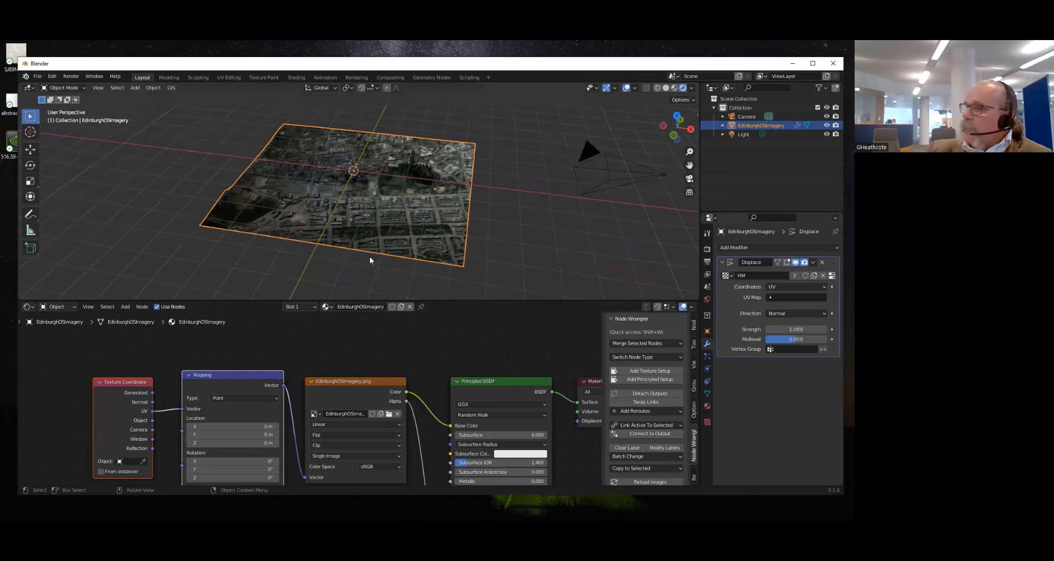
Switch the viewport to Material Preview shading and inspect the displaced Edinburgh terrain up close and from afar
middle_click_drag(370, 255, 365, 202)
scroll(364, 203, "up", 6)
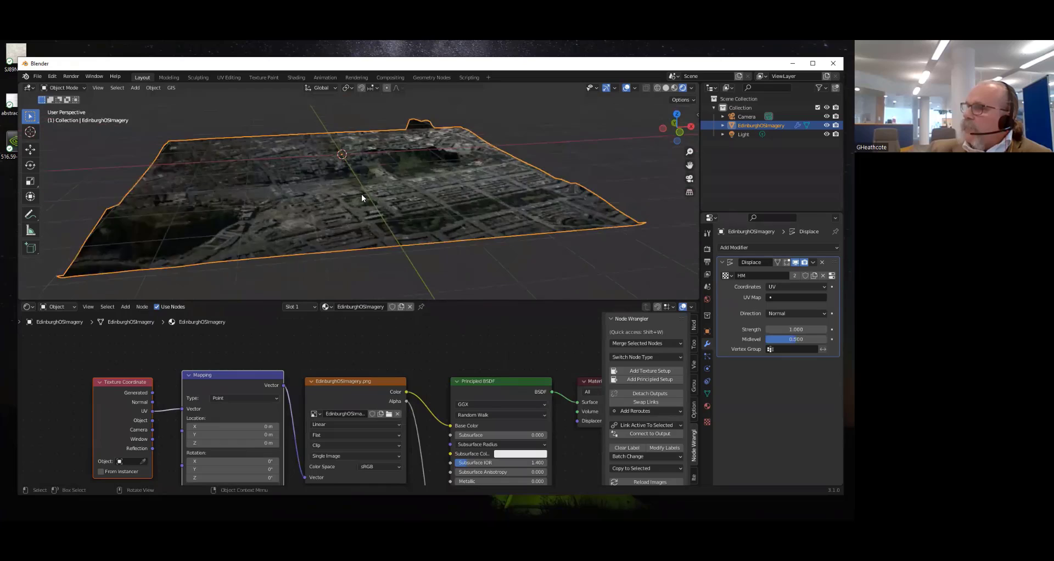
middle_click_drag(566, 138, 357, 184)
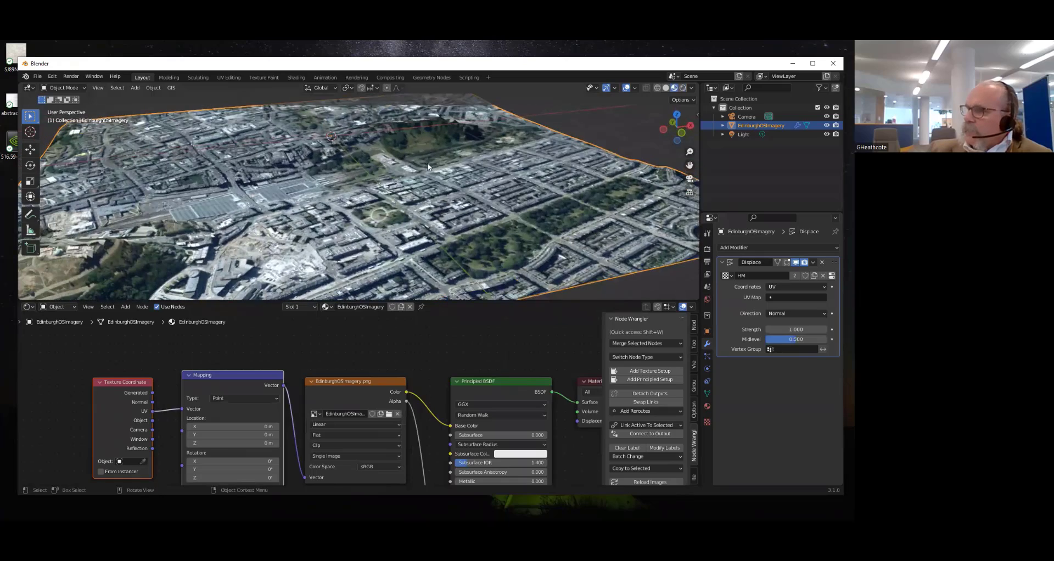
scroll(427, 164, "down", 7)
middle_click_drag(424, 165, 426, 146)
scroll(424, 163, "up", 5)
scroll(424, 163, "down", 2)
Set the Displace modifier's Midlevel to 0 and reduce its Strength
mouse_move(789, 339)
left_mouse_down()
mouse_move(754, 339)
mouse_move(796, 329)
mouse_move(755, 329)
mouse_move(815, 329)
mouse_move(793, 329)
left_mouse_up()
scroll(360, 222, "up", 3)
middle_click_drag(360, 221, 350, 188)
scroll(350, 187, "down", 3)
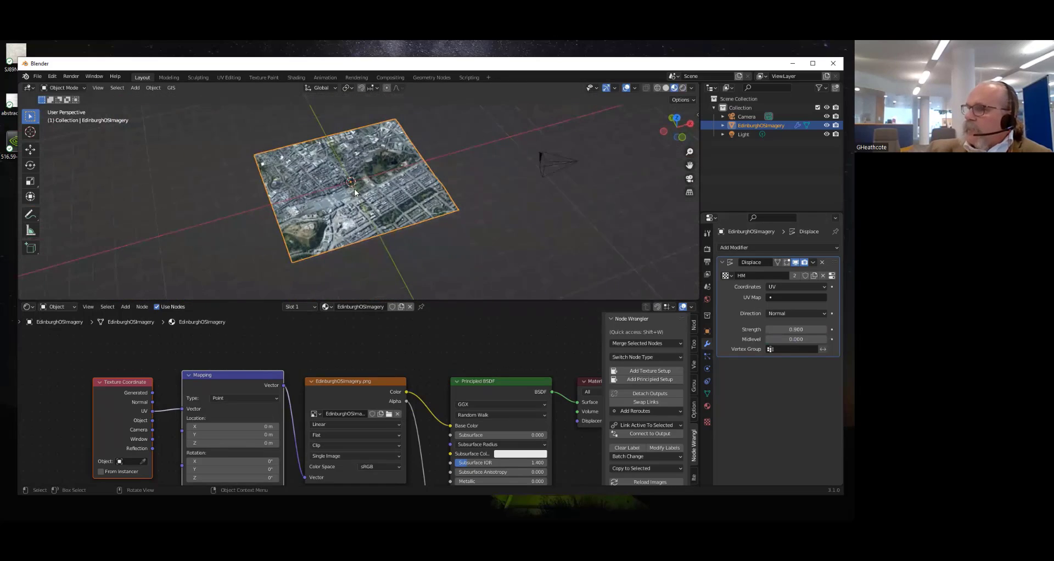
Add an Image Texture node above the EdinburghOSImagery.png texture node in the material
scroll(351, 189, "up", 5)
scroll(379, 297, "down", 5)
middle_click_drag(380, 329, 351, 362)
scroll(358, 373, "up", 3)
scroll(355, 372, "down", 3)
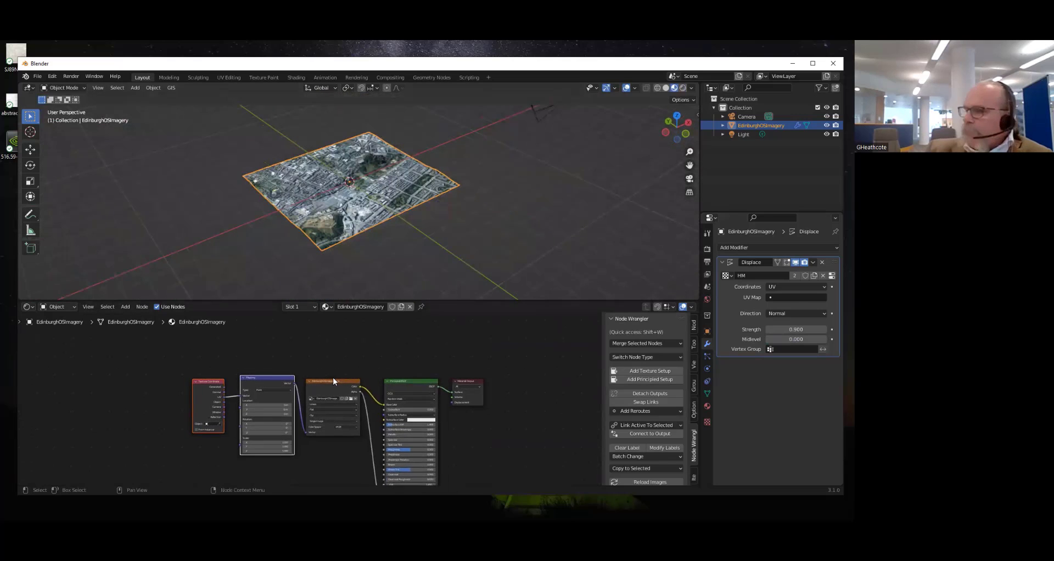
middle_click_drag(318, 386, 320, 428)
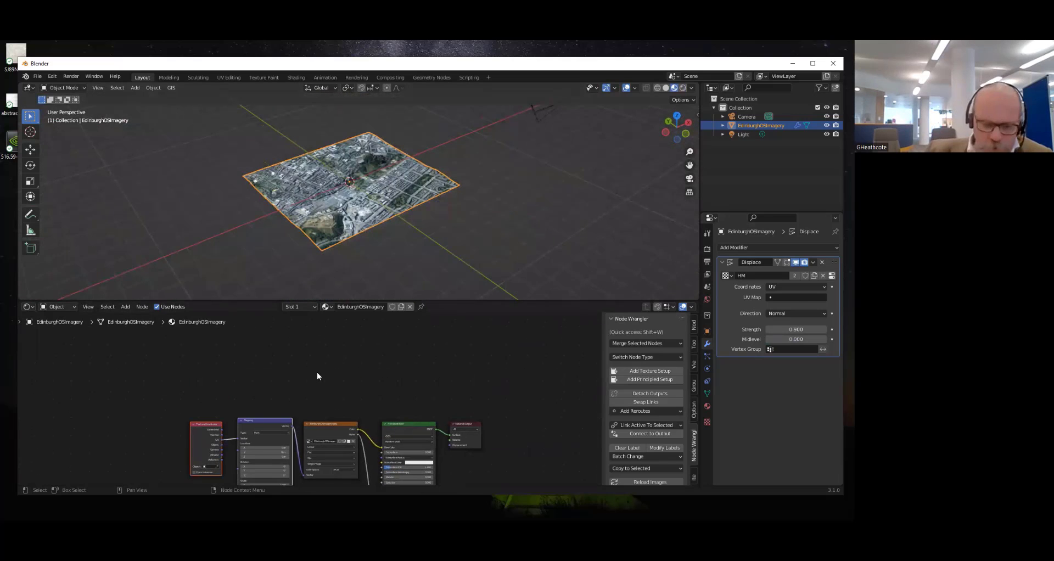
key("shift+a")
mouse_move(306, 373)
mouse_move(291, 346)
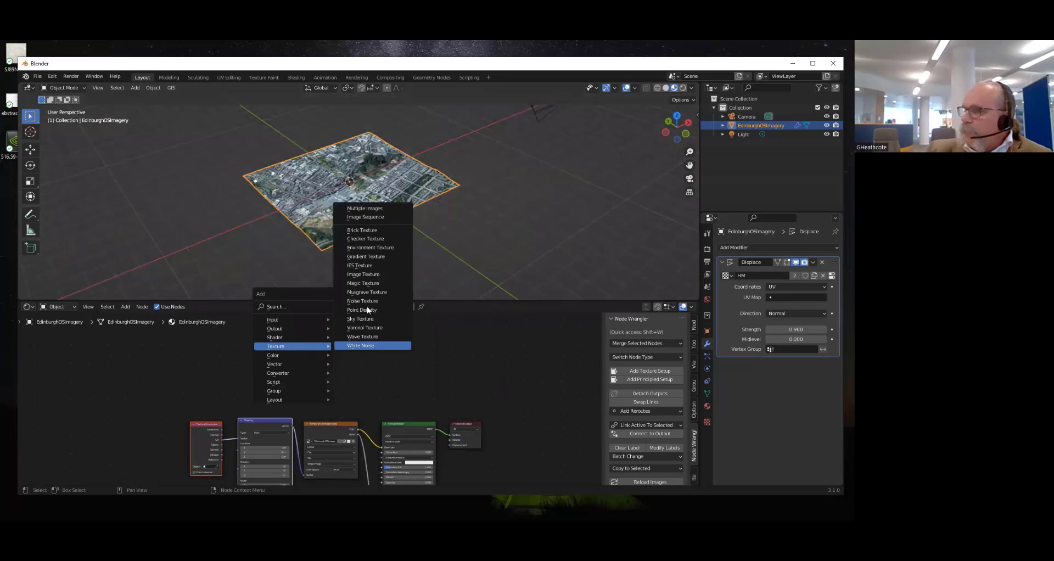
left_click(358, 274)
left_click(301, 364)
Load Edinburgh_OML.png from the 4_EdinburghTextures folder into the new Image Texture node
scroll(377, 387, "up", 3)
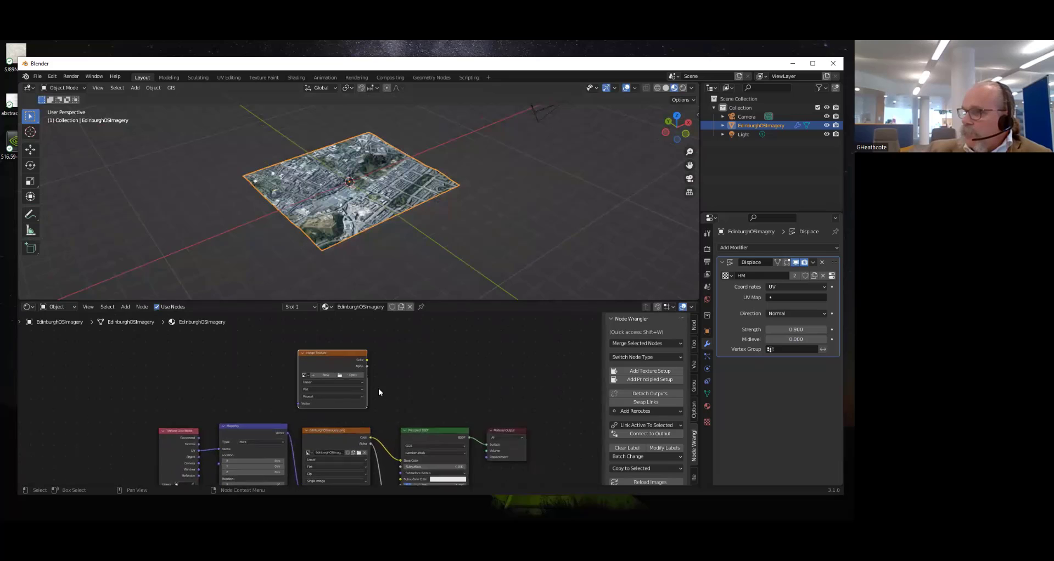
left_click(371, 361)
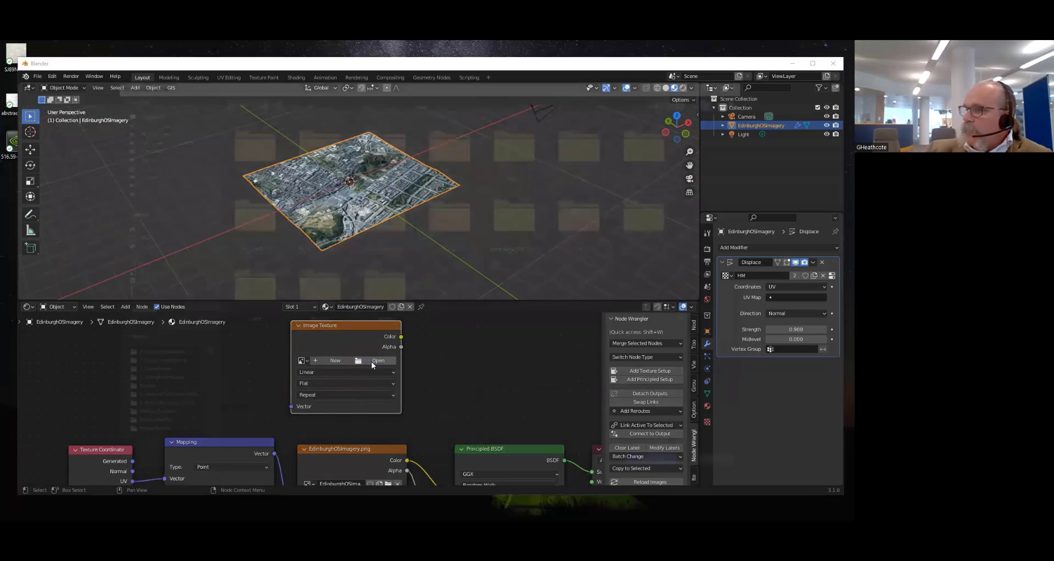
left_click(160, 355)
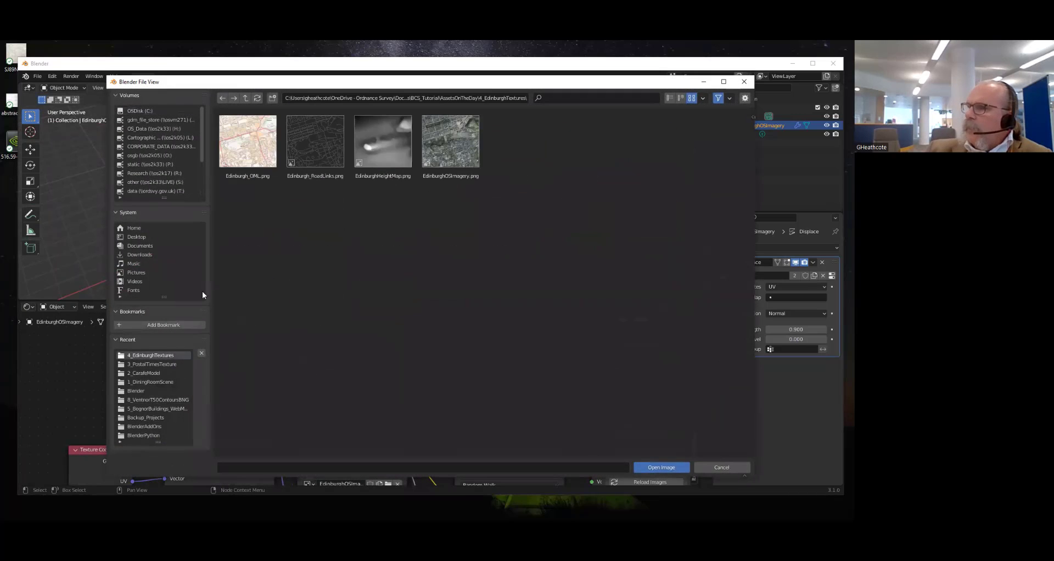
left_click(258, 142)
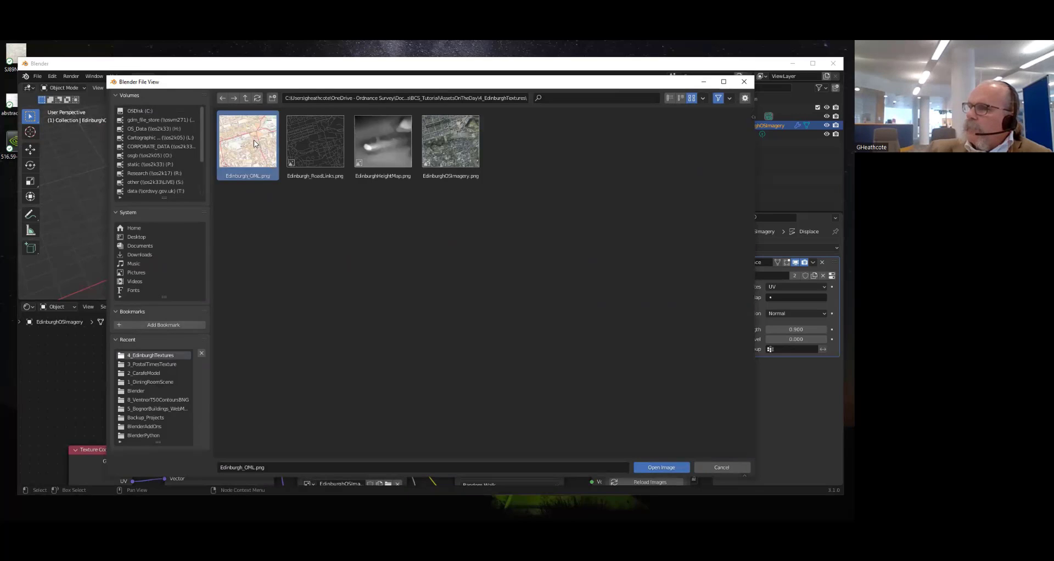
left_click(648, 467)
Move the Principled BSDF and Material Output nodes together away from the texture nodes to make room between them
scroll(355, 477, "down", 5)
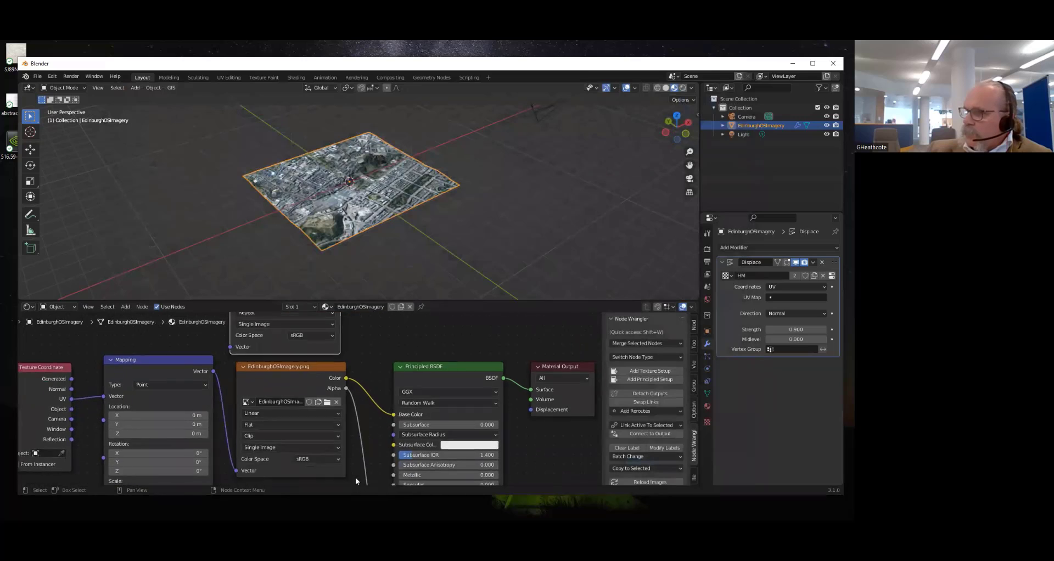
left_click_drag(488, 486, 335, 356)
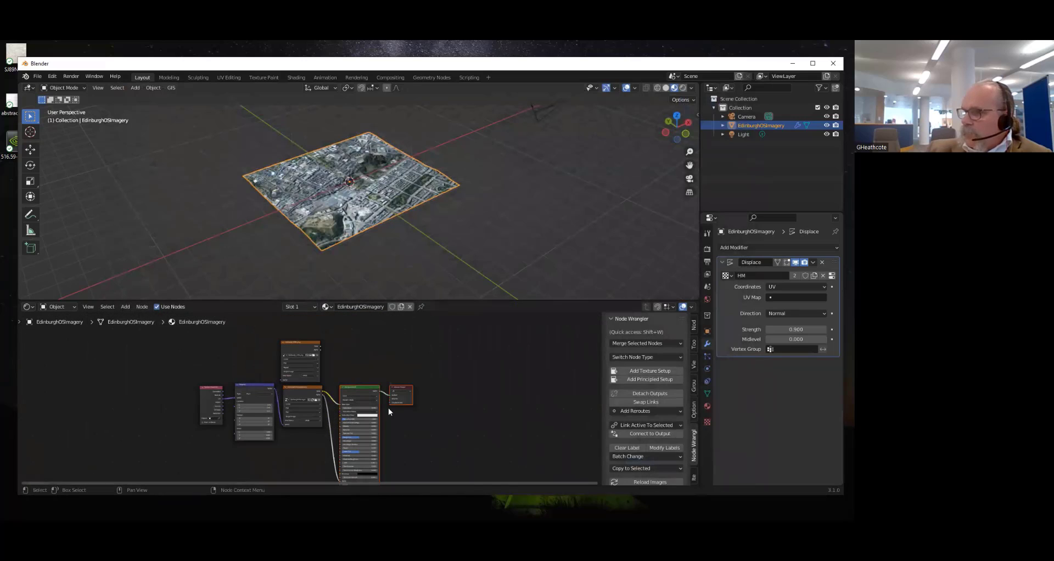
left_click_drag(401, 389, 483, 391)
scroll(325, 378, "up", 2)
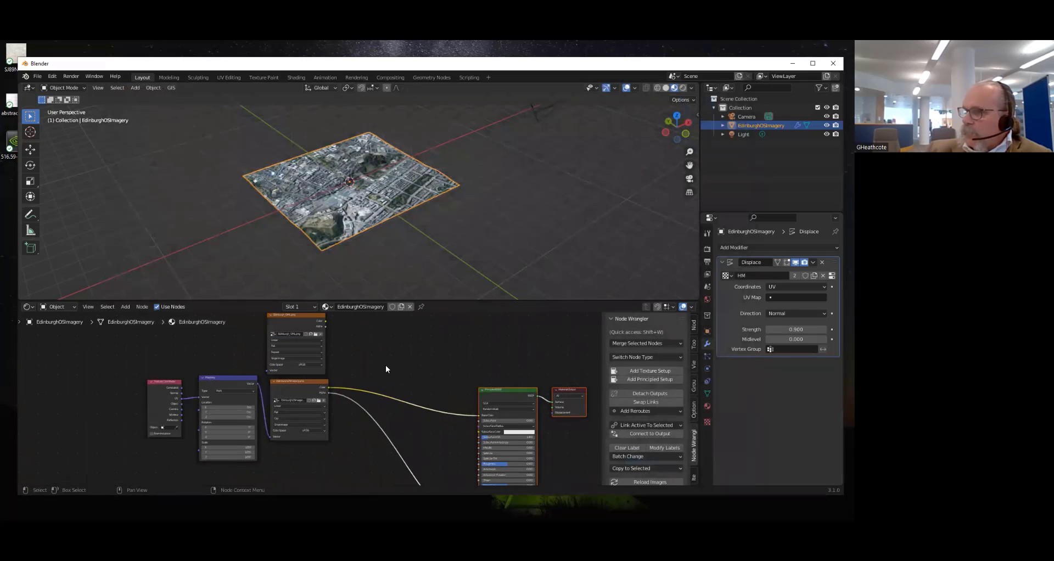
Add a MixRGB node with the Edinburgh_OML map as Color1 and the imagery as Color2, feeding the Principled BSDF's Base Color
key("shift+a")
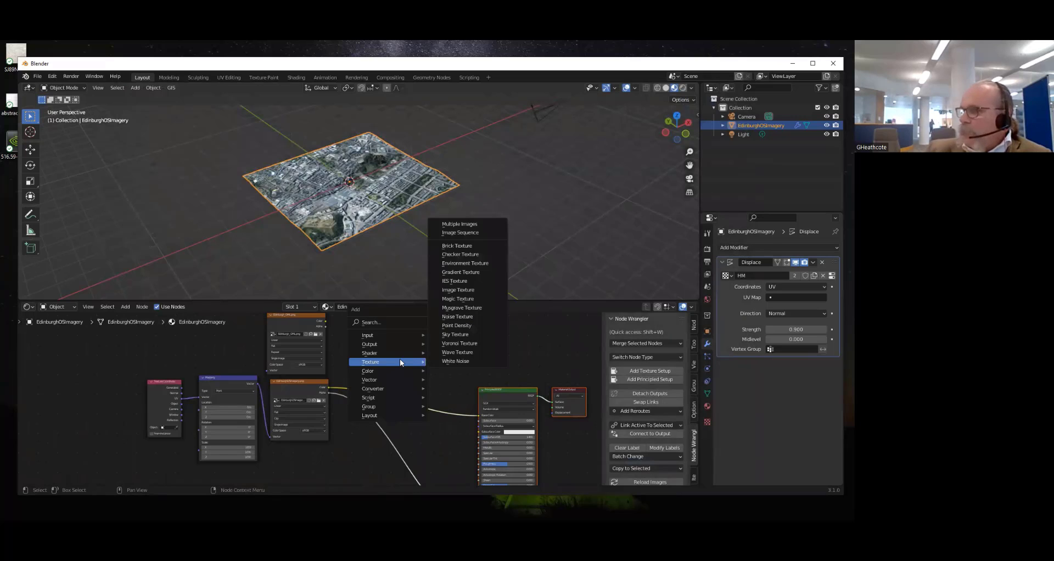
mouse_move(393, 373)
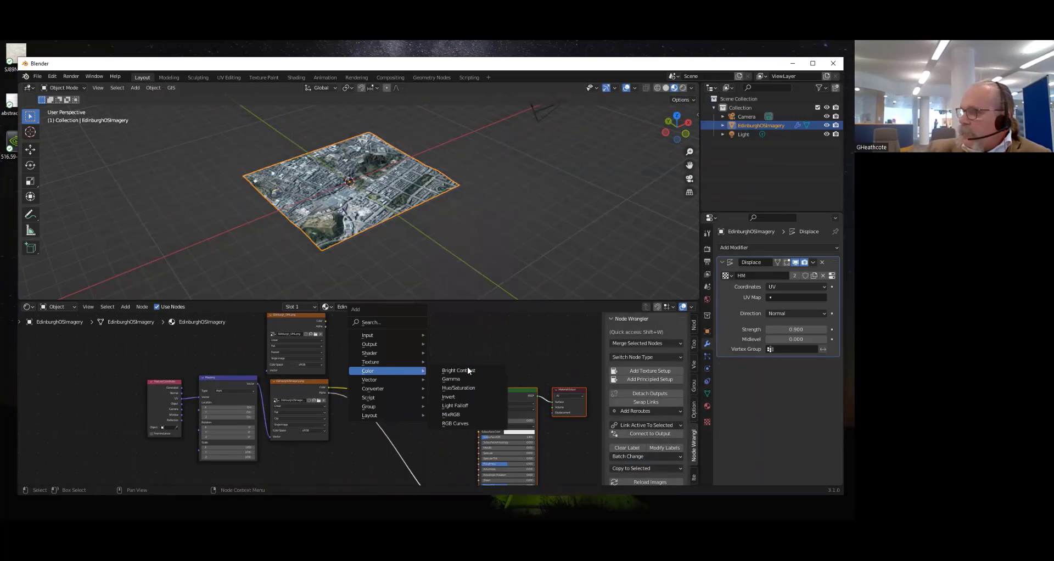
left_click(455, 415)
left_click(381, 346)
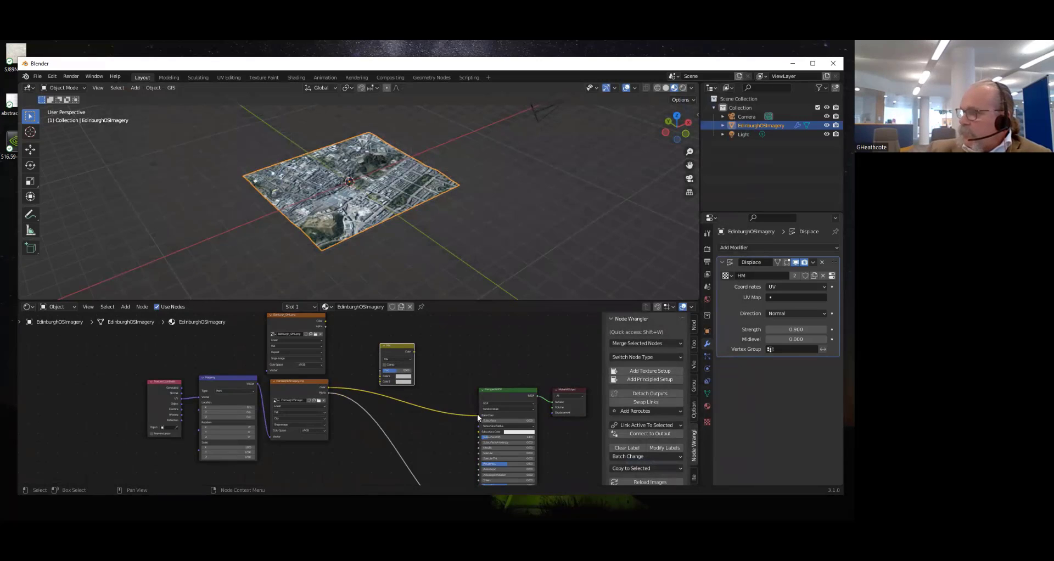
left_click_drag(477, 415, 378, 381)
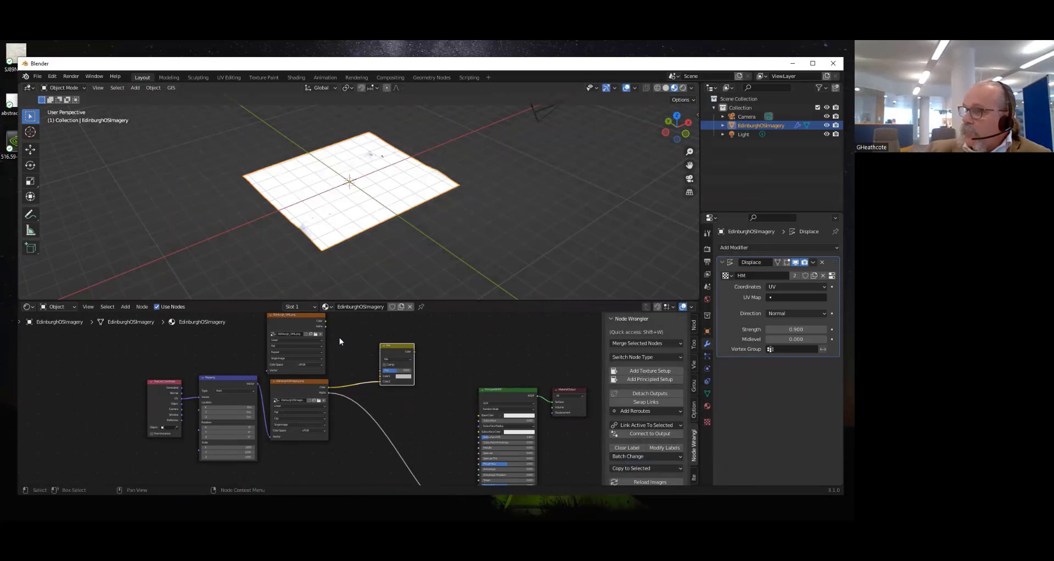
left_click_drag(326, 321, 478, 417)
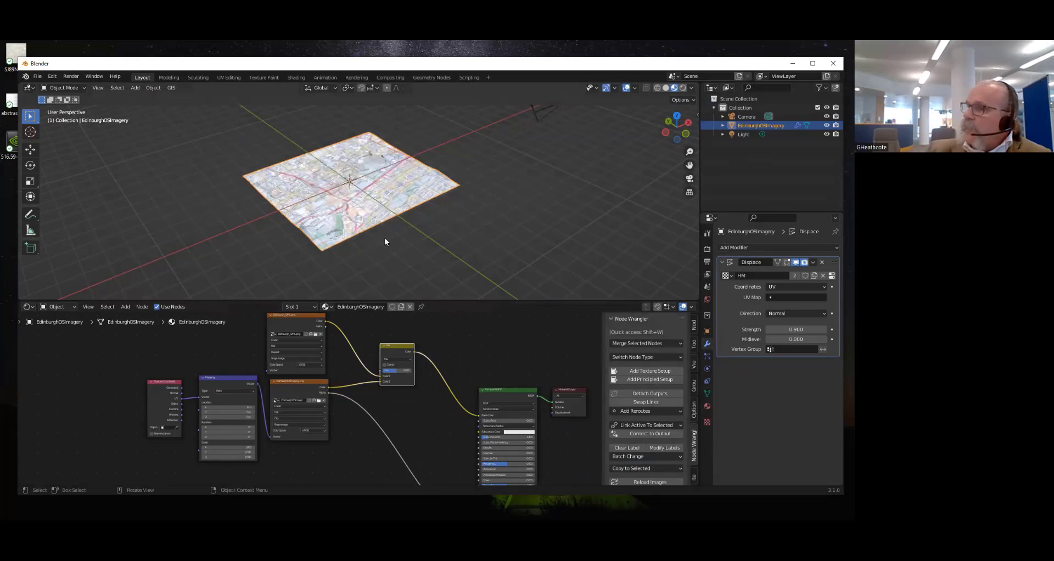
Adjust the MixRGB factor to blend the street map with the aerial imagery, checking the result close up
scroll(321, 172, "up", 8)
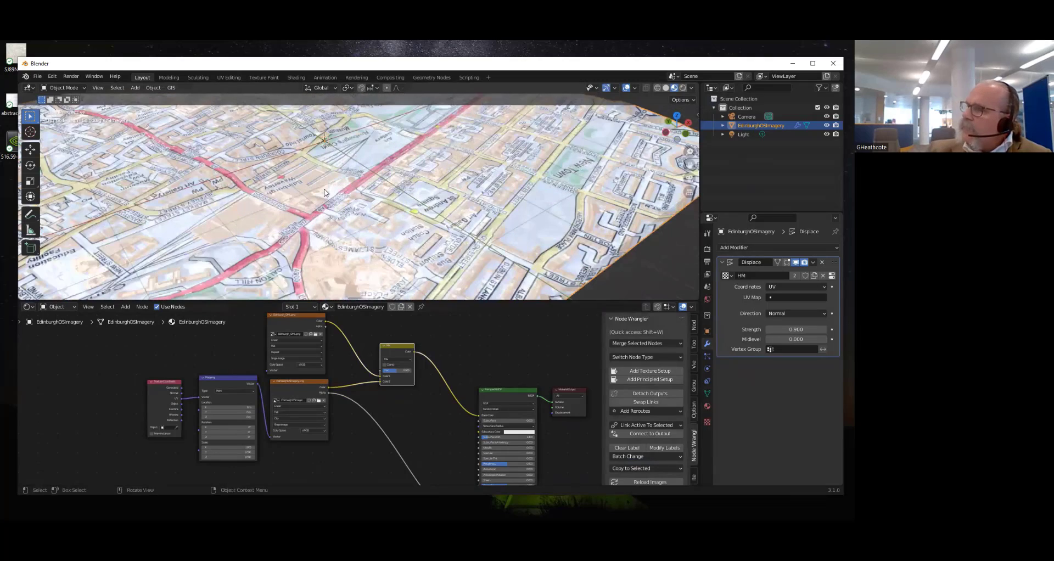
mouse_move(385, 198)
middle_mouse_down()
mouse_move(384, 261)
mouse_move(385, 211)
middle_mouse_up()
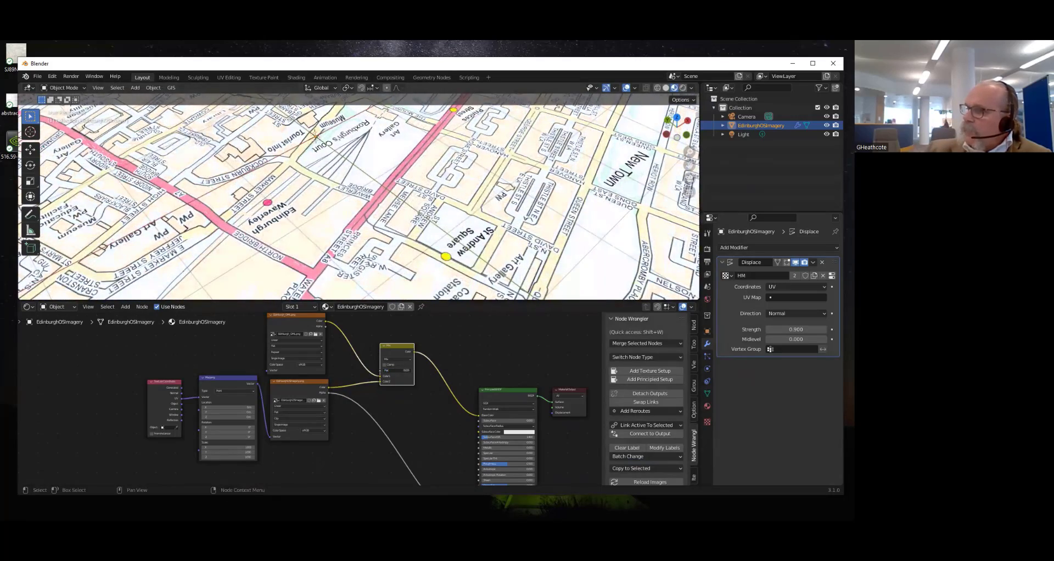
mouse_move(393, 371)
left_mouse_down()
mouse_move(413, 371)
mouse_move(382, 371)
mouse_move(412, 370)
mouse_move(386, 370)
mouse_move(400, 370)
left_mouse_up()
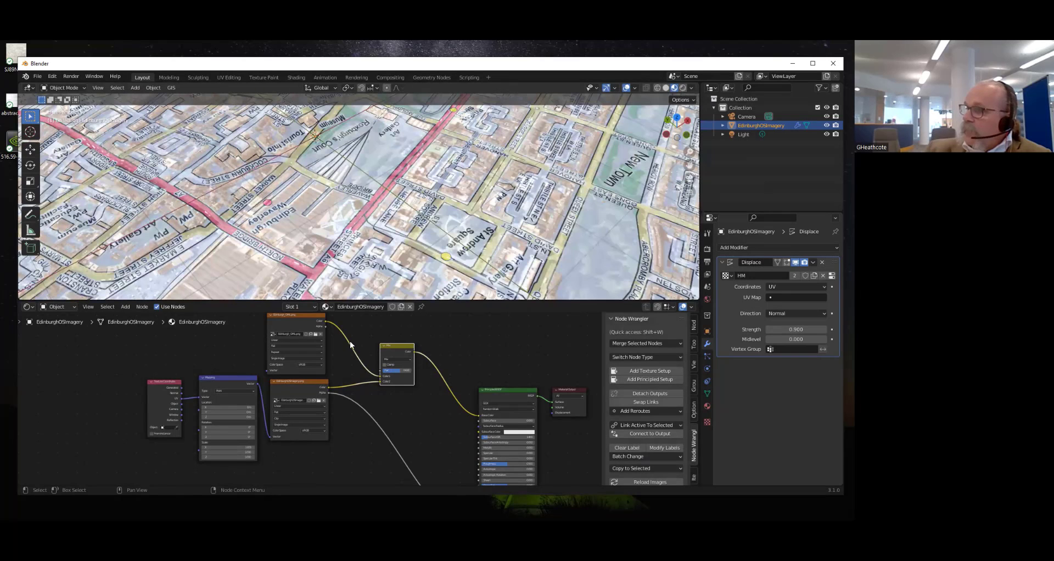
Add a Gradient Texture node above the map texture and connect its Fac output to the MixRGB node's Fac input
scroll(345, 358, "down", 4)
scroll(348, 349, "up", 5)
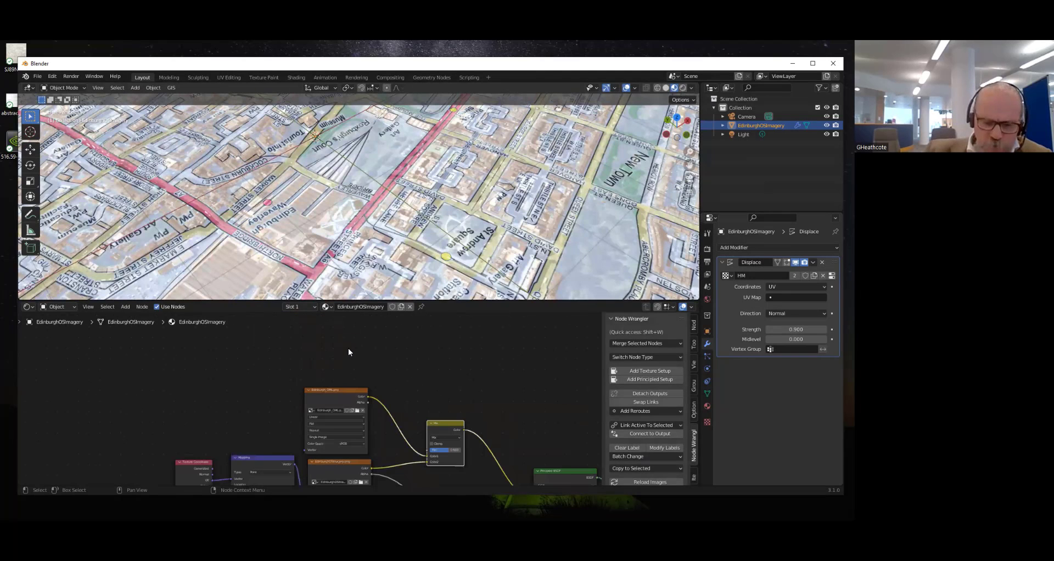
key("shift+a")
mouse_move(338, 336)
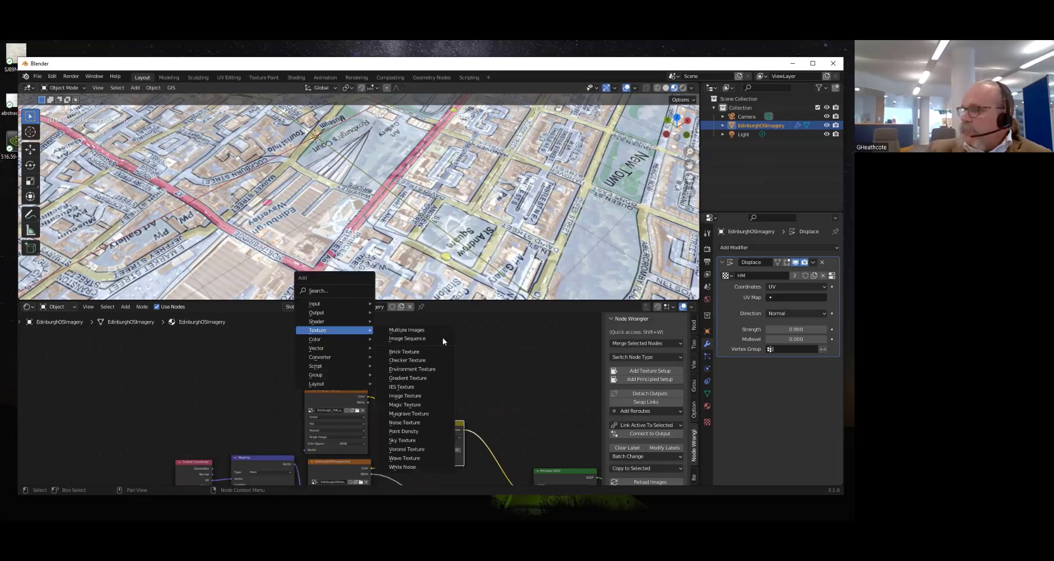
left_click(408, 378)
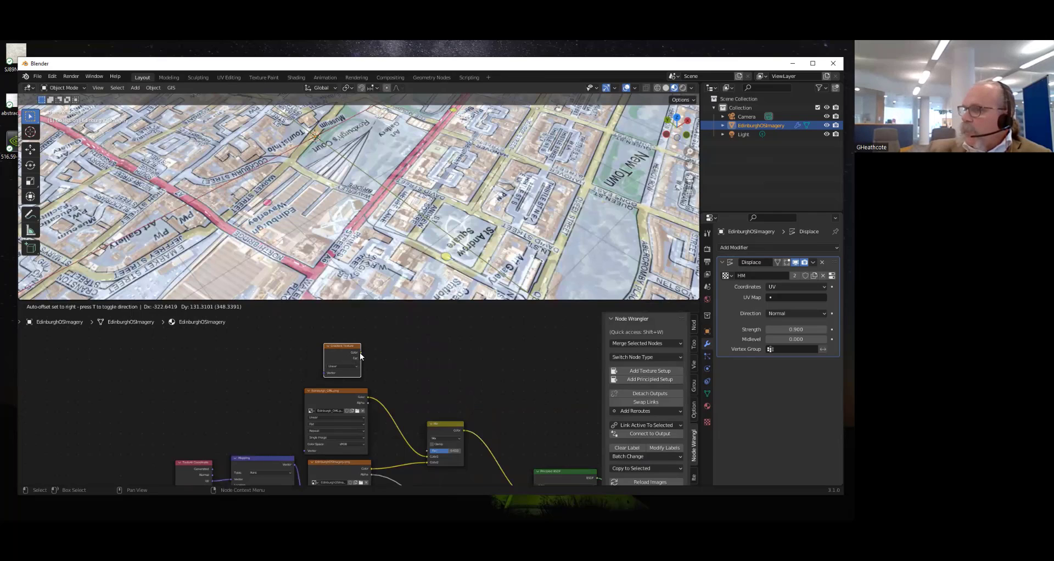
left_click(359, 353)
left_click_drag(359, 352, 421, 389)
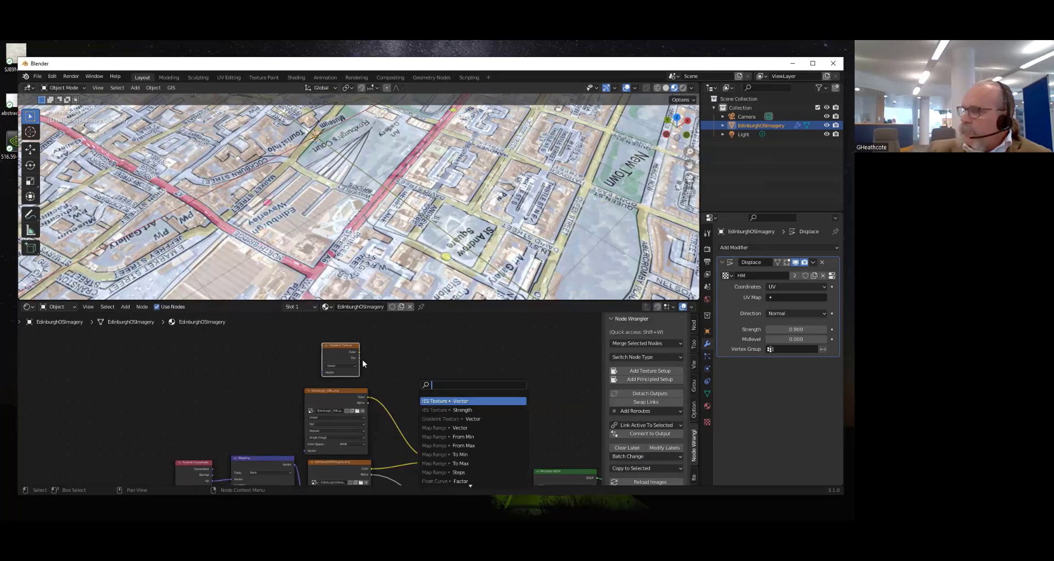
left_click_drag(360, 357, 427, 451)
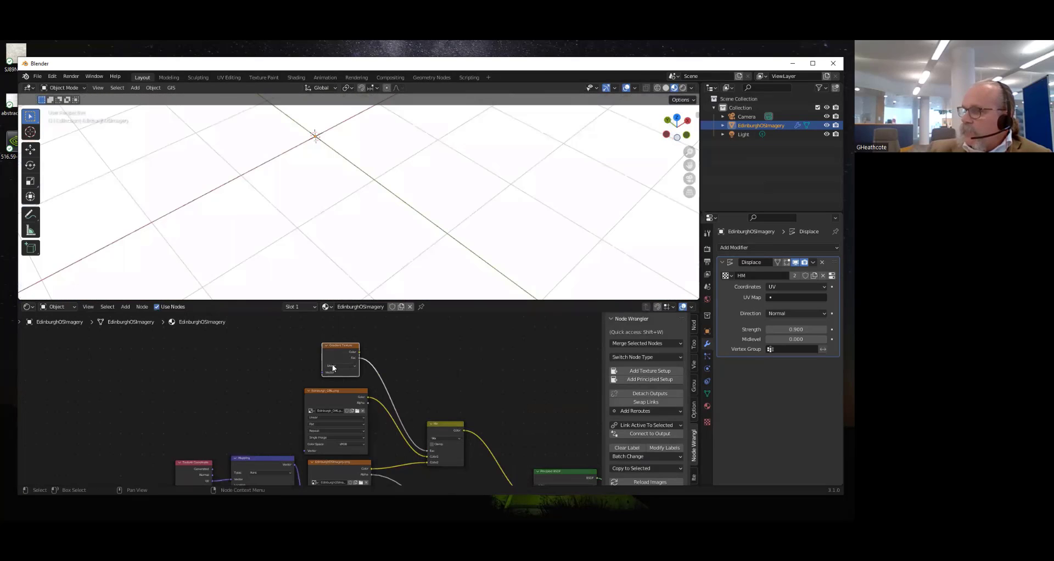
Insert a Math node on the link between the Gradient Texture and the MixRGB factor
scroll(346, 208, "down", 3)
scroll(345, 188, "down", 4)
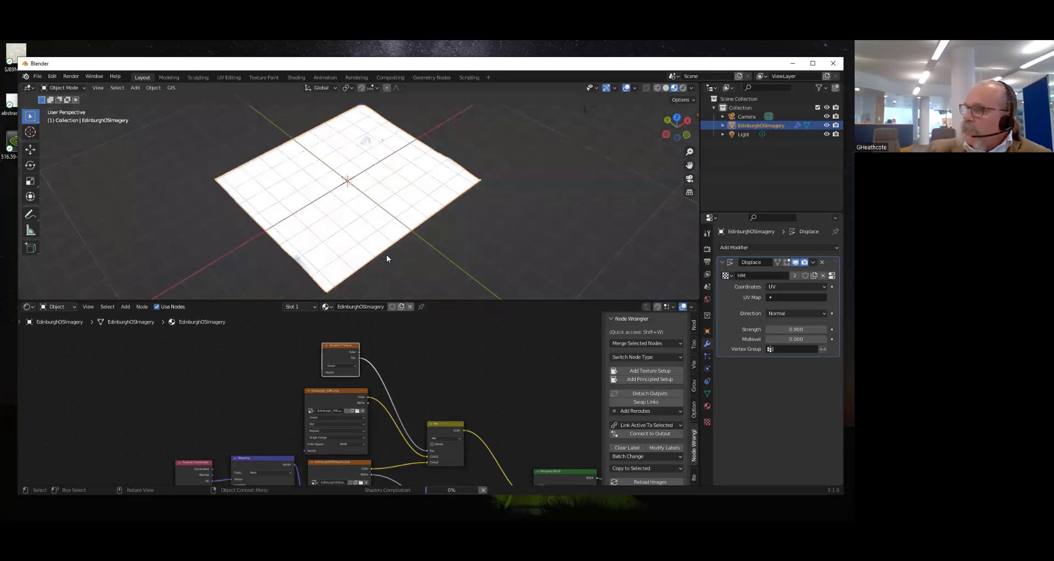
scroll(341, 185, "up", 5)
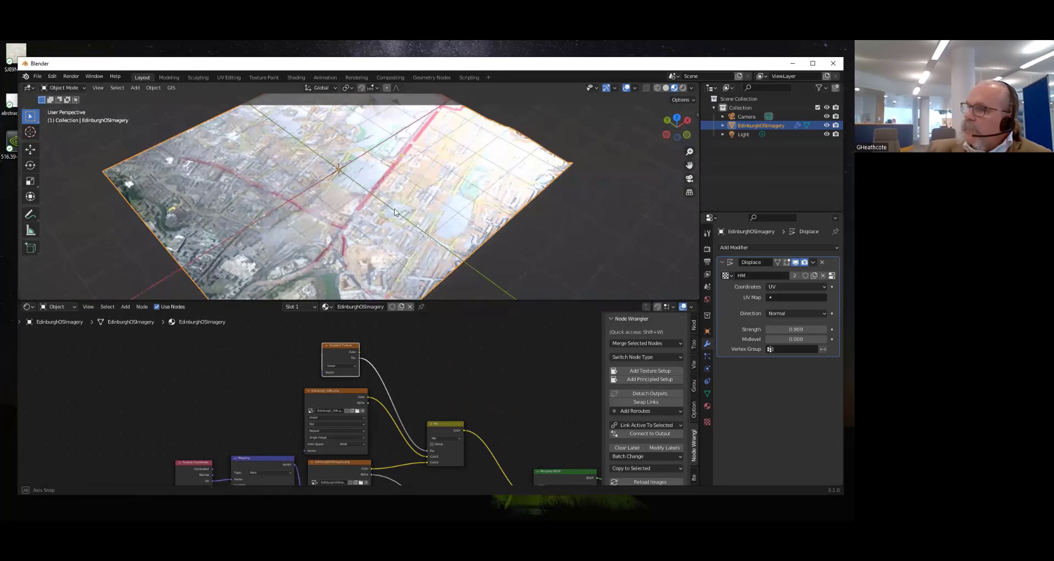
middle_click_drag(418, 190, 430, 212)
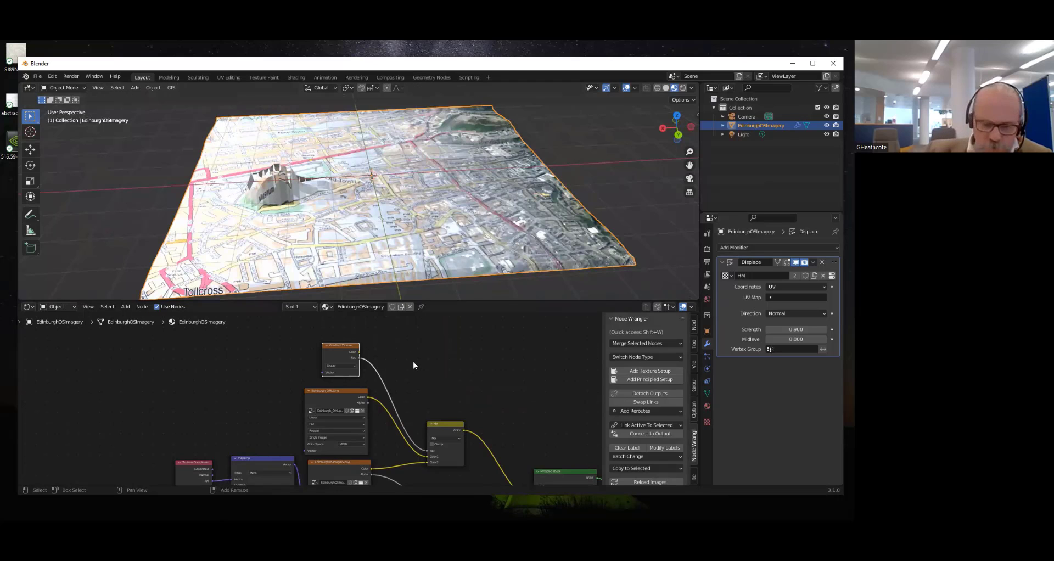
key("shift+a")
mouse_move(391, 388)
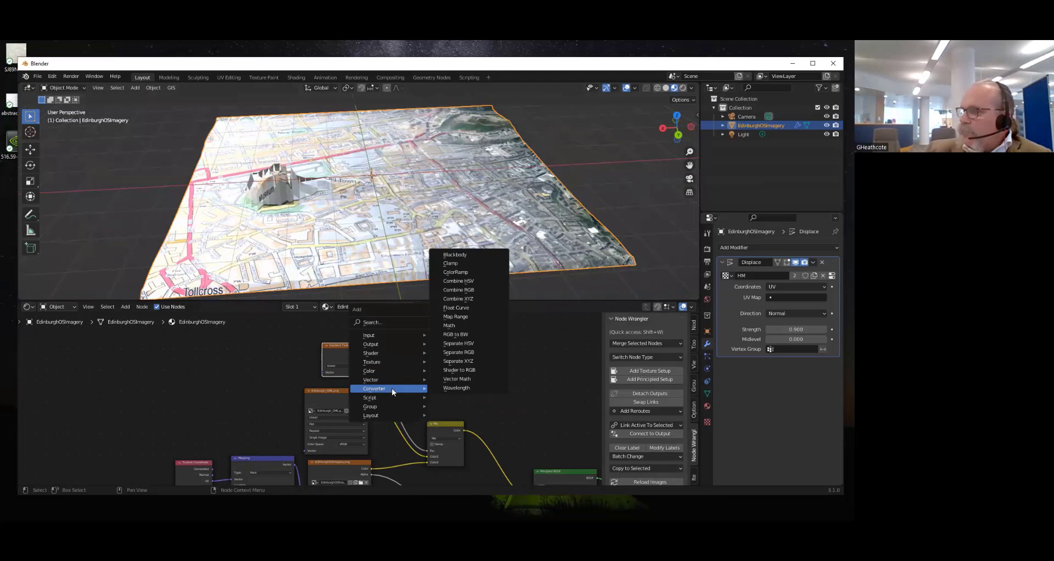
left_click(449, 325)
left_click(397, 361)
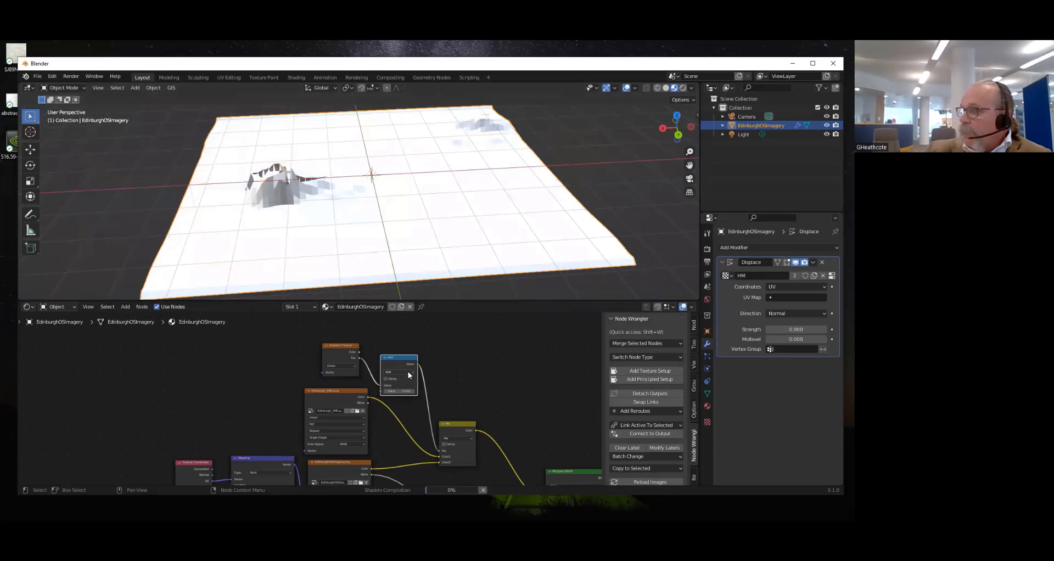
Set the Math node to Multiply and adjust its value to shift the transition between map and imagery
left_click(398, 373)
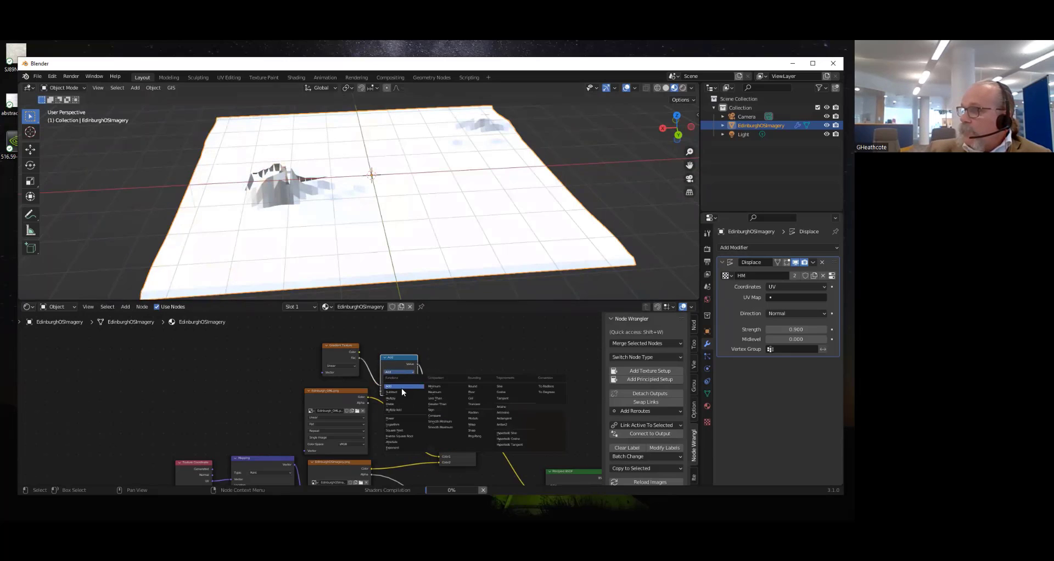
left_click(400, 399)
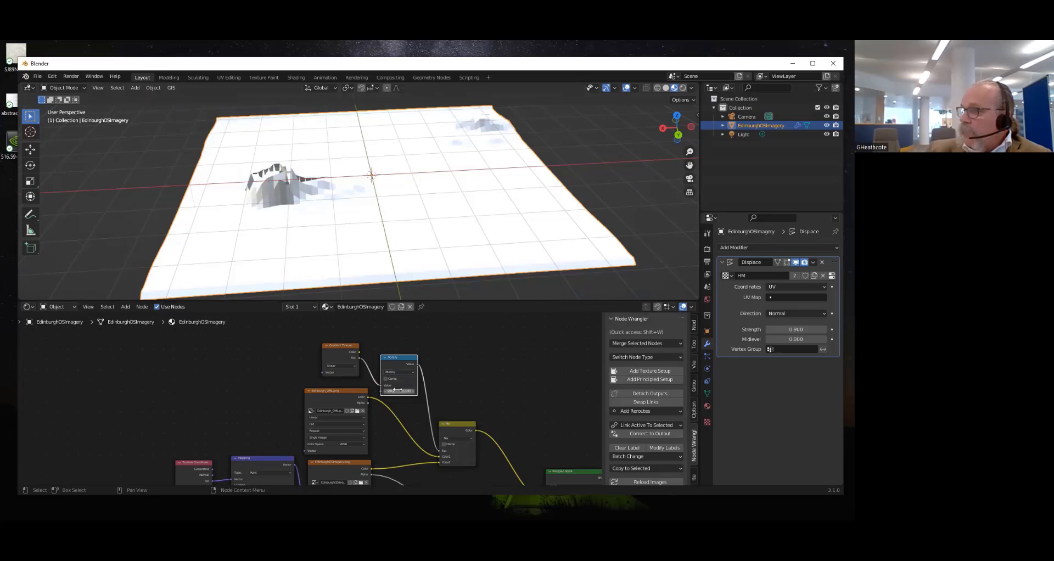
mouse_move(400, 391)
left_mouse_down()
mouse_move(417, 391)
mouse_move(398, 392)
mouse_move(406, 391)
left_mouse_up()
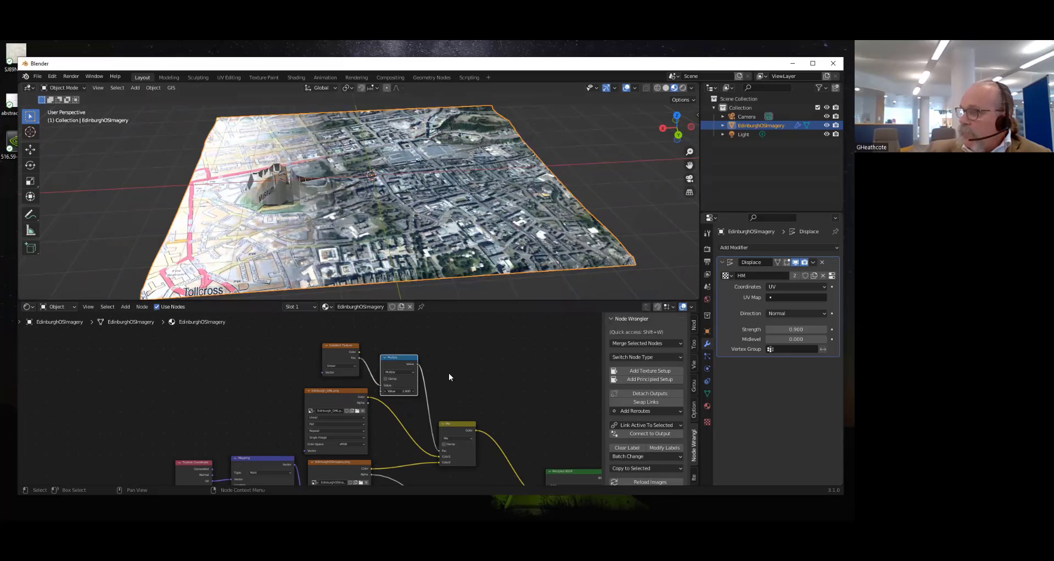
Add another Image Texture node below the EdinburghOSImagery.png texture node
scroll(384, 434, "down", 3)
middle_click_drag(357, 466, 374, 434)
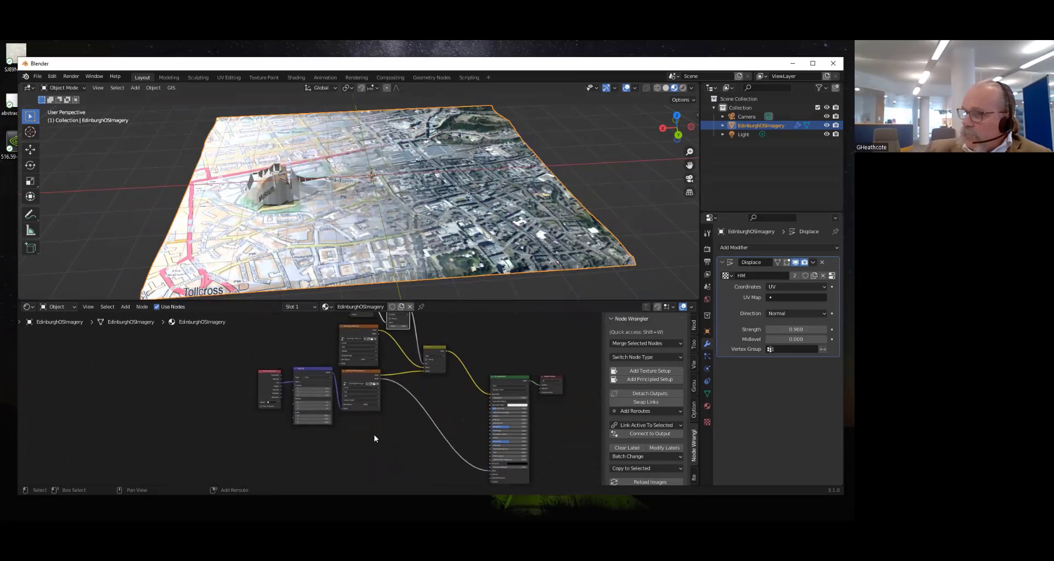
key("shift+a")
mouse_move(350, 451)
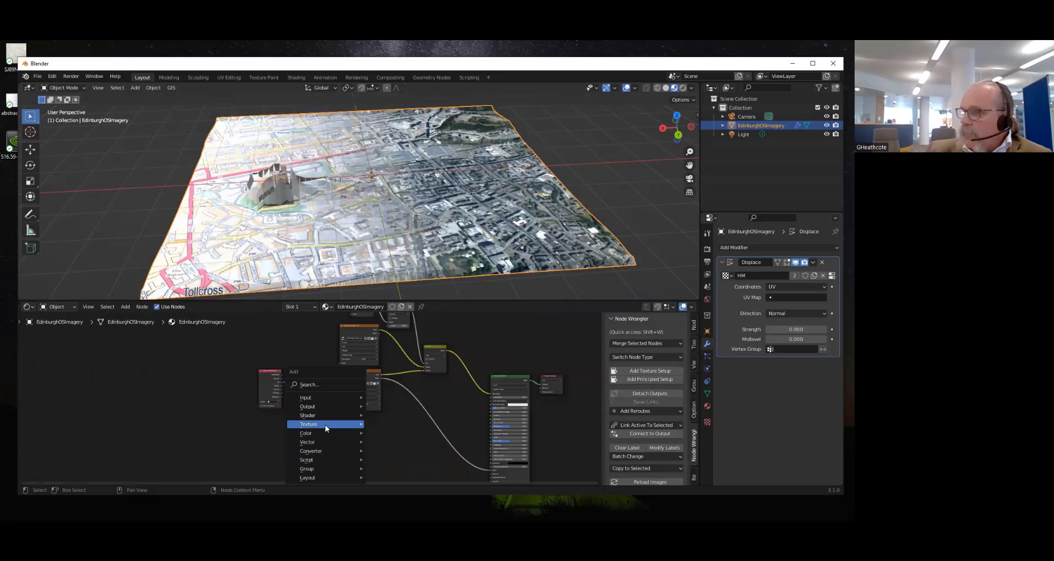
mouse_move(325, 424)
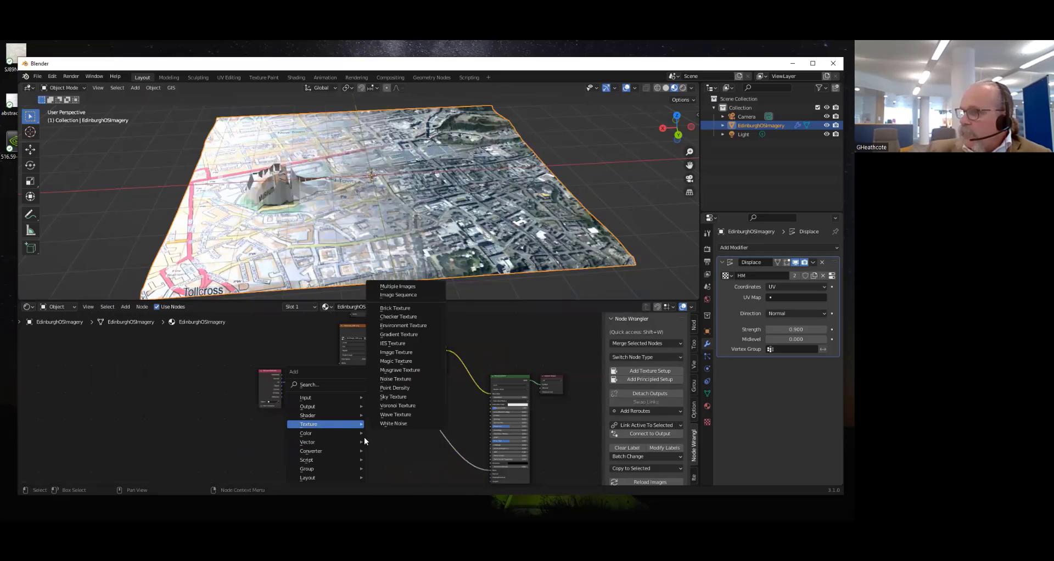
left_click(404, 362)
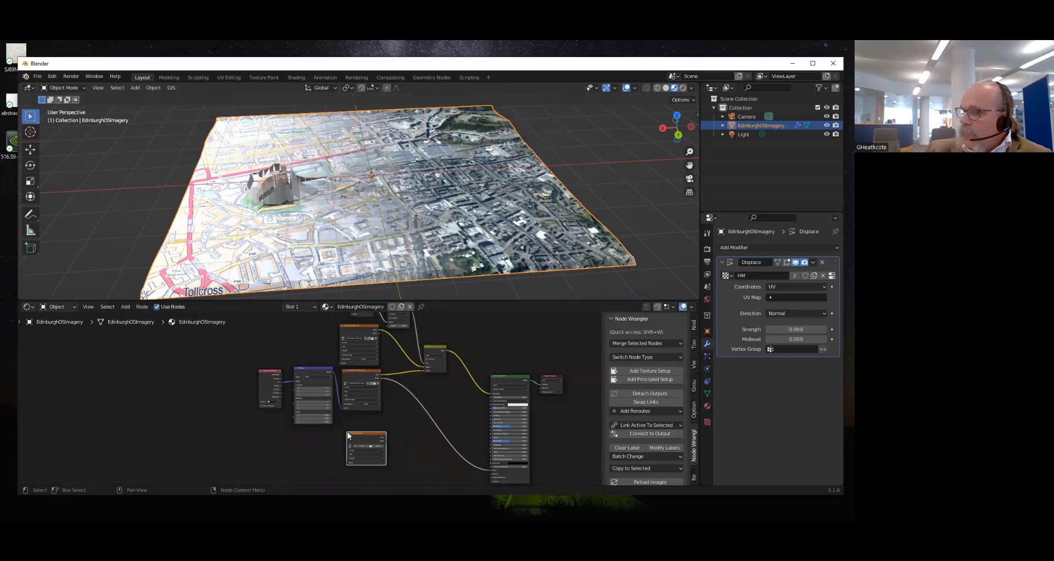
Connect the Mapping node's Vector output to the new Image Texture node's Vector input and position that node lower in the node tree
left_click(347, 431)
scroll(340, 436, "up", 3)
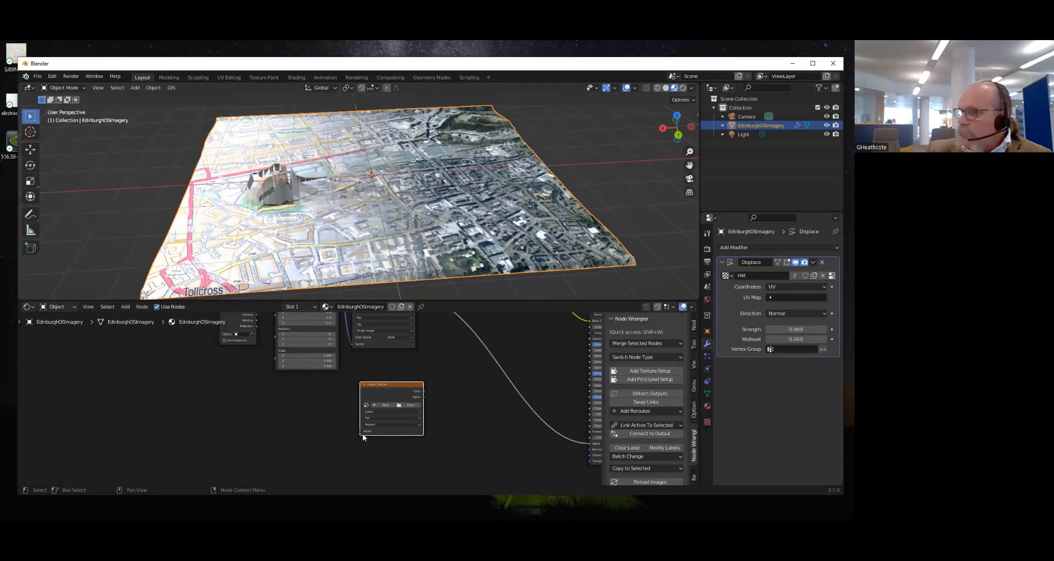
left_click_drag(361, 432, 337, 343)
middle_click_drag(432, 438, 363, 365)
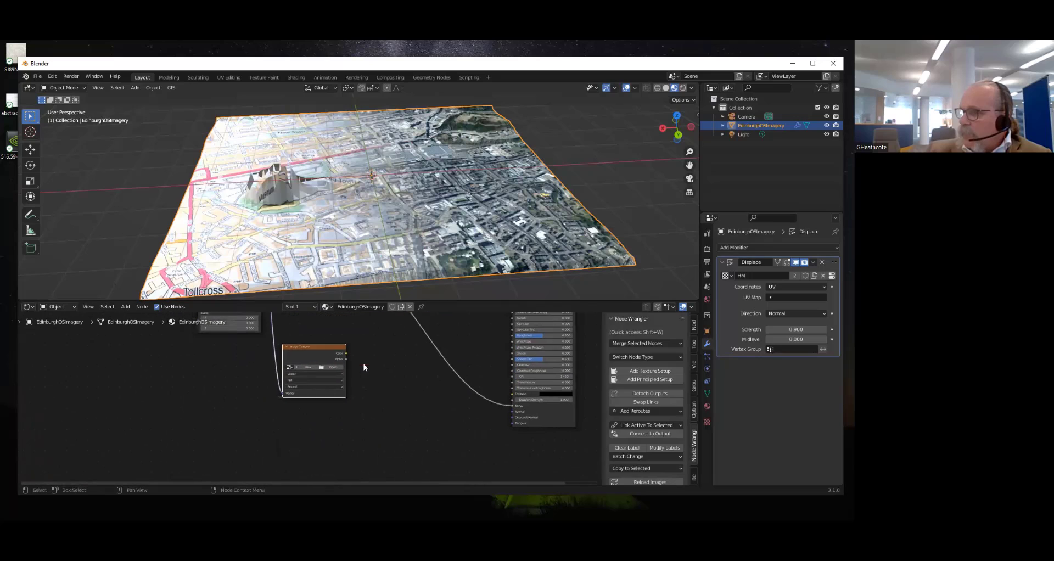
left_click_drag(336, 354, 350, 422)
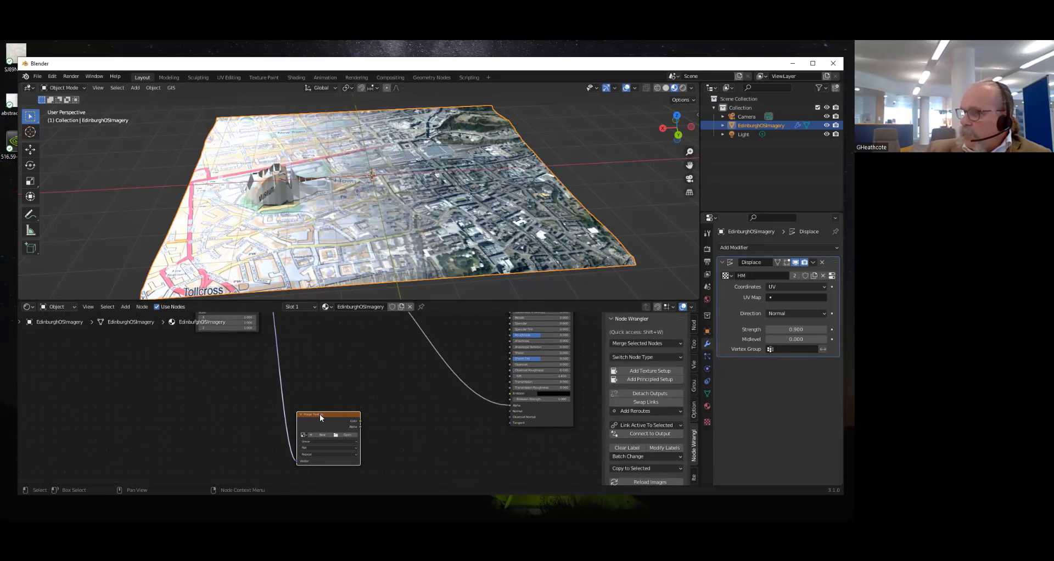
Load Edinburgh_RoadLinks.png from the 4_EdinburghTextures folder into the new Image Texture node
left_click(345, 436)
left_click(156, 356)
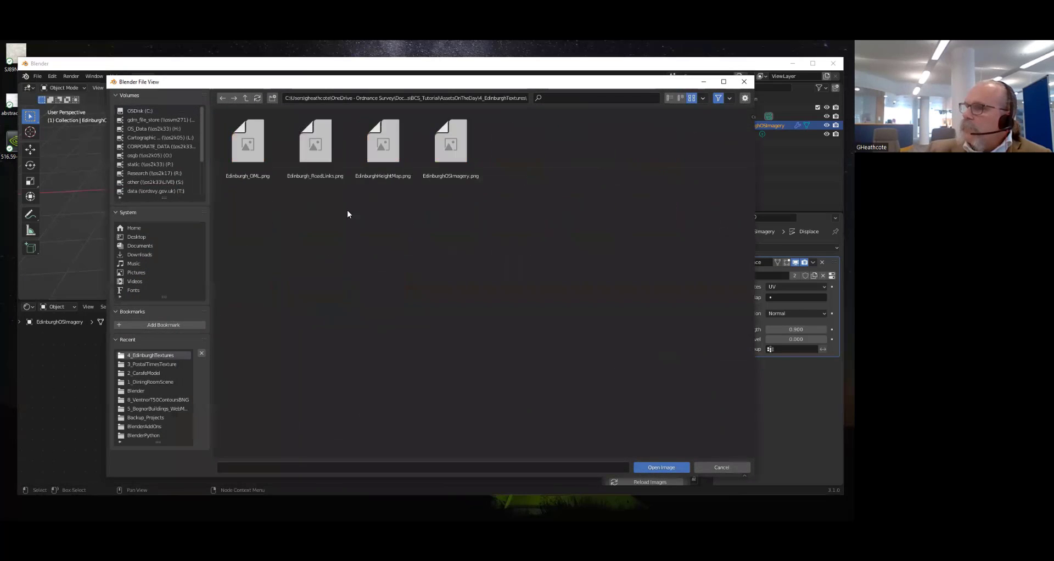
left_click(324, 161)
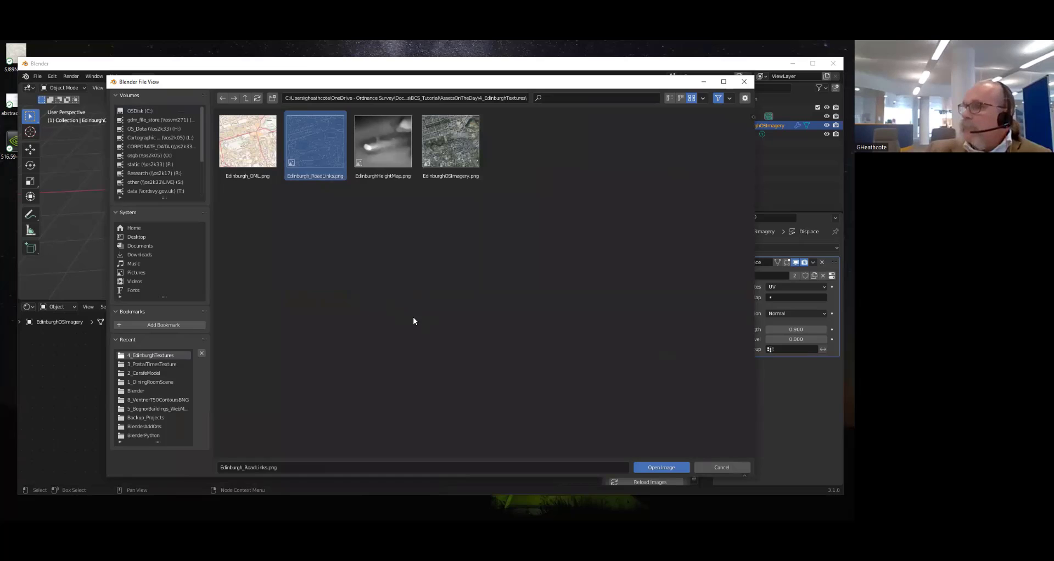
left_click(658, 467)
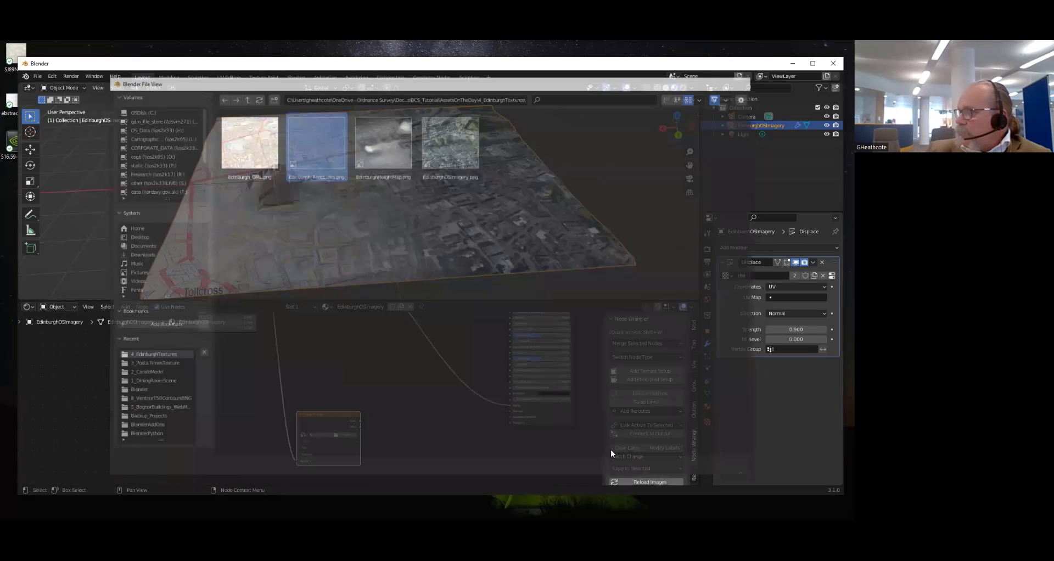
Add a ColorRamp node beside the RoadLinks texture and connect the texture's Color output to the ramp's Fac input
scroll(381, 423, "up", 2)
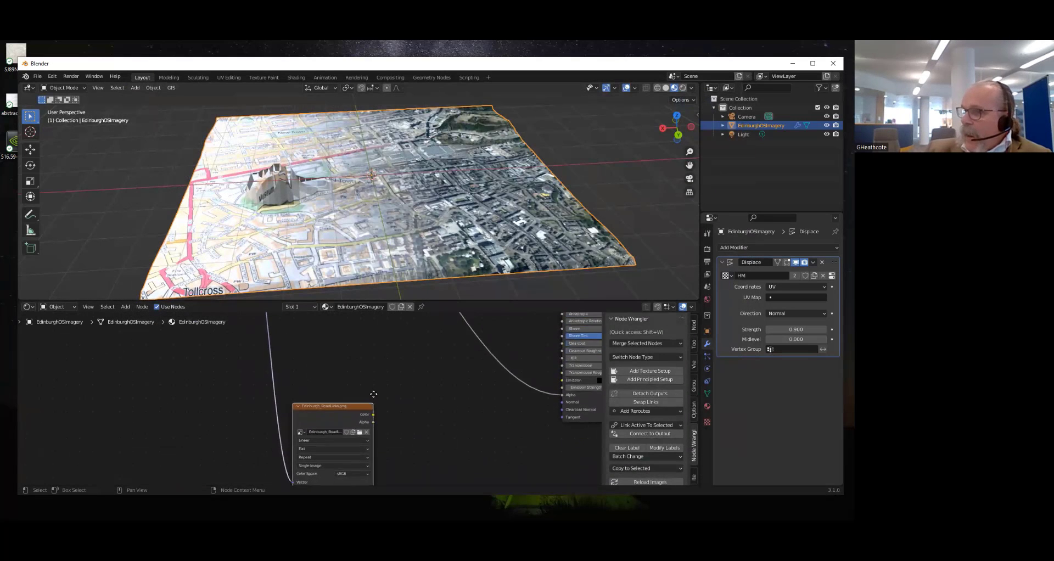
middle_click_drag(383, 410, 338, 370)
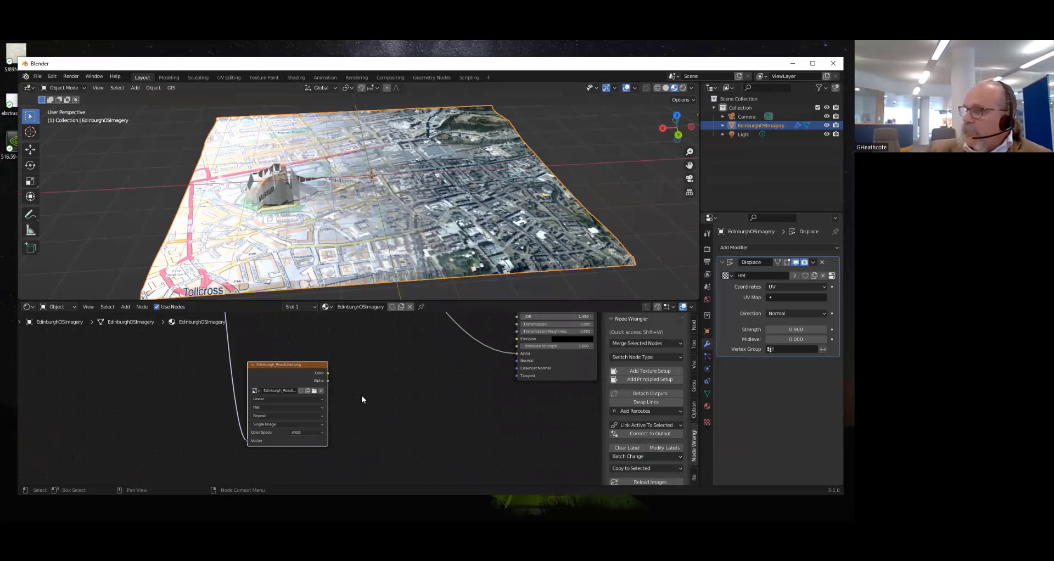
scroll(361, 395, "down", 3)
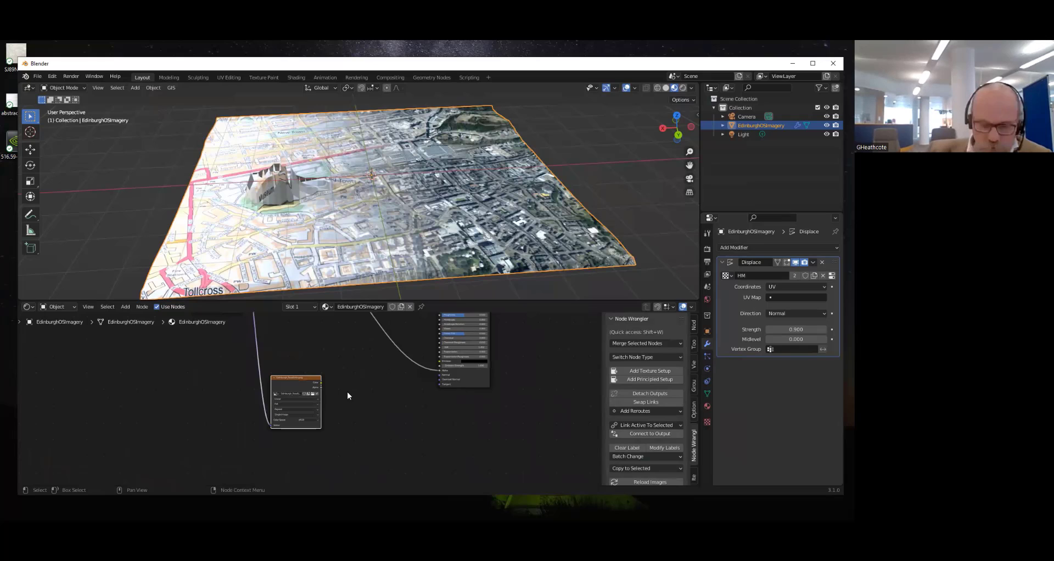
key("shift+a")
mouse_move(348, 393)
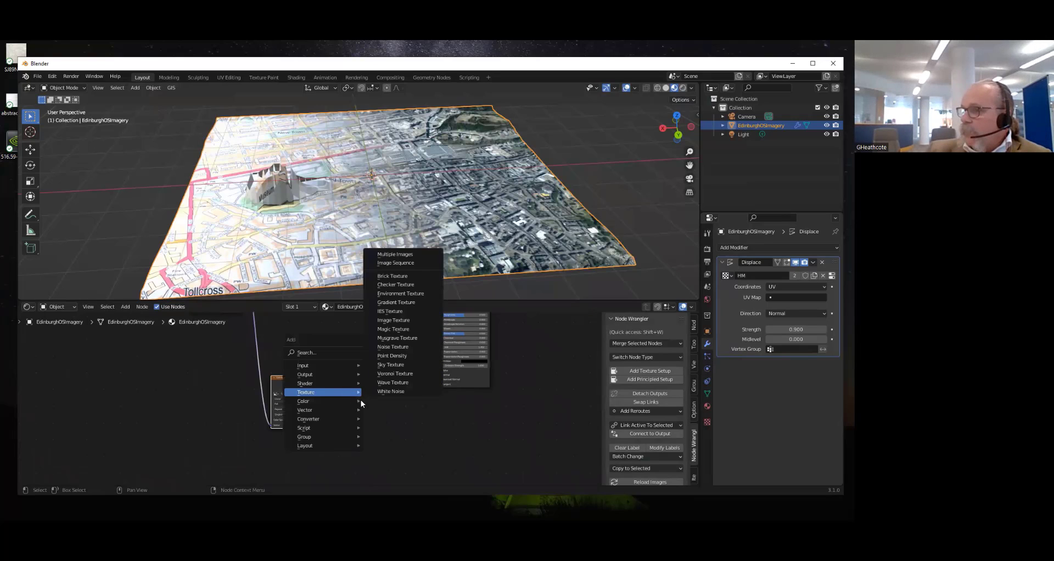
mouse_move(340, 419)
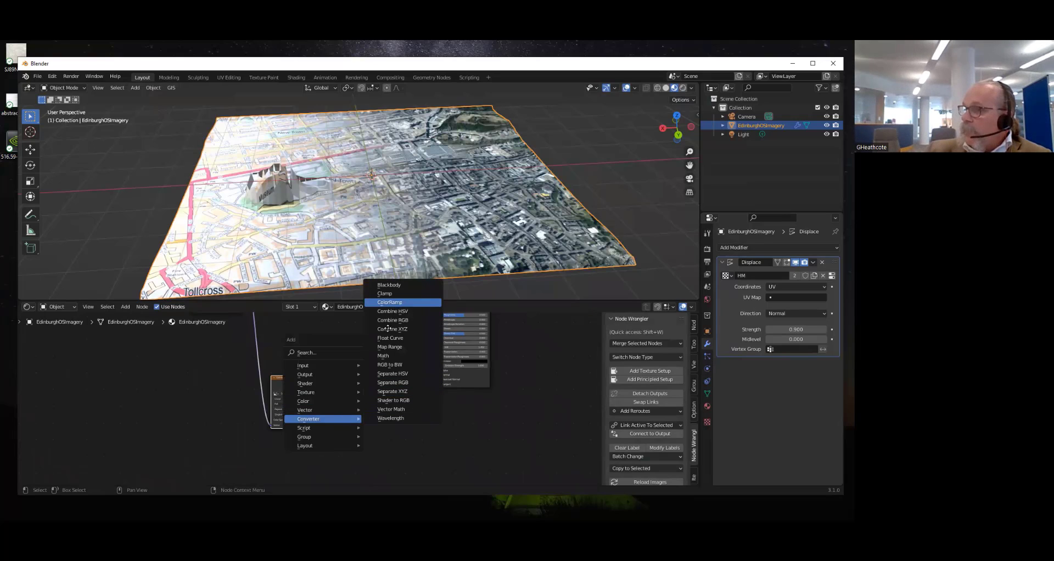
left_click(390, 303)
left_click(369, 404)
left_click_drag(321, 382, 345, 424)
Add an Emission shader after the ColorRamp and connect the ramp's Color output to the shader's Color input
scroll(466, 409, "up", 1)
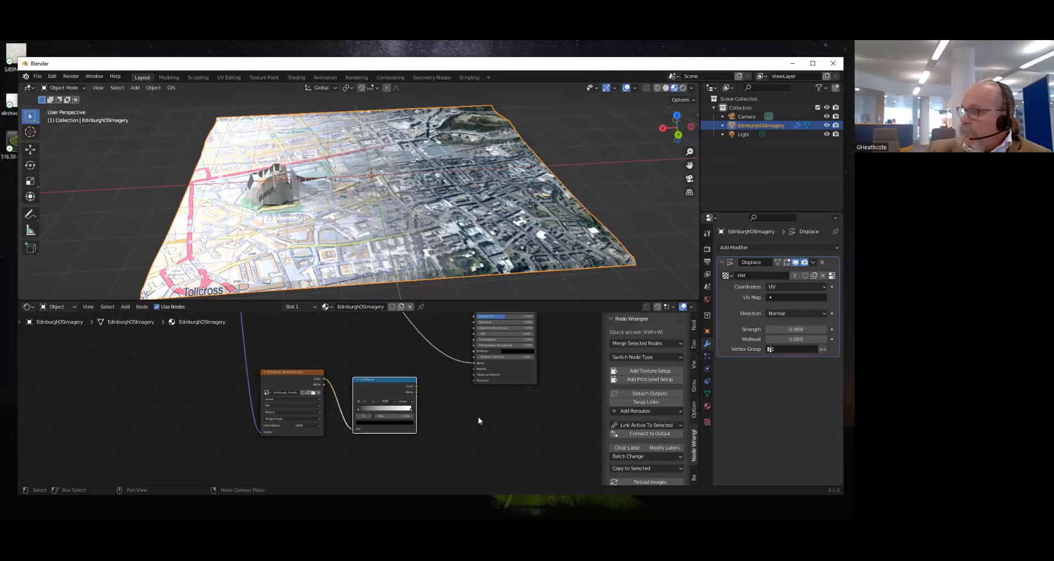
key("shift+a")
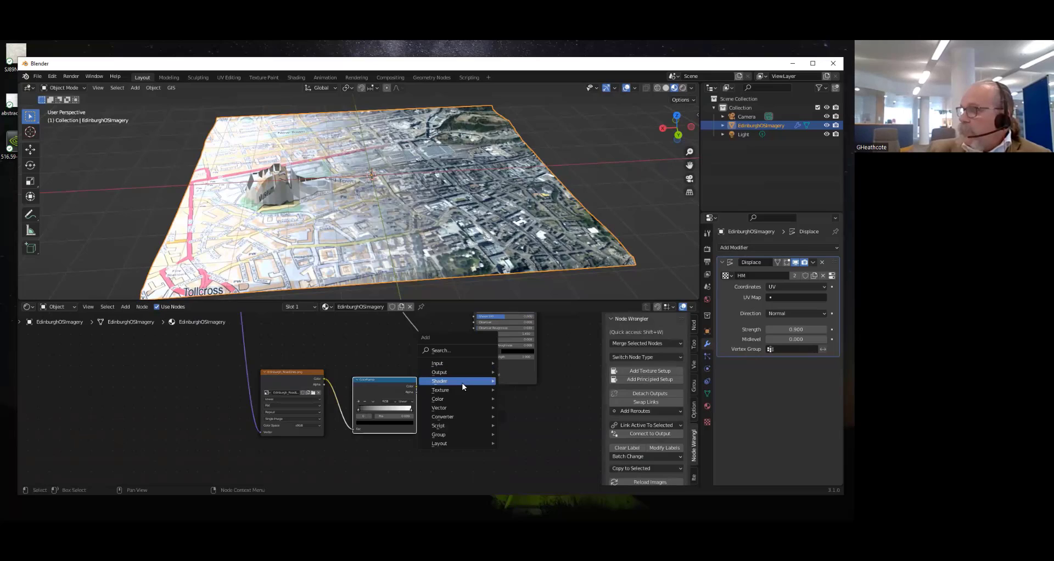
mouse_move(463, 386)
left_click(549, 265)
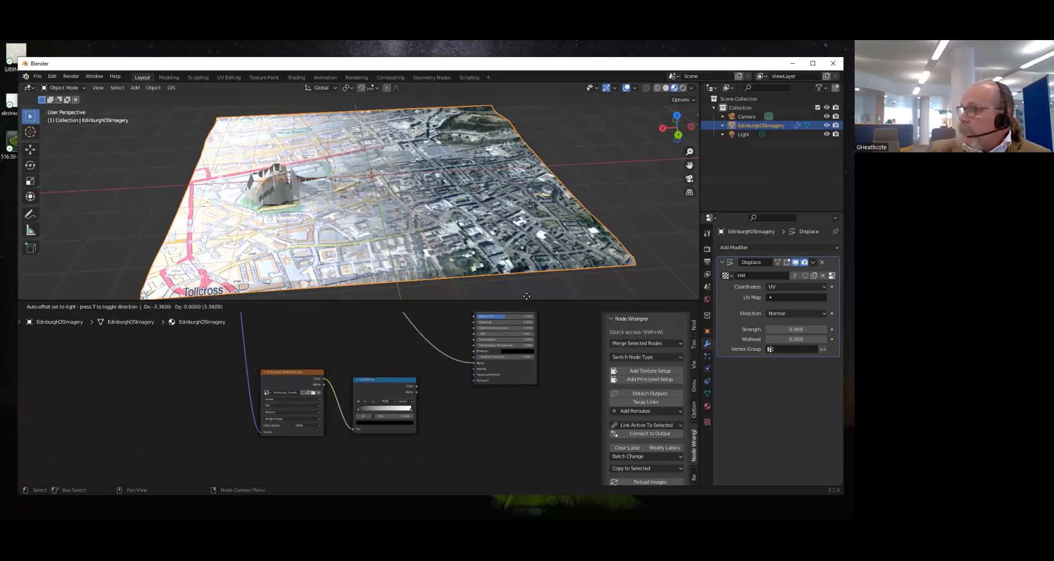
left_click(467, 405)
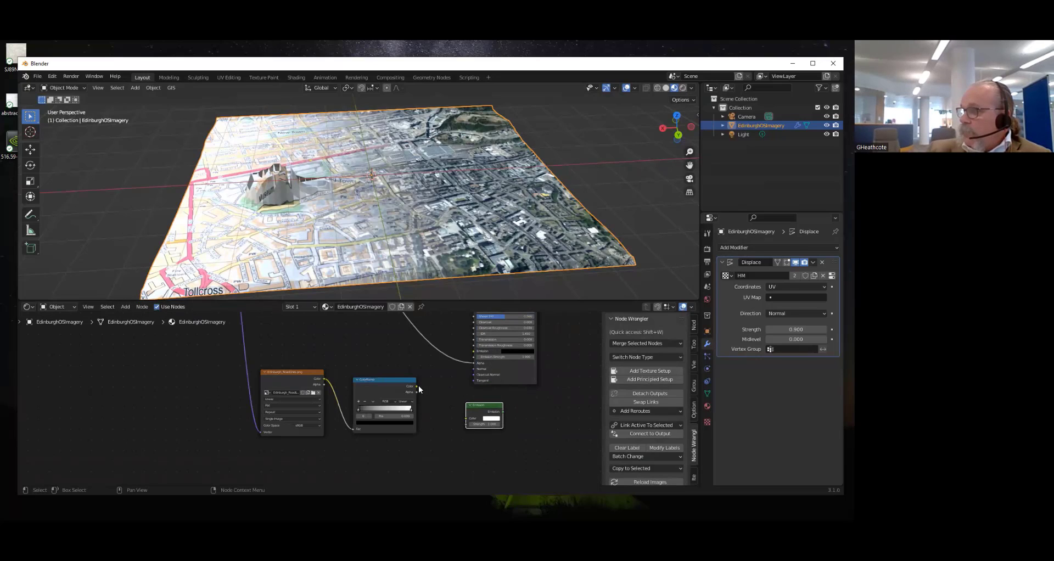
left_click_drag(415, 386, 467, 418)
Insert a Mix Shader between the Principled BSDF and a repositioned Material Output, and connect the Emission shader to its second Shader input
middle_click_drag(543, 389, 374, 397)
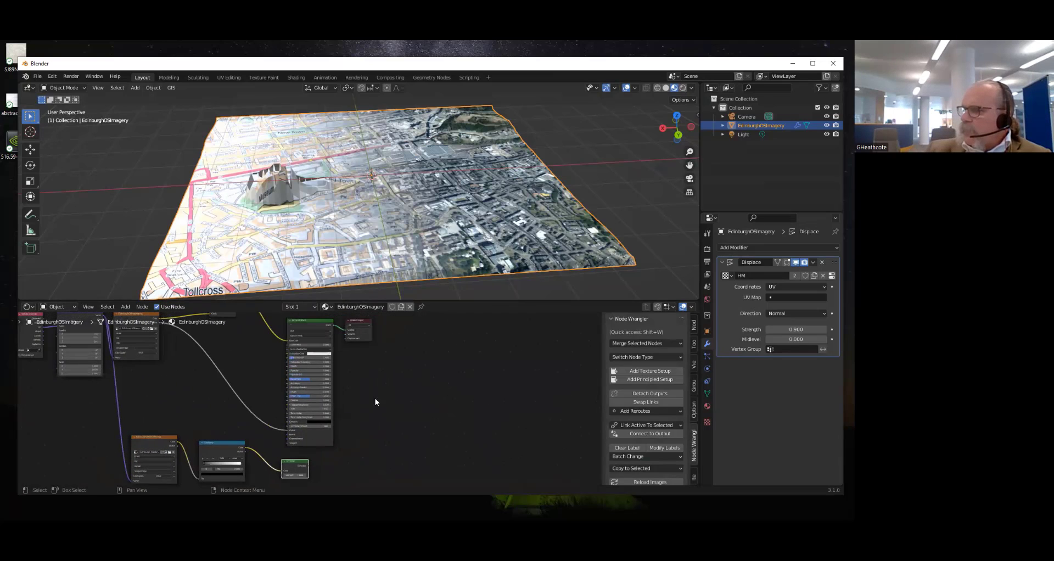
left_click(364, 329)
left_click(416, 399)
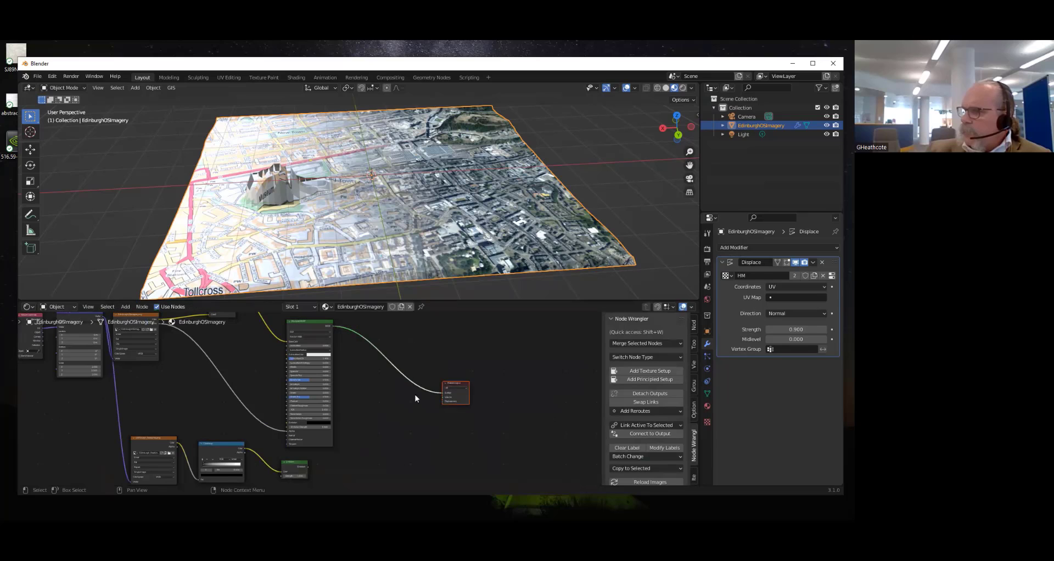
key("shift+a")
mouse_move(403, 395)
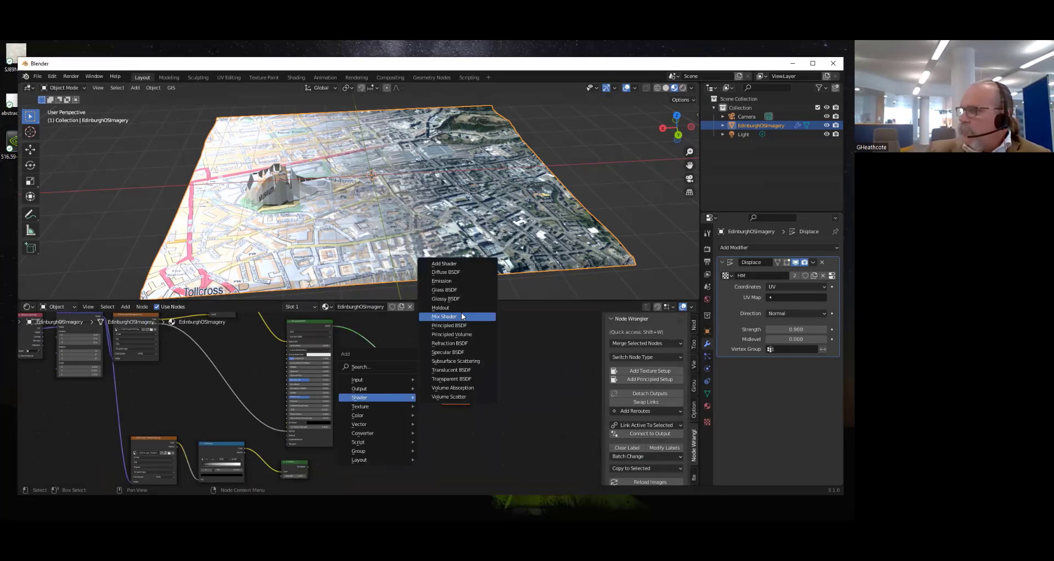
left_click(444, 317)
left_click(400, 374)
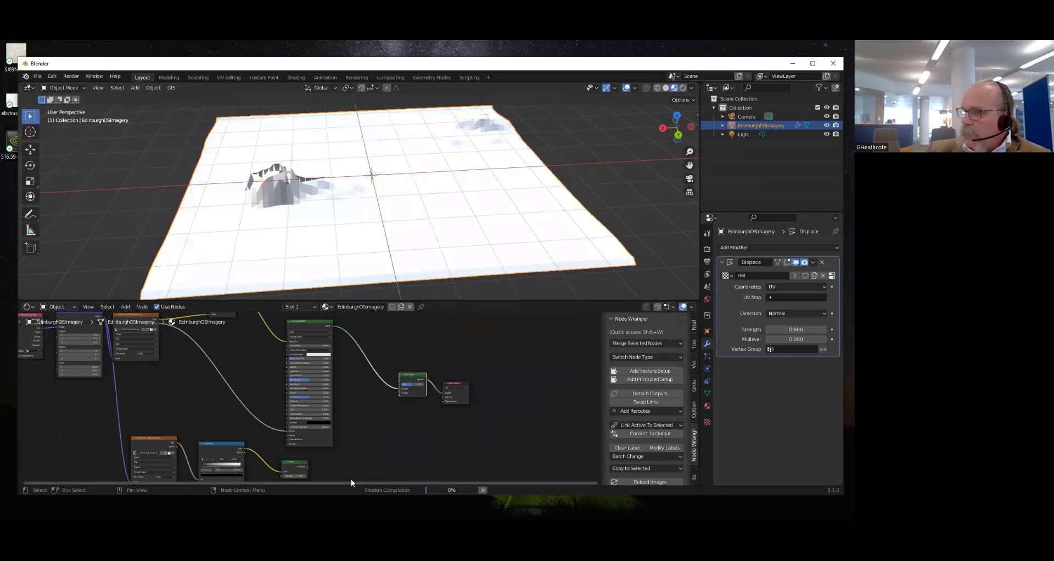
left_click_drag(307, 466, 397, 394)
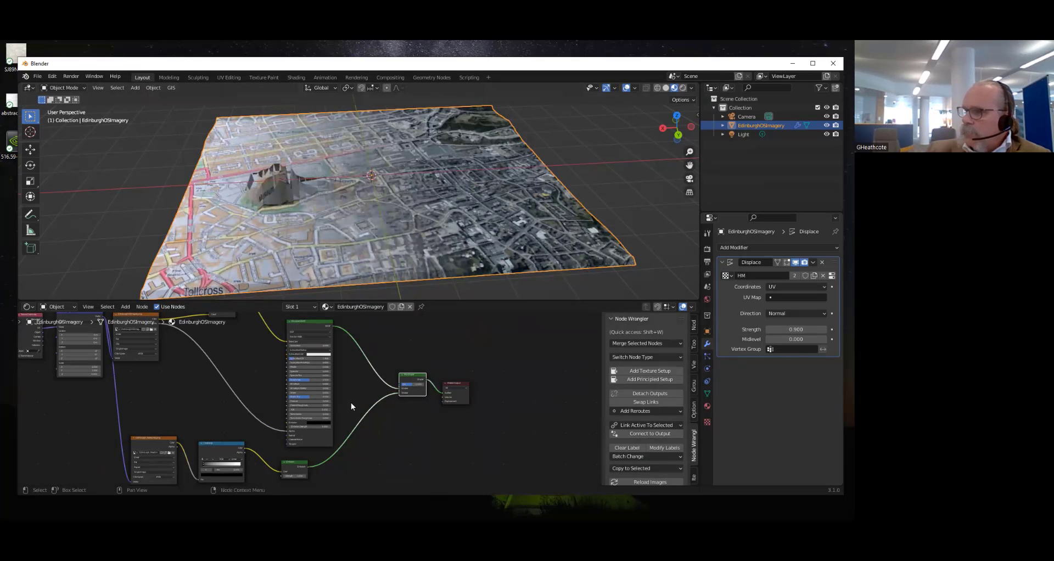
Change the ColorRamp's black stop to a golden orange colour
middle_click_drag(350, 406, 415, 371)
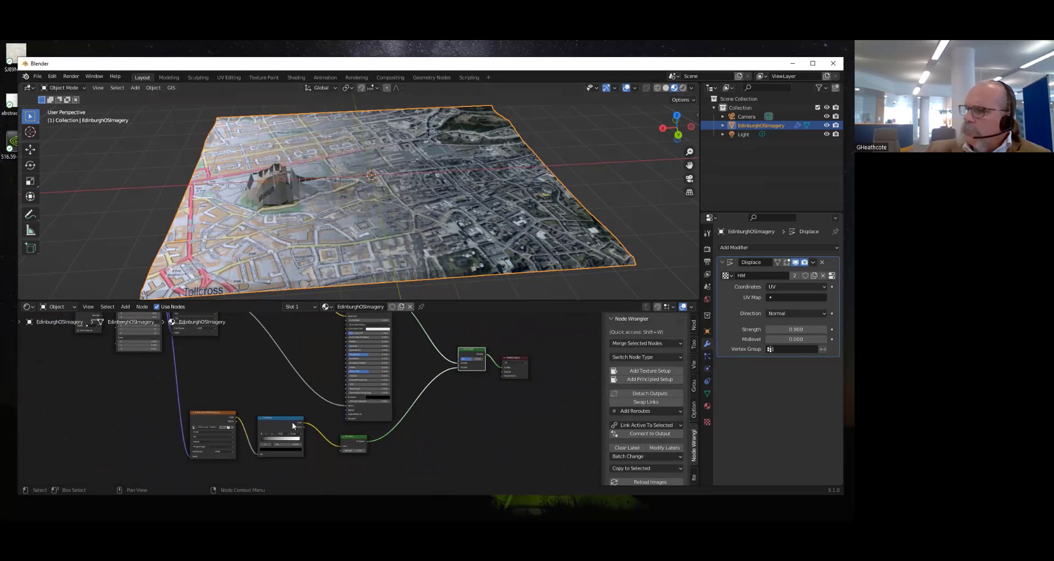
scroll(292, 423, "up", 2)
middle_click_drag(226, 403, 306, 483)
scroll(285, 346, "down", 1)
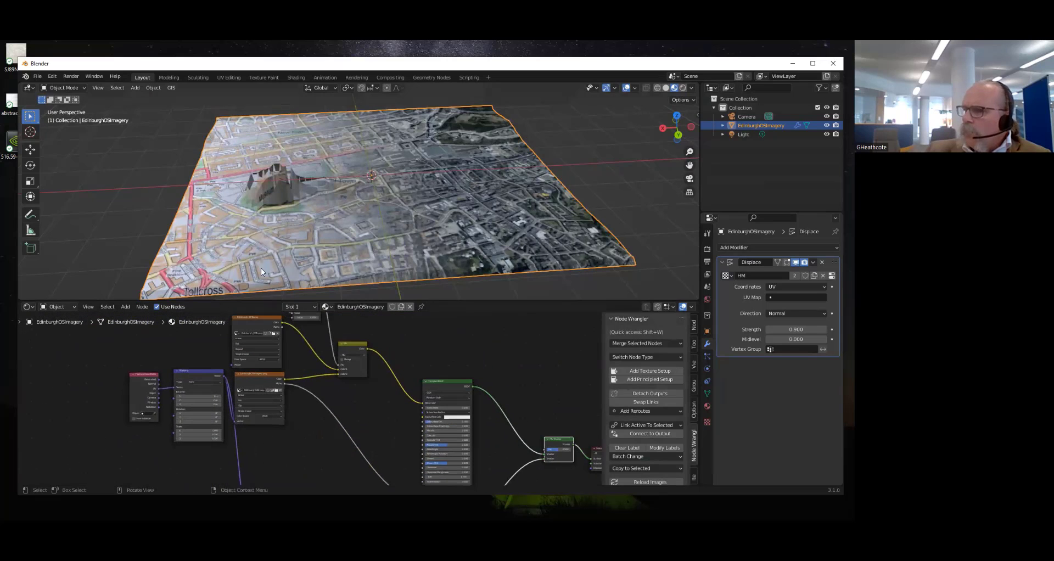
middle_click_drag(325, 413, 281, 311)
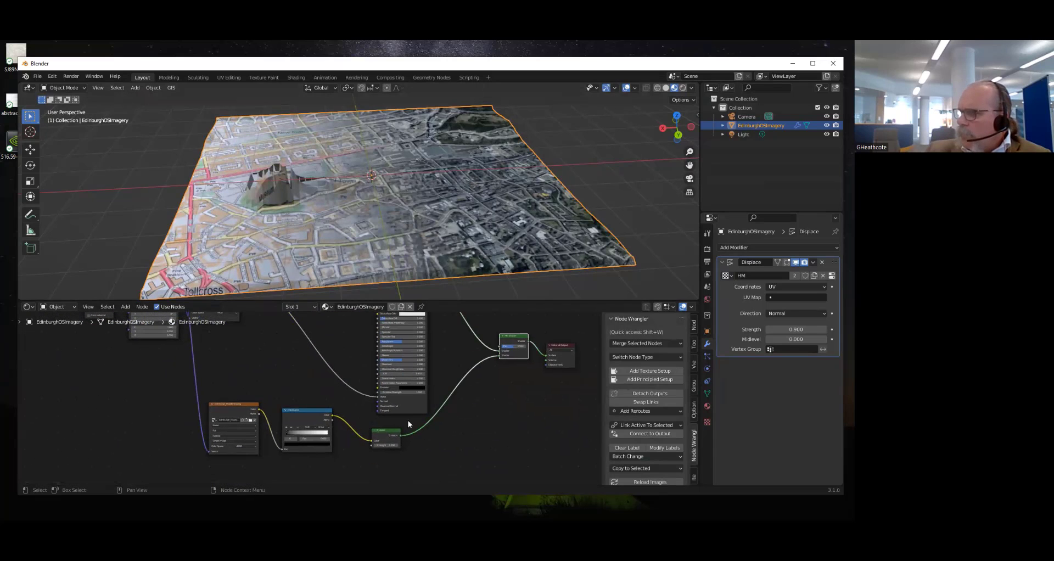
scroll(347, 445, "up", 1)
scroll(347, 446, "up", 2)
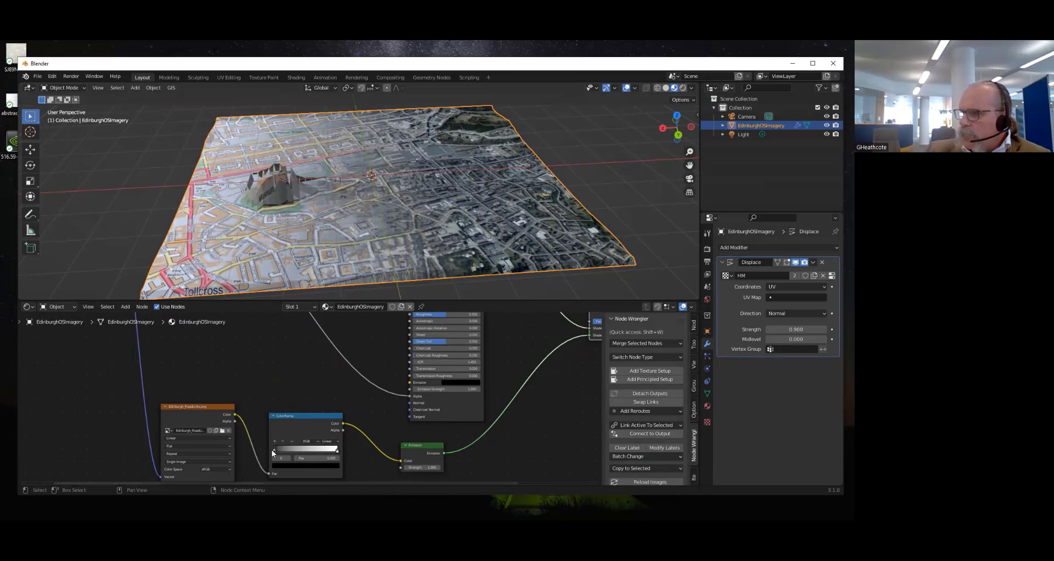
left_click(294, 466)
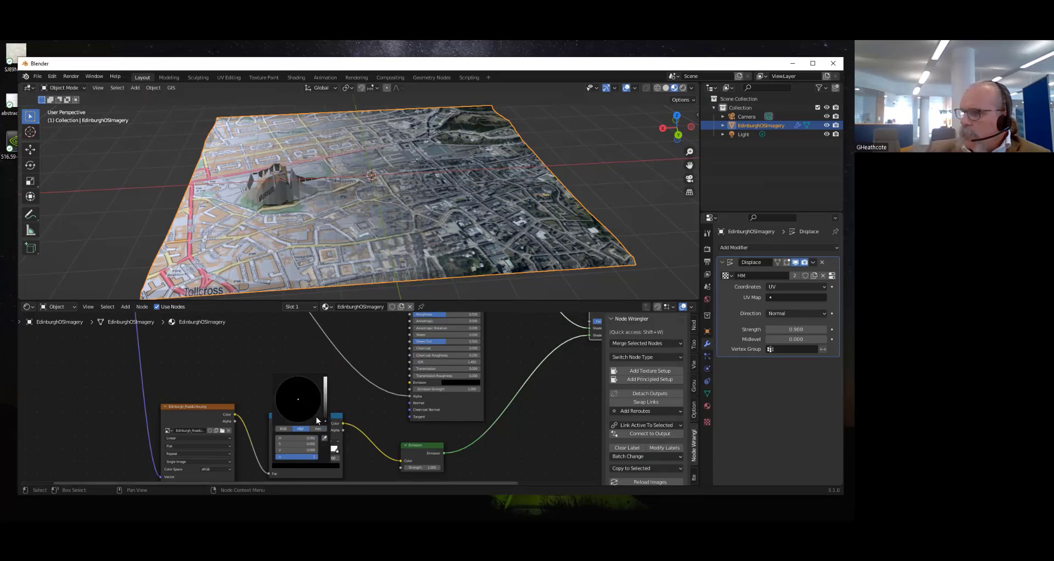
left_click(325, 388)
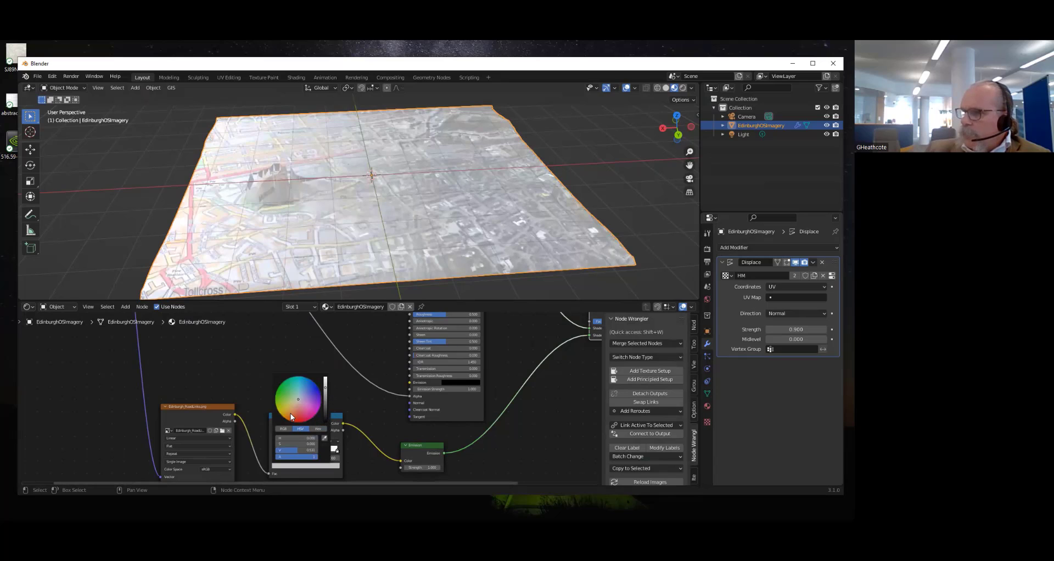
left_click_drag(292, 419, 281, 414)
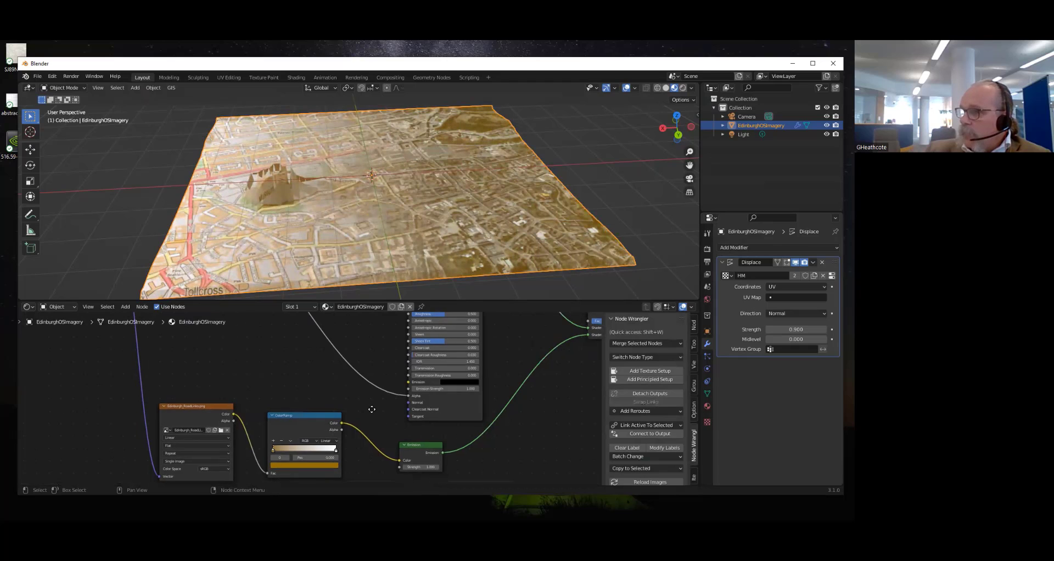
Connect the RoadLinks texture's Alpha output to the Mix Shader's Fac input so only the roads use the Emission shader
middle_click_drag(371, 412, 358, 376)
scroll(360, 381, "down", 2)
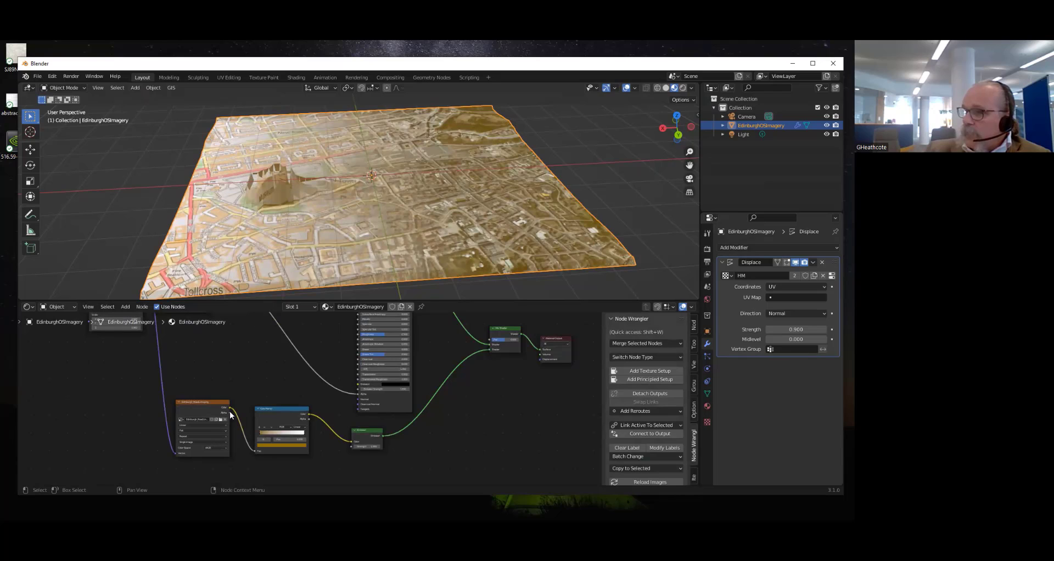
left_click_drag(230, 412, 490, 337)
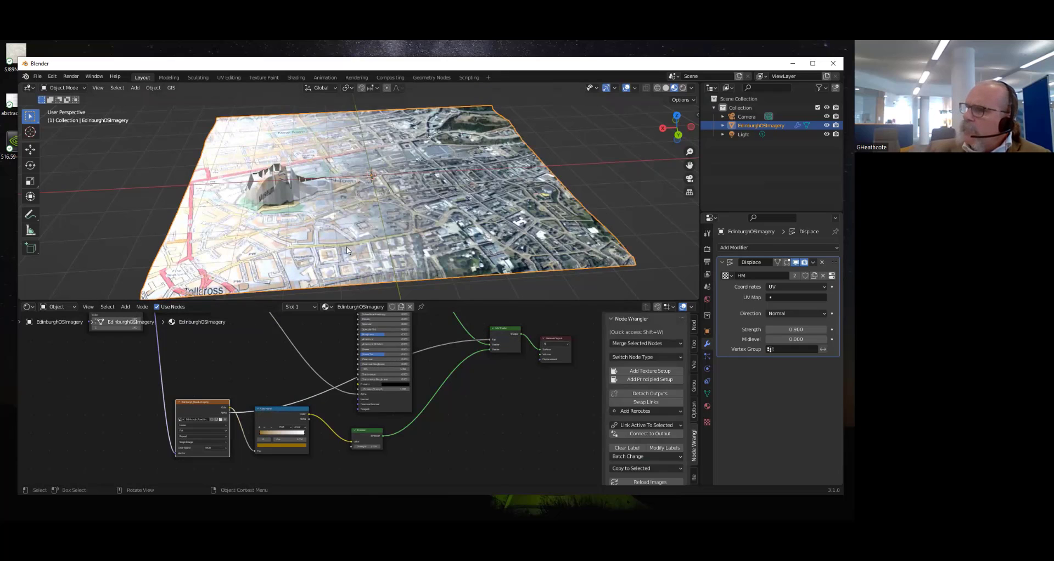
Raise the Emission shader's Strength to brighten the road lines on the terrain
scroll(379, 241, "up", 5)
middle_click_drag(389, 264, 294, 442)
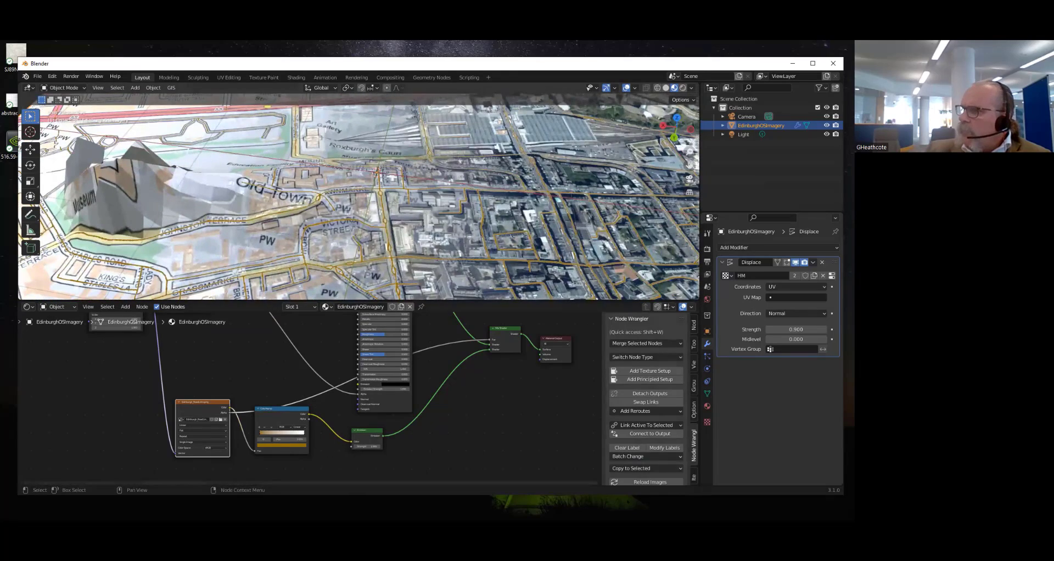
left_click_drag(358, 444, 384, 444)
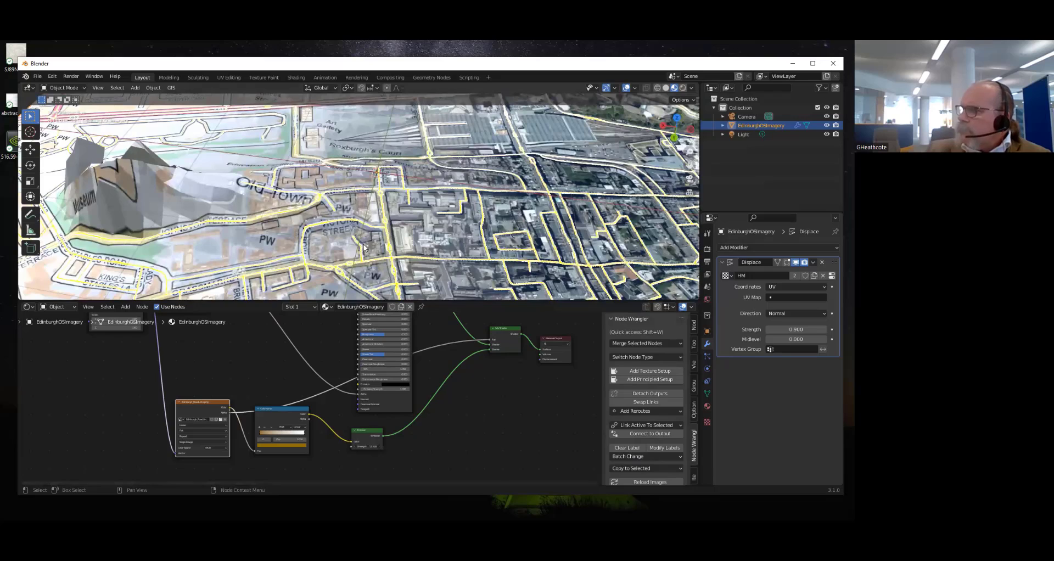
Enable Bloom in the Eevee render settings
middle_click_drag(347, 271, 390, 410)
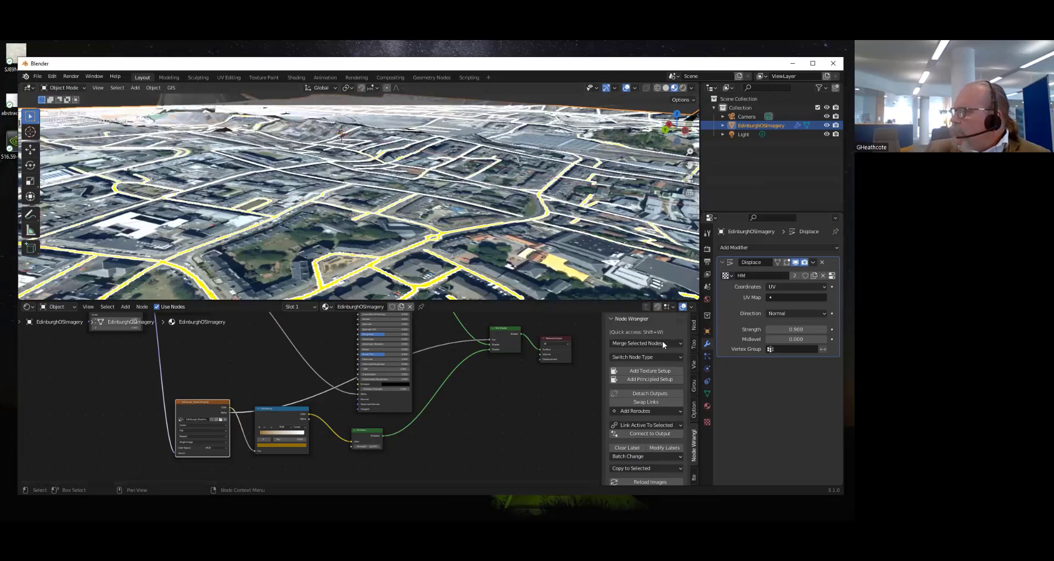
left_click(708, 250)
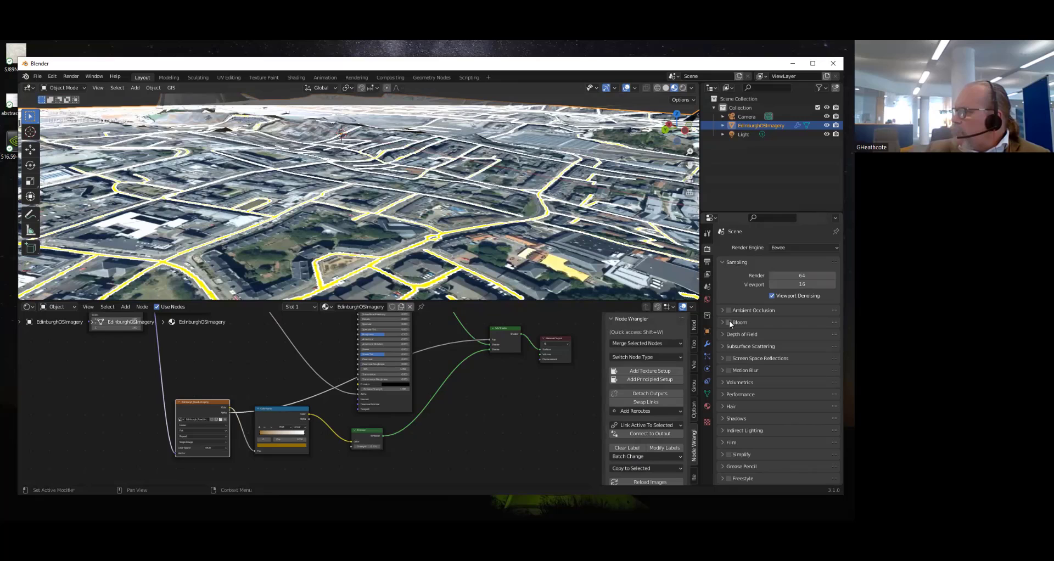
left_click(729, 322)
Increase the Emission shader's Strength further to intensify the bloom glow along the roads
left_click_drag(374, 445, 448, 446)
scroll(294, 202, "down", 6)
scroll(297, 219, "up", 6)
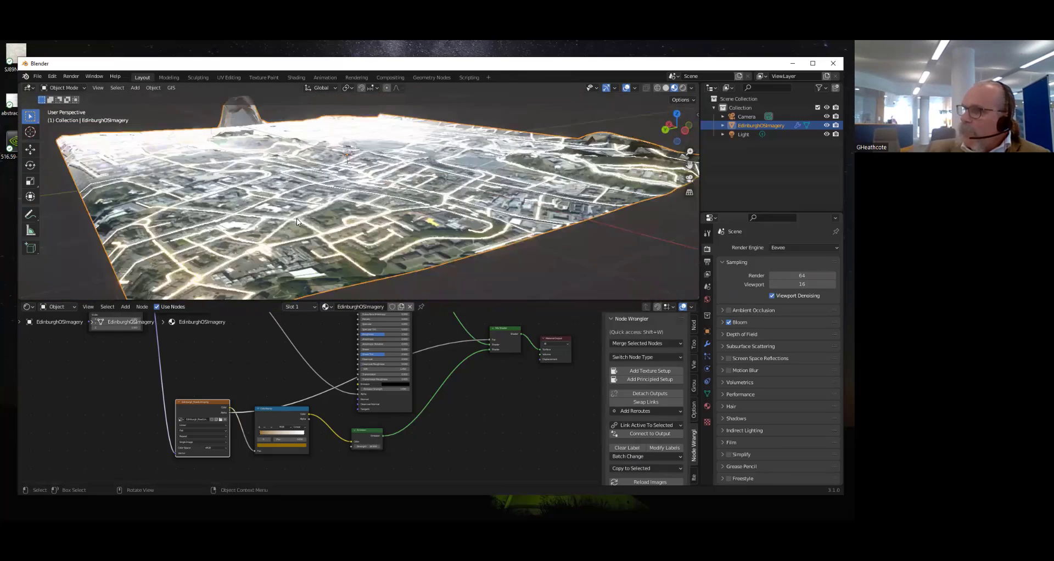
scroll(297, 219, "up", 2)
middle_click_drag(428, 386, 430, 410)
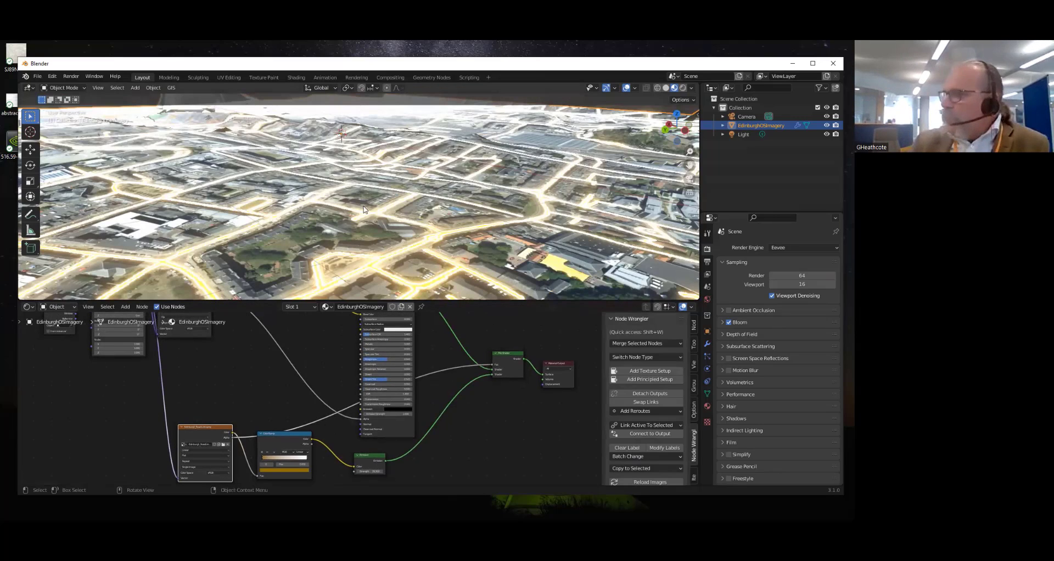
Examine the glowing road lines across the Edinburgh terrain and the complete material node network that produces them
scroll(334, 163, "down", 5)
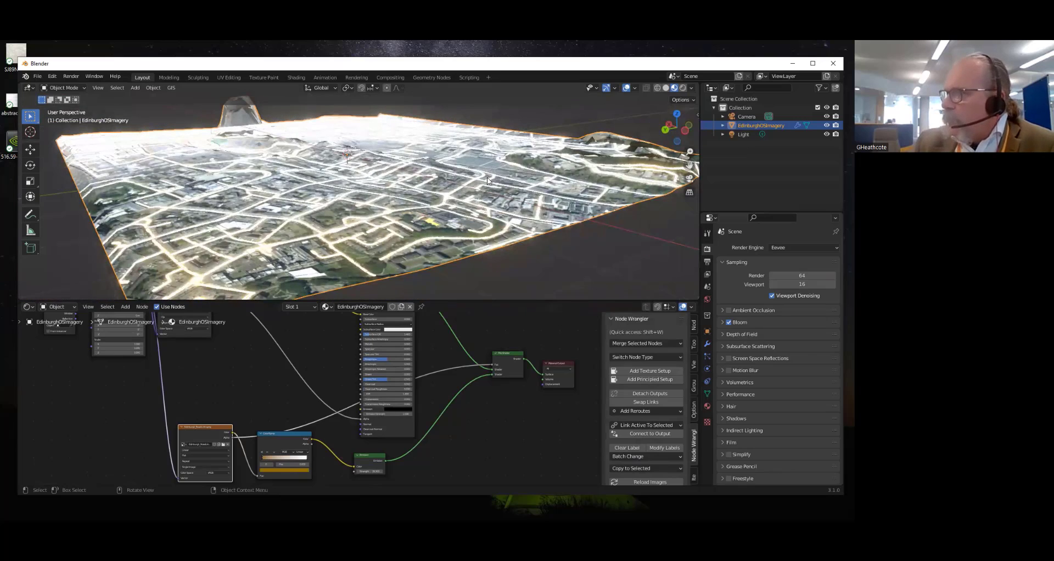
scroll(330, 409, "up", 2)
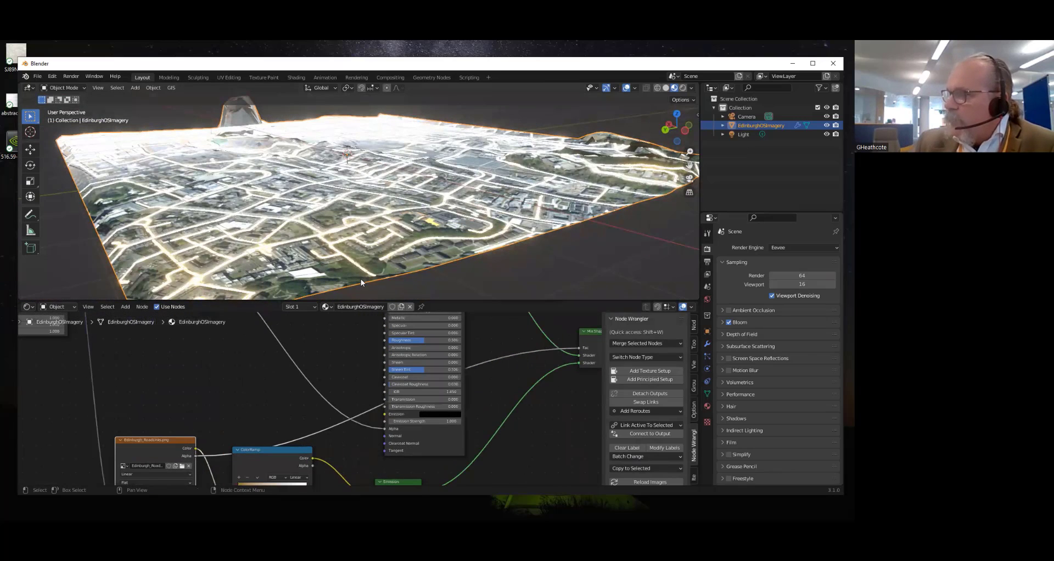
middle_click_drag(364, 252, 324, 365)
scroll(292, 358, "down", 4)
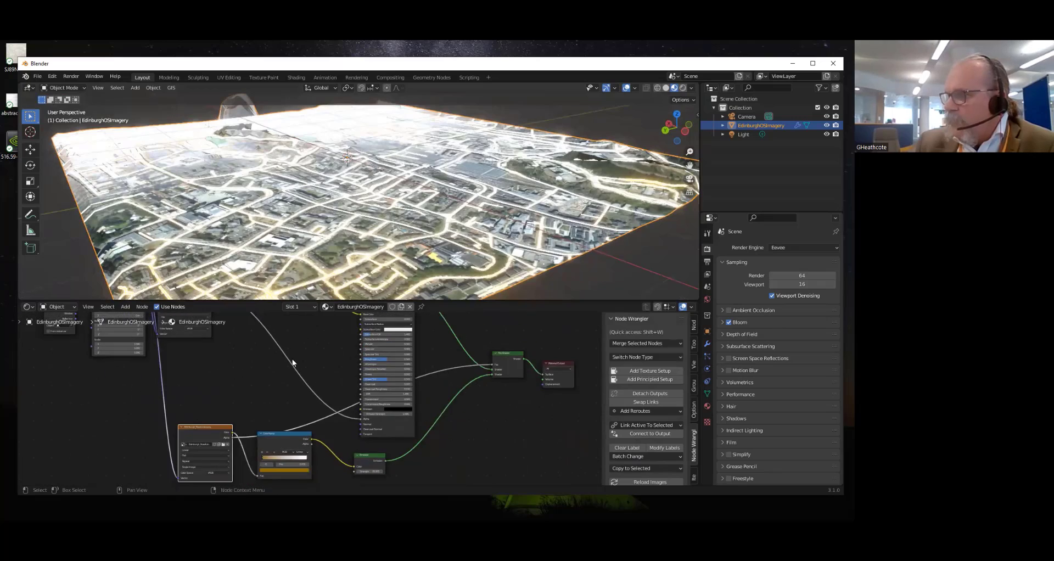
middle_click_drag(220, 389, 242, 447)
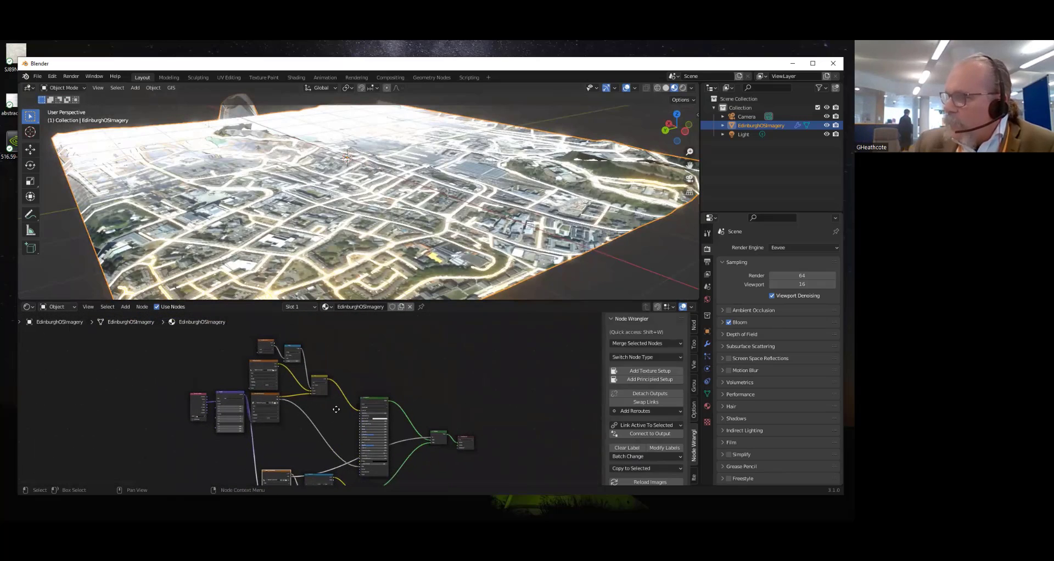
middle_click_drag(199, 418, 210, 370)
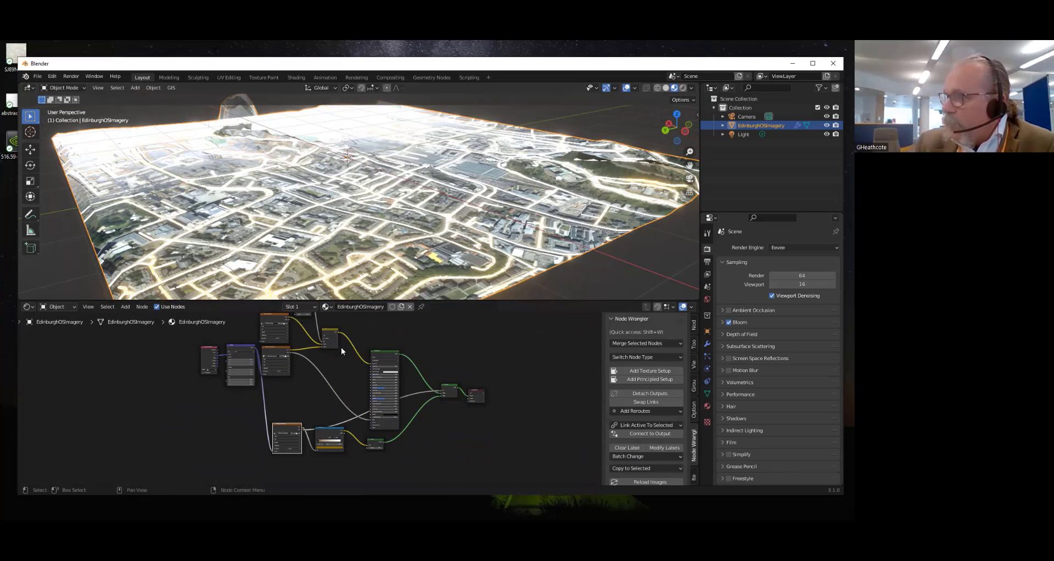
middle_click_drag(445, 321, 448, 342)
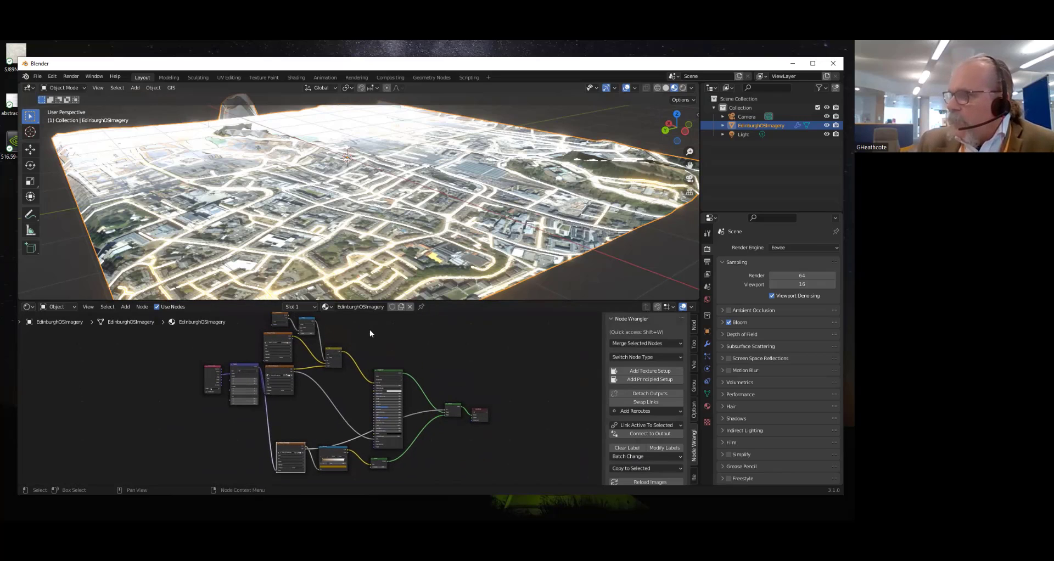
Start a new General file without saving the current scene and delete the default cube
left_click(37, 77)
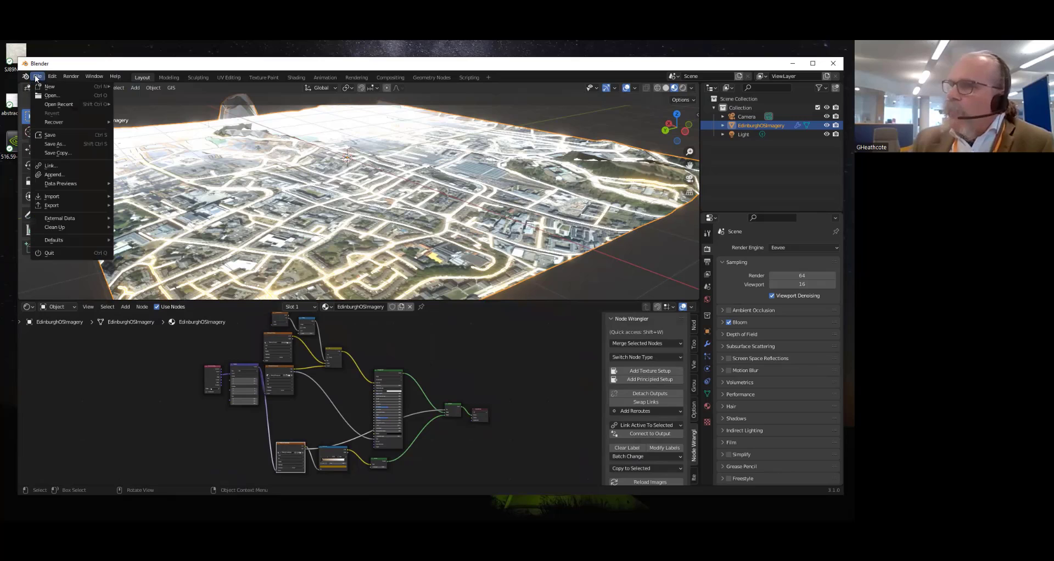
mouse_move(53, 77)
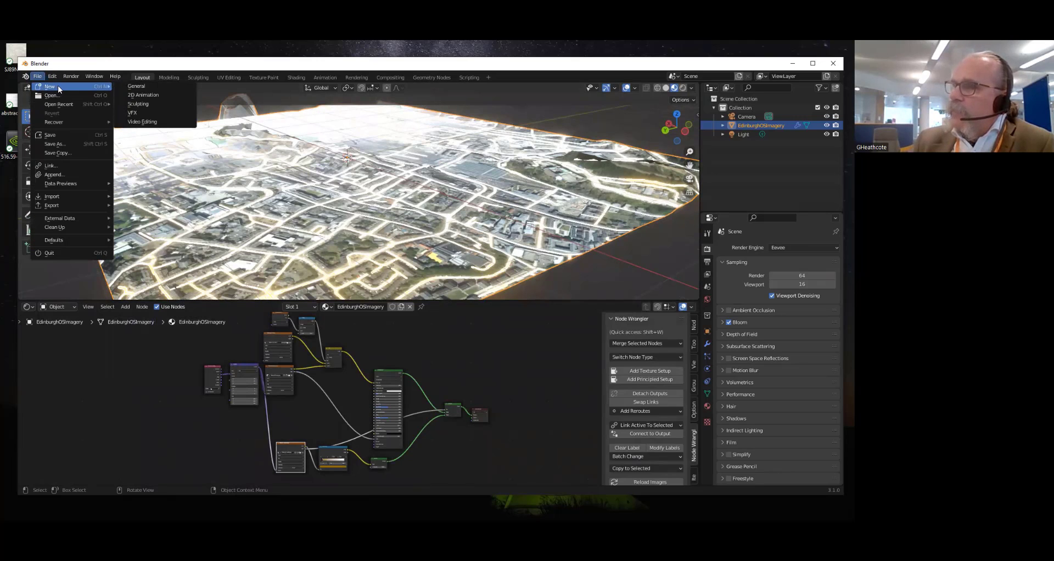
left_click(138, 86)
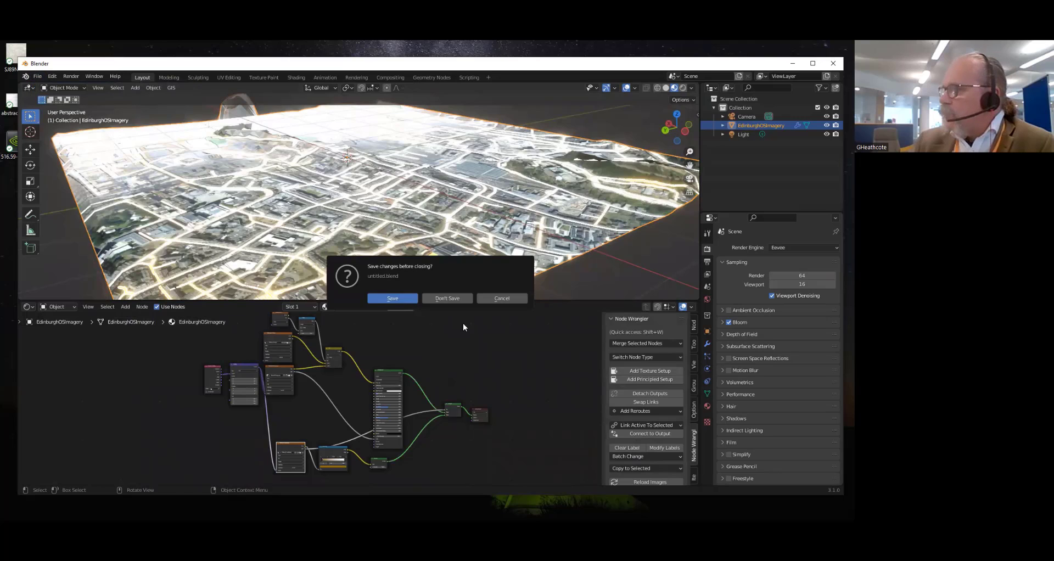
left_click(444, 299)
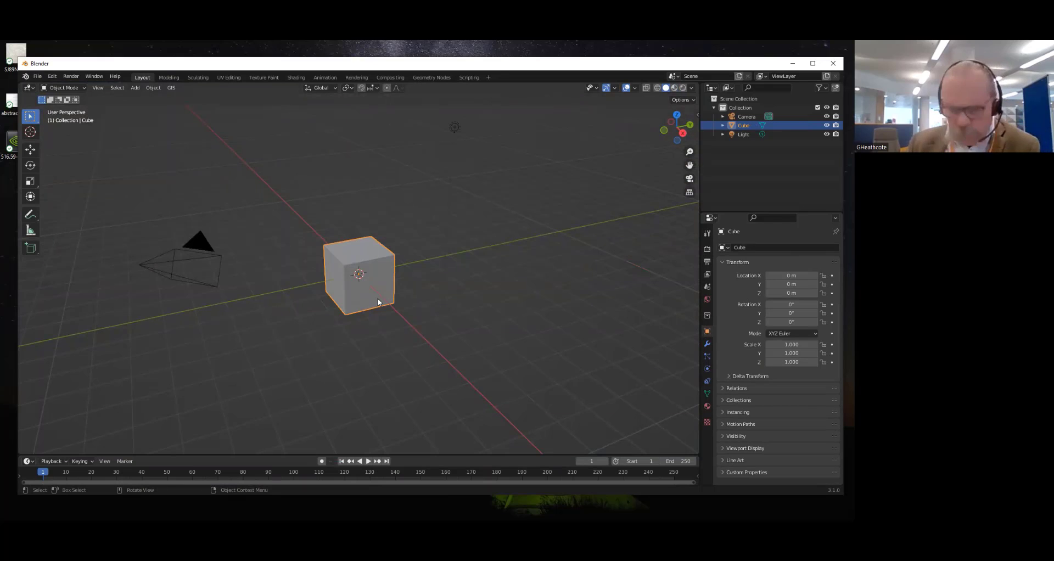
key("x")
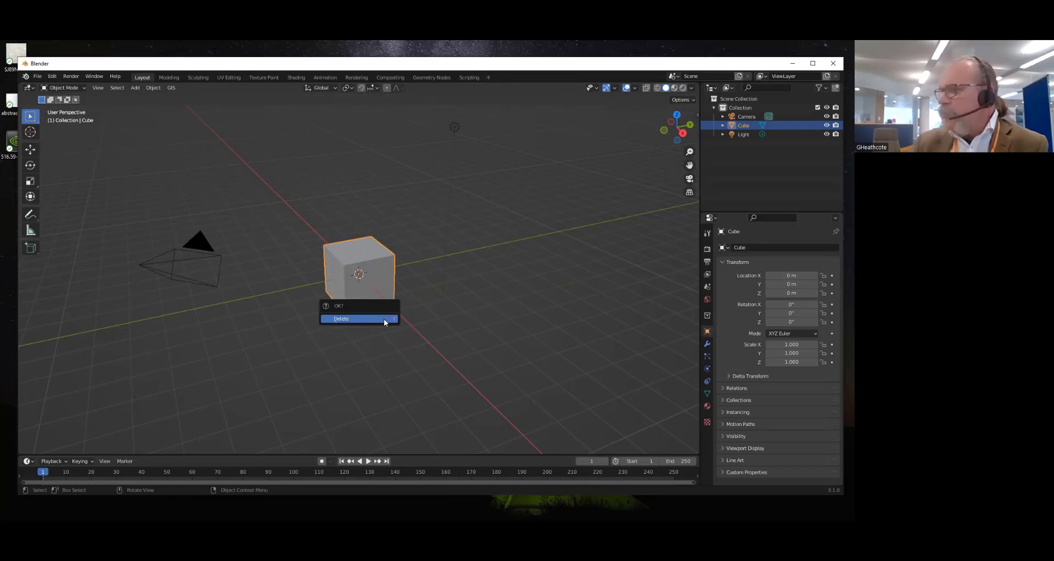
left_click(384, 322)
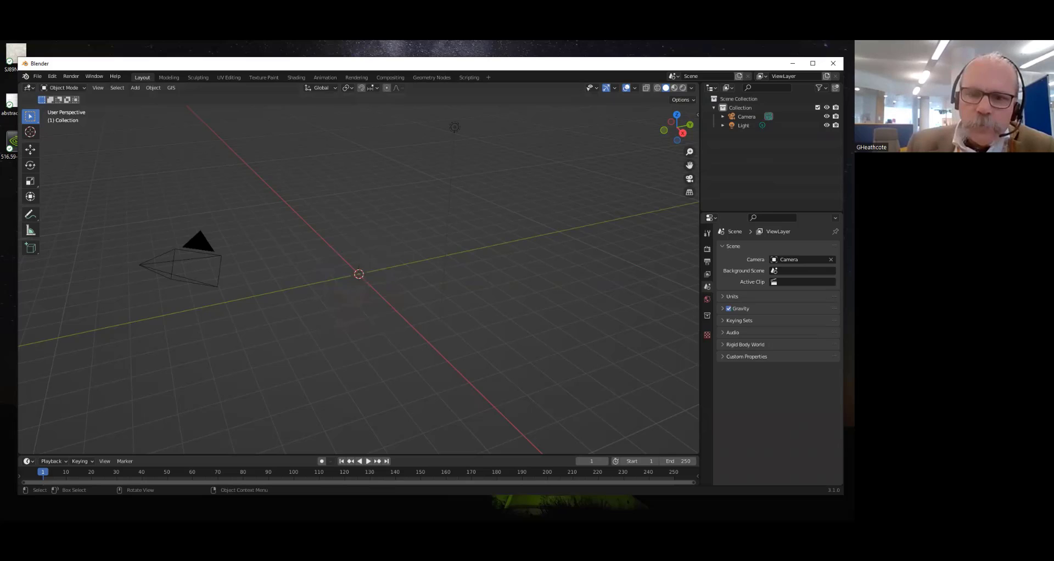
Switch to the PowerPoint slide show, view the BlenderGIS download slide, and return to Blender
key("alt+Tab")
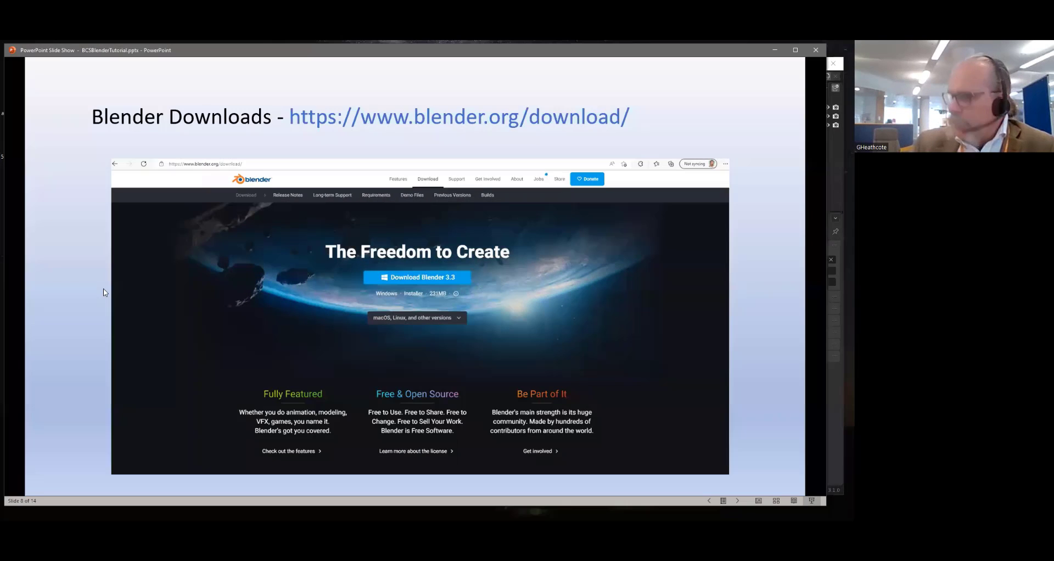
key("Right")
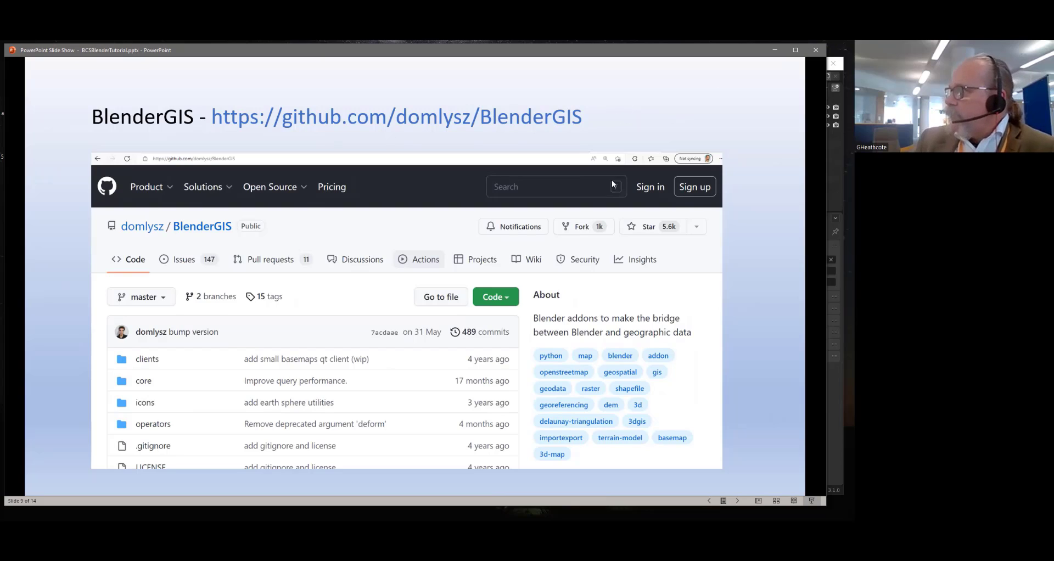
left_click(777, 49)
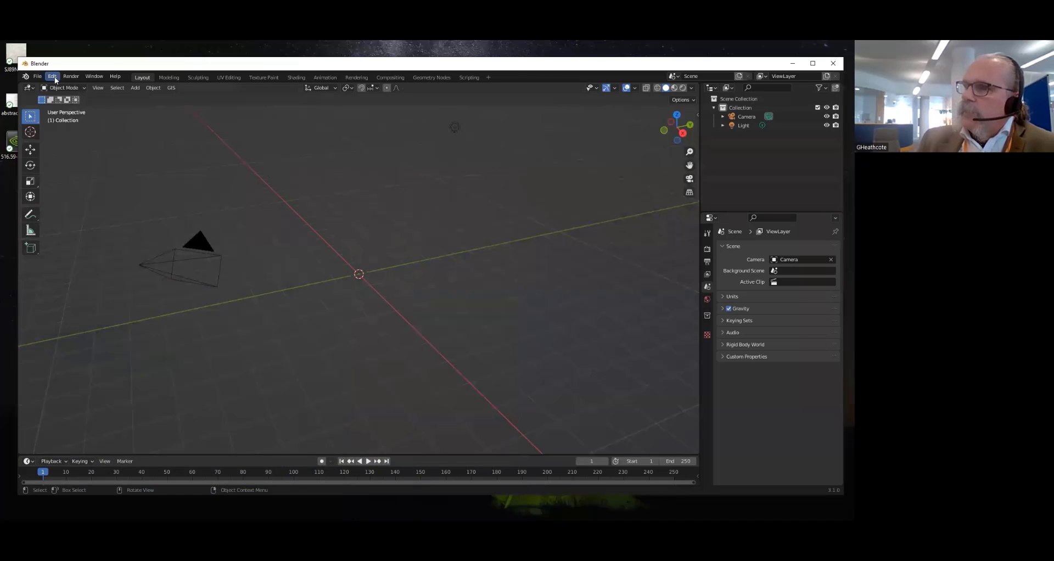
Check the BlenderGIS entry in the add-on preferences and look over the GIS commands it provides
left_click(53, 77)
left_click(78, 202)
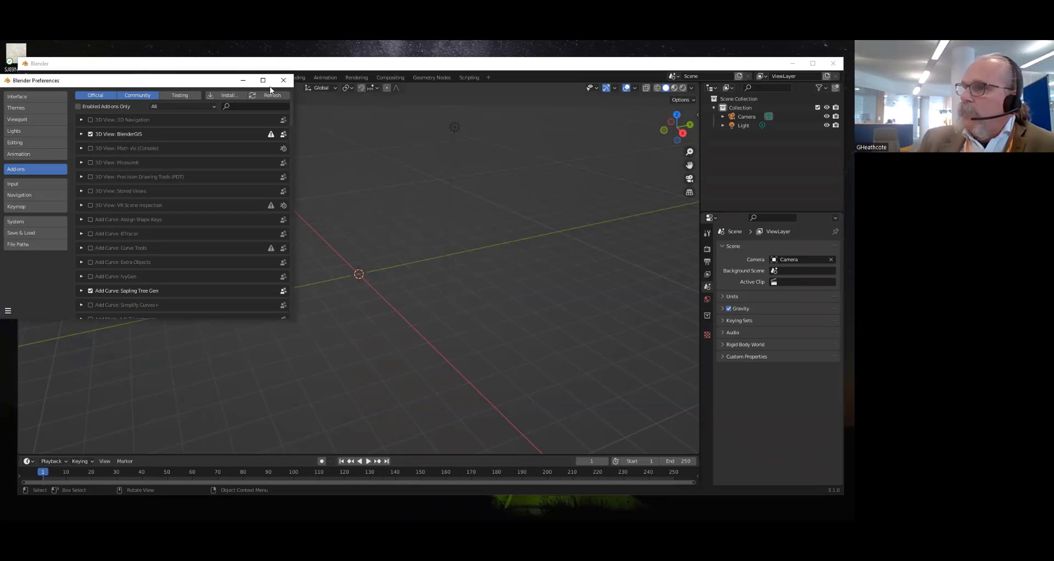
left_click(283, 80)
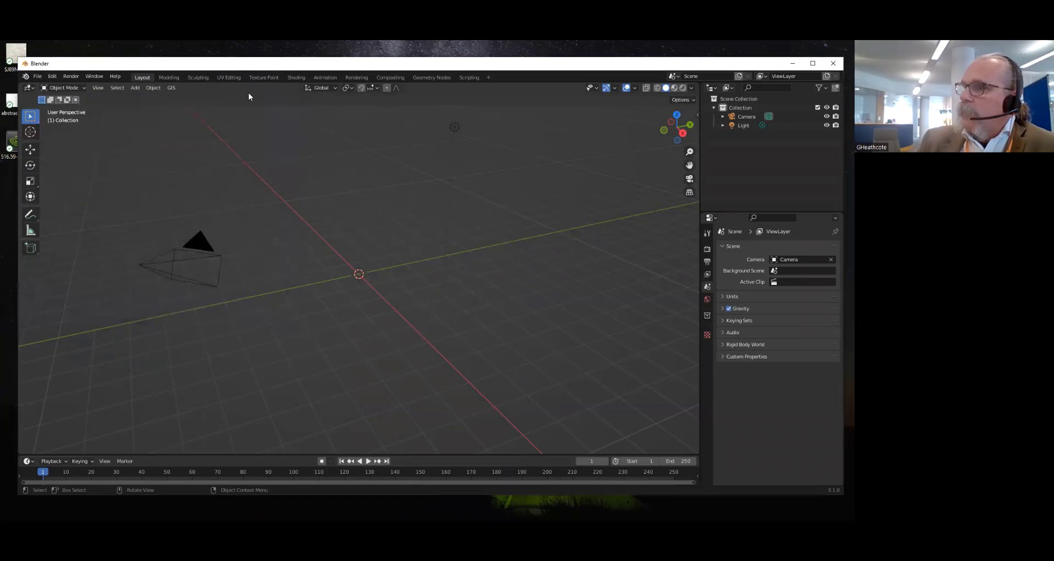
left_click(171, 87)
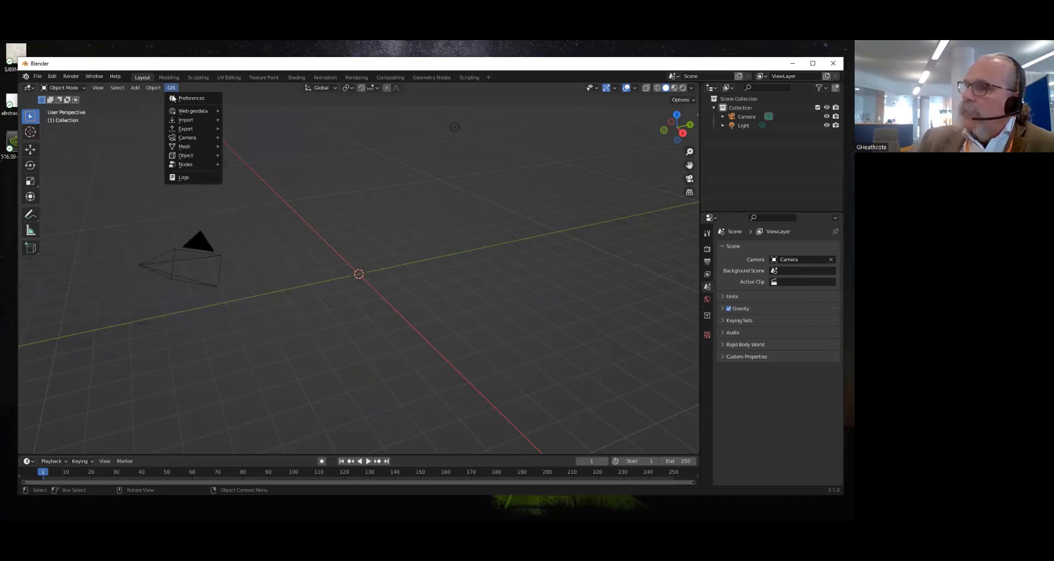
mouse_move(179, 120)
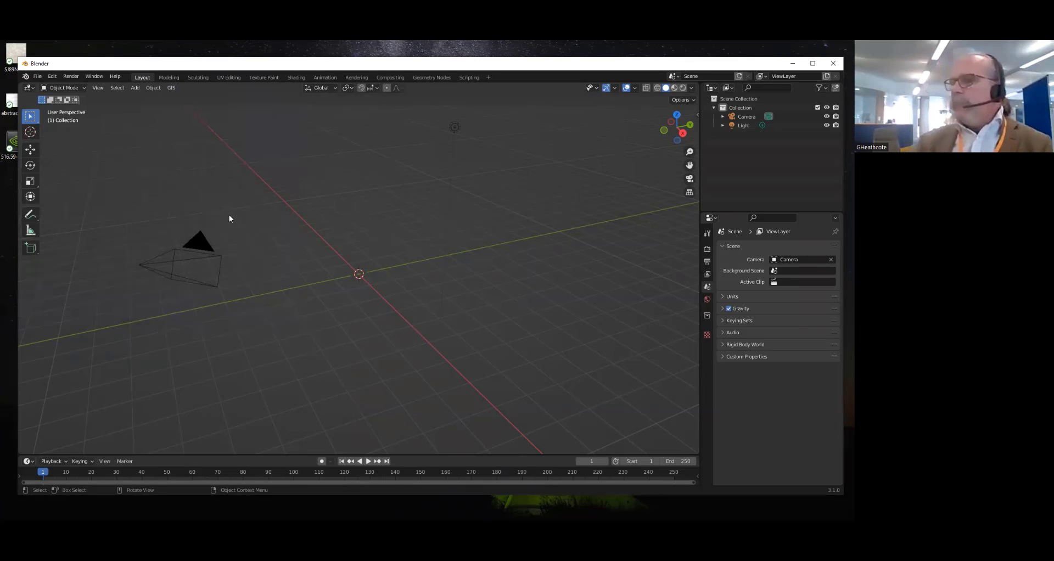
Add a BlenderGIS web basemap with Google as the source and Satellite as the layer
left_click(170, 89)
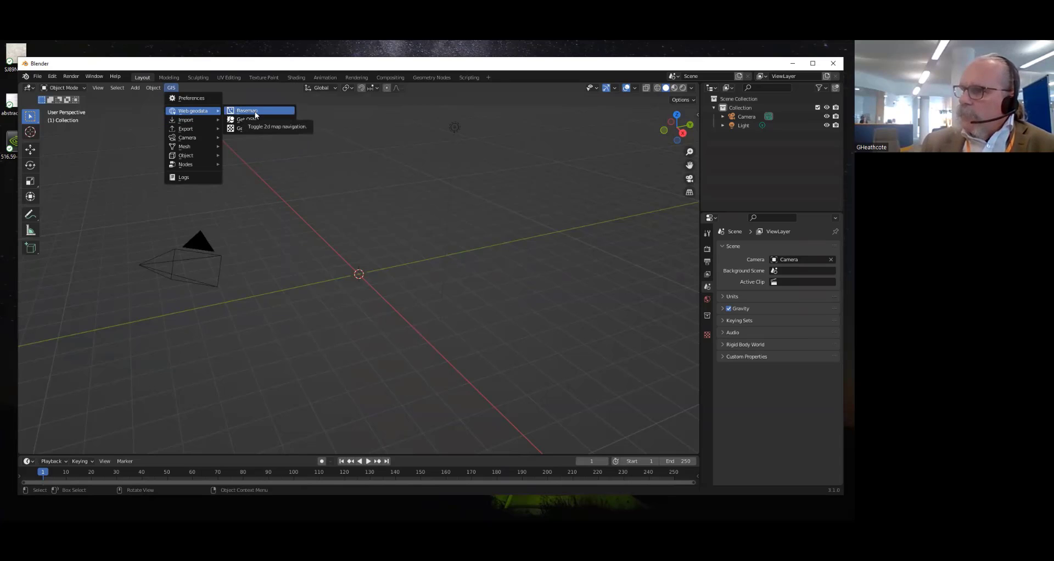
left_click(252, 111)
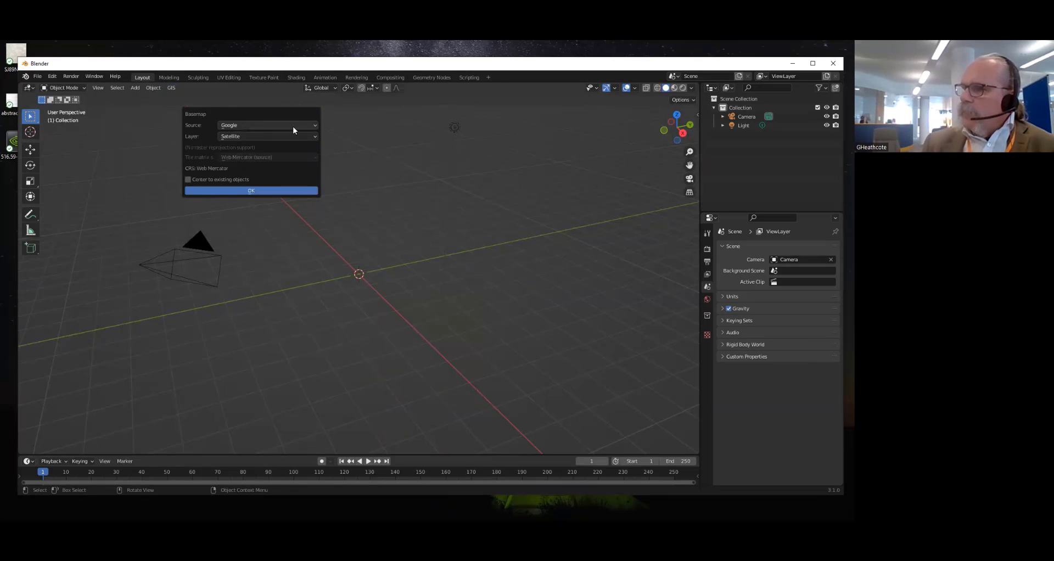
left_click(316, 126)
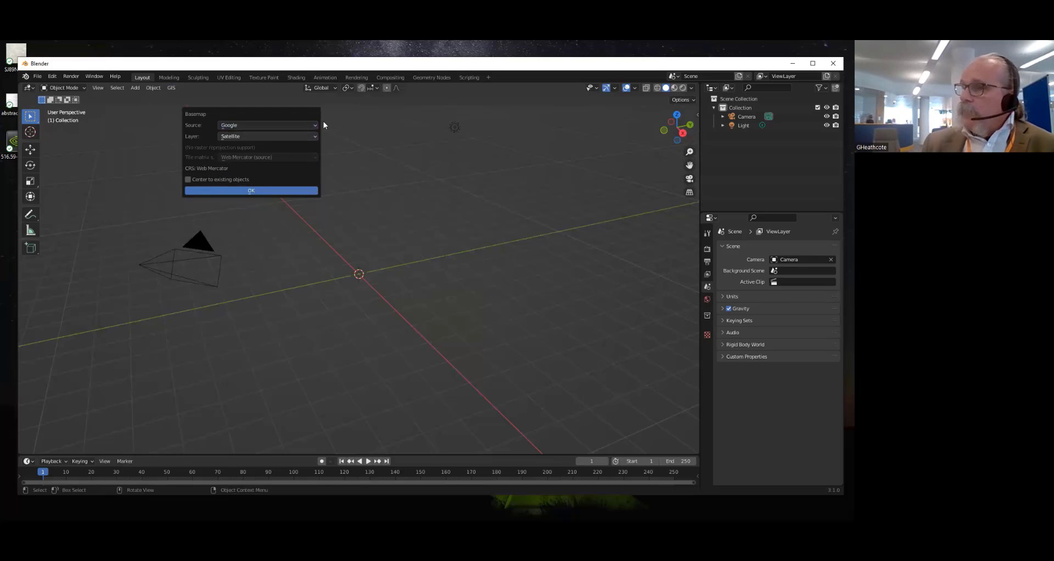
left_click(314, 124)
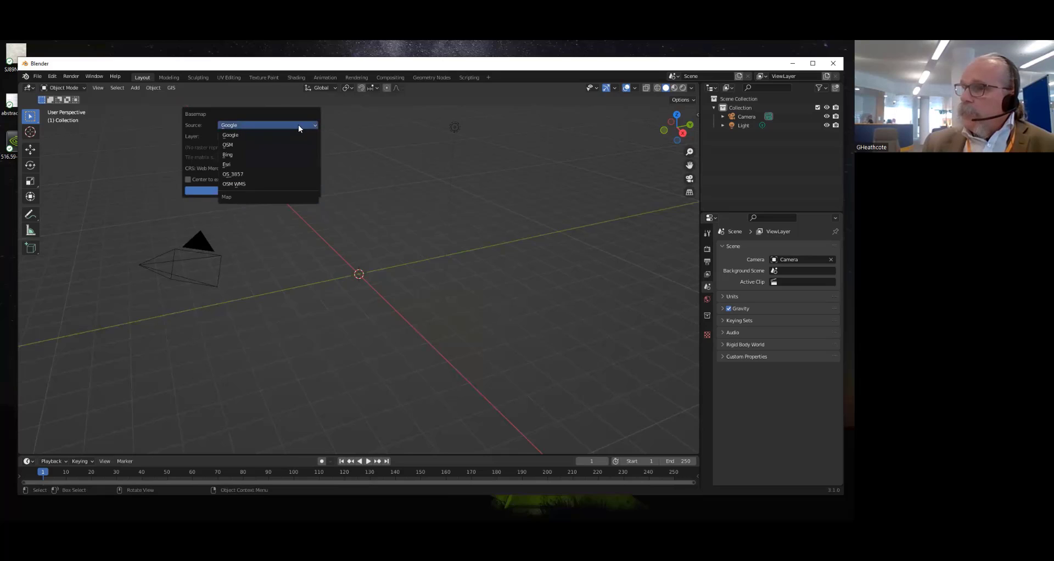
left_click(259, 134)
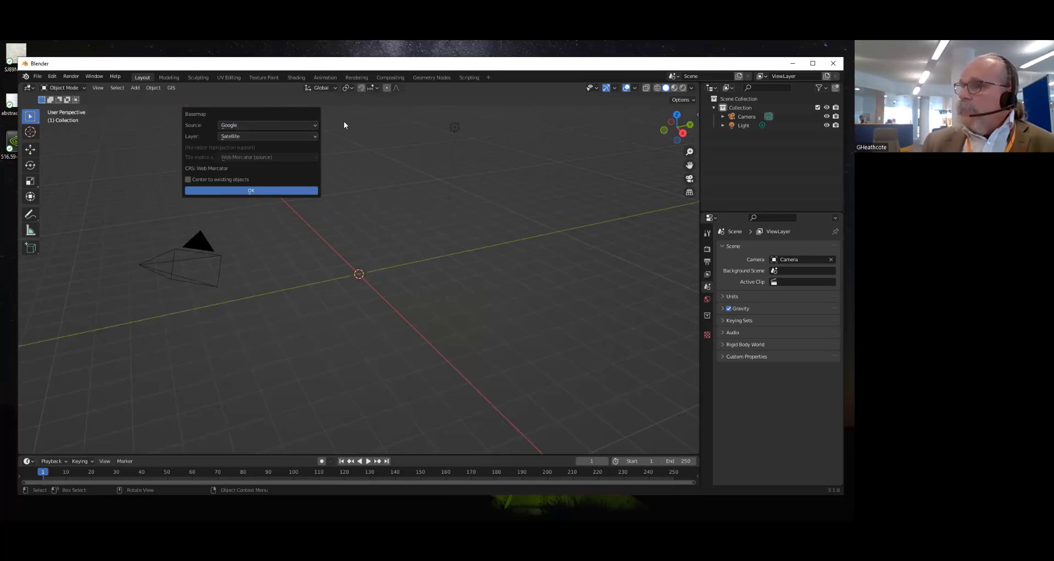
left_click(250, 190)
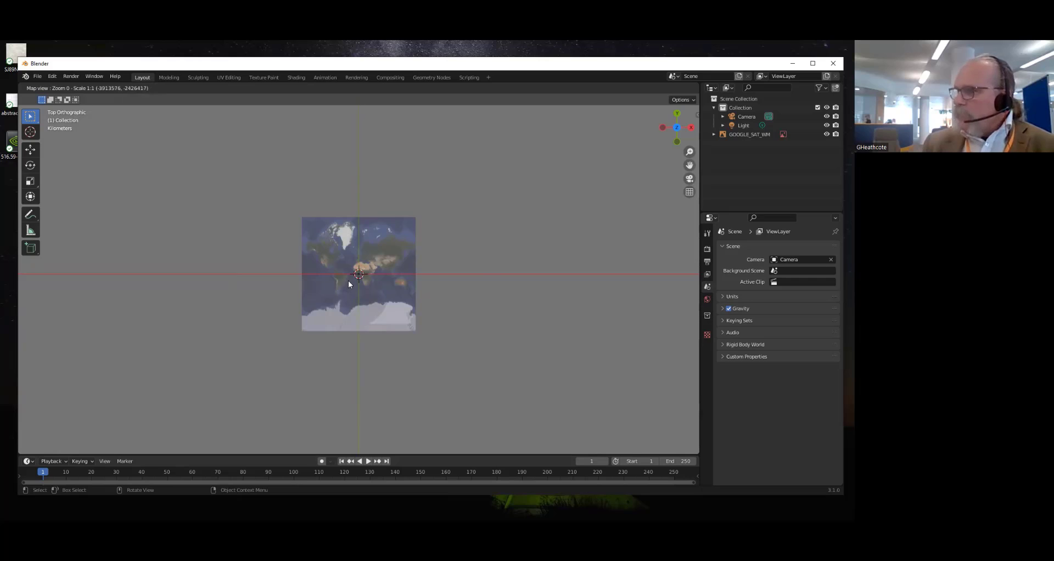
Go to Bognor Regis on the basemap at zoom level 17
scroll(359, 281, "up", 1)
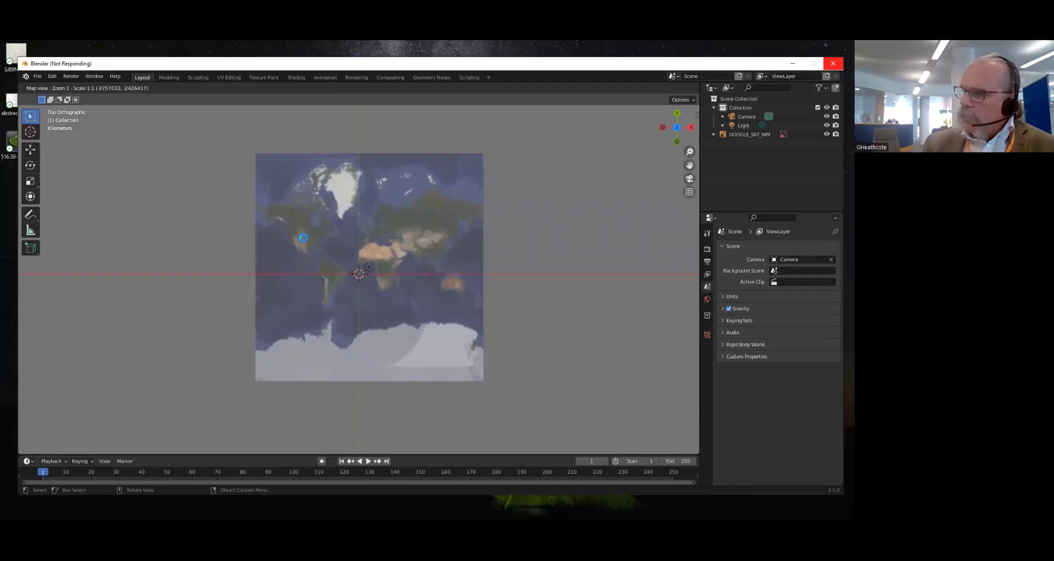
key("g")
left_click(293, 255)
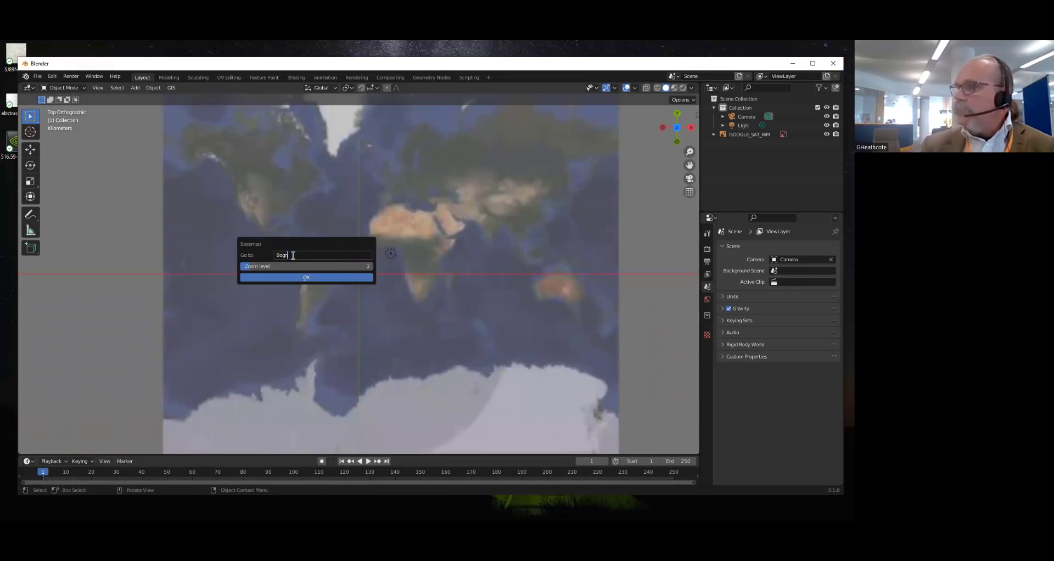
type("Bognor Regis")
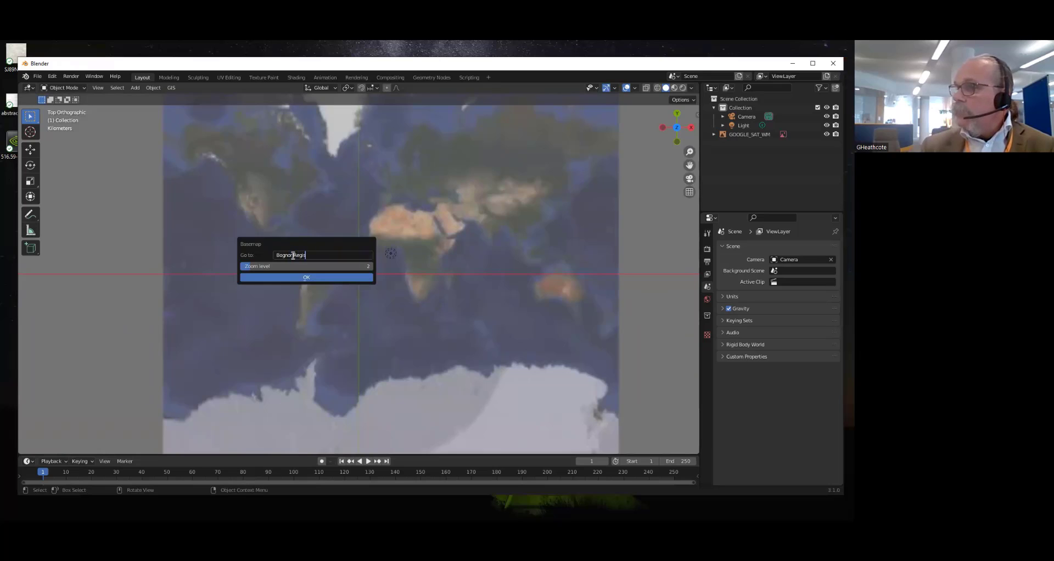
key("Return")
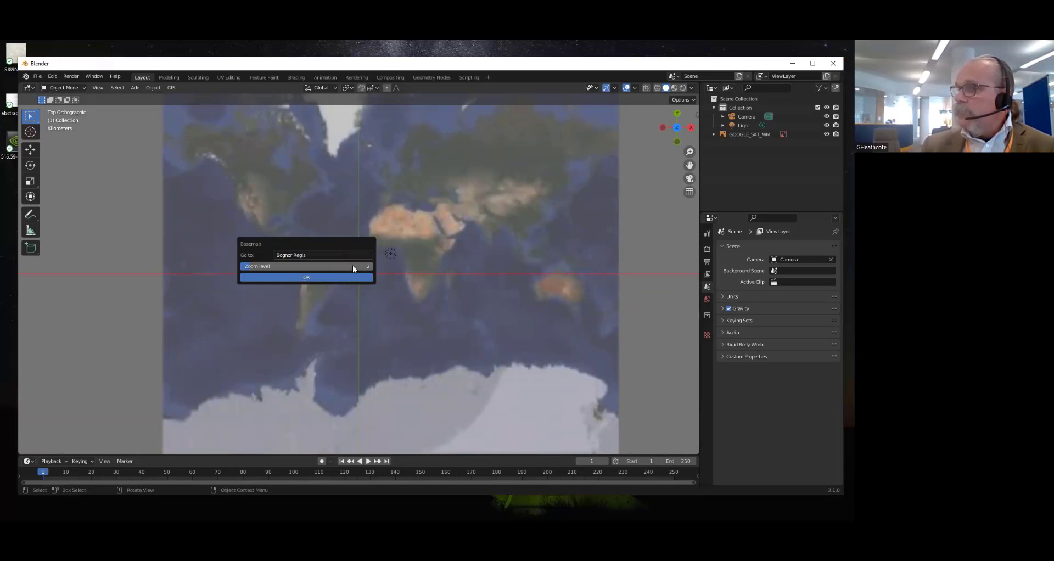
left_click(353, 266)
key("Return")
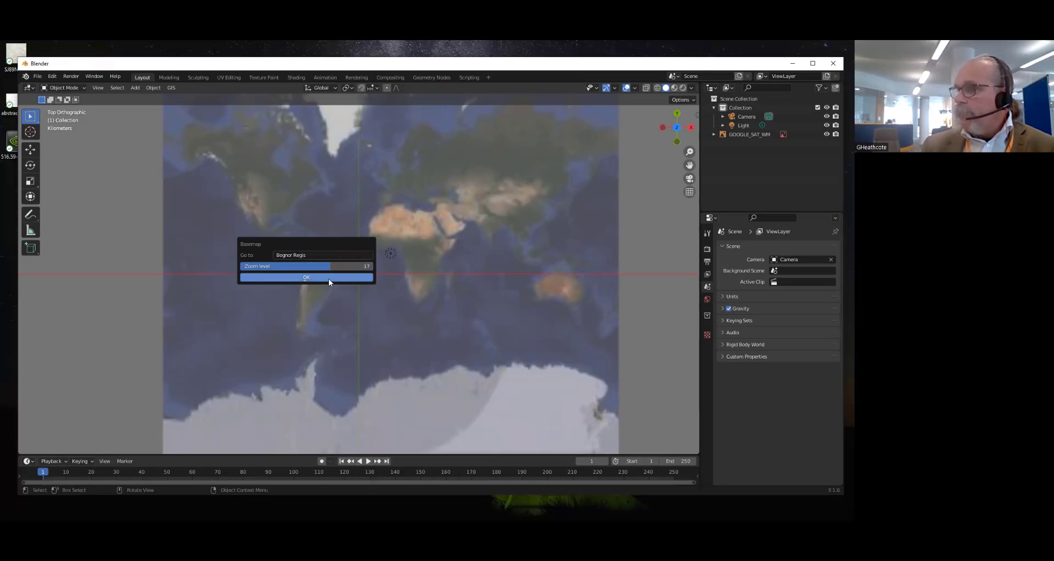
left_click(328, 278)
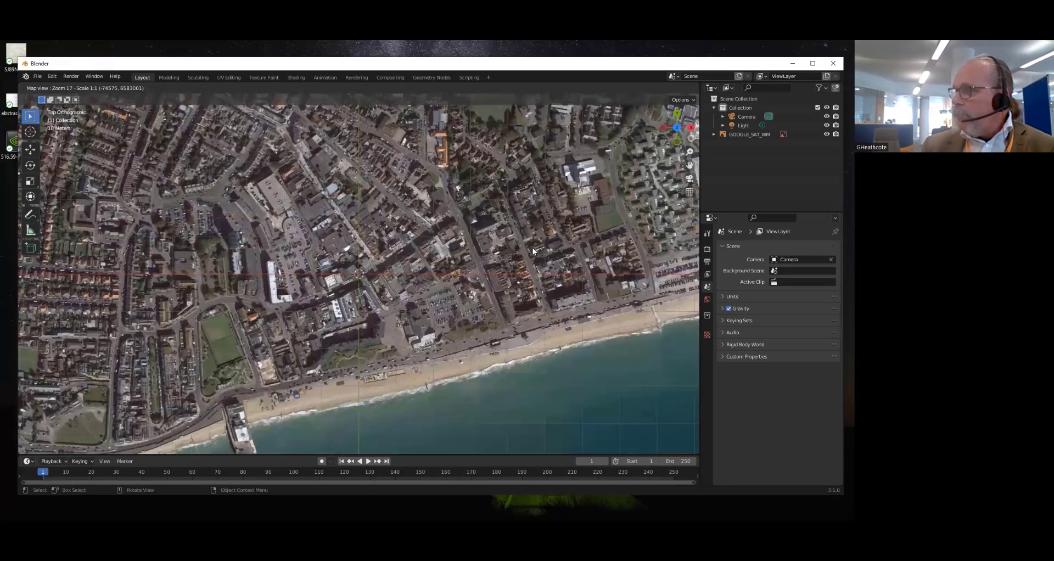
Centre the basemap on the large white-roofed complex by the seafront and export the map view as a textured plane
middle_click_drag(532, 249, 207, 326)
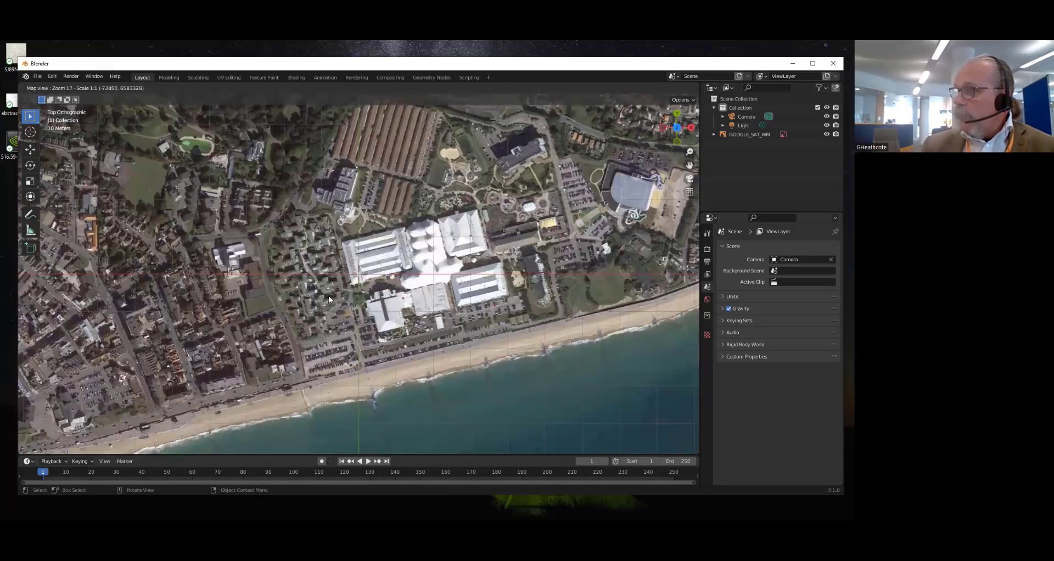
middle_click_drag(364, 275, 246, 235)
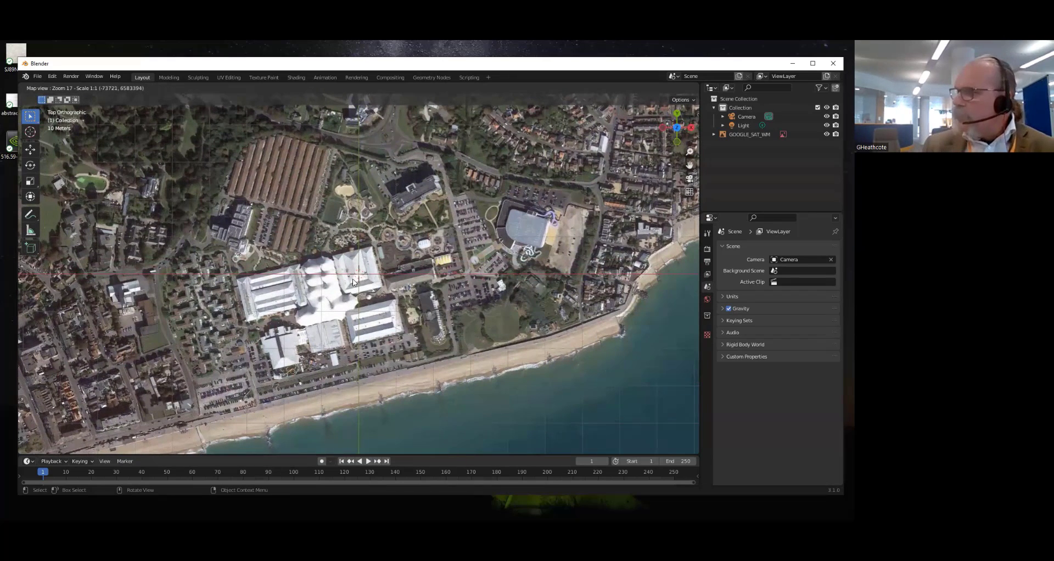
key("e")
middle_click_drag(319, 317, 358, 325)
scroll(358, 325, "up", 5)
scroll(297, 451, "down", 5)
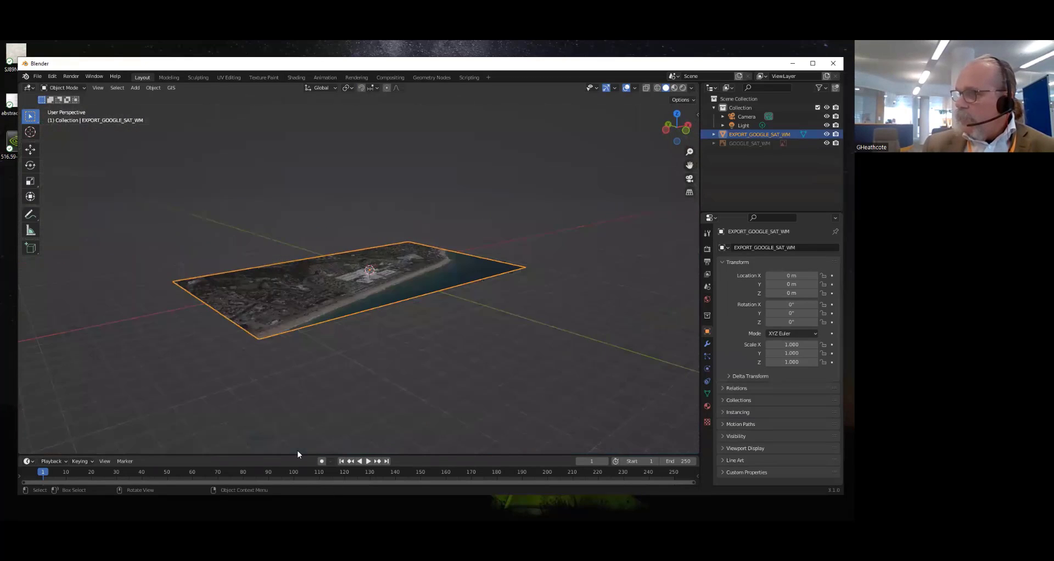
Enlarge the timeline area, switch it to the Shader Editor and frame the exported satellite plane's rastMat nodes
left_click_drag(320, 455, 319, 326)
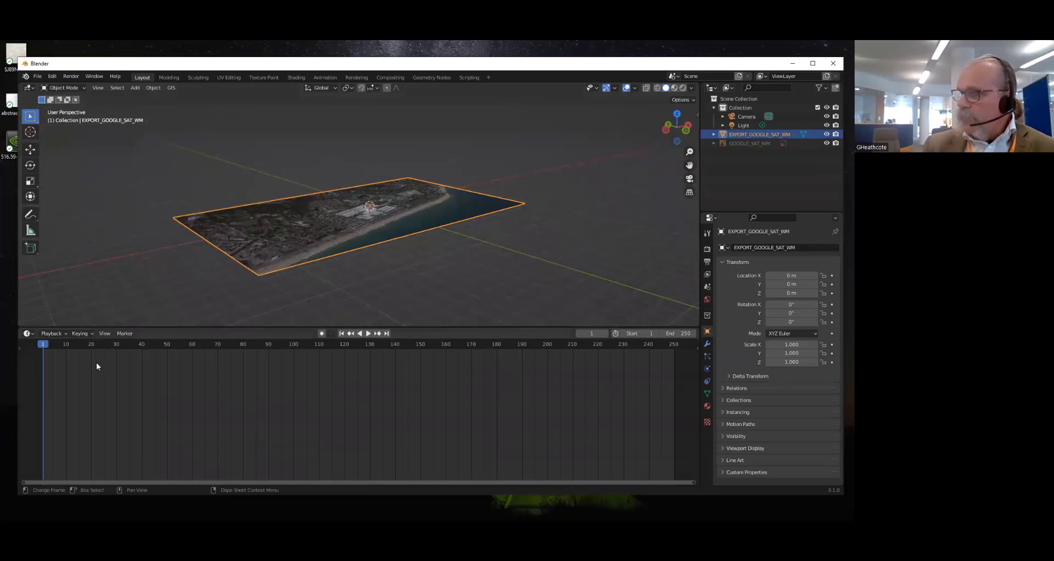
mouse_move(424, 182)
middle_mouse_down()
mouse_move(424, 200)
mouse_move(407, 181)
middle_mouse_up()
left_click(27, 334)
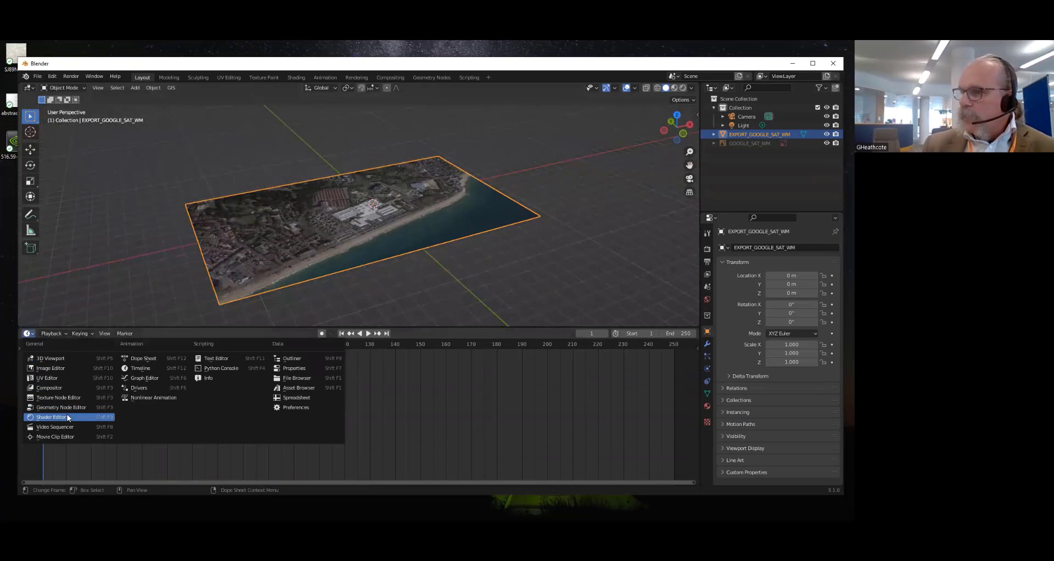
left_click(67, 417)
middle_click_drag(268, 381, 325, 334)
scroll(314, 420, "up", 8)
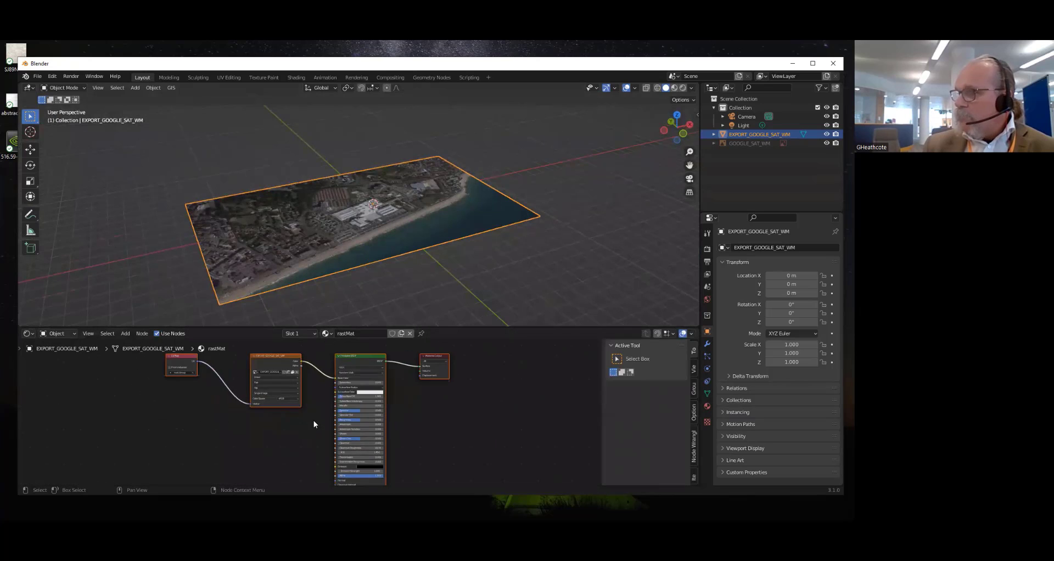
scroll(313, 419, "down", 5)
middle_click_drag(322, 374, 265, 405)
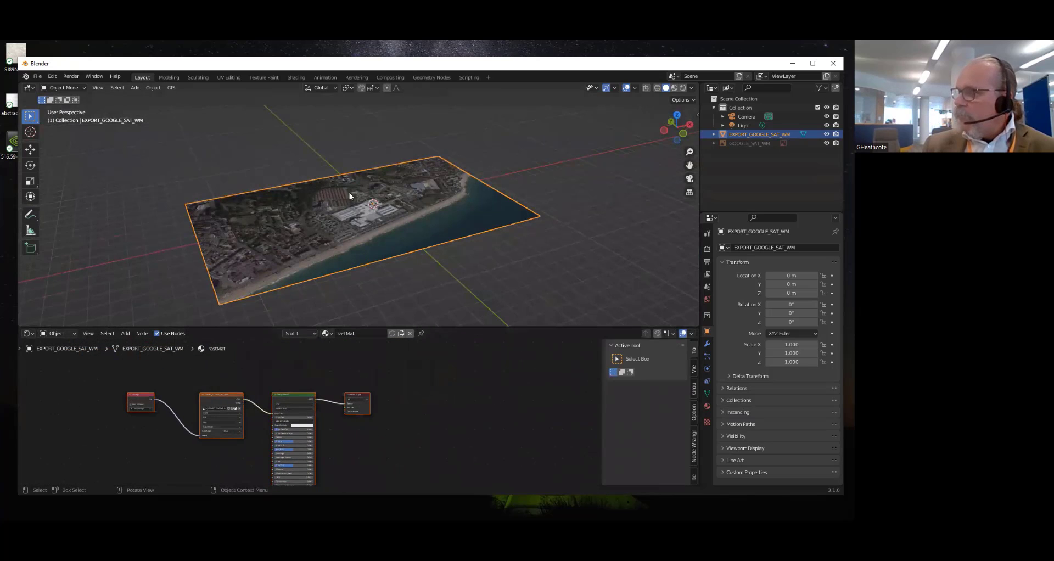
Examine the georeferencing values in the scene's custom properties and the available GIS commands
left_click(707, 287)
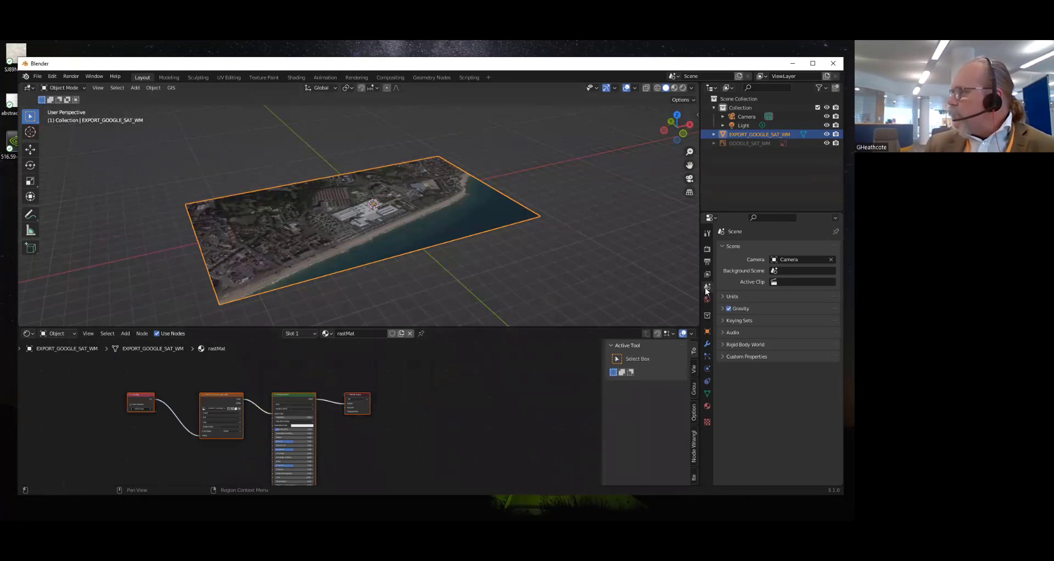
left_click(723, 356)
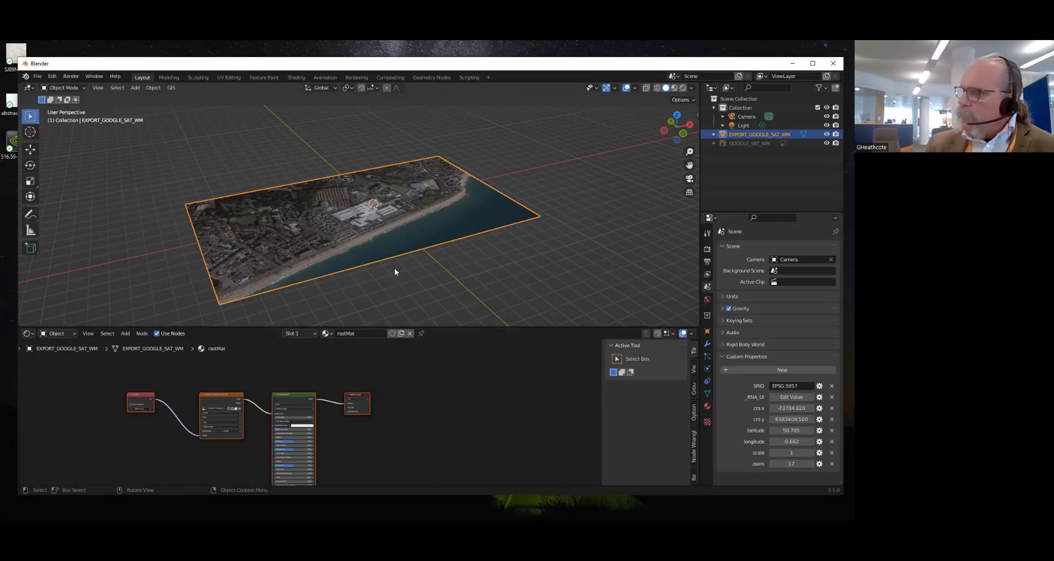
left_click(171, 88)
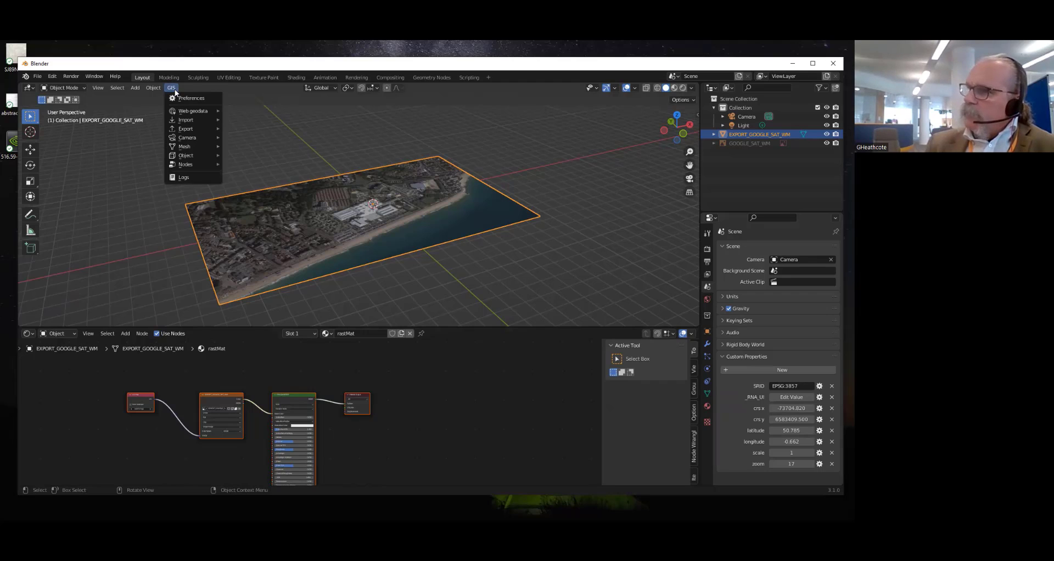
mouse_move(191, 119)
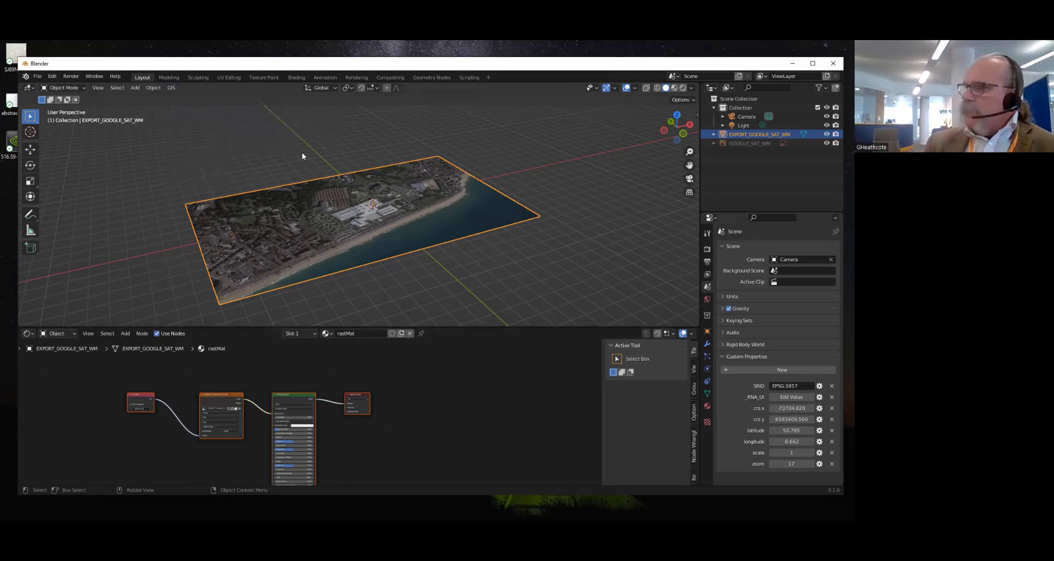
Start a BlenderGIS shapefile import with butlins_bognor_buildings.shp from the 5_BognorBuildings_WebMercator folder
left_click(168, 89)
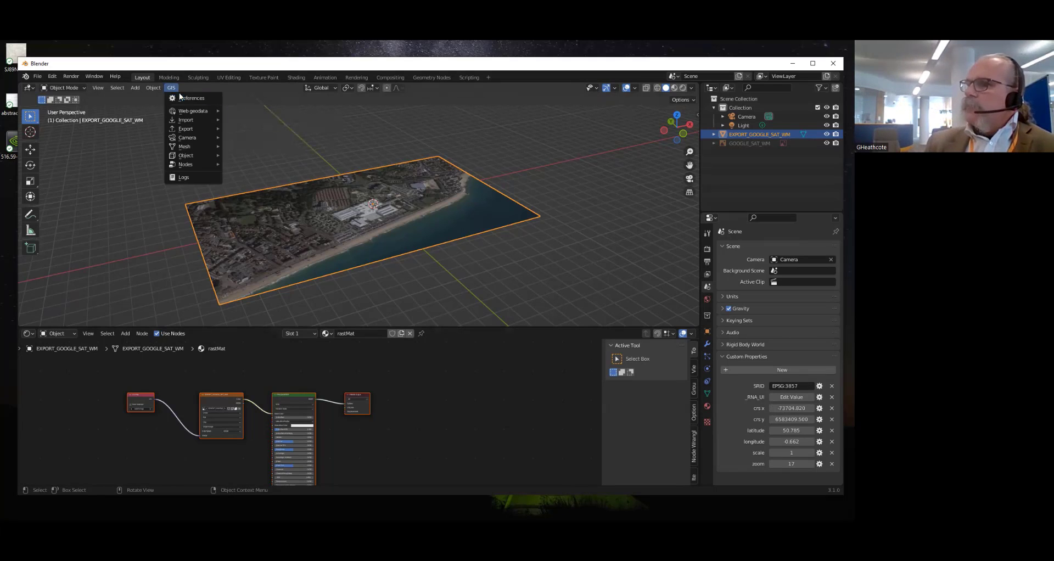
mouse_move(195, 111)
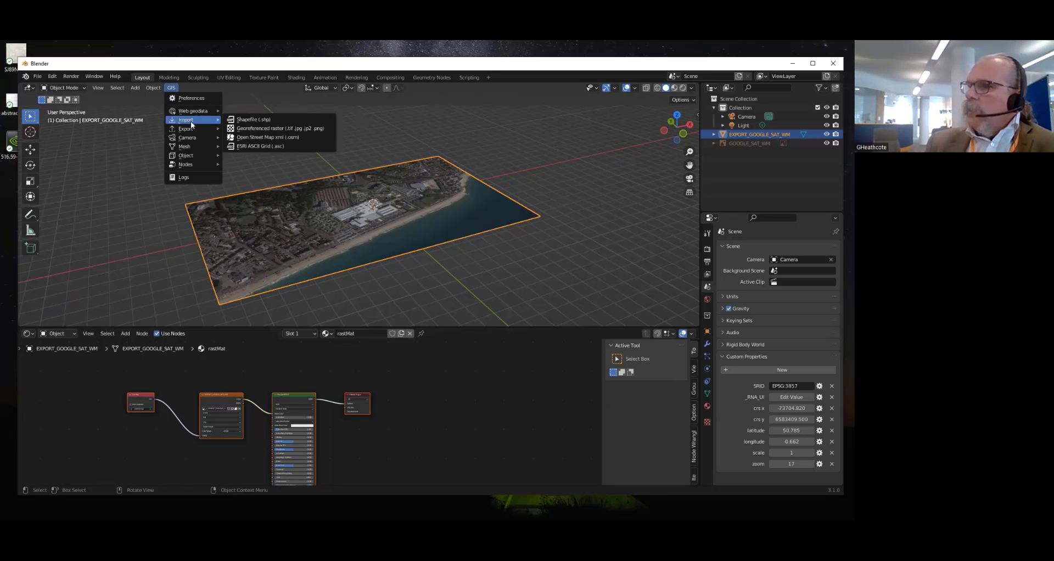
left_click(246, 121)
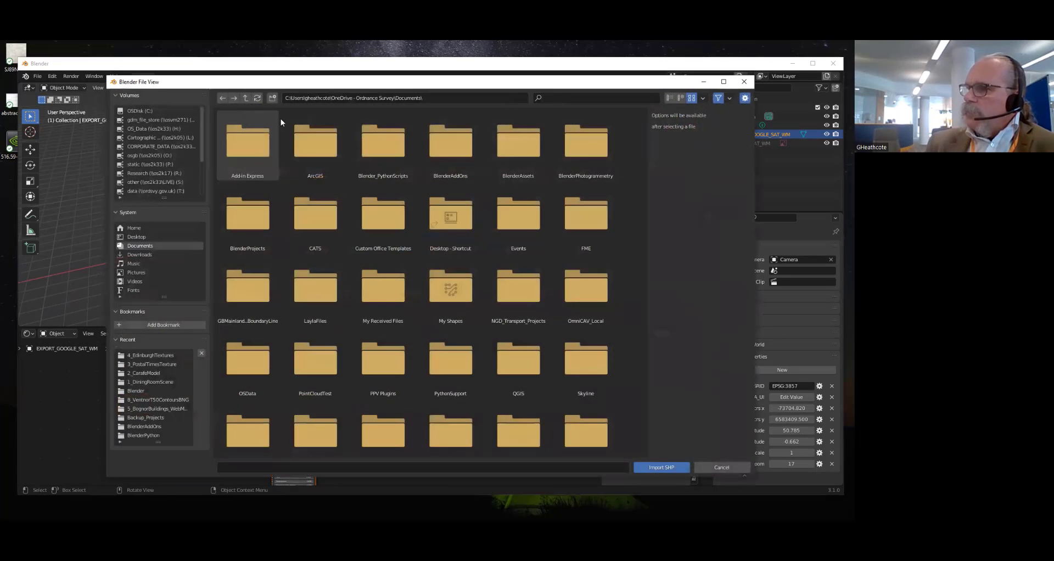
left_click(147, 354)
left_click(246, 98)
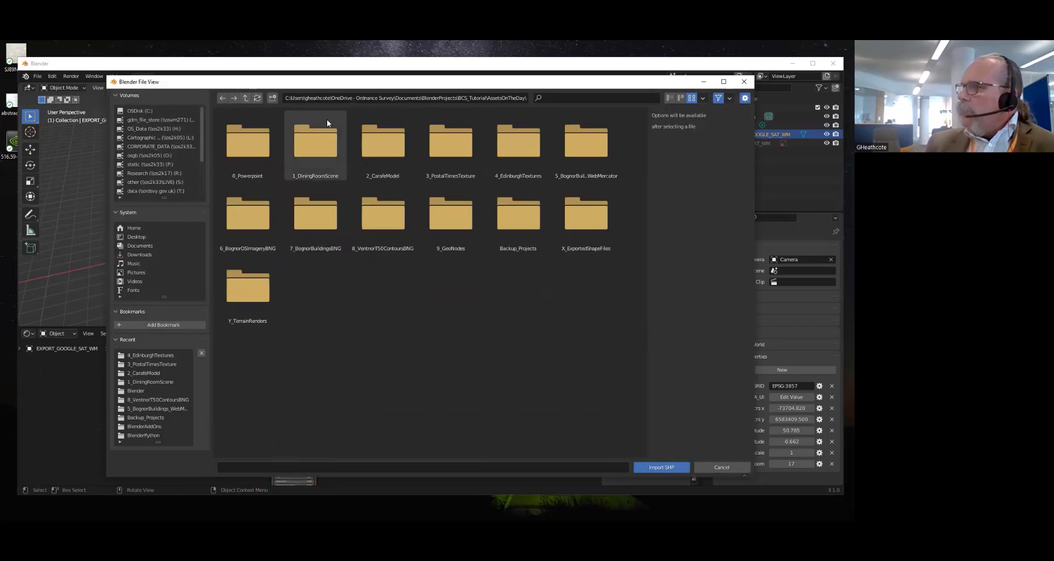
double_click(591, 142)
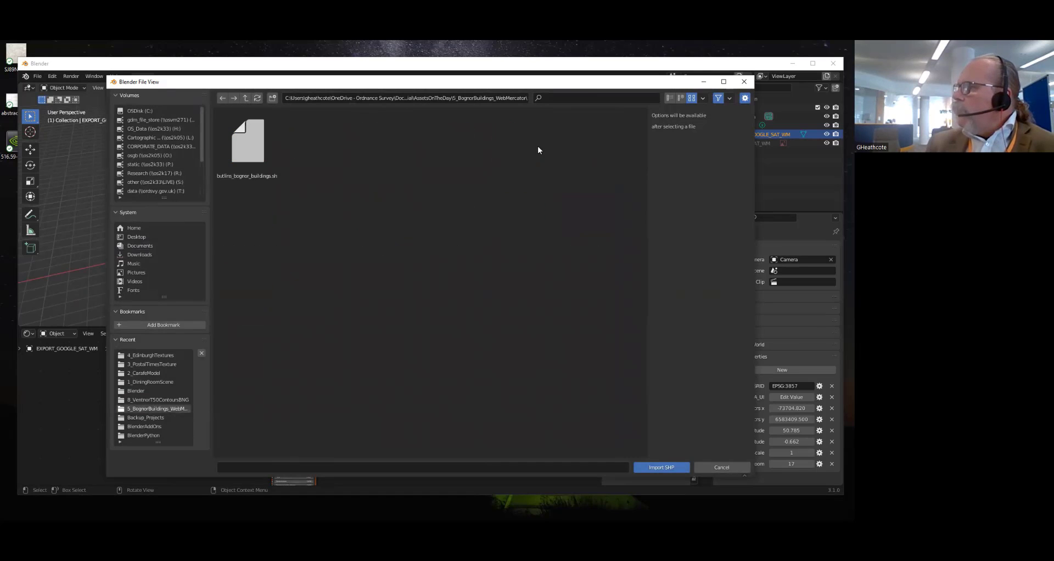
left_click(248, 143)
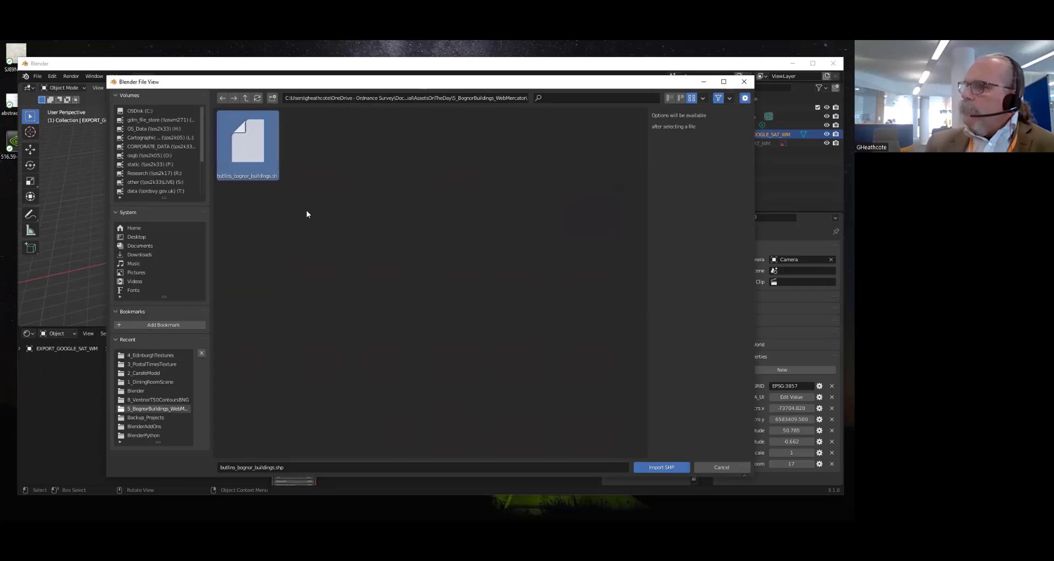
left_click(661, 467)
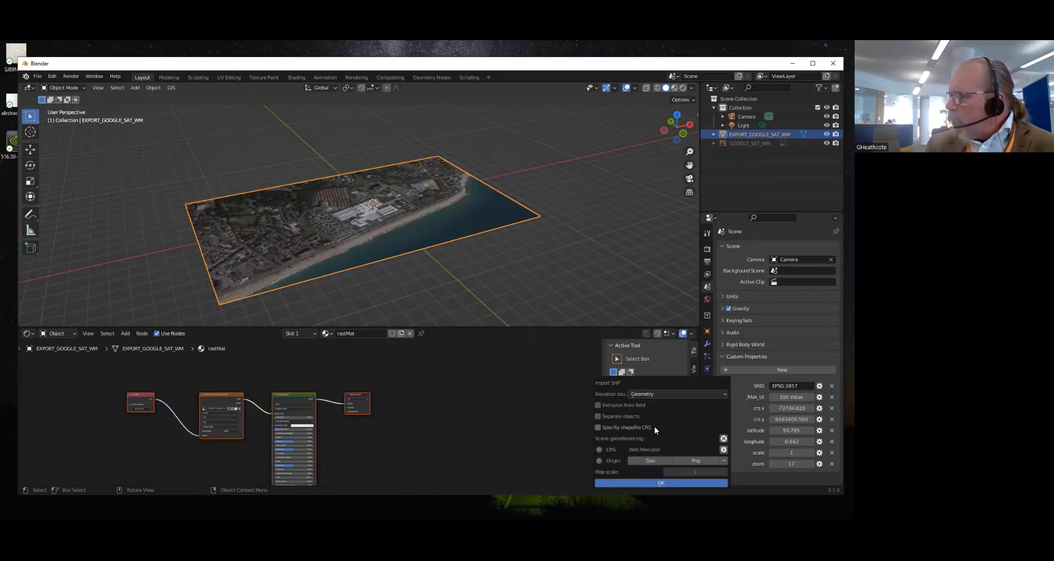
Import the buildings extruded along the z axis from the maxheight field, with the shapefile CRS specified as Web Mercator
left_click(598, 405)
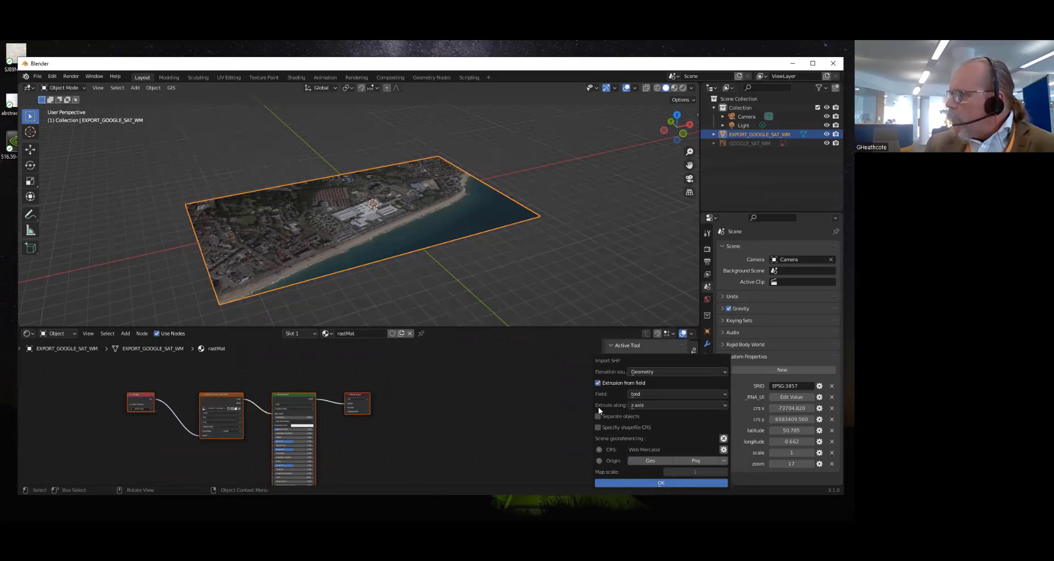
left_click(656, 391)
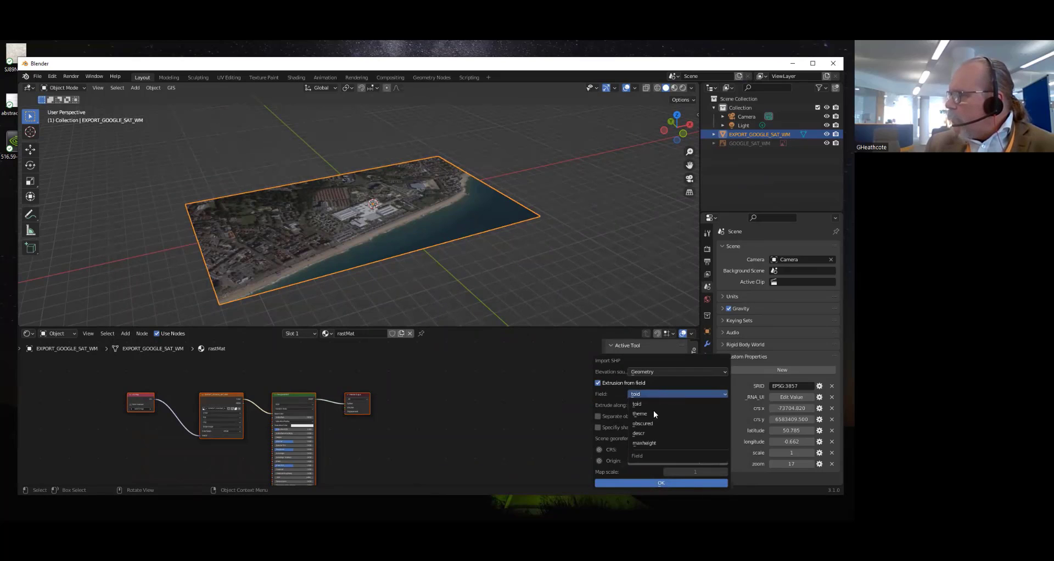
left_click(651, 441)
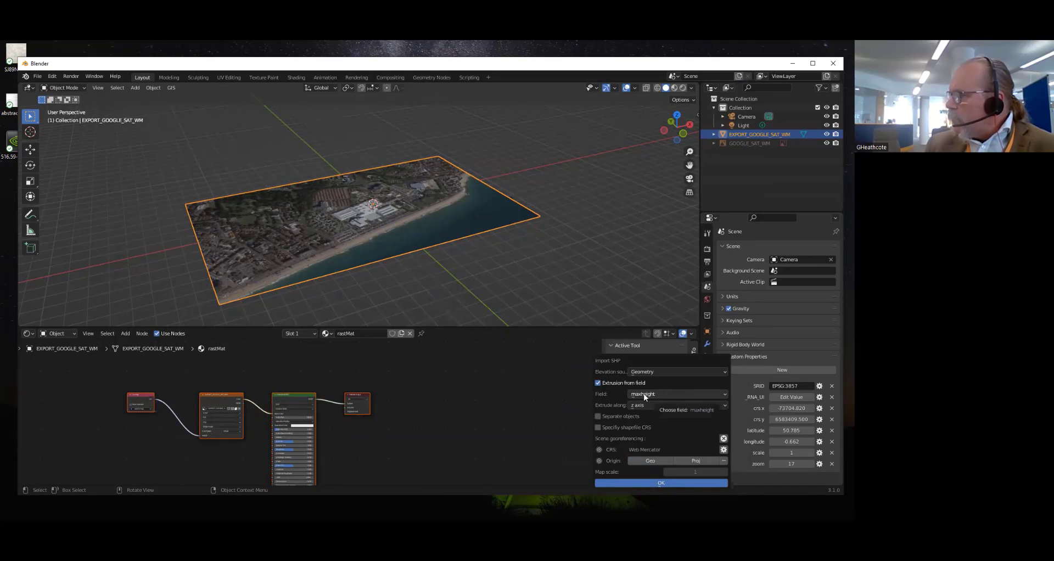
left_click(599, 427)
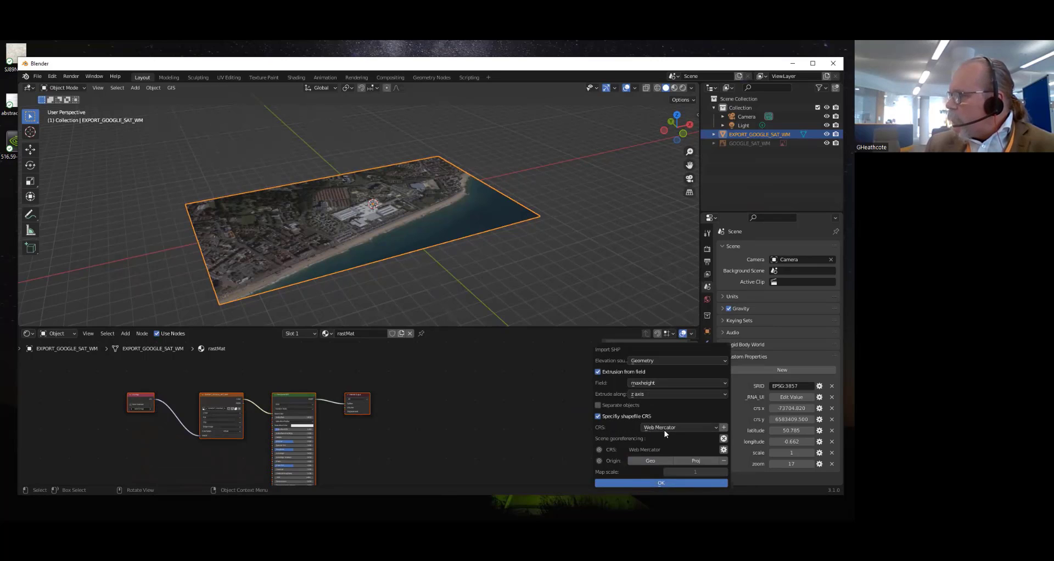
left_click(651, 483)
scroll(328, 255, "up", 1)
scroll(328, 256, "up", 2)
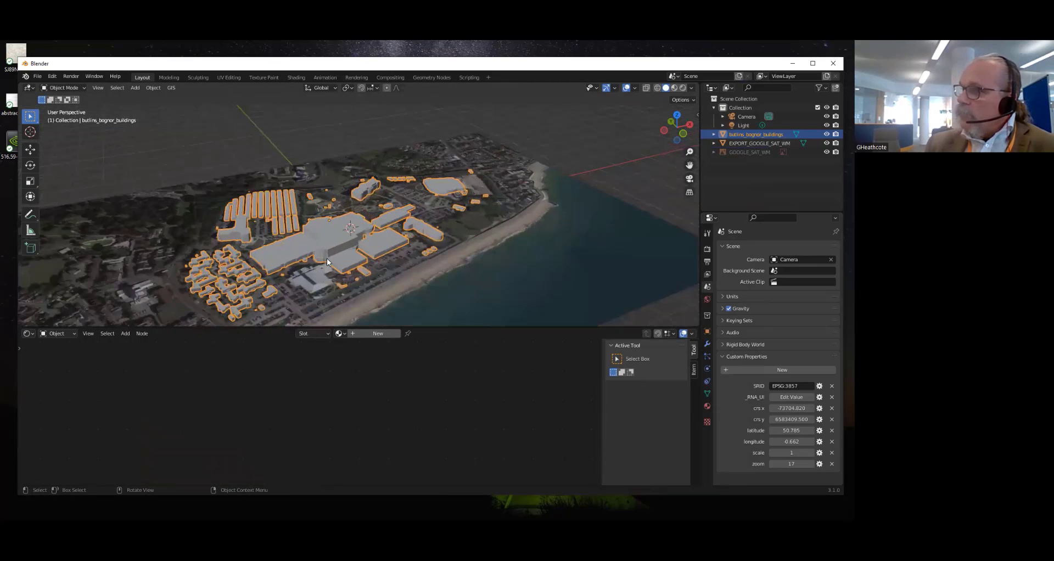
middle_click_drag(327, 258, 311, 231)
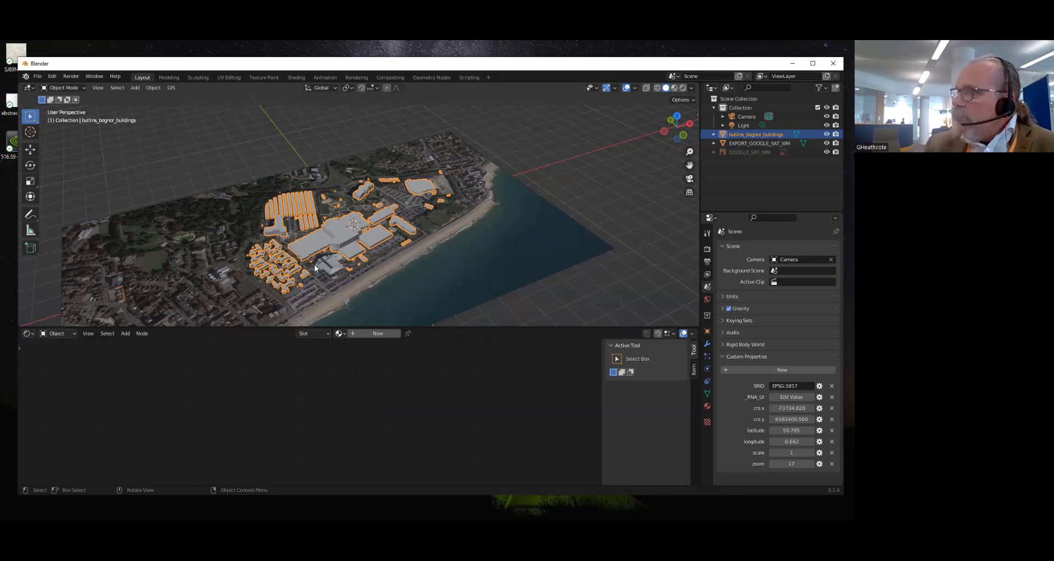
scroll(315, 265, "up", 7)
scroll(308, 268, "down", 3)
Enter Edit Mode on the imported buildings and slide the vertical wall edge facing the unmodelled white-roofed building along its wall
left_click(291, 274)
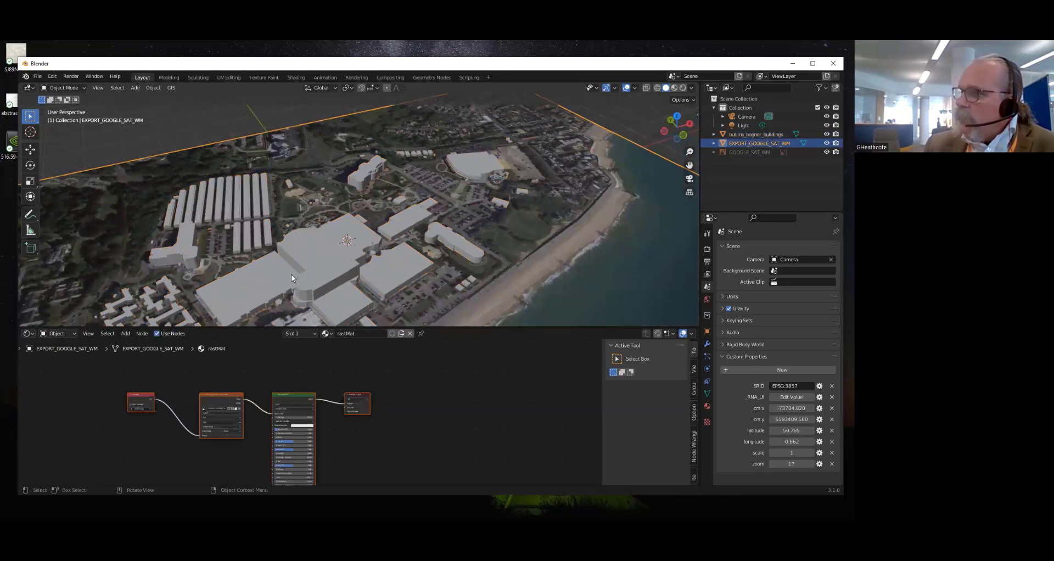
left_click(306, 268)
middle_click_drag(308, 268, 384, 208)
key("Tab")
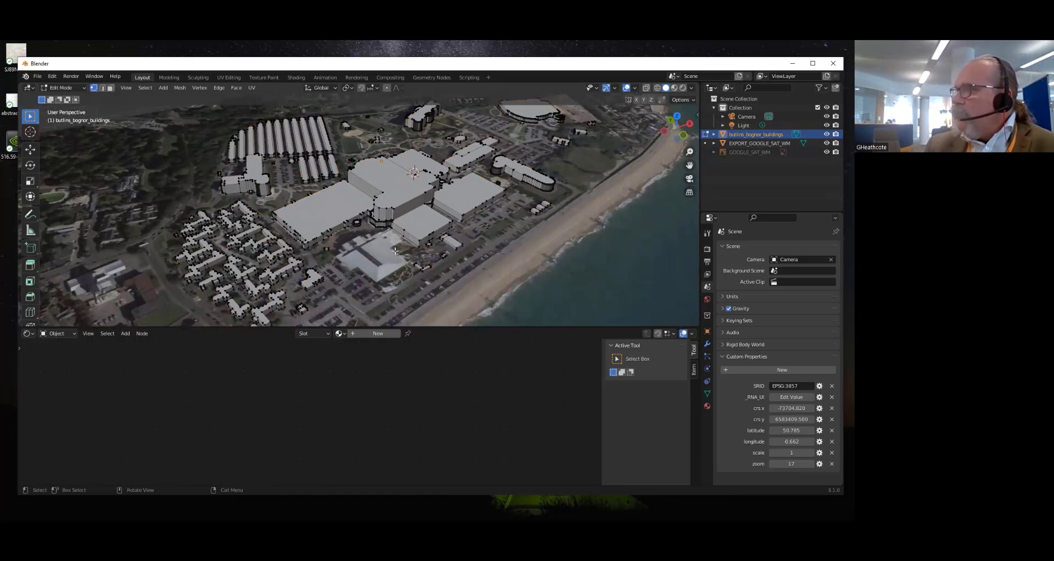
scroll(393, 236, "up", 8)
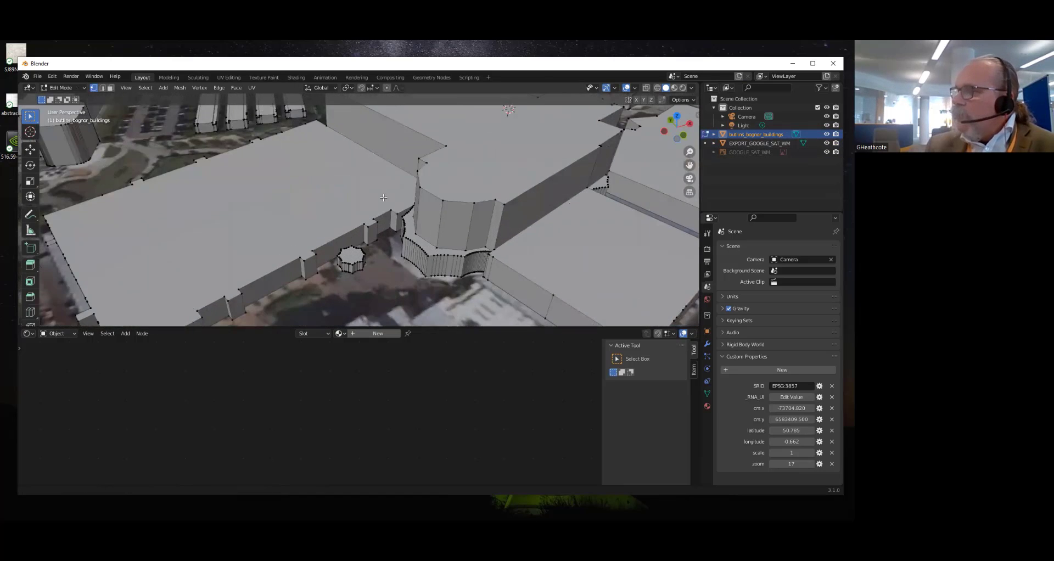
middle_click_drag(383, 197, 407, 156)
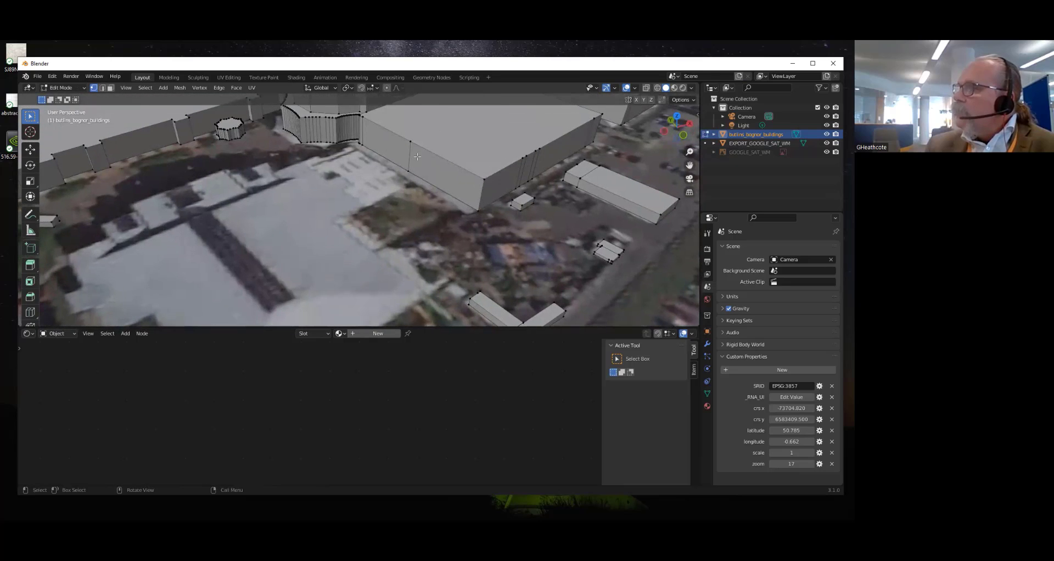
key("2")
left_click(409, 155)
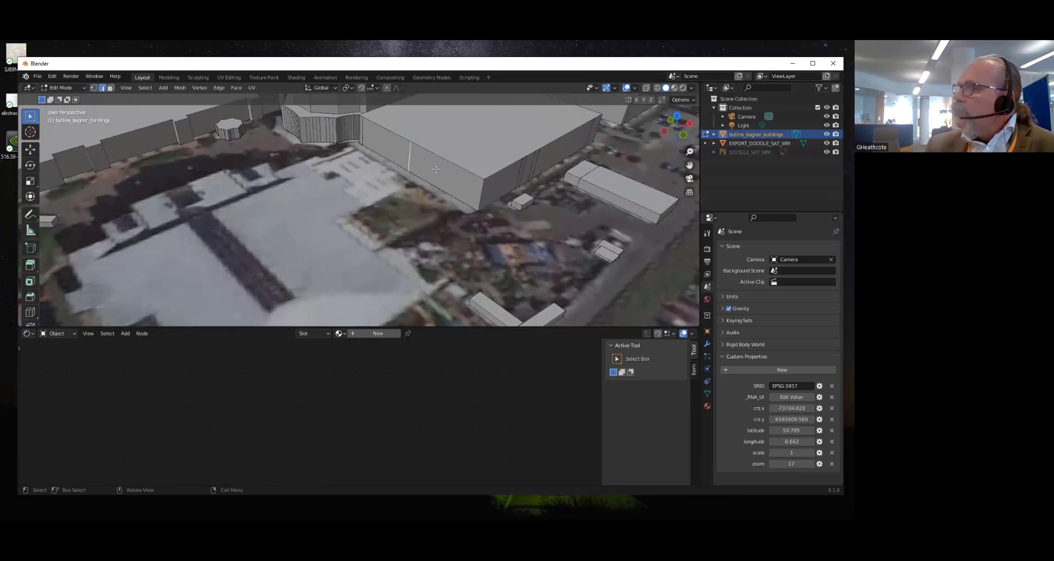
key("g")
key("g")
left_click(441, 177)
Extrude the wall face beside the moved edge outward about 125 m over the unmodelled white-roofed building
key("3")
left_click(399, 151)
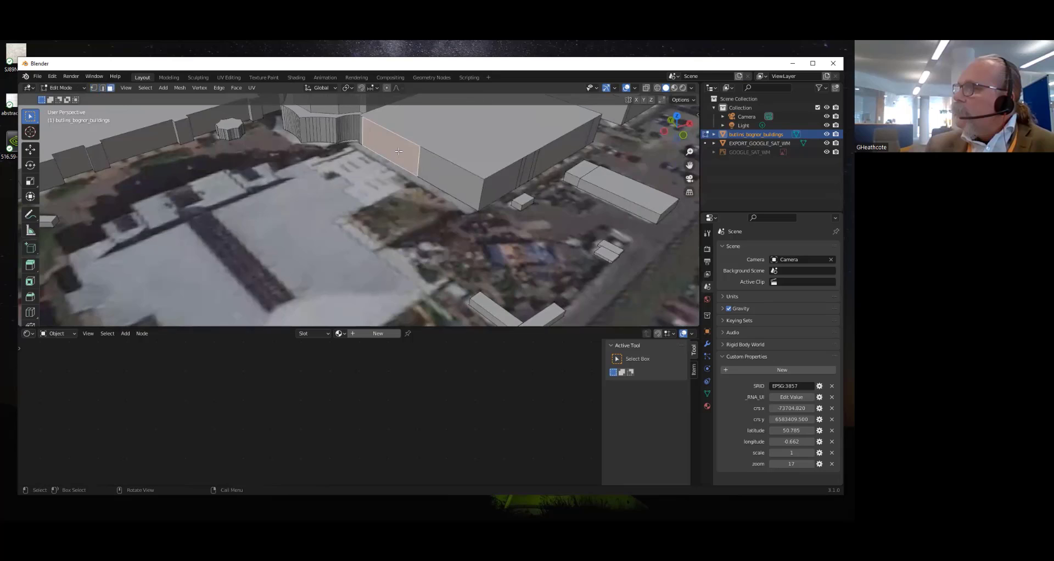
key("e")
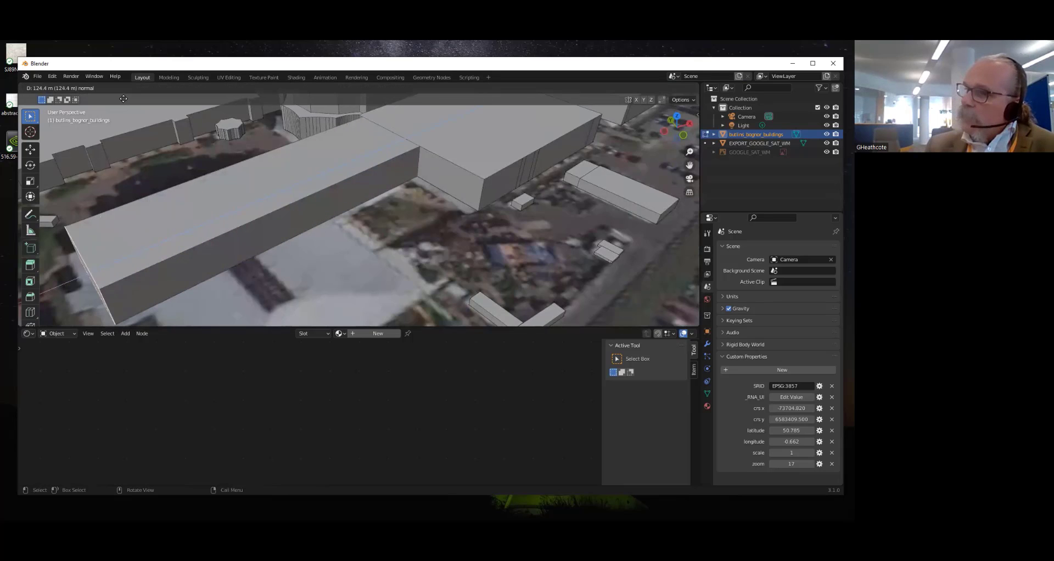
left_click(118, 102)
Add two loop cuts across the extruded wing, one near its outer end and one closer to the main building
key("ctrl+r")
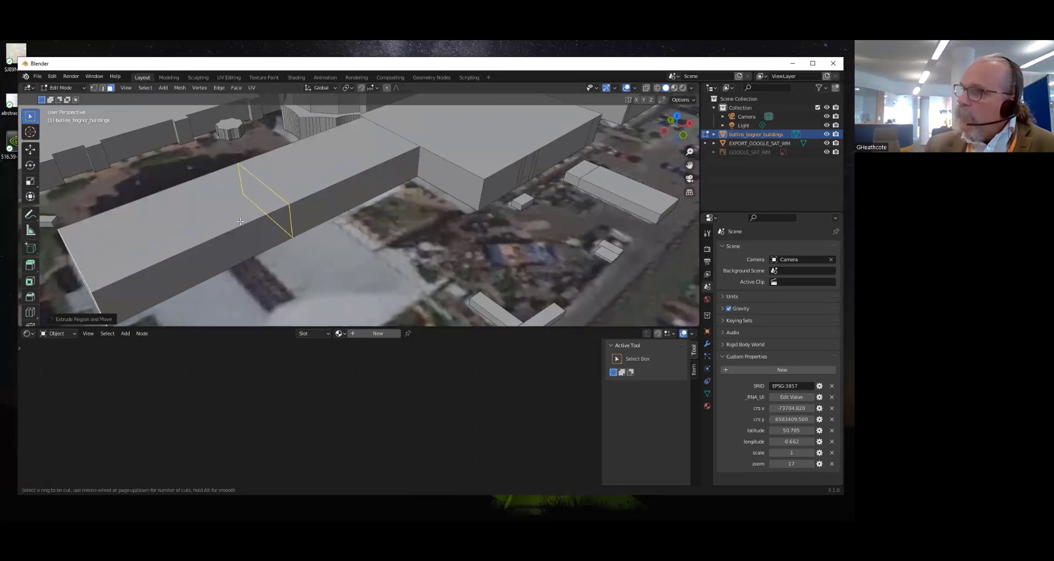
left_click(233, 223)
left_click(124, 316)
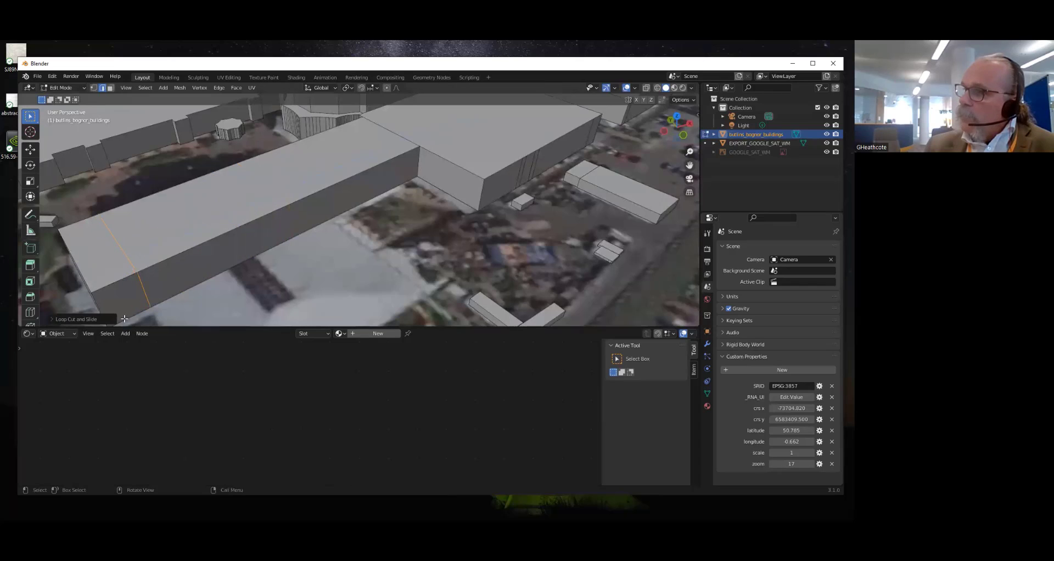
key("ctrl+r")
left_click(327, 211)
left_click(351, 199)
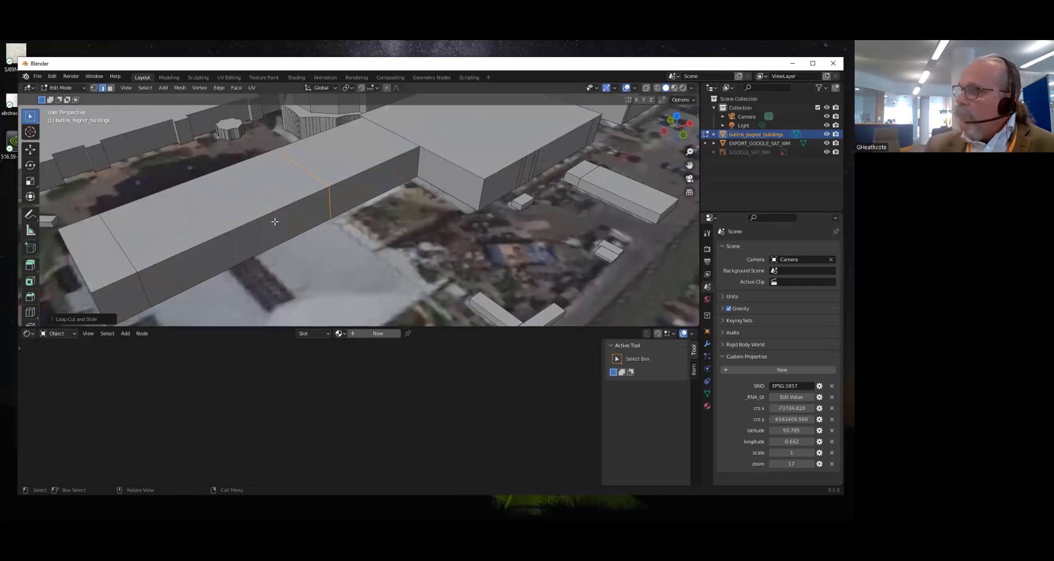
Extrude the wing's seaward side face between the two loop cuts outward about 49 m
key("3")
left_click(267, 225)
key("e")
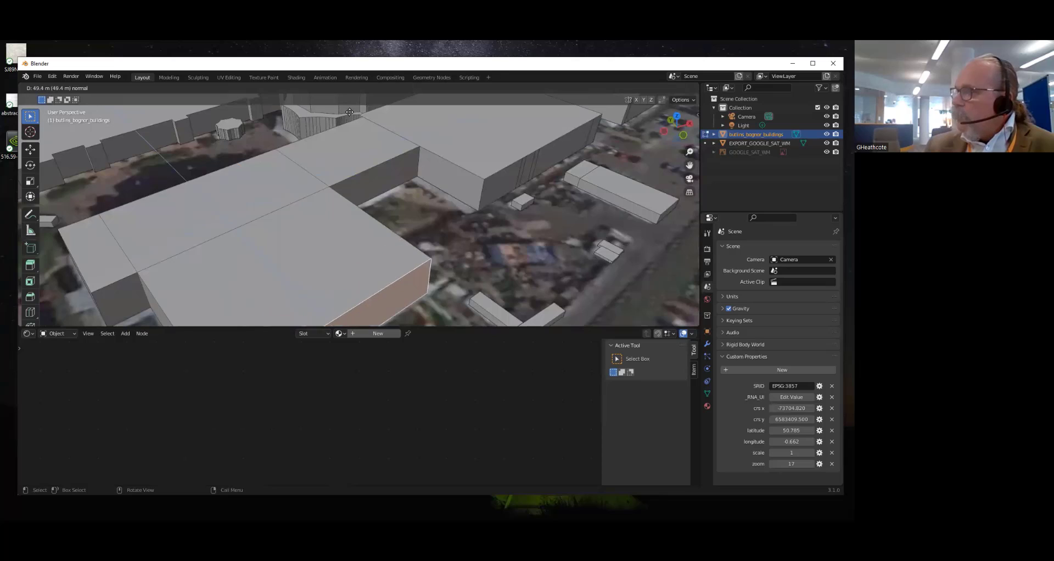
left_click(350, 113)
Add two evenly spaced loop cuts running along the new seaward block, without sliding them
scroll(266, 235, "down", 6)
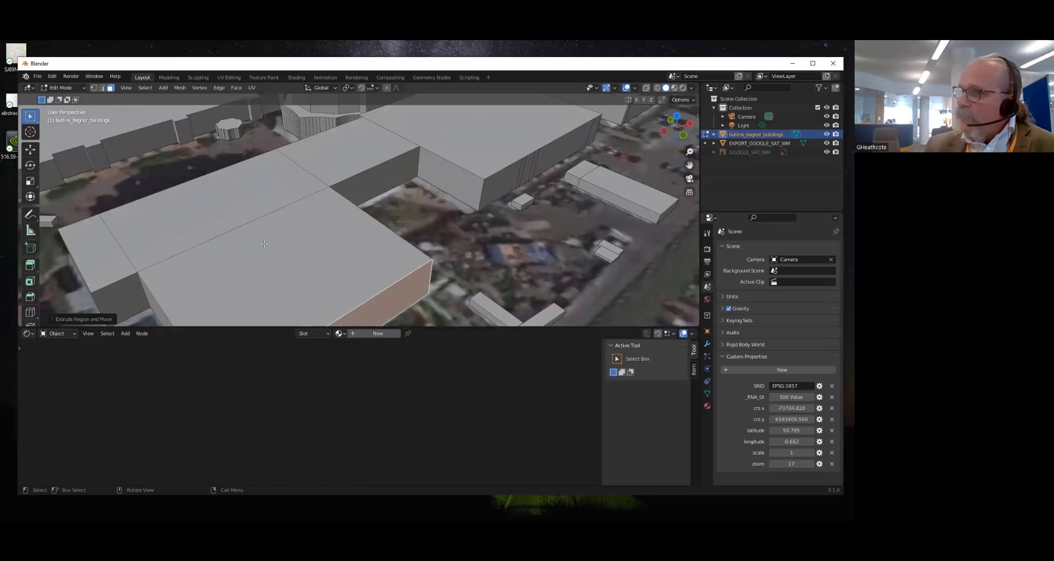
key("ctrl+r")
scroll(328, 237, "up", 1)
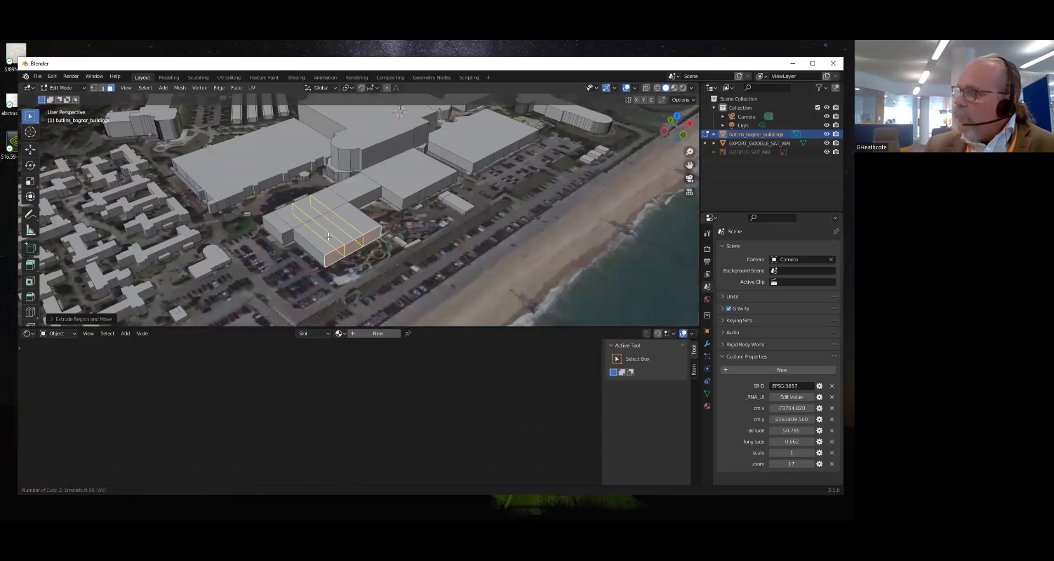
left_click(328, 237)
right_click(329, 237)
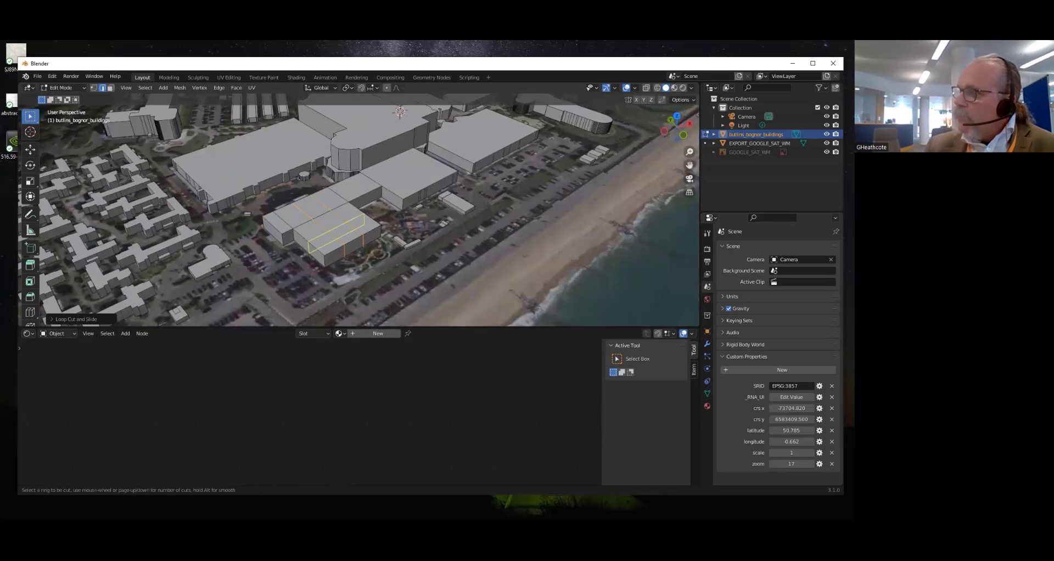
Raise the middle roof faces of the new block along Z to form a peaked roof, and return to Object Mode
key("3")
left_click(327, 220)
left_click(328, 222, "shift")
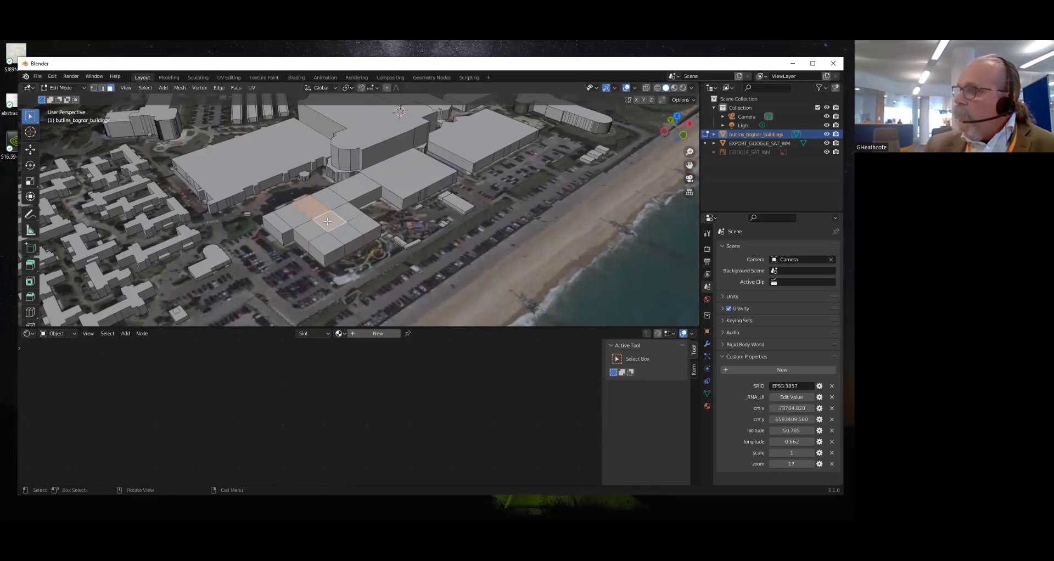
key("g")
key("z")
left_click(327, 213)
middle_click_drag(350, 233, 352, 196)
scroll(353, 193, "down", 2)
key("Tab")
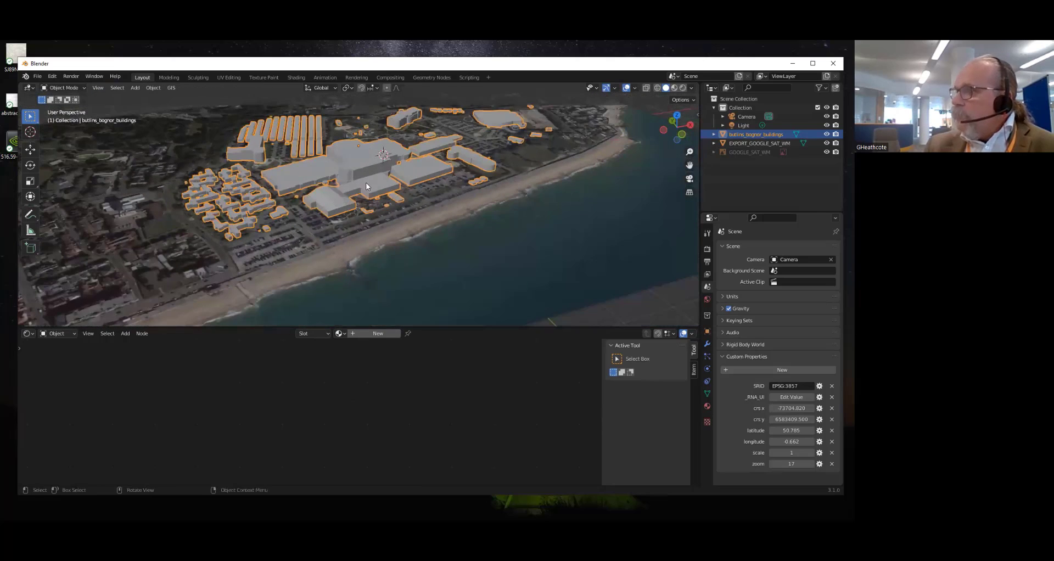
scroll(365, 196, "up", 7)
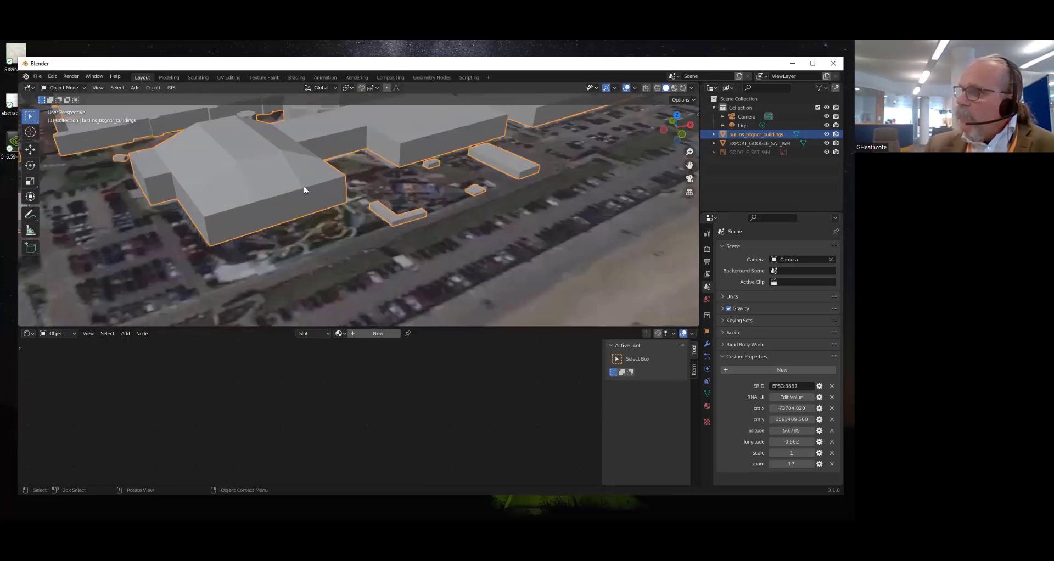
scroll(303, 187, "down", 4)
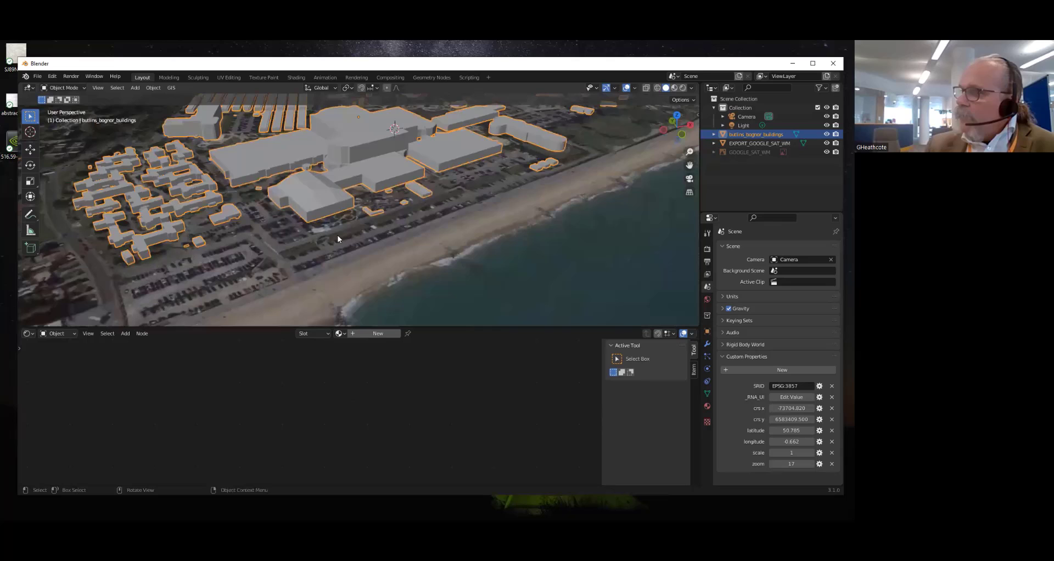
Give the buildings a new material with a light green base color and show the viewport in Material Preview shading
left_click(708, 407)
left_click(757, 283)
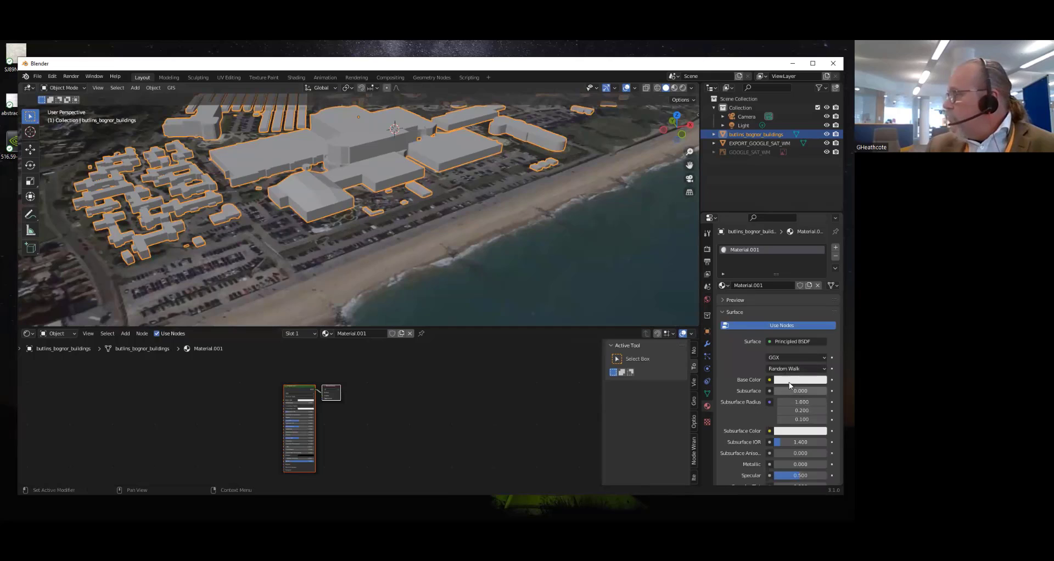
left_click(791, 381)
left_click(762, 262)
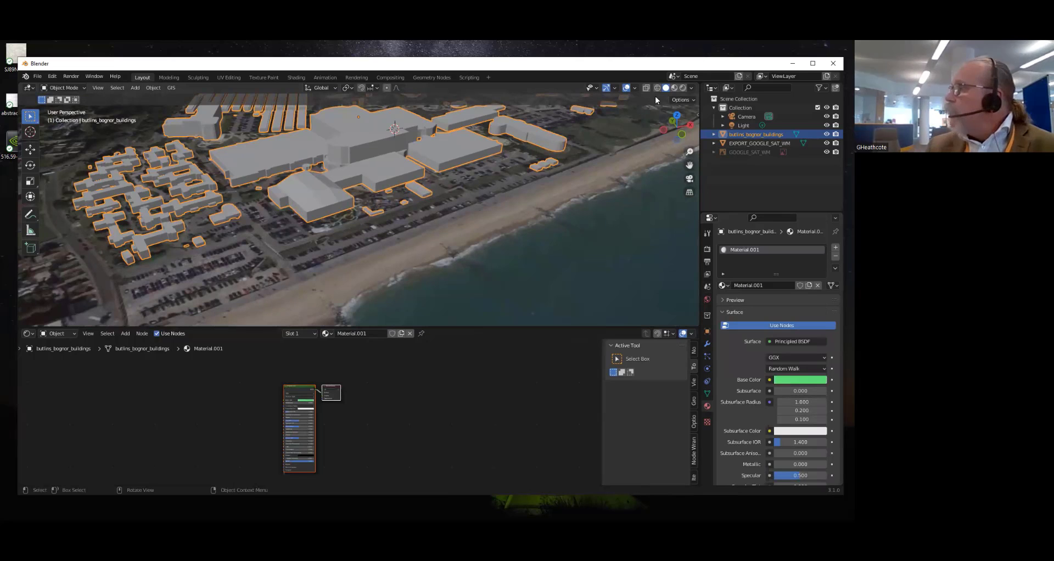
left_click(674, 88)
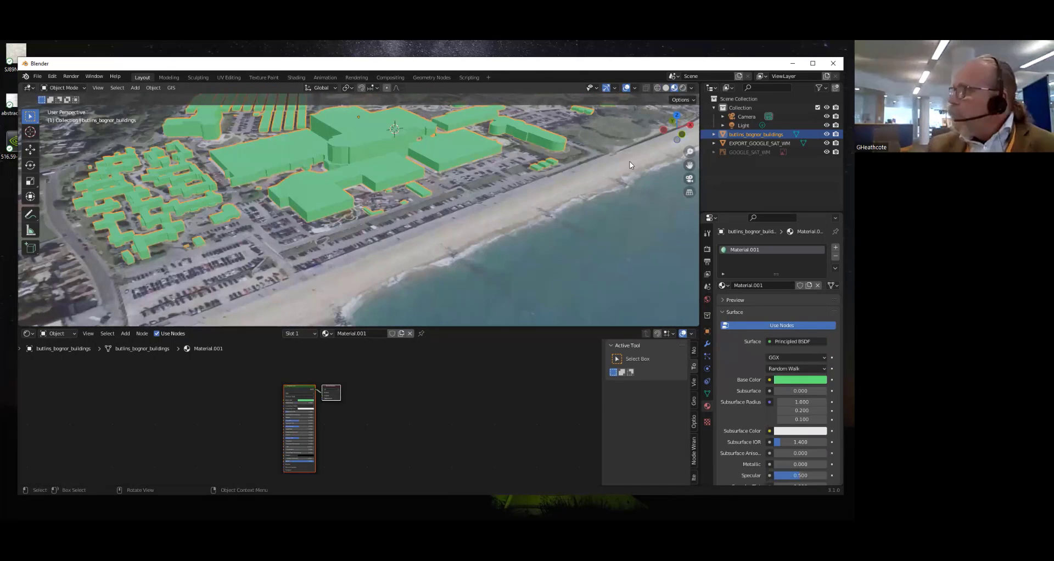
Set the building material's Metallic to 1.000, lower its Roughness to about 0.2, and inspect the shaded buildings up close
scroll(393, 406, "up", 1)
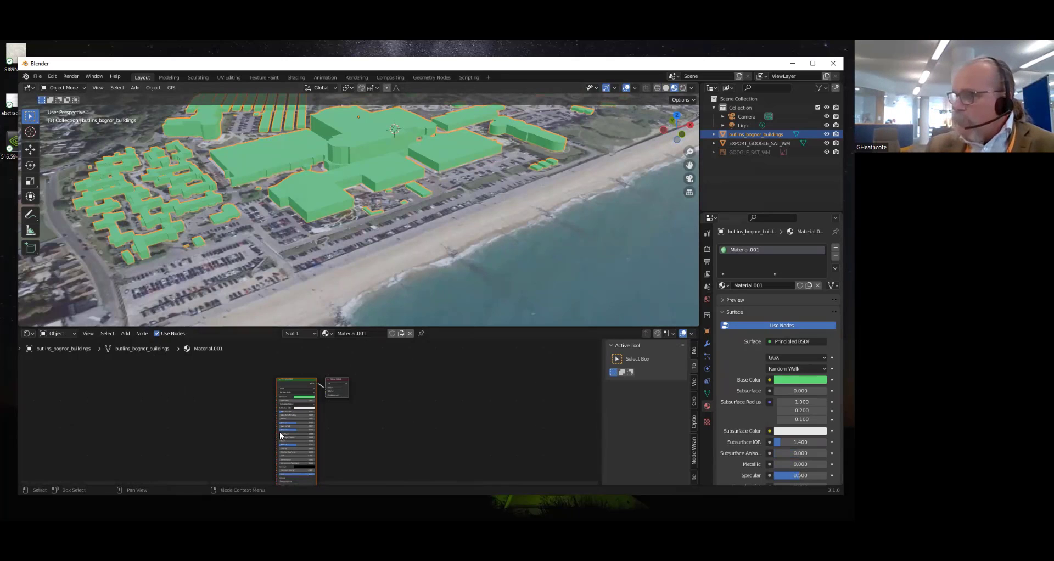
scroll(310, 412, "up", 4)
scroll(247, 467, "down", 2)
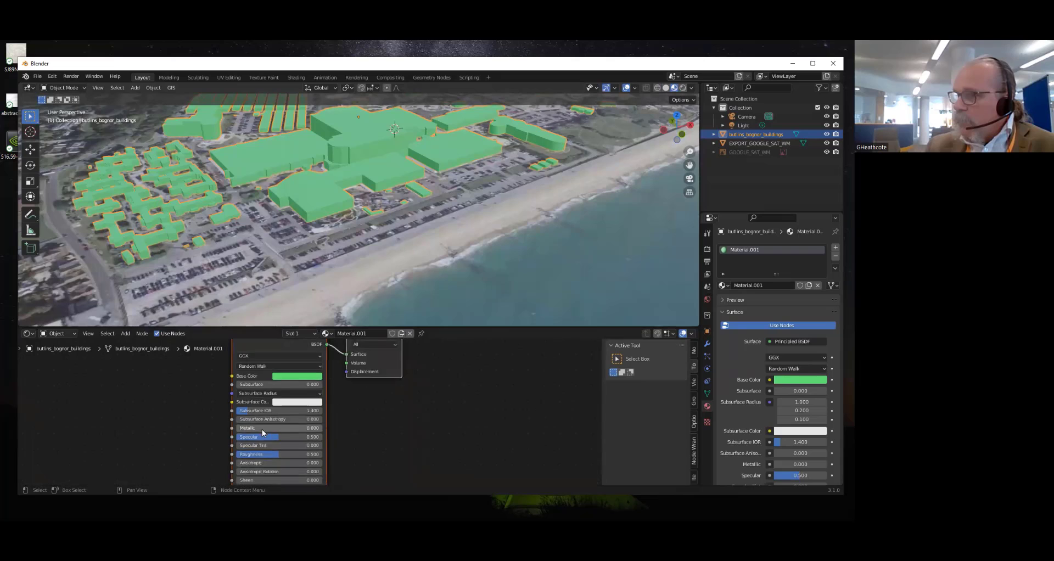
mouse_move(253, 426)
left_mouse_down()
mouse_move(321, 426)
mouse_move(265, 450)
left_mouse_up()
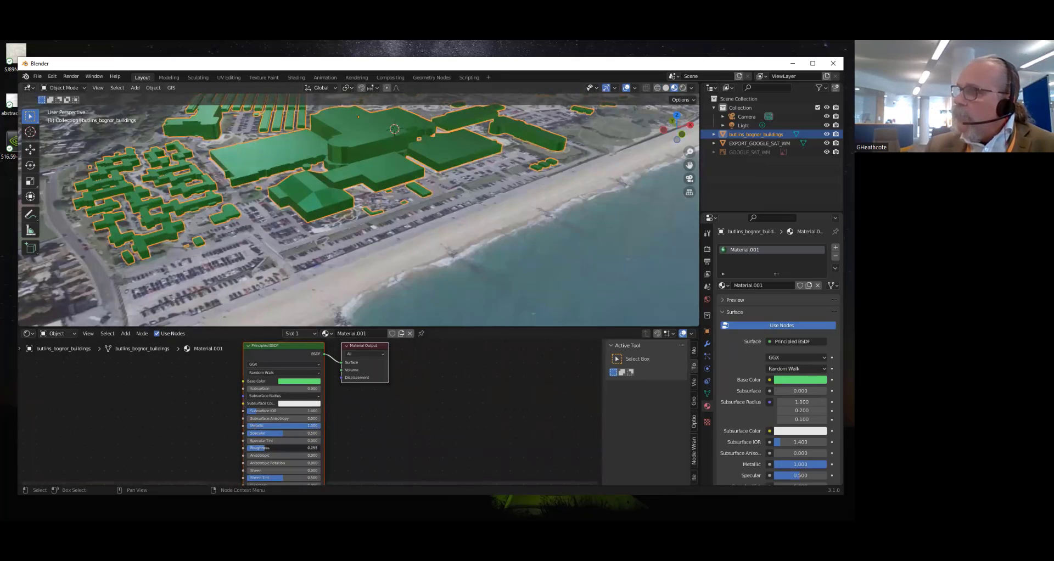
scroll(317, 199, "down", 4)
middle_click_drag(296, 196, 321, 248)
scroll(321, 248, "up", 8)
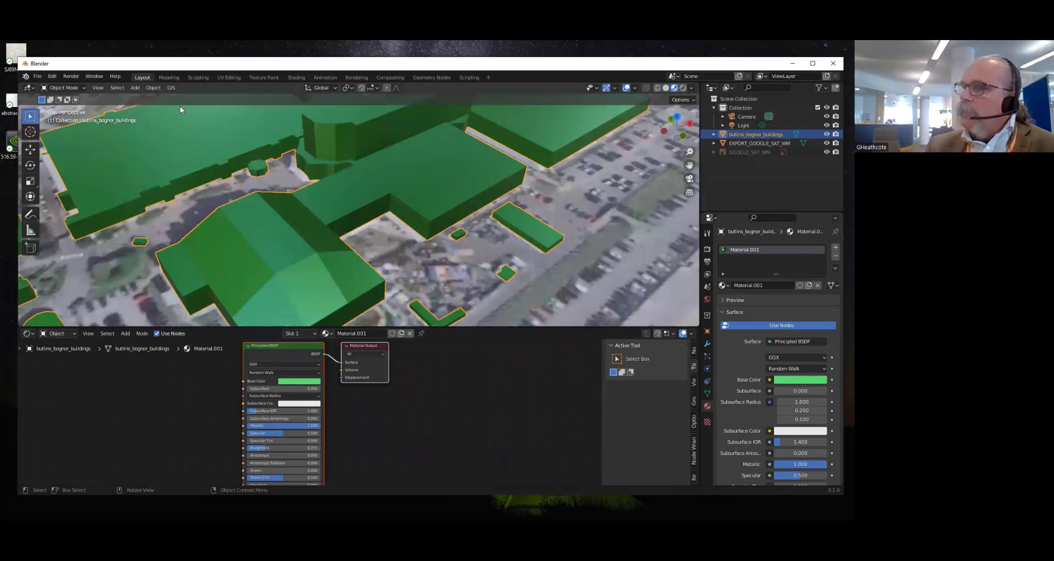
scroll(179, 106, "down", 10)
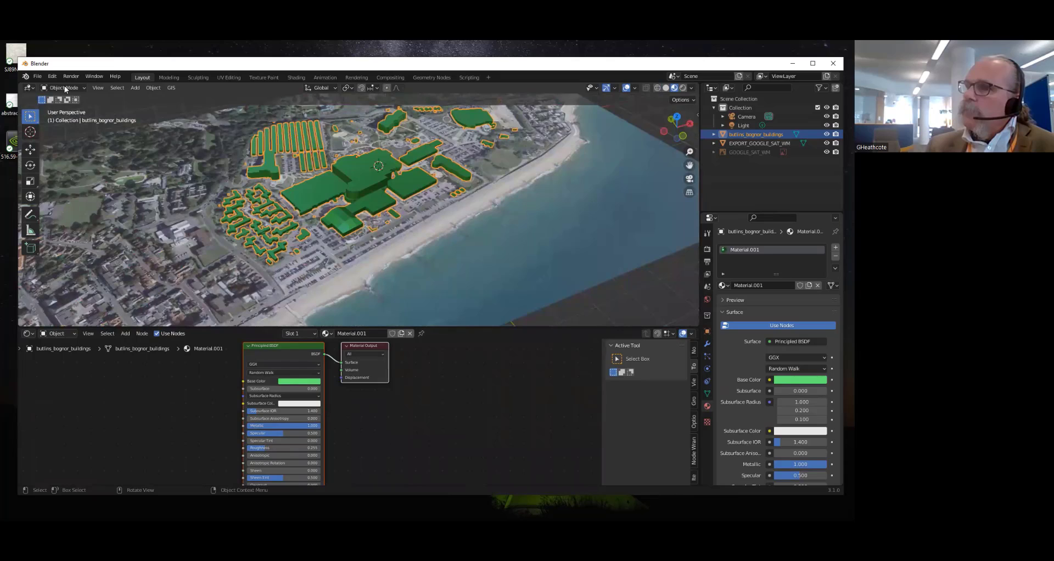
Start a new General file, discarding the unsaved changes to the Bognor Regis scene
left_click(38, 76)
mouse_move(64, 86)
left_click(142, 87)
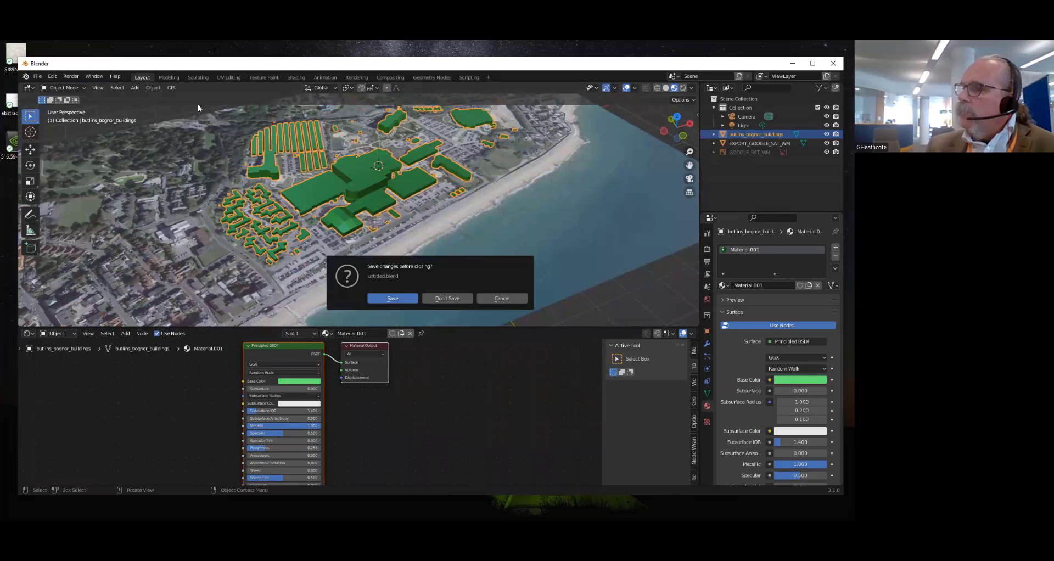
left_click(438, 300)
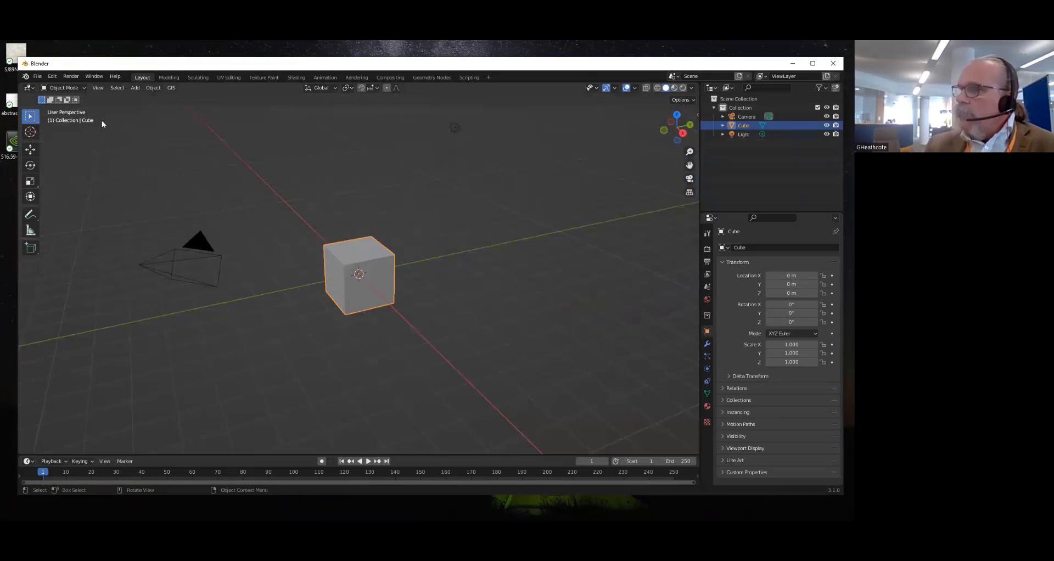
Import the shapefile VentnorT50Contours.shp from the 8_VentnorT50ContoursBNG folder, with elevation from Geometry and Web Mercator as the CRS
left_click(171, 89)
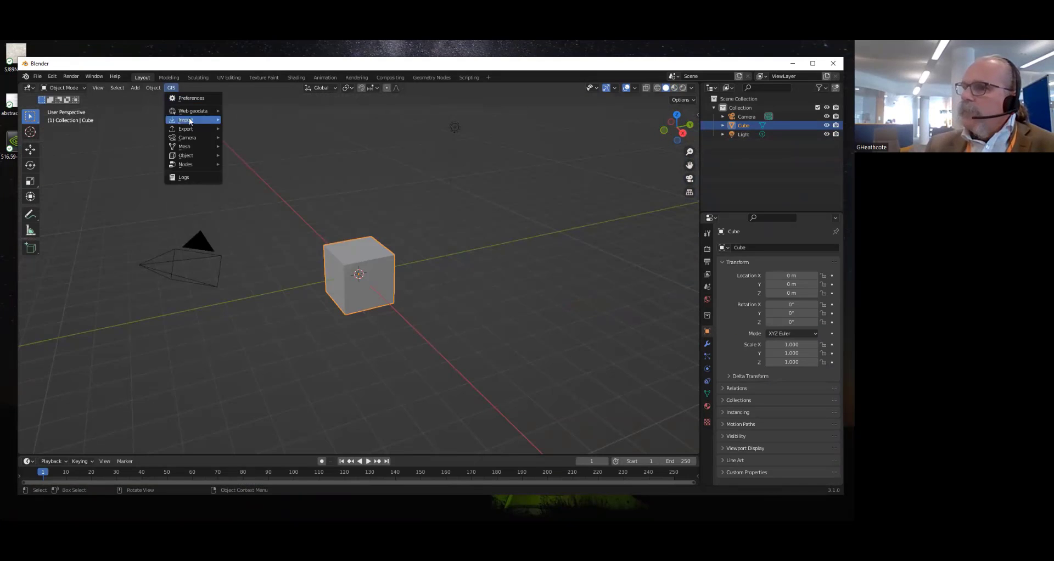
mouse_move(205, 112)
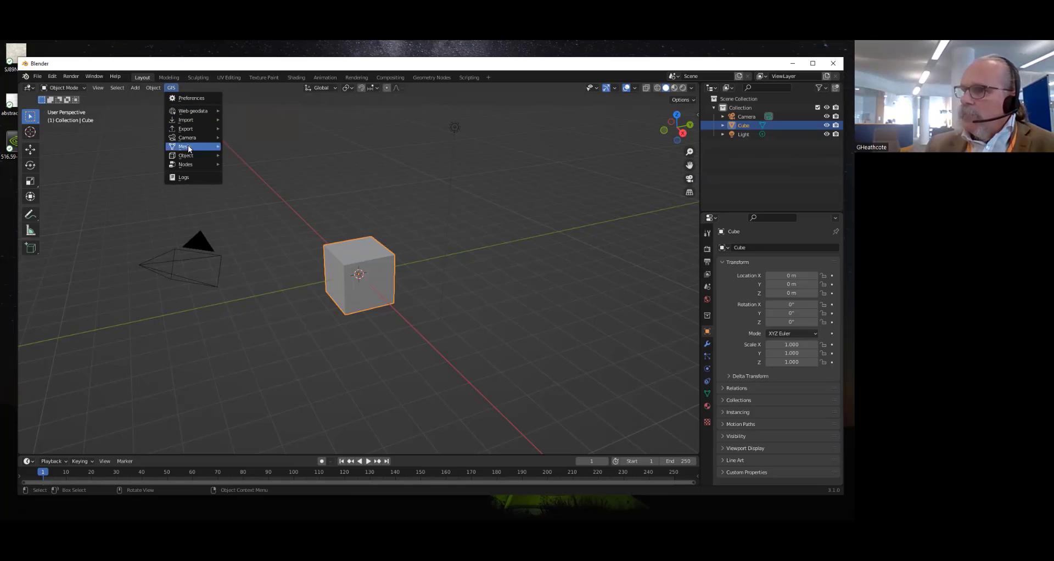
mouse_move(196, 132)
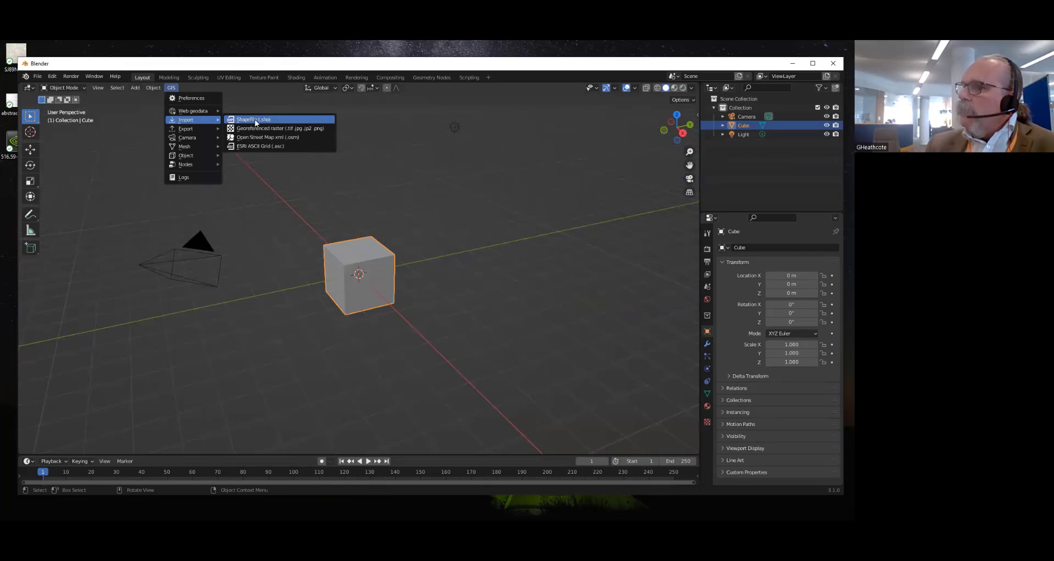
left_click(255, 120)
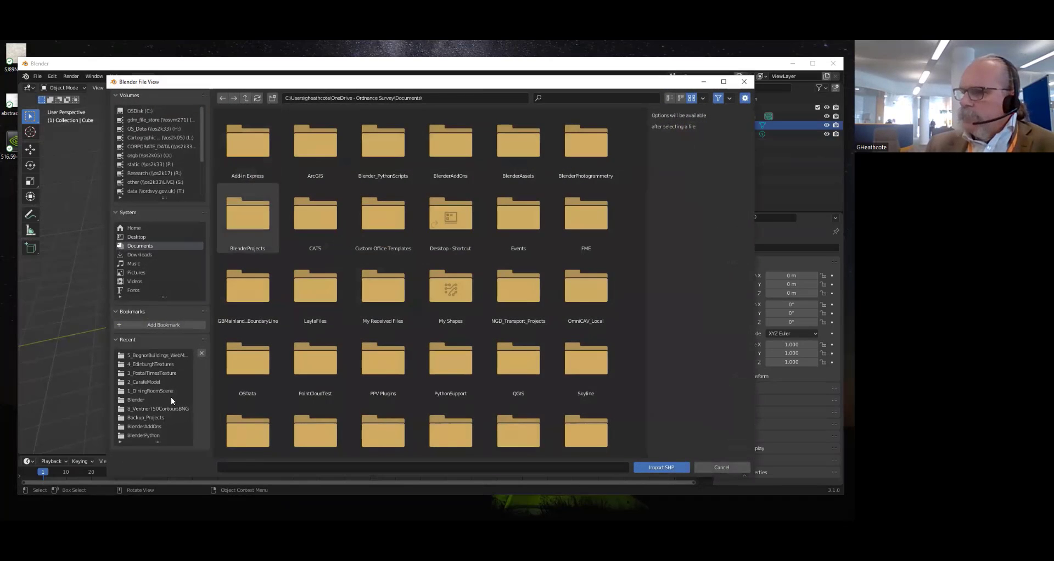
left_click(159, 356)
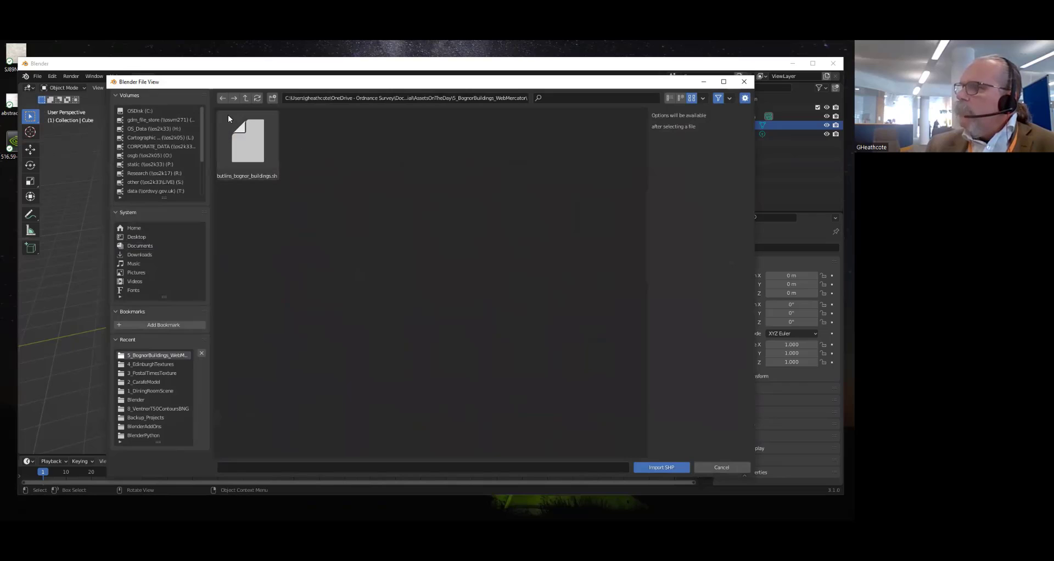
left_click(247, 100)
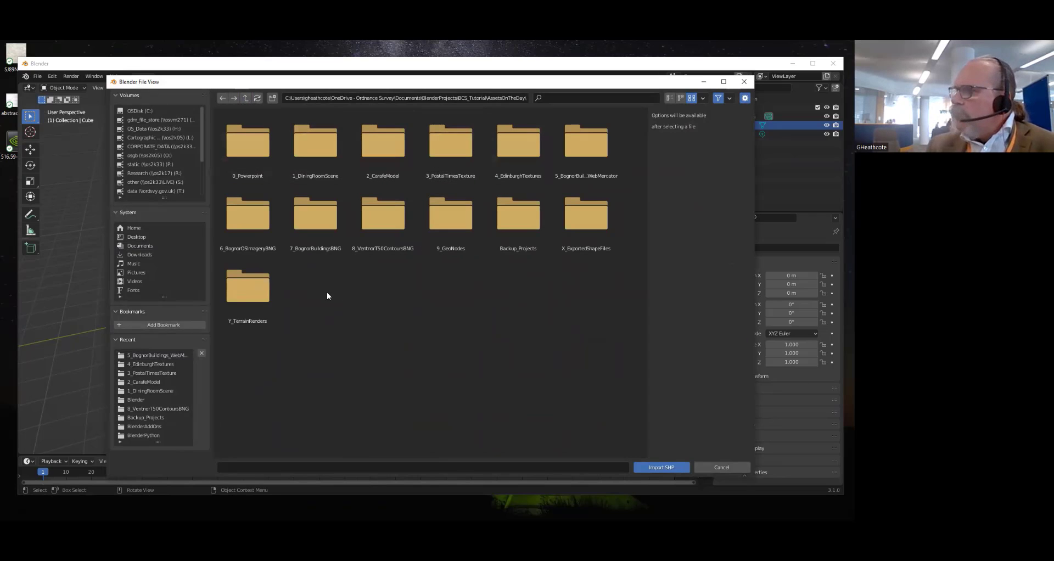
double_click(365, 222)
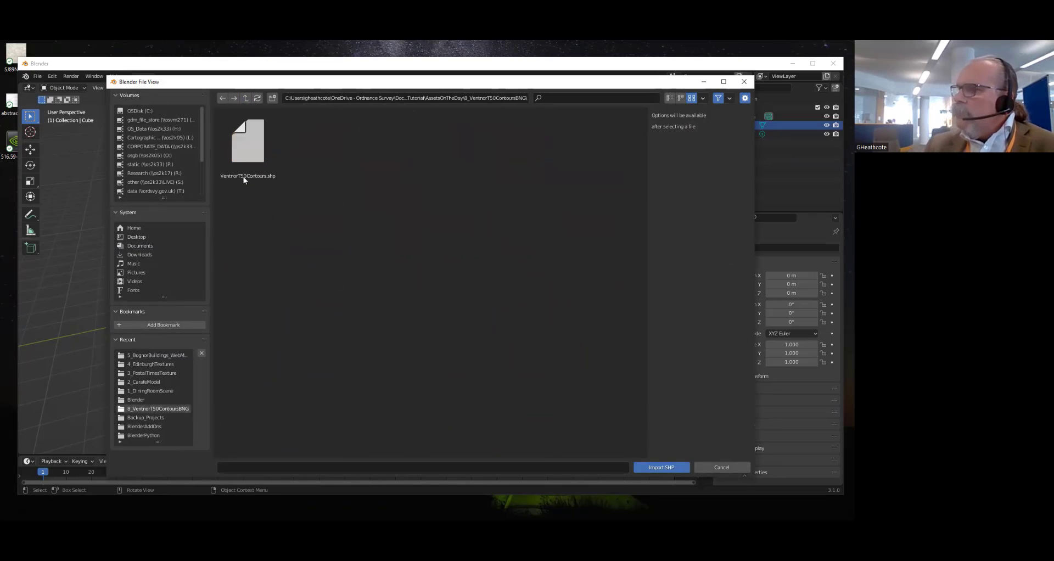
left_click(240, 159)
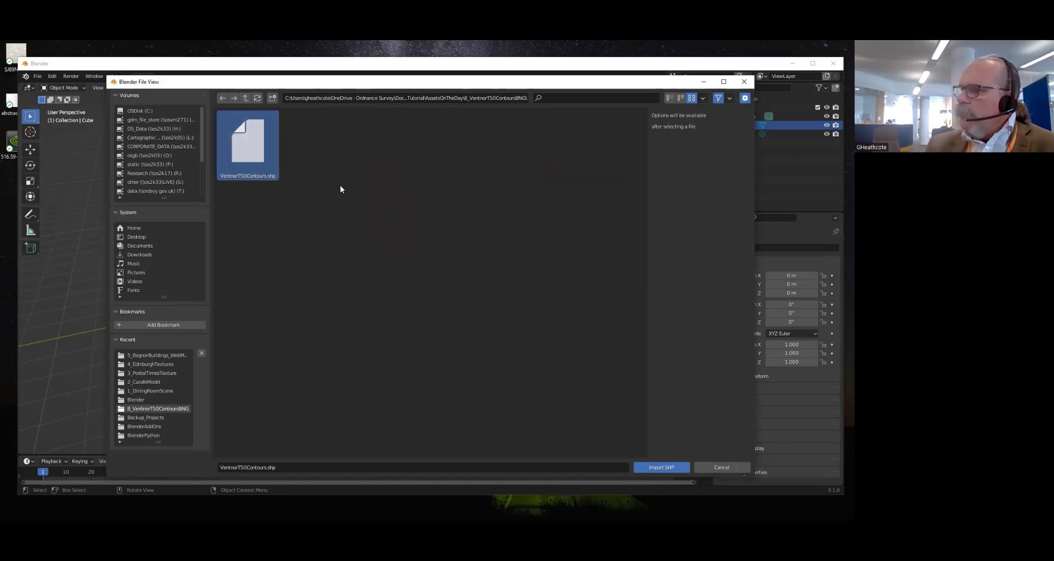
left_click(659, 468)
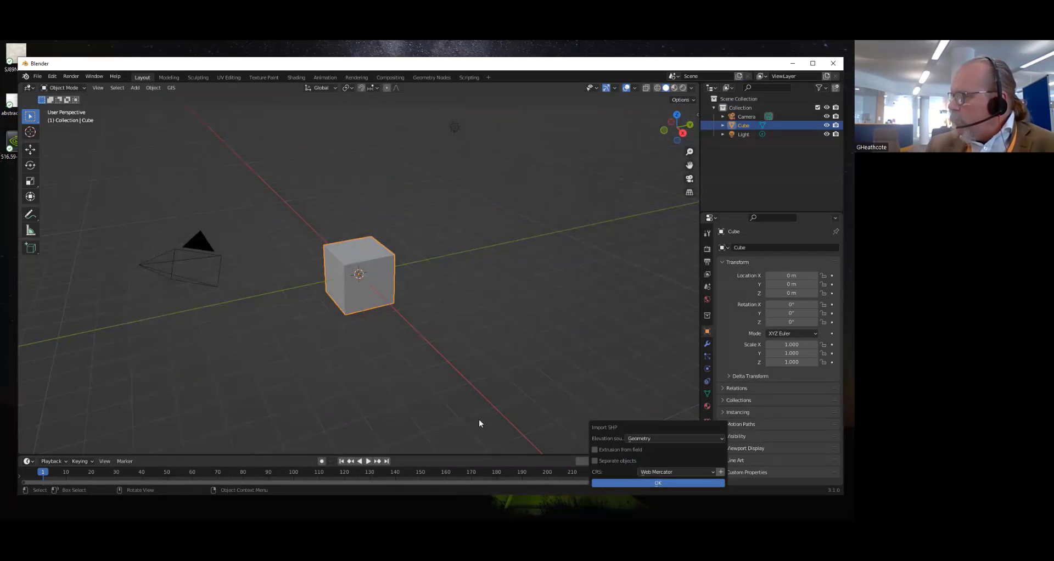
left_click(621, 484)
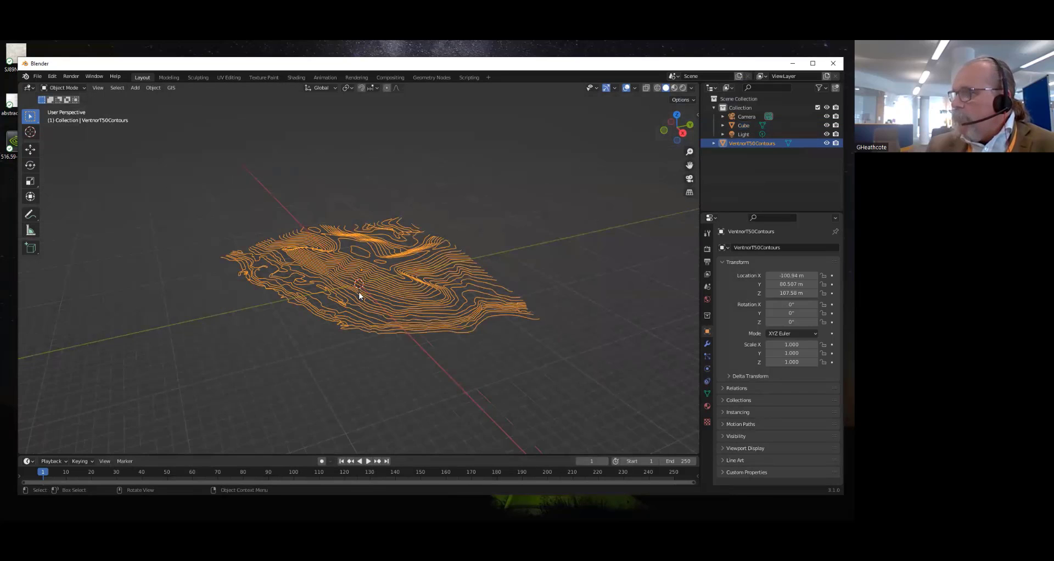
Generate a Delaunay surface mesh from the Ventnor contours, and briefly hide the contours to inspect the bare terrain
middle_click_drag(359, 293, 271, 219)
scroll(281, 245, "down", 2)
middle_click_drag(353, 246, 184, 104)
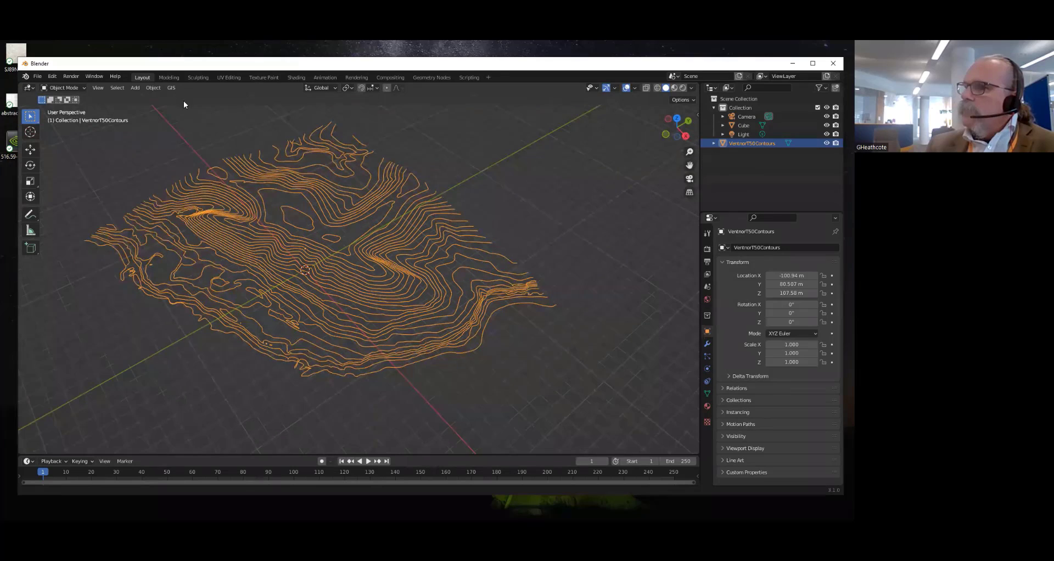
left_click(172, 88)
mouse_move(201, 146)
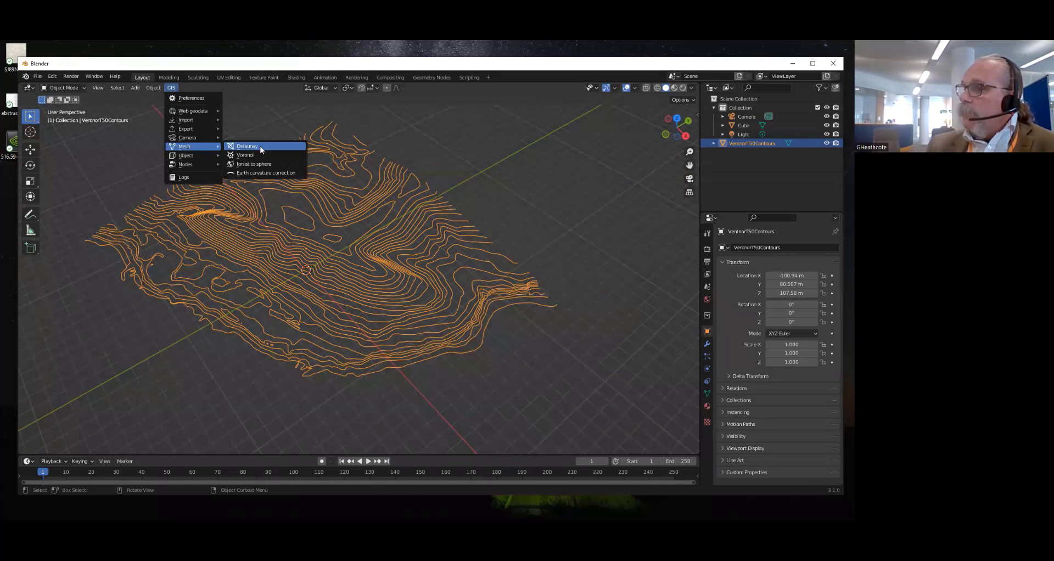
left_click(259, 146)
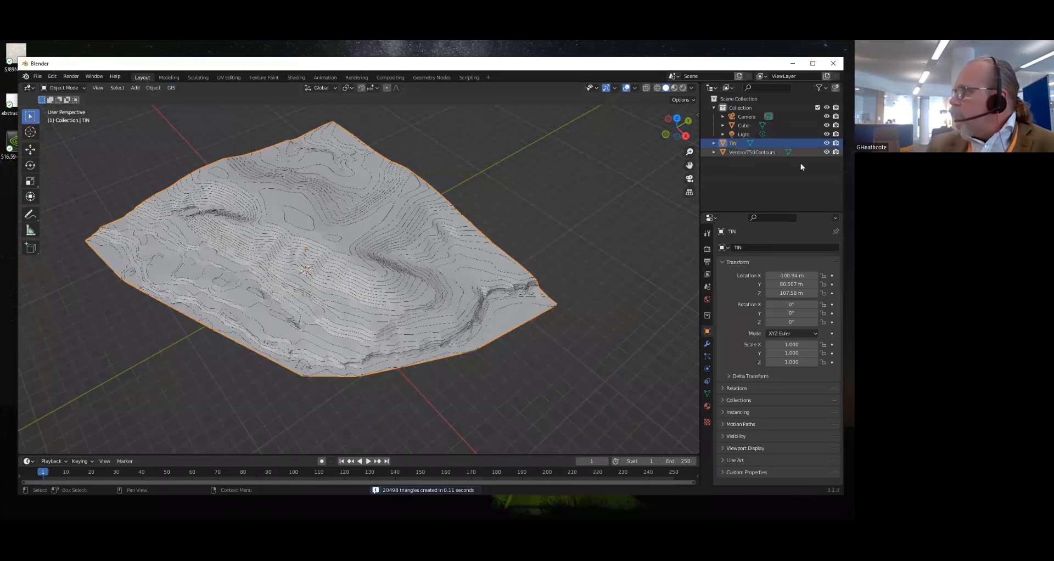
left_click(827, 152)
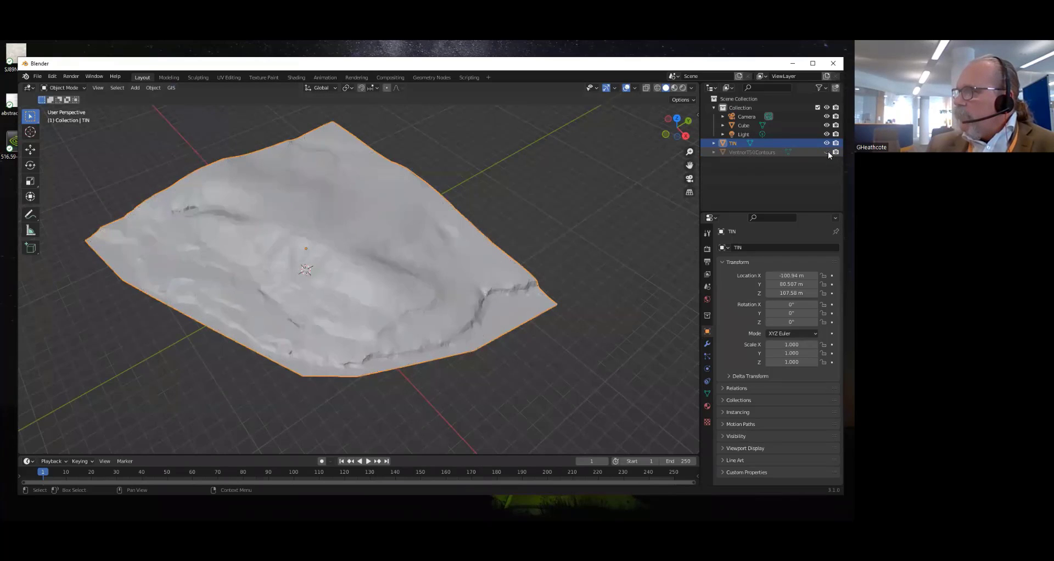
left_click(828, 151)
Enlarge the timeline area below the 3D viewport and change it to the Shader Editor
left_click_drag(330, 453, 314, 308)
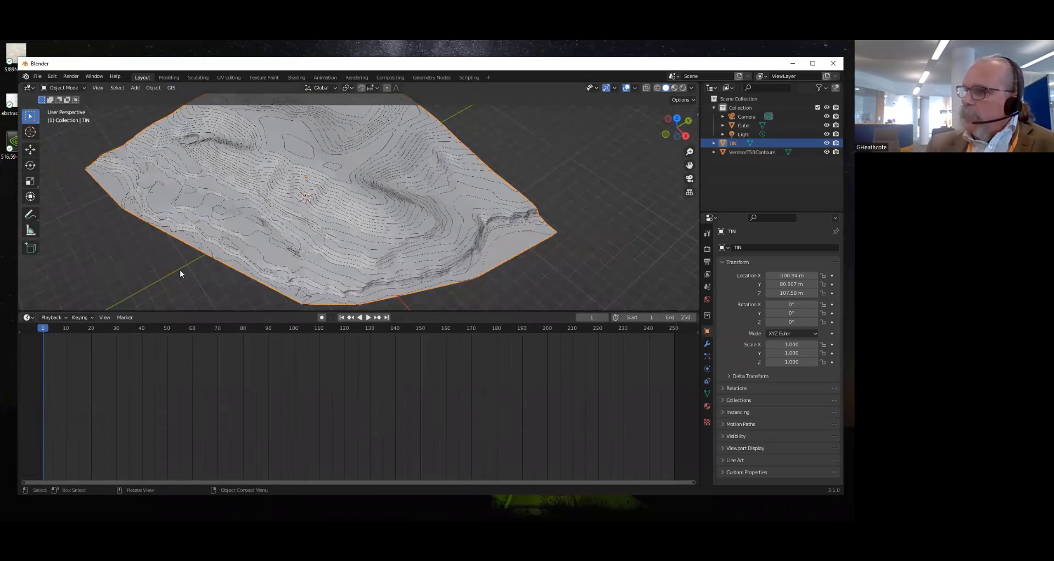
left_click(27, 318)
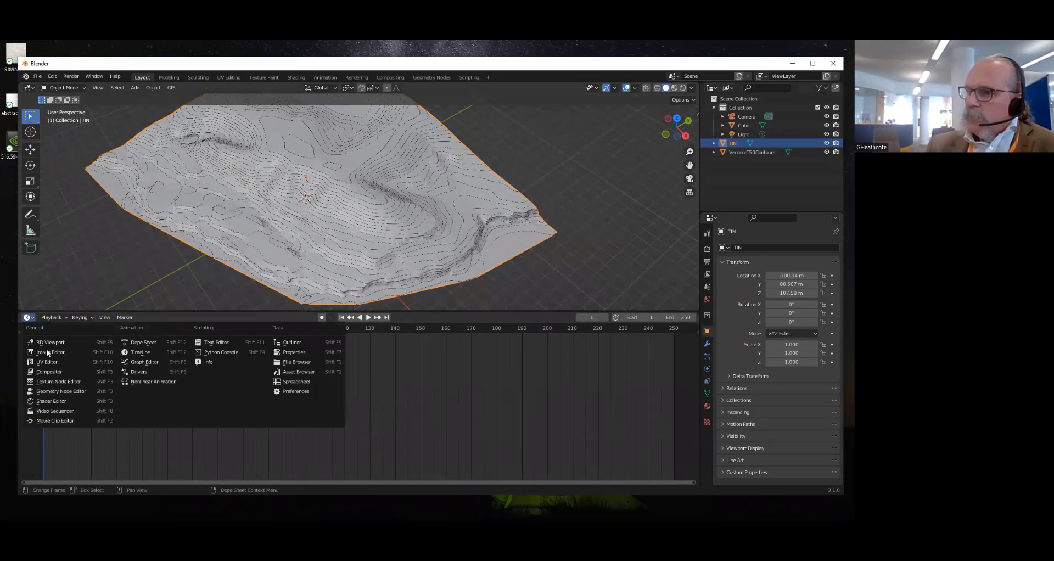
left_click(51, 400)
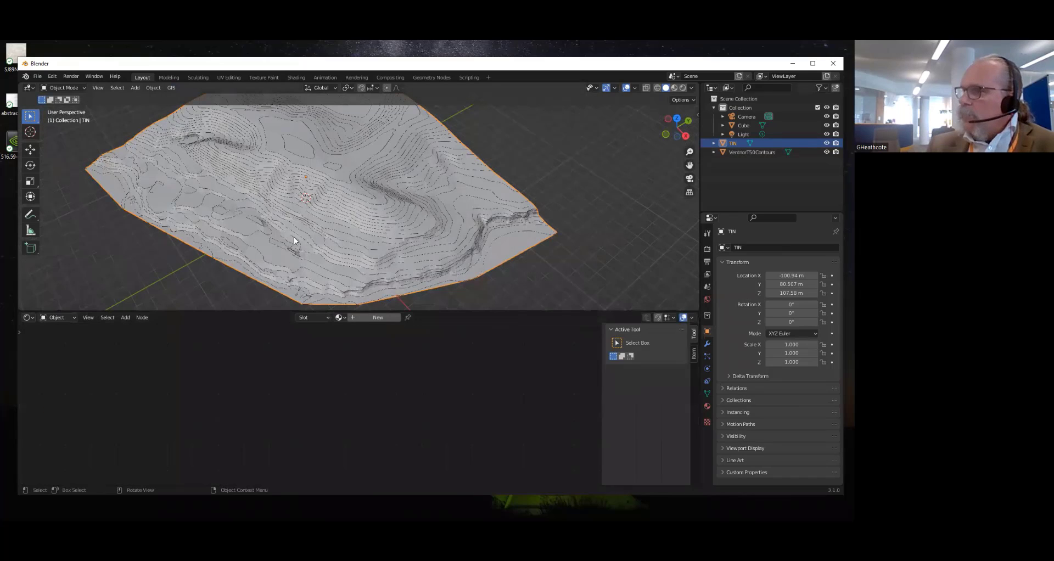
Create the GIS terrain analysis material nodes for the TIN mesh and bring the height node setup into view
left_click(171, 88)
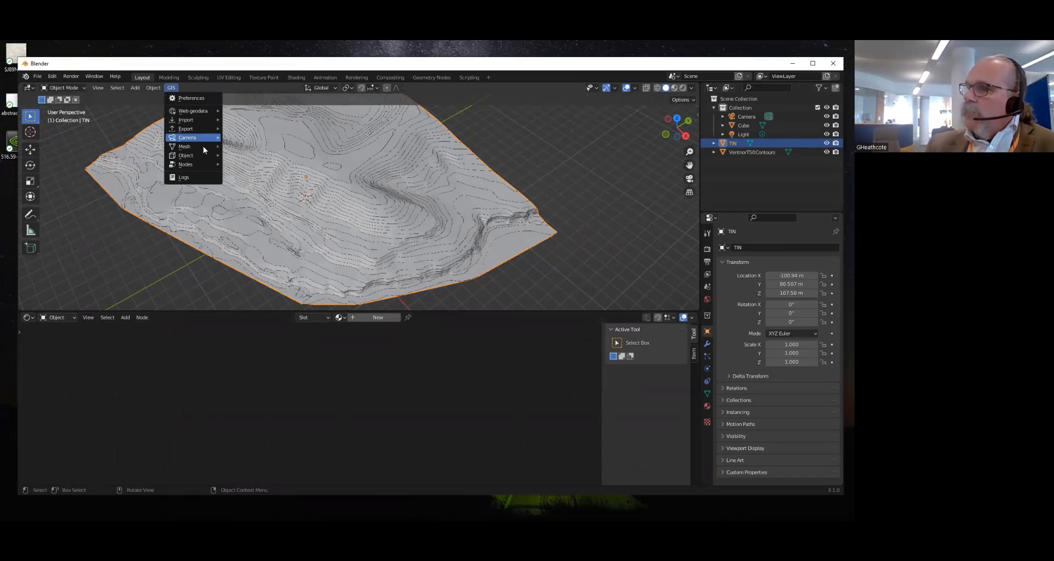
mouse_move(195, 163)
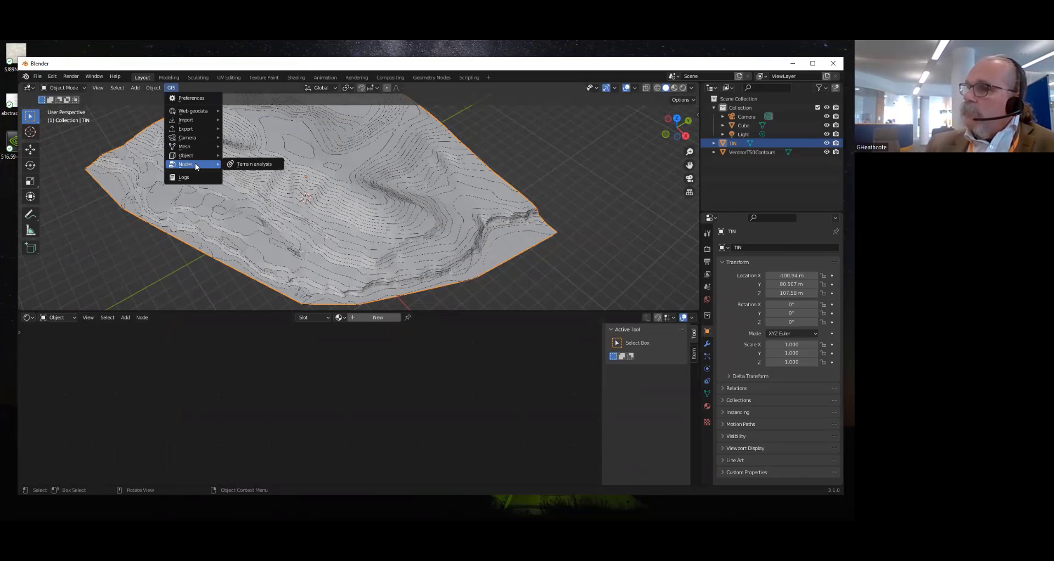
left_click(257, 165)
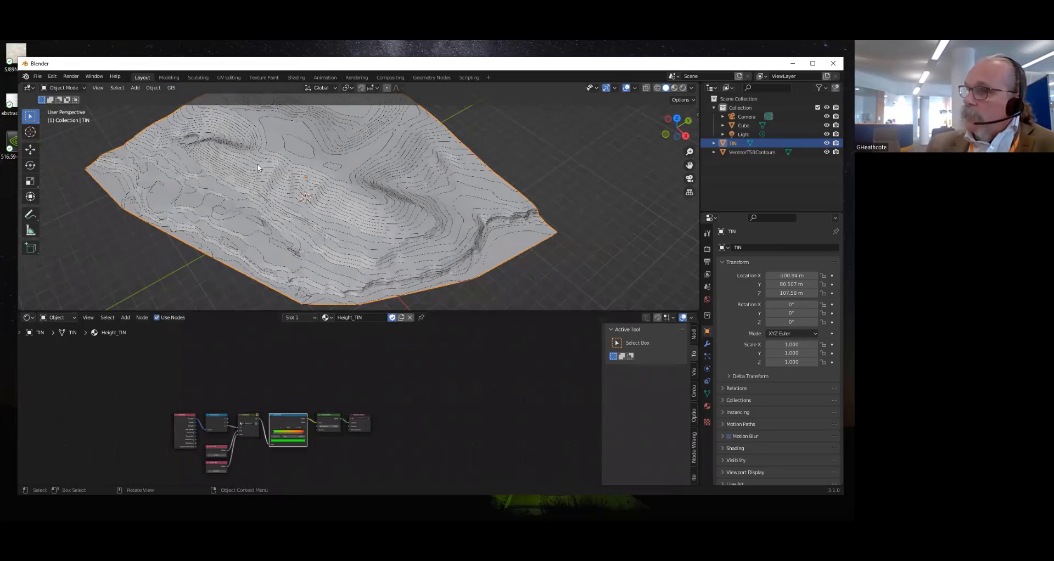
mouse_move(299, 391)
middle_mouse_down()
mouse_move(349, 332)
mouse_move(355, 342)
middle_mouse_up()
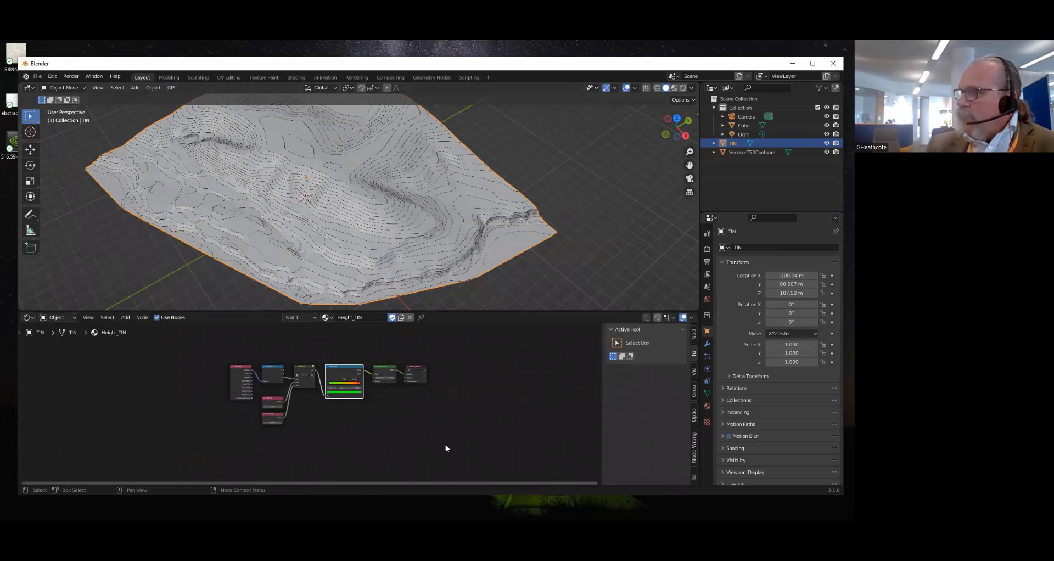
Show the TIN terrain in Material Preview shading and bring its Height_TIN nodes closer for reading
left_click(674, 88)
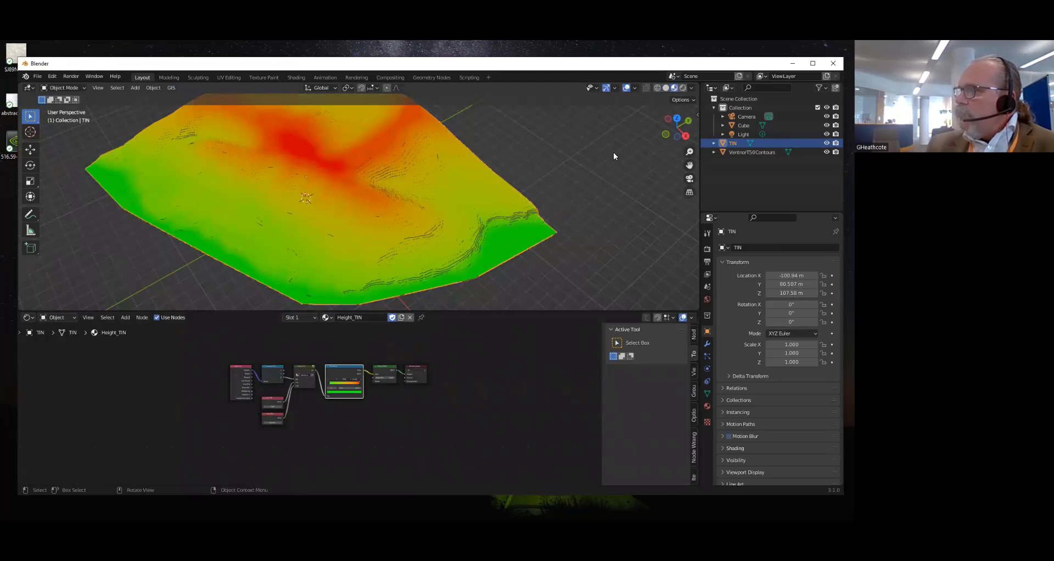
scroll(308, 421, "up", 4)
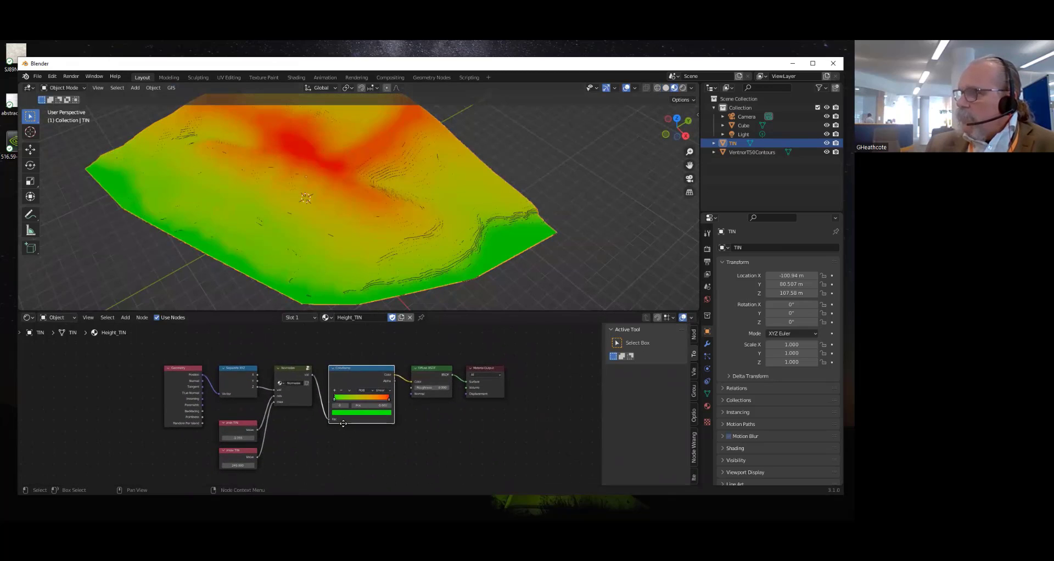
scroll(311, 427, "down", 1)
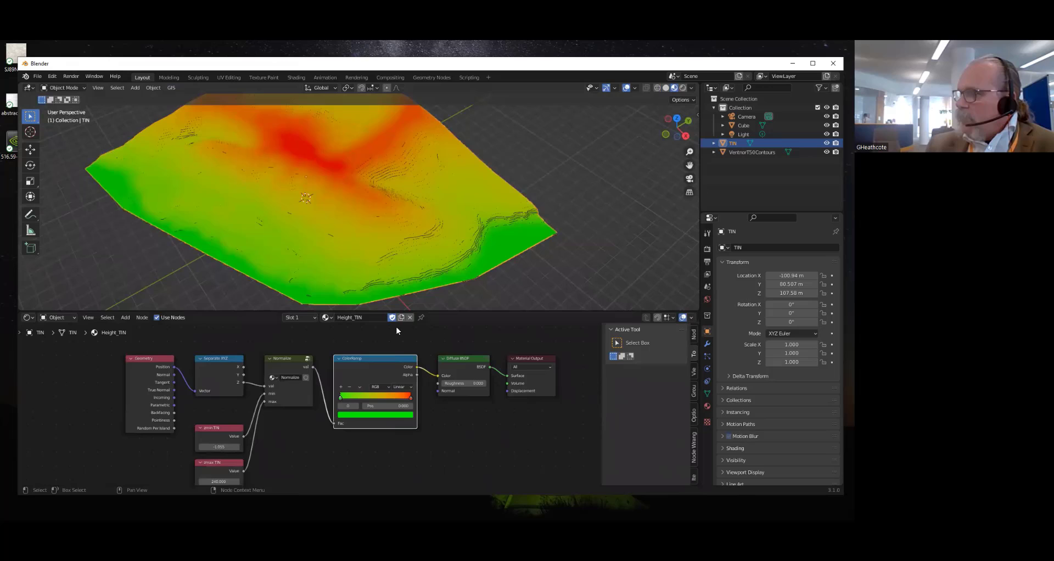
Assign the Slope material to the TIN mesh, replace it with the Aspect material, and inspect the coloured terrain
left_click(327, 317)
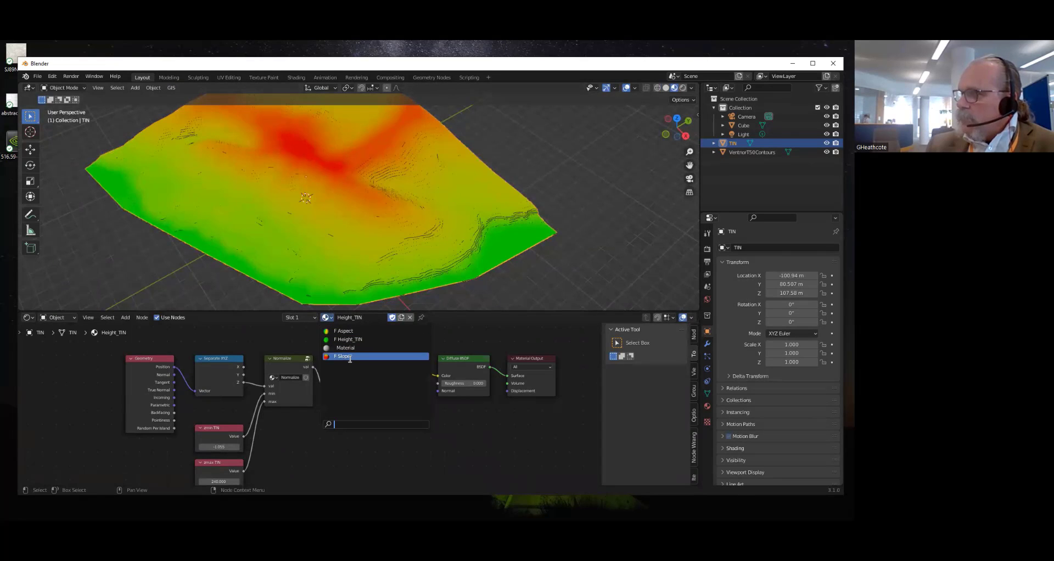
left_click(349, 357)
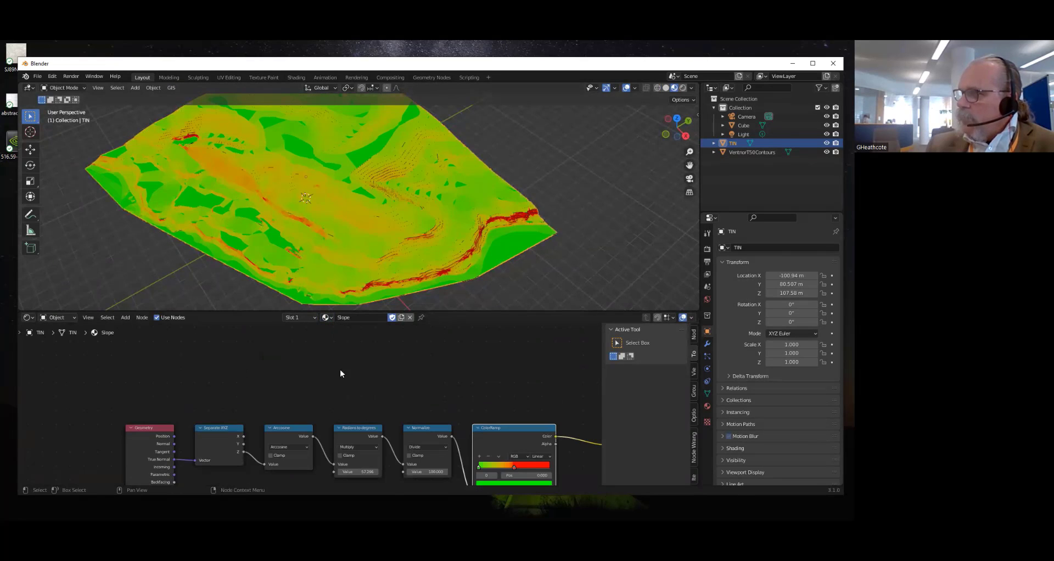
left_click(326, 317)
left_click(341, 330)
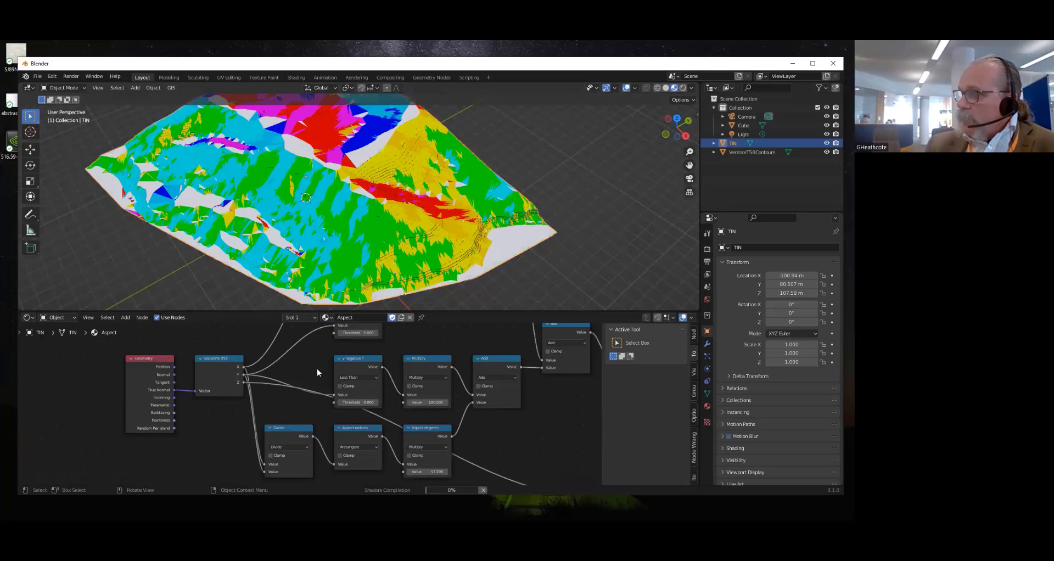
middle_click_drag(357, 258, 186, 446)
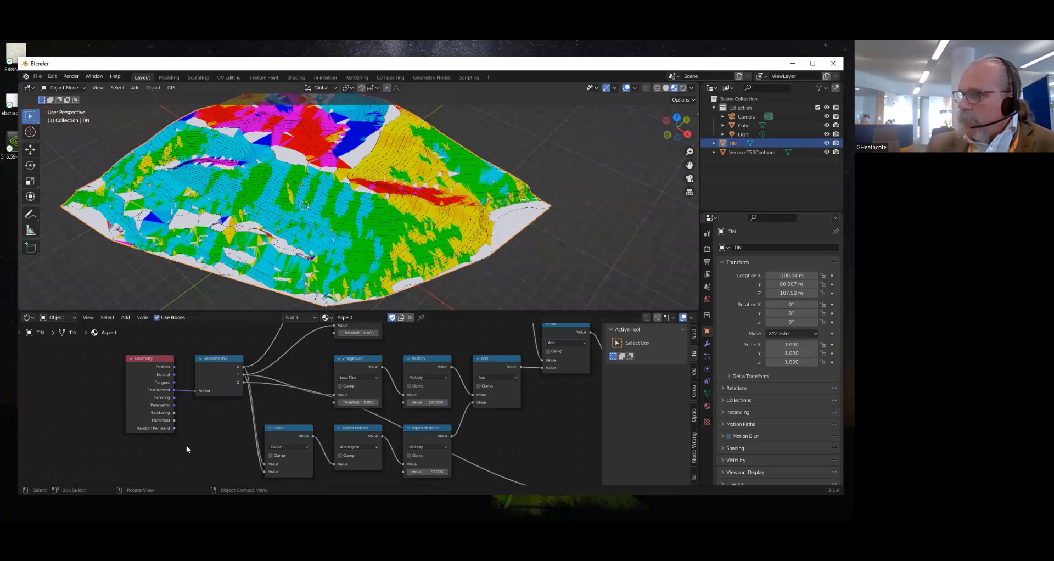
Examine the Aspect material's node network from the Geometry input through the maths nodes and ColorRamp to the Material Output
key("Home")
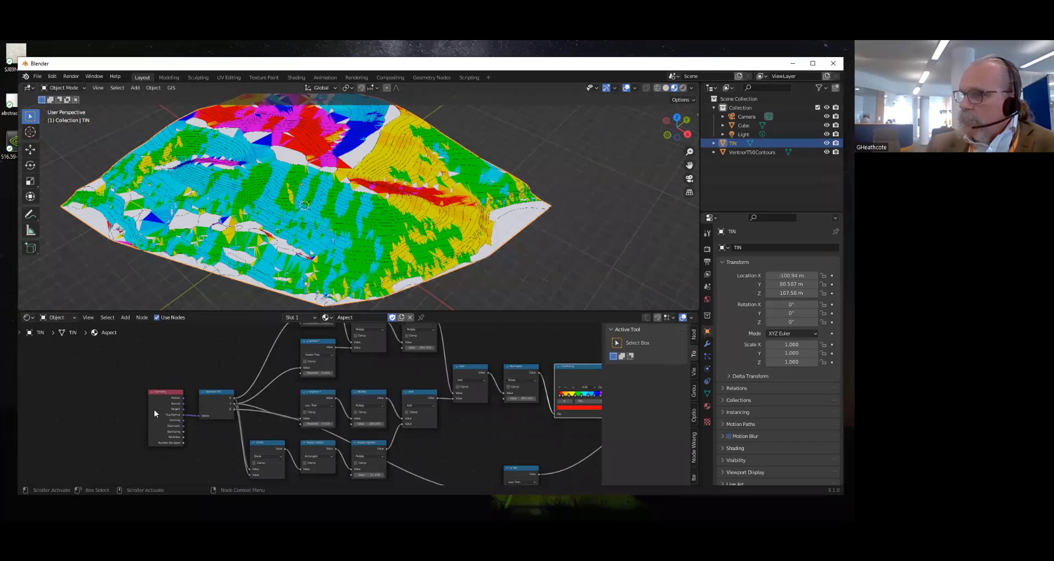
scroll(193, 460, "up", 2)
middle_click_drag(168, 432, 182, 398)
scroll(143, 409, "up", 1)
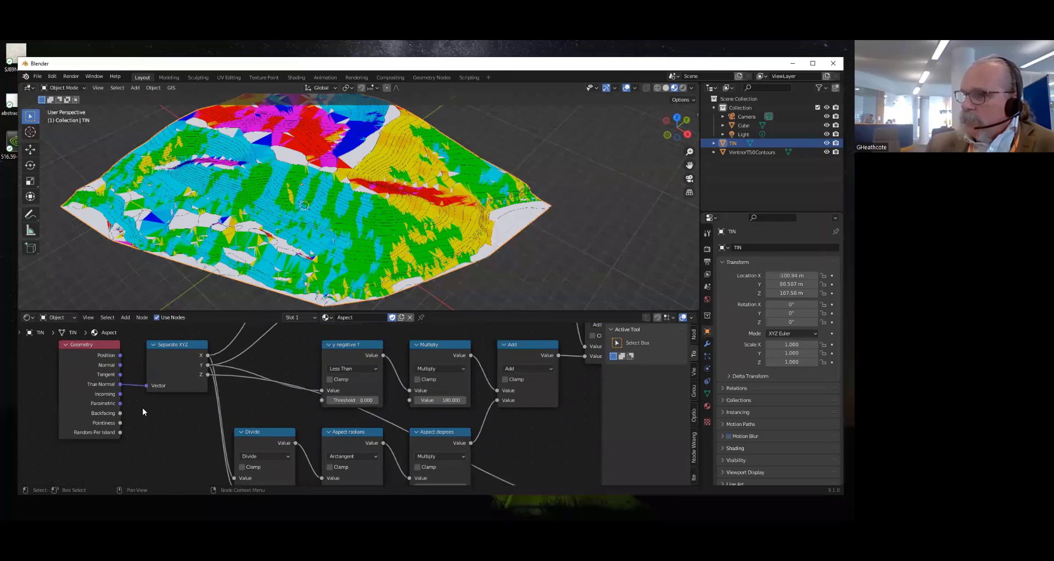
scroll(170, 447, "down", 3)
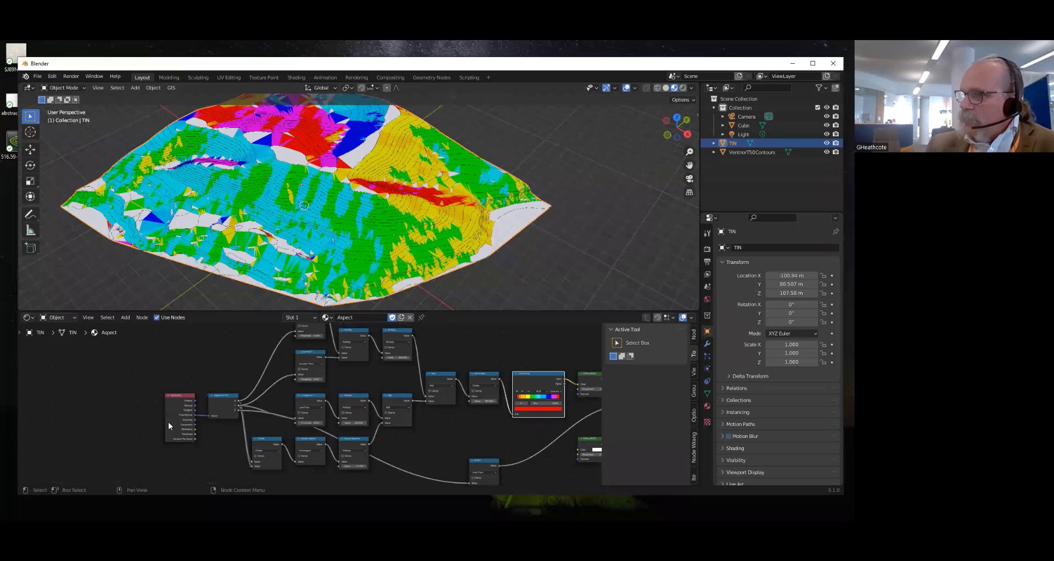
scroll(212, 436, "up", 2)
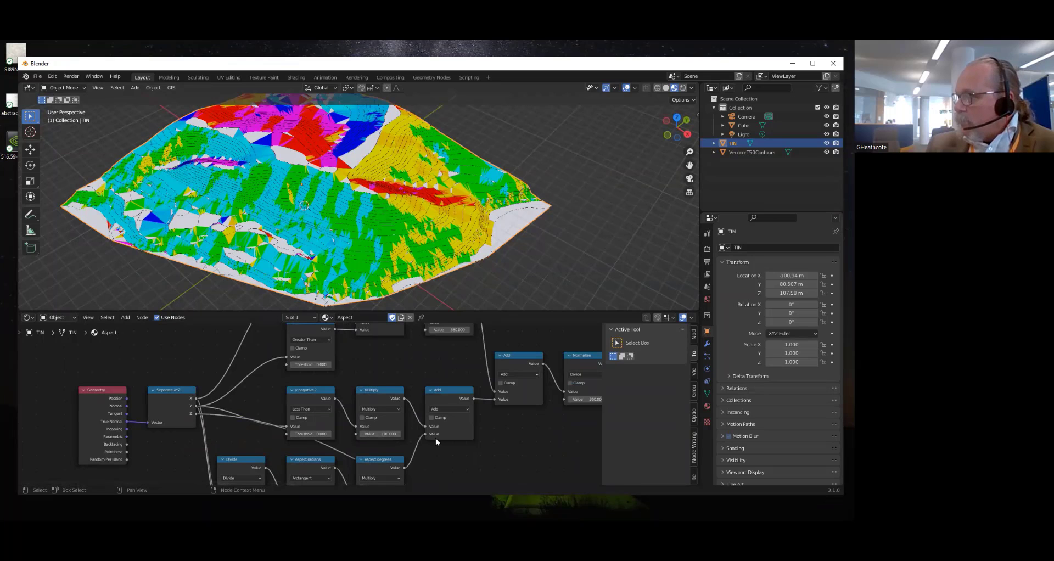
middle_click_drag(546, 403, 417, 438)
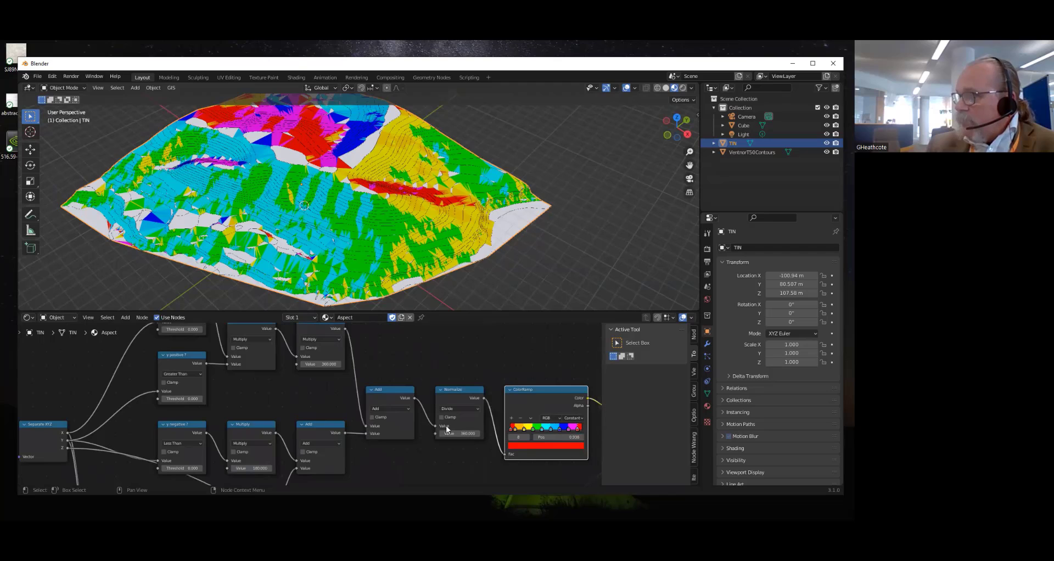
scroll(419, 434, "down", 5)
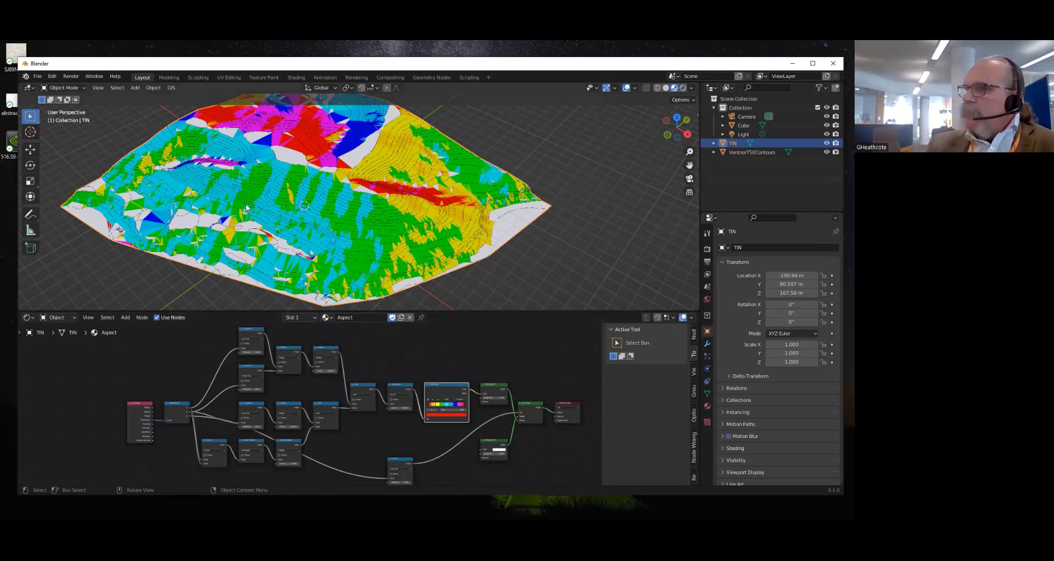
Open the recent file NGD_Standard_Visualiser_BCS.blend without saving the current Ventnor scene
left_click(37, 77)
mouse_move(52, 88)
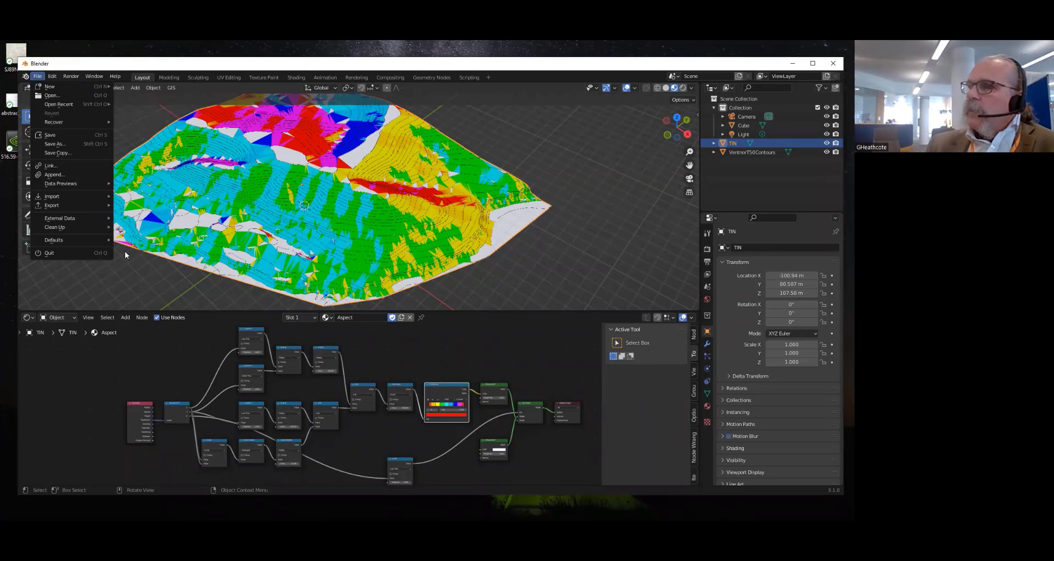
mouse_move(70, 103)
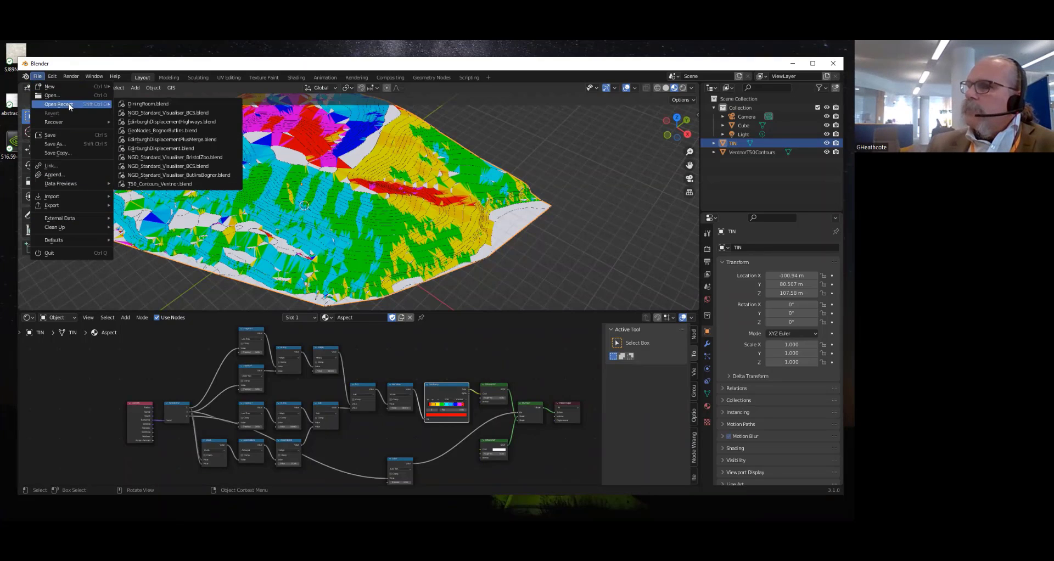
left_click(150, 114)
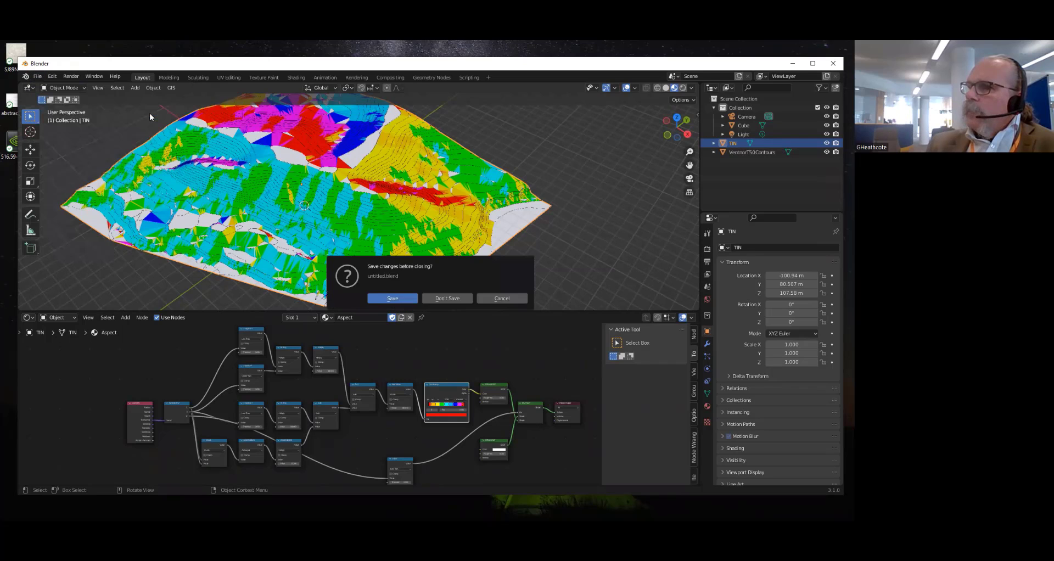
left_click(447, 298)
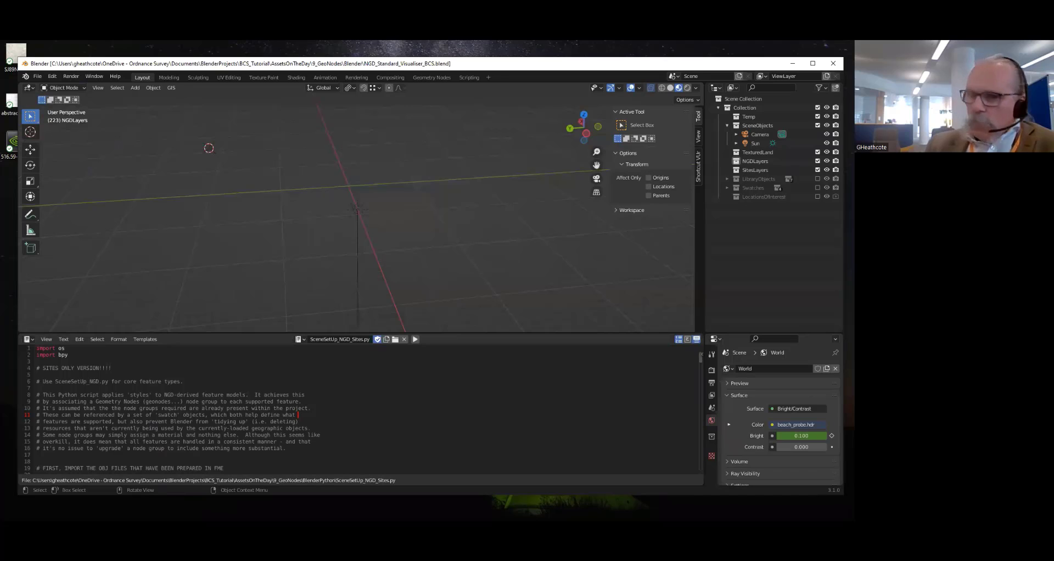
key("alt+Tab")
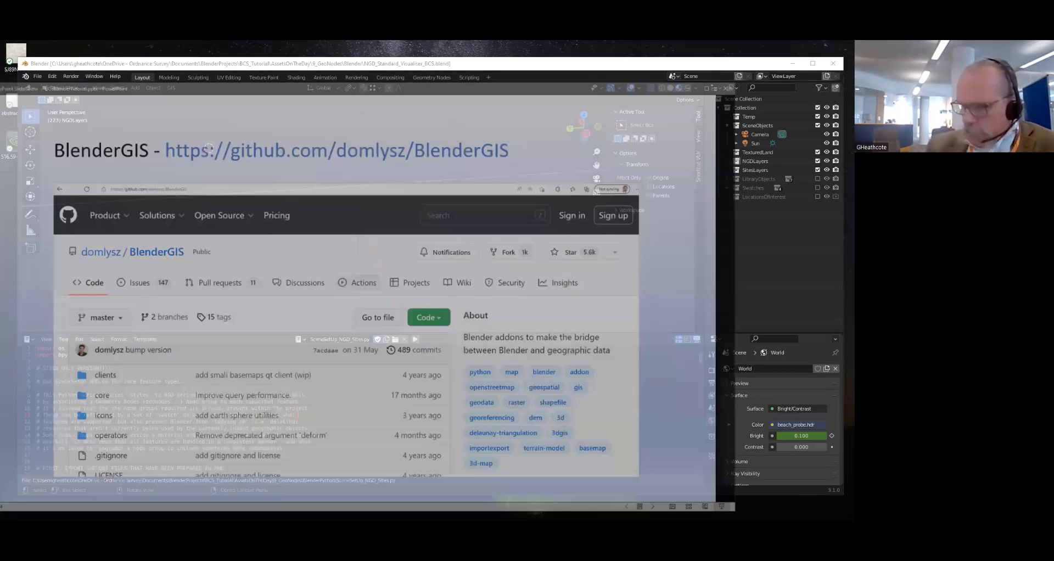
key("Right")
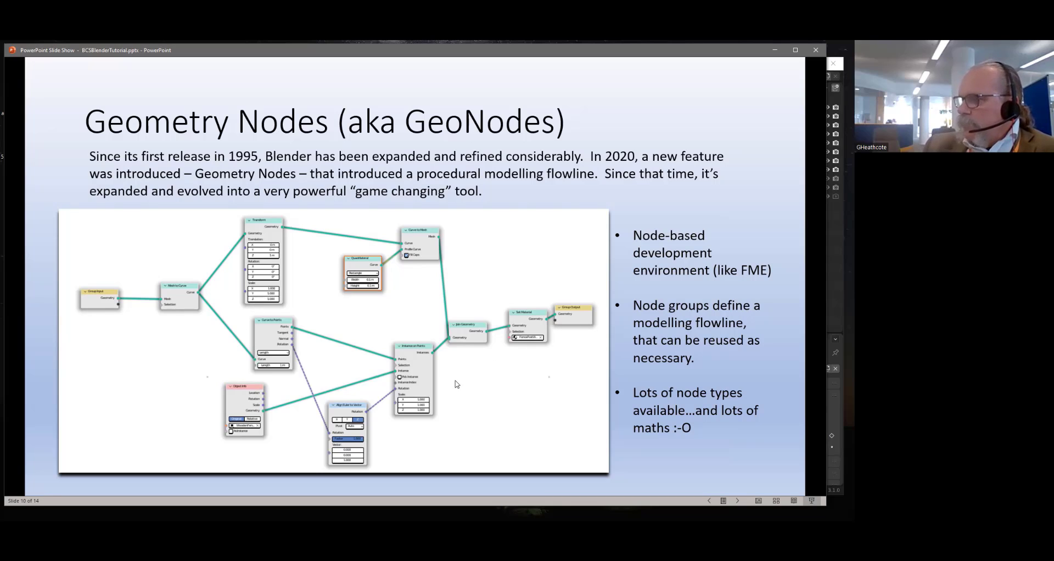
left_click(513, 290)
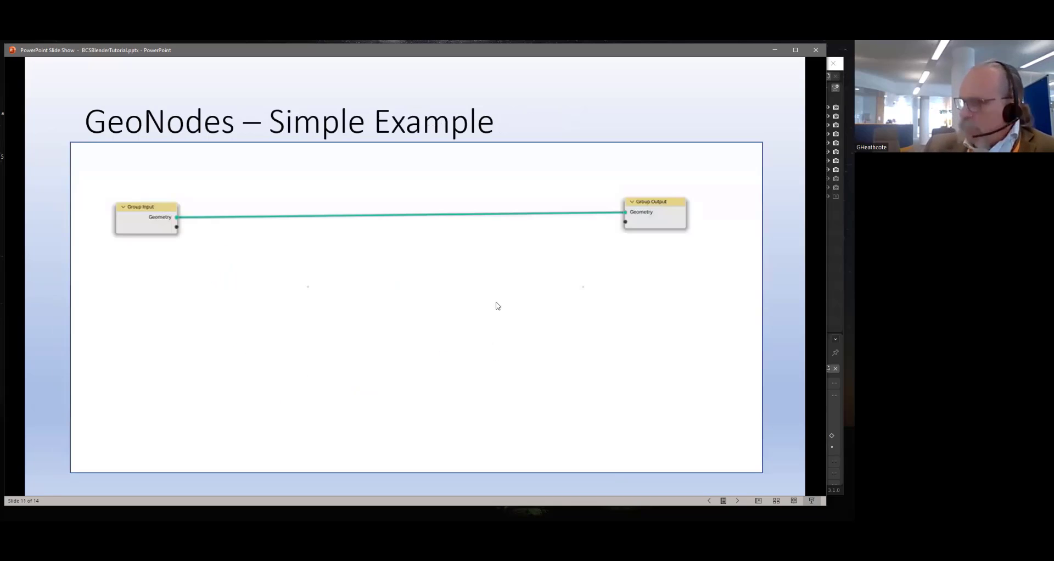
left_click(497, 302)
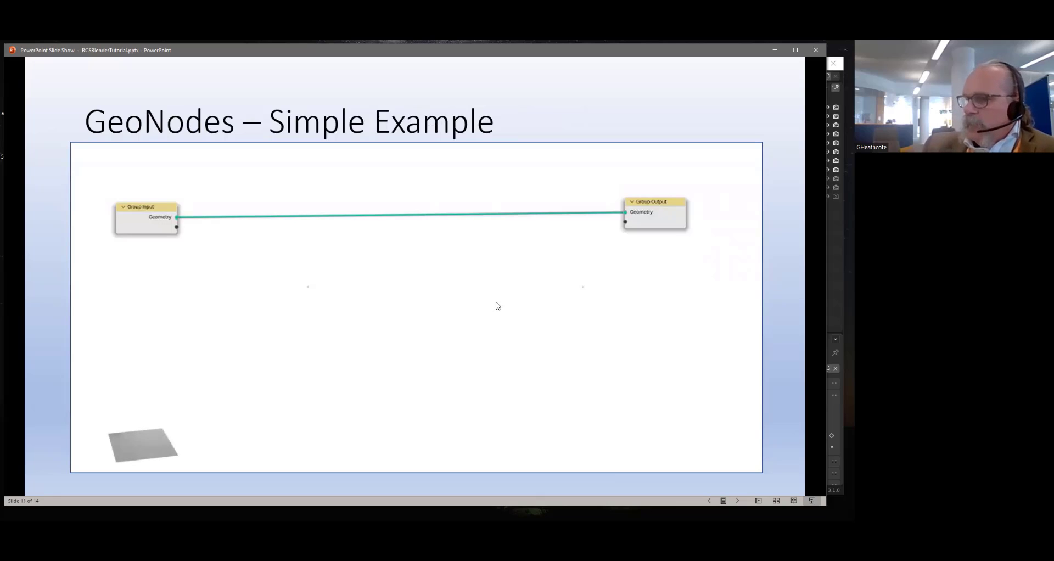
left_click(498, 306)
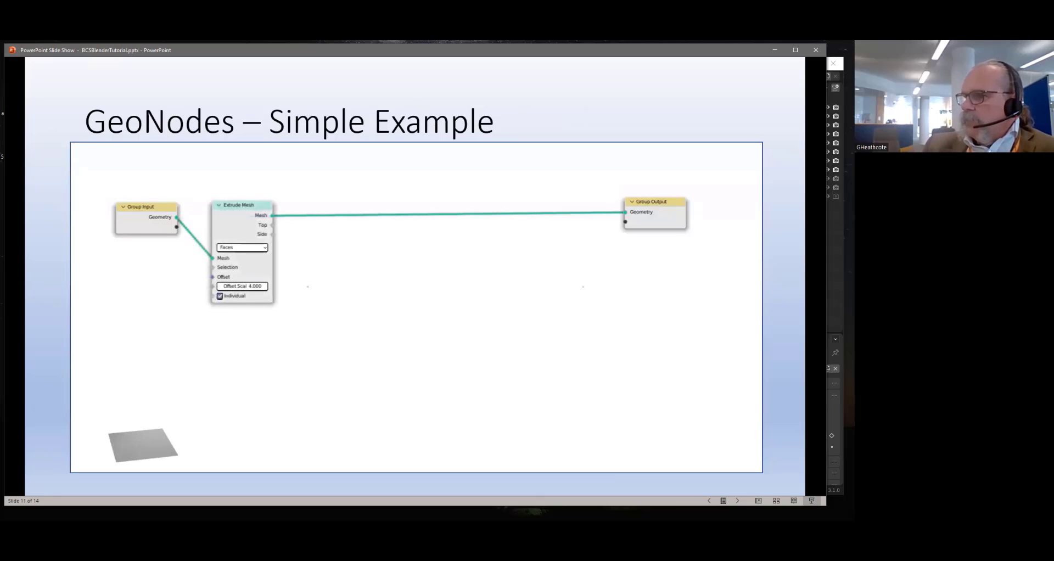
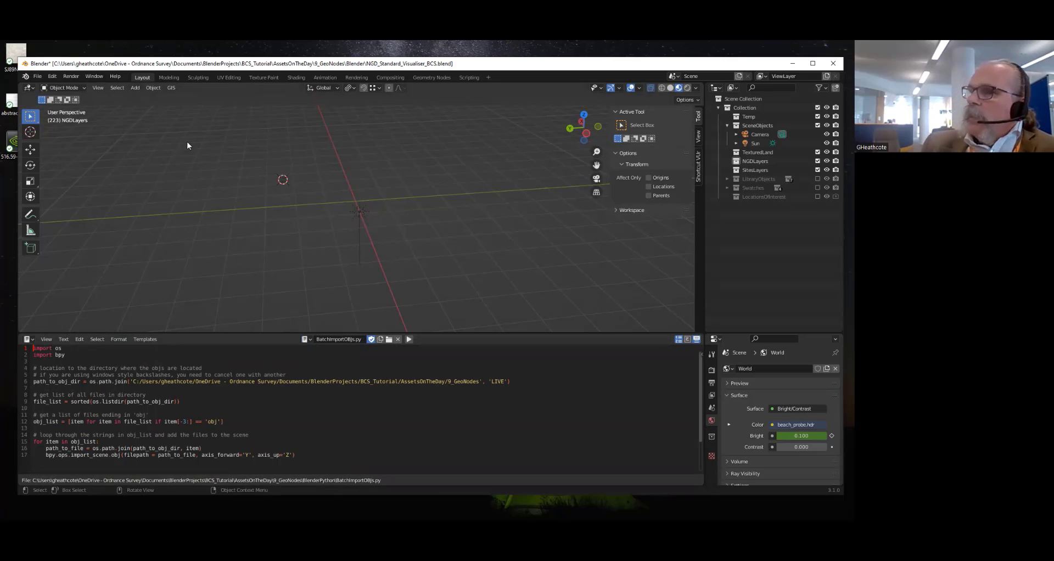
Run the BatchImportOBJs.py script to import the OBJ layers into NGDLayers, and look over the resulting scene
left_click(409, 340)
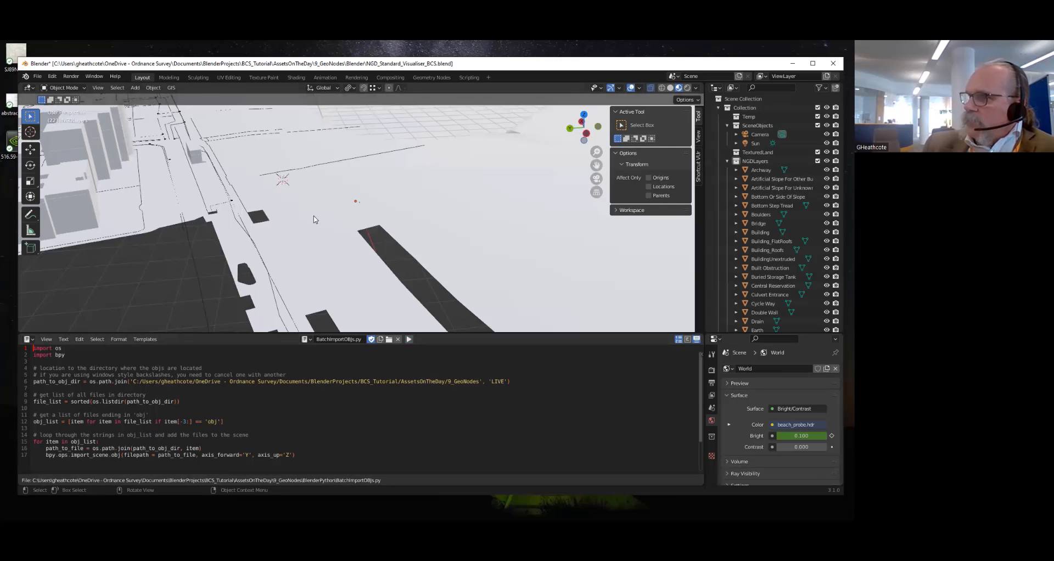
scroll(315, 220, "down", 6)
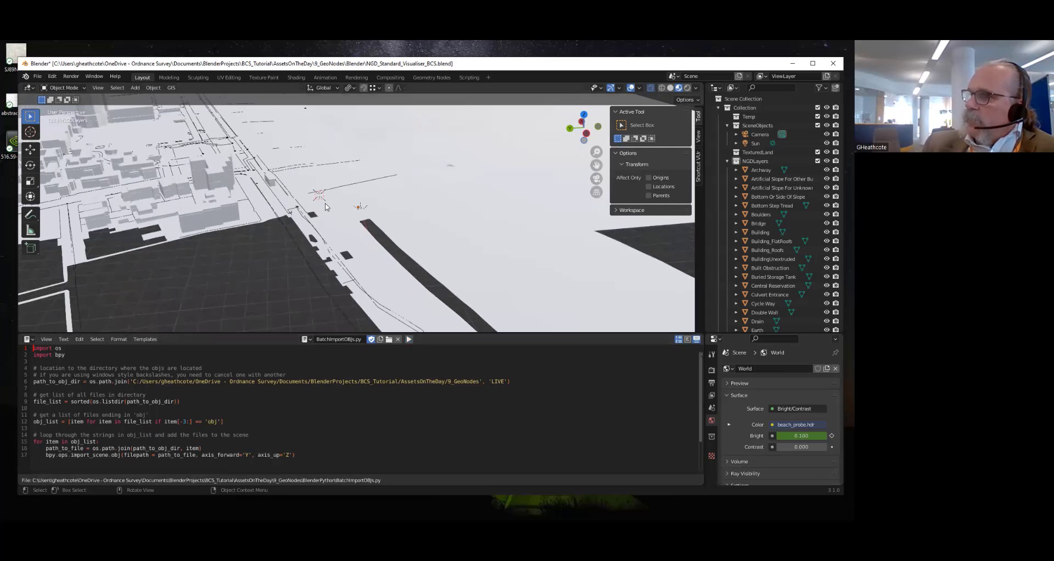
scroll(314, 219, "down", 5)
middle_click_drag(102, 197, 191, 198)
middle_click_drag(327, 171, 394, 204)
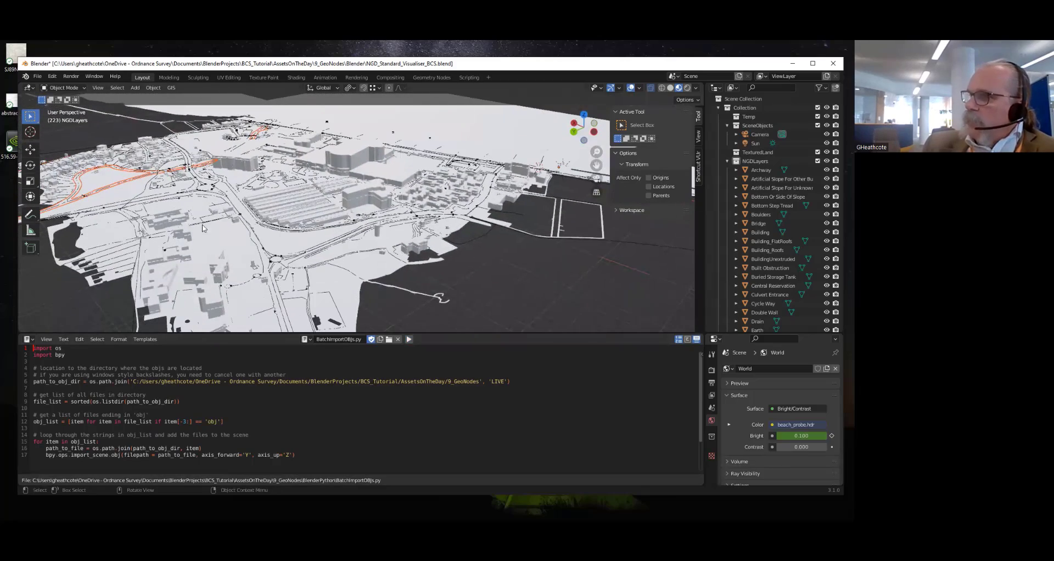
middle_click_drag(356, 232, 392, 215)
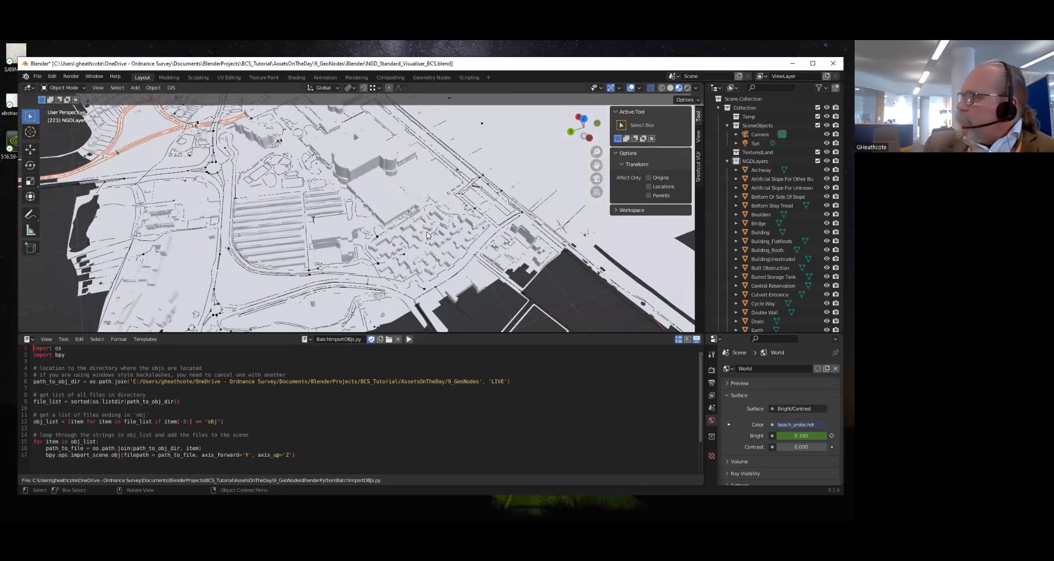
mouse_move(745, 233)
middle_mouse_down()
mouse_move(768, 196)
mouse_move(763, 166)
mouse_move(762, 232)
middle_mouse_up()
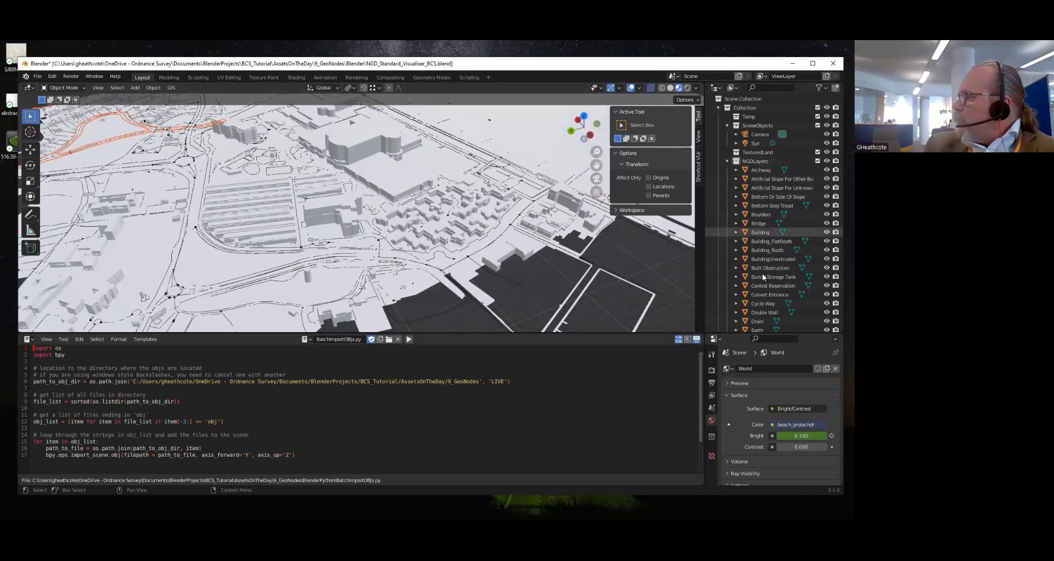
Select imported layers such as Central Reservation, Cycle Way, Building and Building_Roofs one by one to examine their features in the scene
left_click(761, 232)
left_click(765, 286)
left_click(763, 303)
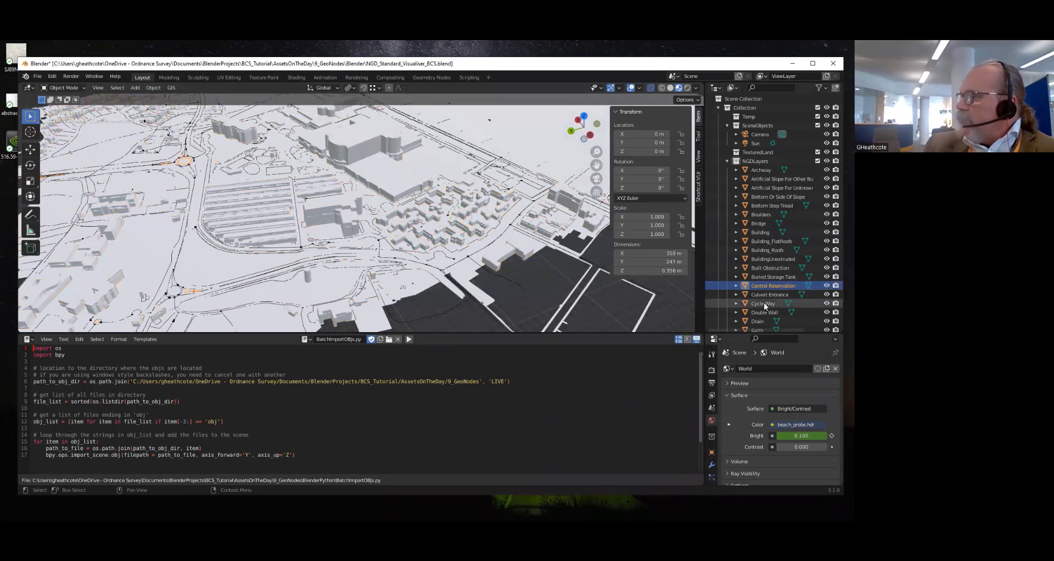
left_click(769, 187)
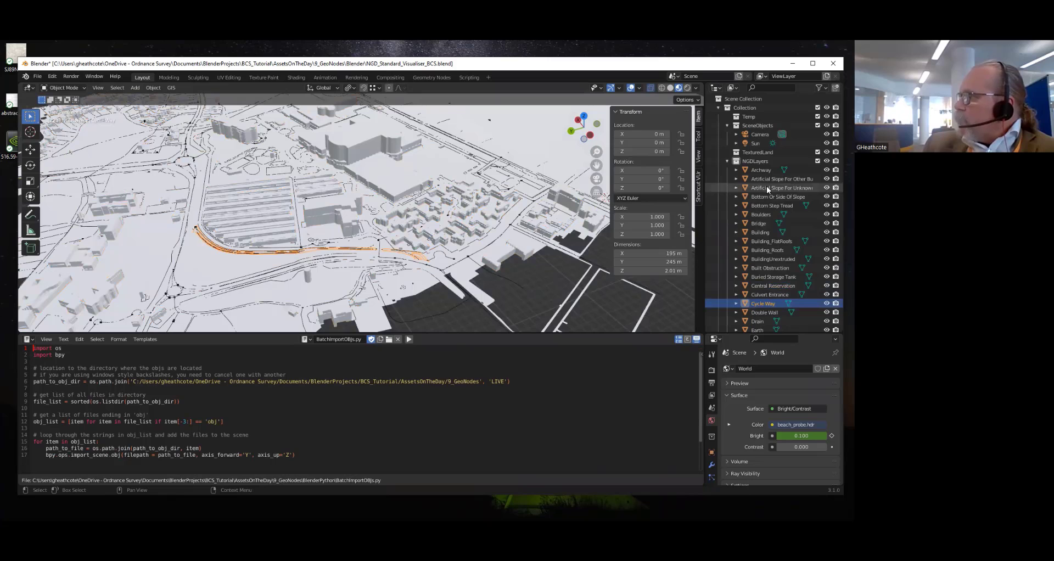
left_click(769, 231)
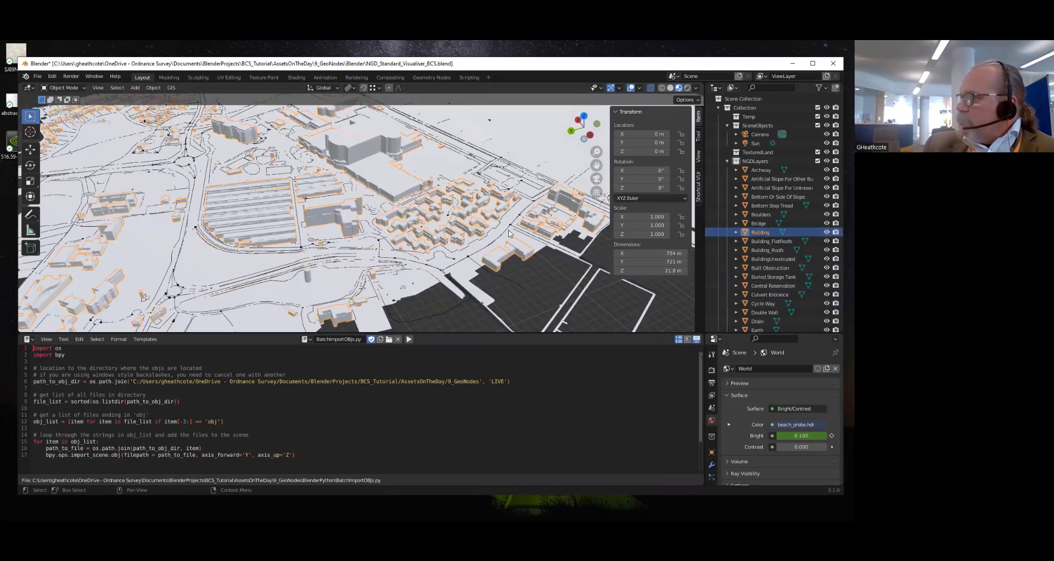
scroll(525, 233, "down", 5)
scroll(526, 233, "up", 2)
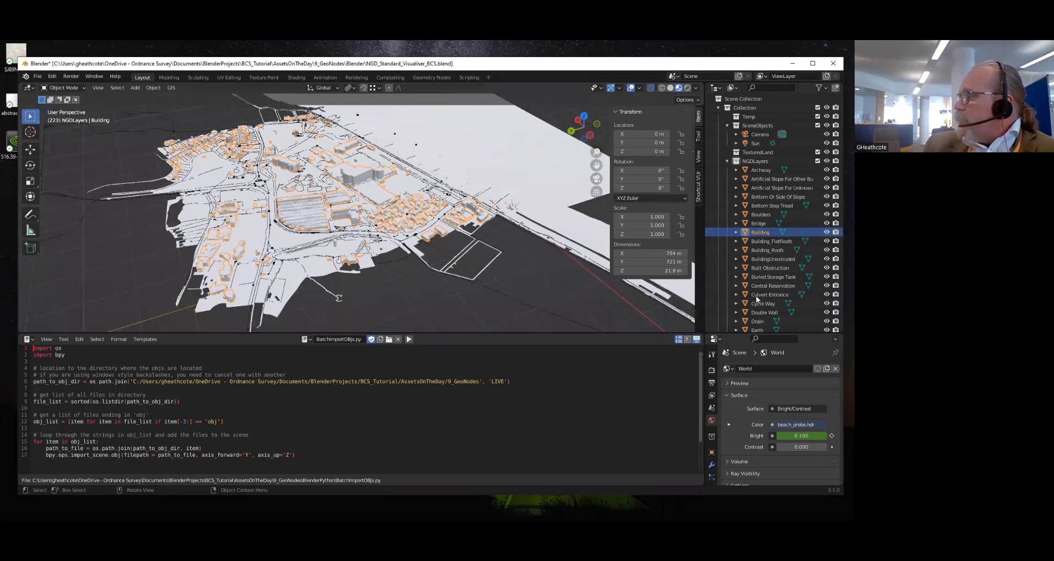
left_click(762, 302)
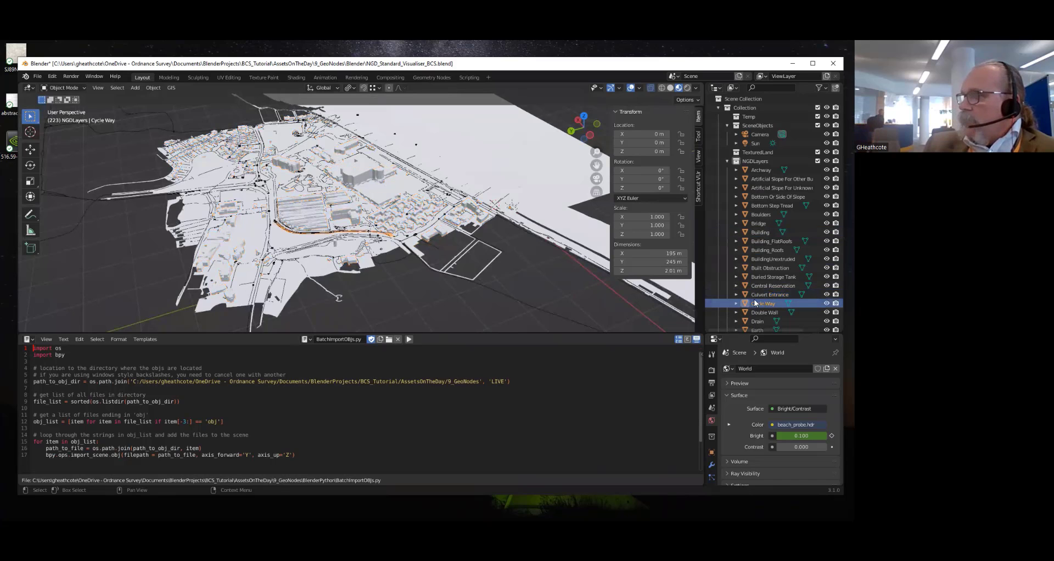
left_click(764, 251)
scroll(384, 209, "up", 5)
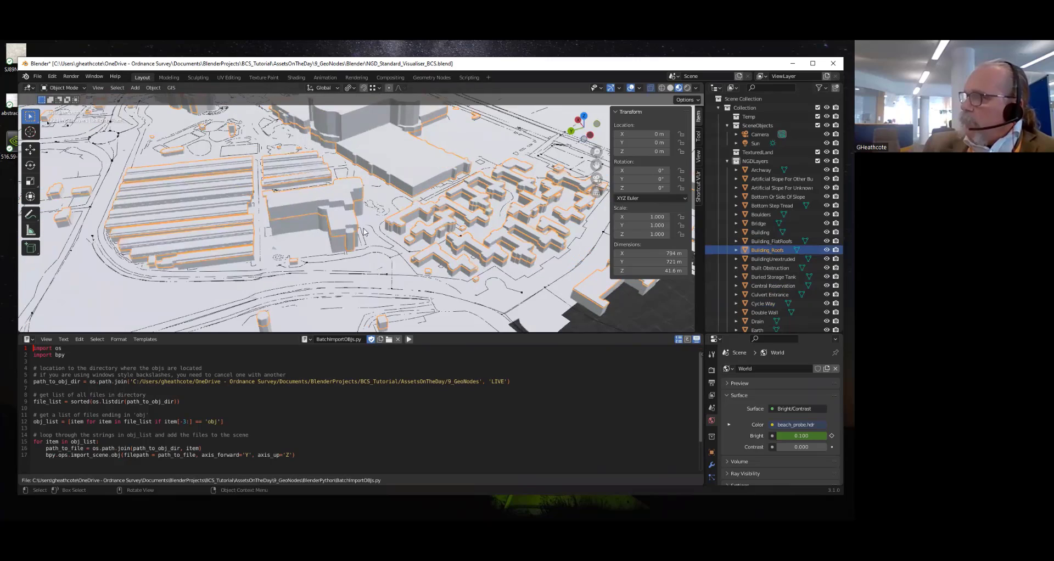
scroll(346, 248, "up", 1)
scroll(309, 239, "down", 4)
middle_click_drag(310, 238, 313, 345)
Load the SceneSetUp_NGD.py script, review its feature-to-node-group mappings and run it to style the imported NGD layers
left_click(306, 339)
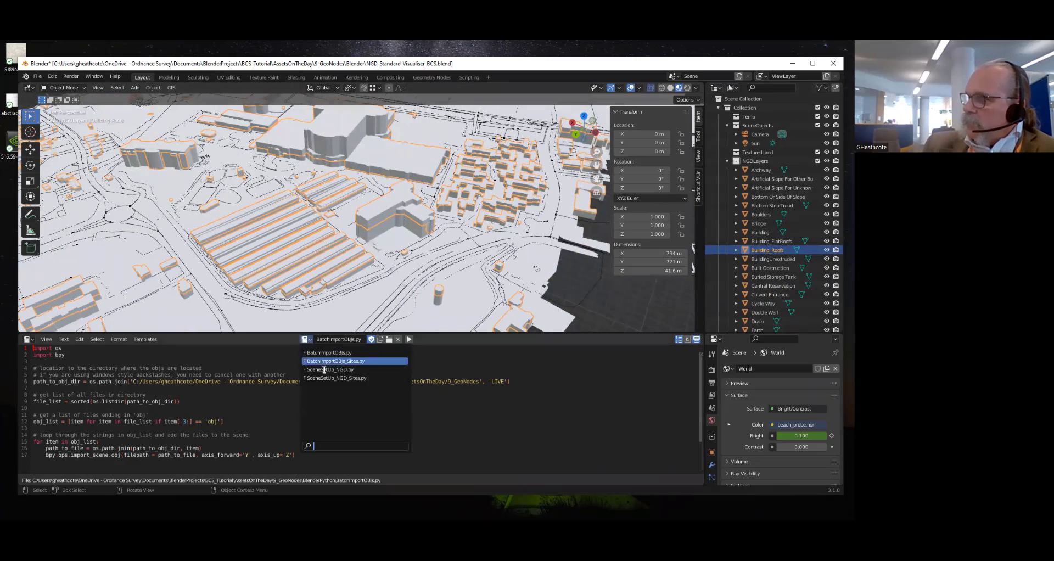
left_click(324, 370)
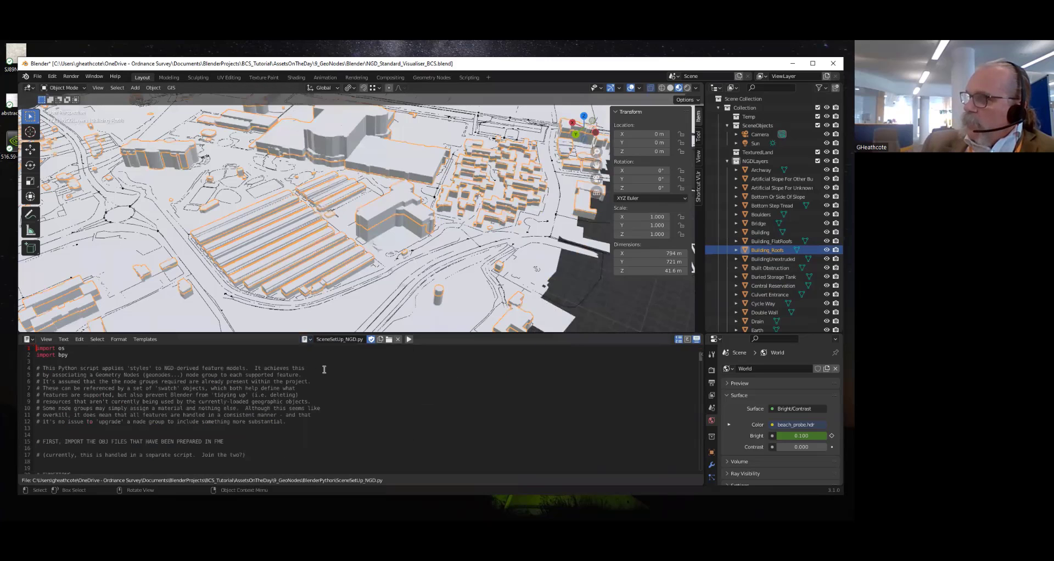
scroll(242, 415, "down", 10)
scroll(188, 413, "down", 4)
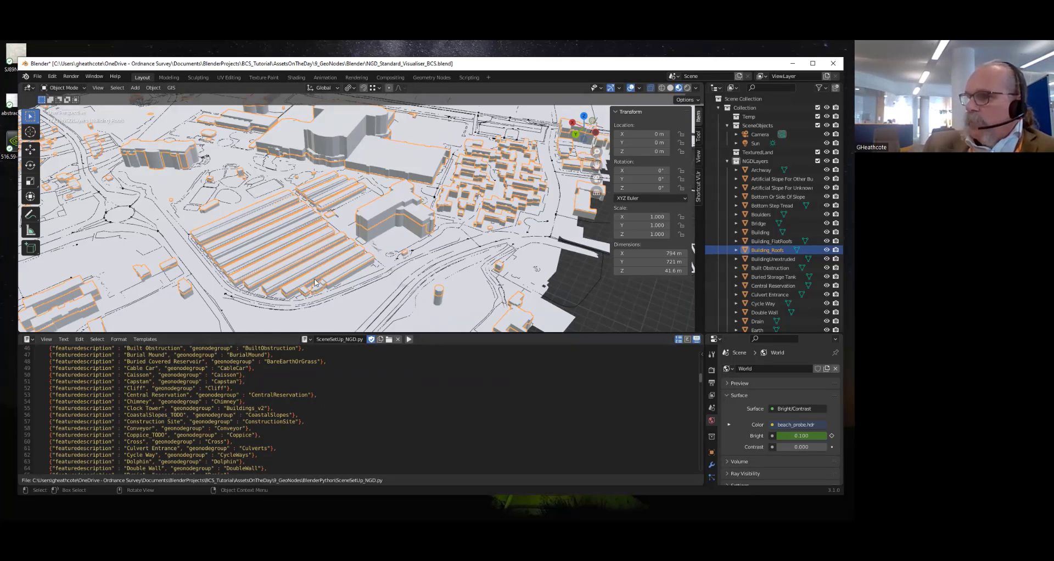
scroll(227, 407, "down", 18)
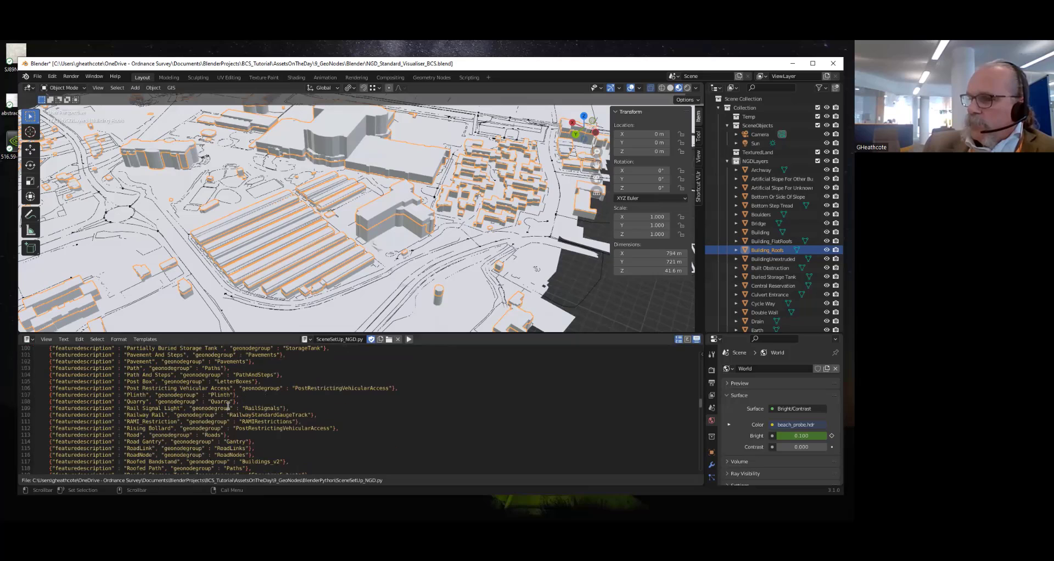
scroll(248, 421, "down", 3)
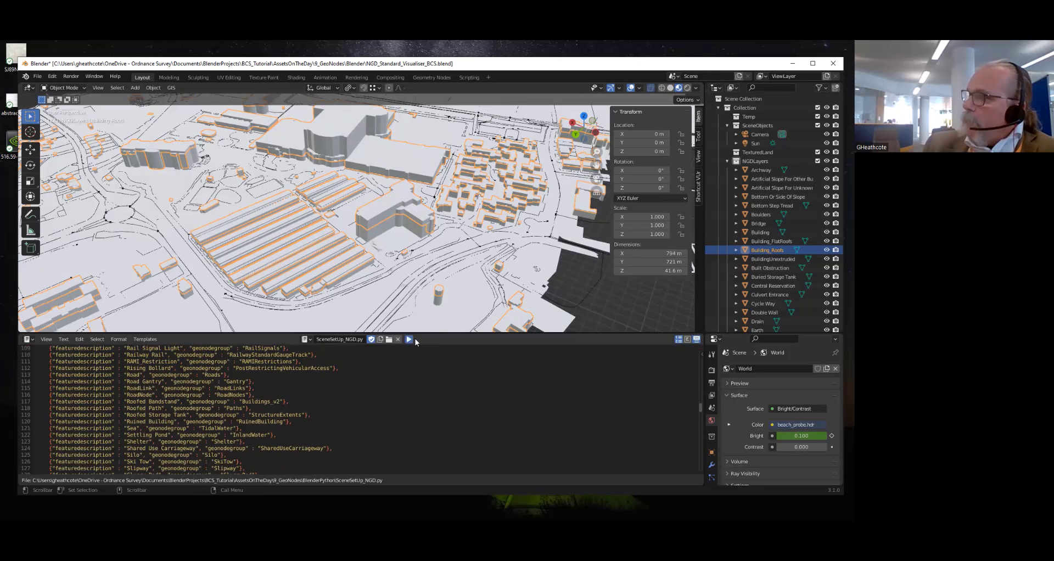
left_click(414, 339)
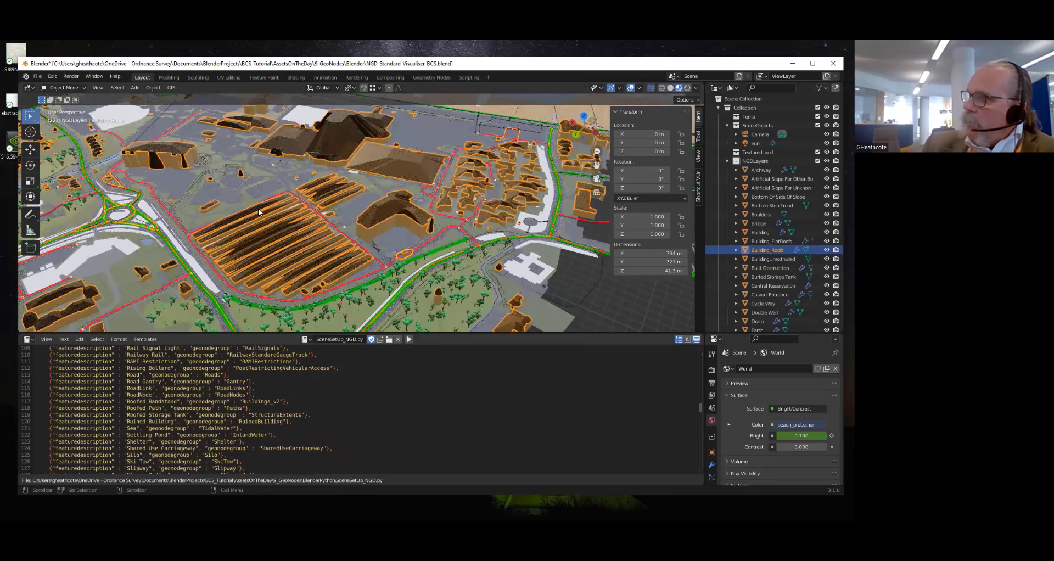
Clear the selection and look over the styled scene, from the whole site down to the wooded area
left_click(579, 282)
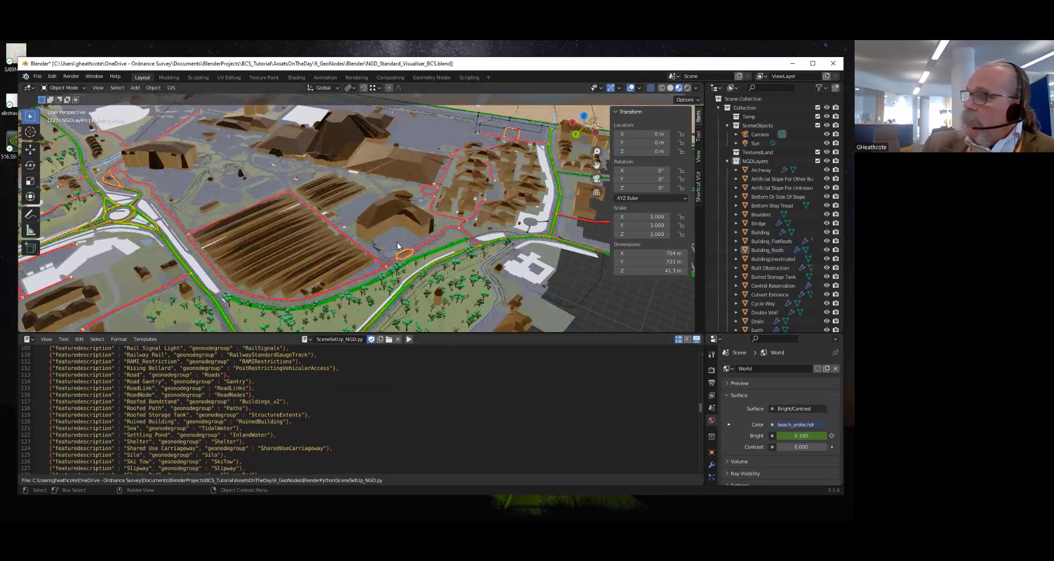
scroll(204, 190, "down", 1)
scroll(203, 190, "down", 8)
scroll(334, 265, "up", 7)
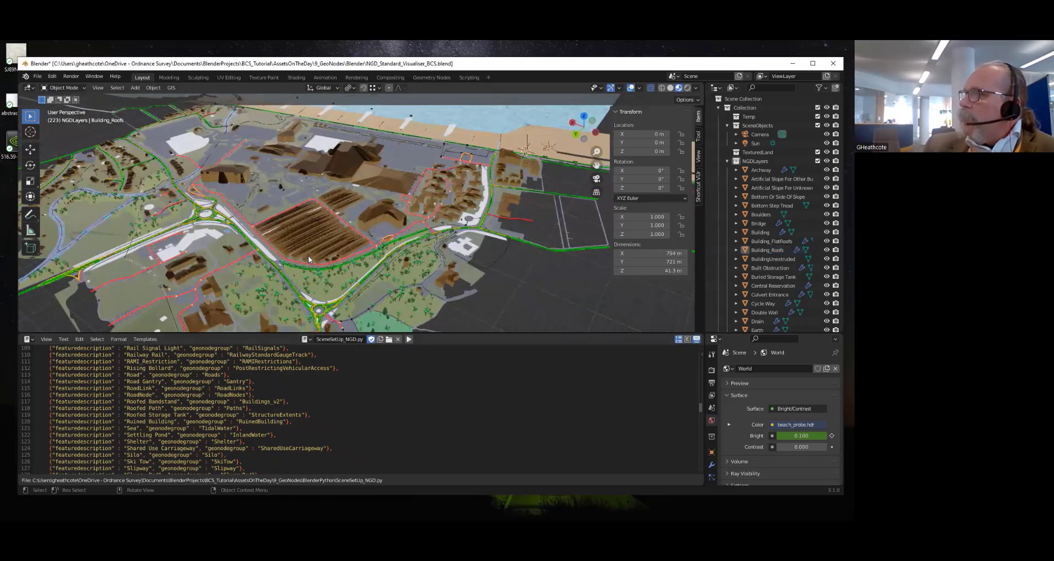
middle_click_drag(311, 264, 256, 216)
scroll(222, 225, "up", 4)
Select the NonConiferousTrees layer and replace the text editor with the Geometry Node Editor to examine its node group
left_click(258, 216)
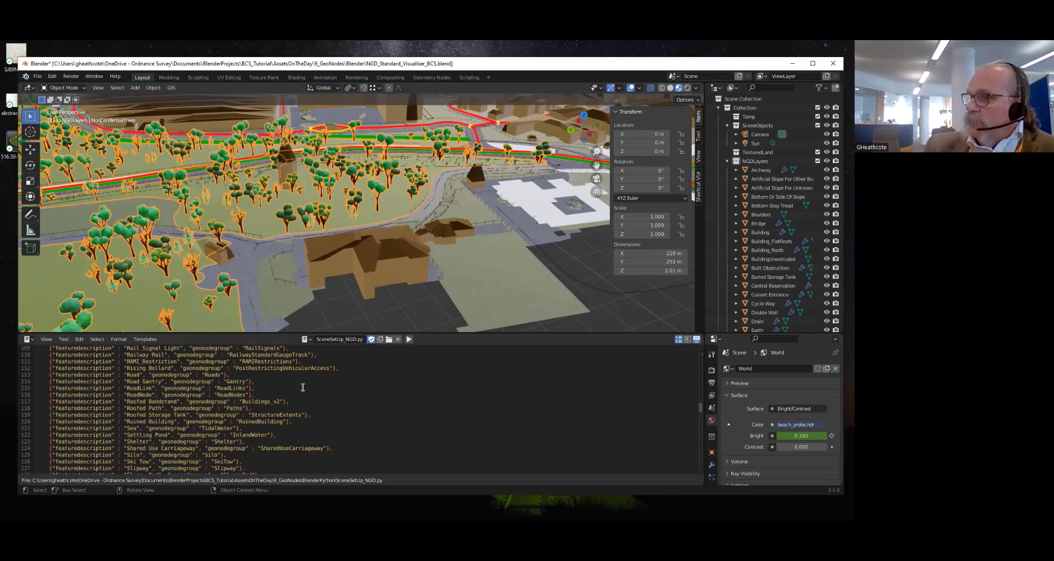
left_click(27, 339)
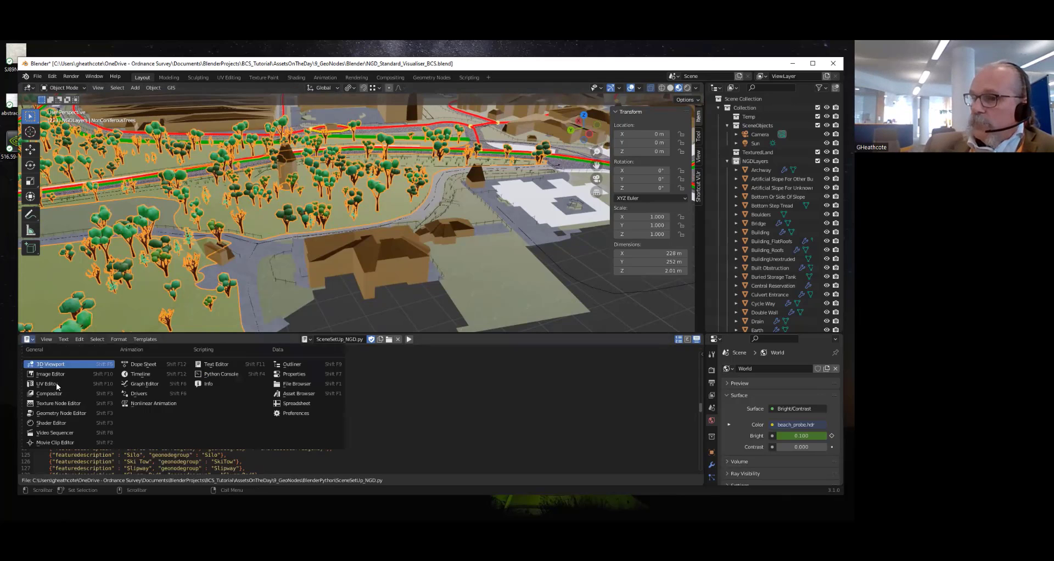
left_click(57, 413)
scroll(403, 407, "down", 8)
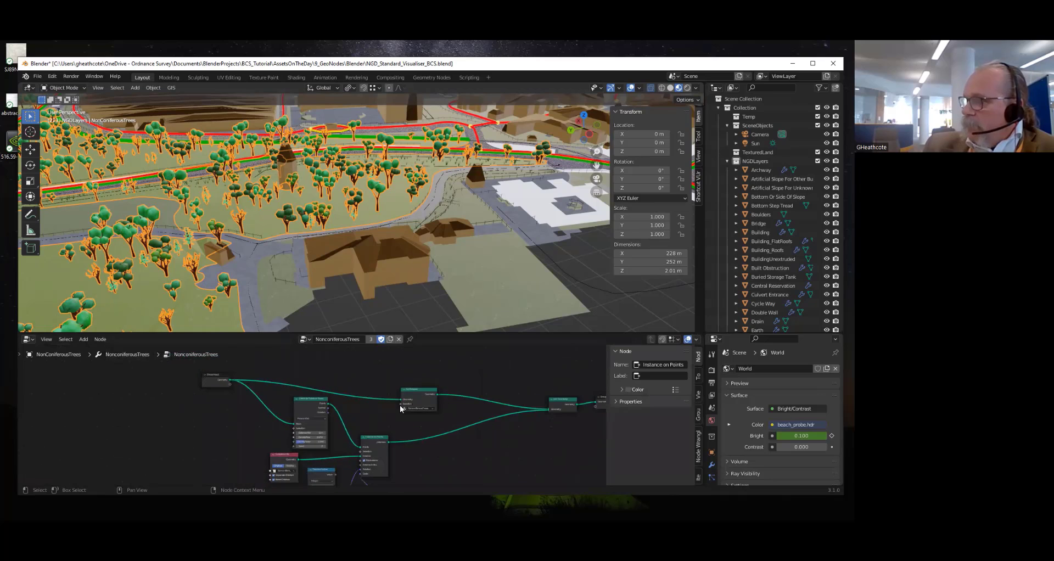
middle_click_drag(402, 421, 356, 402)
scroll(323, 428, "down", 4)
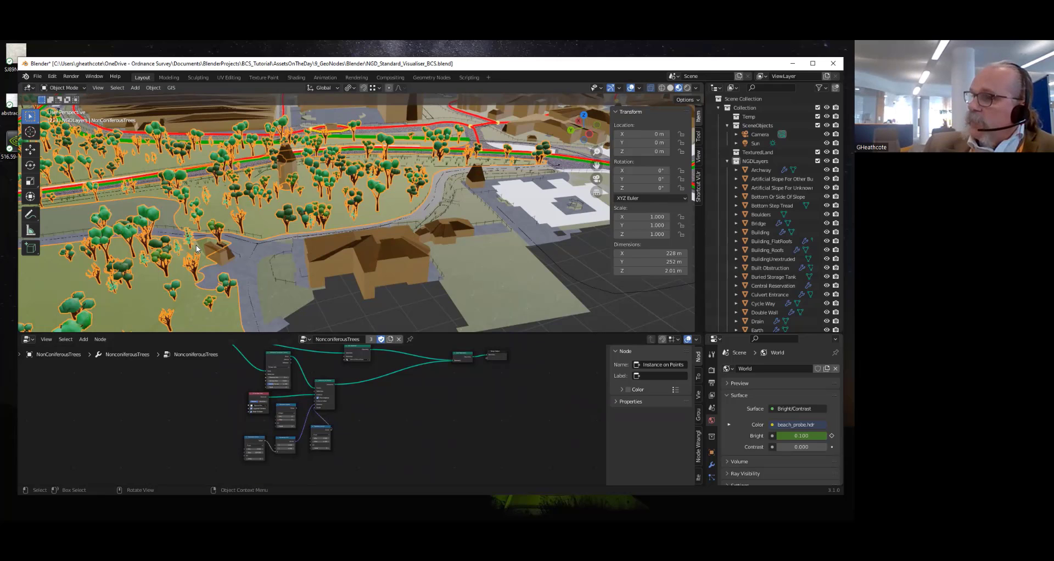
Look over the scattered trees and the shoreline, and select the Sea layer to inspect its TidalWater node group
middle_click_drag(196, 245, 228, 227)
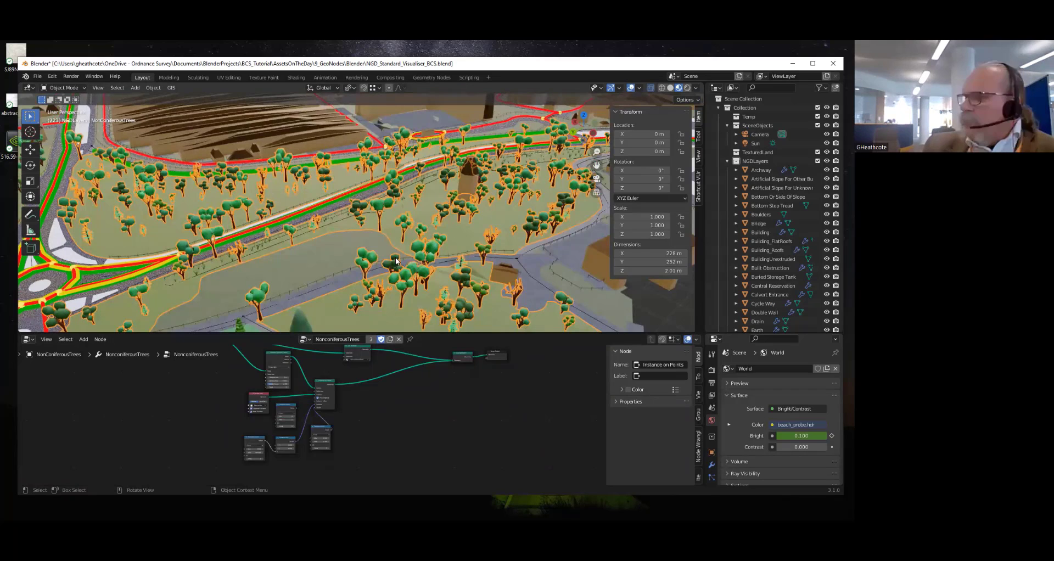
middle_click_drag(329, 225, 475, 220)
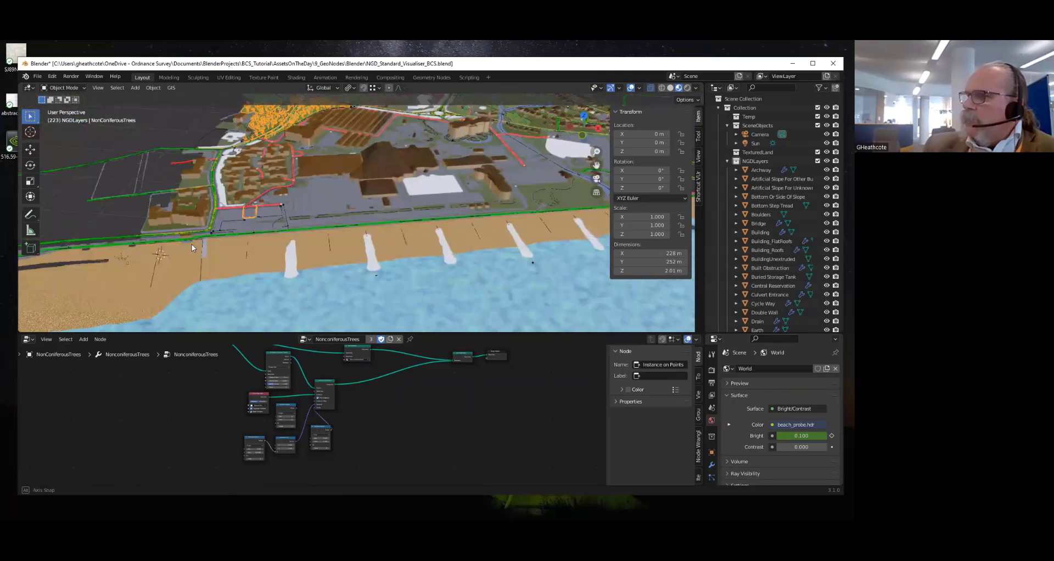
middle_click_drag(192, 248, 164, 181)
left_click(308, 219)
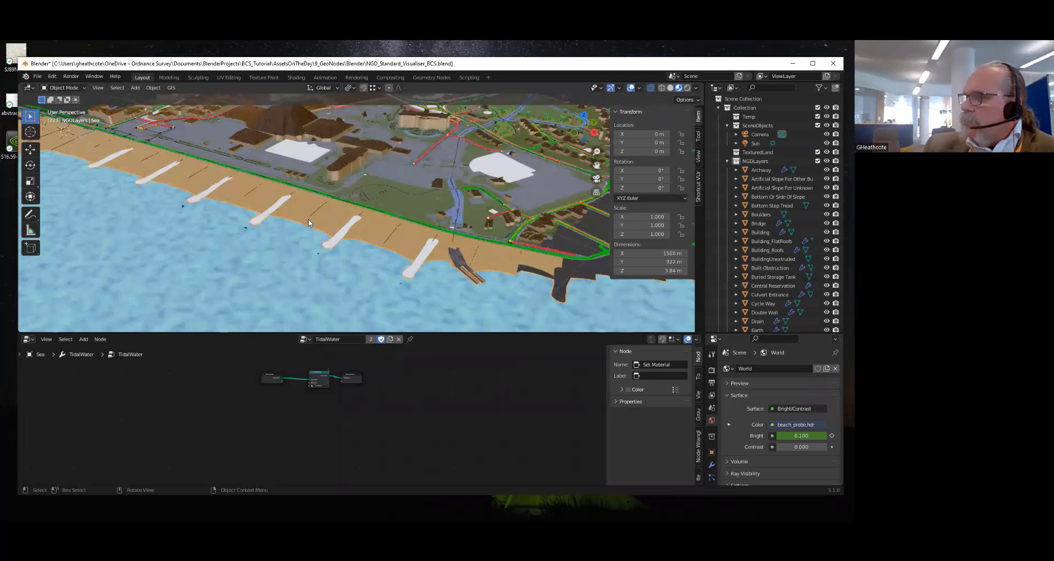
scroll(305, 219, "up", 8)
Add a Geometry Nodes modifier to the unstyled Boulders layer on the beach and assign it the Boulders node group
left_click(299, 233)
scroll(348, 277, "down", 8)
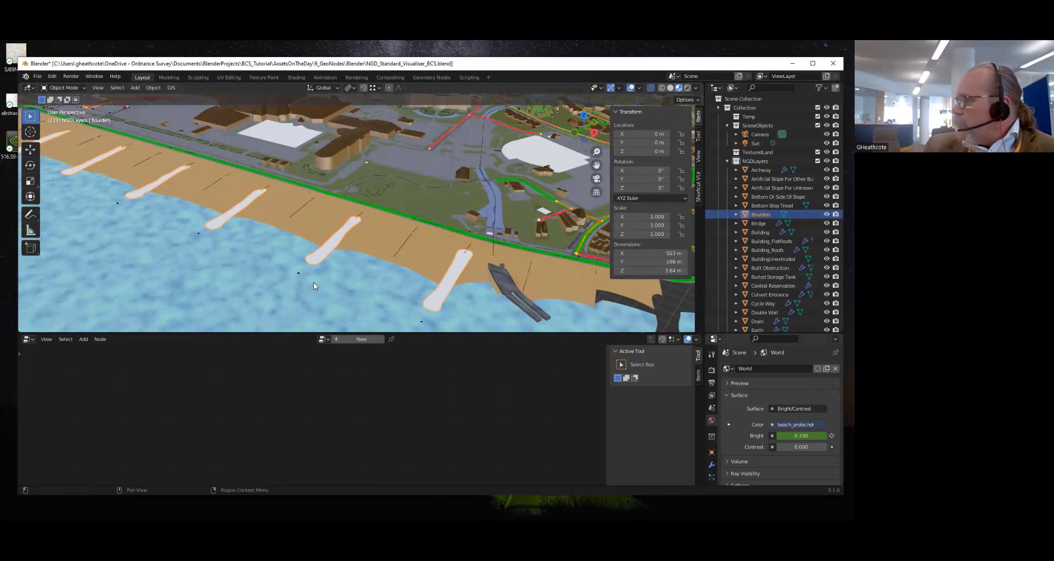
left_click(711, 464)
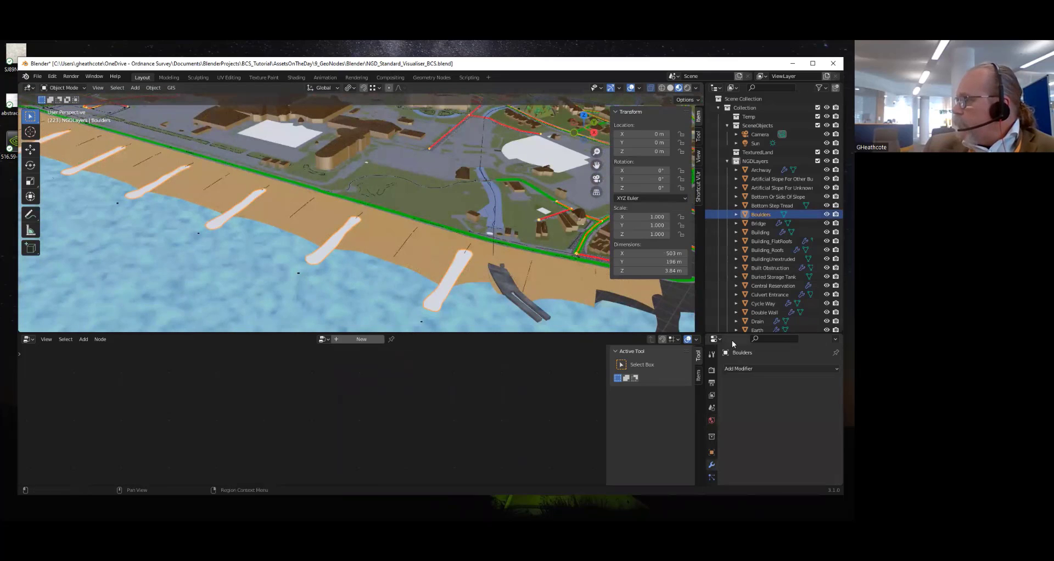
left_click(736, 368)
left_click(670, 241)
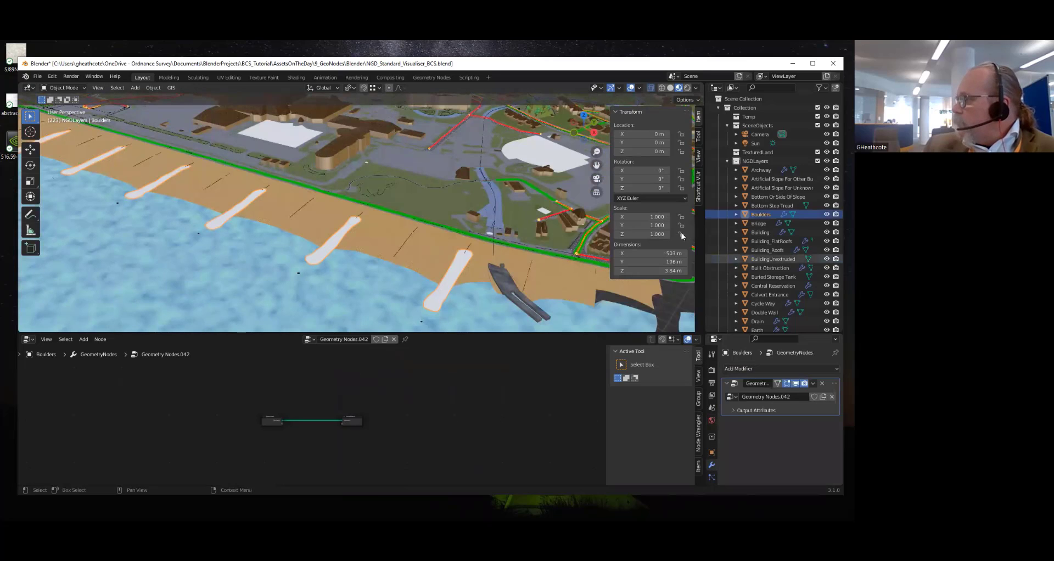
left_click(730, 396)
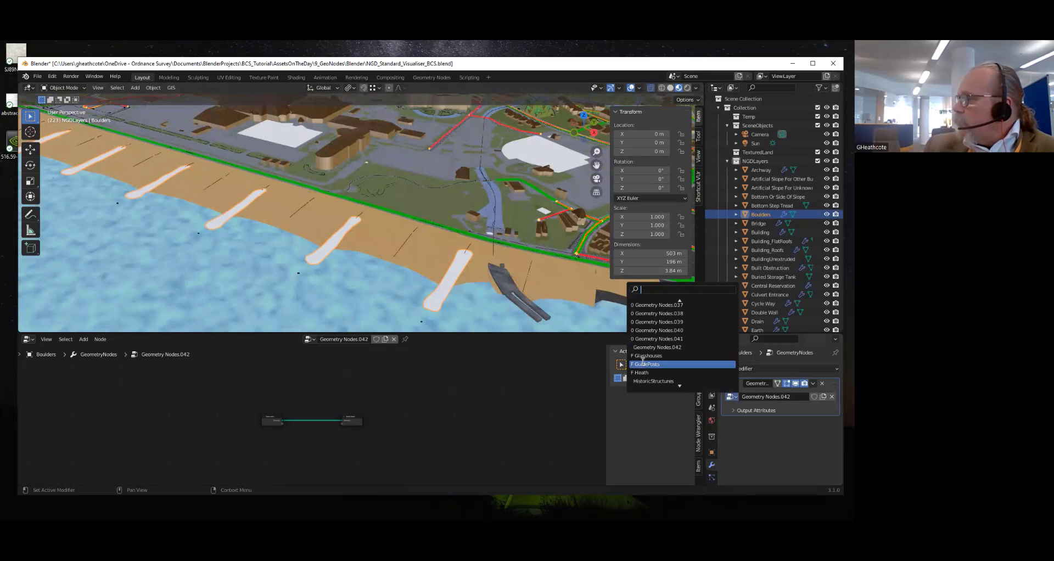
type("bo")
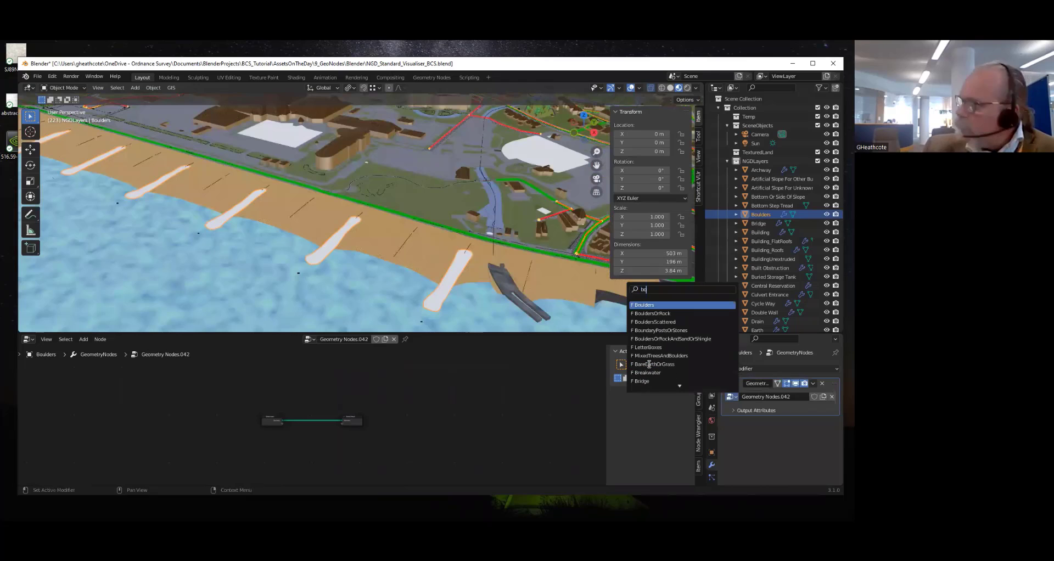
left_click(664, 307)
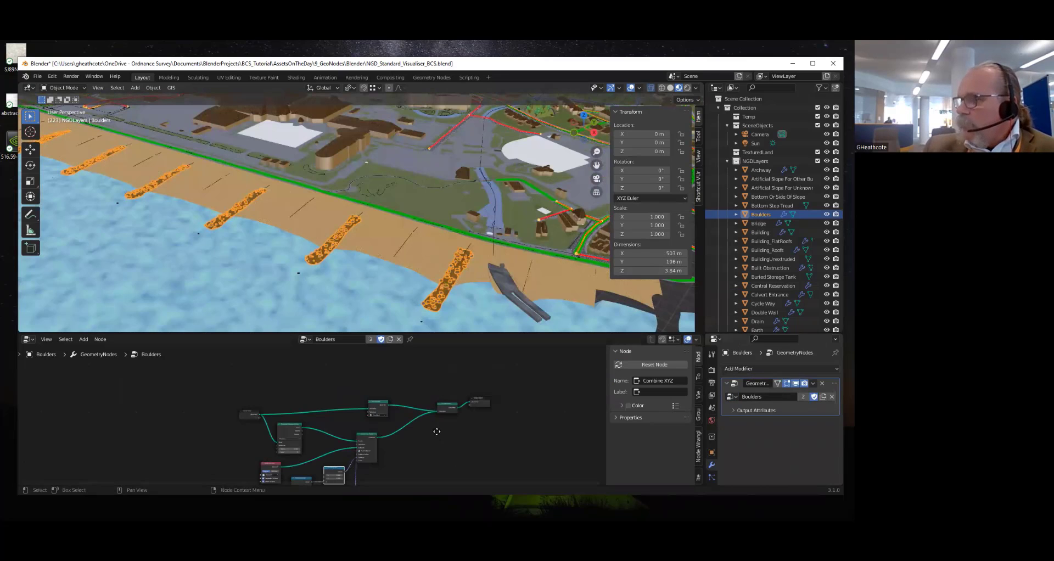
Examine the scattered boulders up close along with the Collection Info and Instance on Points nodes of the Boulders group
middle_click_drag(437, 432, 430, 388)
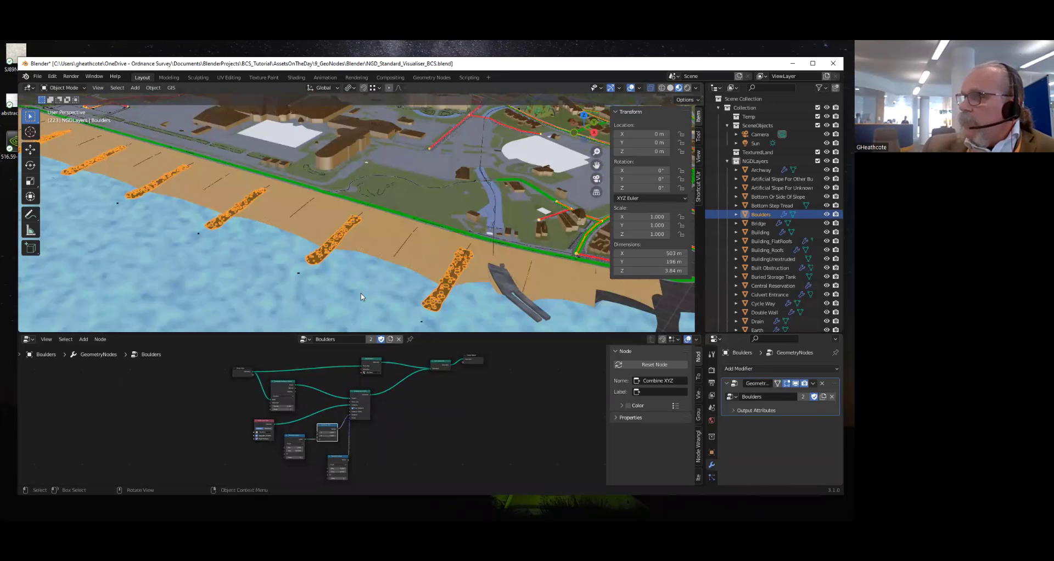
scroll(360, 295, "up", 12)
scroll(289, 292, "down", 3)
scroll(335, 268, "down", 4)
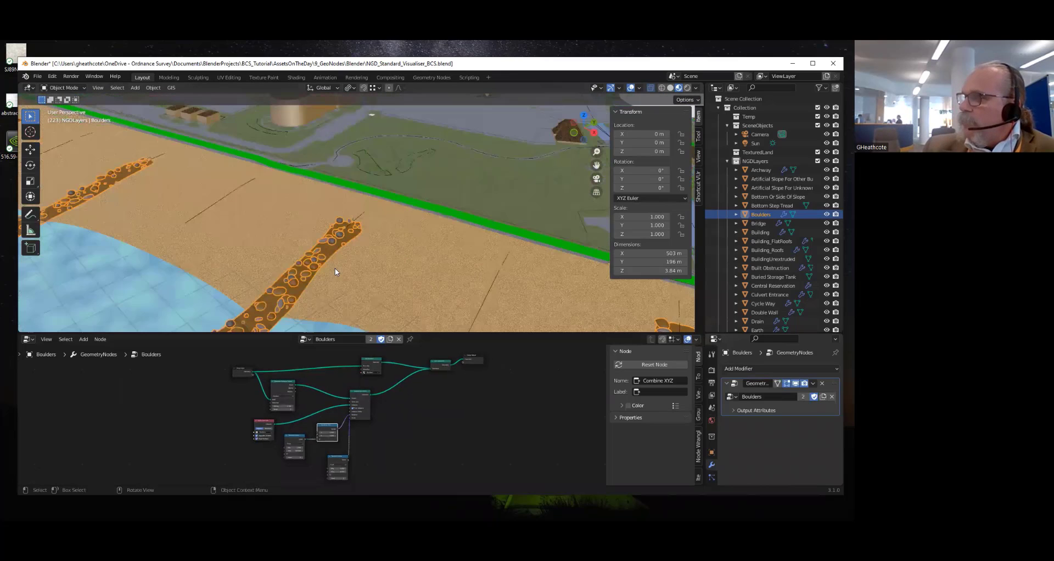
scroll(301, 295, "up", 3)
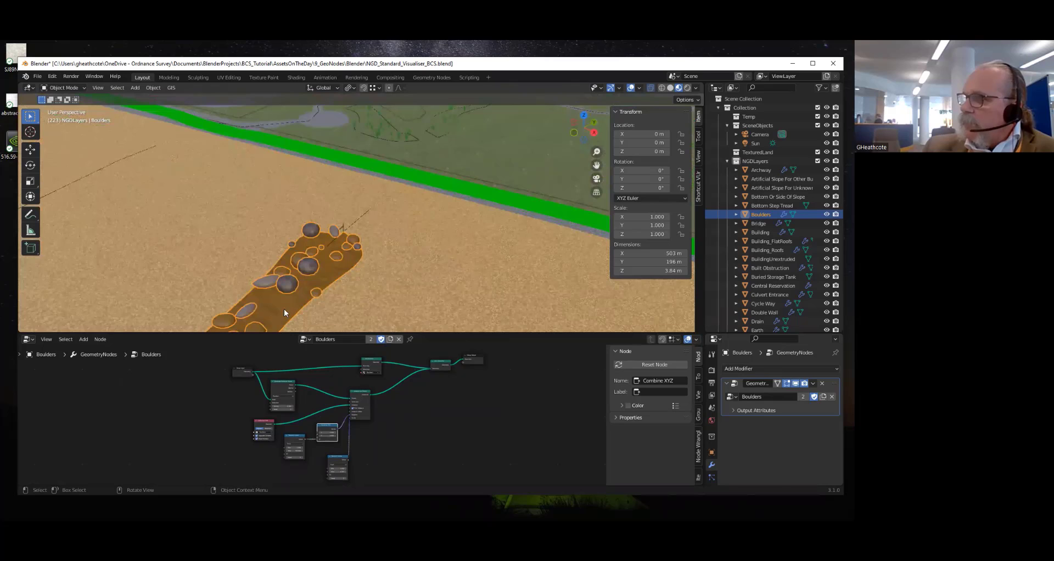
scroll(285, 313, "down", 4)
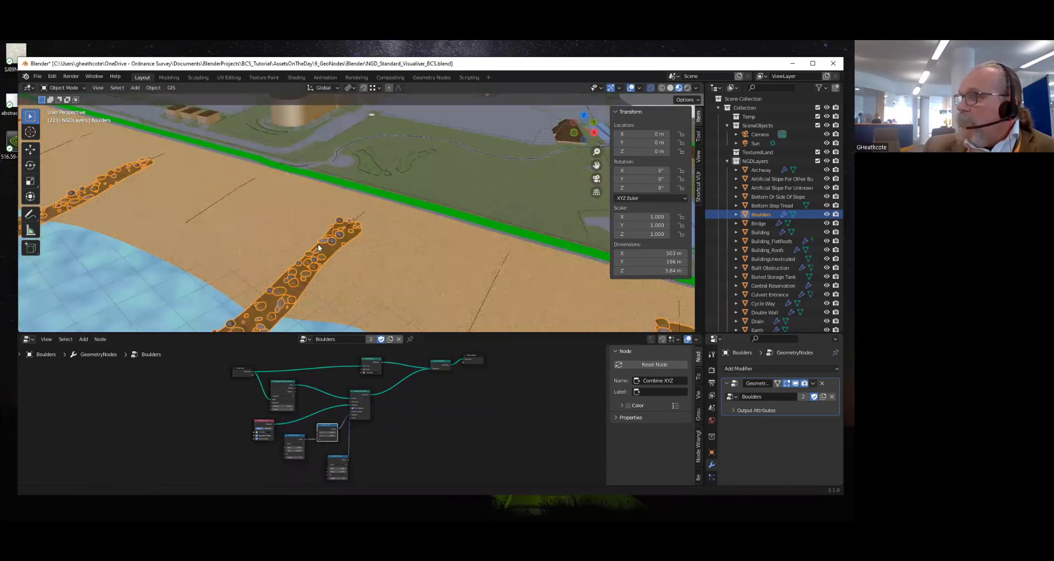
scroll(297, 268, "up", 3)
scroll(305, 261, "down", 4)
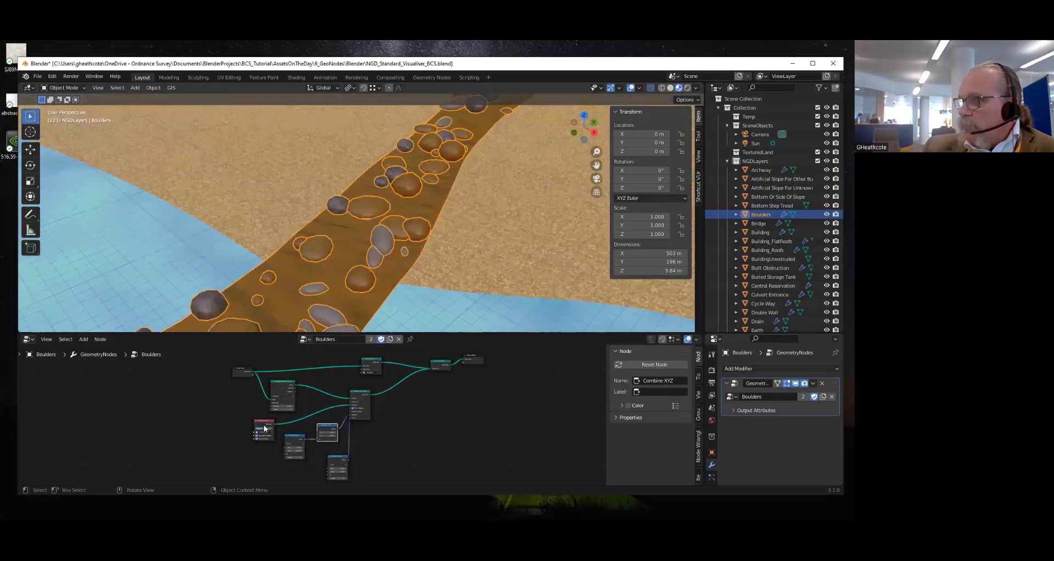
scroll(329, 421, "up", 3)
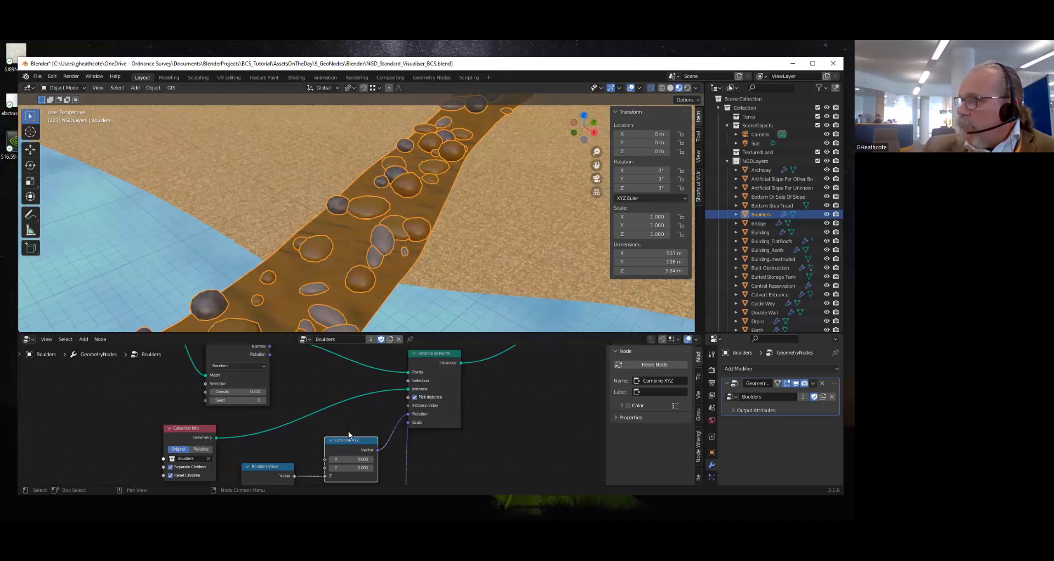
scroll(461, 214, "down", 8)
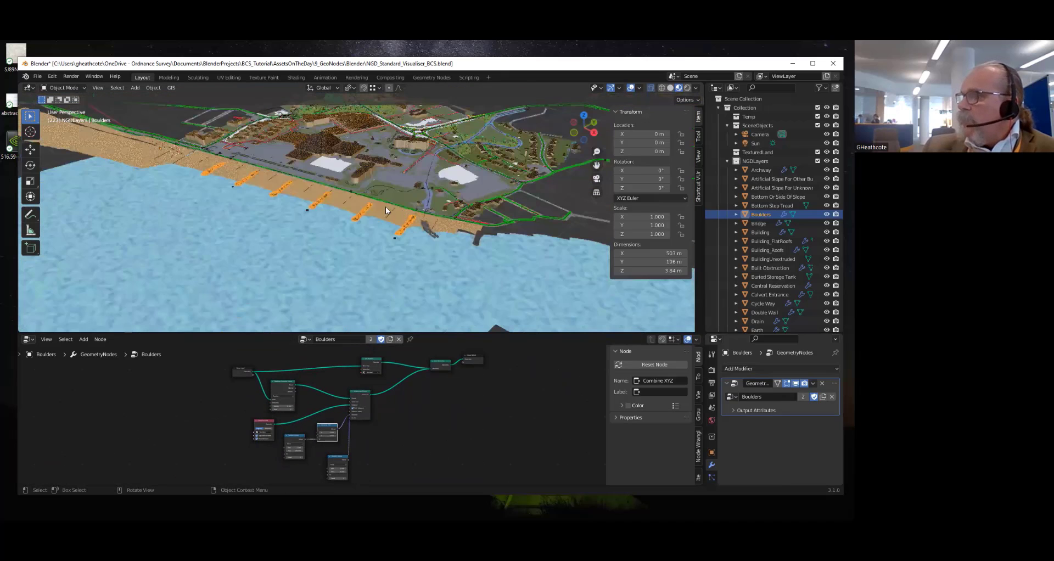
Look over the buildings and road links inland, and select the Built Obstruction fences to inspect their node group
scroll(298, 202, "up", 10)
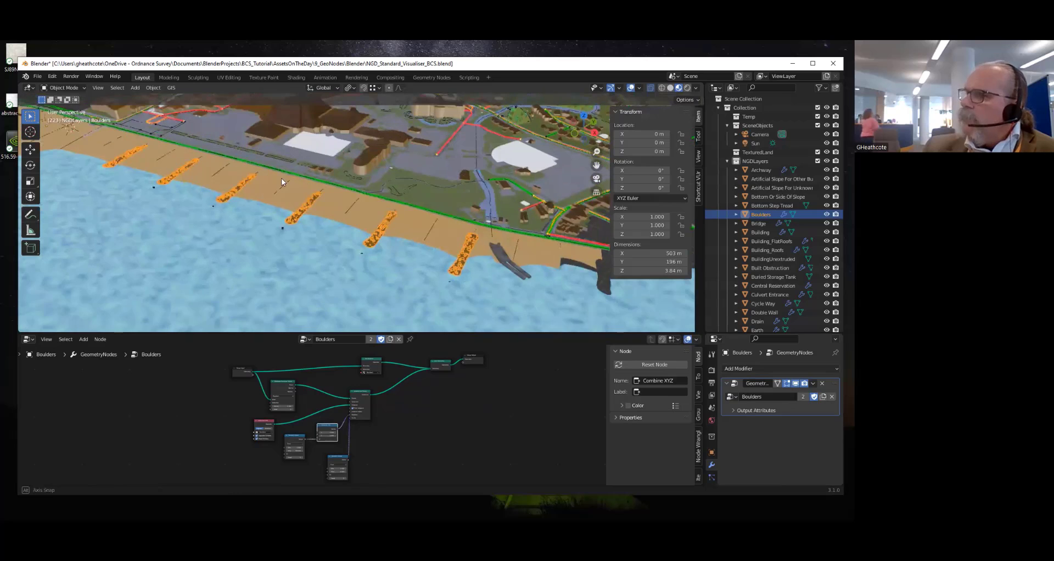
scroll(349, 153, "up", 8)
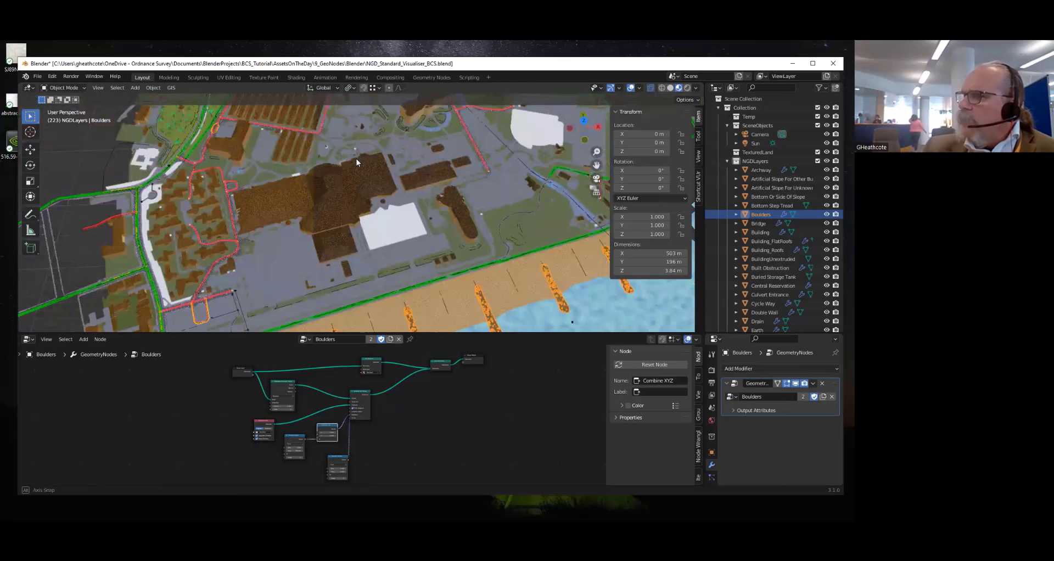
middle_click_drag(244, 150, 477, 174)
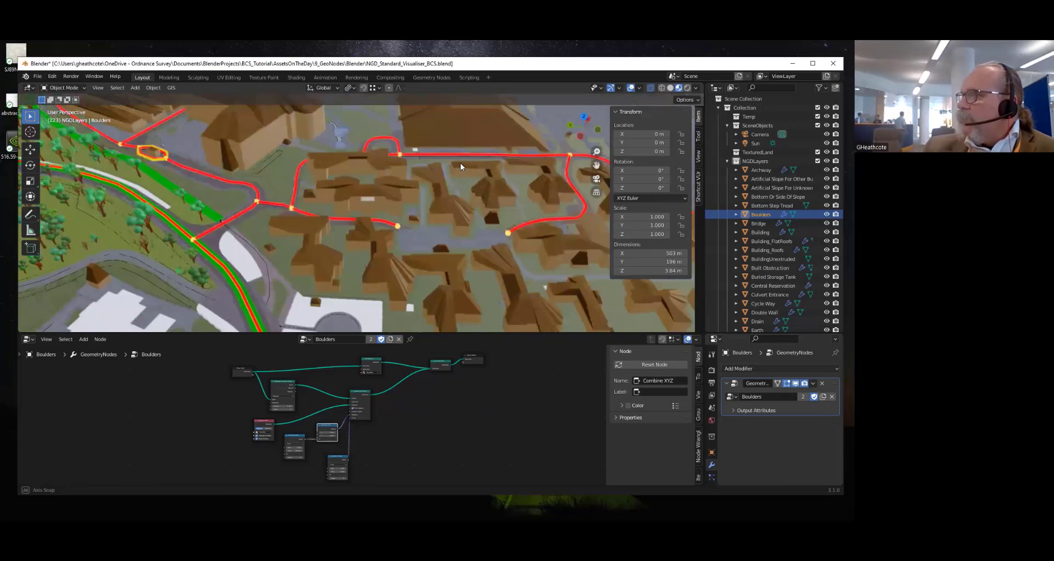
scroll(387, 153, "up", 6)
middle_click_drag(383, 156, 383, 234)
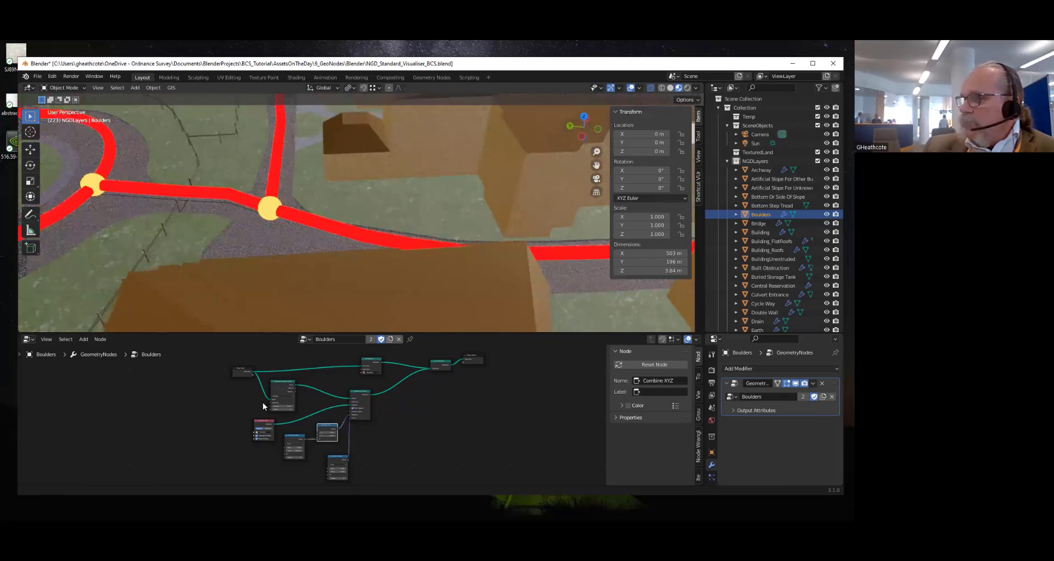
middle_click_drag(262, 406, 463, 149, "shift")
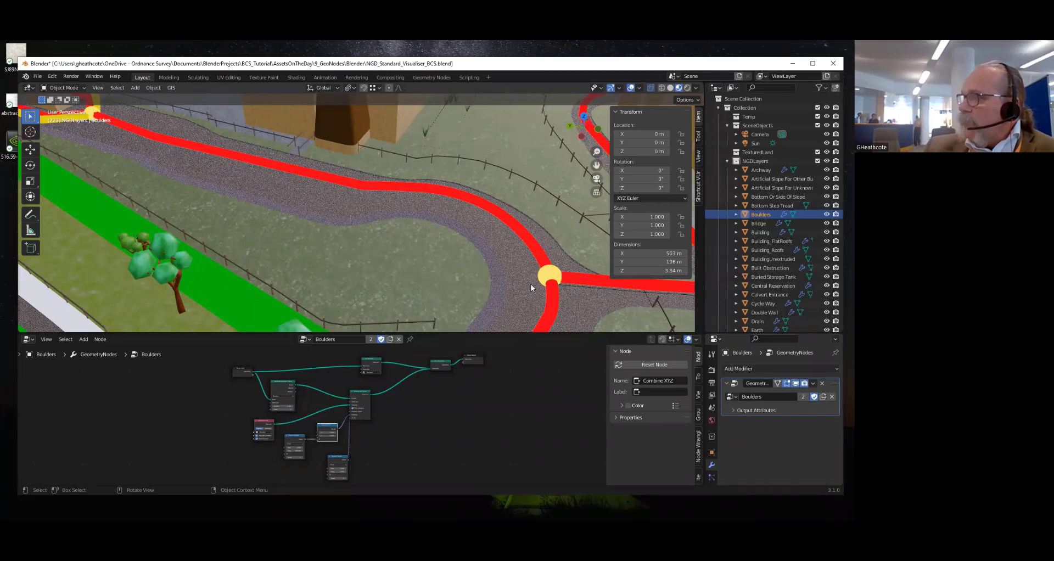
left_click(407, 157)
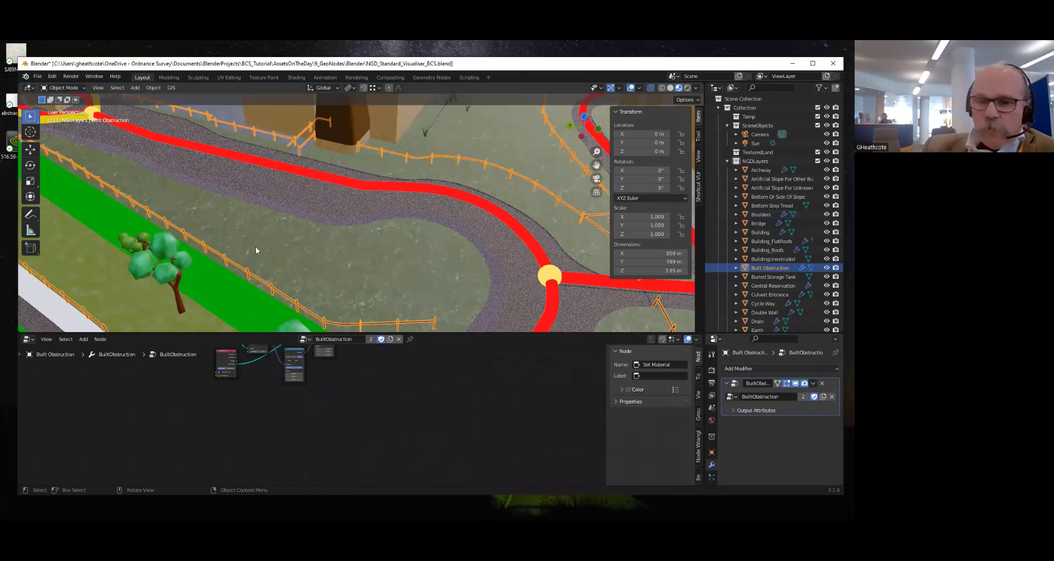
scroll(256, 251, "down", 5)
scroll(340, 259, "down", 2)
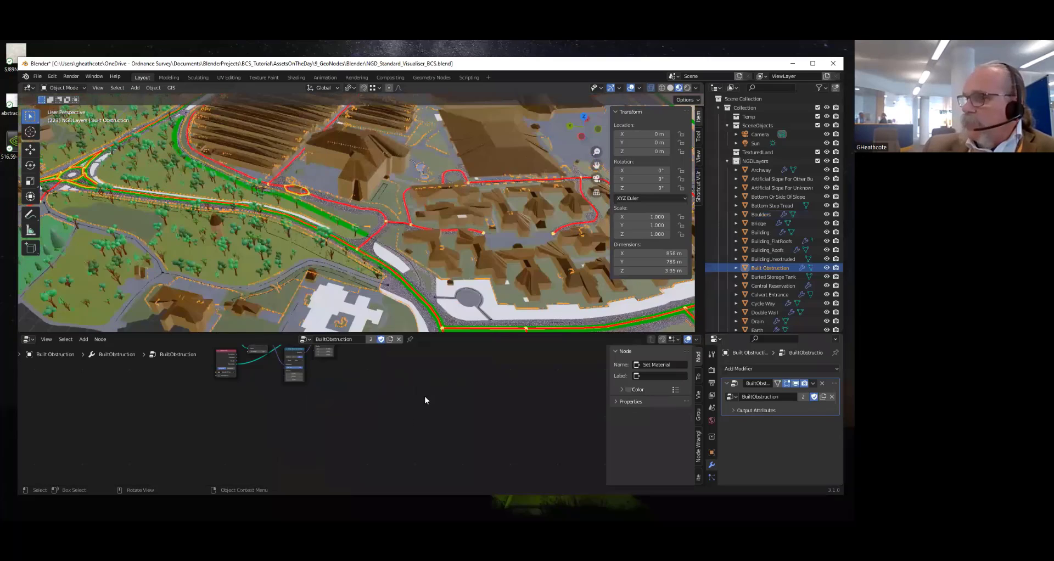
Examine the full Built Obstruction node group, then inspect the fences and road links up close and the wider seafront scene
key("Home")
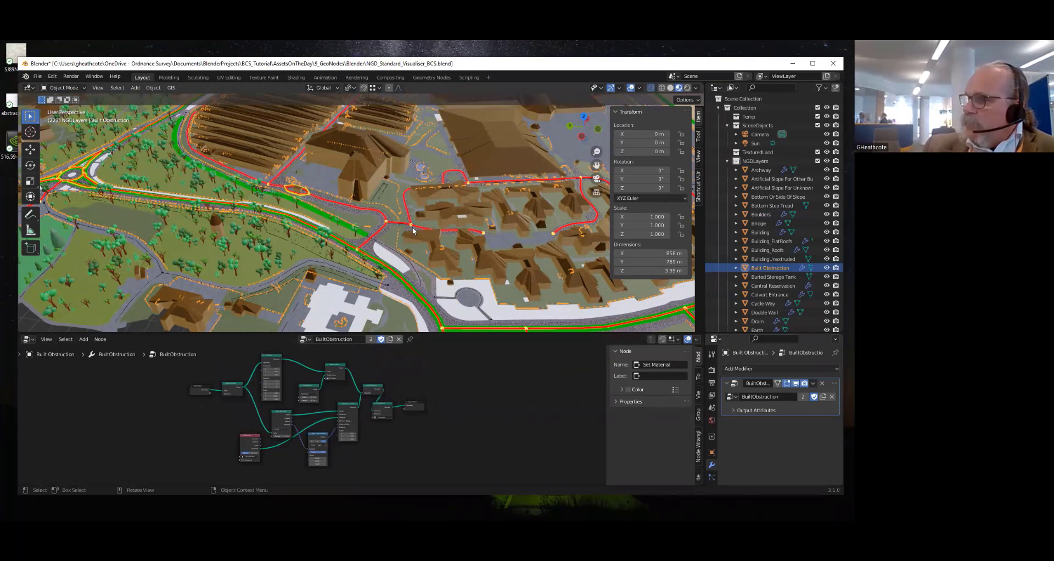
scroll(413, 231, "up", 6)
scroll(403, 226, "down", 3)
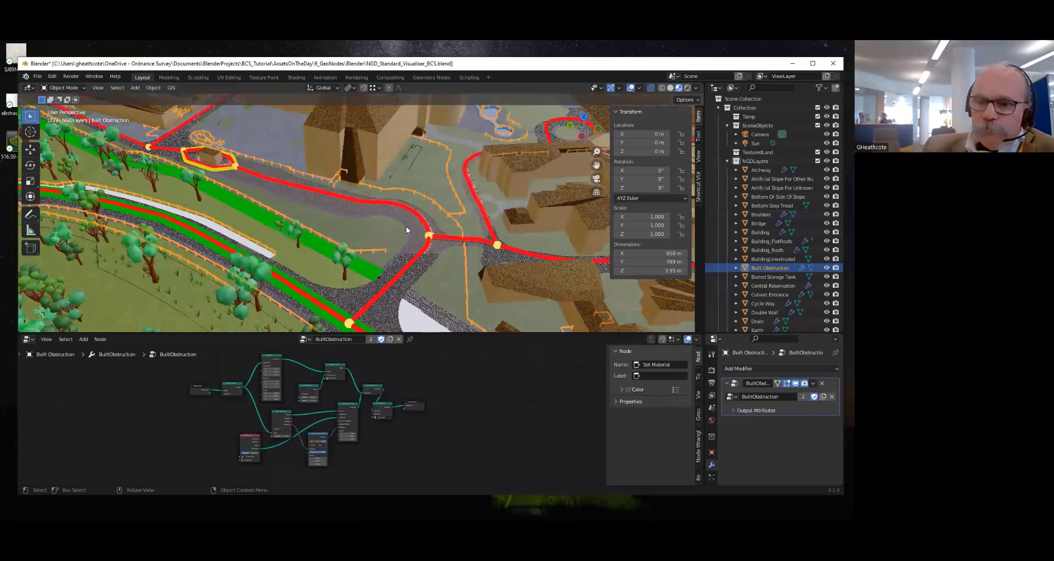
middle_click_drag(406, 230, 354, 238)
scroll(380, 236, "down", 3)
scroll(391, 213, "down", 3)
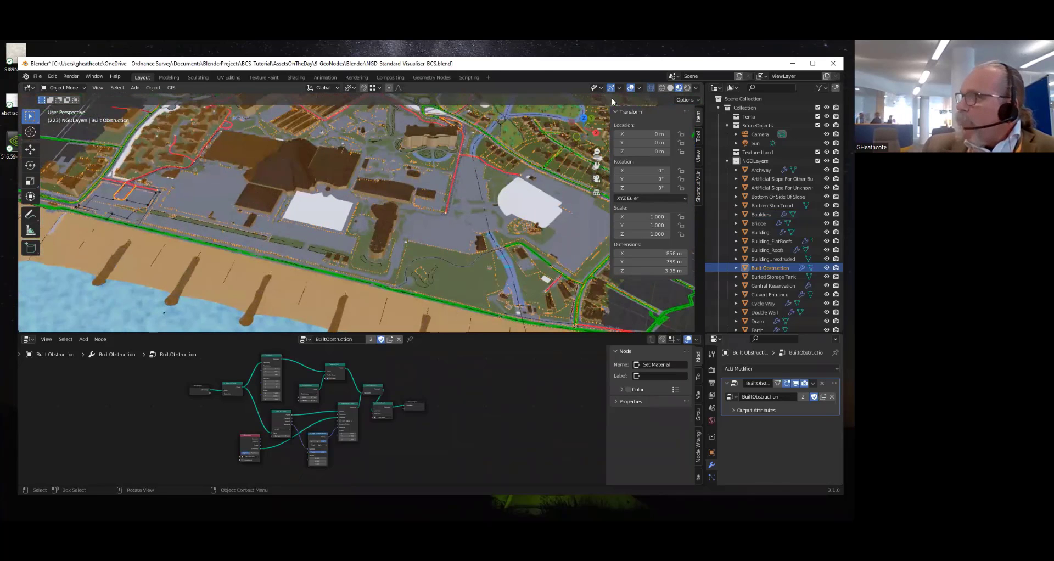
scroll(381, 178, "up", 3)
scroll(379, 202, "down", 3)
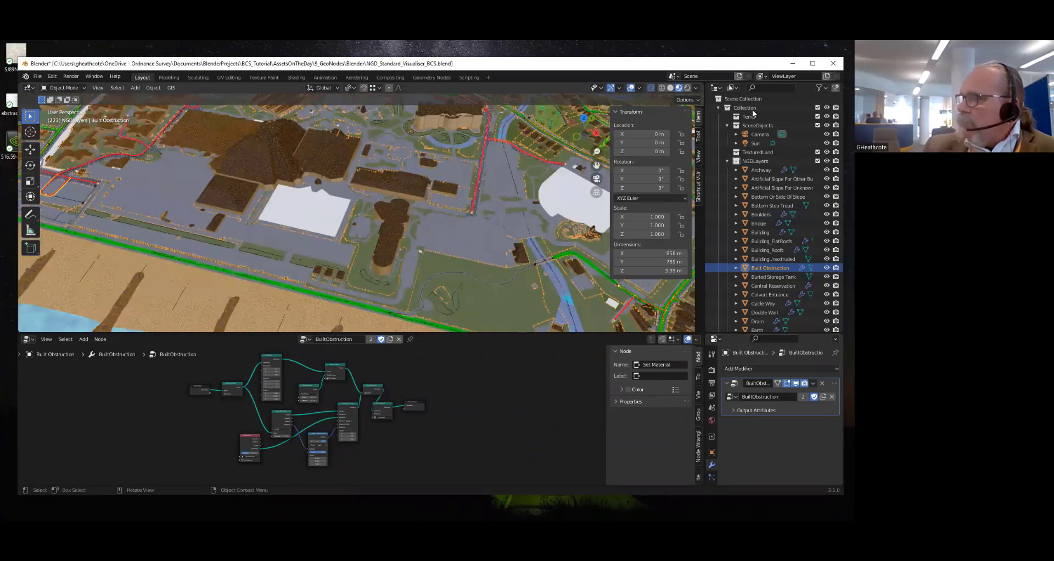
middle_click_drag(380, 202, 401, 206)
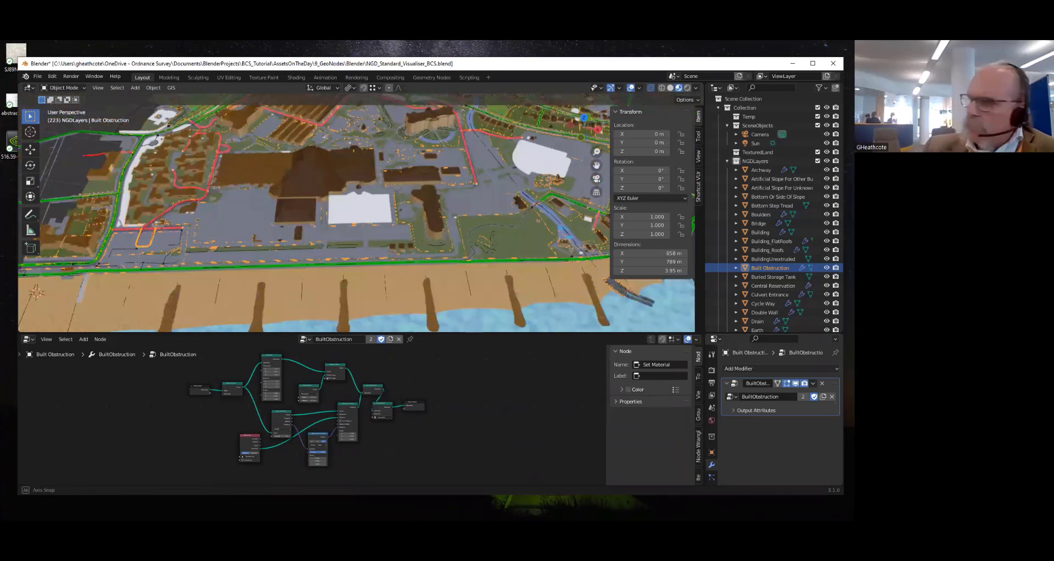
key("alt+Tab")
left_click(161, 415)
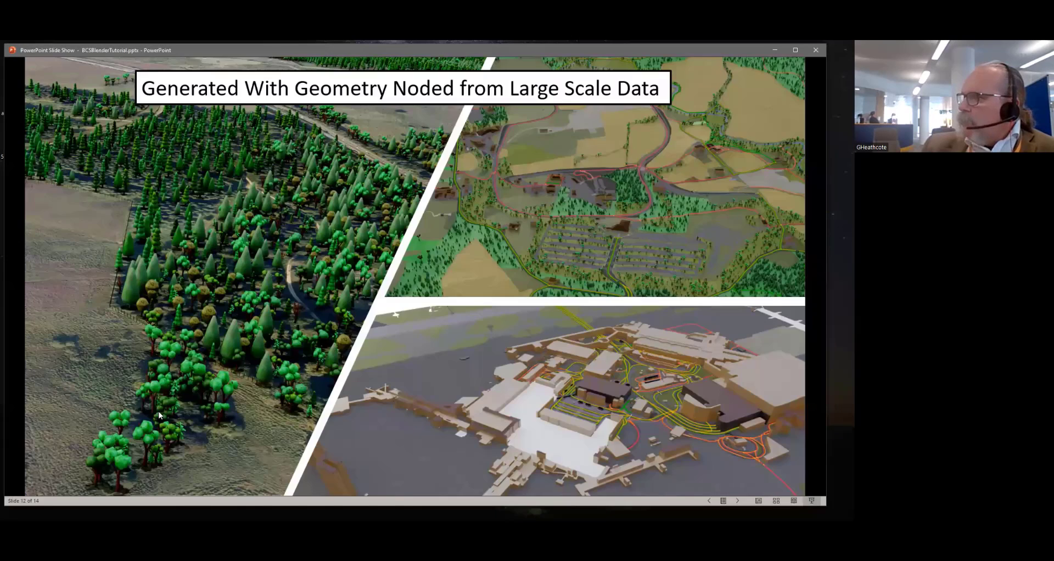
left_click(160, 416)
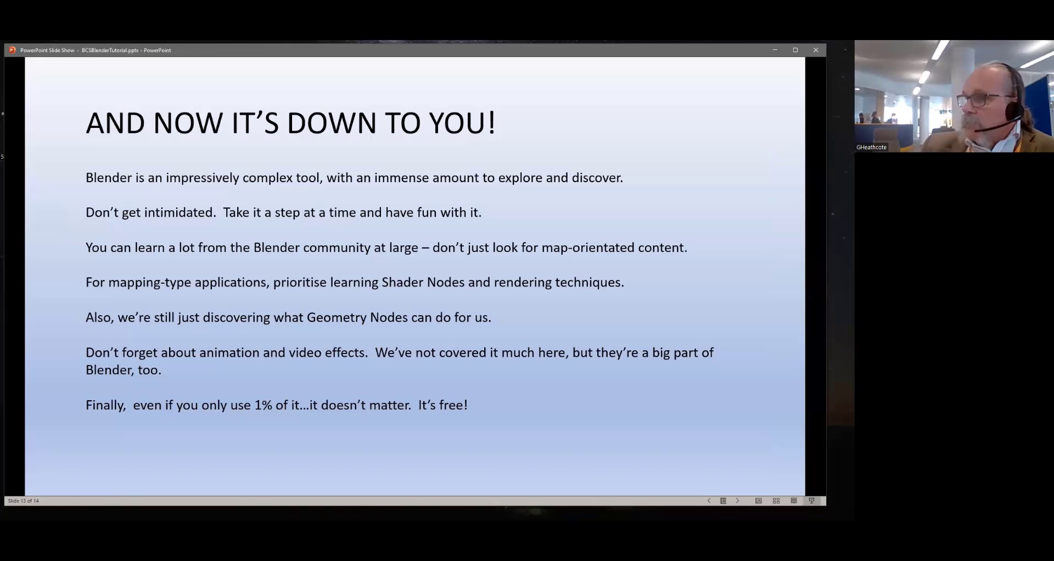